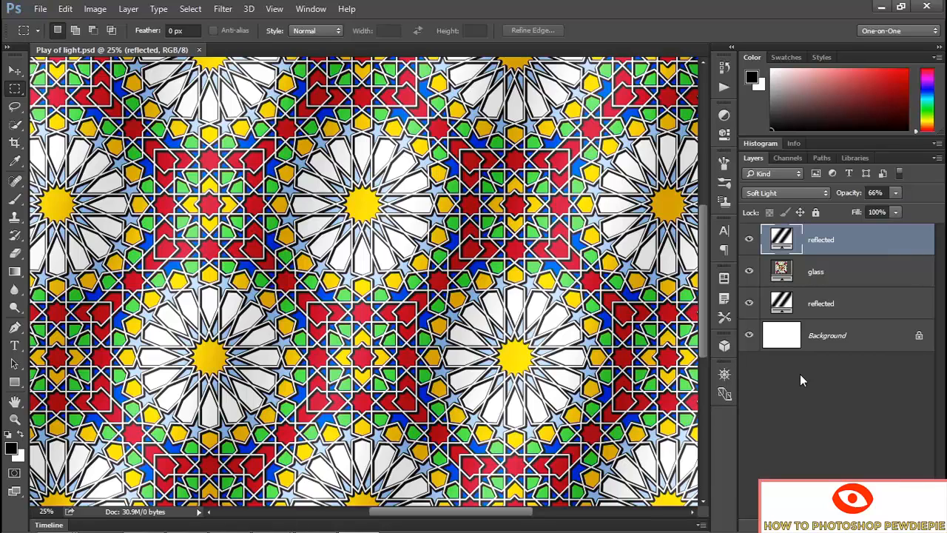
- Switch to Illustrator and measure one pattern repeat on the expanded layer with a temporary rectangle about 422.5 pt square, deleting it when done
key(alt+Tab)
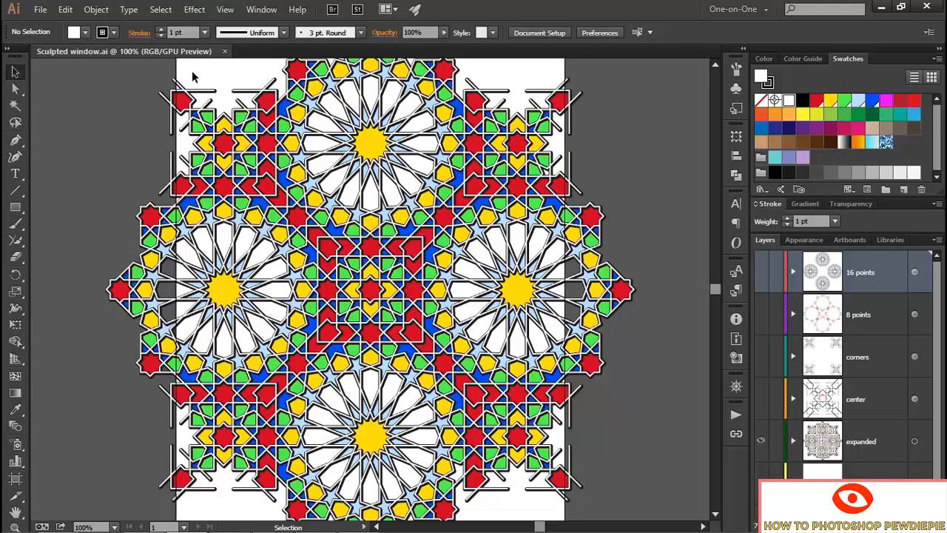
click(223, 10)
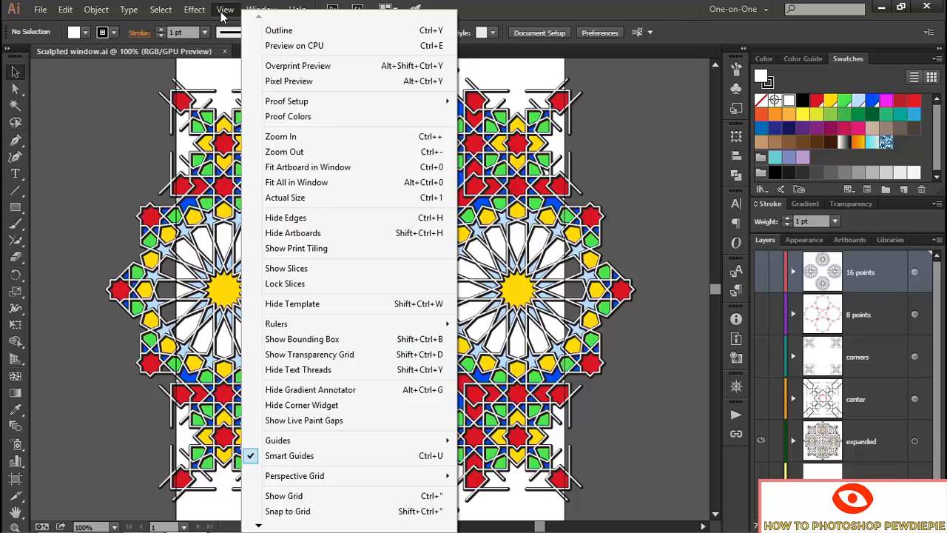
click(349, 455)
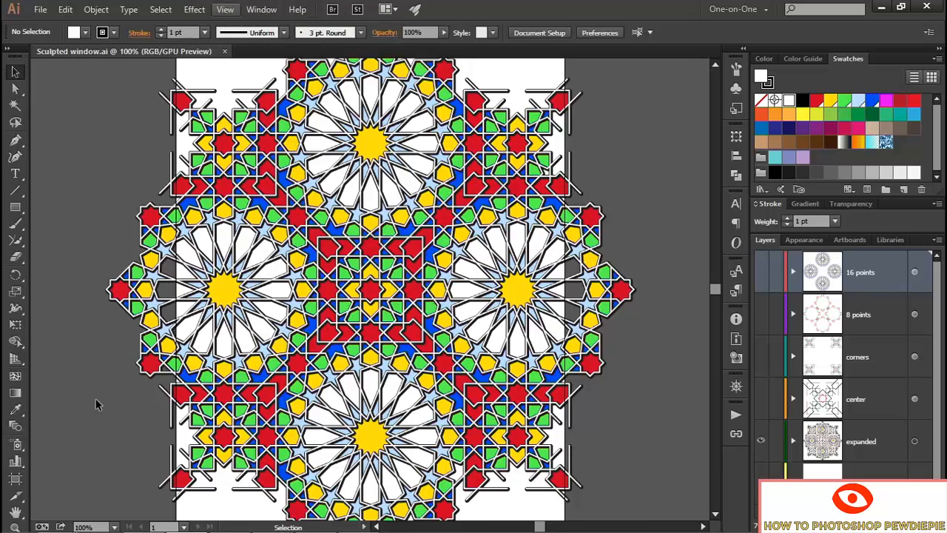
click(16, 208)
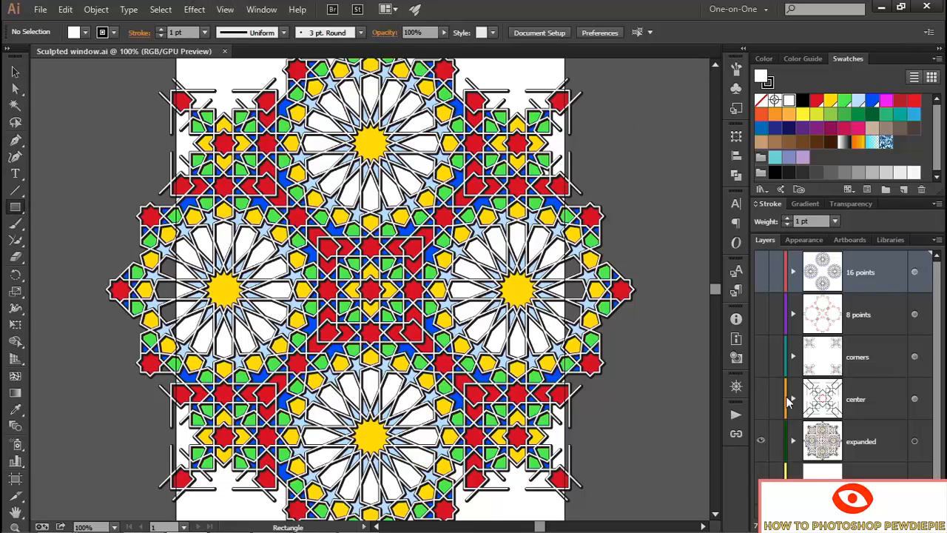
click(887, 443)
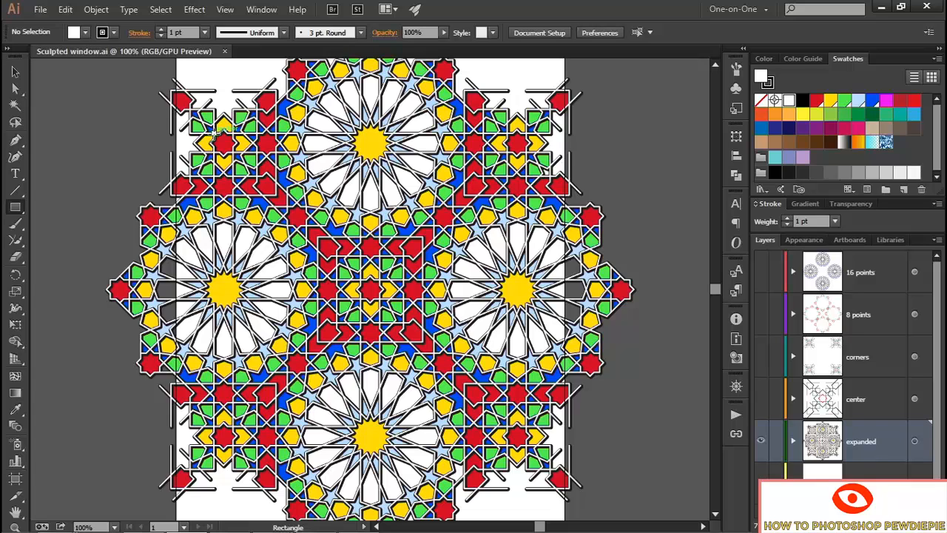
drag(214, 131, 508, 425)
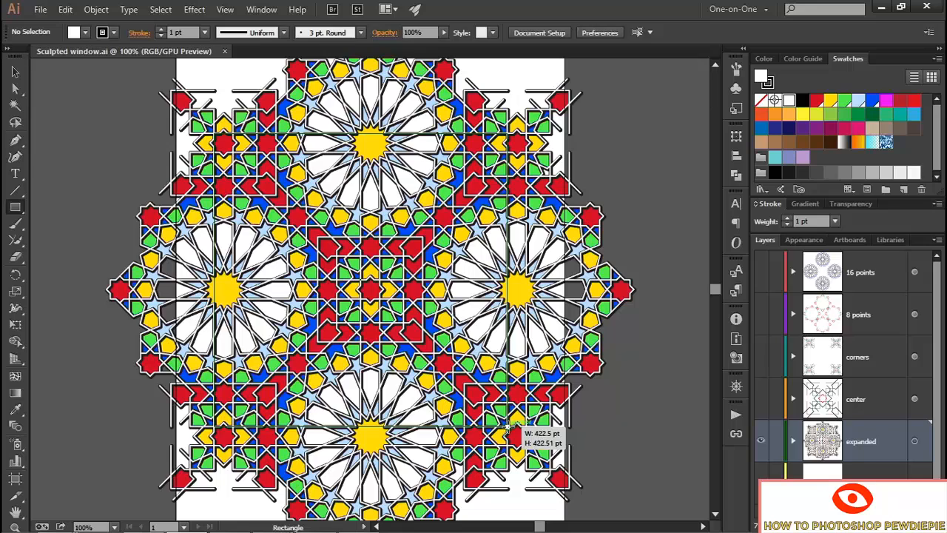
drag(507, 428, 508, 427)
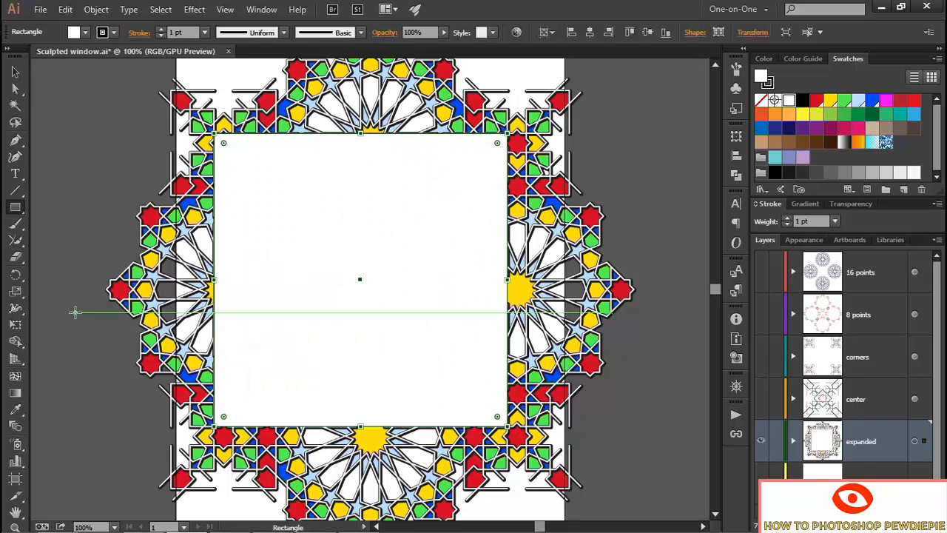
key(Delete)
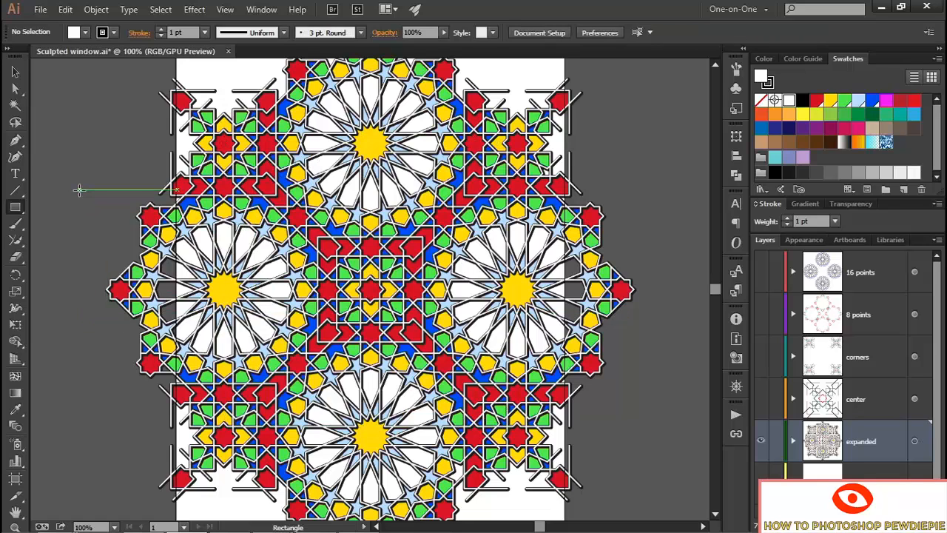
- Select all of the stained-glass artwork and copy it to the clipboard
key(ctrl+a)
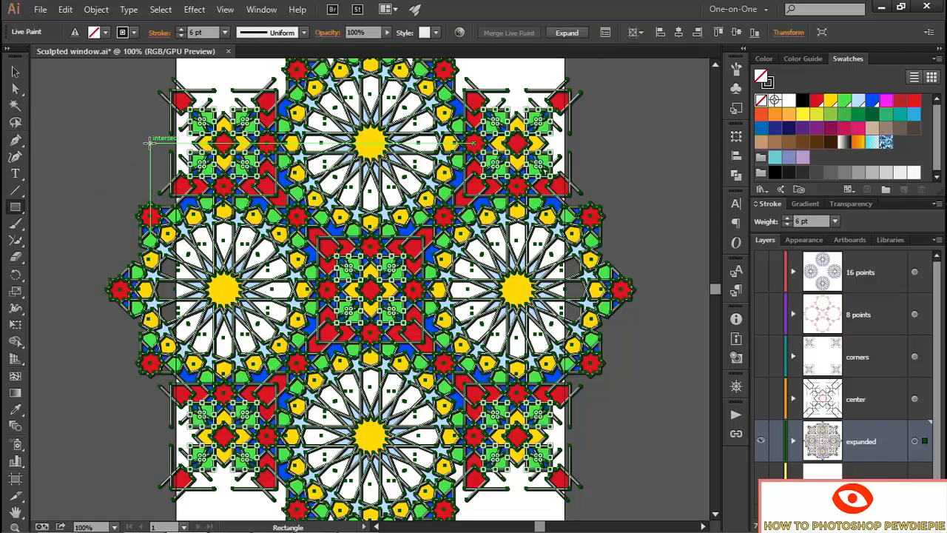
click(66, 10)
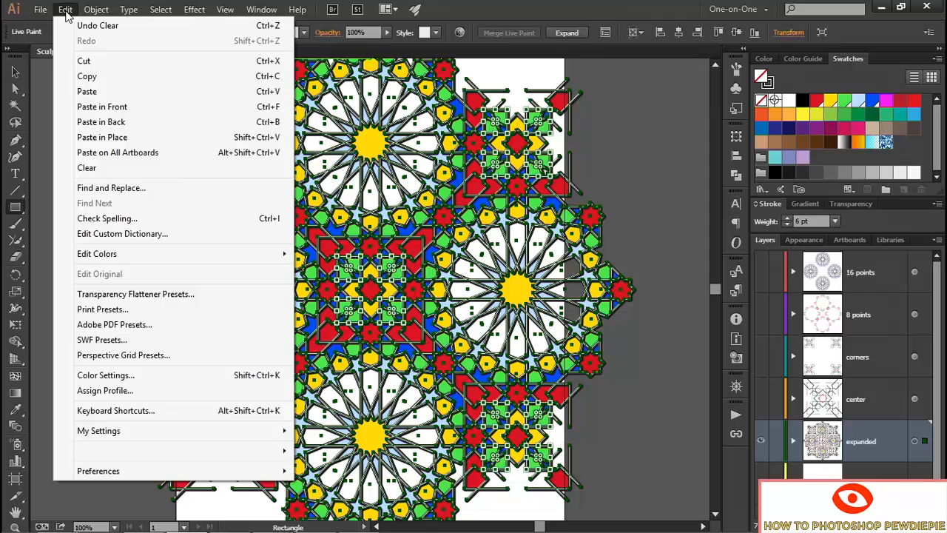
click(132, 77)
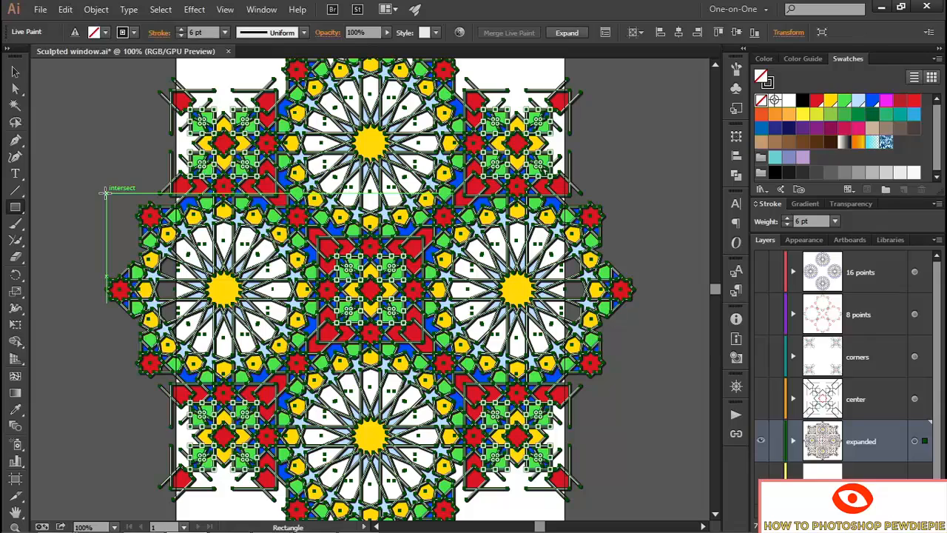
- Switch to Photoshop and set up a new document with the Adobe RGB (1998) color profile and a resolution of 300 pixels/inch
key(alt+Tab)
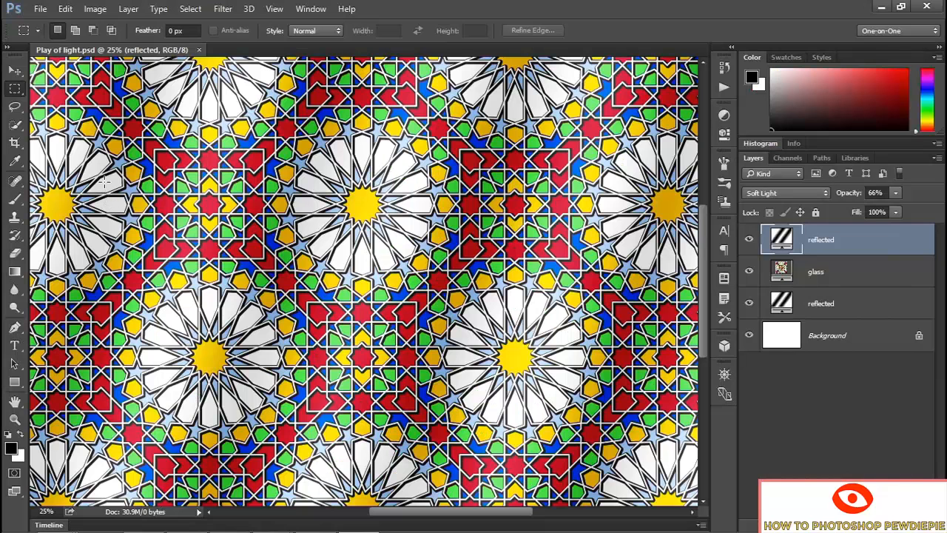
click(40, 9)
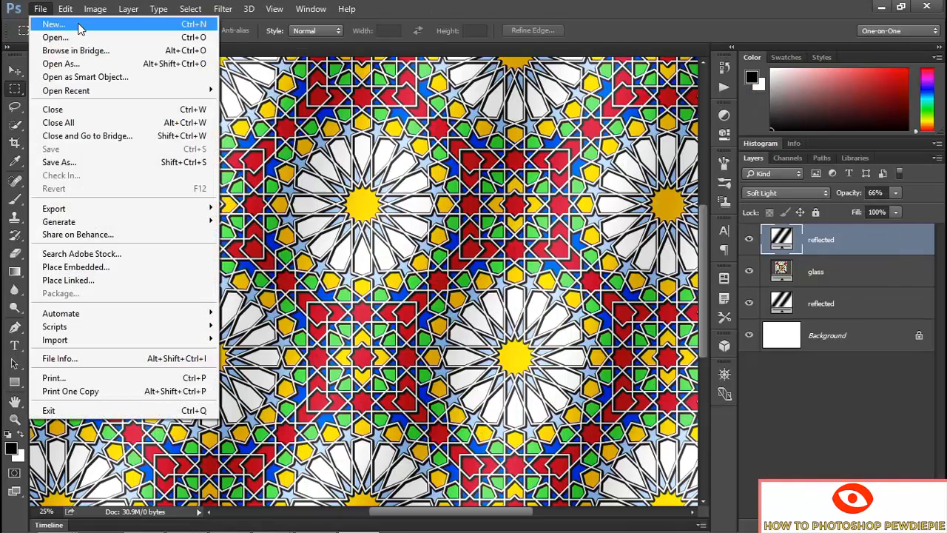
click(54, 24)
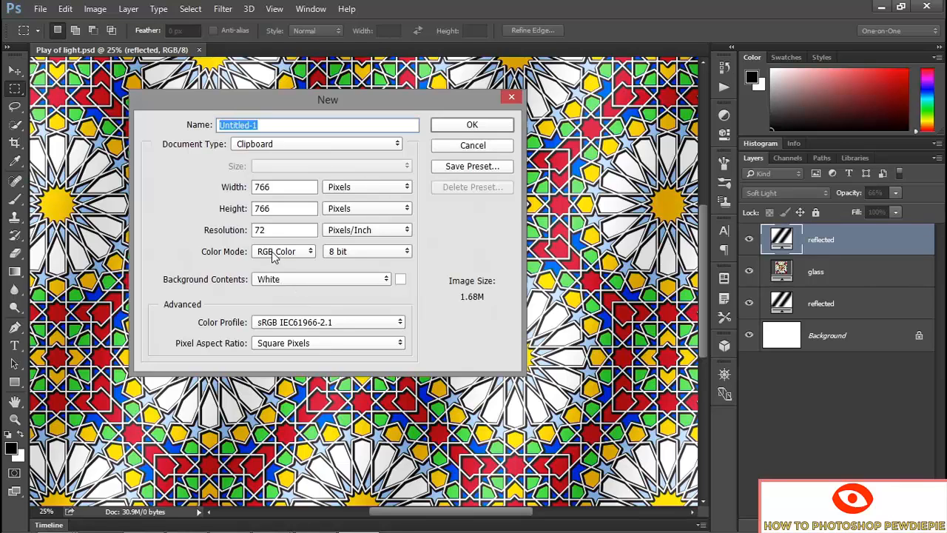
click(355, 326)
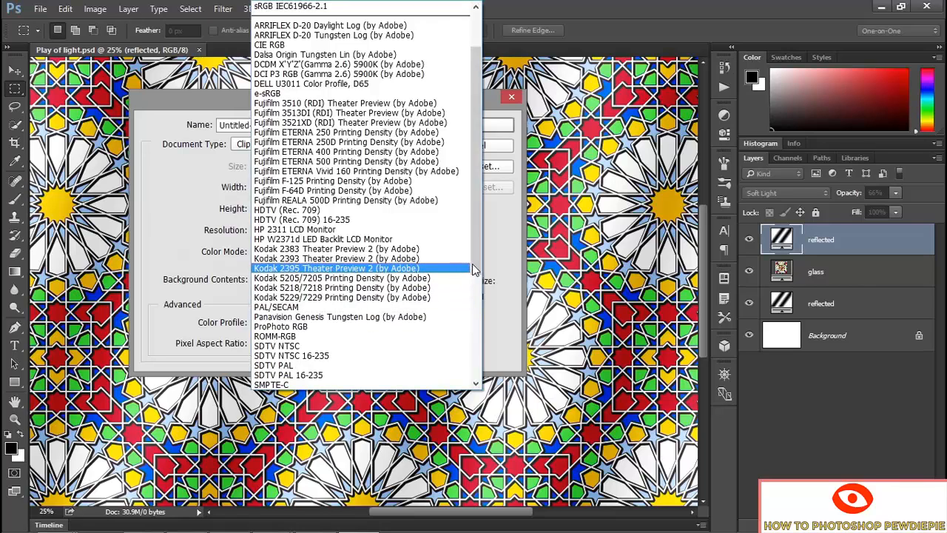
scroll(472, 264, up, 2)
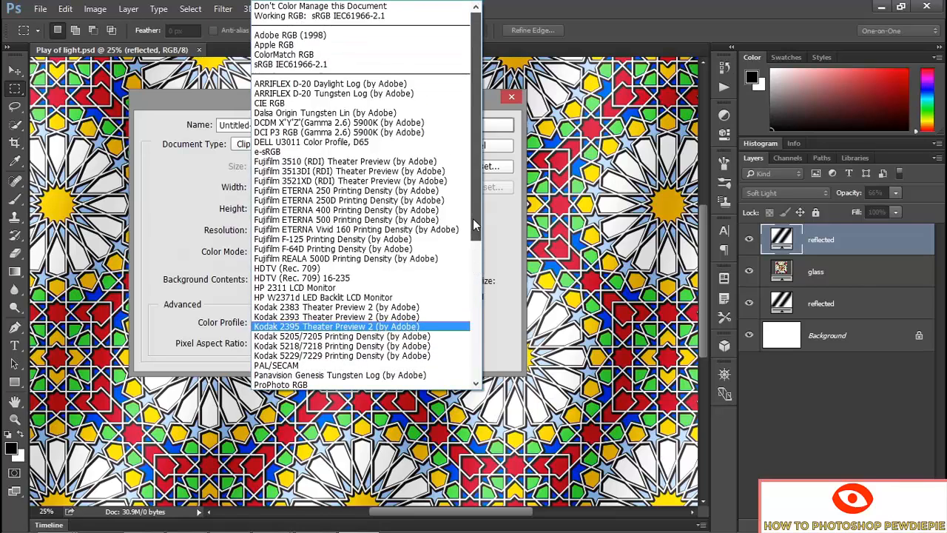
click(337, 39)
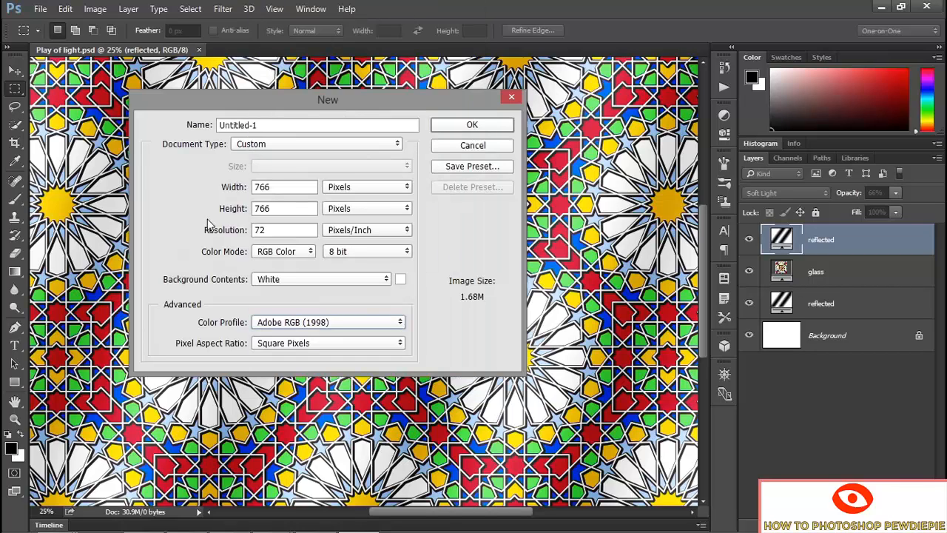
double_click(271, 230)
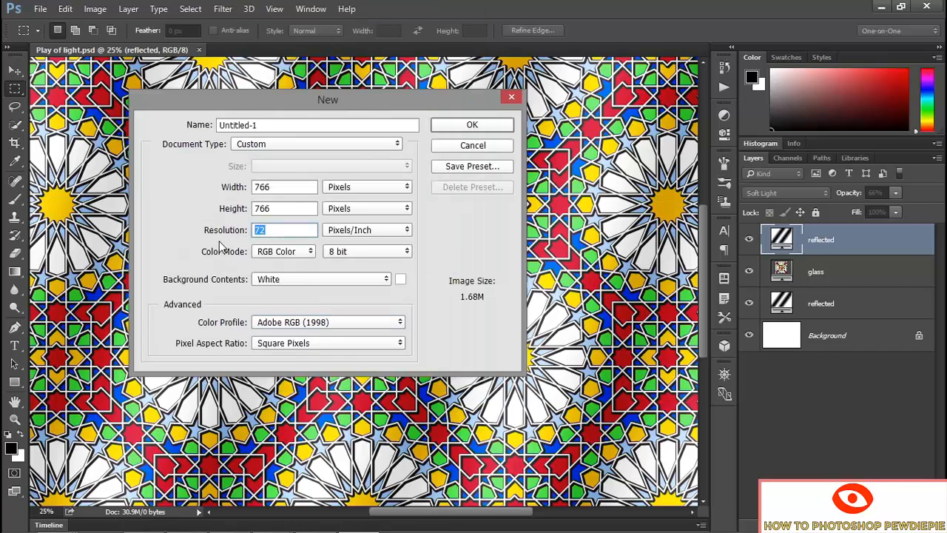
text(300)
- Set the new document's width and height to 422.5 points each and create it
click(362, 190)
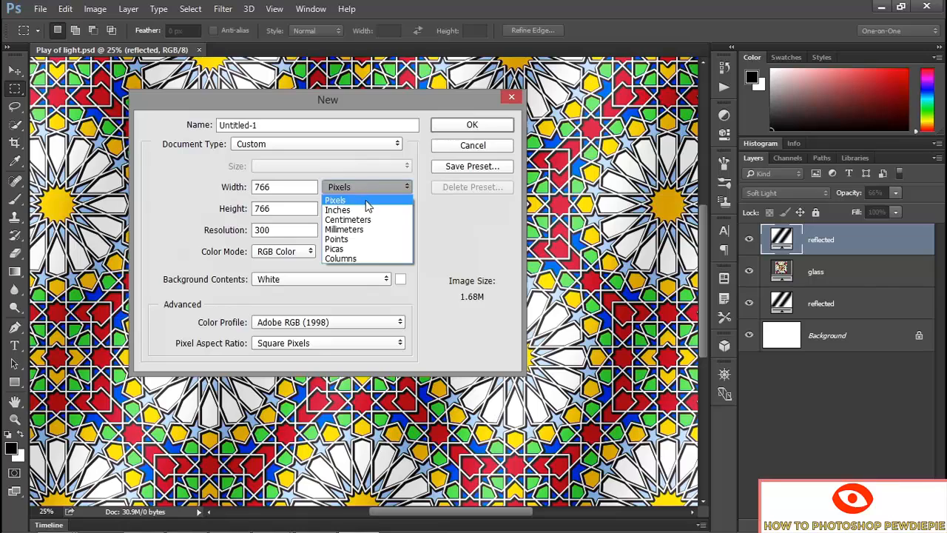
click(364, 240)
drag(290, 189, 237, 190)
text(422)
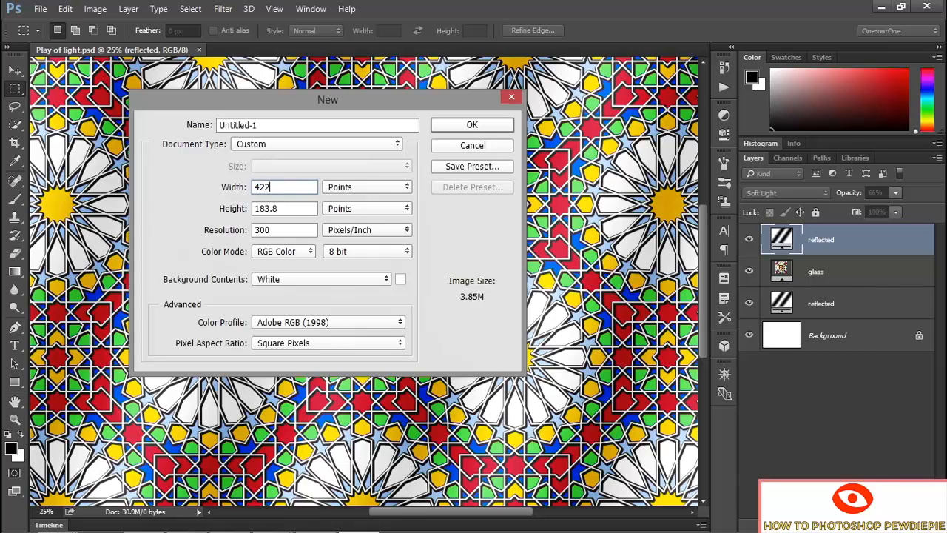
text(.5)
key(Tab)
text(422.5)
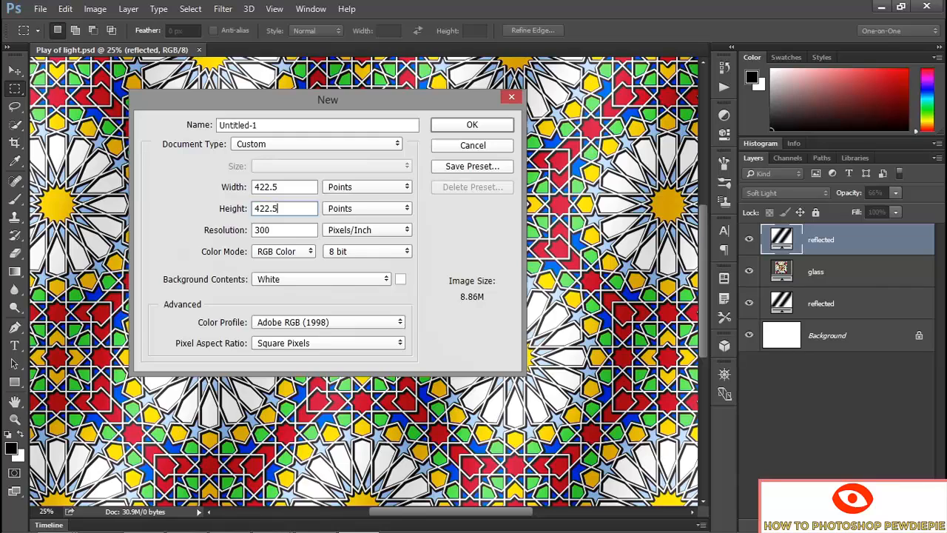
click(450, 130)
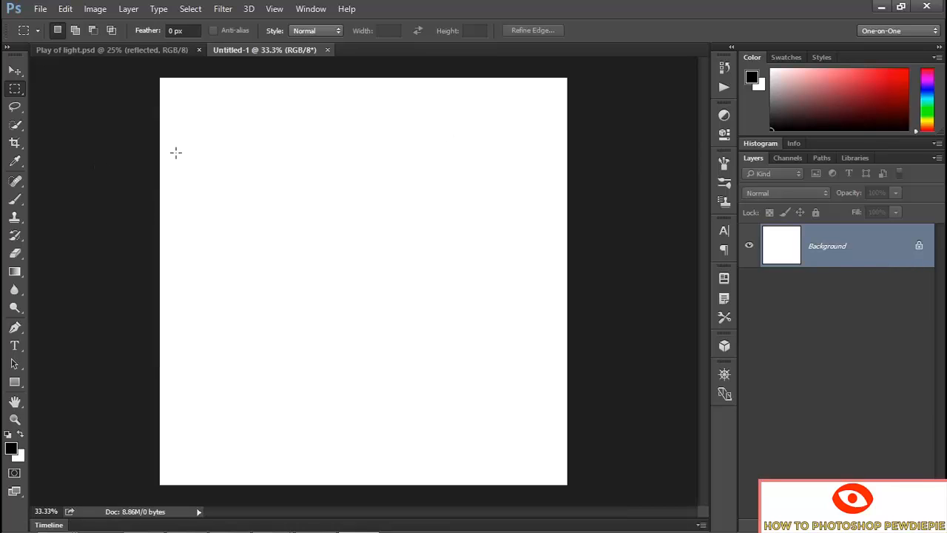
- Paste the copied artwork into the blank document as a Smart Object
click(65, 10)
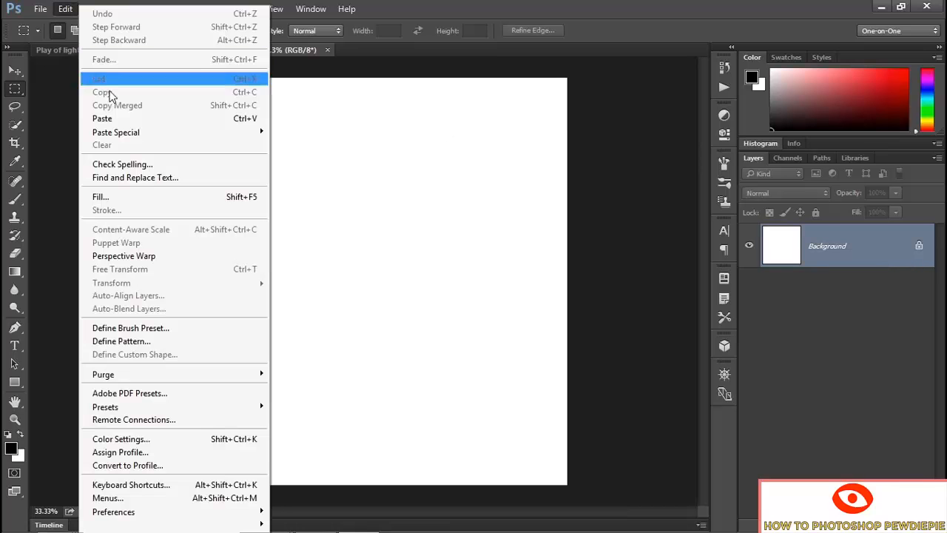
click(133, 119)
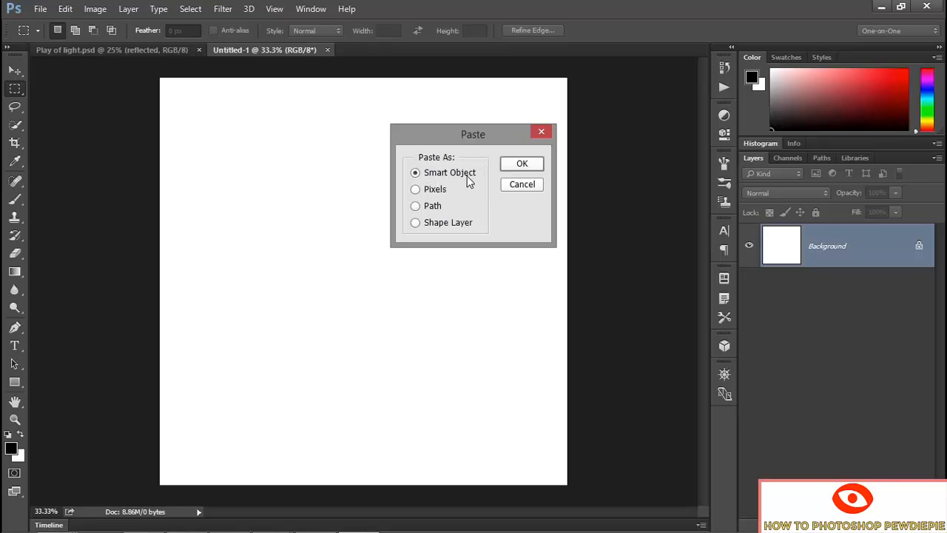
click(518, 164)
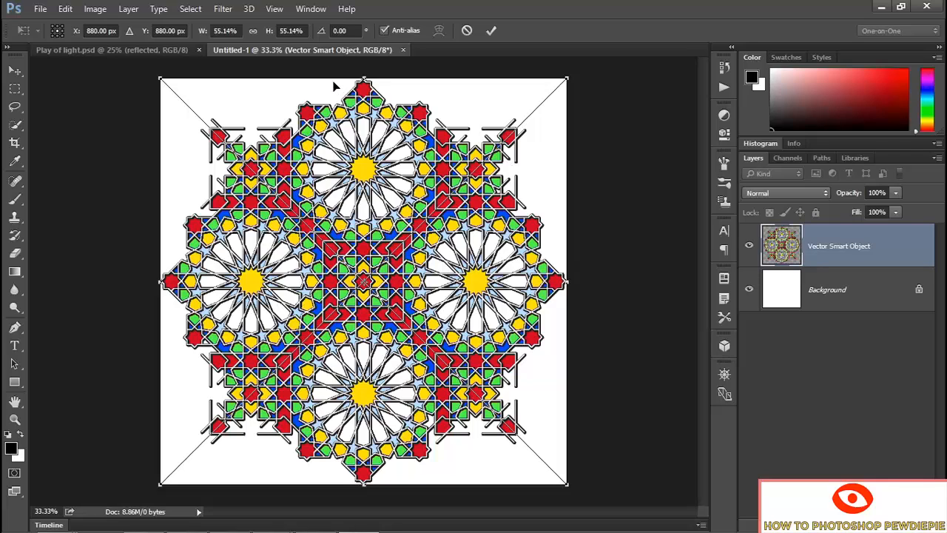
- Scale the pasted artwork proportionally to 100% and commit the placement
click(253, 32)
click(222, 31)
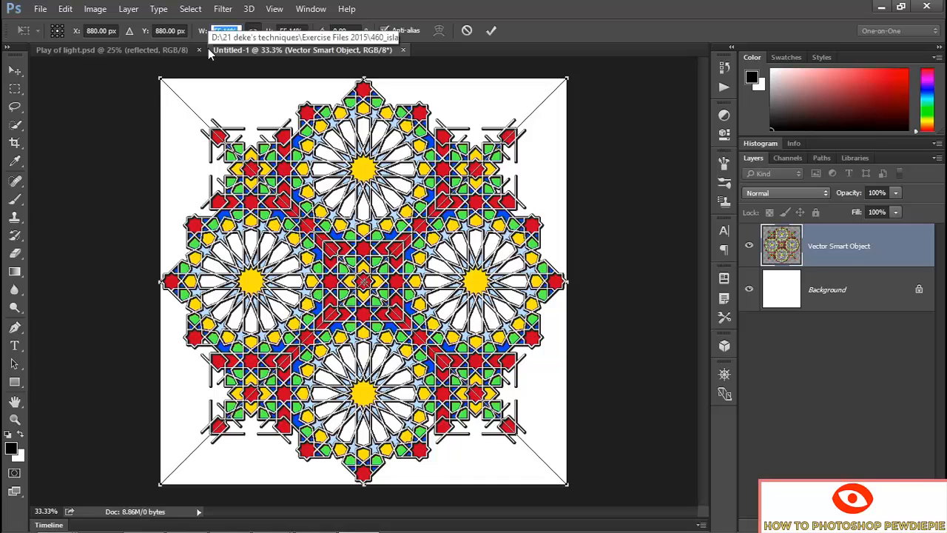
text(100)
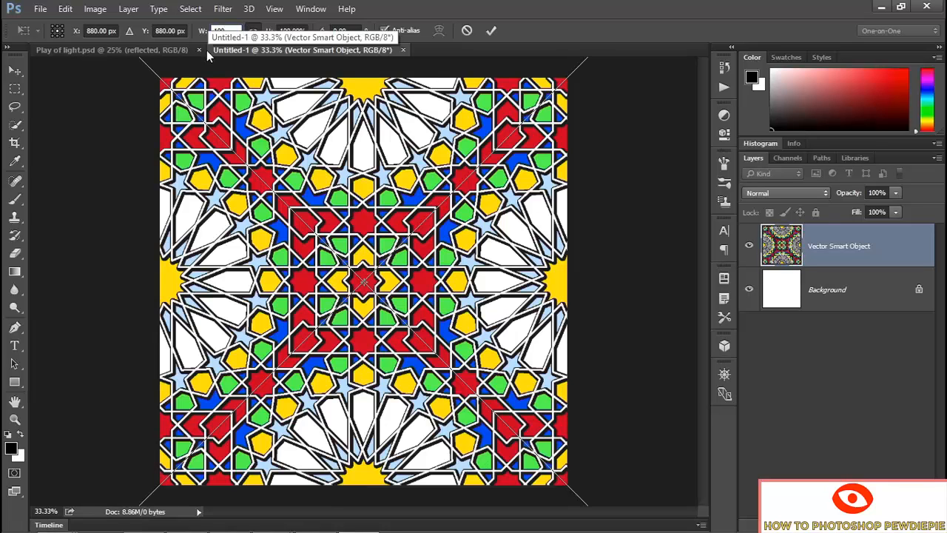
key(Return)
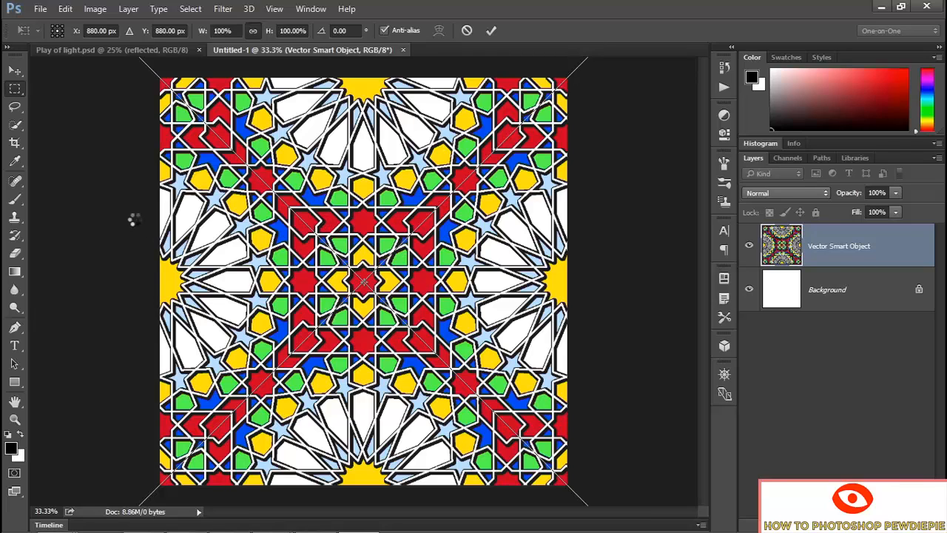
key(Return)
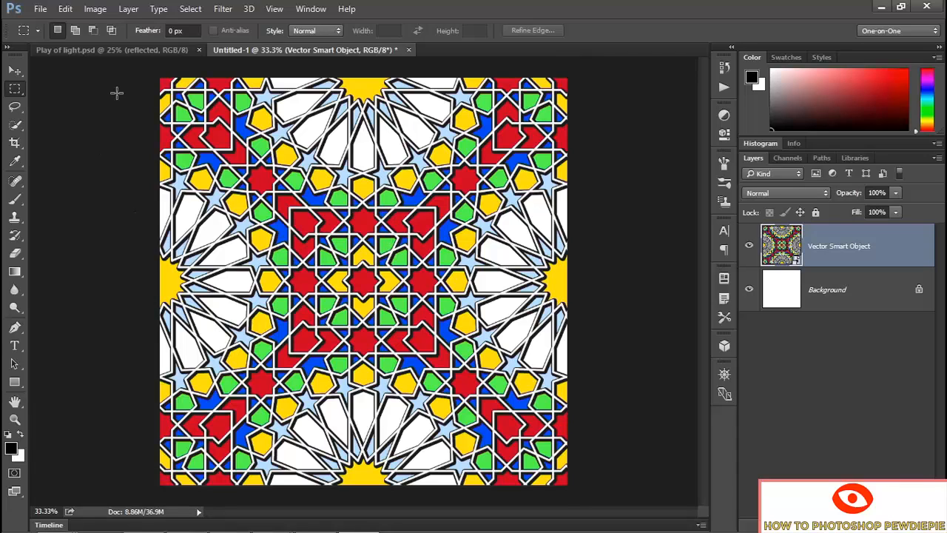
- Define the canvas artwork as a pattern named "Stained glass"
click(66, 10)
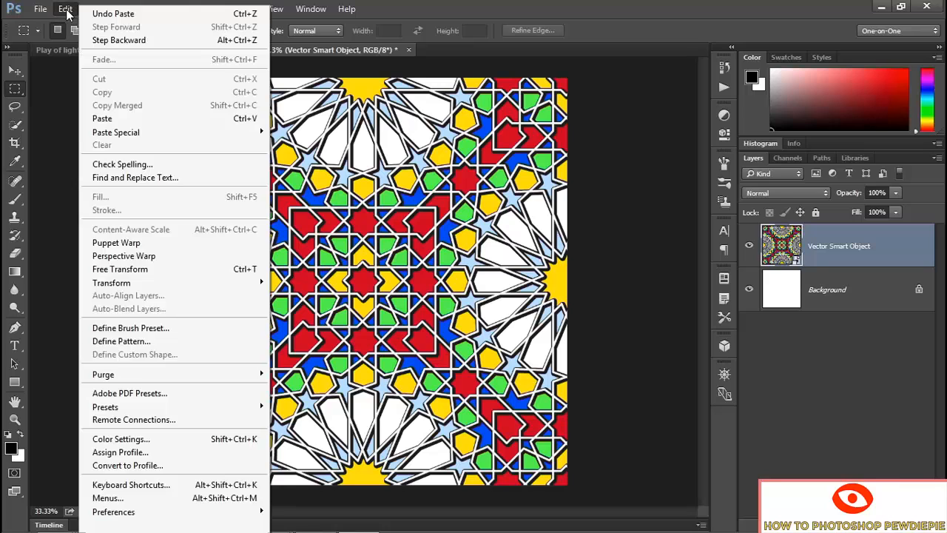
click(188, 343)
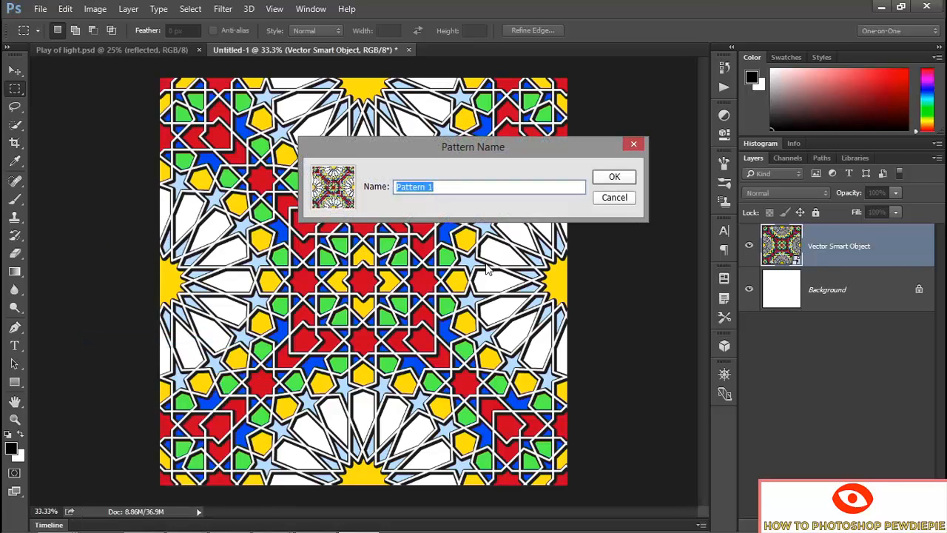
text(Stained glass)
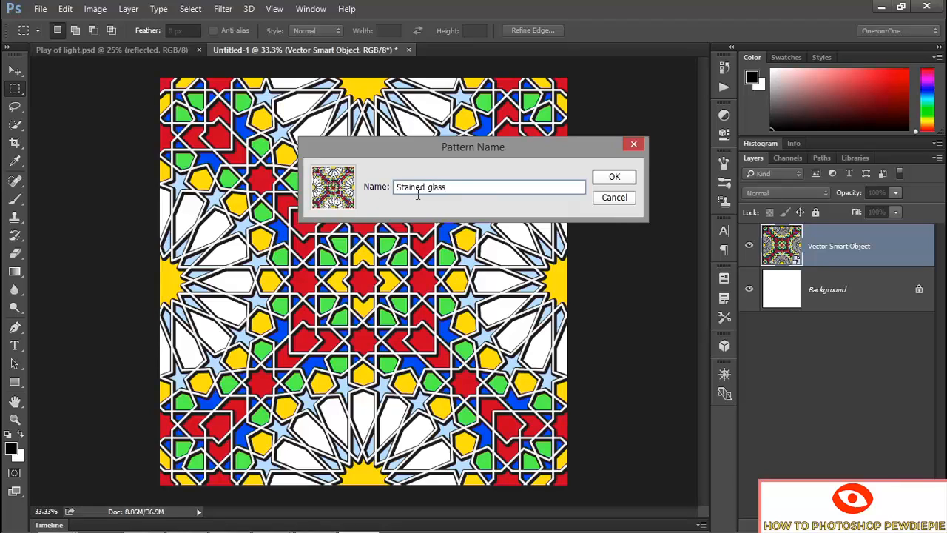
click(616, 185)
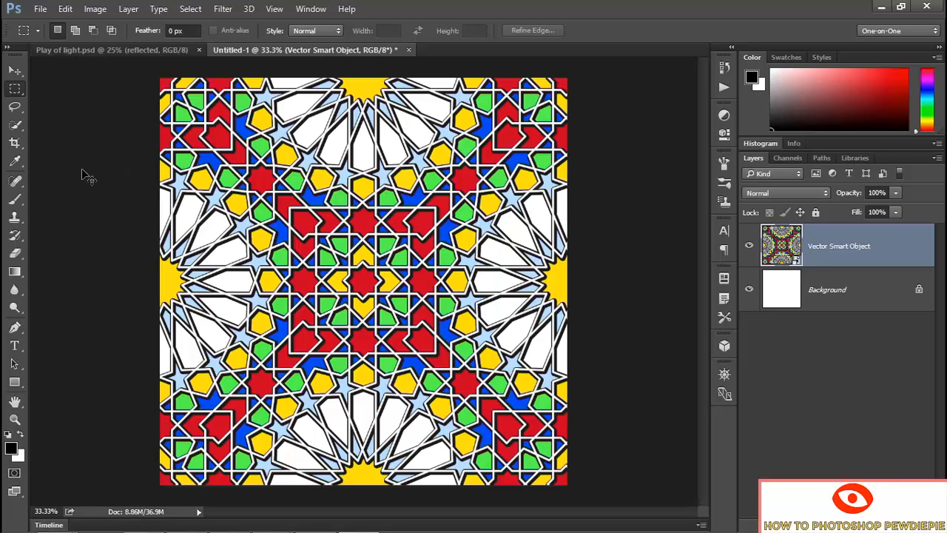
- Set up a new document 4000 pixels wide and 2700 pixels high at a resolution of 300 pixels/inch
key(ctrl+n)
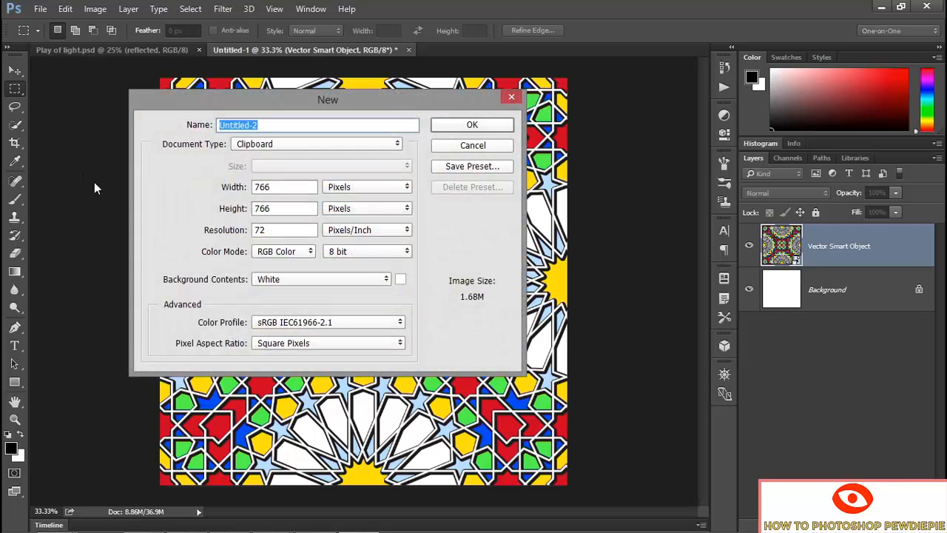
double_click(279, 186)
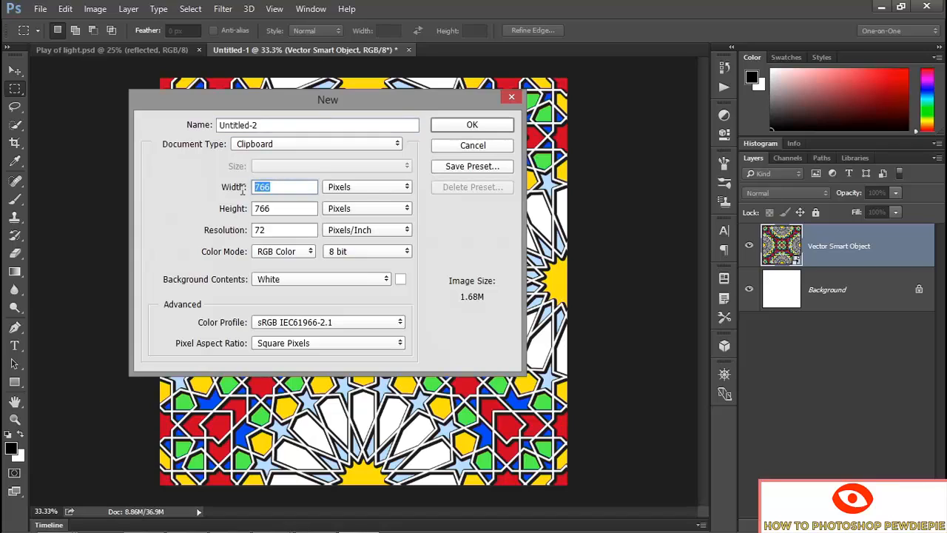
text(4000)
key(Tab)
key(Tab)
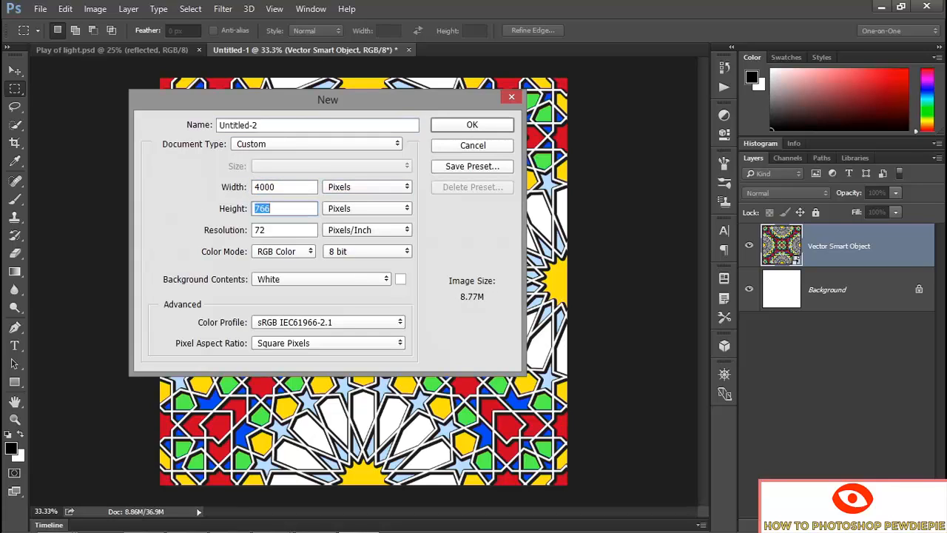
text(2700)
key(Tab)
key(Tab)
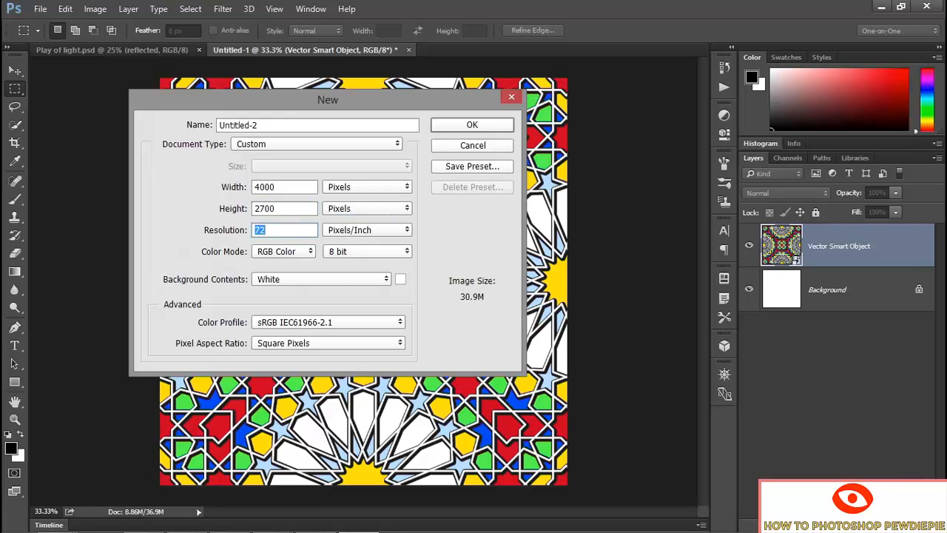
text(300)
- Assign the Adobe RGB (1998) color profile to the new document and create it
click(281, 324)
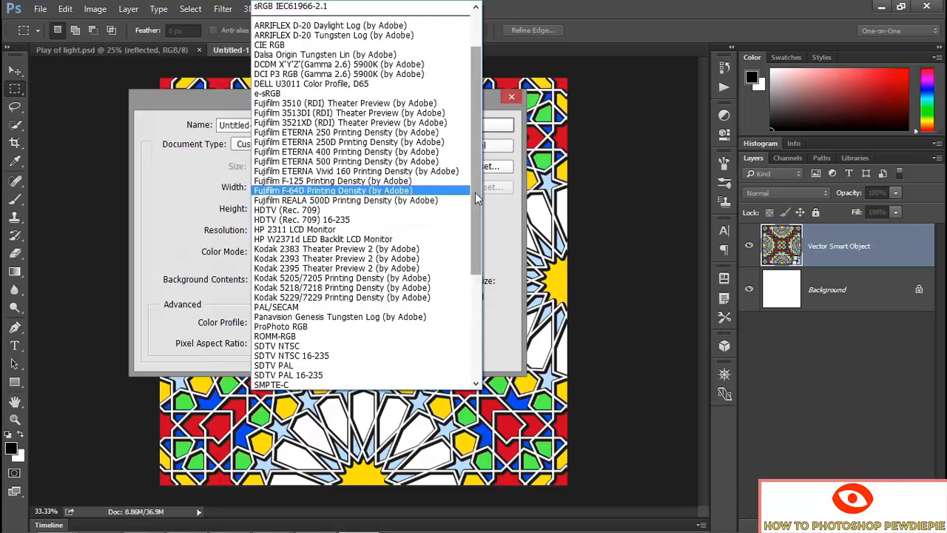
drag(475, 193, 476, 152)
click(333, 34)
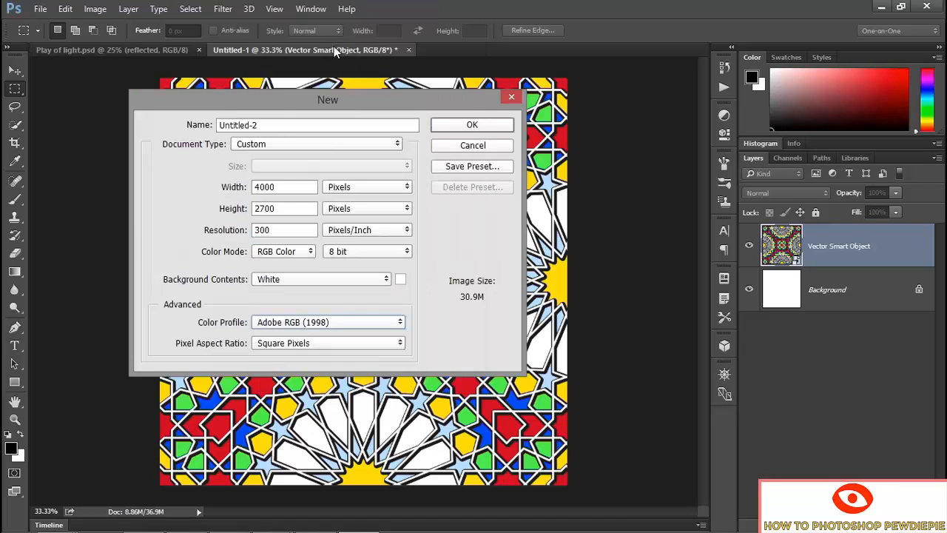
click(445, 125)
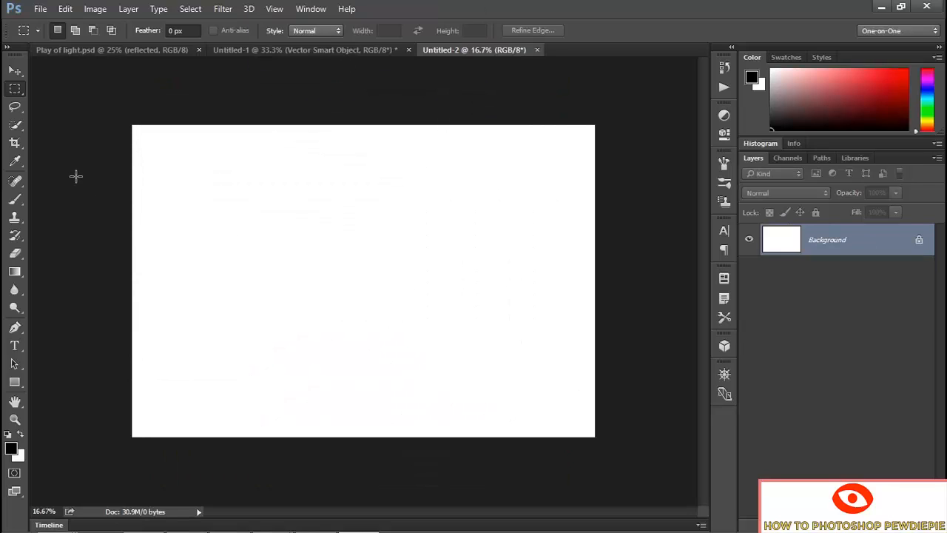
- Add a gradient fill layer named "reflected" above the Background
key(ctrl+plus)
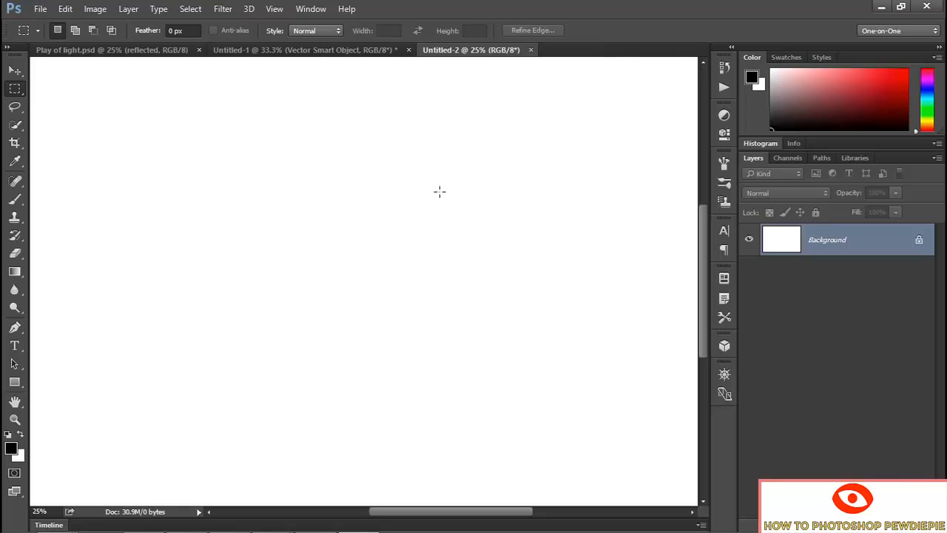
click(129, 10)
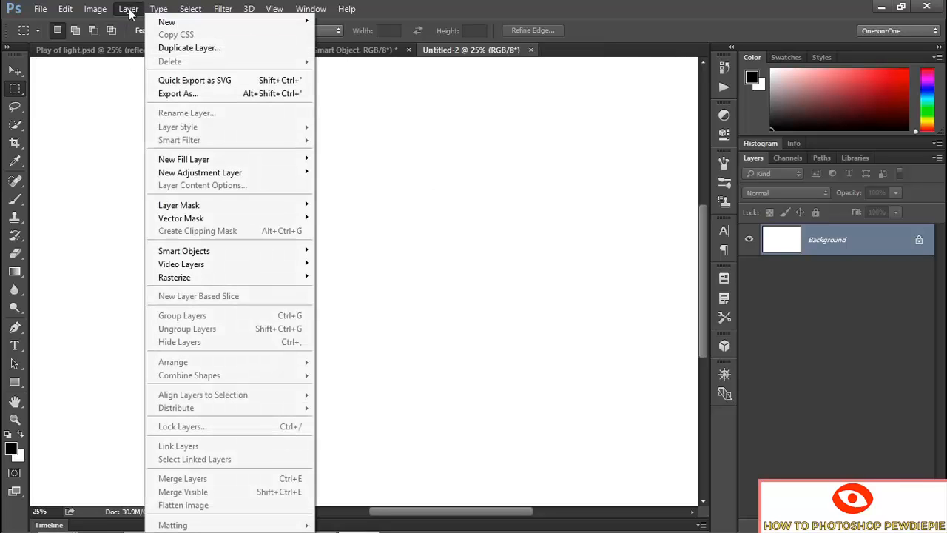
mouse_move(289, 159)
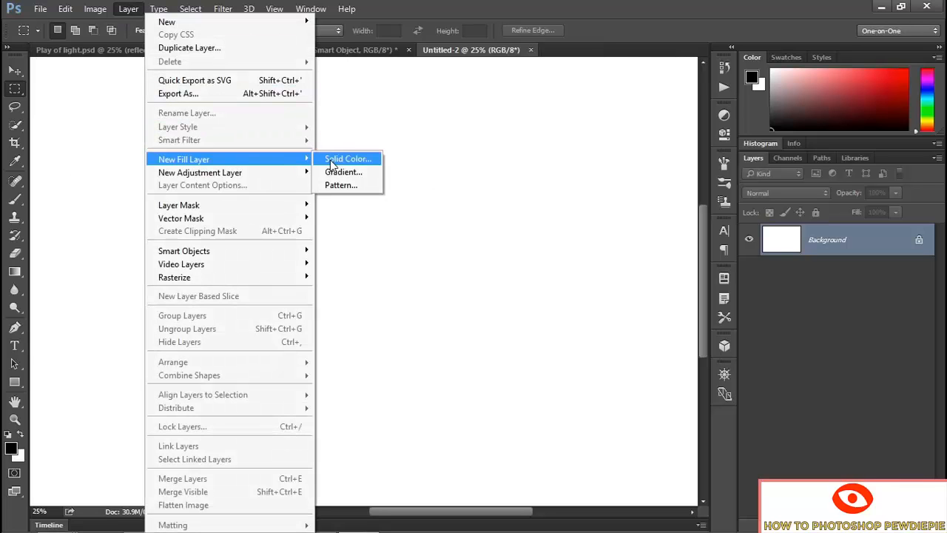
click(354, 170)
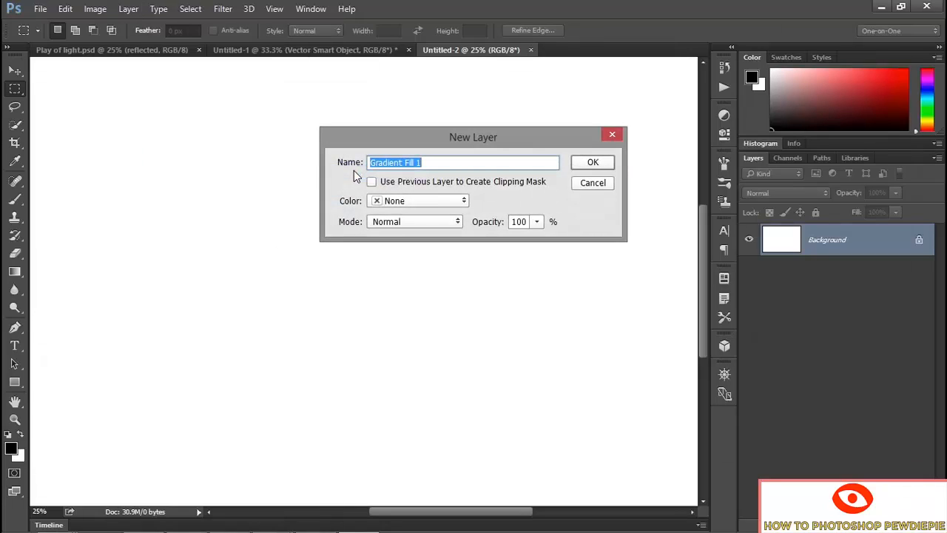
text(reflected)
click(593, 163)
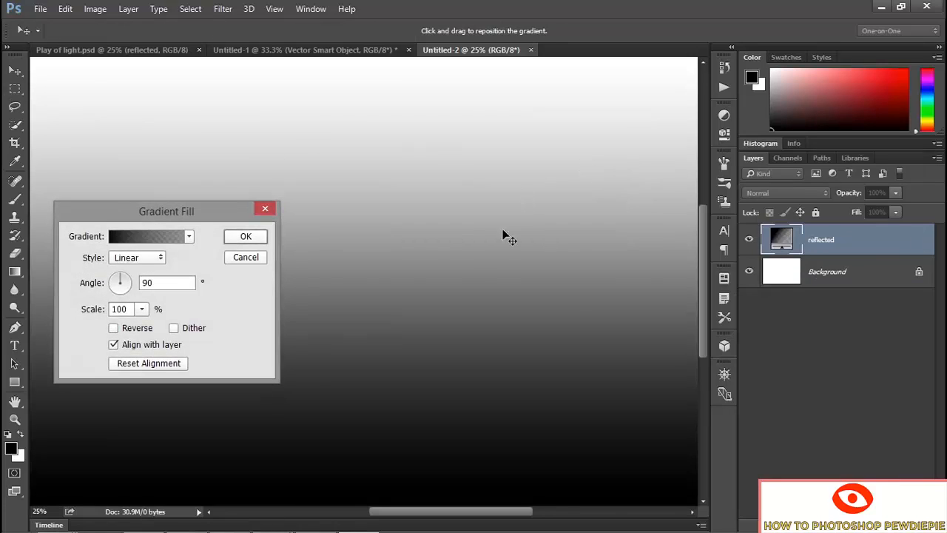
- Open the fill's gradient for editing and set its end opacity stop to 100%
click(140, 237)
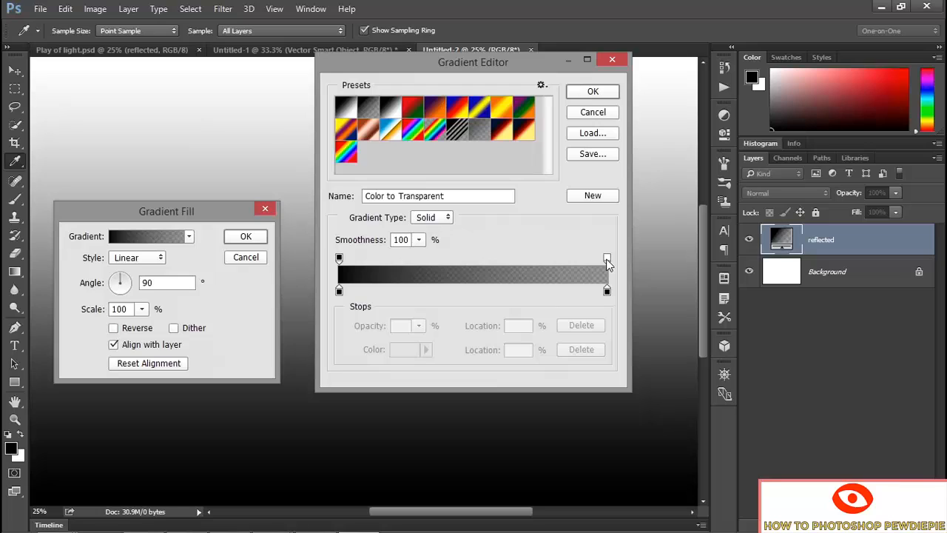
click(607, 259)
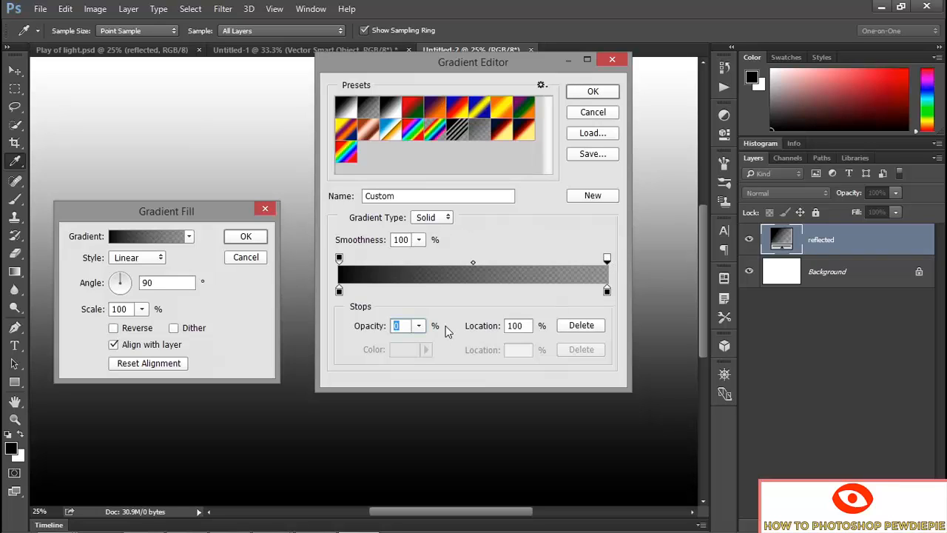
text(100)
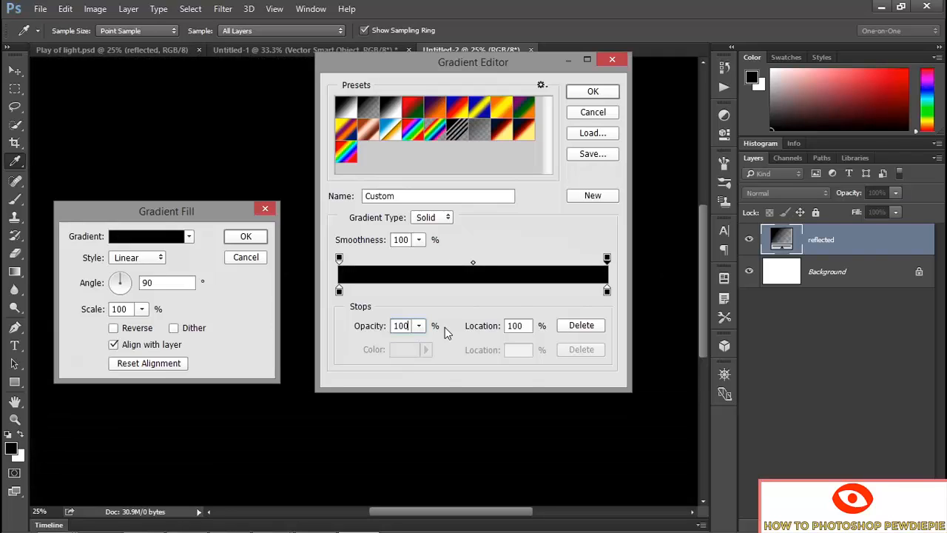
key(Tab)
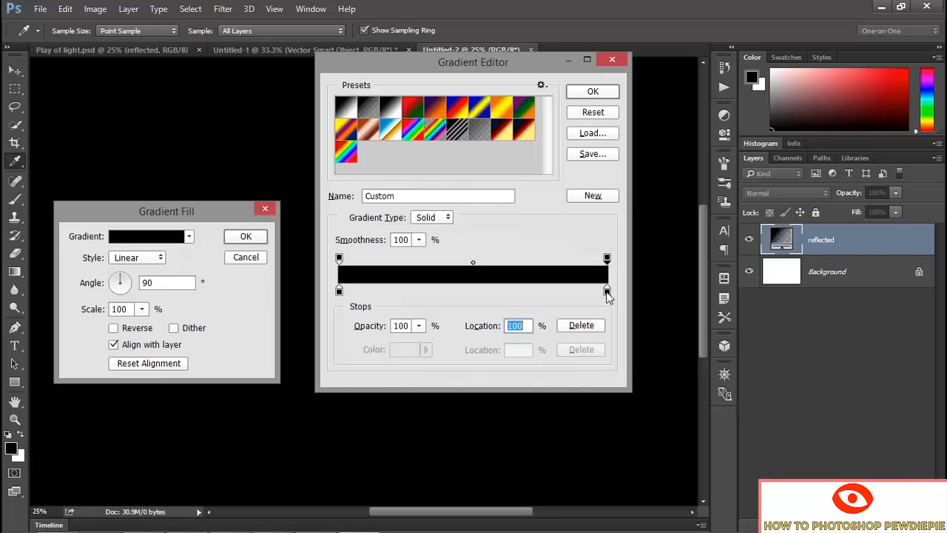
- Move the gradient's end black color stop to 75% and add another color stop at 100%
drag(608, 292, 539, 291)
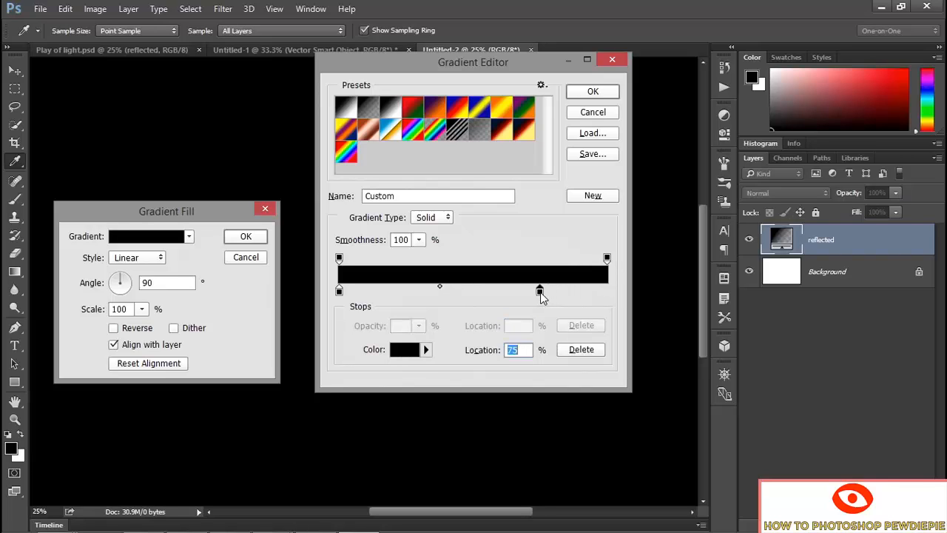
click(591, 293)
drag(592, 296, 608, 293)
- Change the color stop at the gradient's 100% end to white
double_click(608, 293)
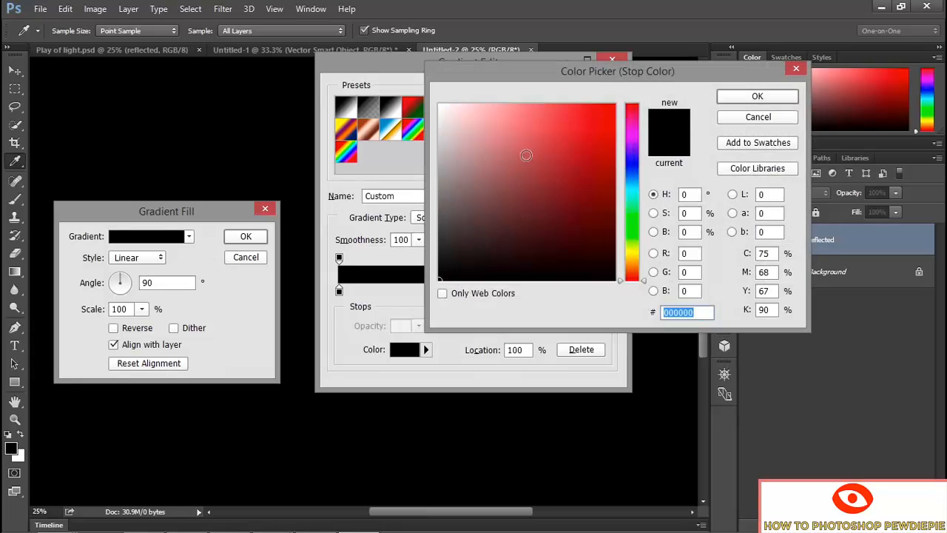
click(448, 117)
drag(448, 117, 427, 92)
click(730, 98)
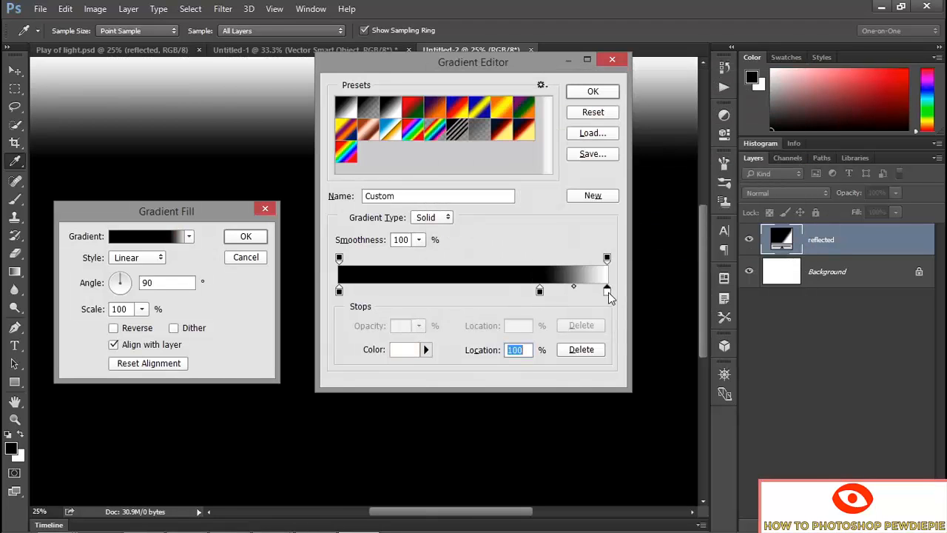
- Duplicate the white color stop to the 50% and 0% locations, and move the starting black stop to 25%
drag(608, 292, 472, 287)
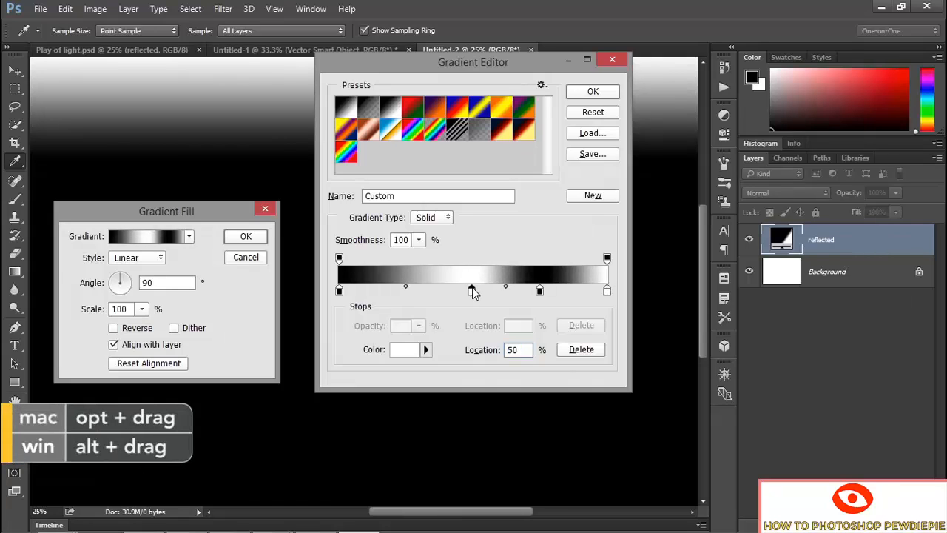
click(339, 292)
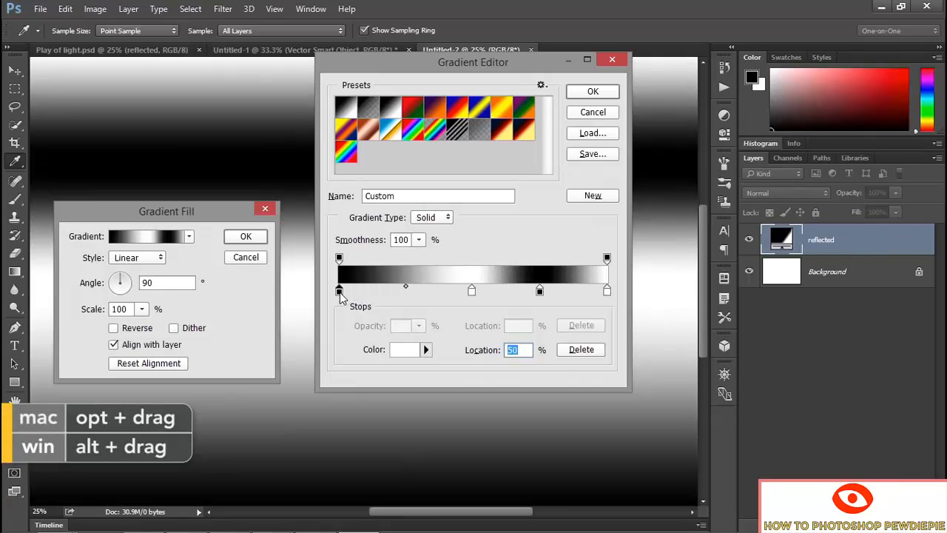
drag(340, 294, 405, 292)
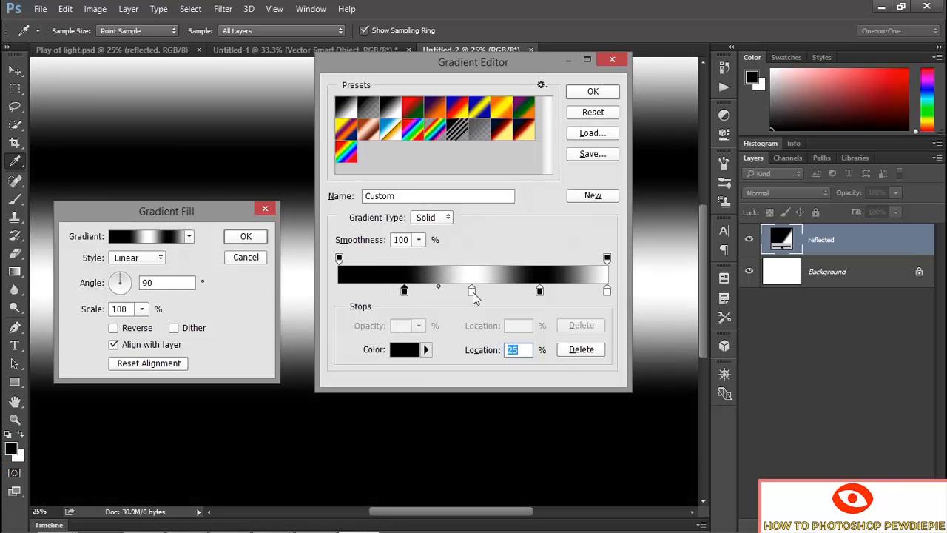
drag(473, 292, 336, 287)
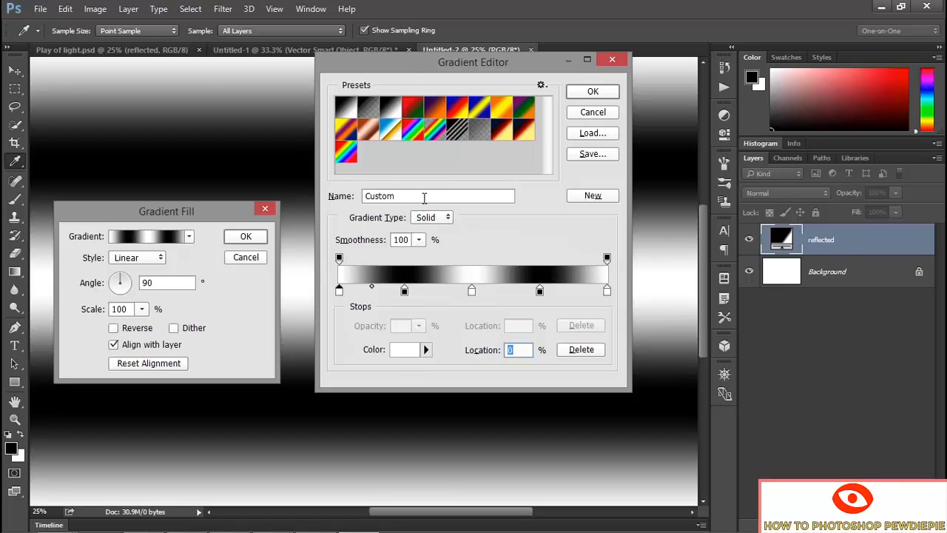
- Save the gradient as a new preset named "WKWKW" and accept it for the fill
double_click(424, 196)
text(WKW)
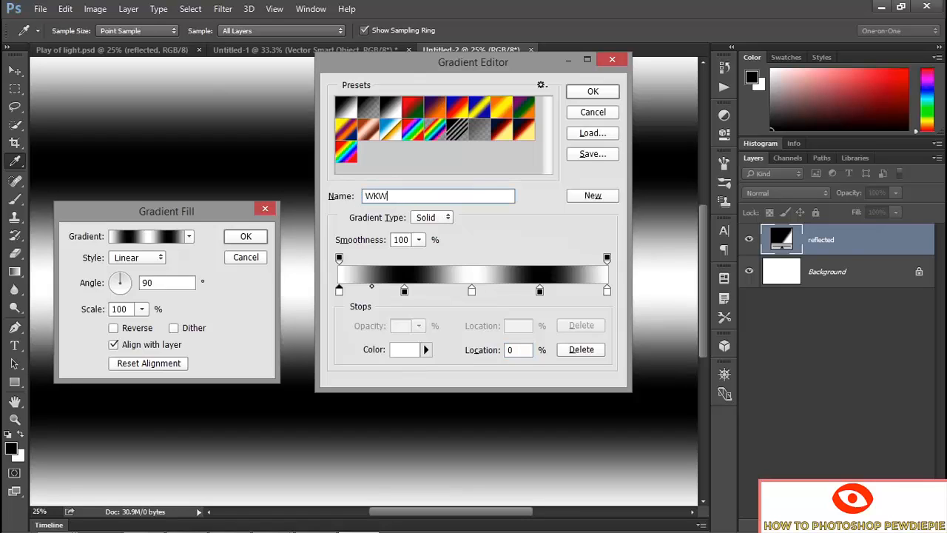
text(KW)
click(578, 194)
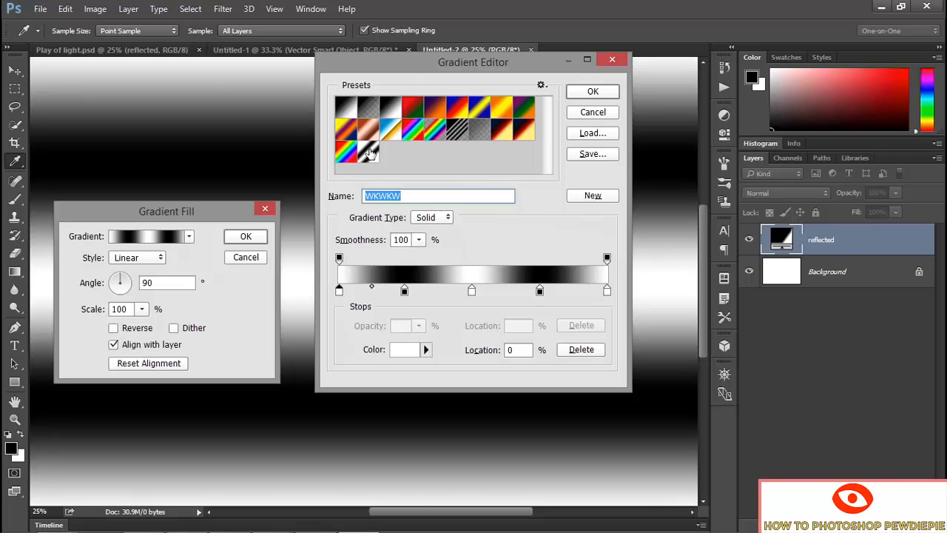
click(588, 93)
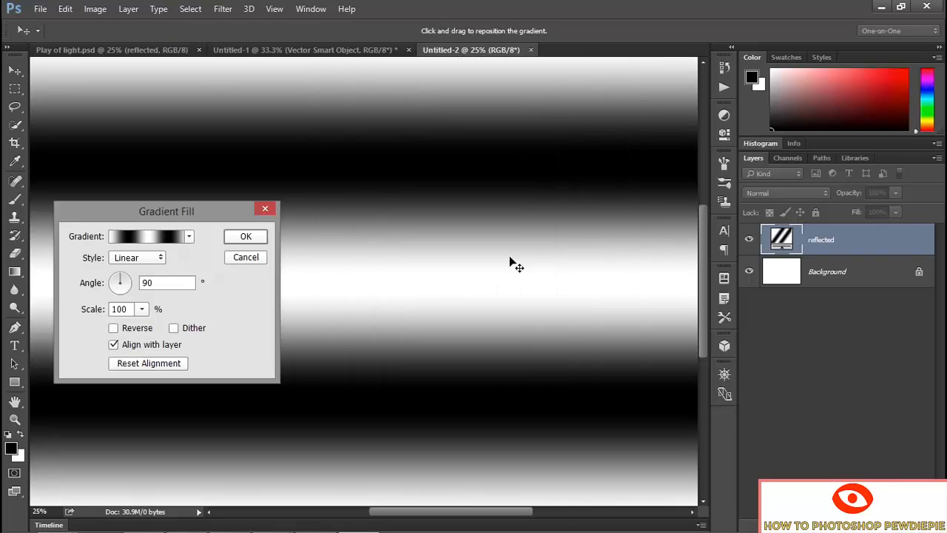
- Apply the gradient fill with Reflected style at a 165° angle, and set the "reflected" layer's opacity to 10%
click(137, 257)
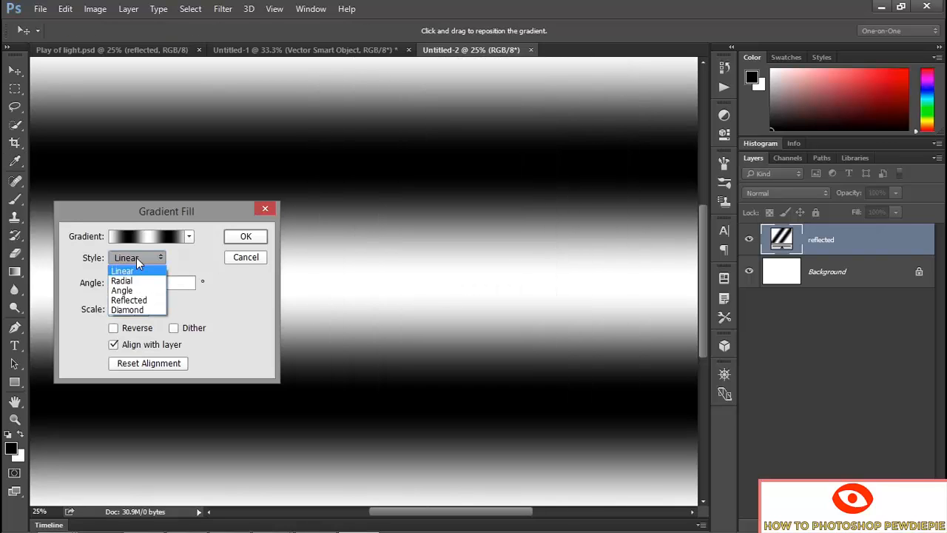
click(146, 302)
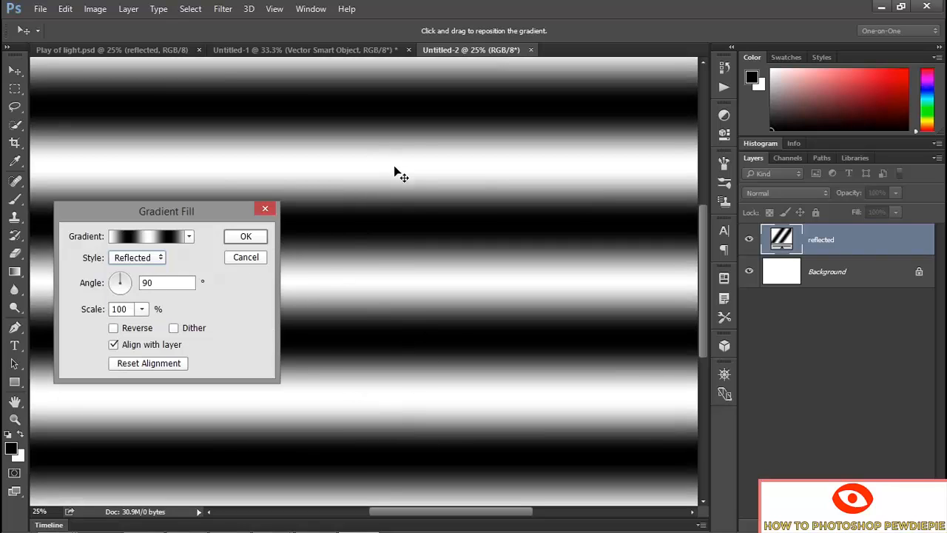
click(165, 284)
double_click(165, 283)
text(165)
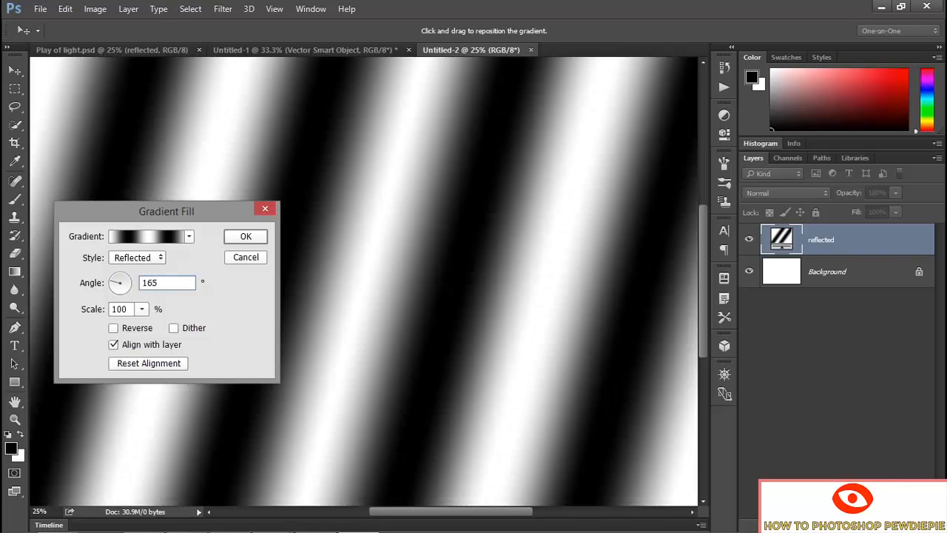
click(239, 238)
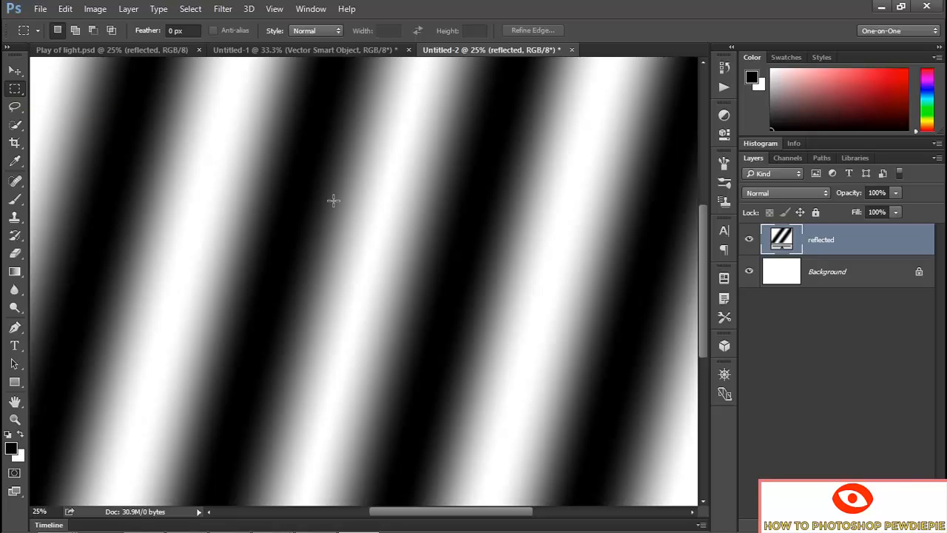
key(1)
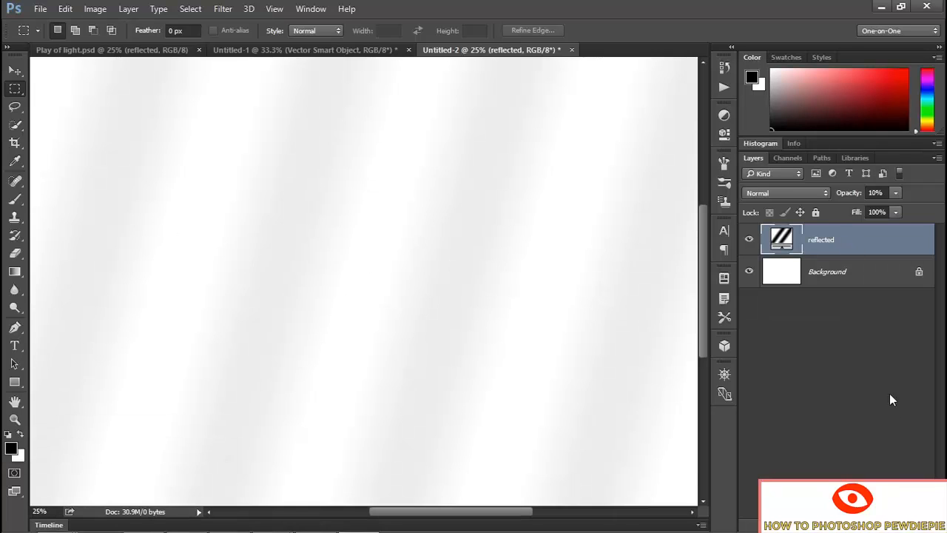
- Add a pattern fill layer named "glass" above the "reflected" layer
click(130, 9)
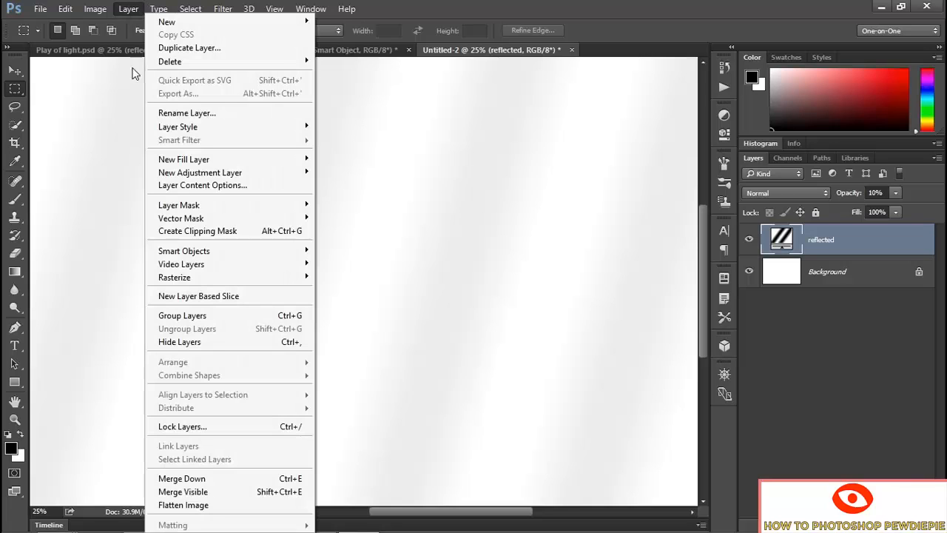
mouse_move(222, 161)
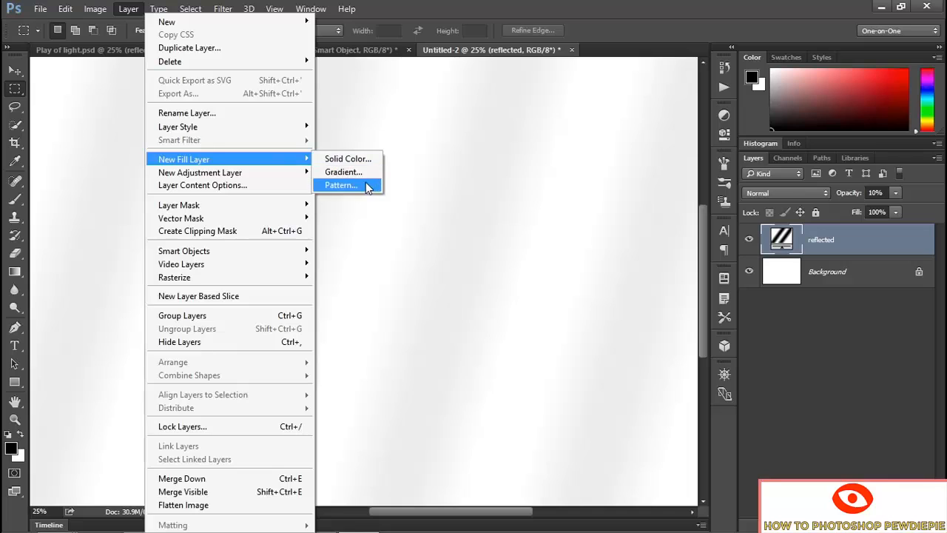
click(364, 185)
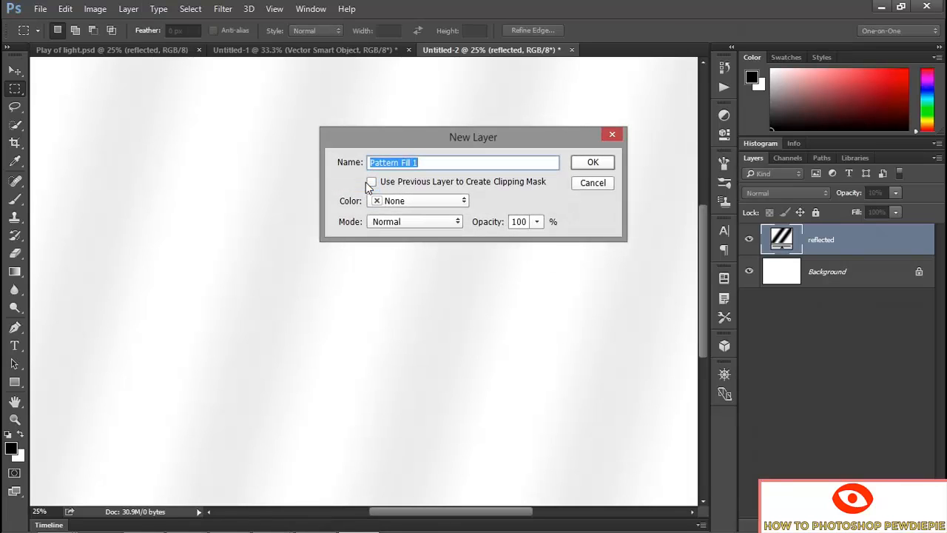
text(glass)
click(587, 164)
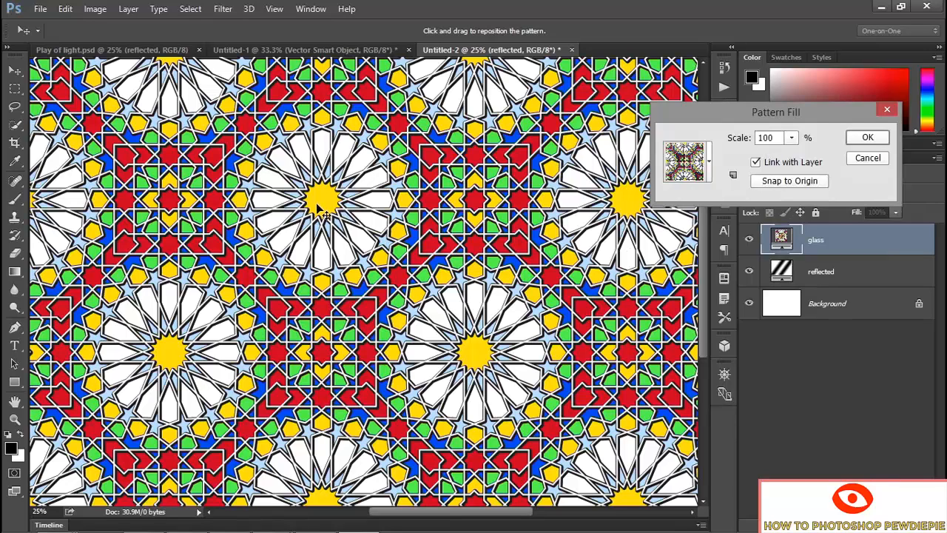
- Shift the stained-glass pattern slightly to the right, accept the fill, and set the "glass" layer's blend mode to Multiply
drag(318, 209, 353, 209)
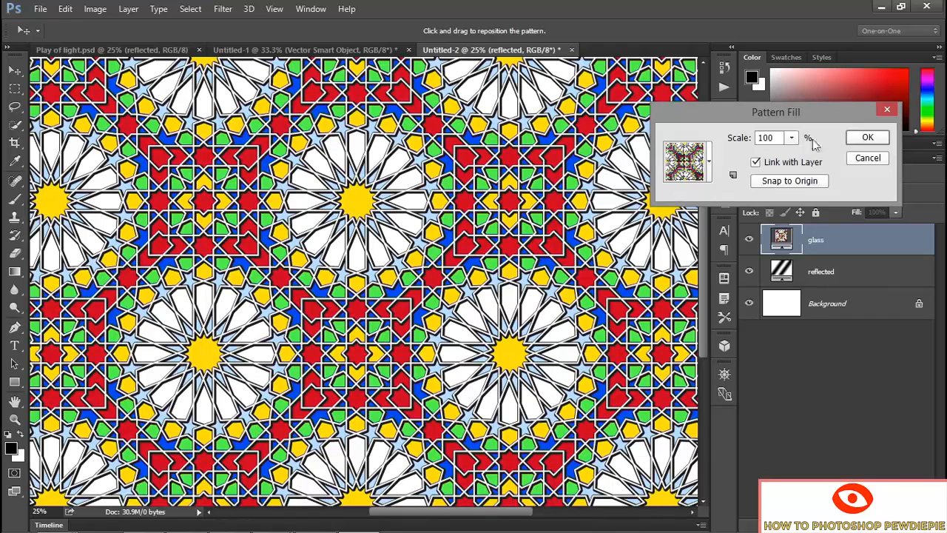
click(857, 143)
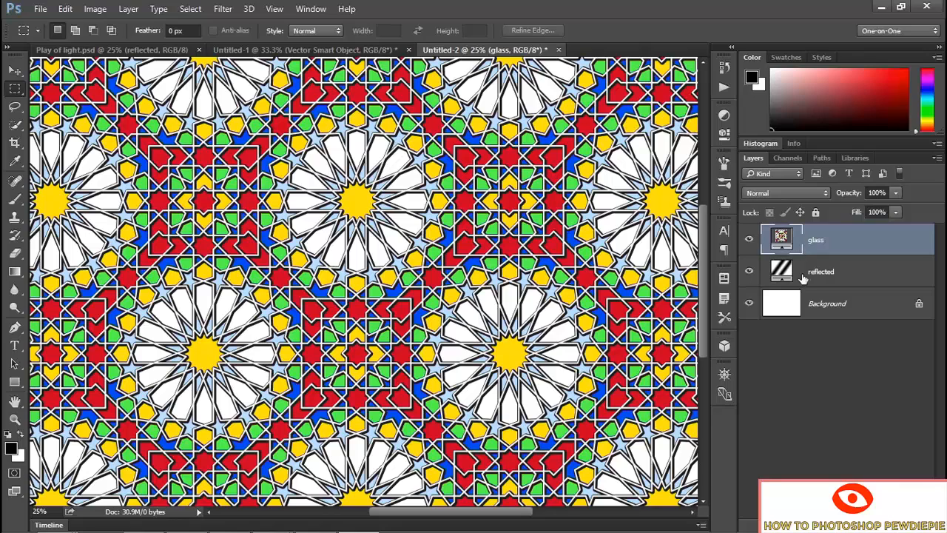
click(778, 193)
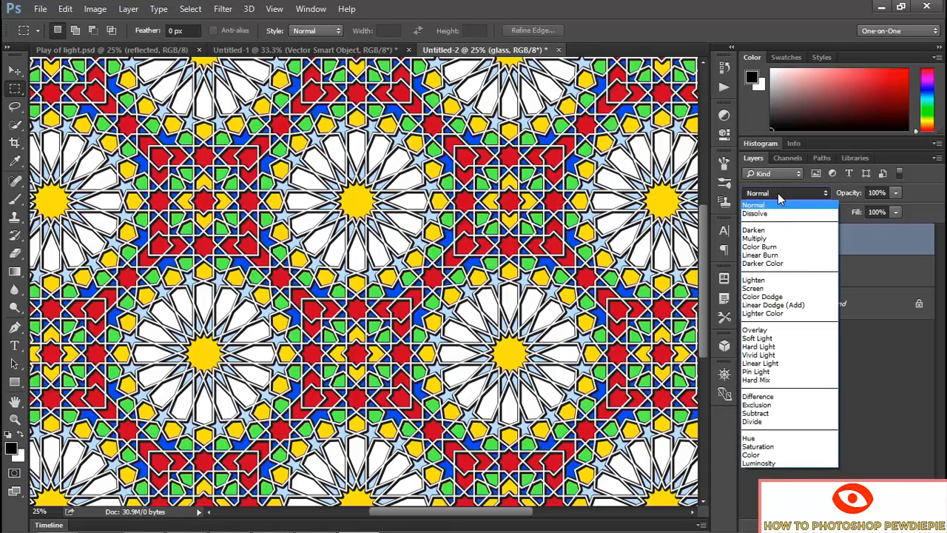
click(778, 238)
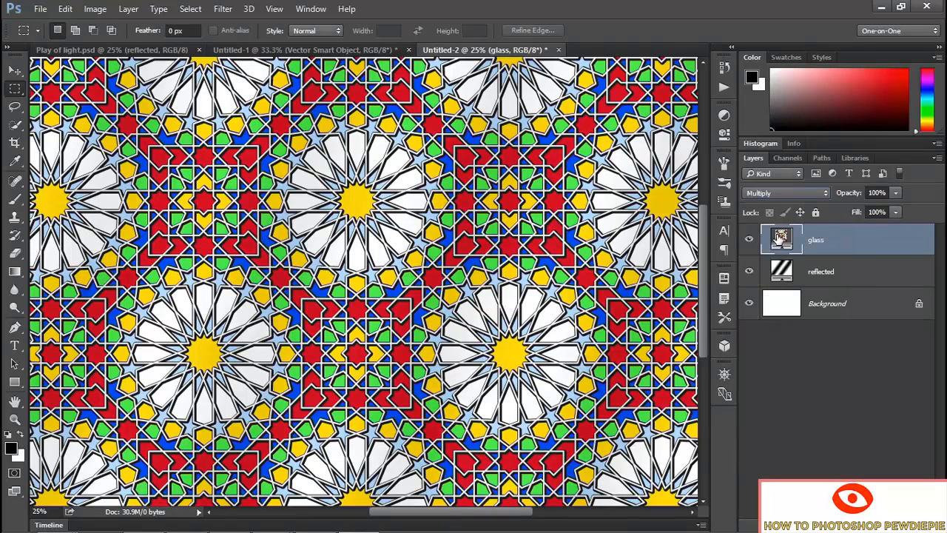
- Duplicate the "reflected" layer above "glass", and give the copy 66% opacity and the Soft Light blend mode
click(866, 273)
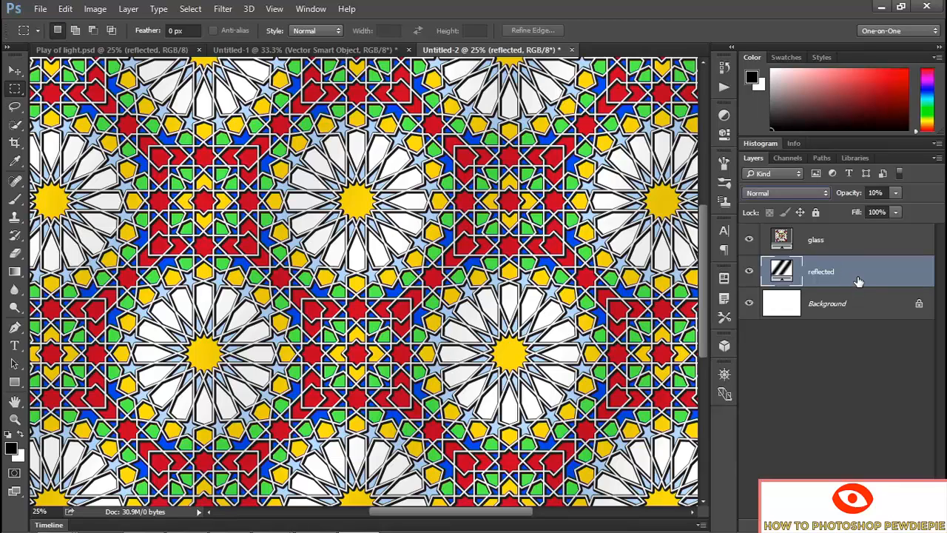
drag(857, 279, 850, 230)
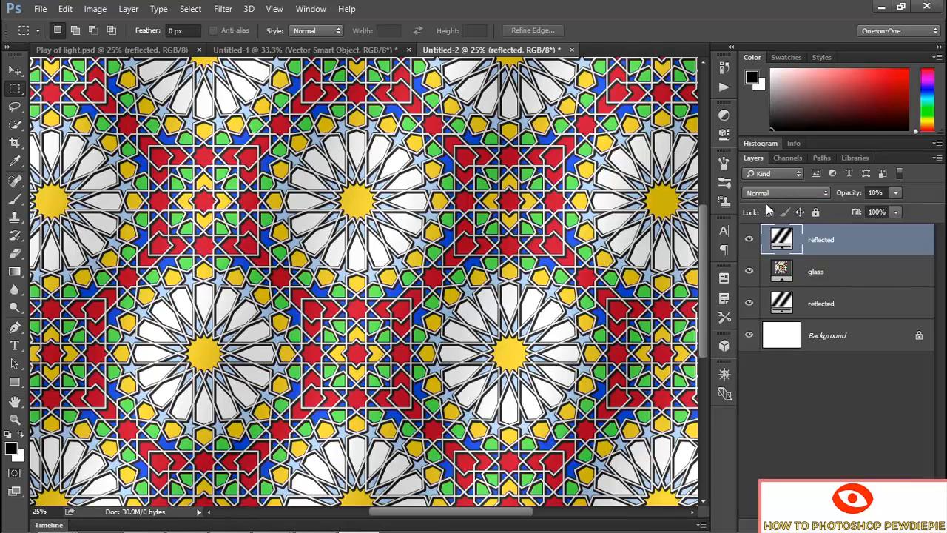
key(6)
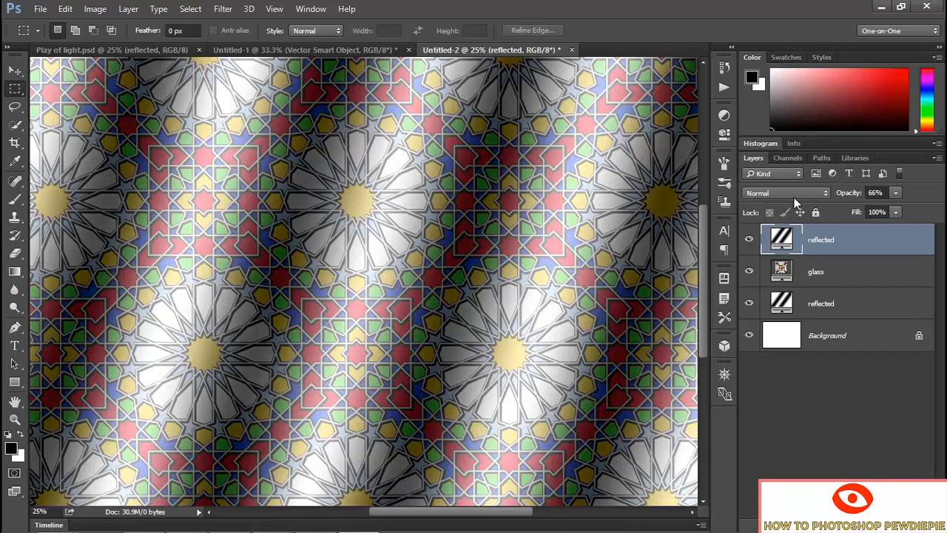
click(786, 194)
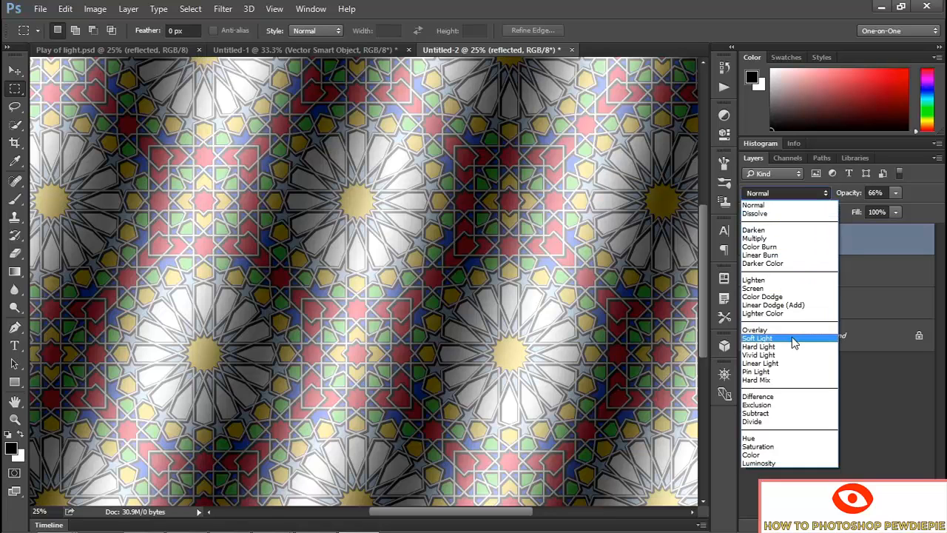
click(793, 340)
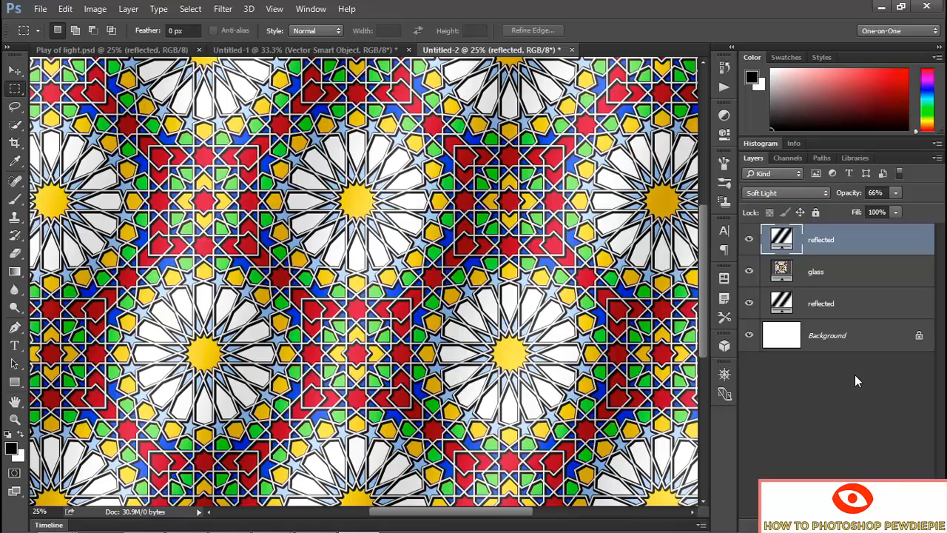
key(shift+f)
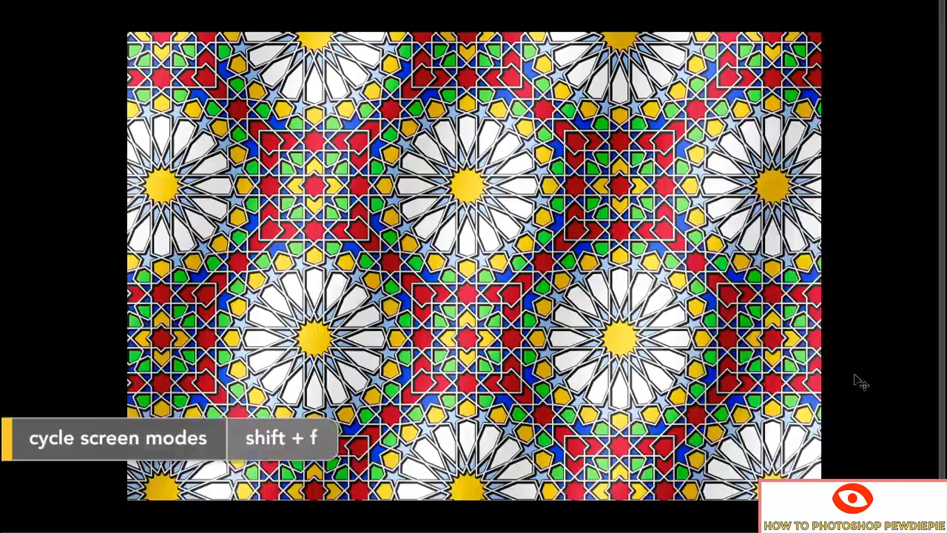
key(ctrl+plus)
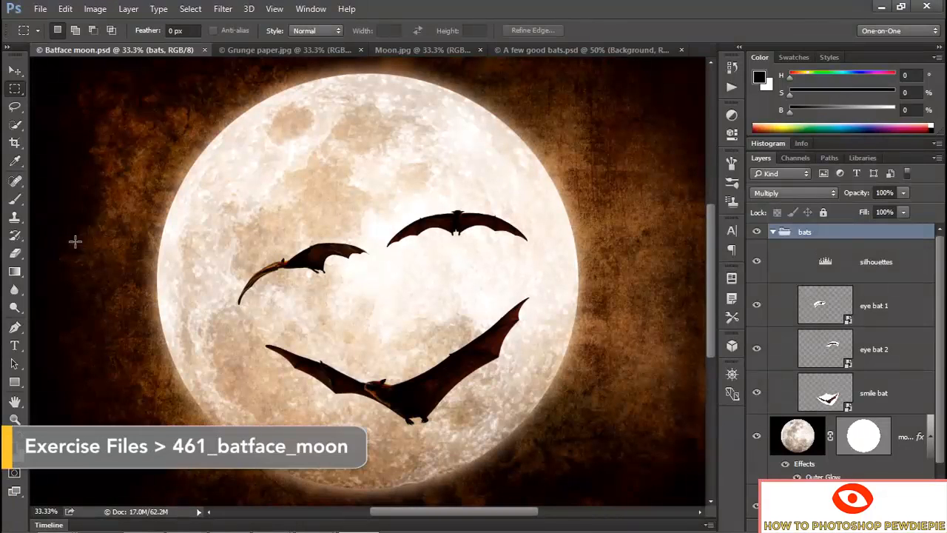
- Look through the open source images and add a Brightness/Contrast adjustment layer named "darkness" to Grunge paper.jpg
key(ctrl+Tab)
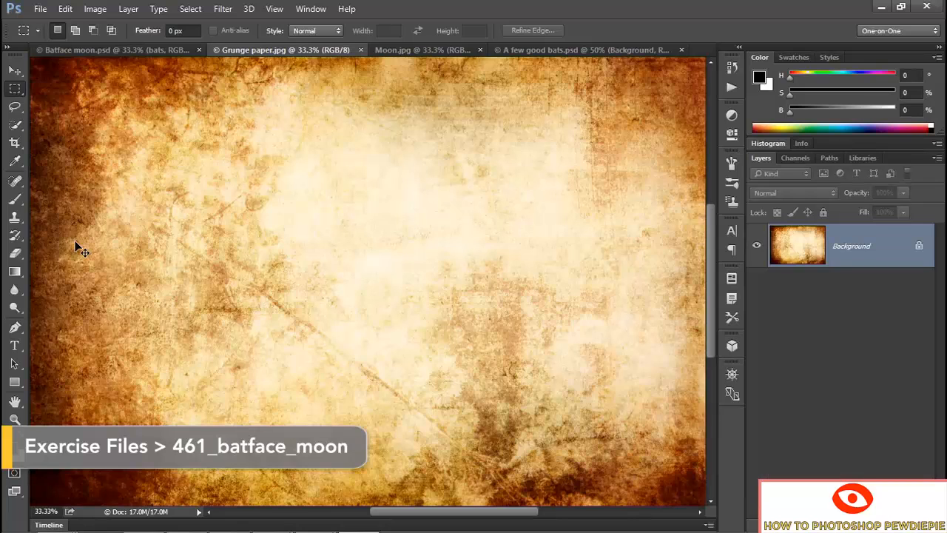
key(ctrl+Tab)
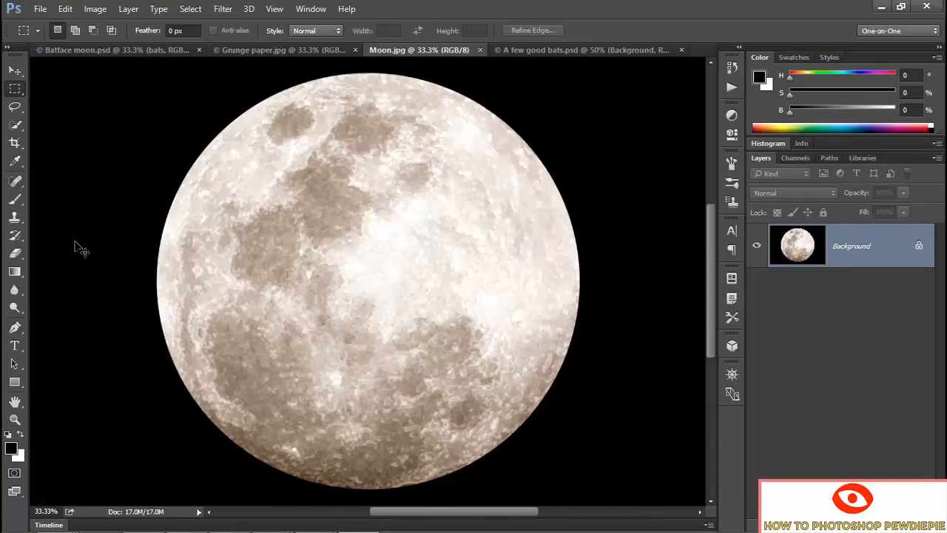
key(ctrl+Tab)
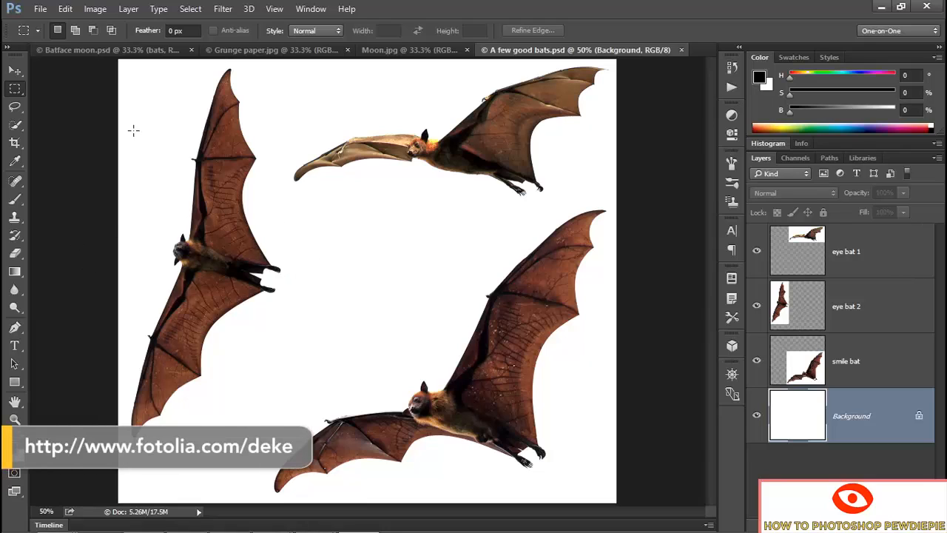
click(263, 50)
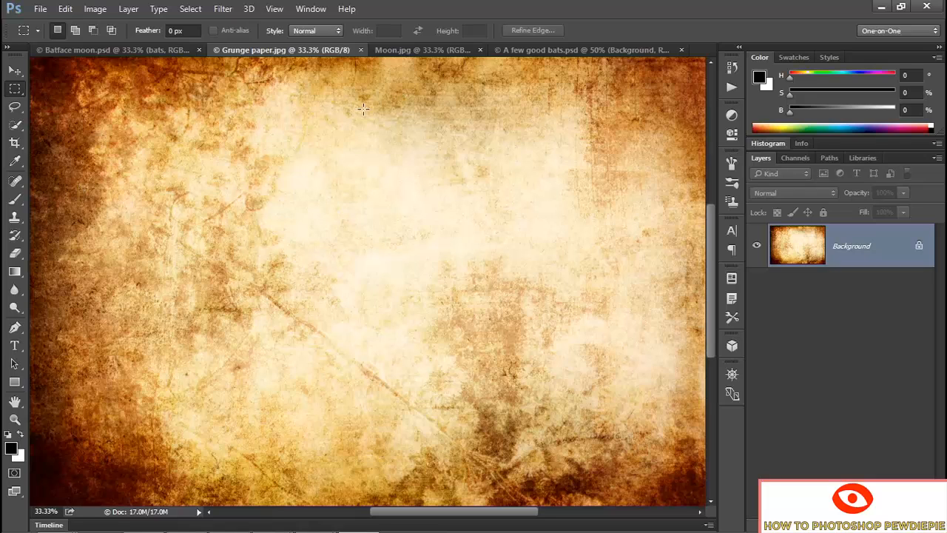
click(136, 13)
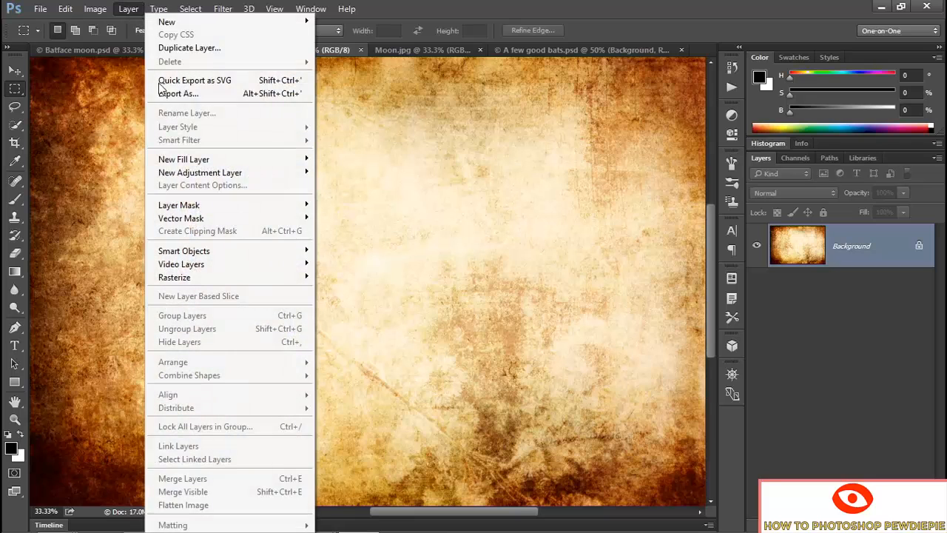
mouse_move(270, 173)
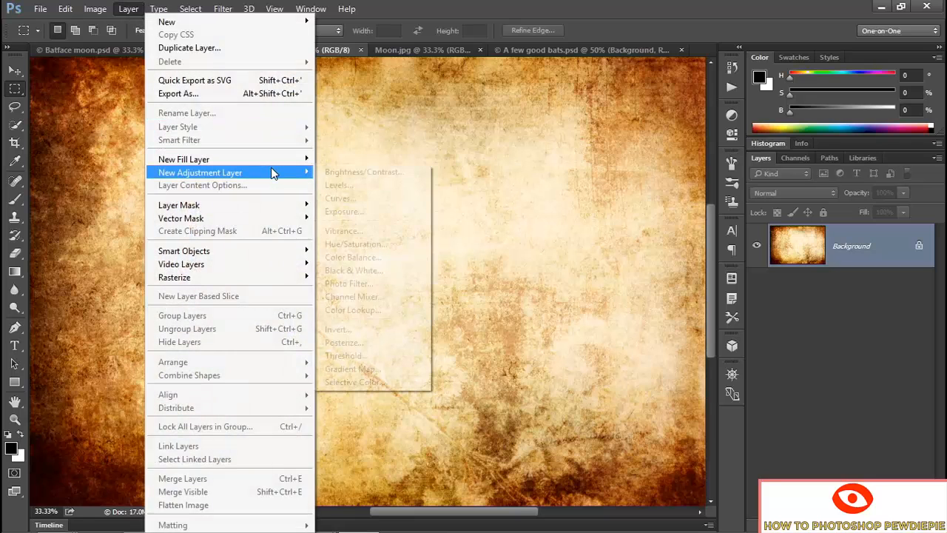
click(415, 178)
text(dar)
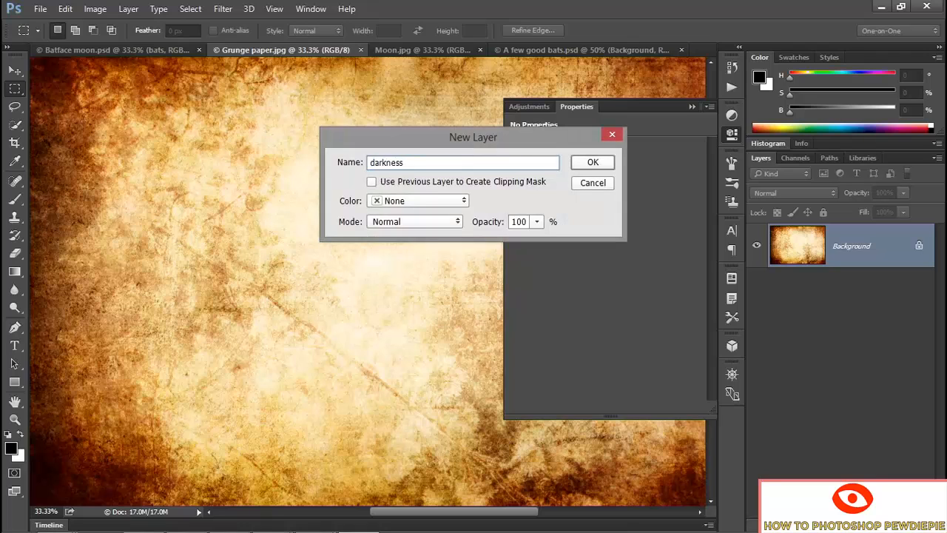
text(kness)
click(578, 164)
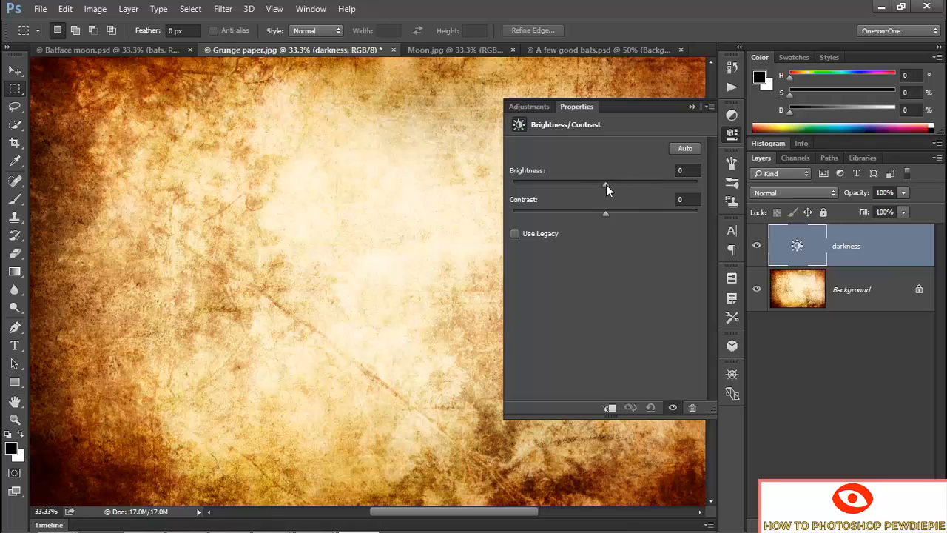
- Set the "darkness" adjustment to Brightness -150 and Contrast 100, and change its blend mode to Multiply
drag(606, 184, 480, 184)
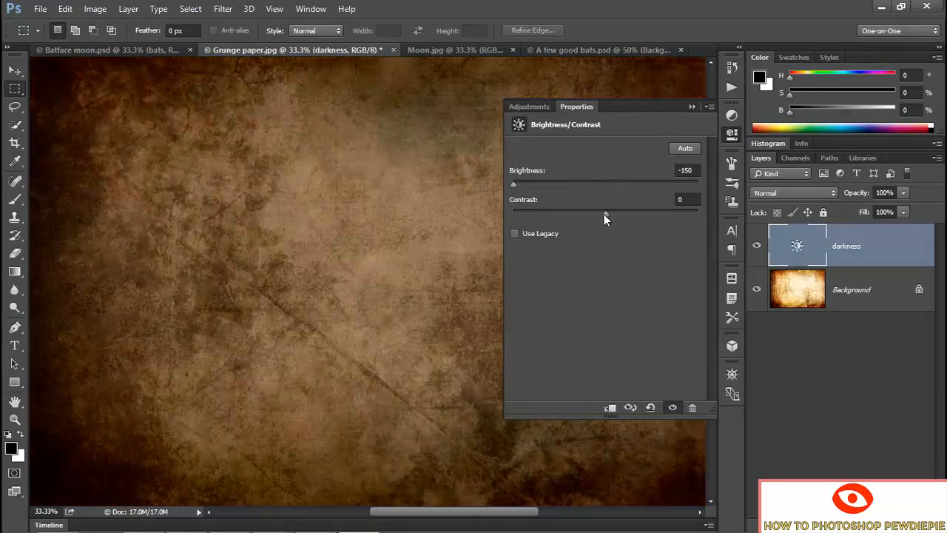
drag(605, 213, 719, 213)
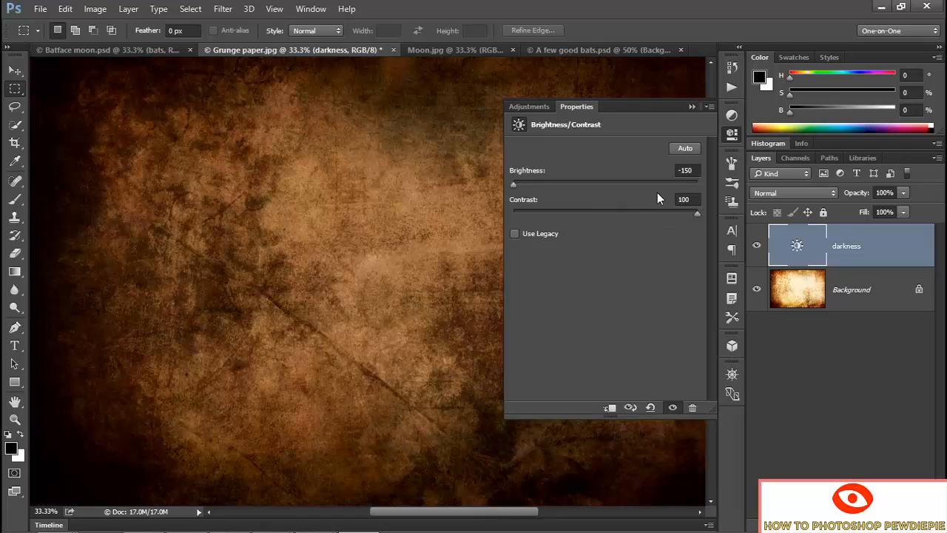
click(789, 192)
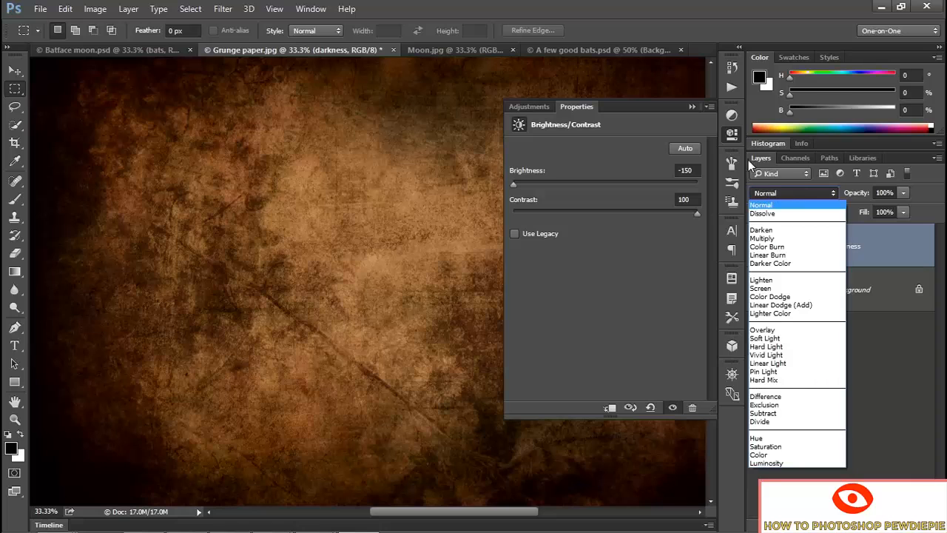
click(802, 239)
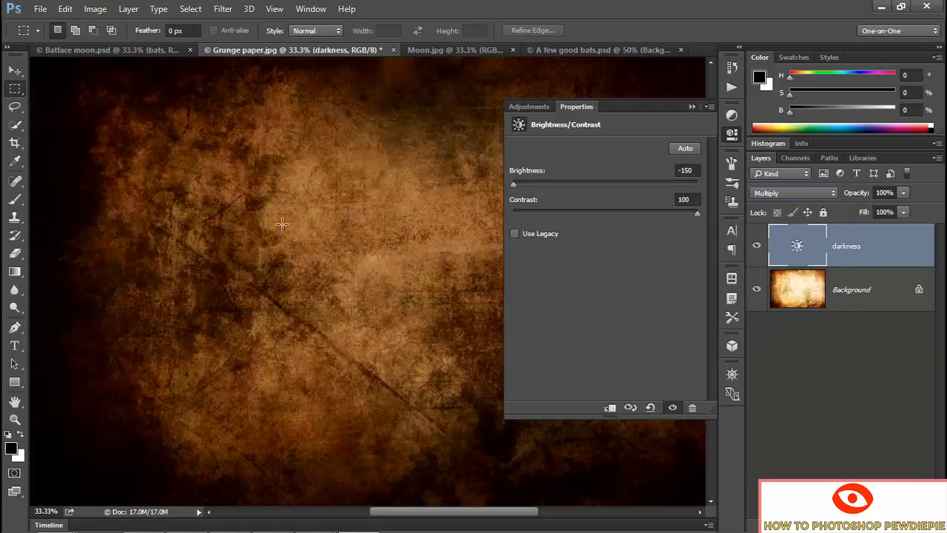
click(693, 107)
- Duplicate the Background layer of Moon.jpg into the Grunge paper.jpg document
click(438, 48)
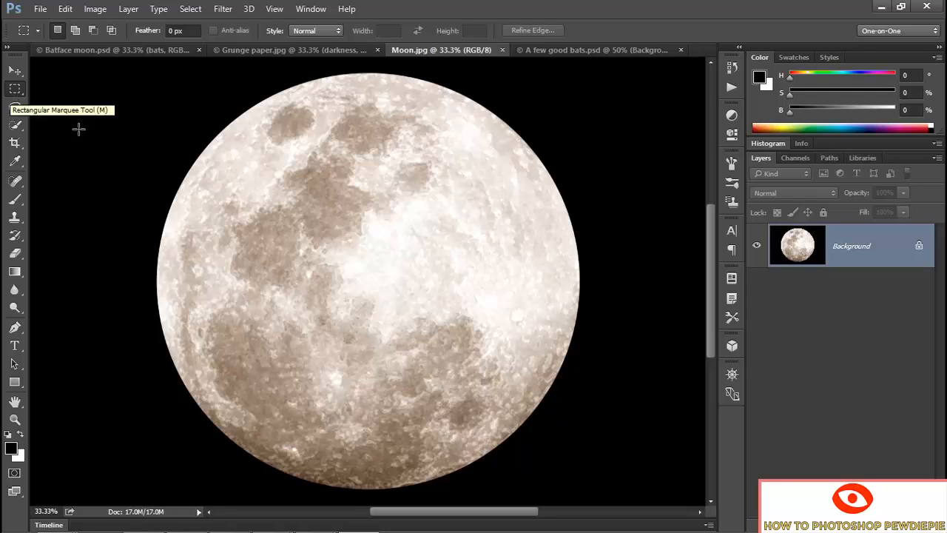
right_click(148, 147)
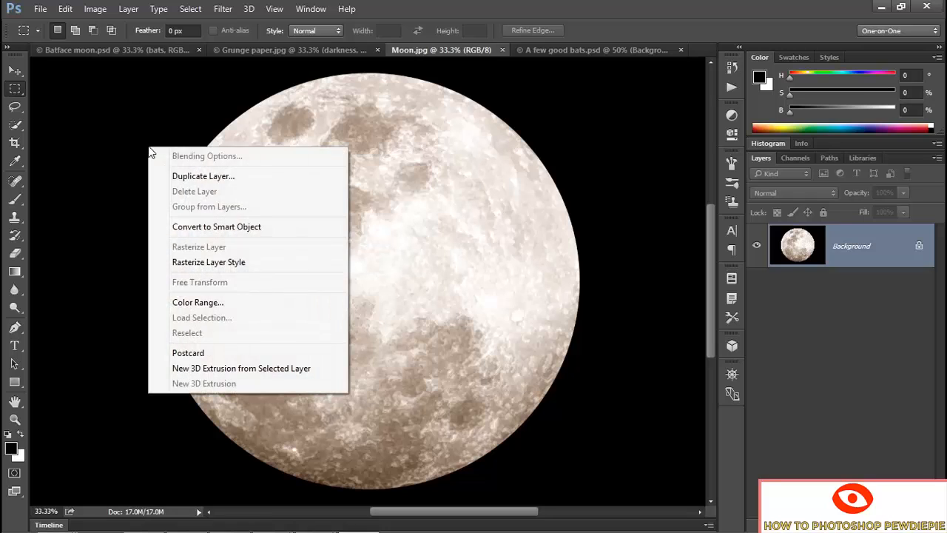
click(239, 176)
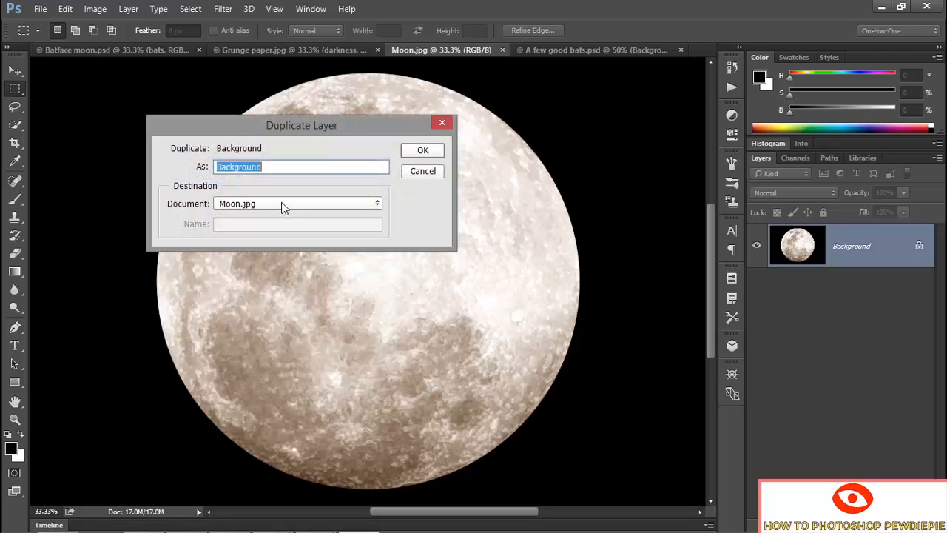
click(281, 207)
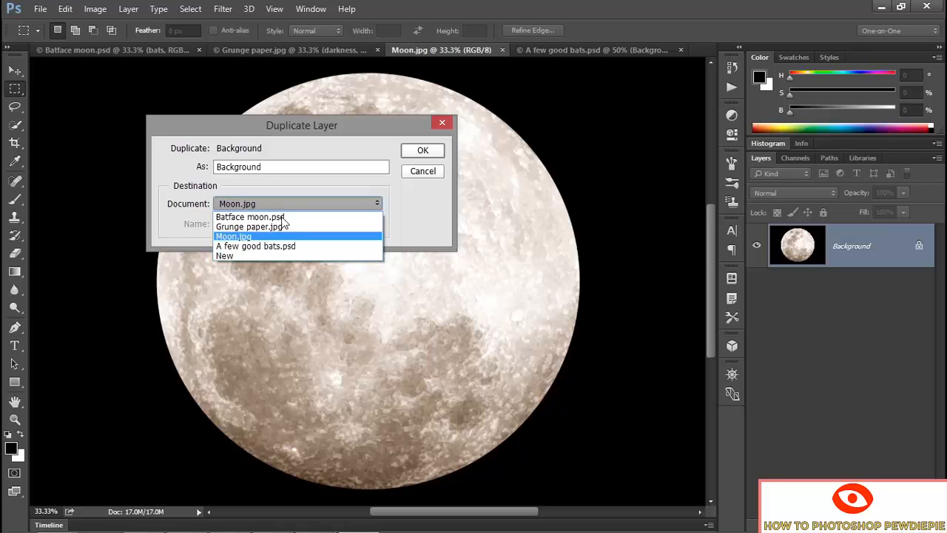
click(296, 229)
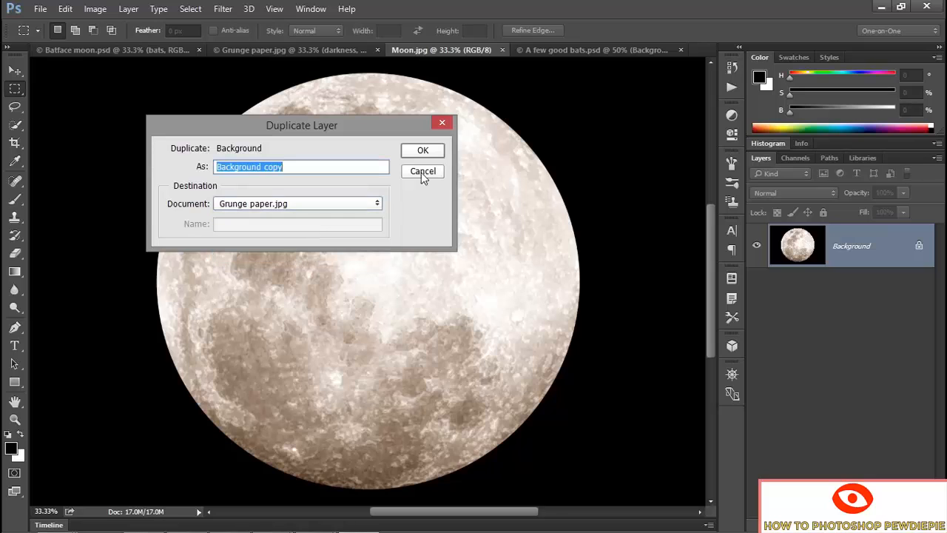
click(422, 150)
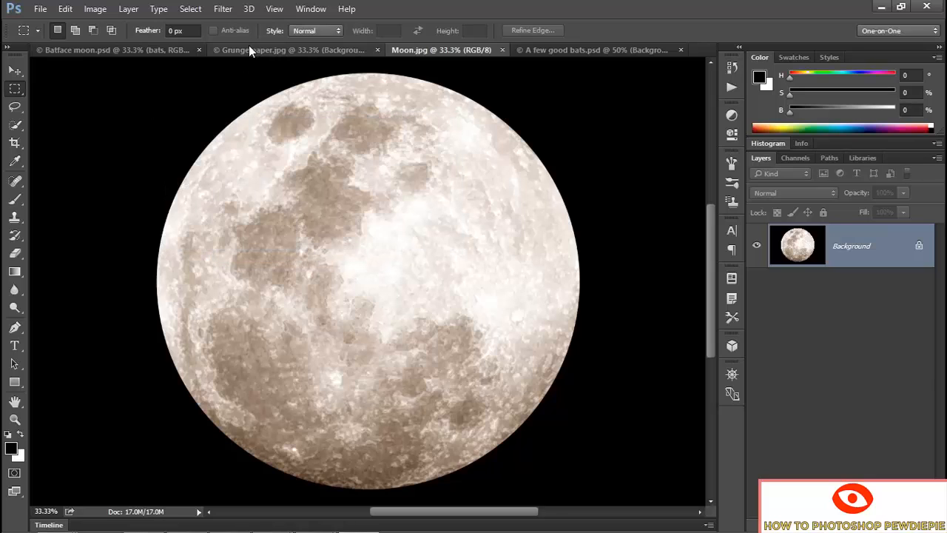
- In Grunge paper.jpg, rename the duplicated moon image layer as "moon"
click(270, 52)
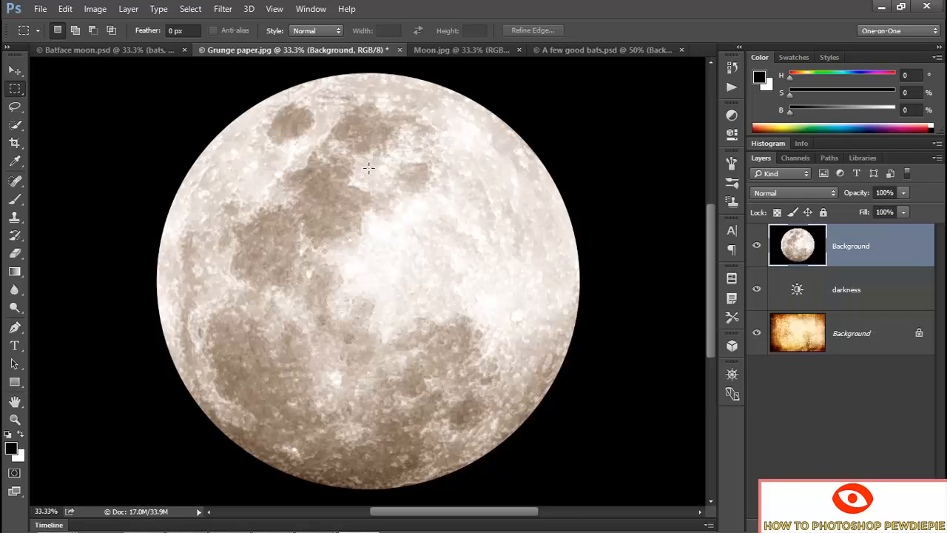
double_click(851, 248)
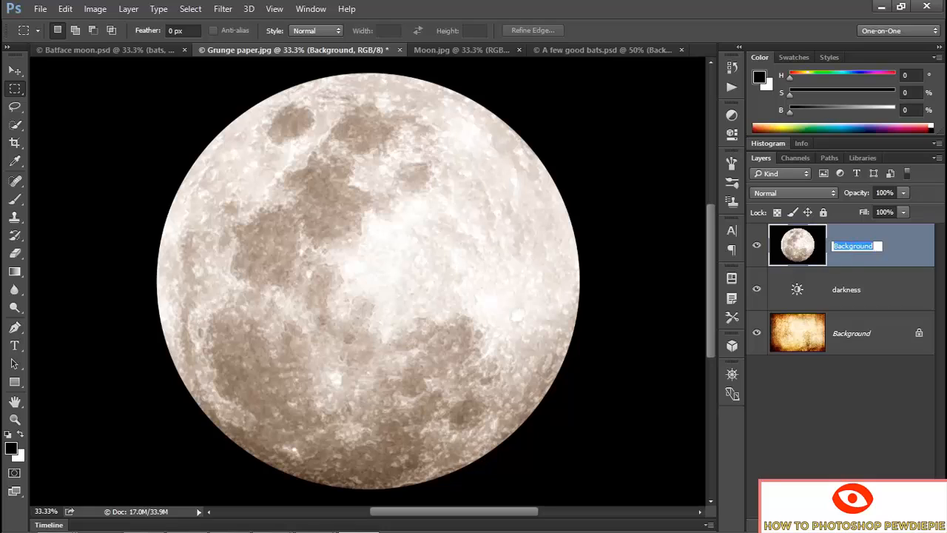
text(moon)
key(Return)
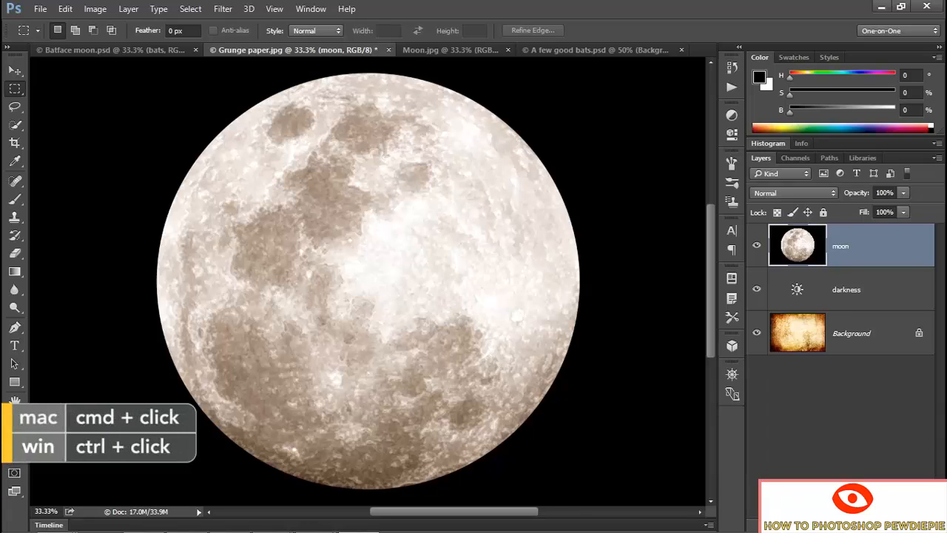
- Add a vector mask to the moon layer and draw an elliptical path around the moon with the Ellipse tool in Path mode
ctrl+click(832, 510)
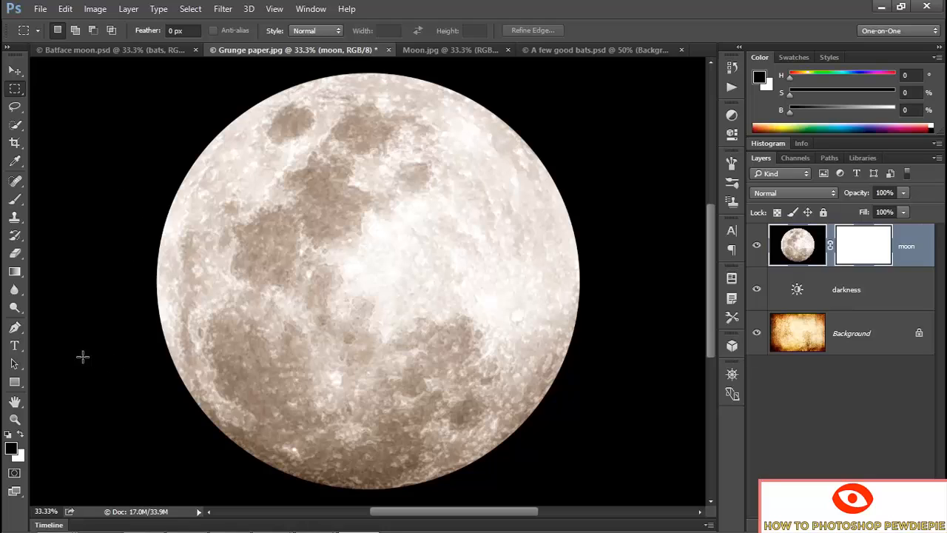
click(15, 383)
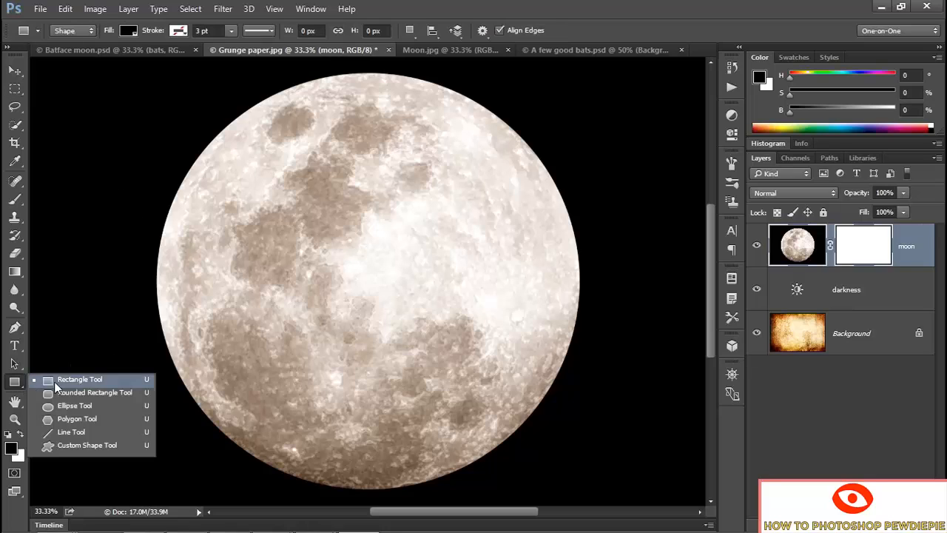
click(102, 406)
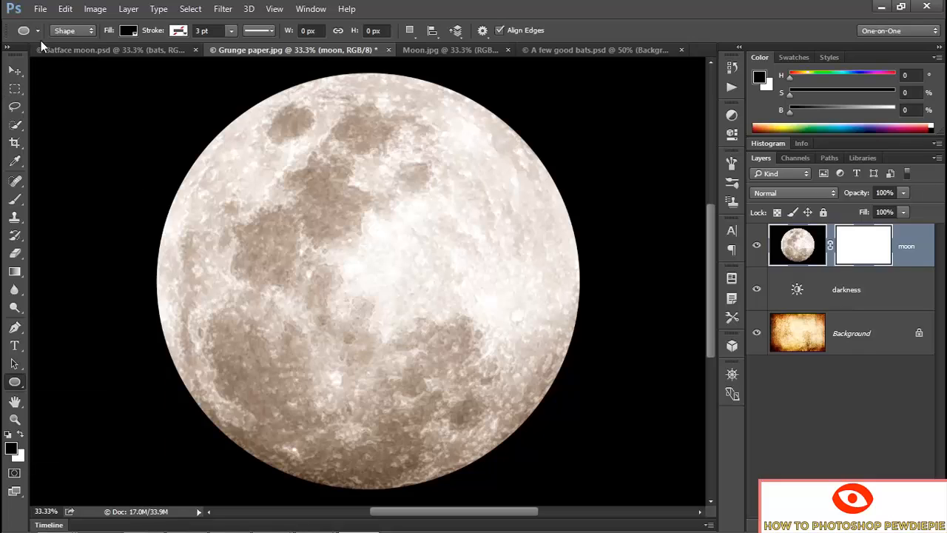
click(79, 30)
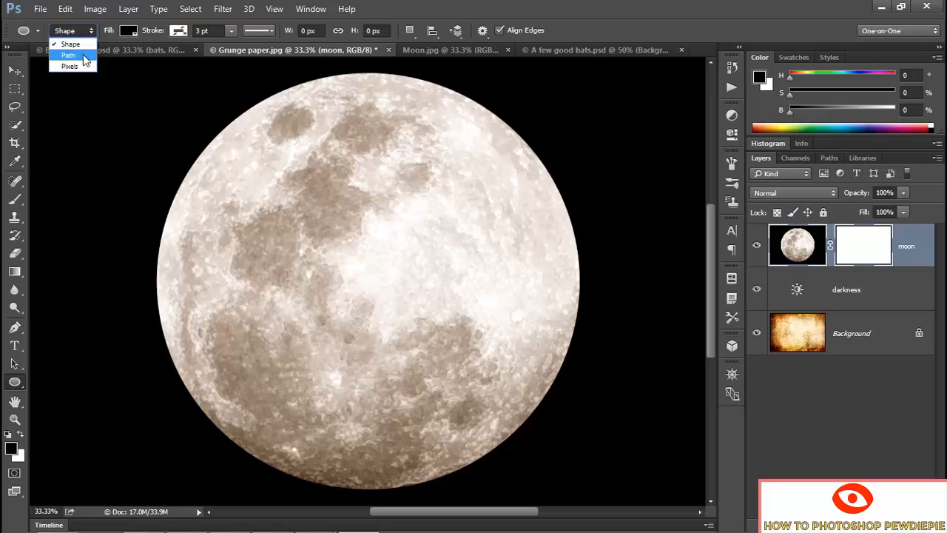
click(69, 56)
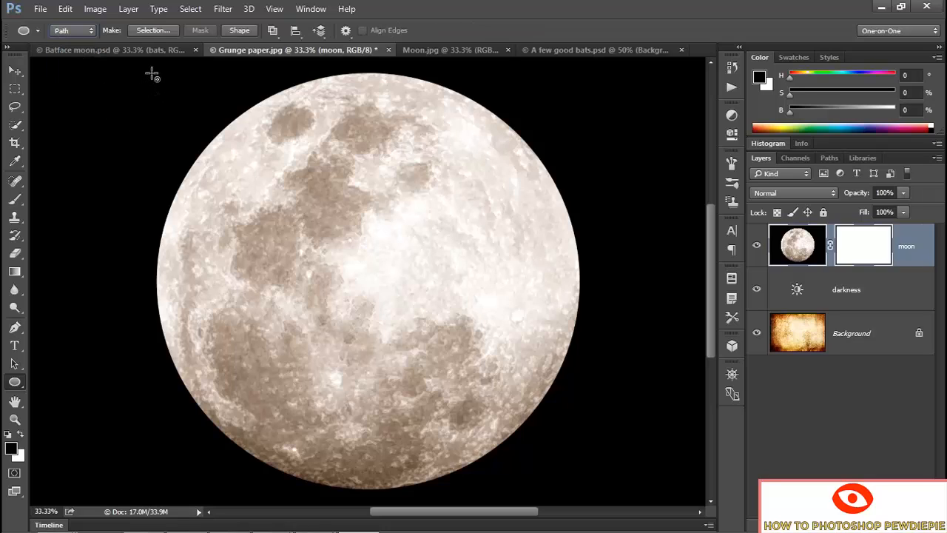
drag(151, 74, 571, 481)
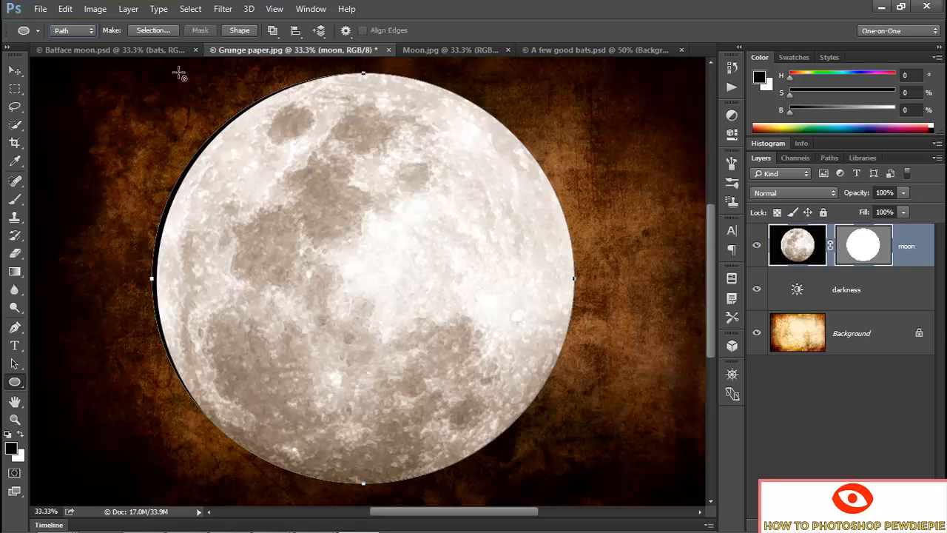
- Free-transform the elliptical mask path to about 99.8% width and 101.2% height so it follows the moon's edge
click(66, 9)
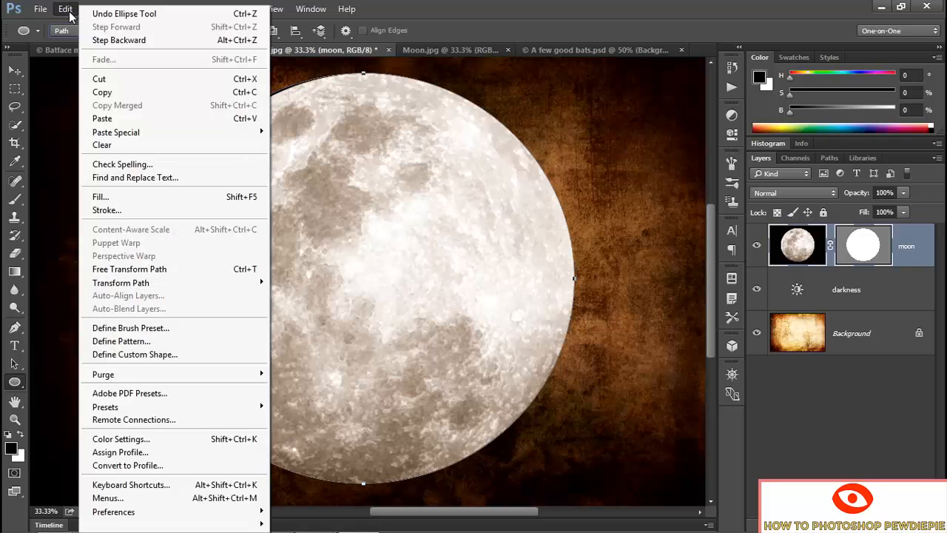
click(197, 269)
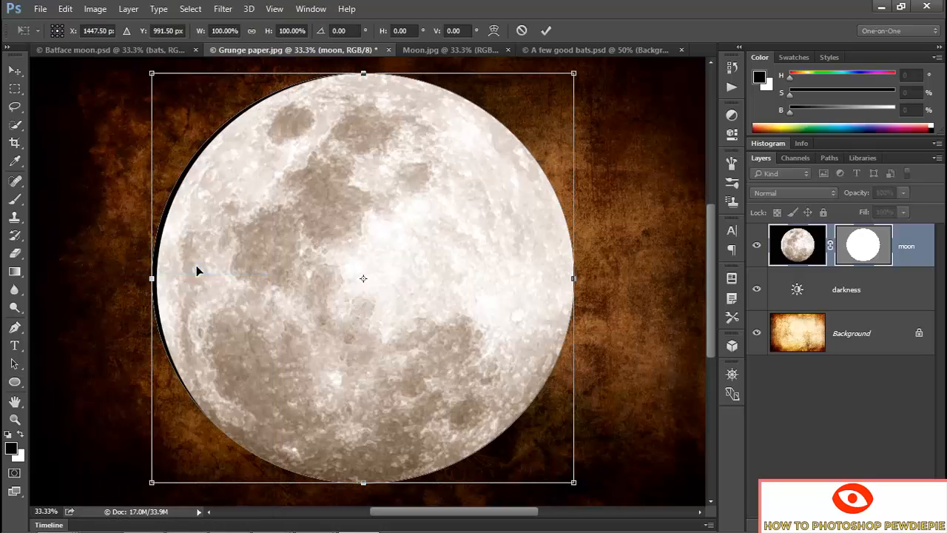
drag(150, 73, 147, 68)
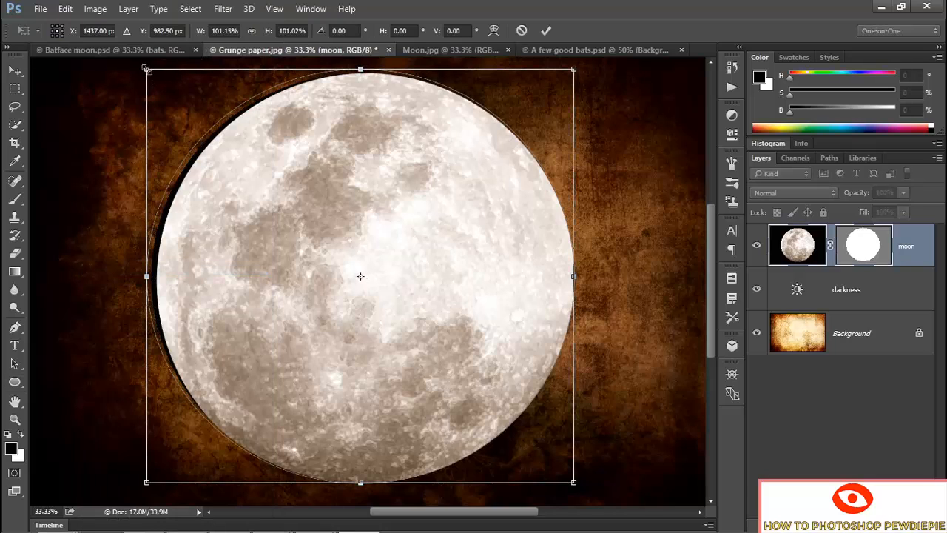
mouse_move(574, 482)
mouse_down()
mouse_move(608, 496)
mouse_move(578, 487)
mouse_up()
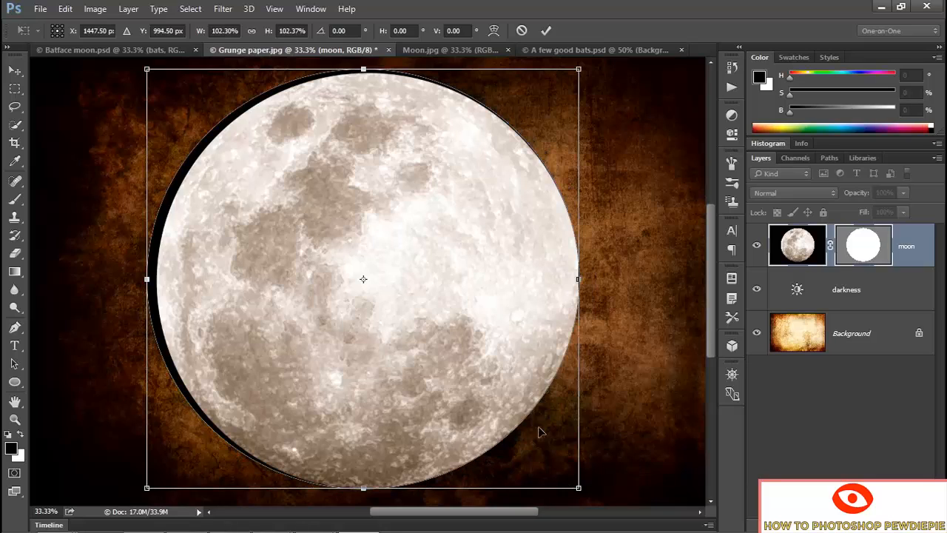
drag(146, 69, 156, 73)
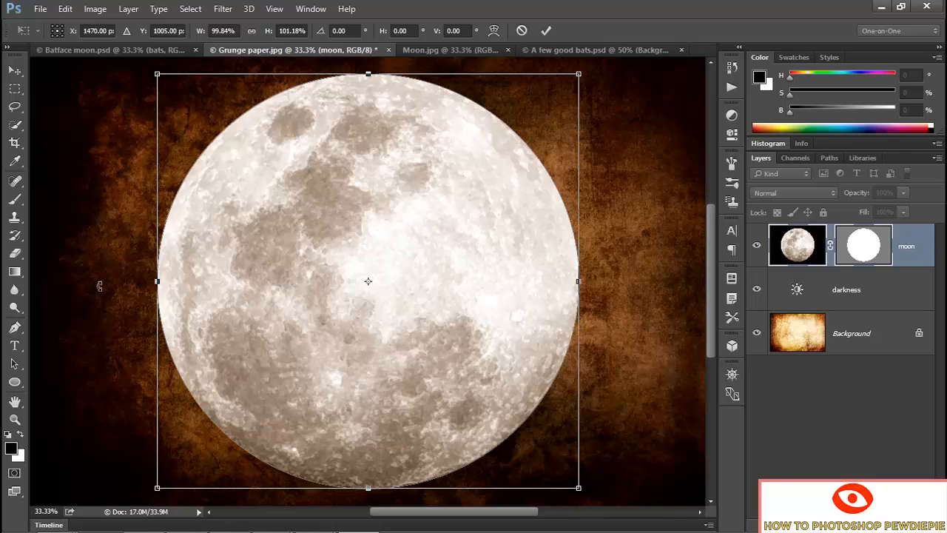
key(Return)
key(u)
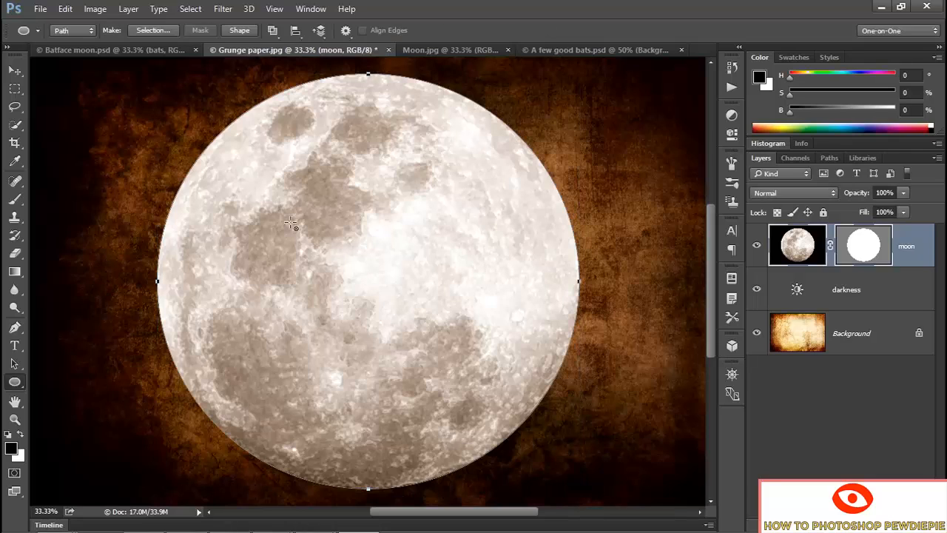
- Deselect the moon layer's vector mask and set the layer's blend mode to Screen
click(870, 255)
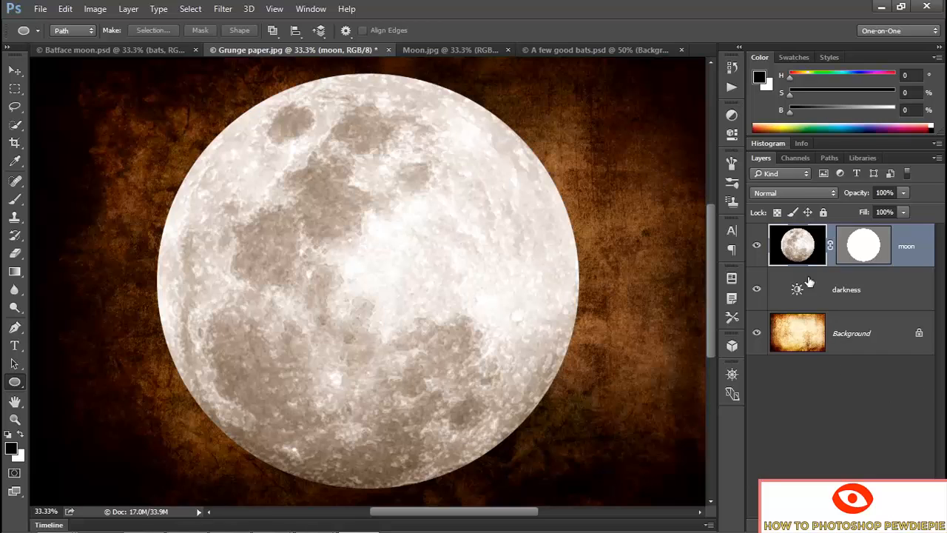
click(789, 193)
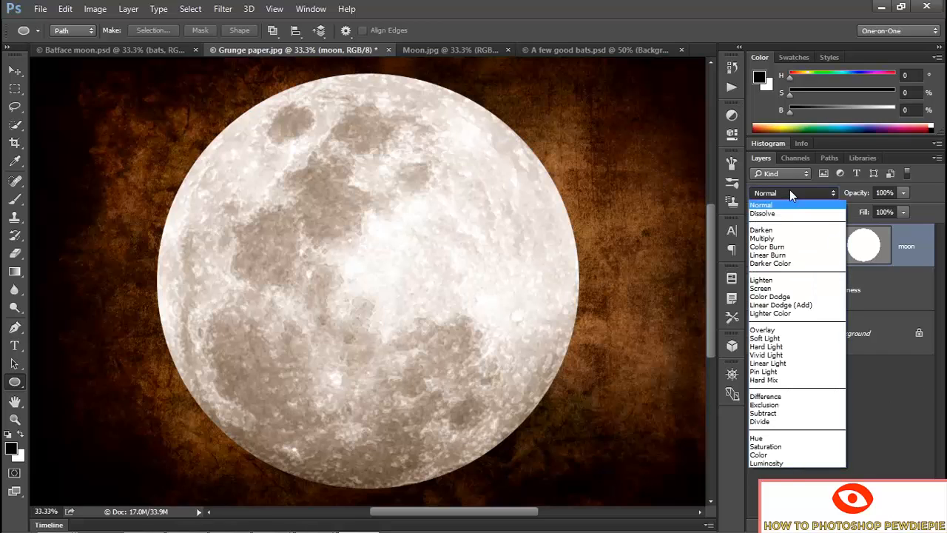
click(787, 292)
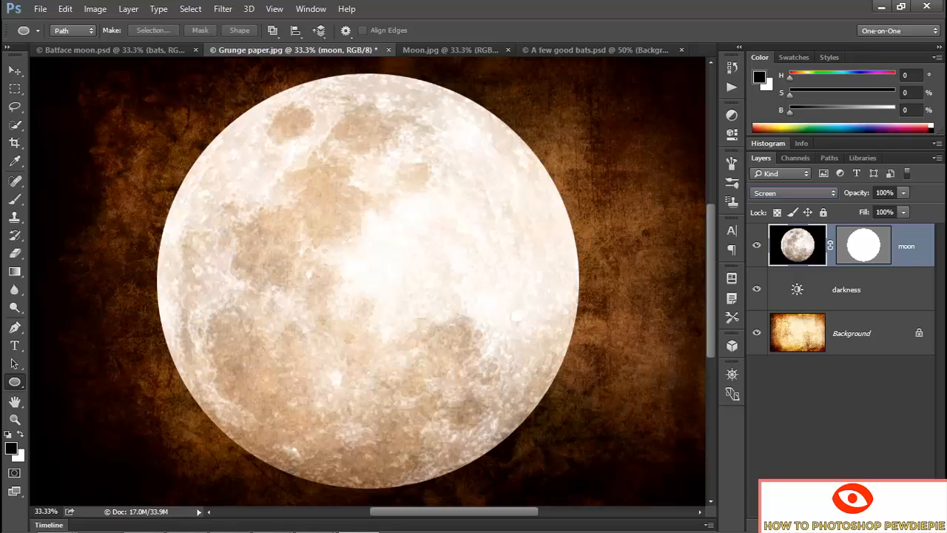
- Add an Outer Glow to the moon layer in Screen mode with colour ffd9b2, 50% opacity and 100 px size
click(798, 524)
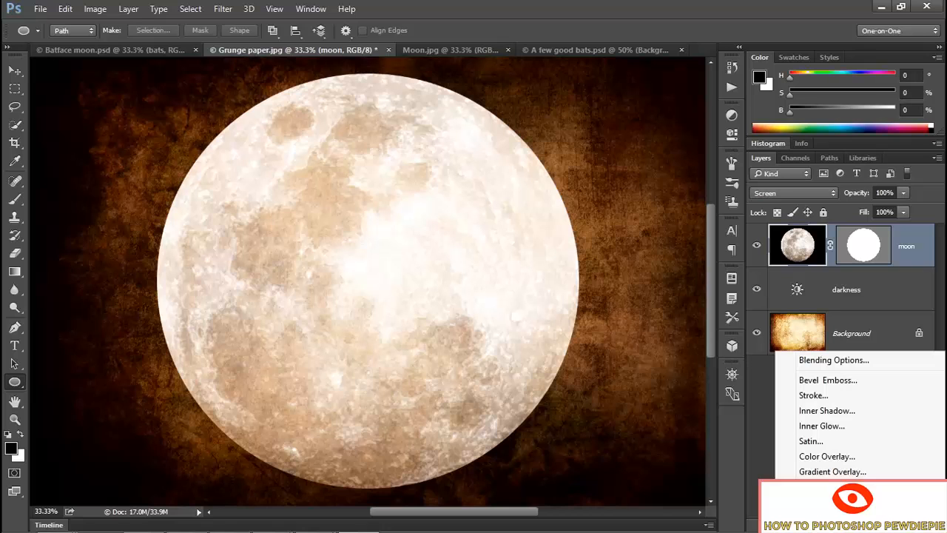
click(821, 502)
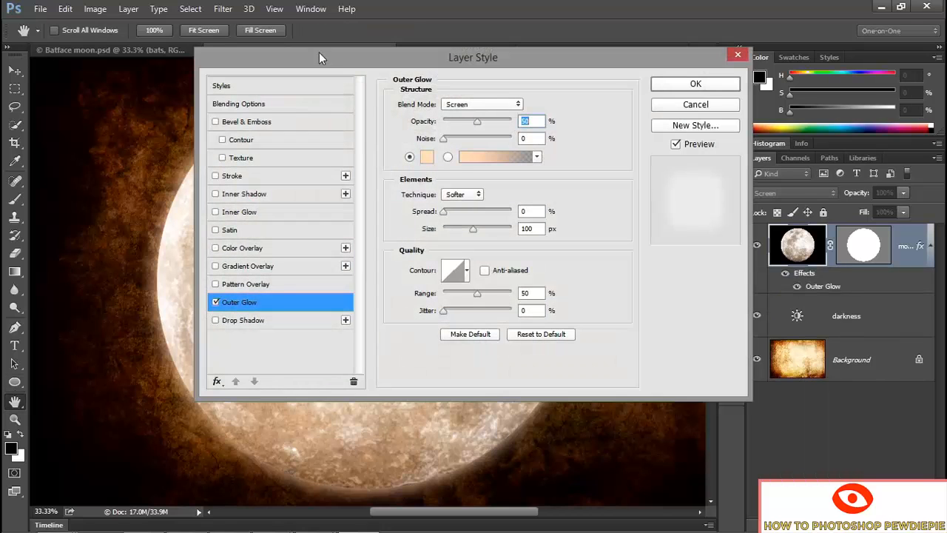
drag(319, 55, 594, 65)
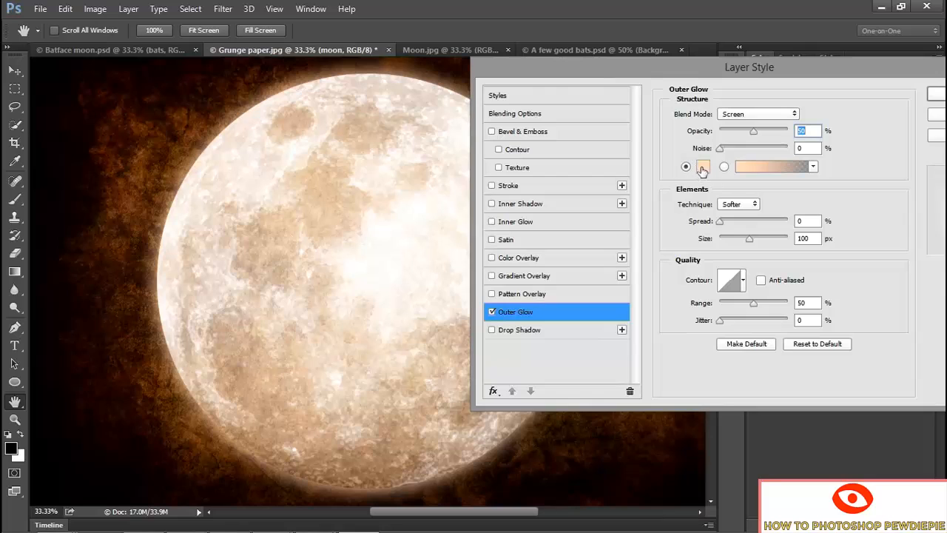
click(702, 168)
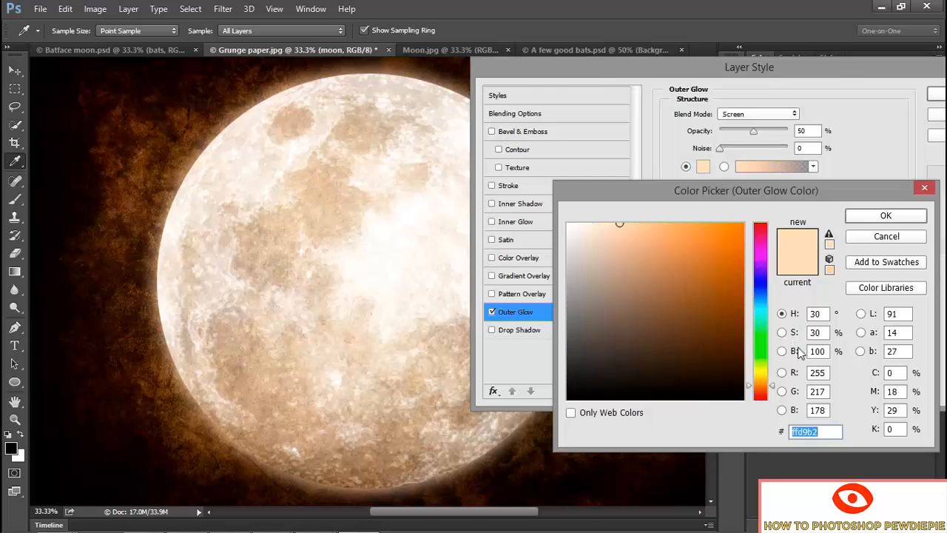
click(856, 218)
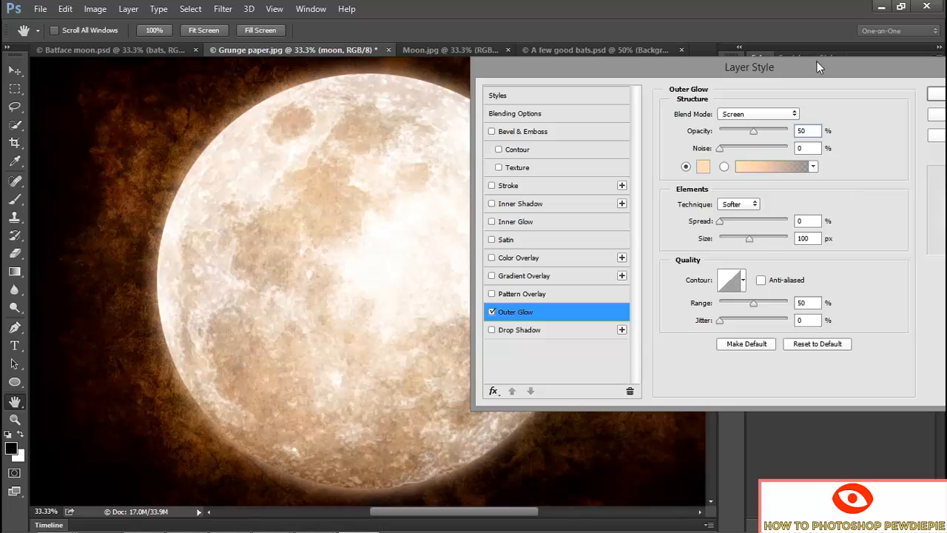
drag(817, 62, 750, 91)
click(871, 110)
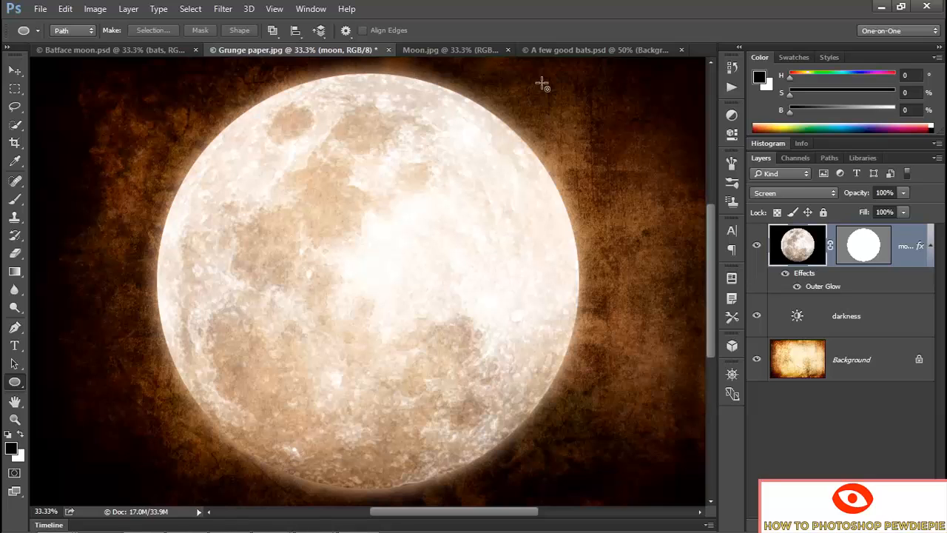
- Duplicate the eye bat 1, eye bat 2 and smile bat layers from A few good bats.psd into Grunge paper.jpg
click(573, 52)
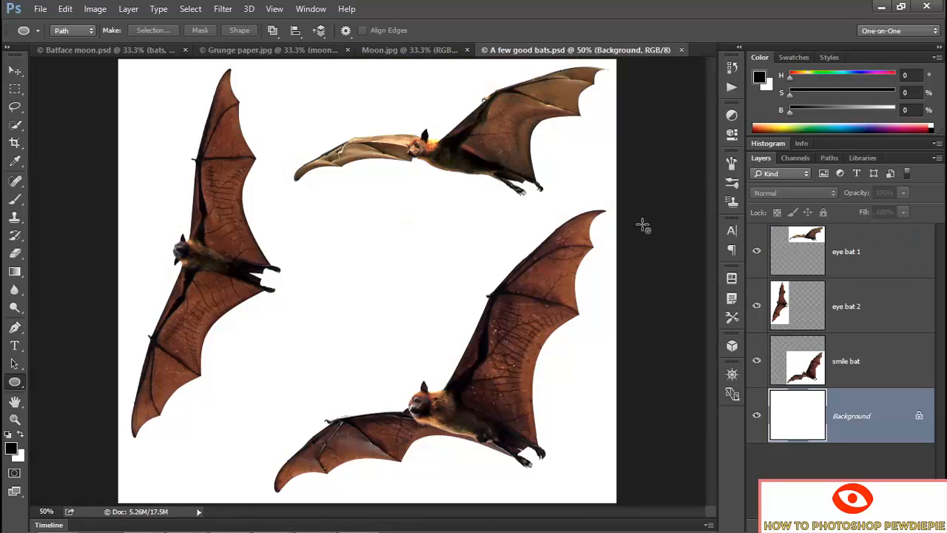
click(888, 262)
shift+click(890, 370)
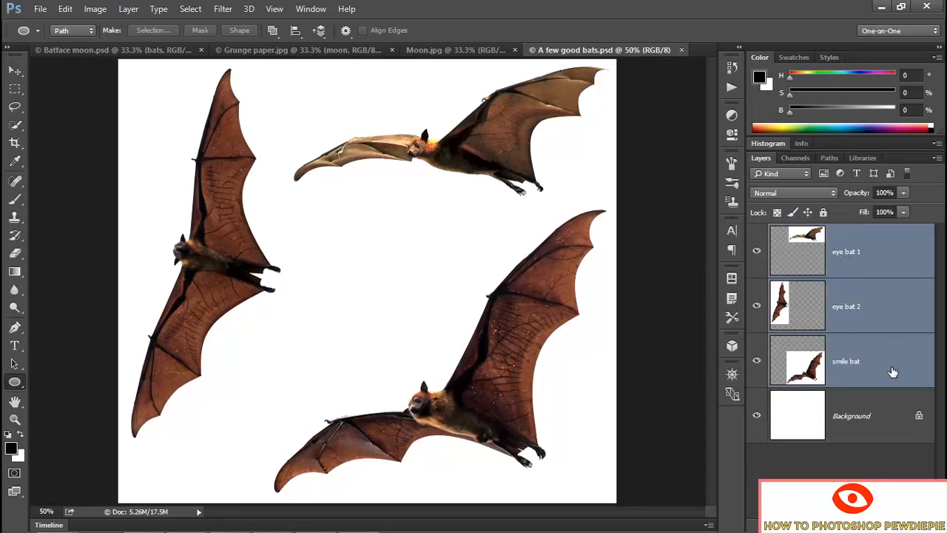
click(15, 91)
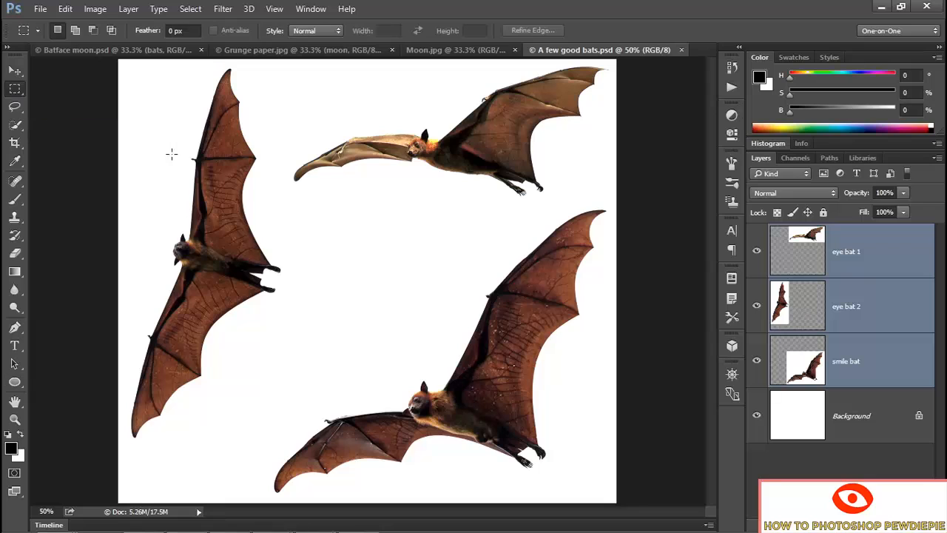
right_click(226, 147)
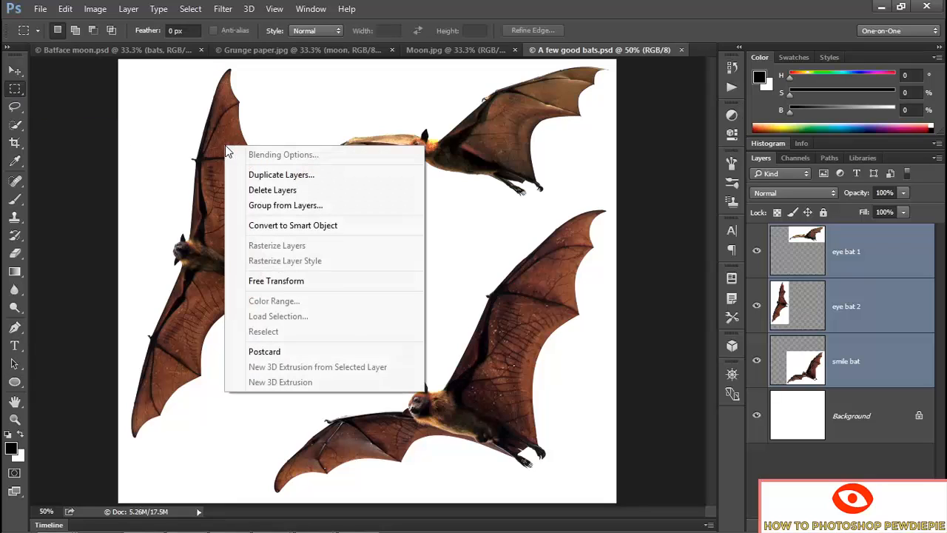
click(336, 176)
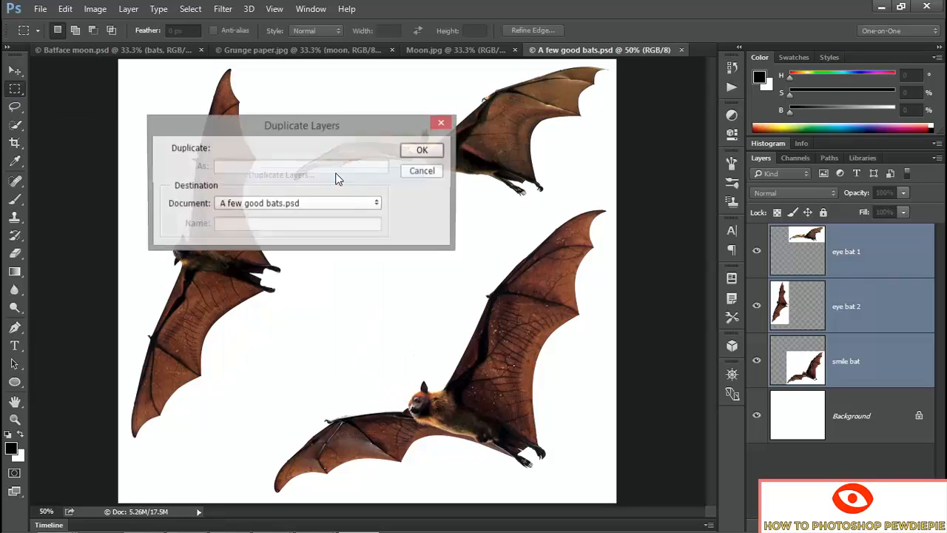
click(326, 206)
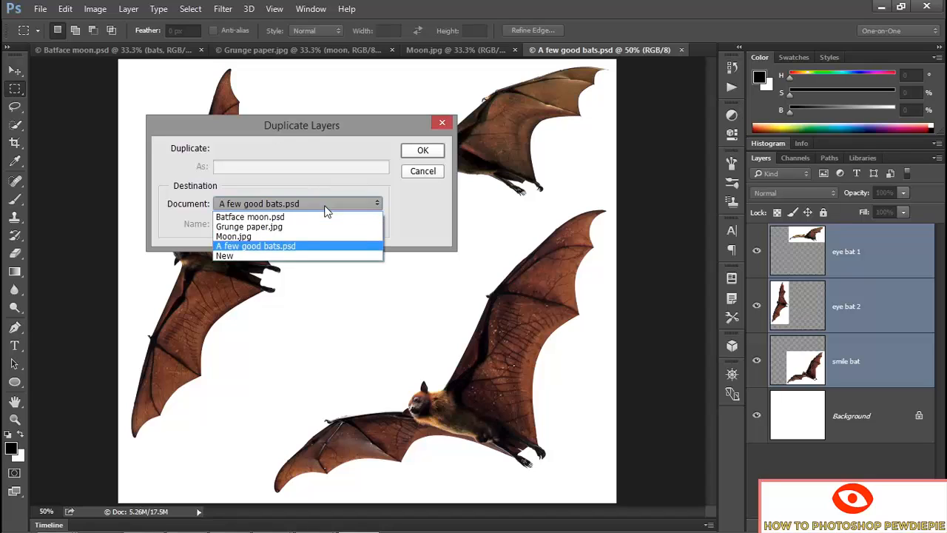
click(292, 227)
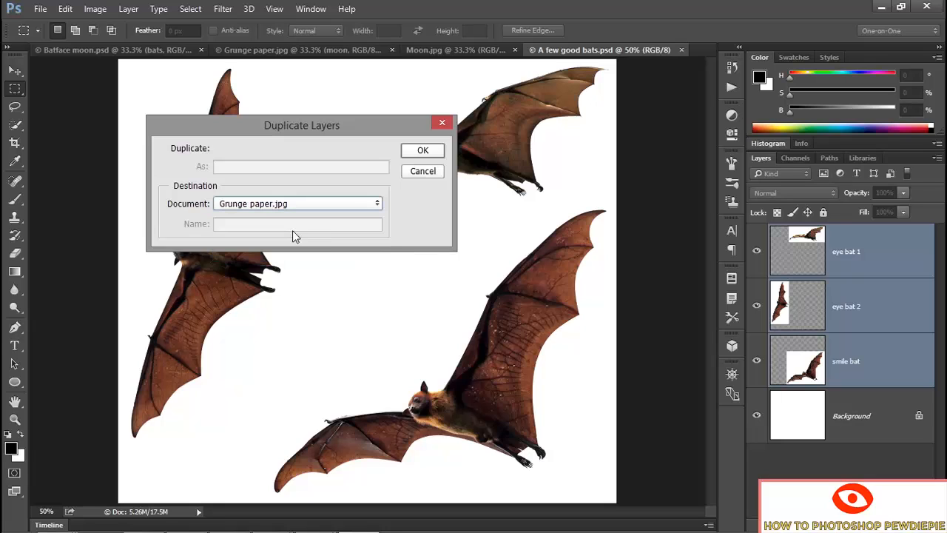
click(417, 152)
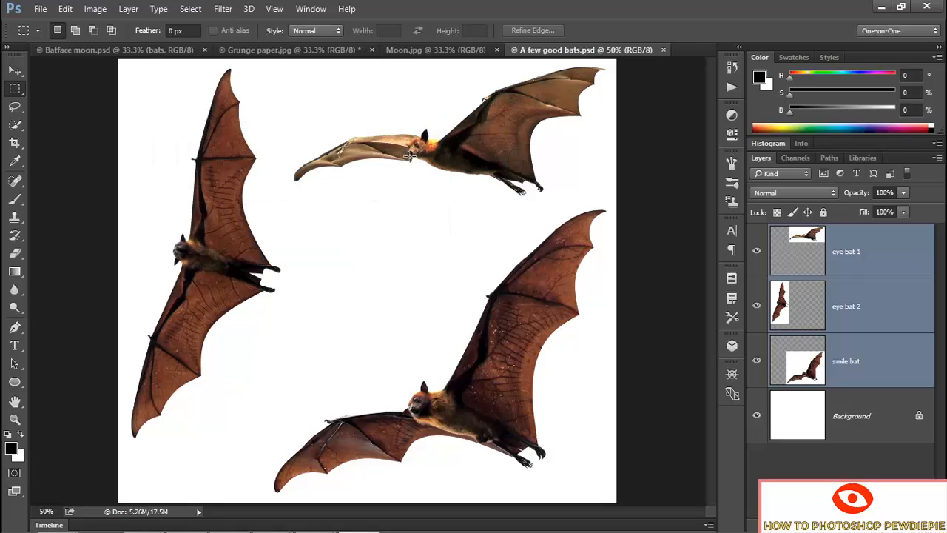
- Return to Grunge paper.jpg, select only the smile bat layer, and hide the eye bat 1 and eye bat 2 layers
click(267, 53)
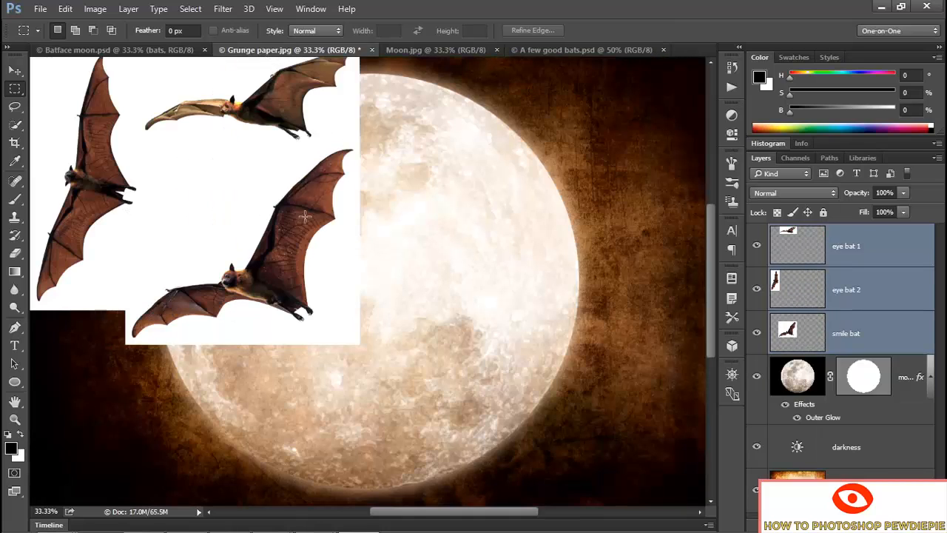
click(882, 336)
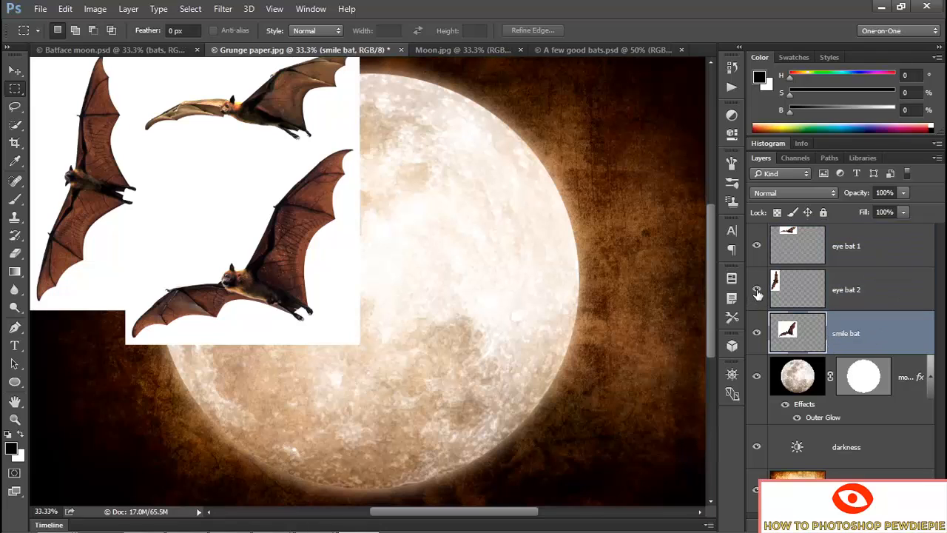
drag(756, 290, 758, 250)
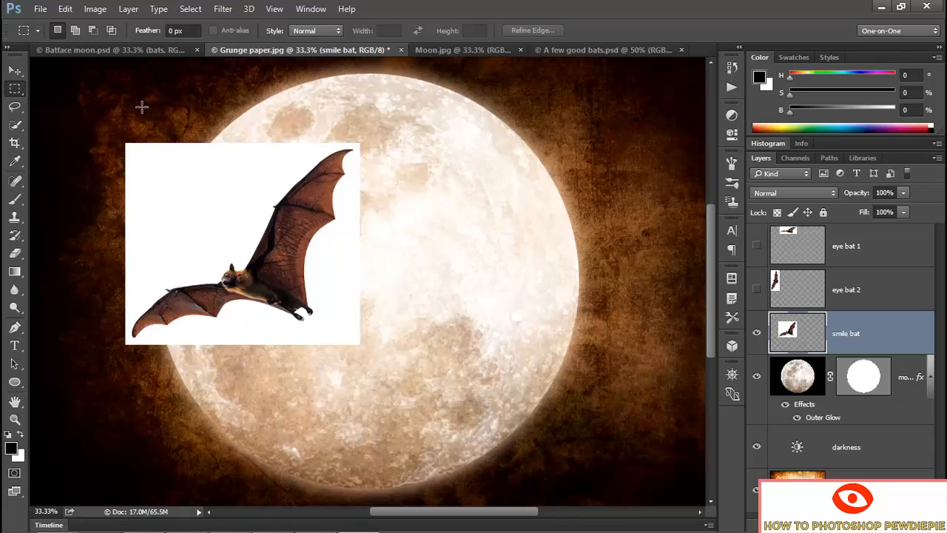
- Convert the smile bat layer to a smart object and set its blend mode to Multiply
right_click(262, 169)
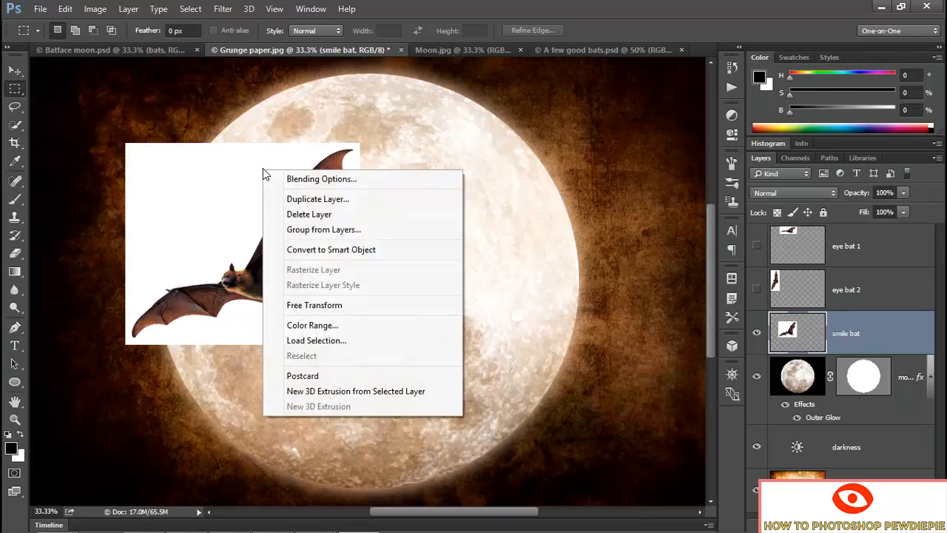
click(384, 252)
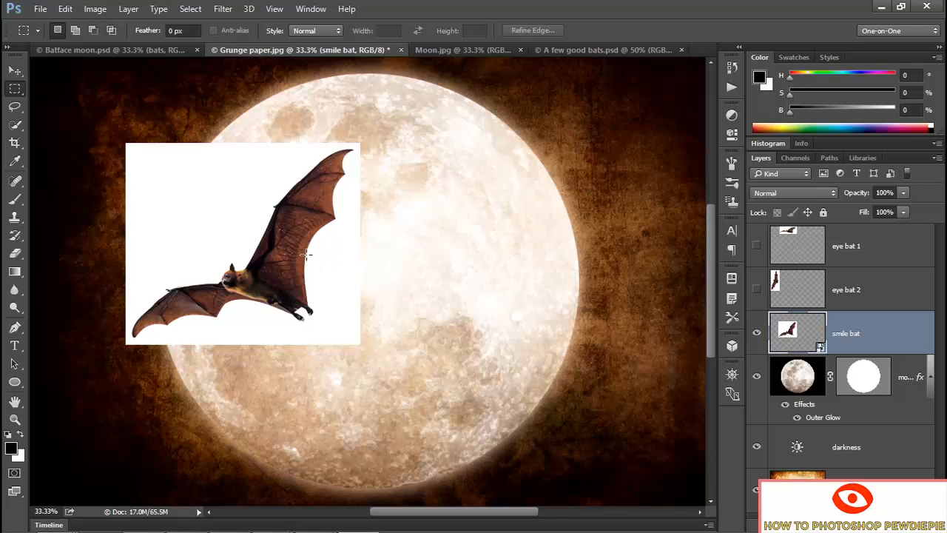
click(791, 194)
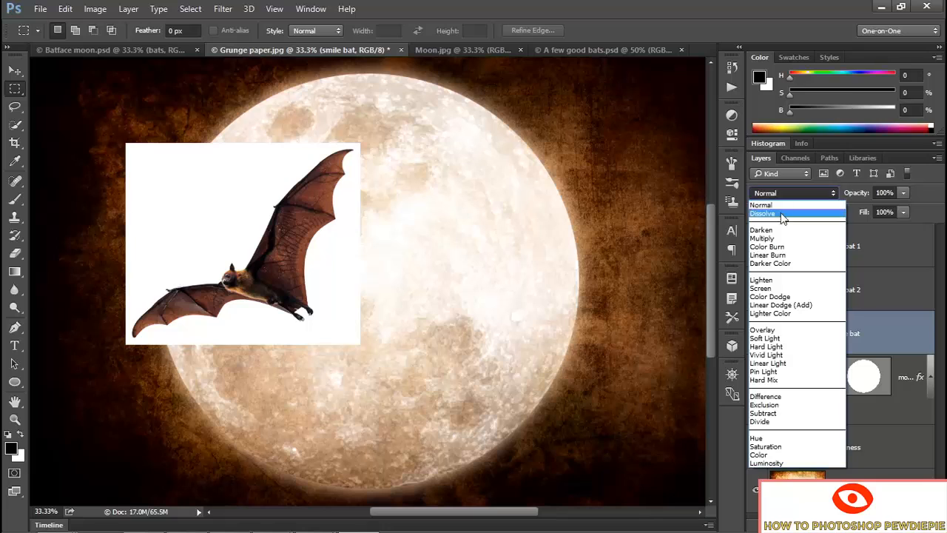
click(785, 239)
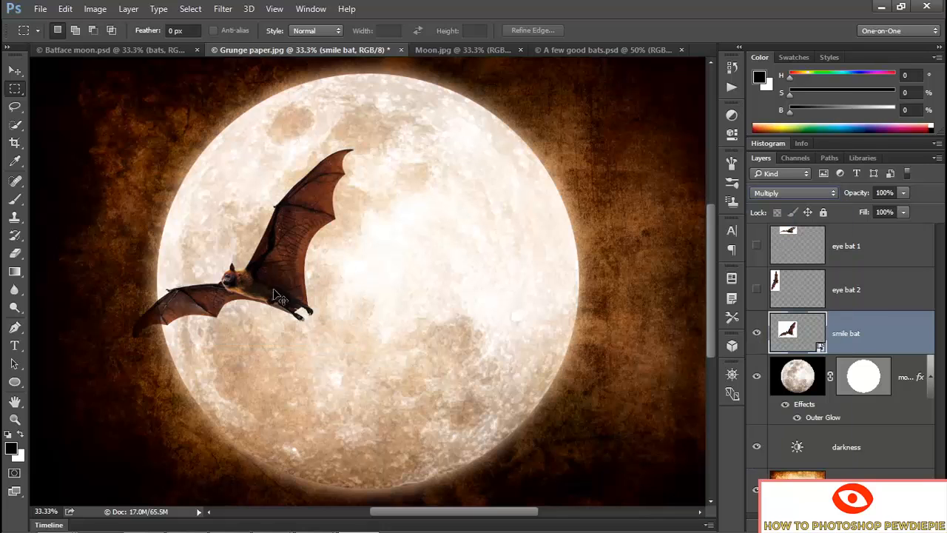
- Move the smile bat to the lower middle of the moon and rotate it by 40° with Free Transform
drag(259, 280, 428, 365)
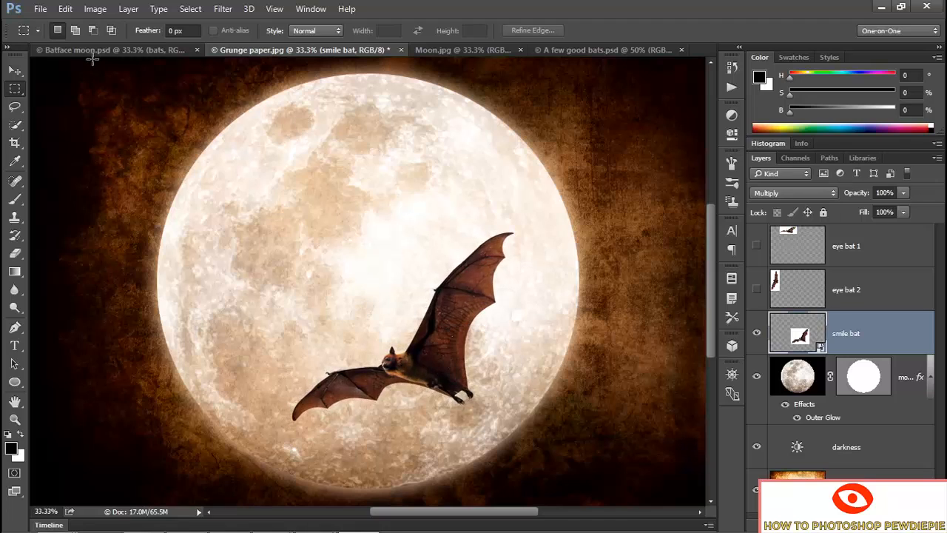
click(65, 9)
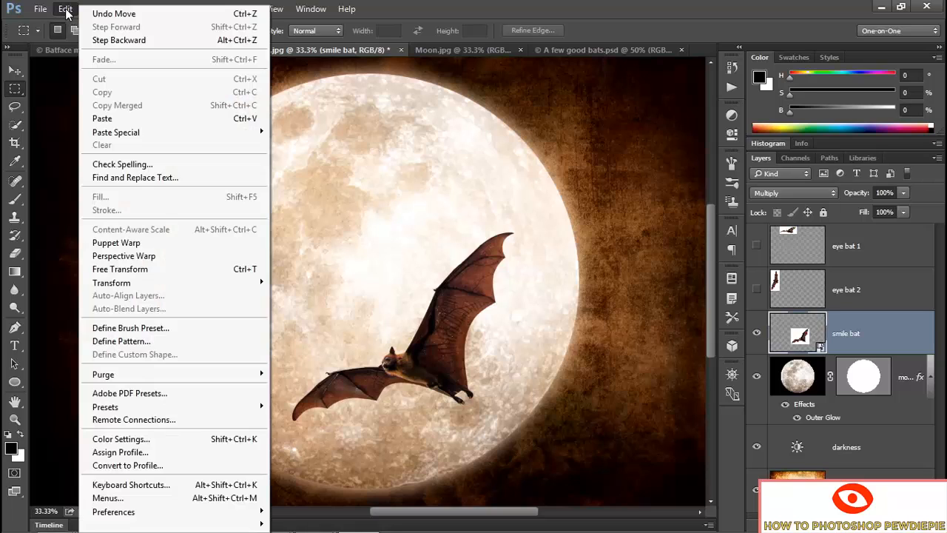
click(216, 269)
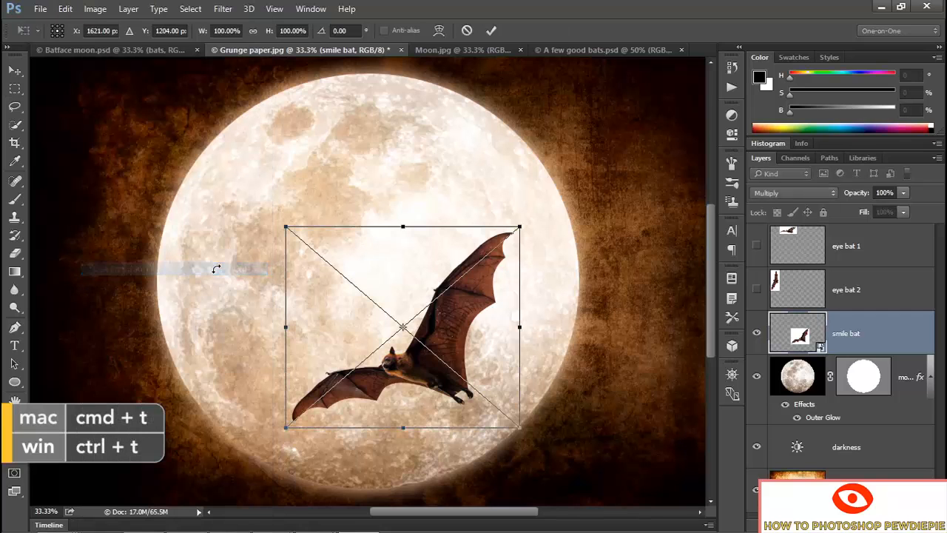
drag(539, 205, 543, 339)
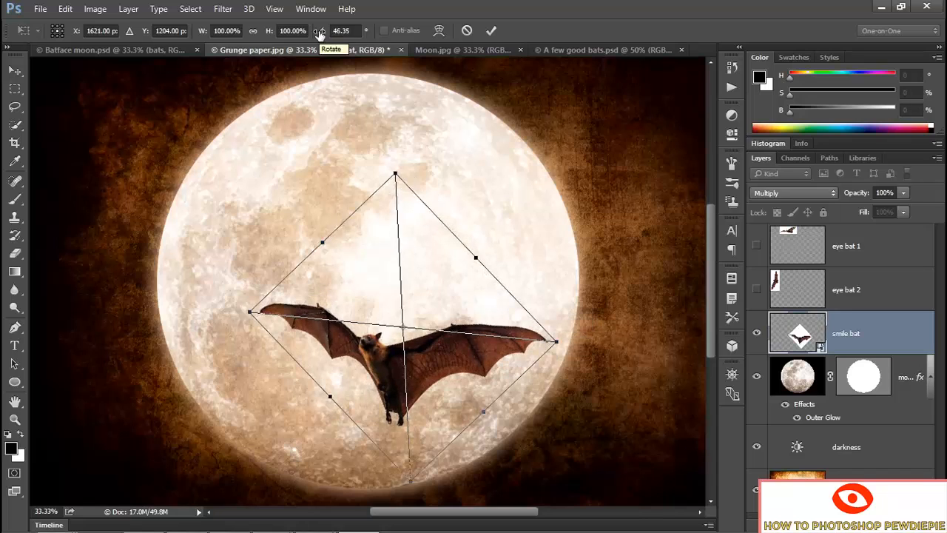
click(353, 31)
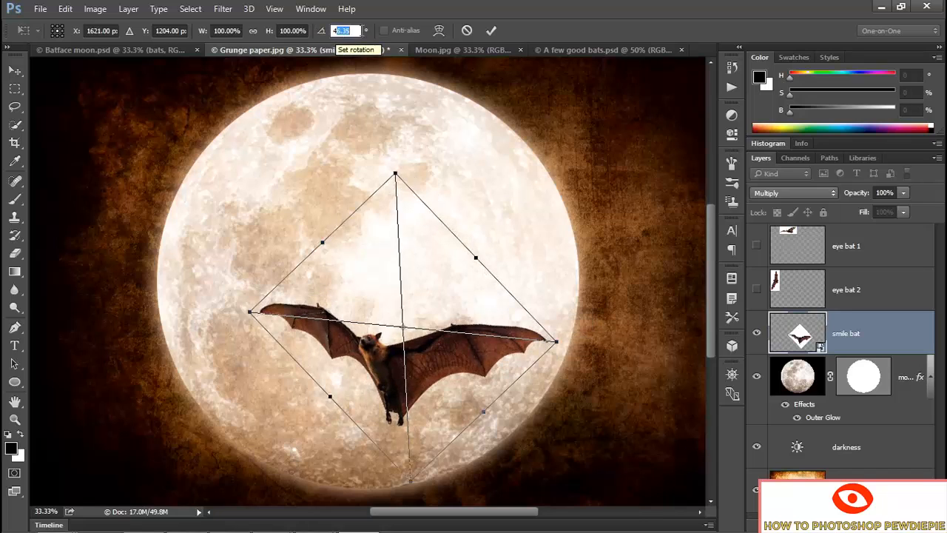
text(40)
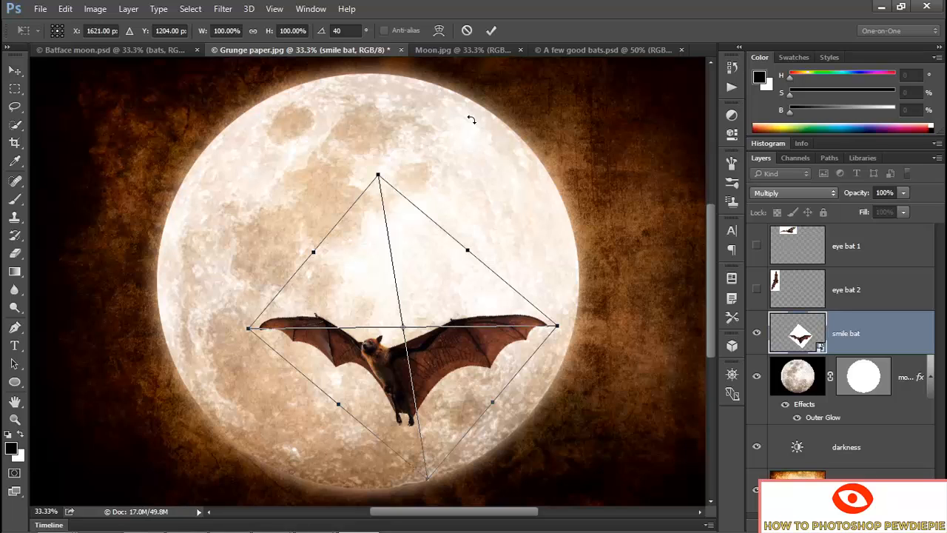
- Try an Arc warp with a bend of about 24% on the smile bat, and reset the warp to None
click(442, 34)
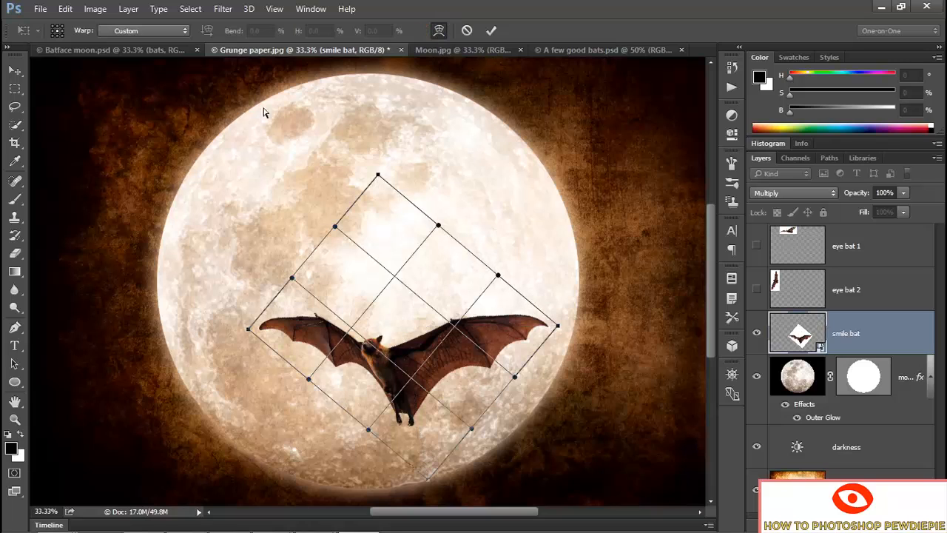
click(134, 29)
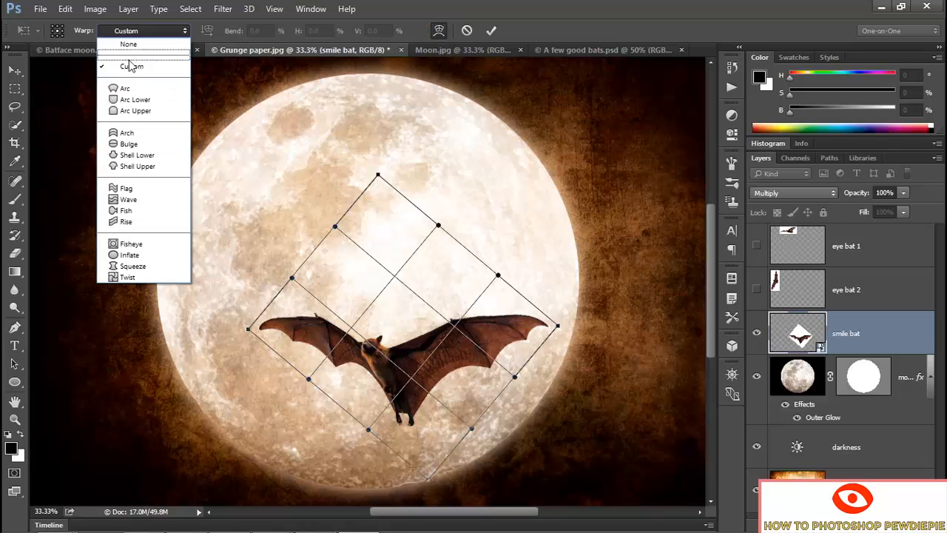
click(137, 90)
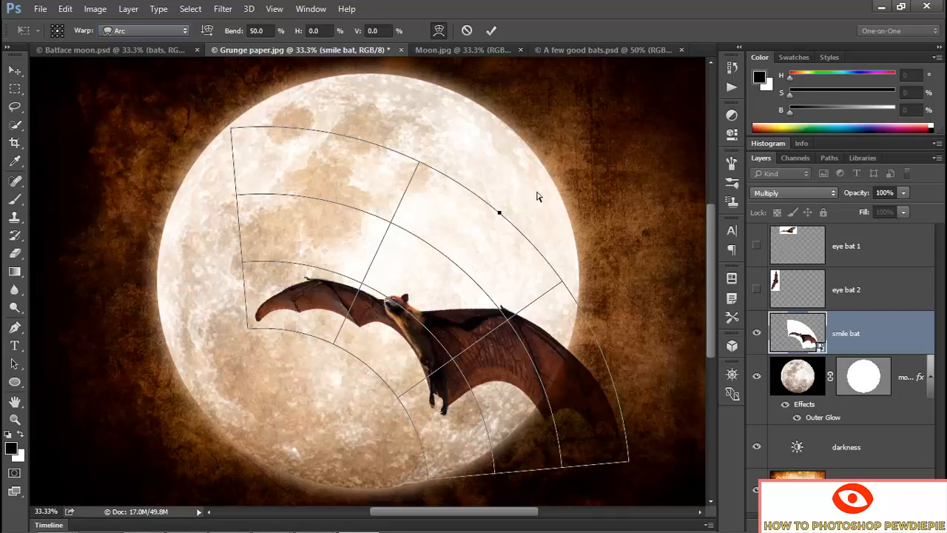
drag(500, 215, 434, 195)
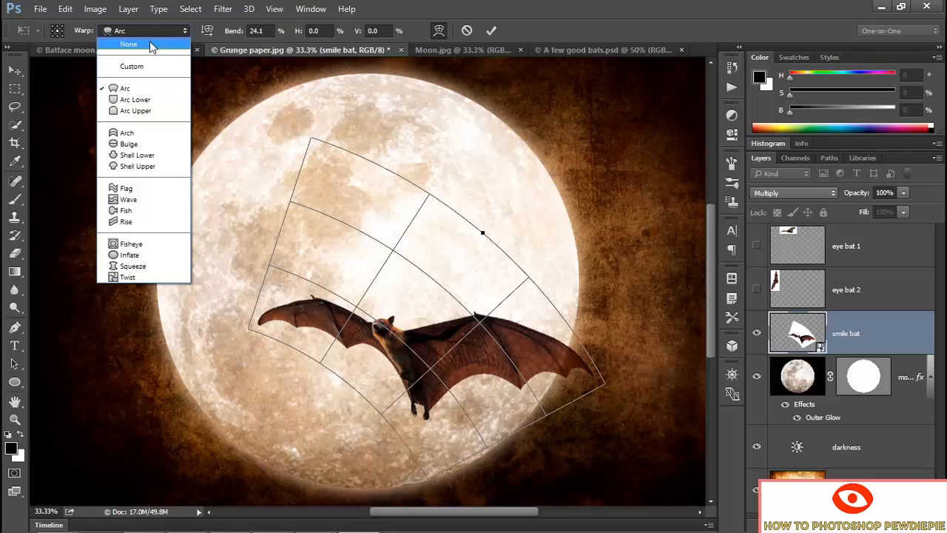
click(149, 44)
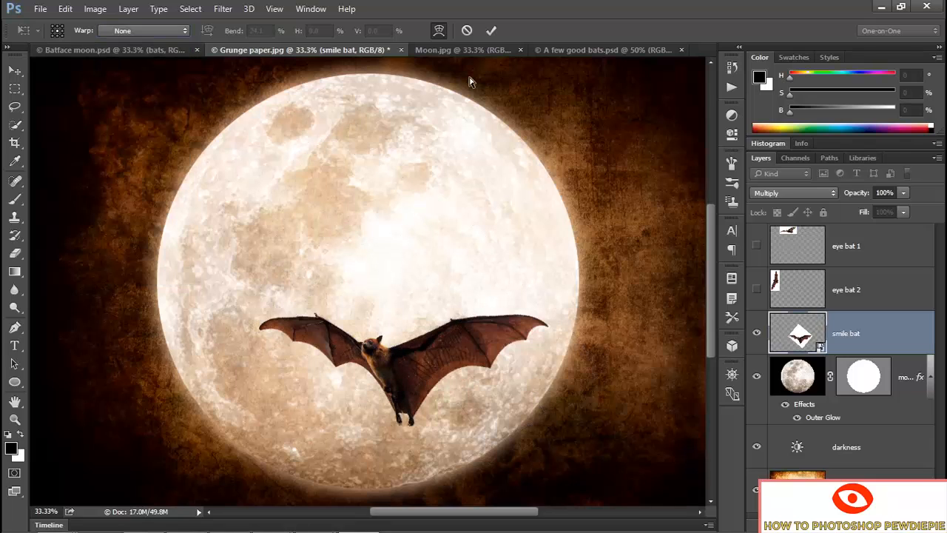
- Apply the smile bat's rotation and convert the layer to a smart object again, nesting the existing one
key(Return)
key(m)
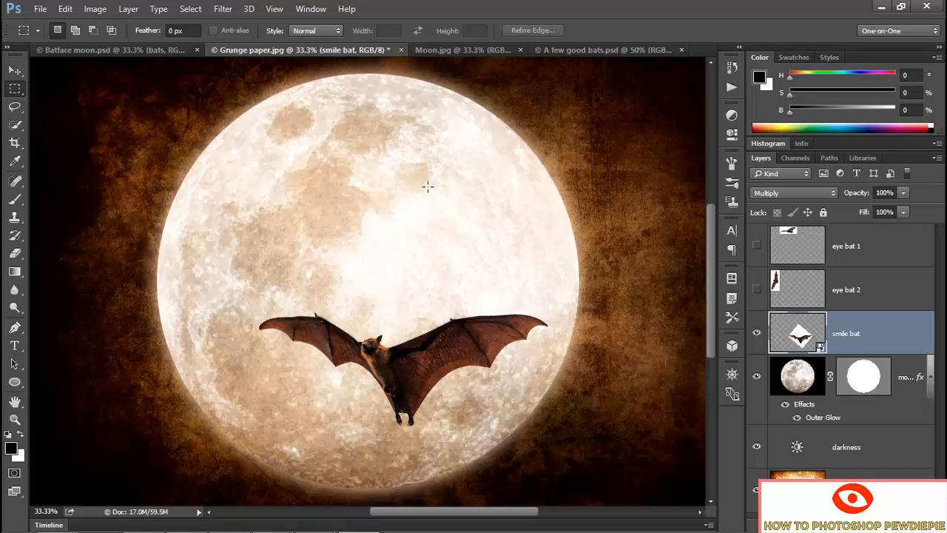
right_click(485, 215)
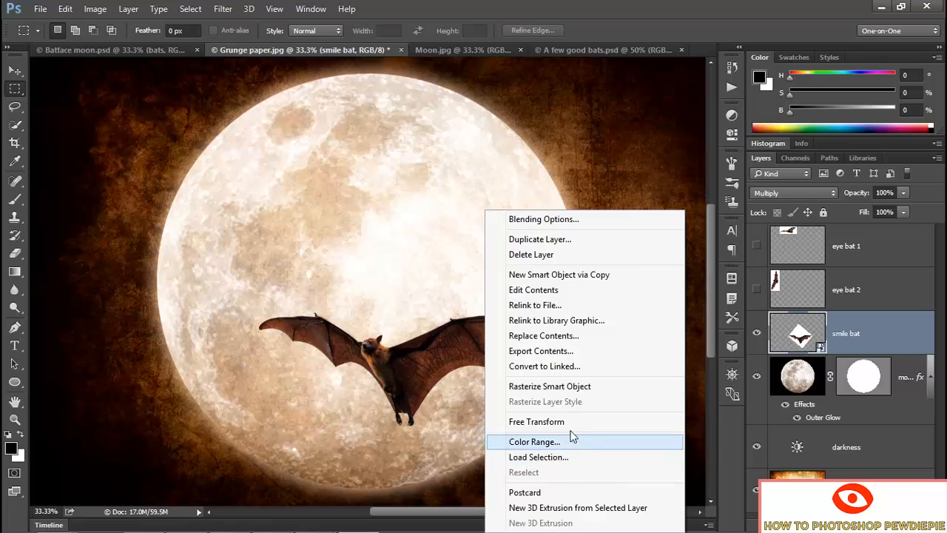
key(Escape)
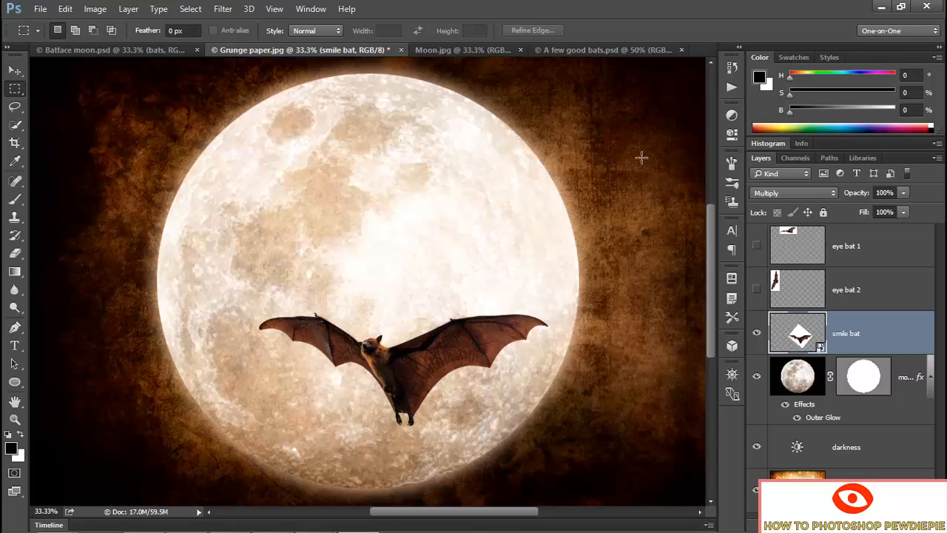
click(937, 159)
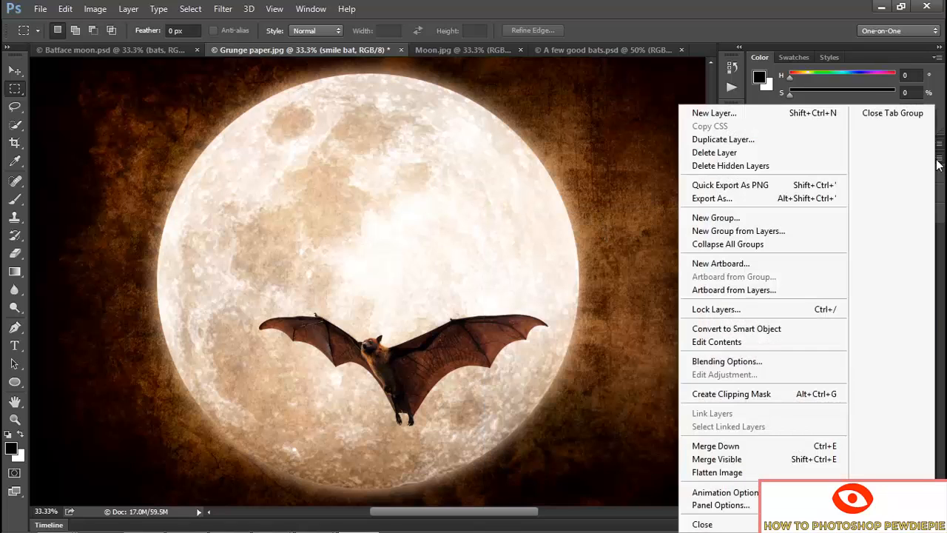
click(805, 336)
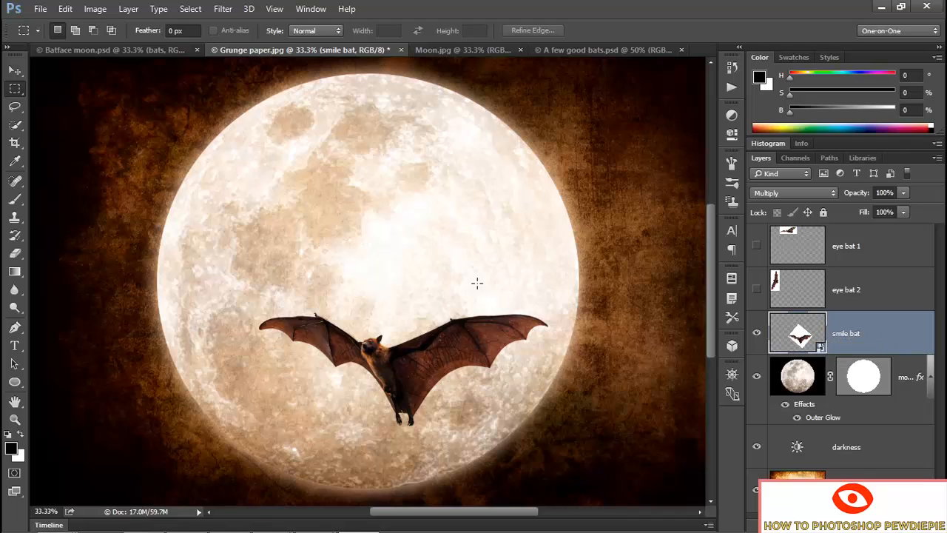
- Warp the smile bat with the Arc style at a -50% bend and move it slightly up over the moon
key(ctrl+t)
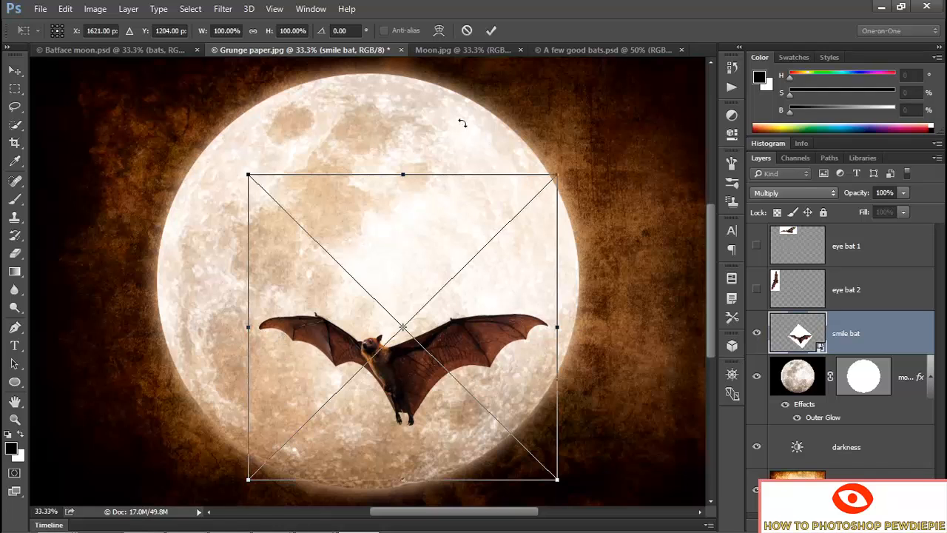
click(438, 33)
click(162, 33)
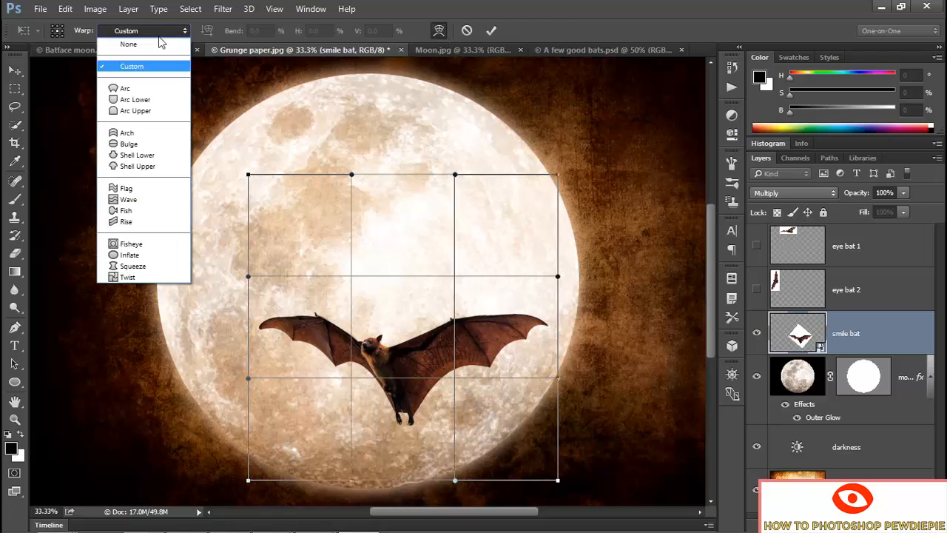
click(125, 88)
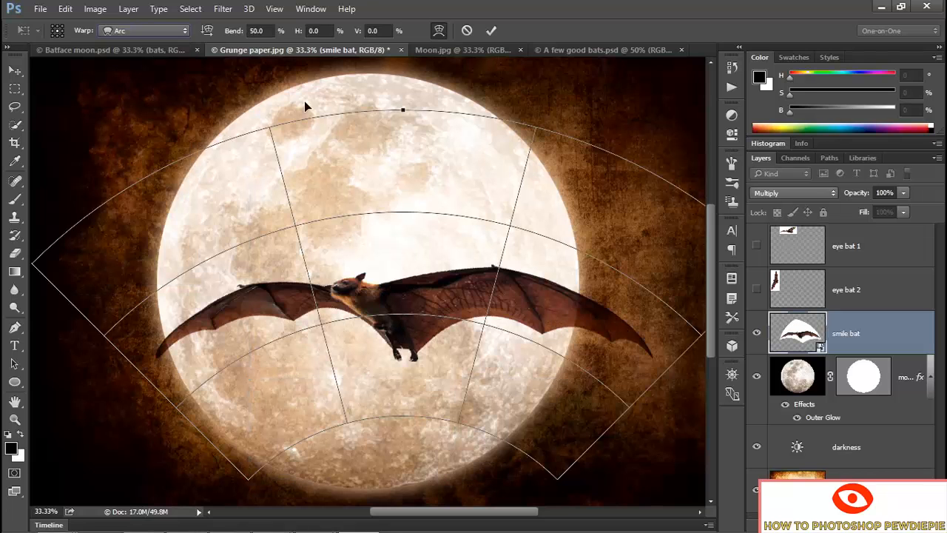
drag(402, 113, 403, 245)
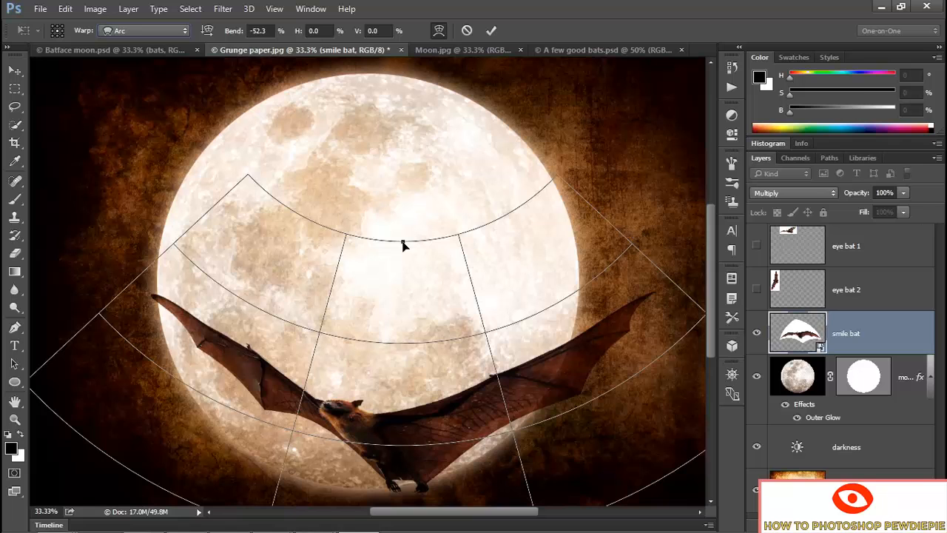
drag(444, 434, 449, 365)
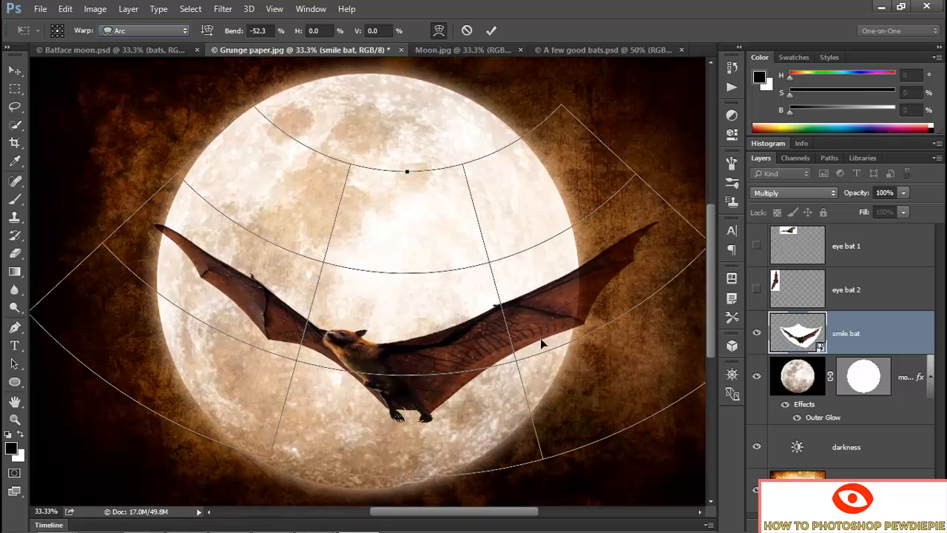
click(258, 31)
text(-50)
key(Return)
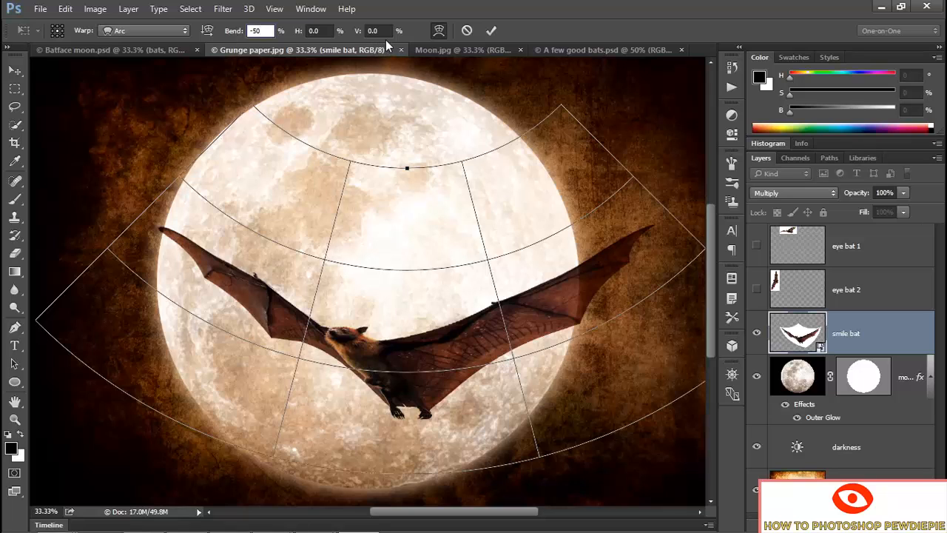
key(Tab)
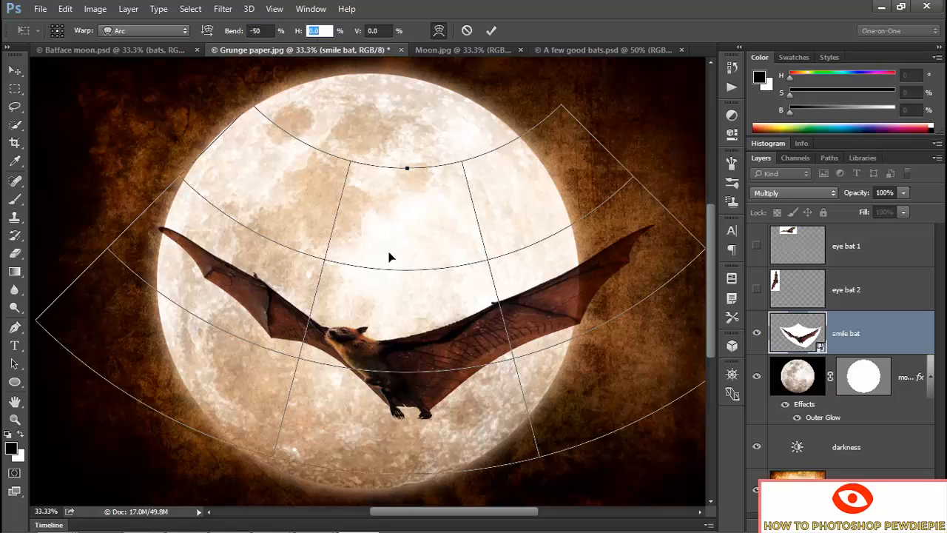
- Leave warp mode, scale the smile bat proportionally to about 59%, and move it back to the moon's lower middle
click(438, 31)
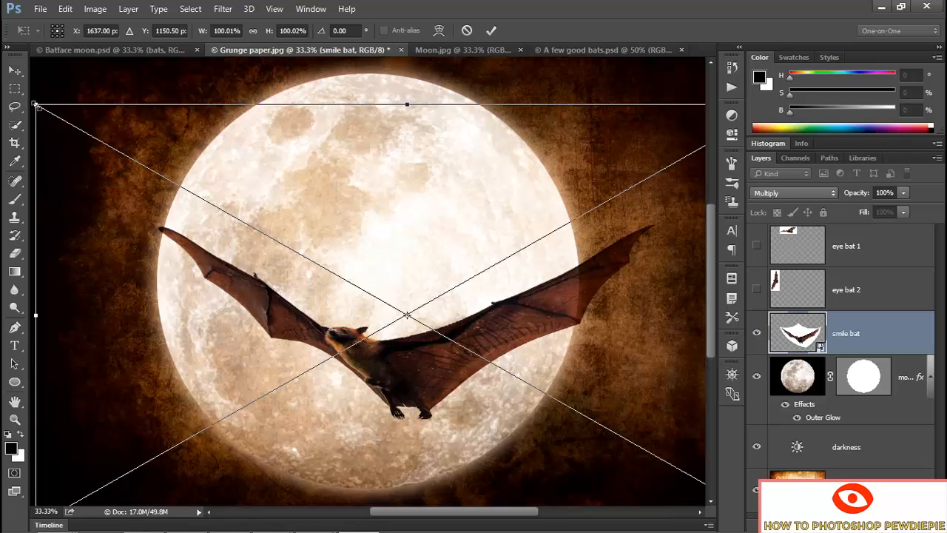
drag(36, 104, 338, 276)
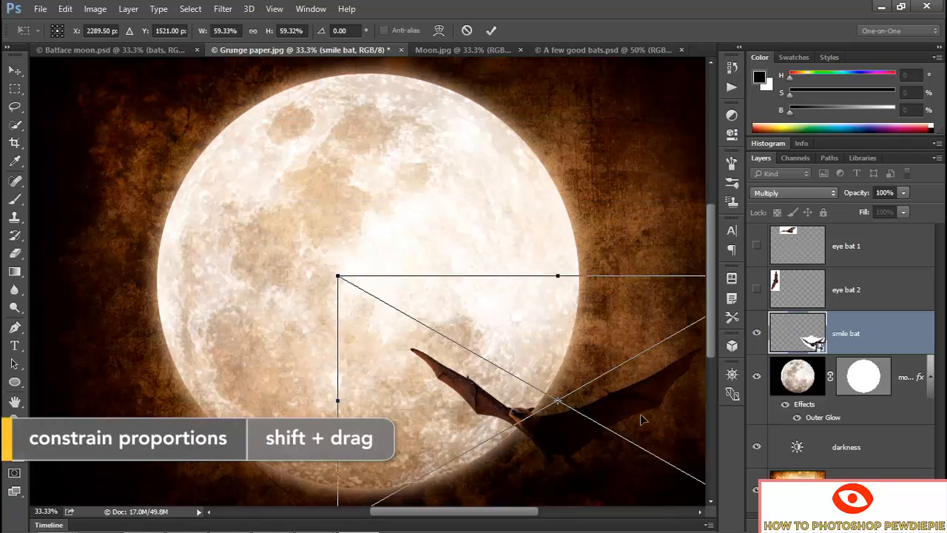
drag(641, 419, 474, 356)
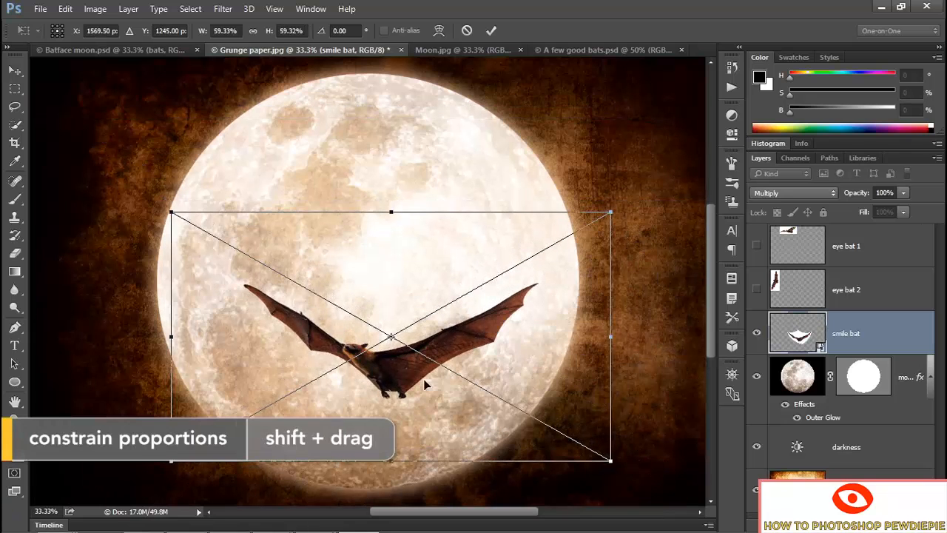
- Link the smile bat's width and height, set its scale to 54%, and rotate it by -10°
click(253, 31)
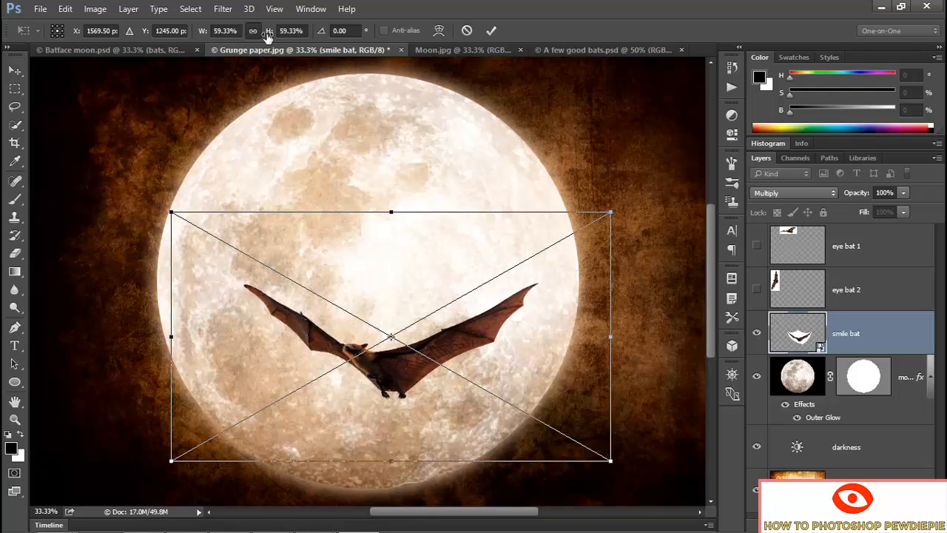
click(202, 33)
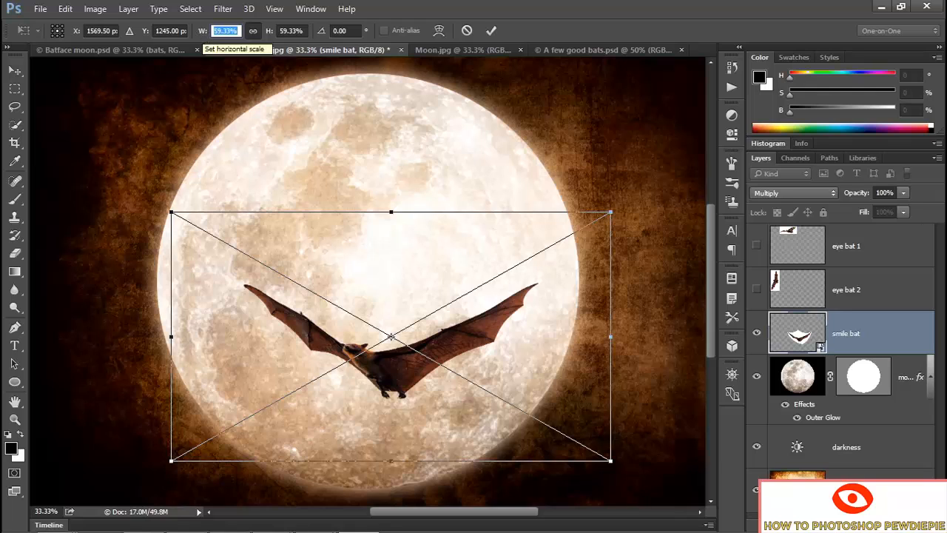
text(54)
key(Tab)
key(Tab)
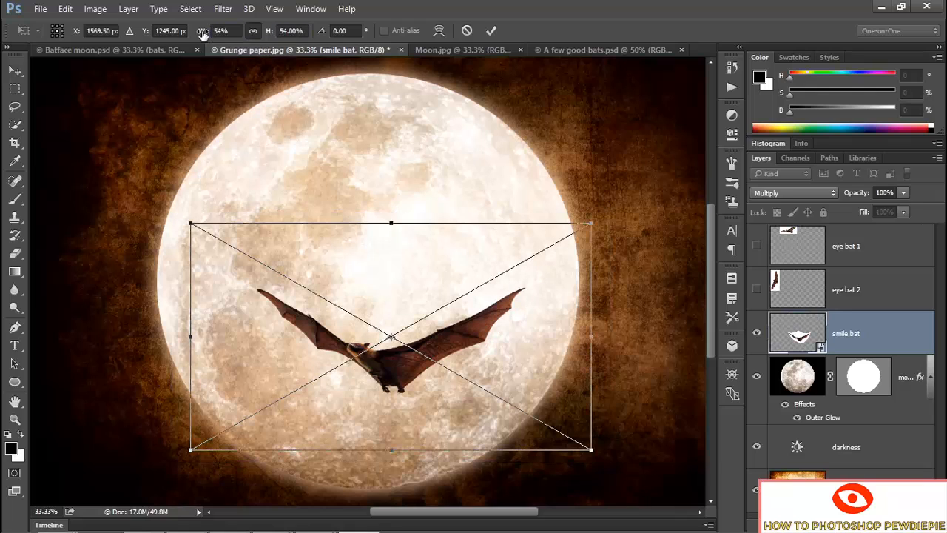
text(-10)
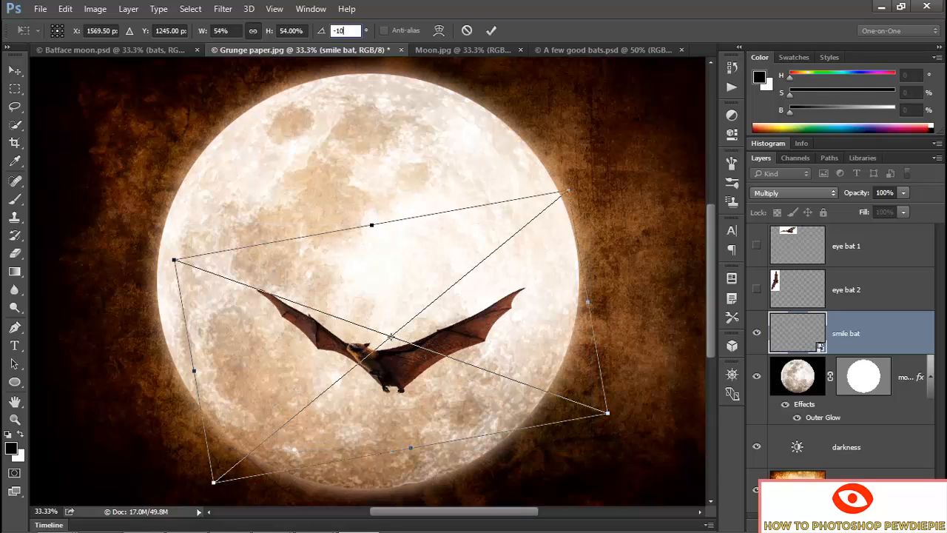
key(Tab)
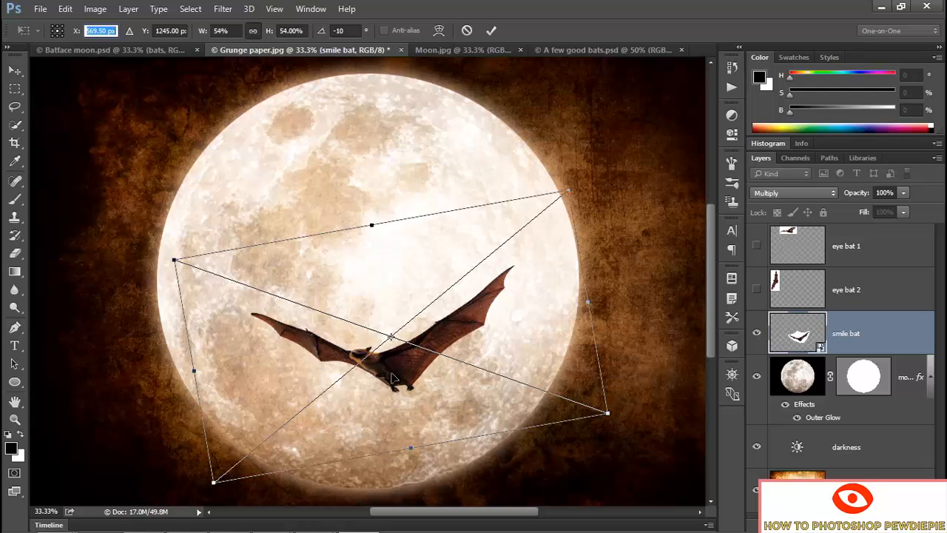
- Position the smile bat at X 1632 px and Y 1384 px, and apply the transformation
drag(415, 386, 455, 398)
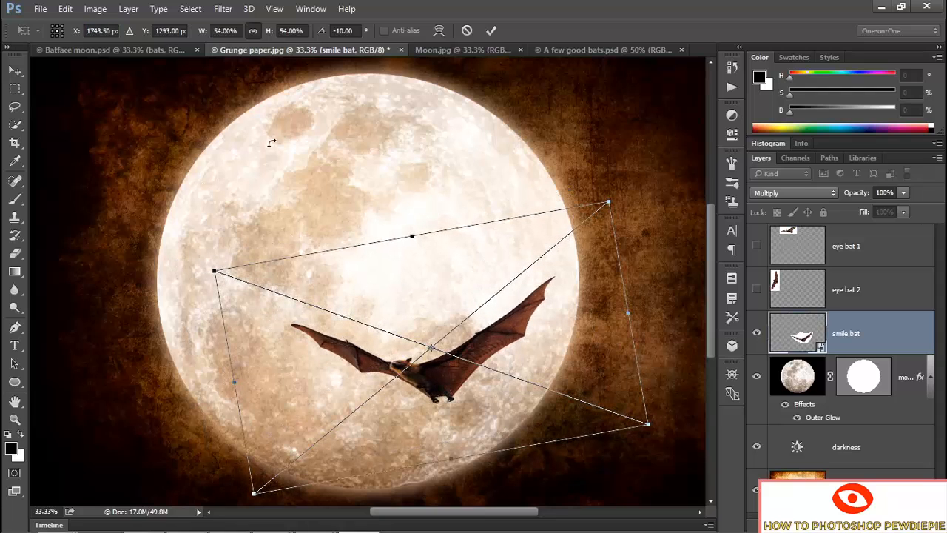
click(71, 35)
text(1632)
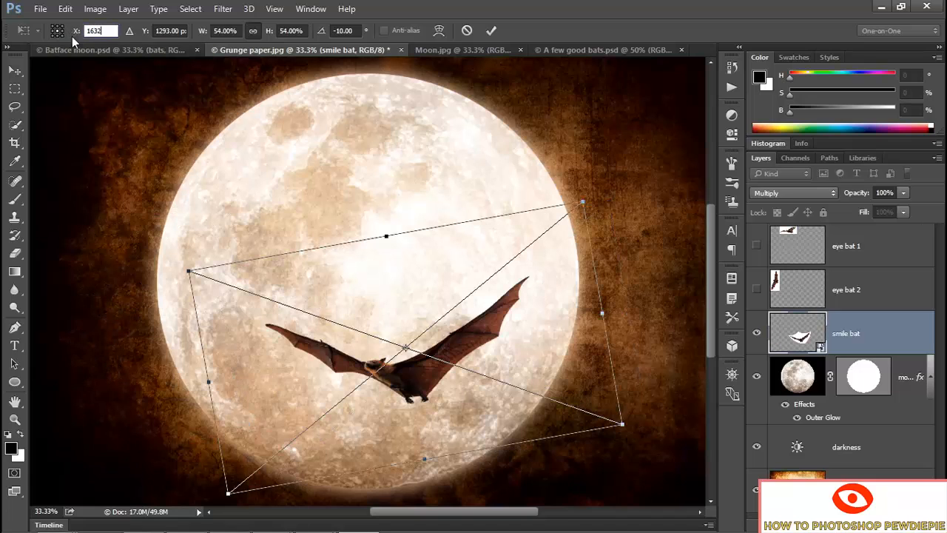
key(Tab)
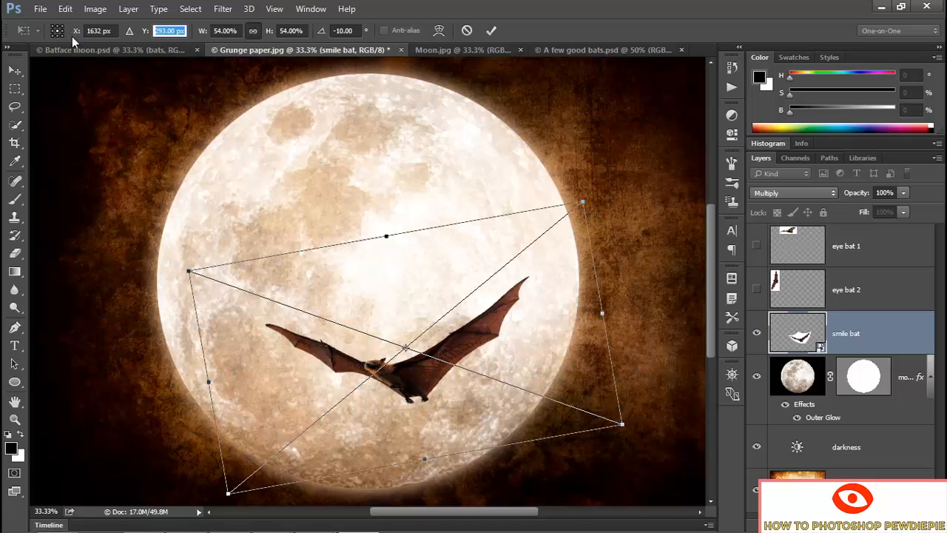
text(1384)
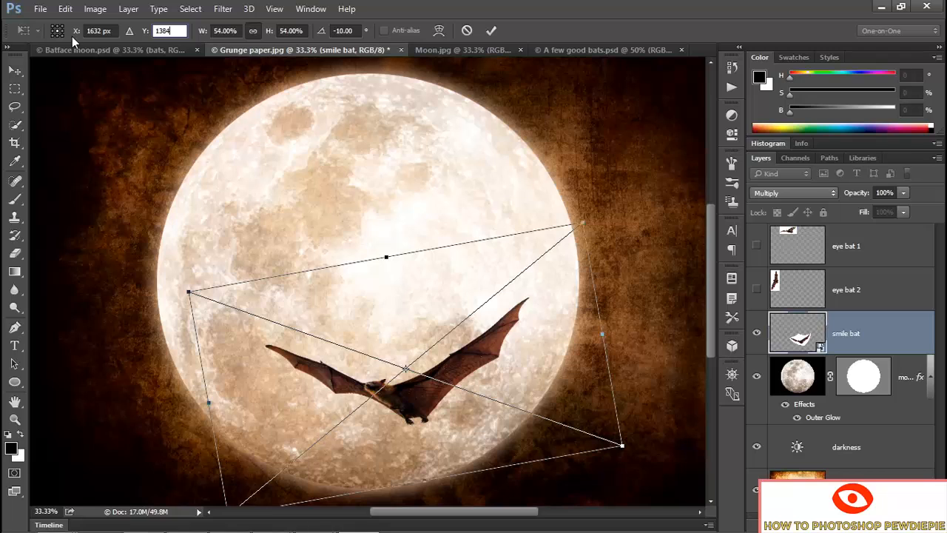
key(Return)
key(Return)
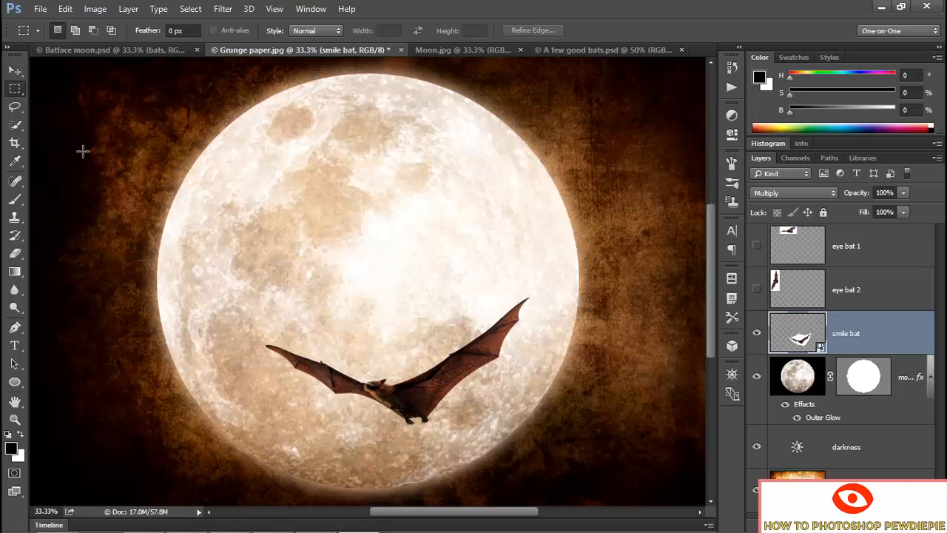
- Show and select the eye bat 2 layer, and move its bat onto the moon's upper right, above the smile bat
click(756, 289)
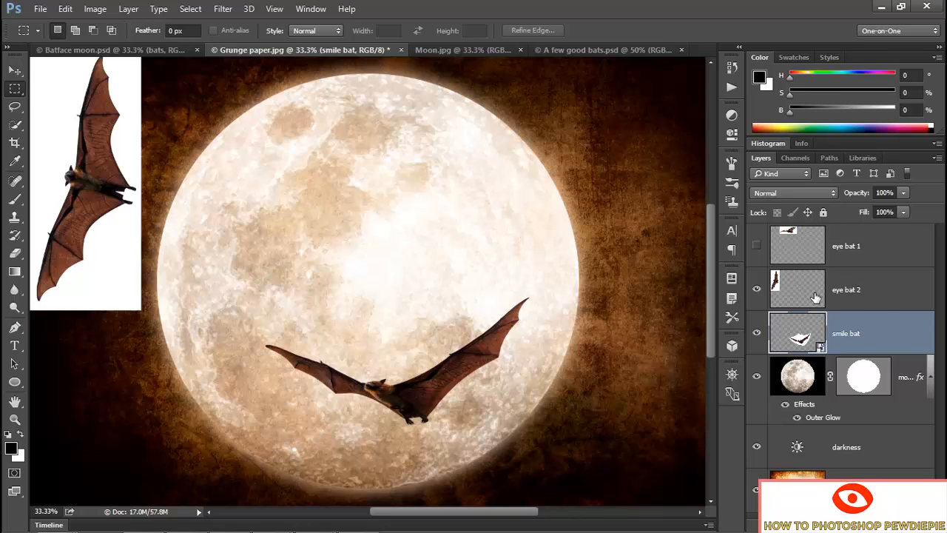
key(alt+bracketright)
drag(112, 190, 479, 231)
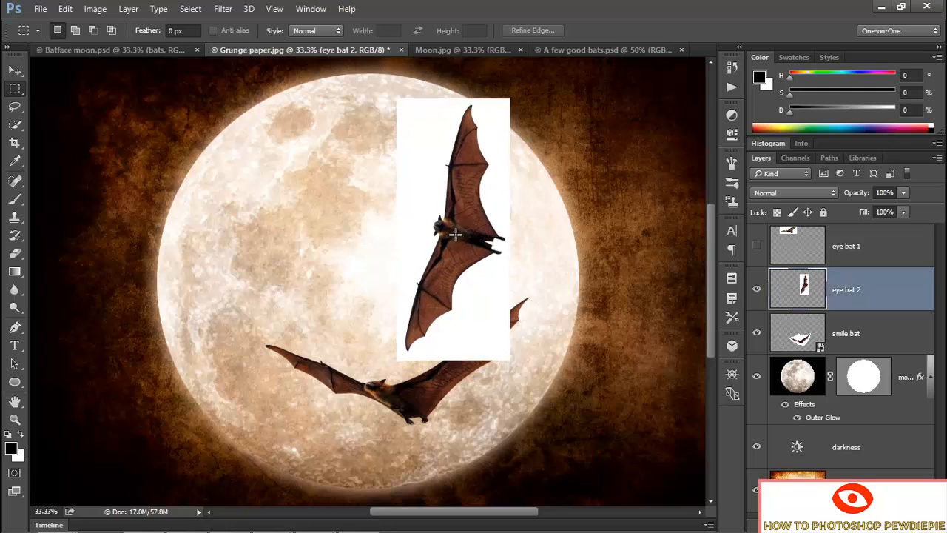
- Convert the eye bat 2 layer to a smart object and set its blend mode to Multiply
right_click(426, 168)
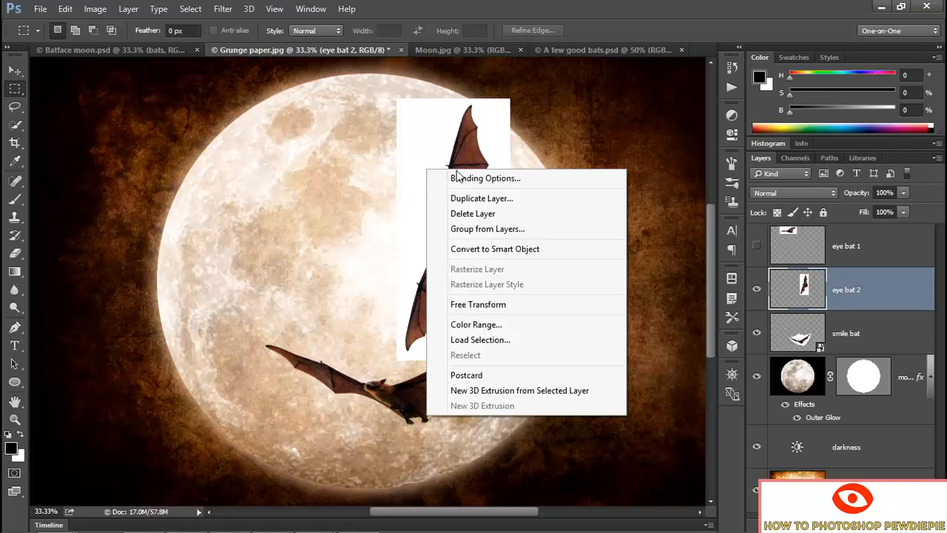
click(555, 248)
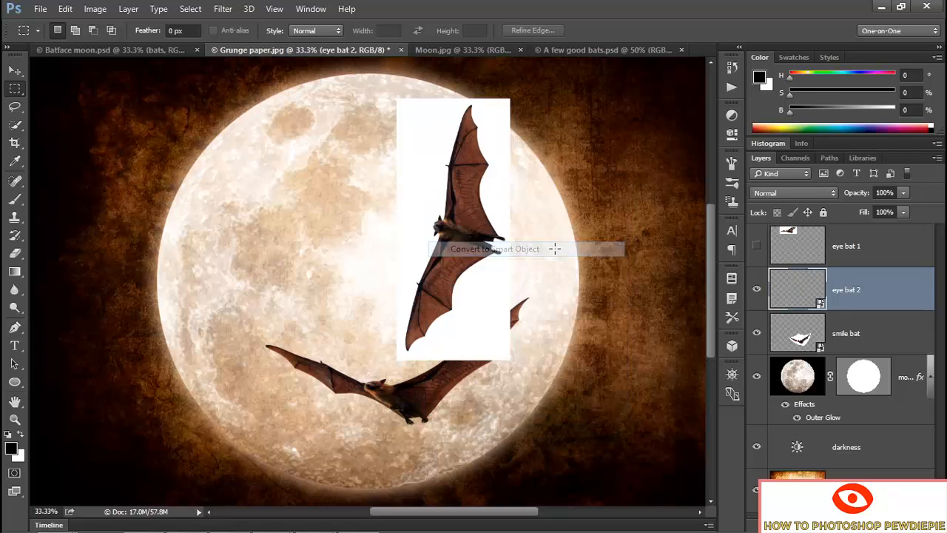
click(799, 192)
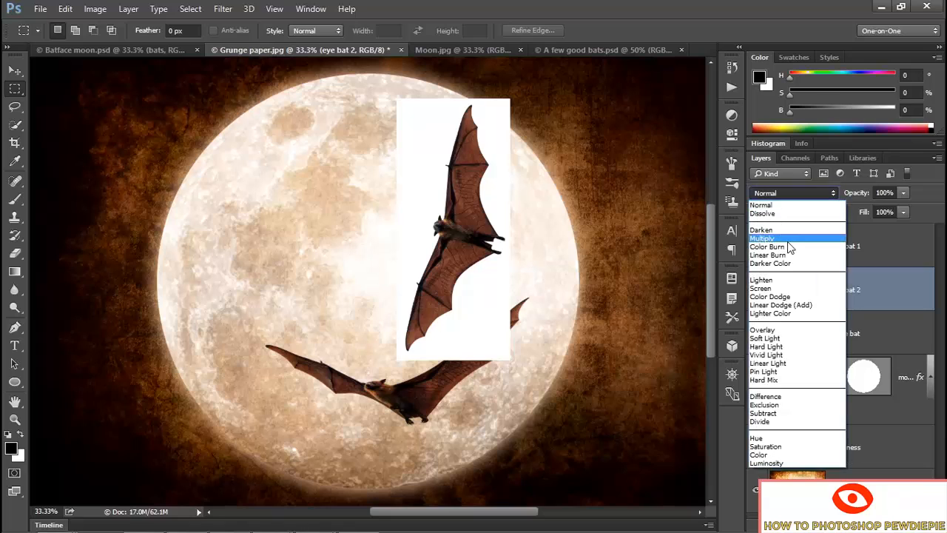
click(786, 240)
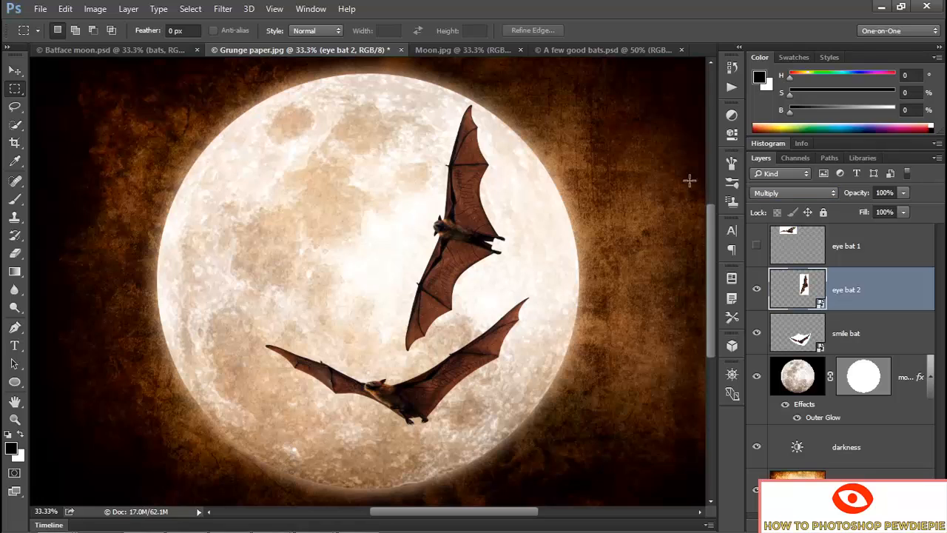
- Rotate eye bat 2 by 78°, scale it proportionally to 56%, and apply the transformation
key(ctrl+t)
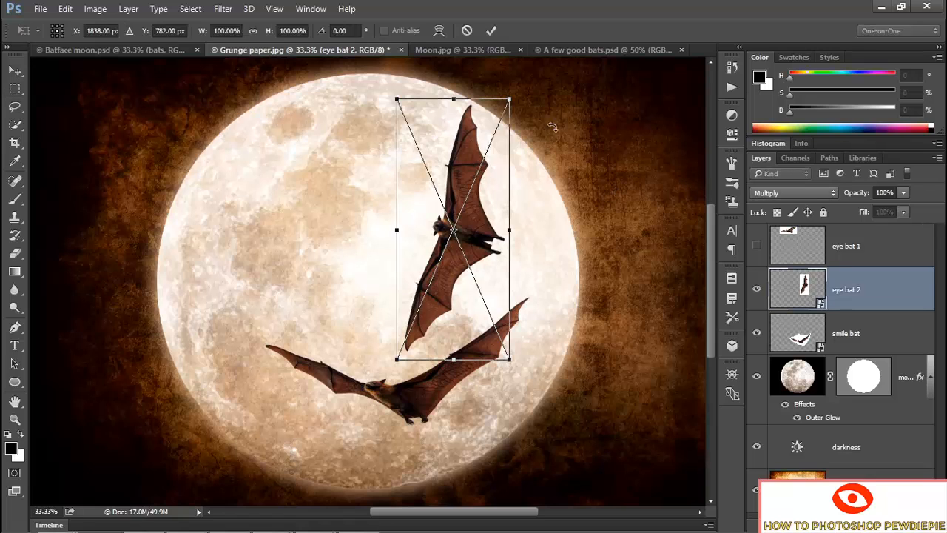
drag(555, 126, 584, 294)
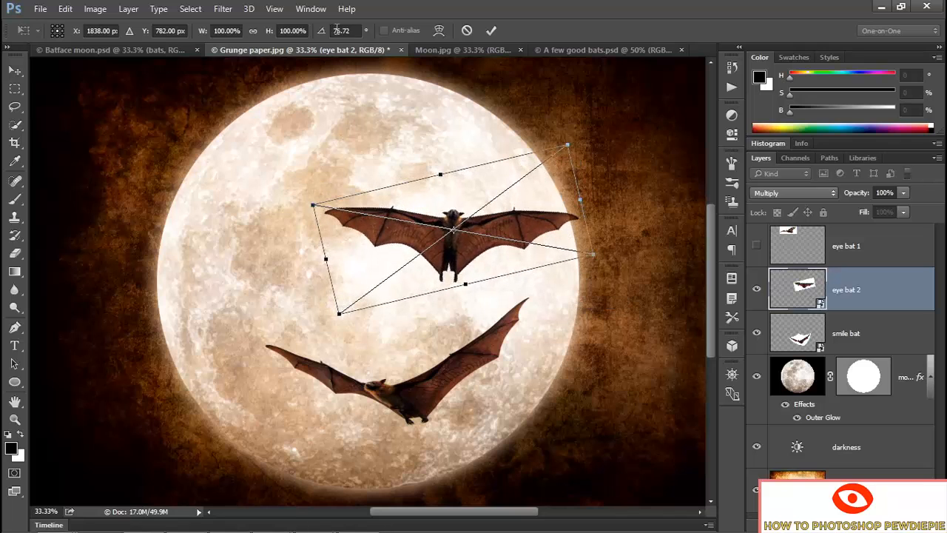
click(339, 31)
text(78)
key(Return)
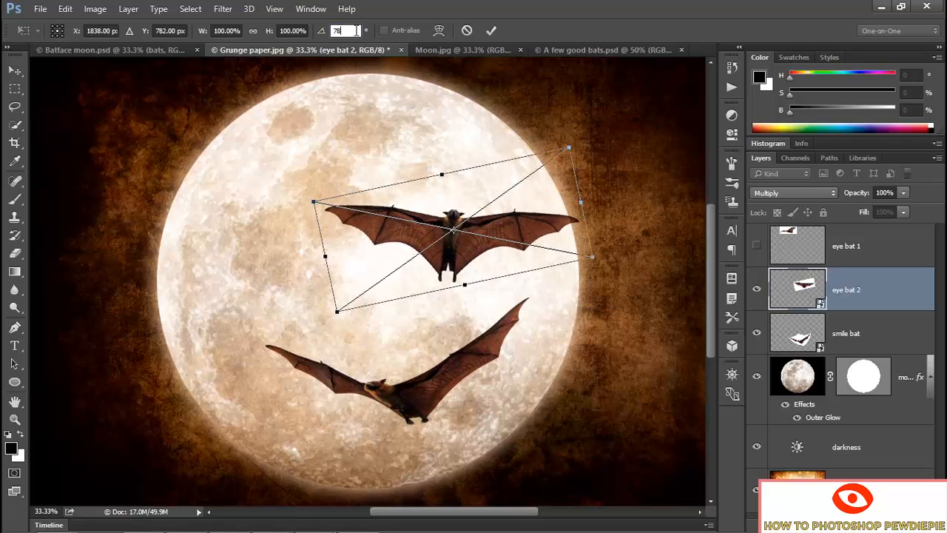
click(252, 31)
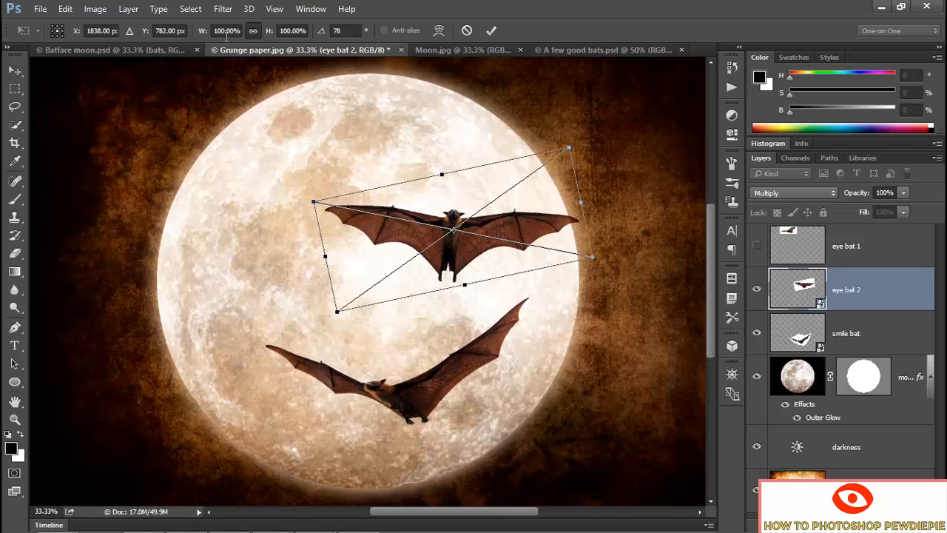
click(208, 33)
text(56)
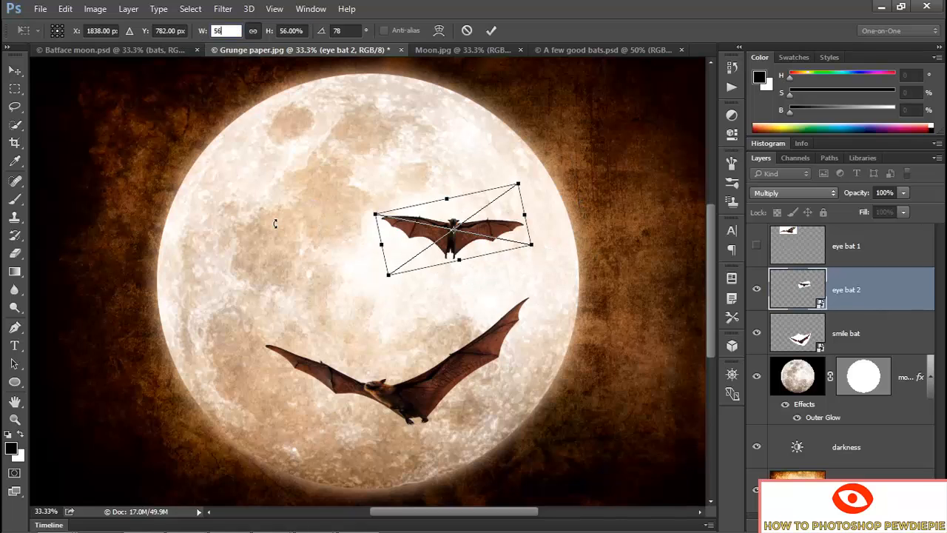
key(Return)
key(Return)
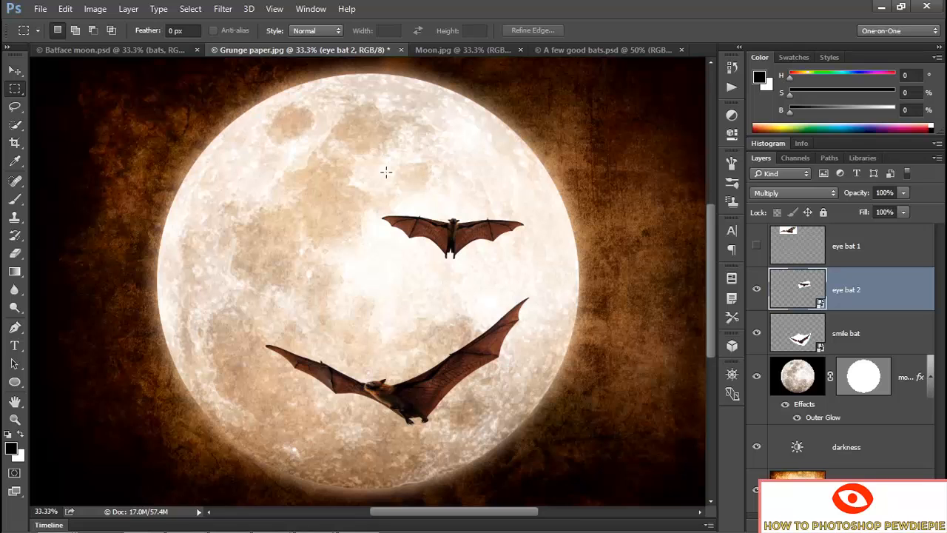
- Convert eye bat 2 to a smart object again and warp it with the Arc style at a 60% bend
click(937, 159)
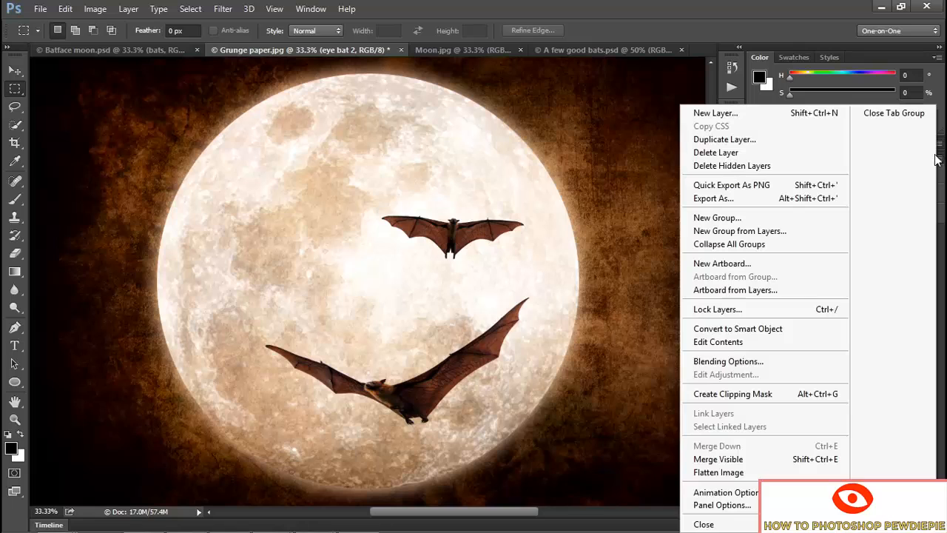
click(819, 331)
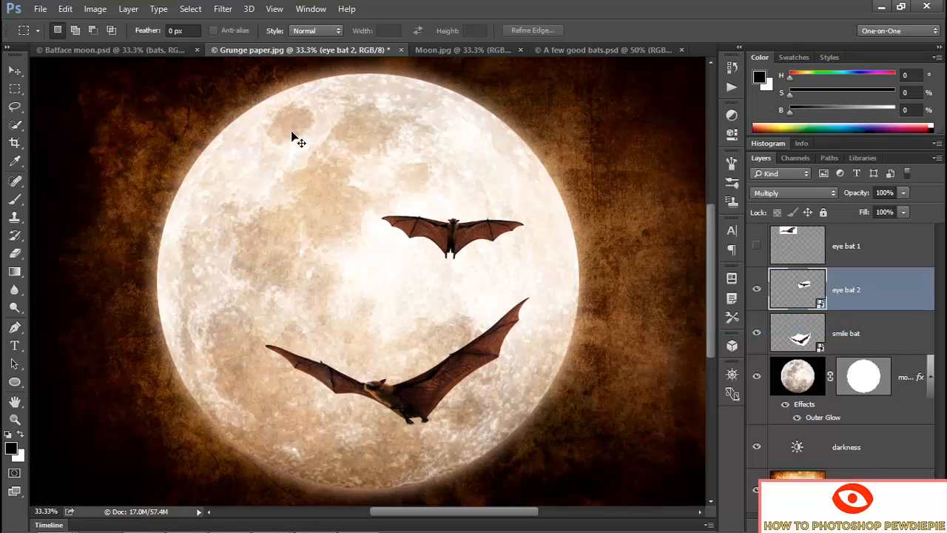
key(ctrl+t)
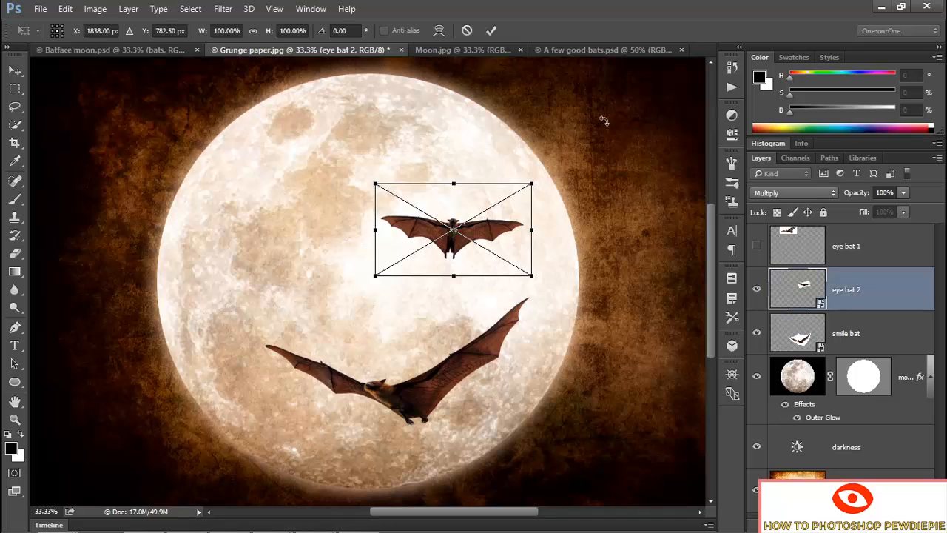
click(441, 31)
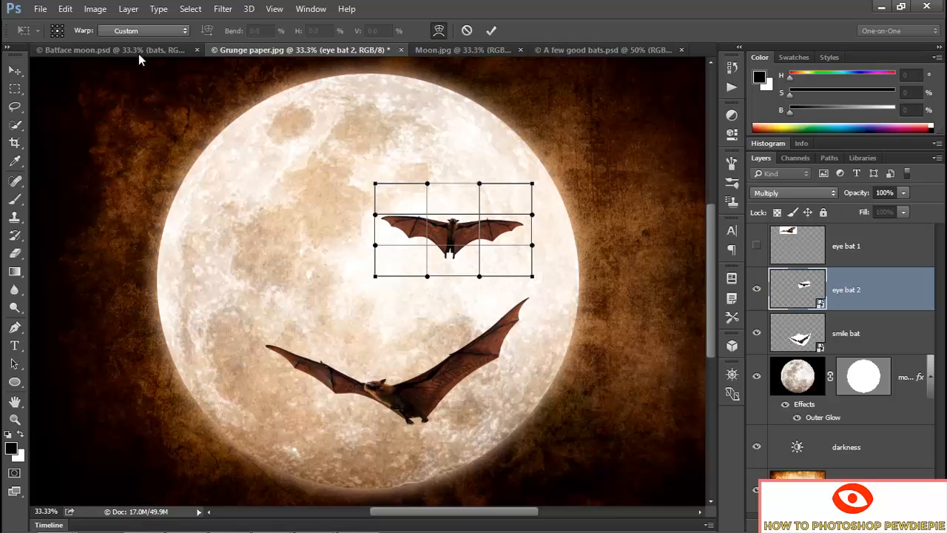
click(145, 31)
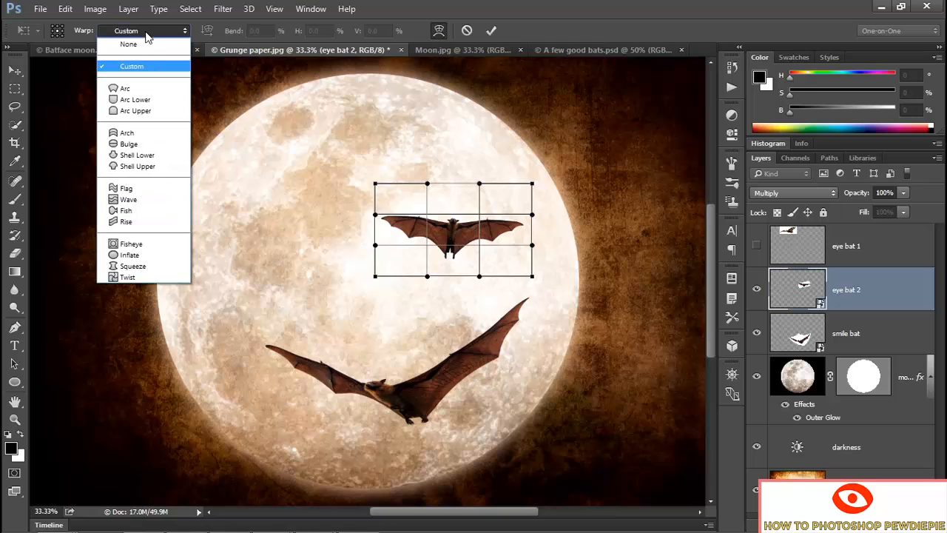
click(125, 89)
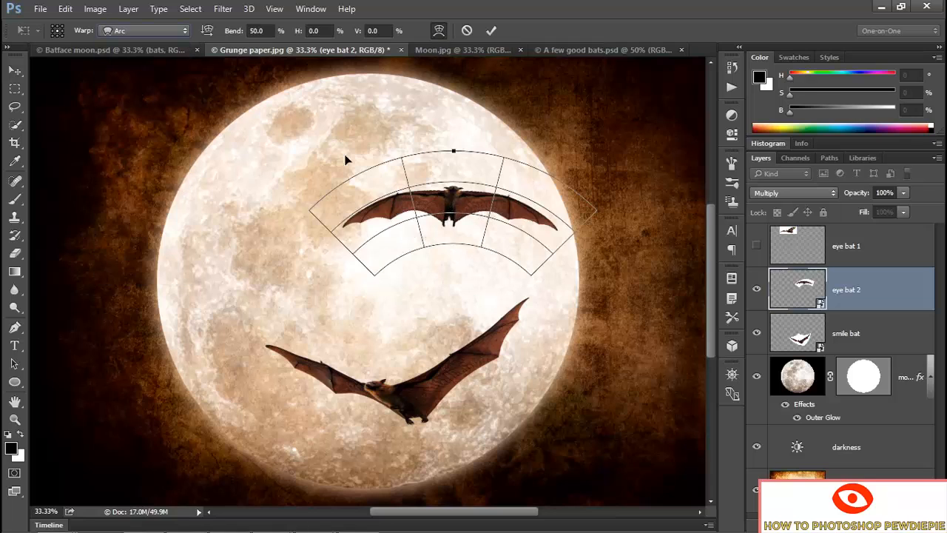
drag(453, 153, 452, 146)
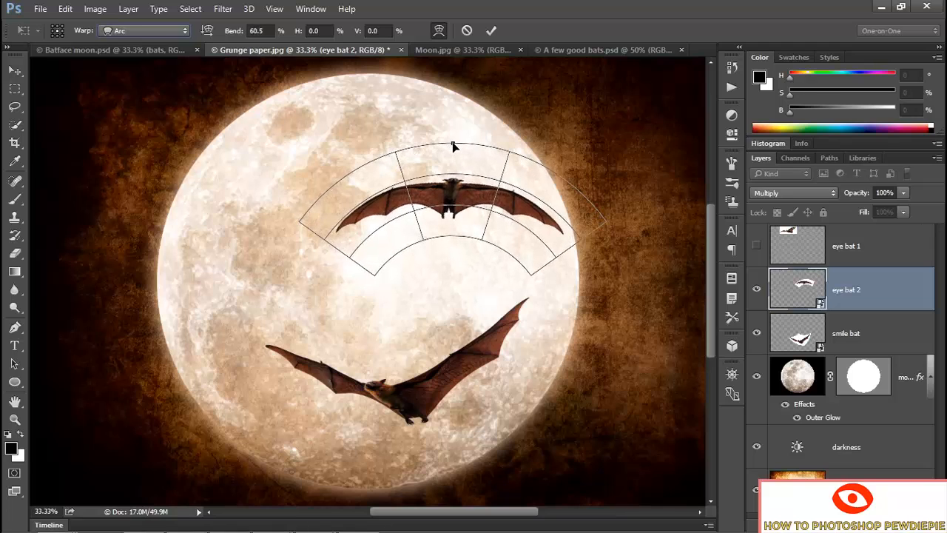
click(259, 30)
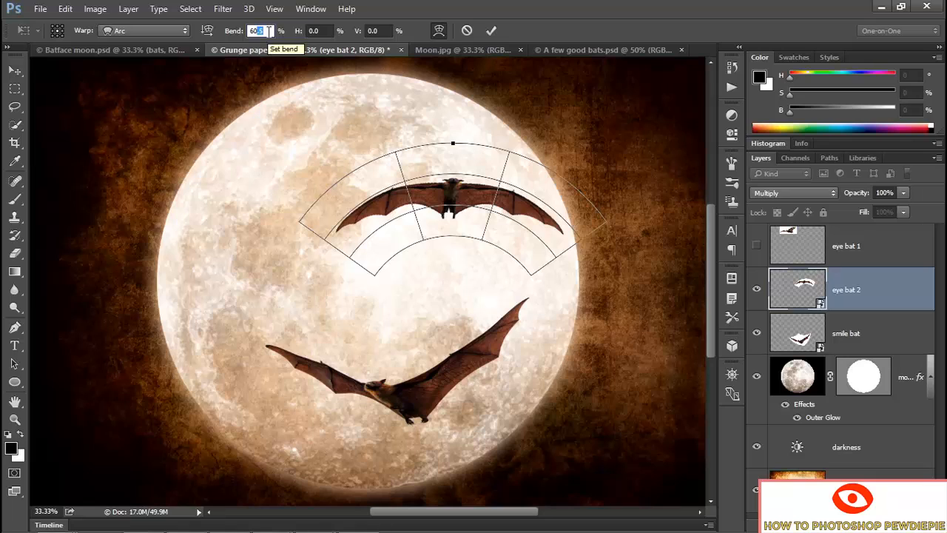
text(60)
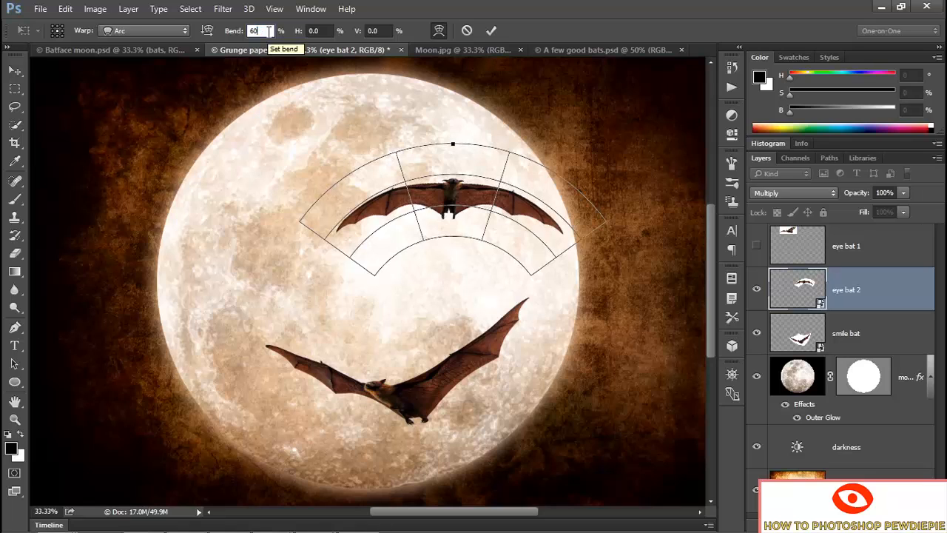
key(Return)
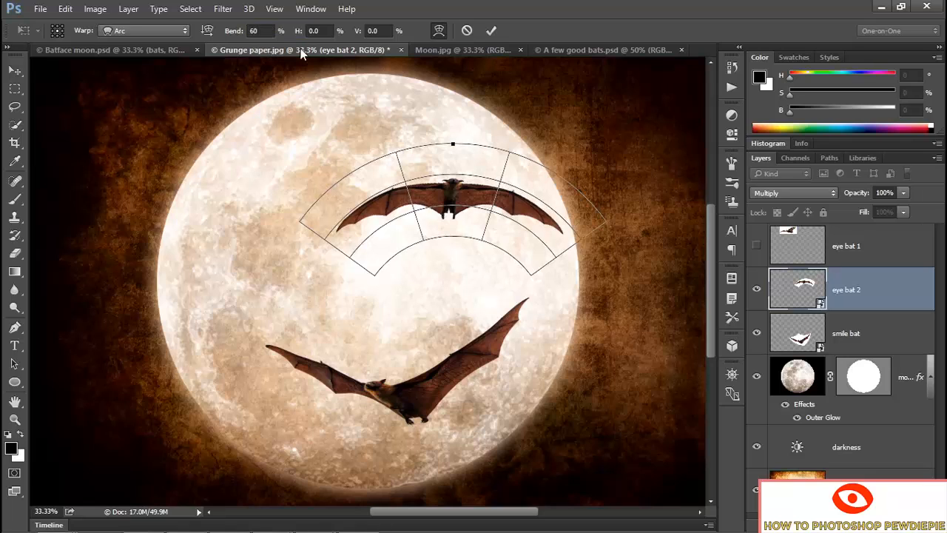
- Leave warp mode, scale eye bat 2 proportionally to 62%, and rotate it by -3°
click(440, 32)
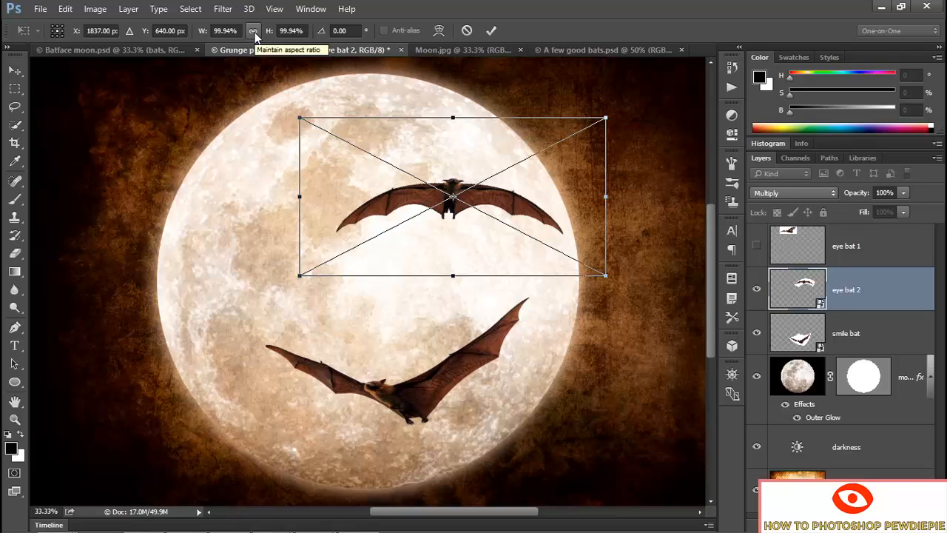
click(203, 32)
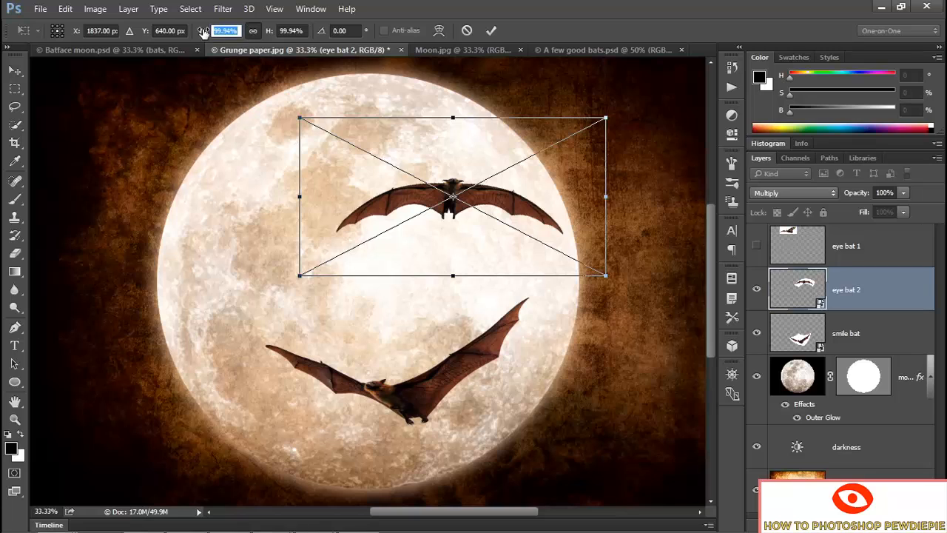
text(62)
key(Return)
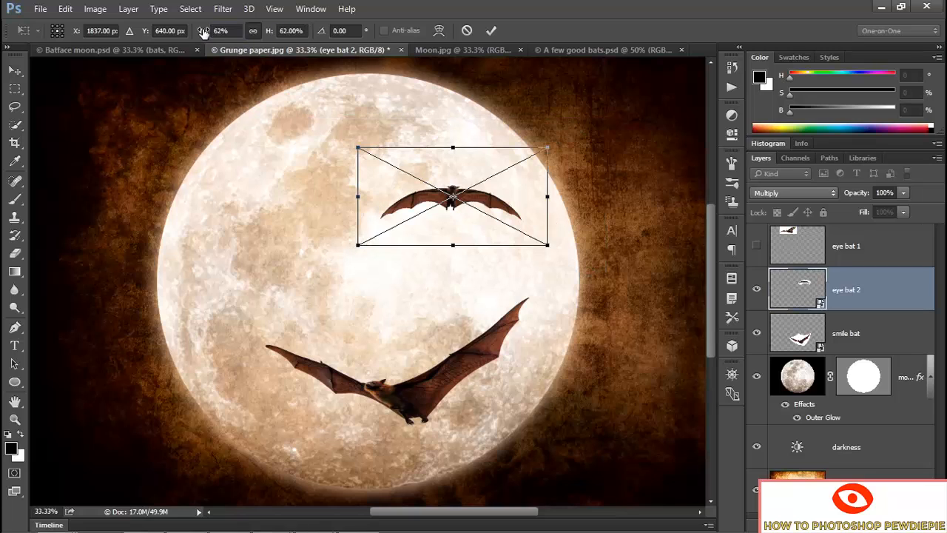
key(Tab)
text(-3)
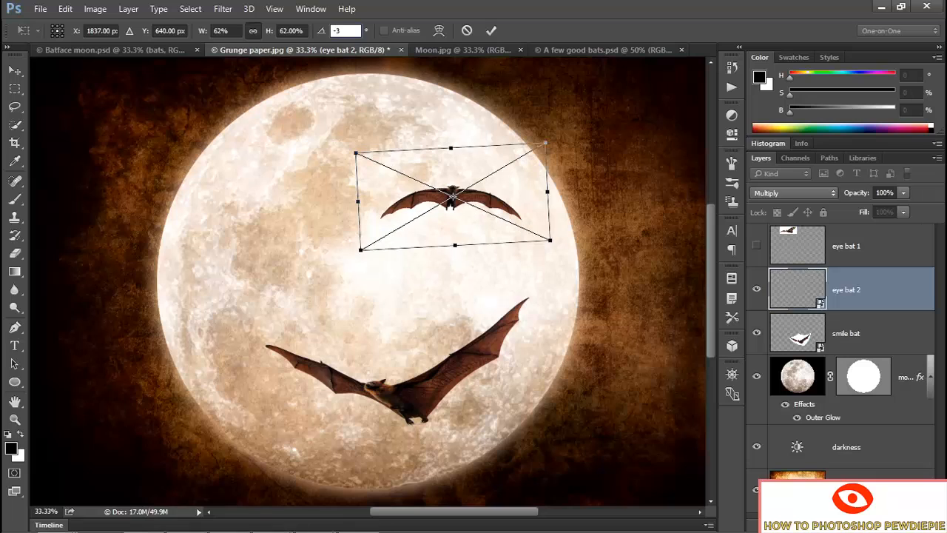
- Position eye bat 2 at X 1858 px and Y 746 px
key(Tab)
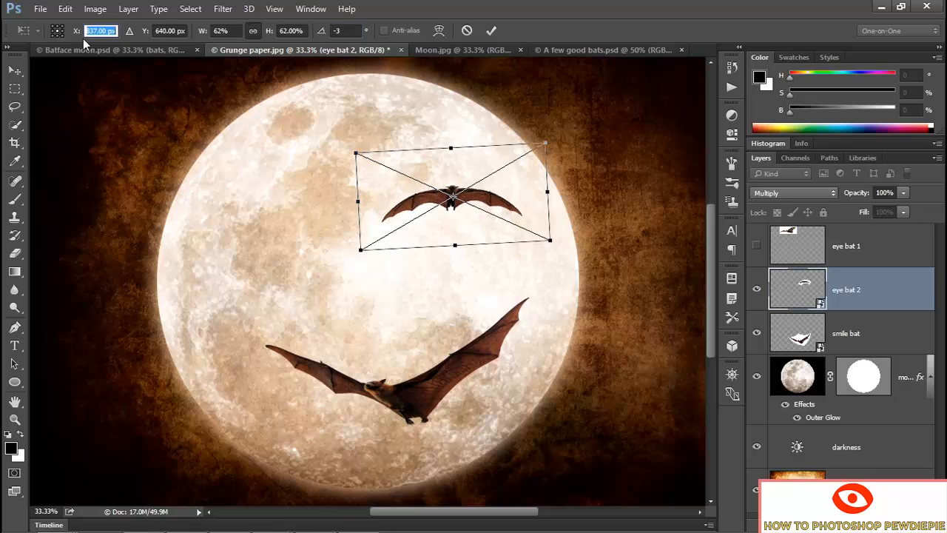
text(1858)
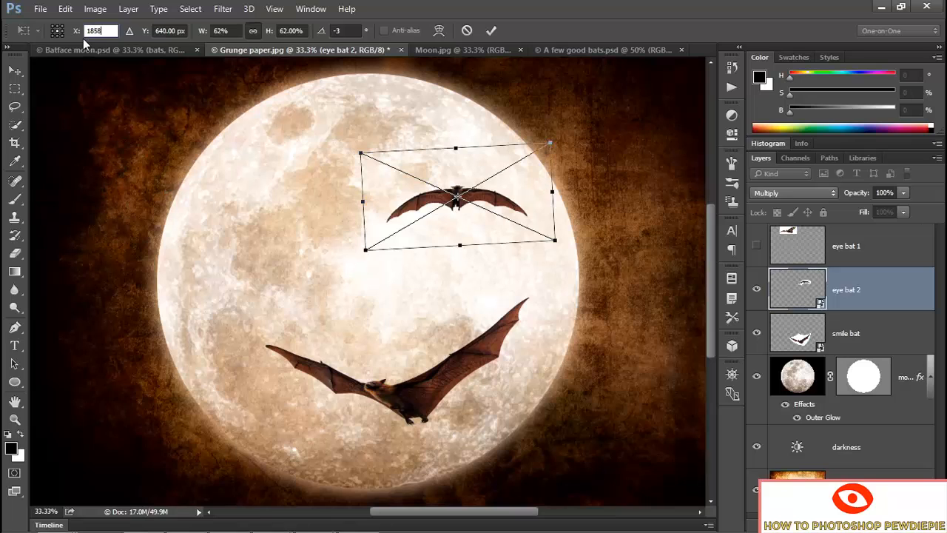
key(Tab)
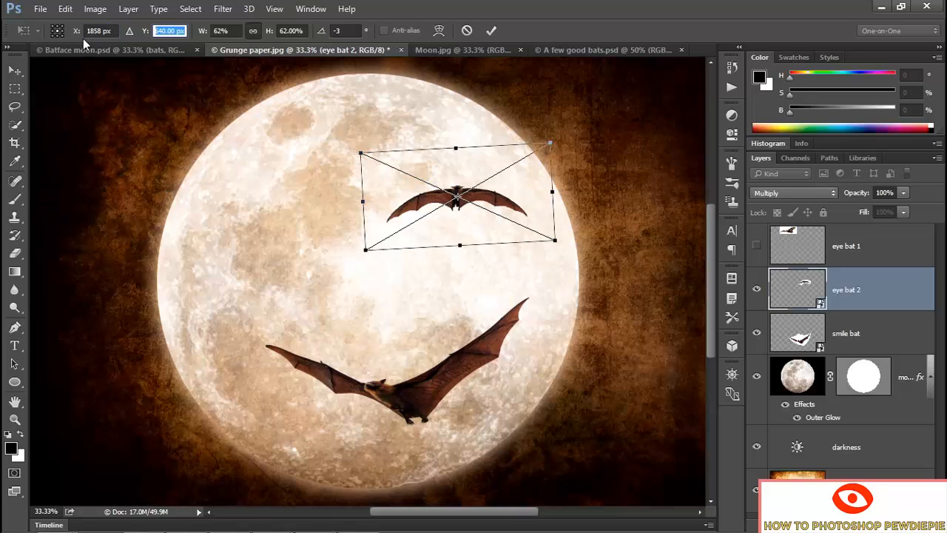
text(746)
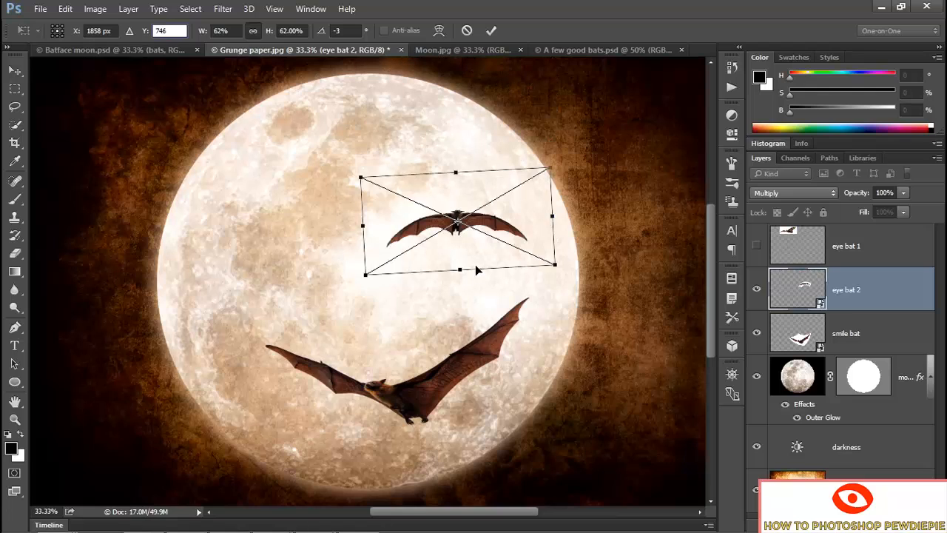
- Apply eye bat 2's transformation and switch to the Rectangular Marquee tool
key(Return)
key(Return)
key(m)
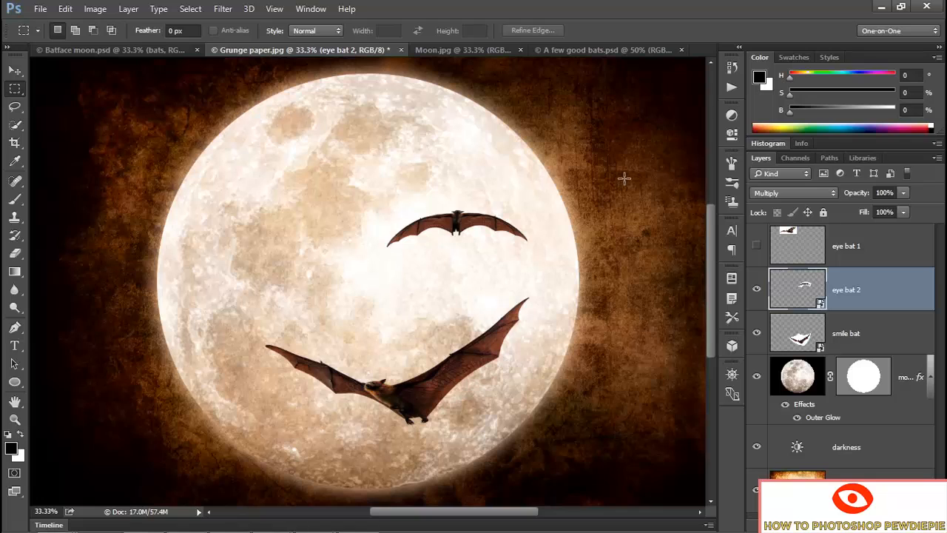
- Show the eye bat 1 layer, select it, and move it onto the moon beside eye bat 2, above the smile bat
click(756, 248)
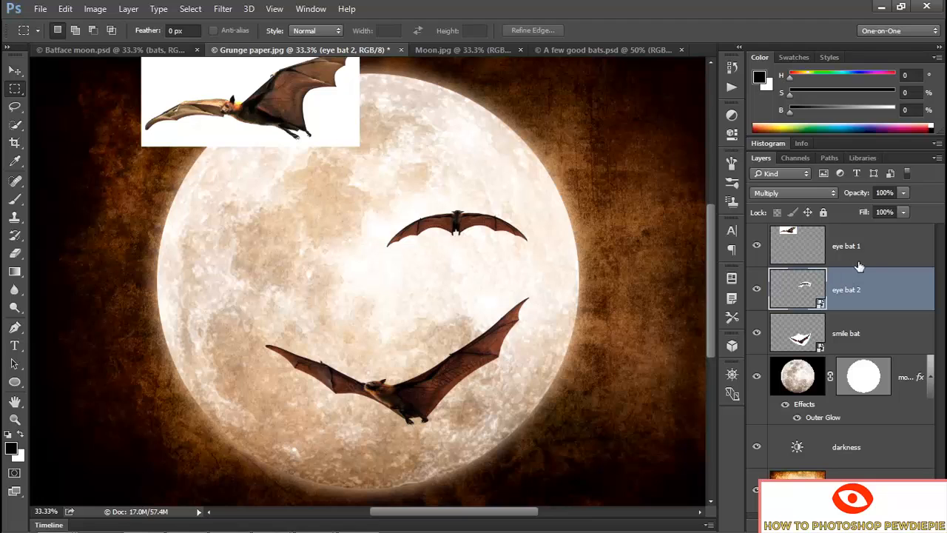
click(882, 255)
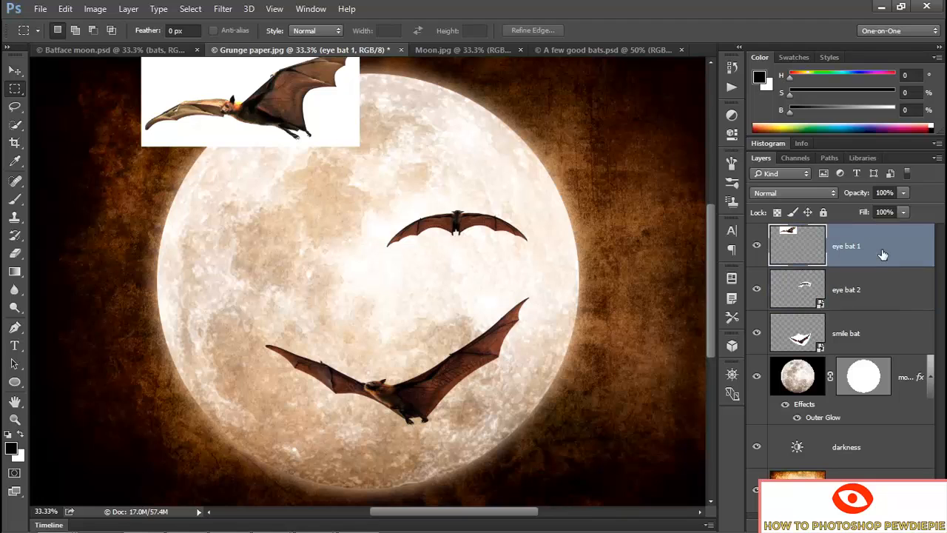
drag(269, 123, 286, 250)
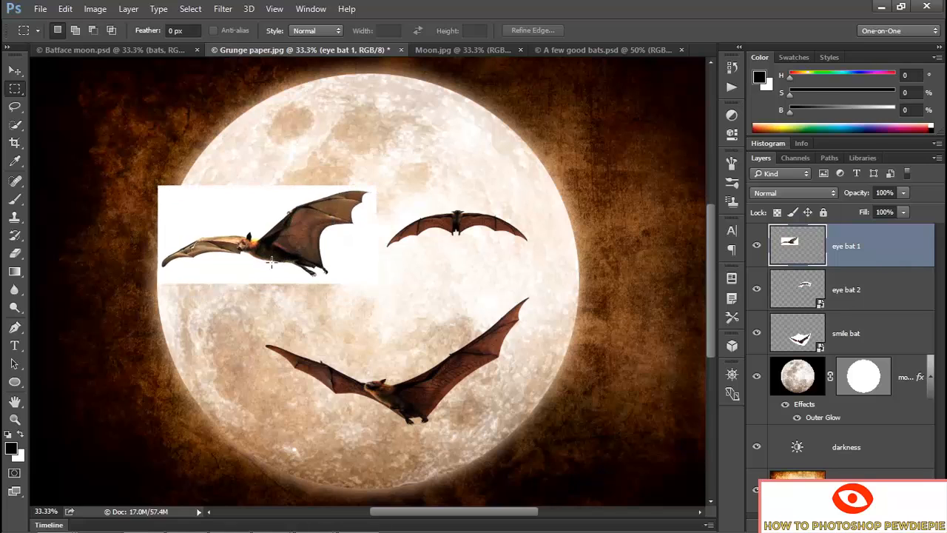
- Convert eye bat 1 to a smart object and set its blend mode to Multiply
right_click(338, 209)
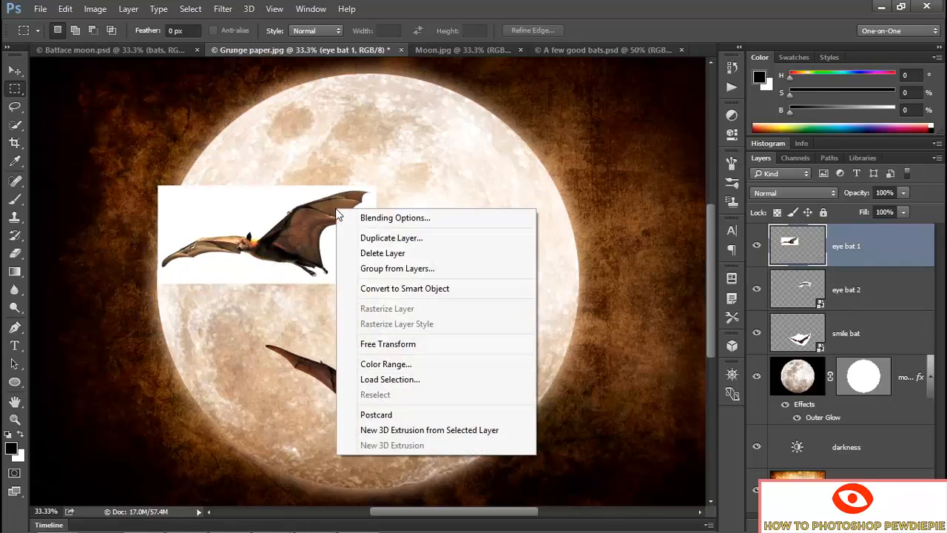
click(449, 288)
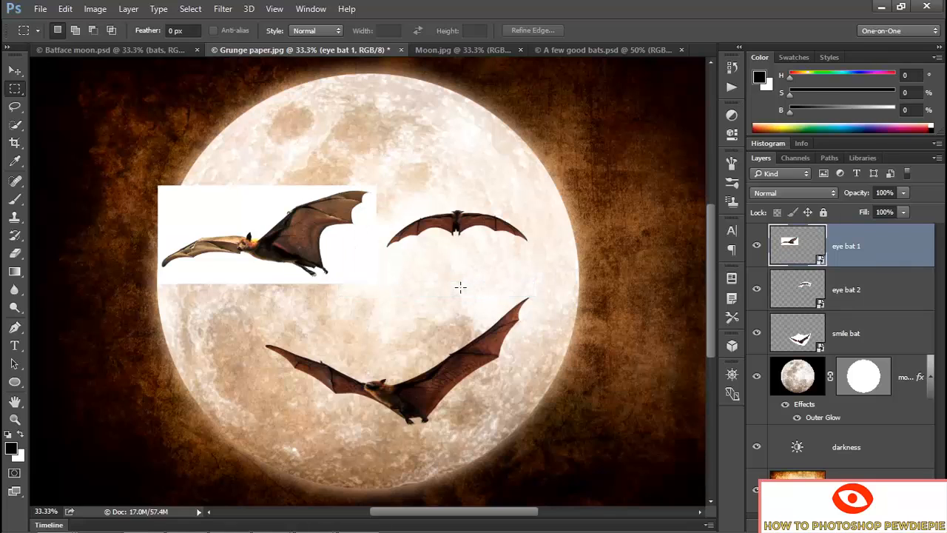
click(795, 192)
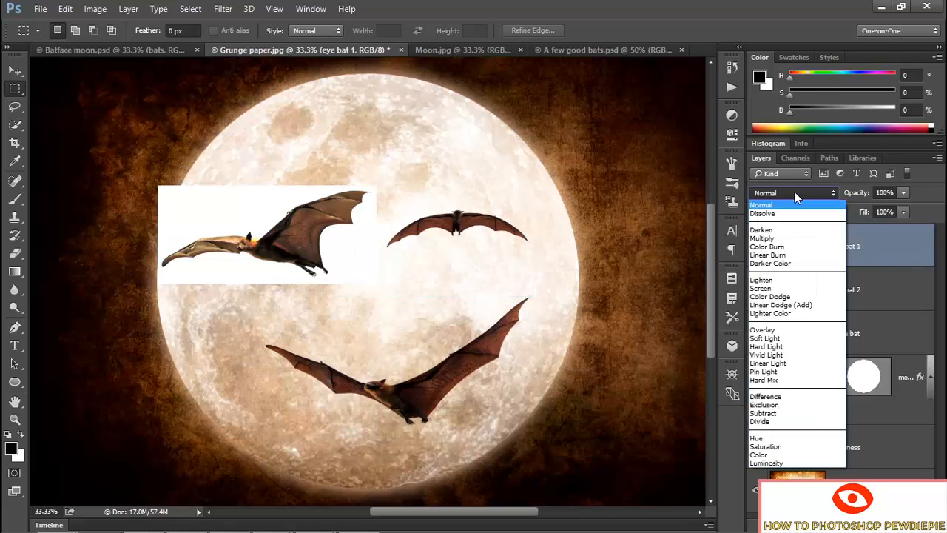
click(794, 244)
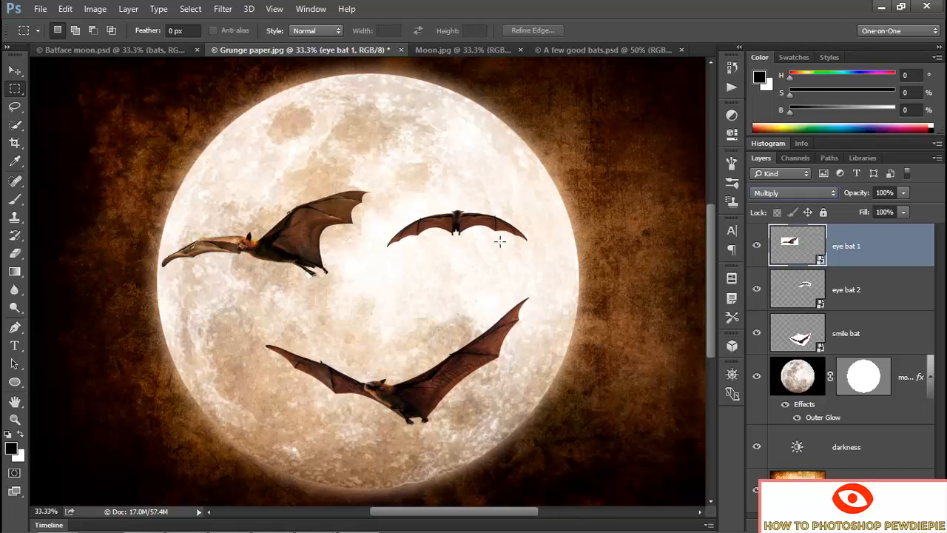
- Scale eye bat 1 proportionally to 66%, rotate it by 20°, and apply the transformation
key(ctrl+t)
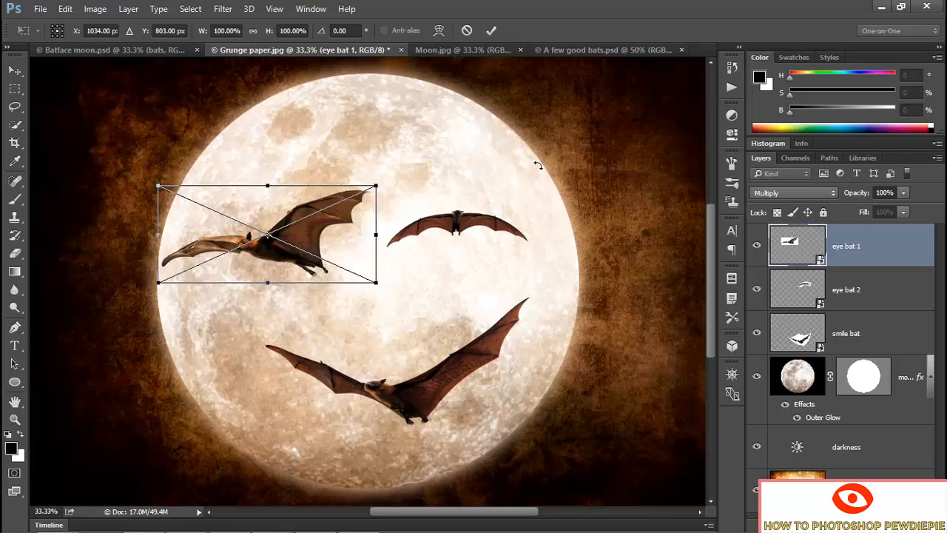
click(251, 31)
click(202, 33)
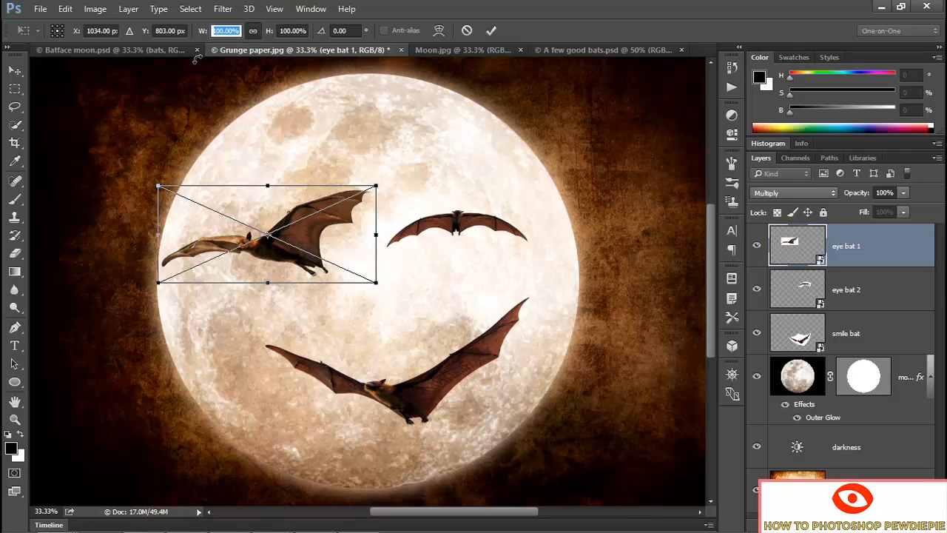
text(66)
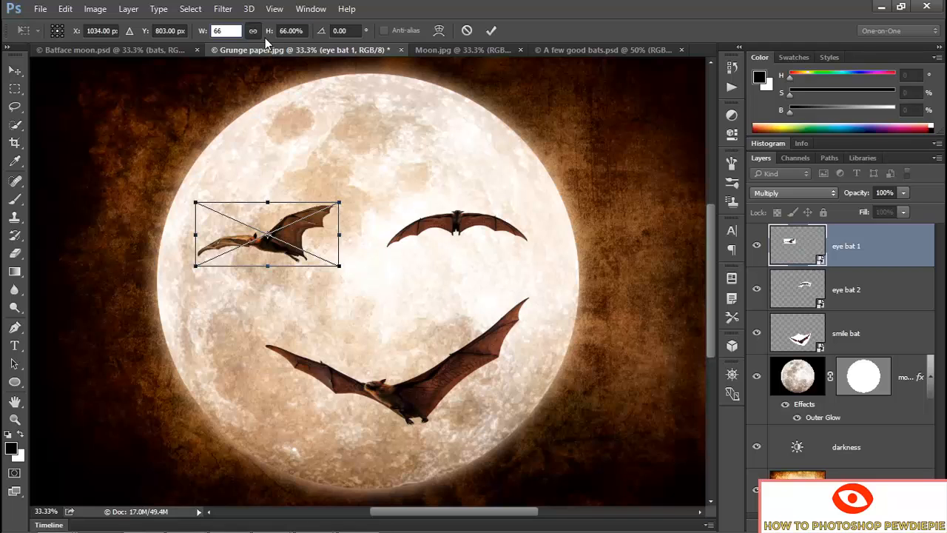
key(Tab)
key(Tab)
text(20)
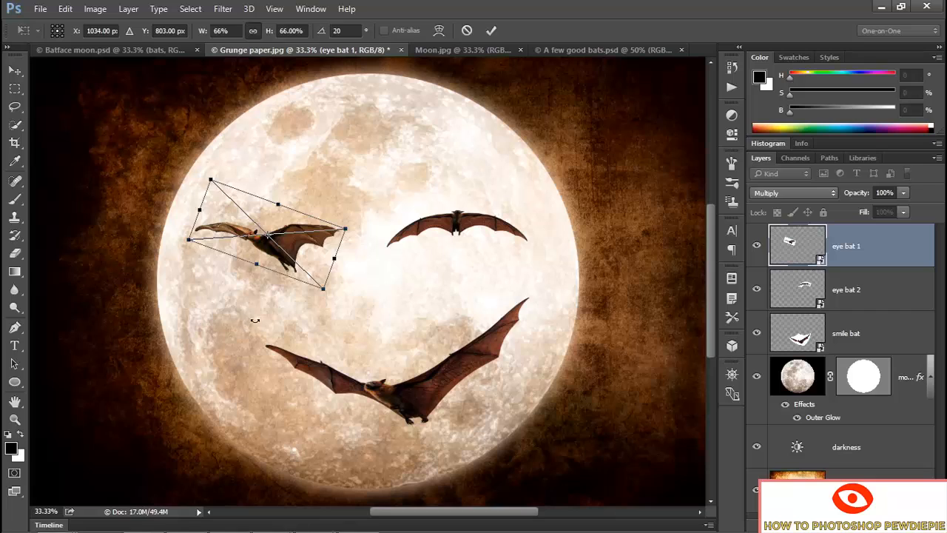
key(Return)
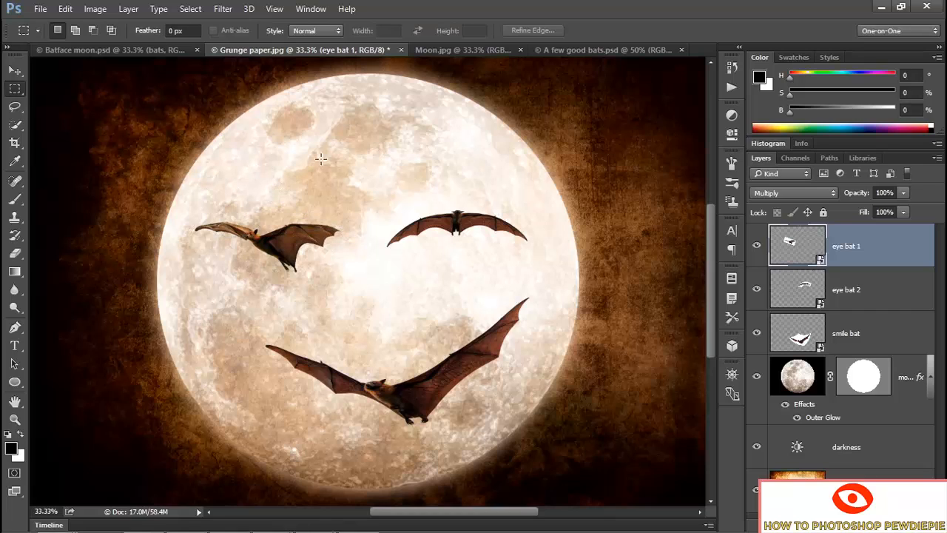
- Convert eye bat 1 to a smart object again and warp it with the Arc style at a 50% bend
click(938, 158)
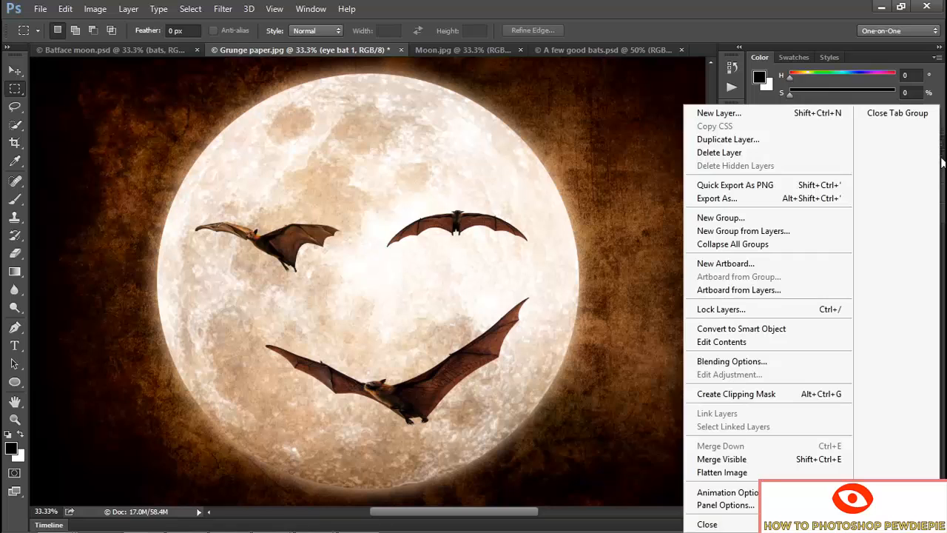
click(829, 335)
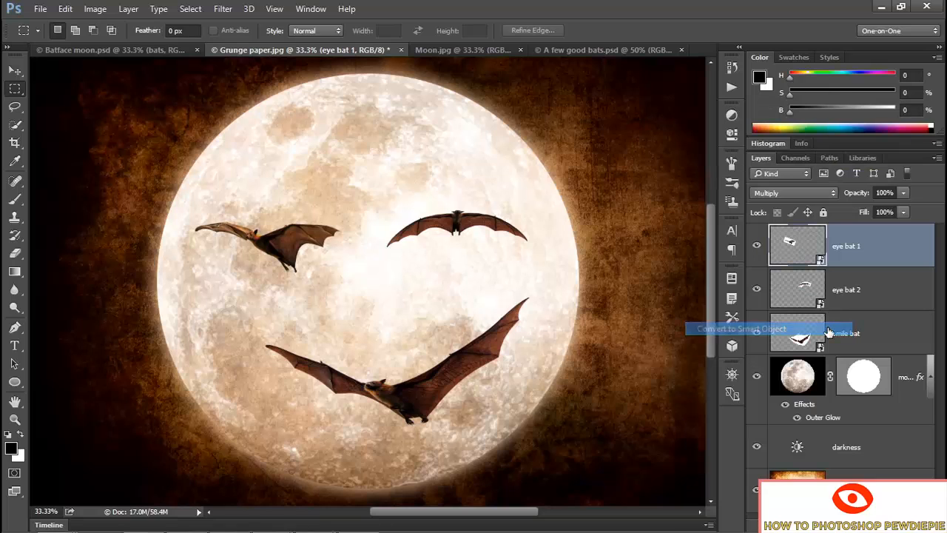
key(ctrl+t)
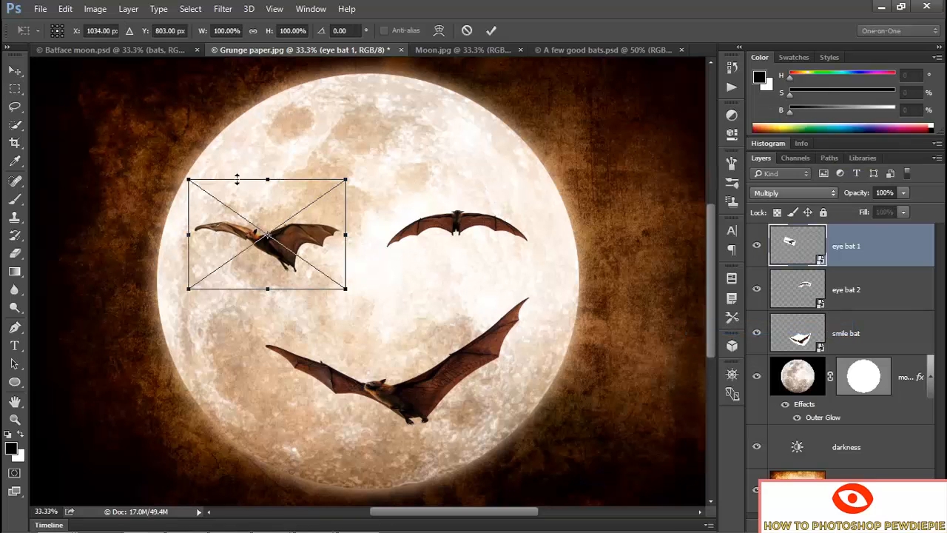
click(438, 30)
click(113, 31)
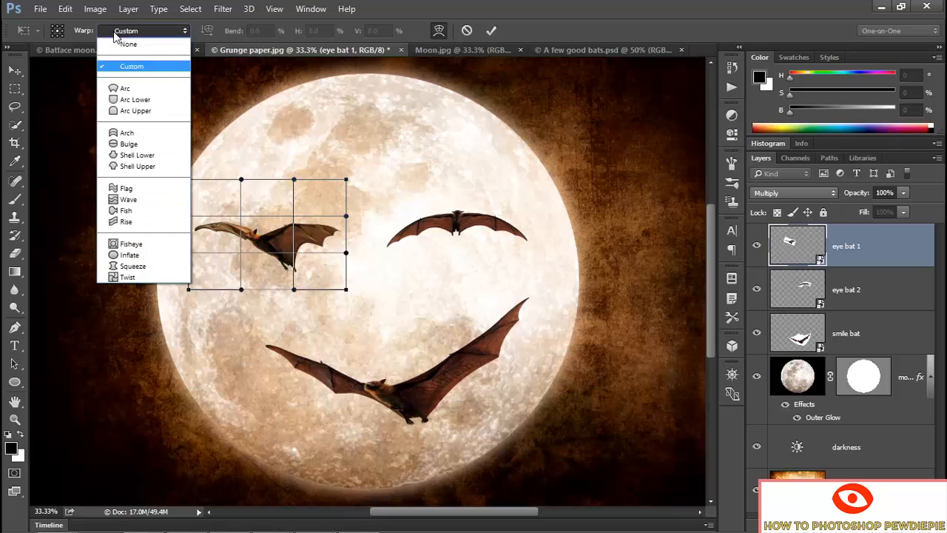
click(124, 88)
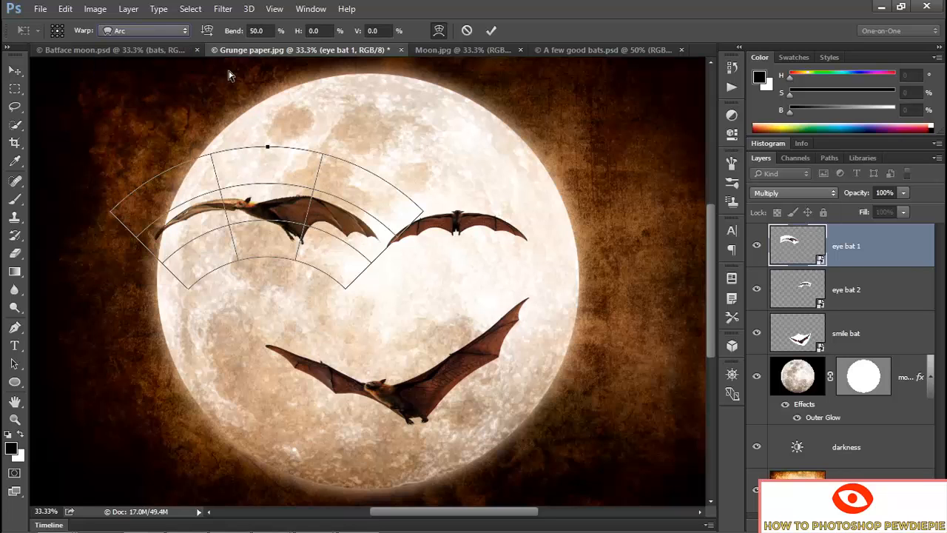
- Leave warp mode, scale eye bat 1 proportionally to 62%, and rotate it by -22°
click(438, 31)
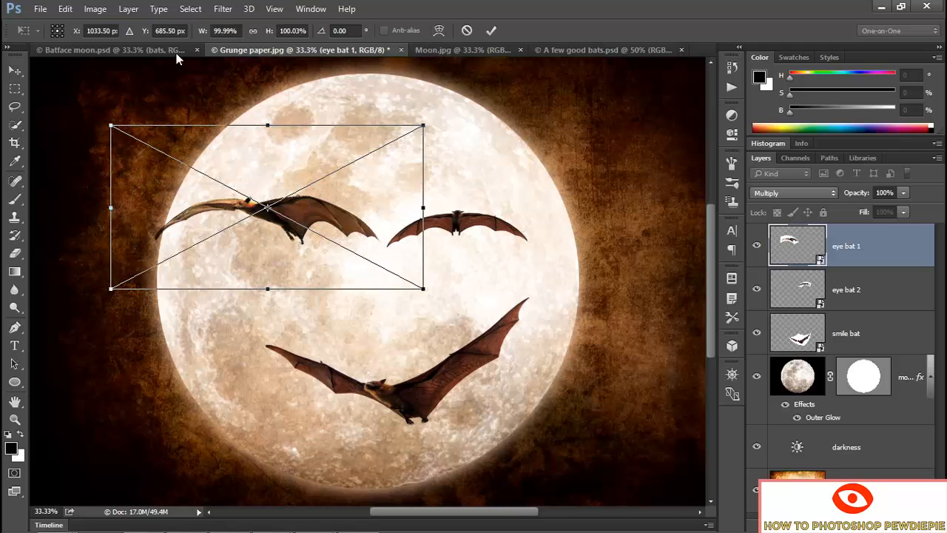
click(252, 32)
click(250, 32)
click(202, 32)
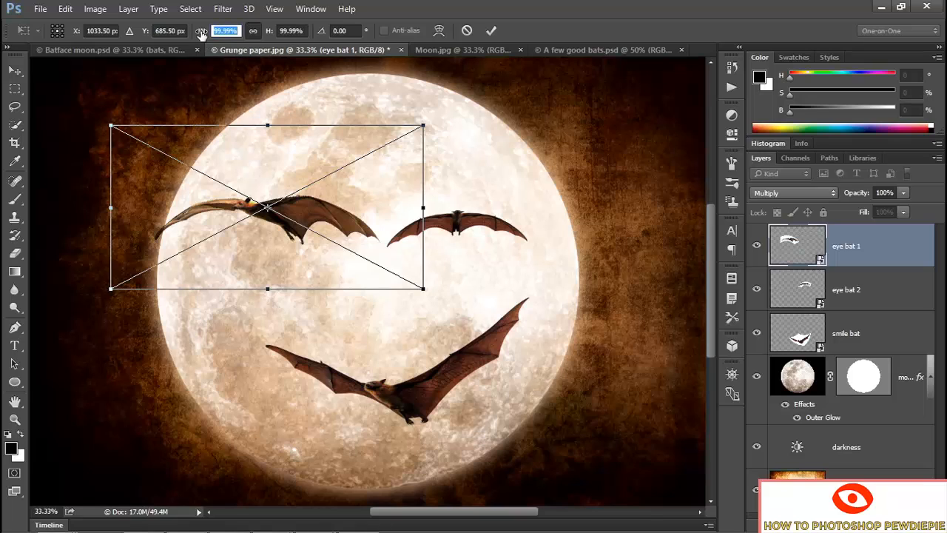
text(62)
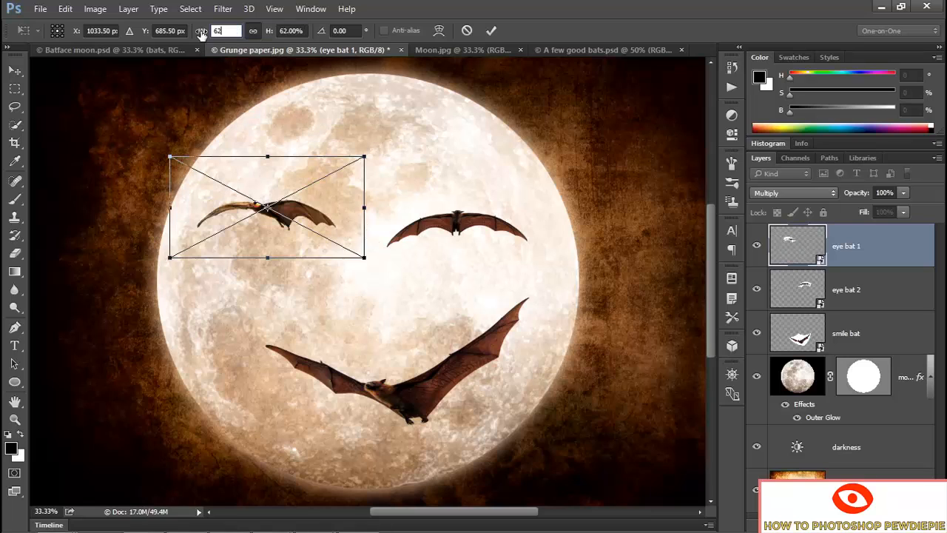
key(Tab)
text(-22)
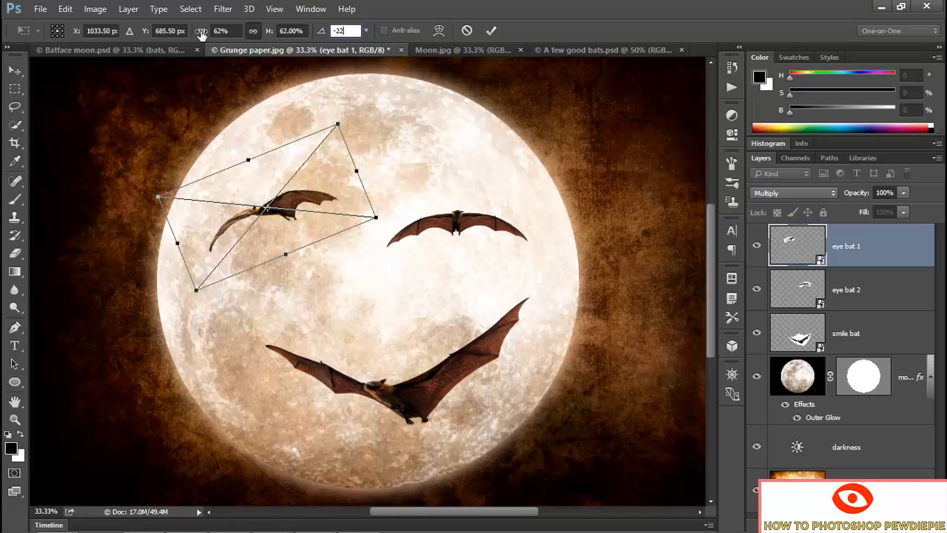
- Position eye bat 1 at X 1156 px and Y 914 px, and apply the transformation
key(Tab)
text(1156)
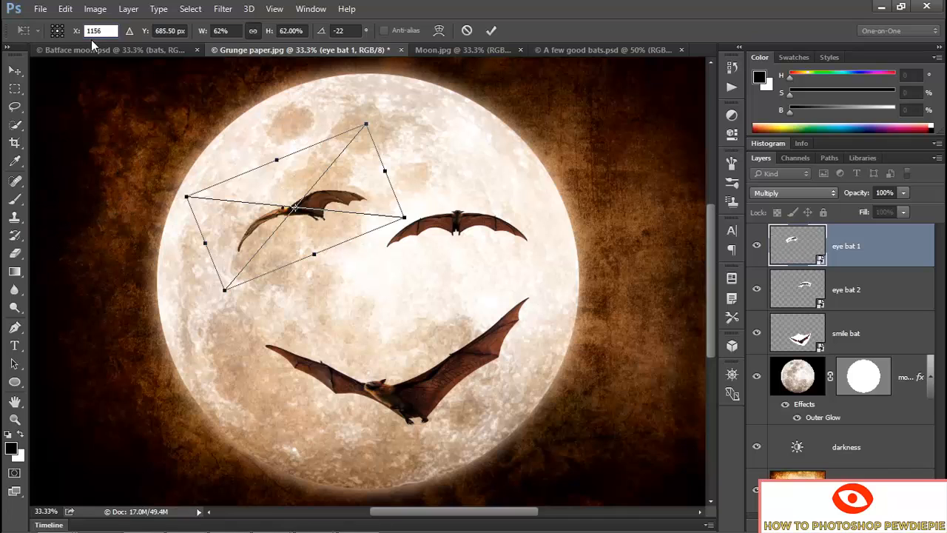
key(Tab)
text(914)
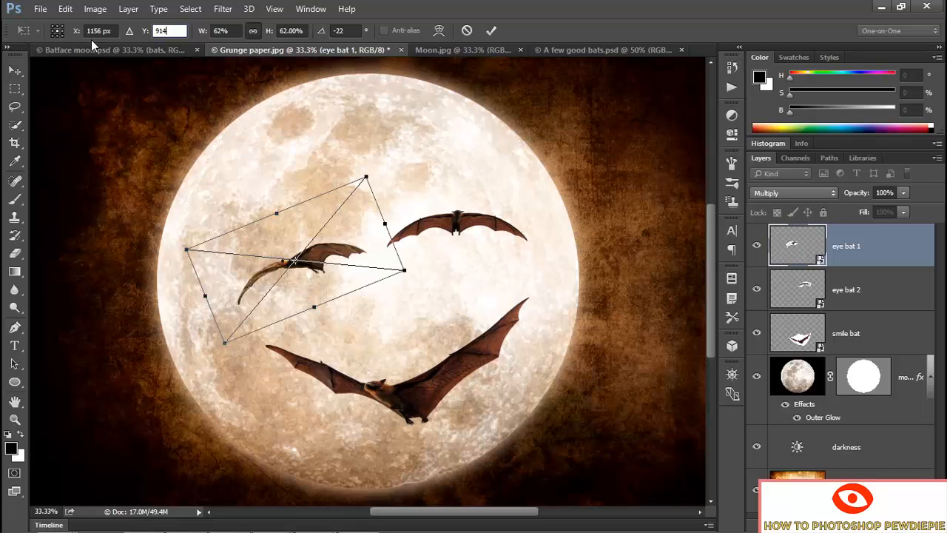
key(Return)
key(Return)
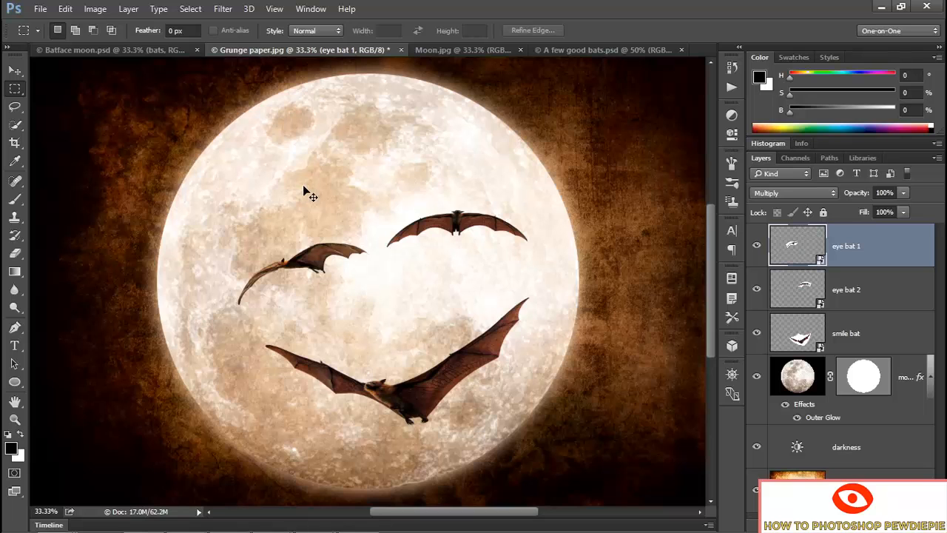
- Check Batface moon.psd for reference, and group the eye bat 1, eye bat 2 and smile bat layers in Grunge paper.jpg as bats
key(ctrl+Tab)
key(ctrl+Tab)
key(ctrl+Tab)
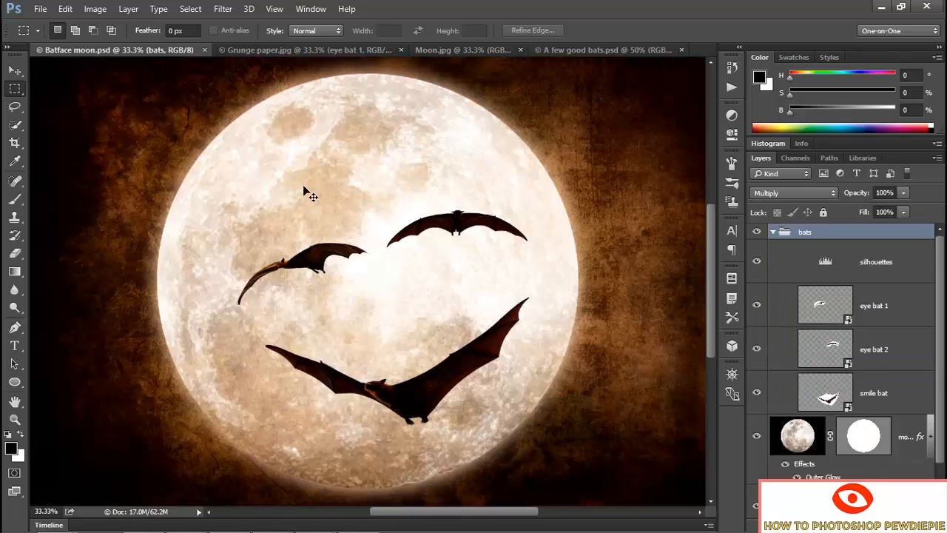
key(ctrl+Tab)
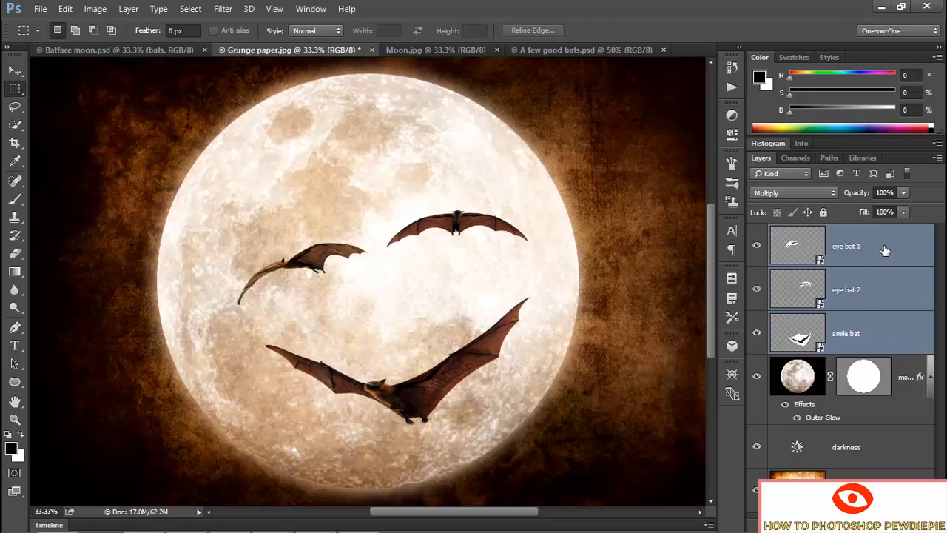
click(937, 160)
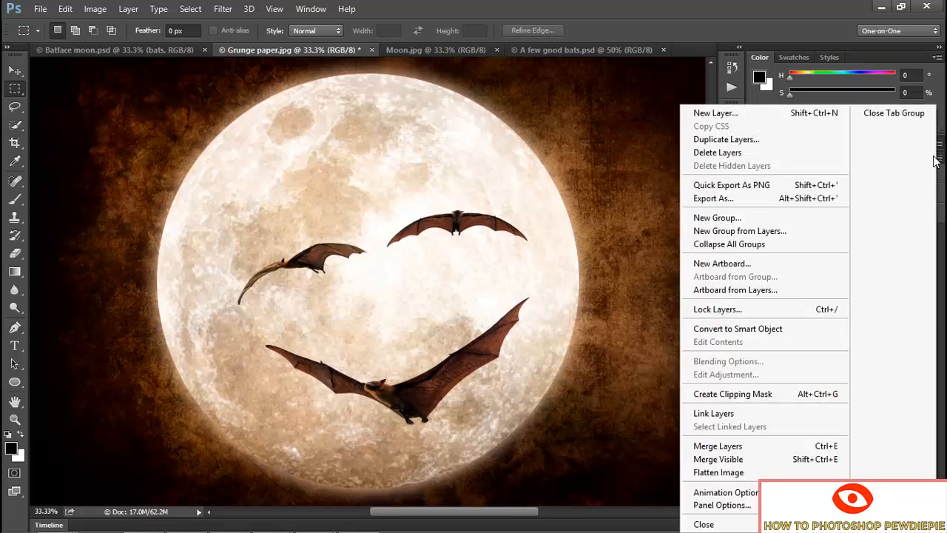
click(807, 236)
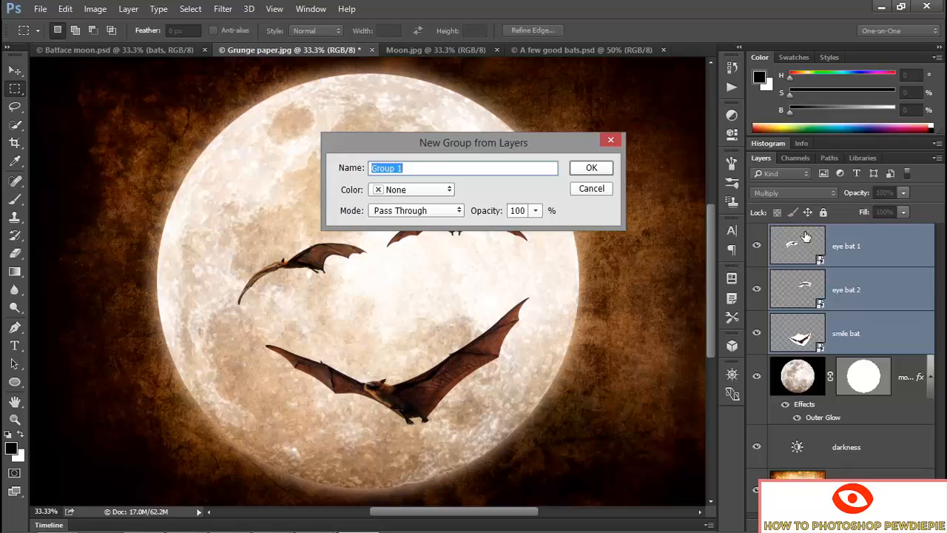
text(bats)
click(605, 169)
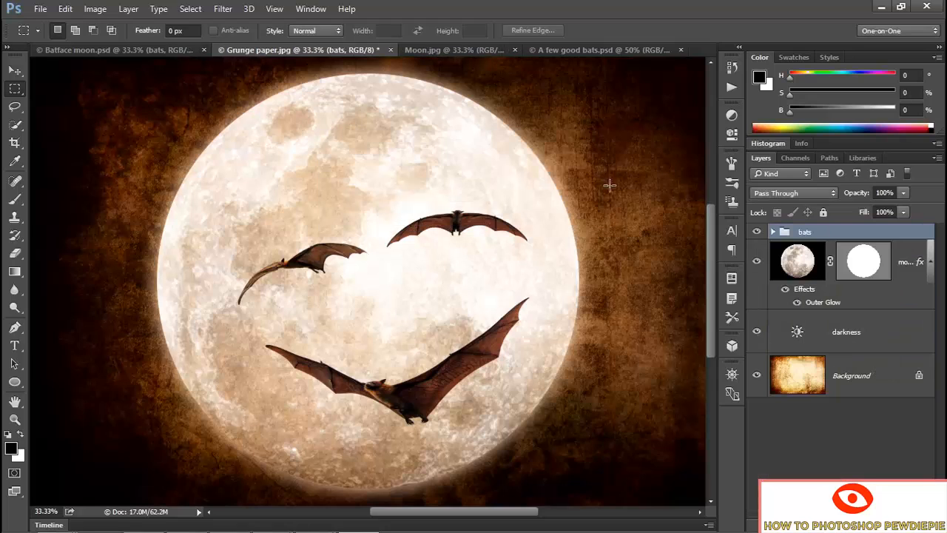
- Add a Levels adjustment layer named silhouettes above eye bat 1 inside the bats group
click(772, 232)
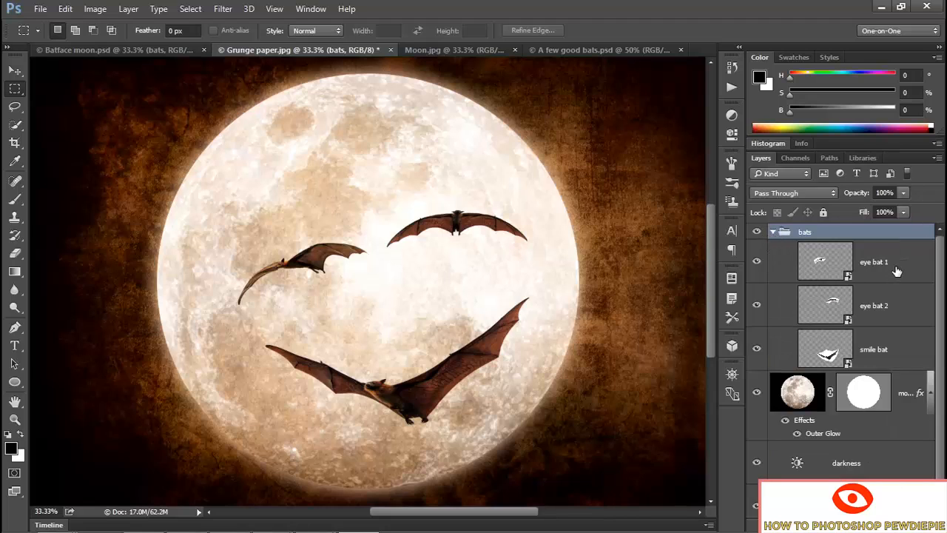
click(834, 261)
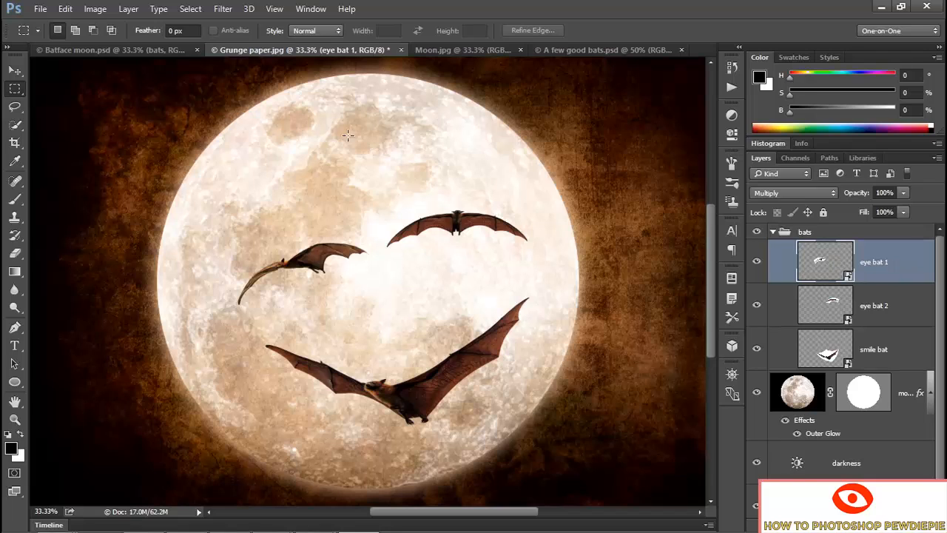
click(128, 9)
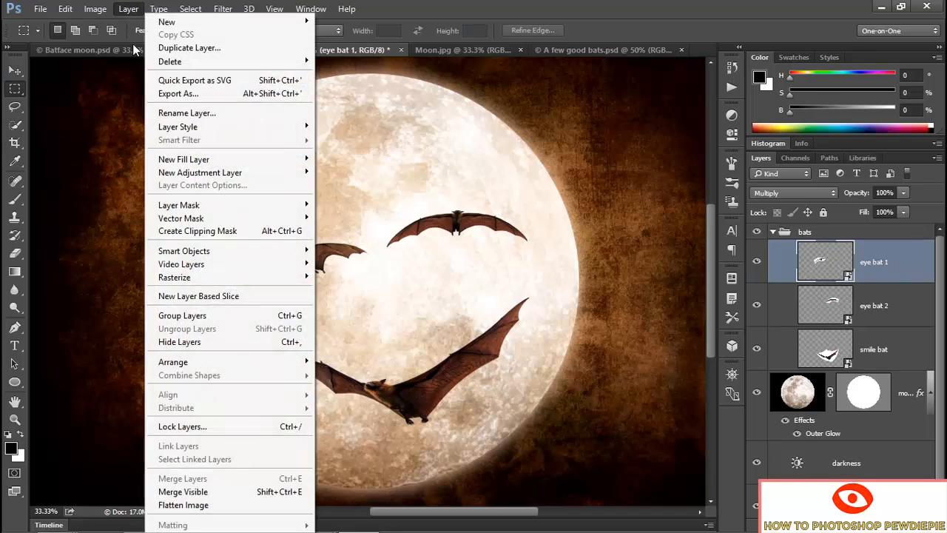
mouse_move(272, 173)
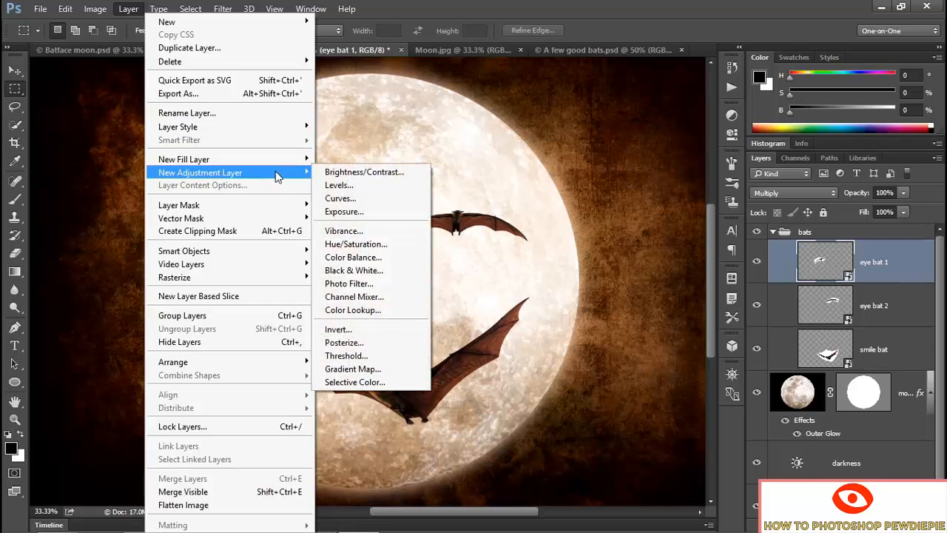
click(367, 191)
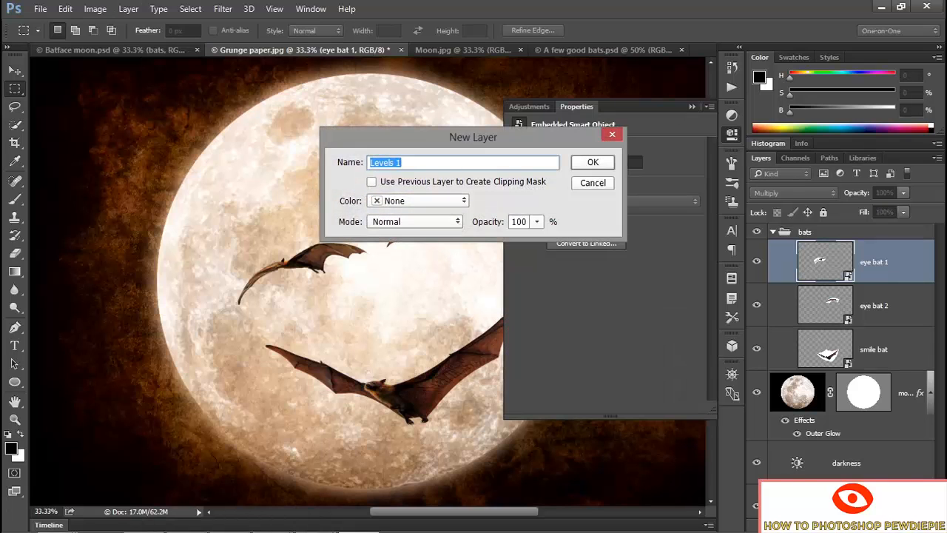
text(silhouettes)
click(583, 164)
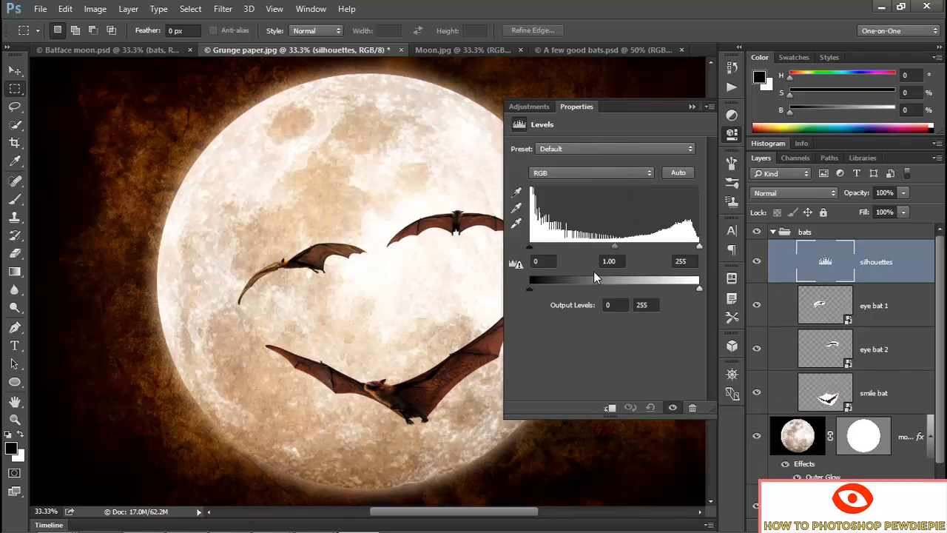
- Set the midtone (gamma) value of the silhouettes Levels adjustment to 0.5 and put its properties away
key(shift+Return)
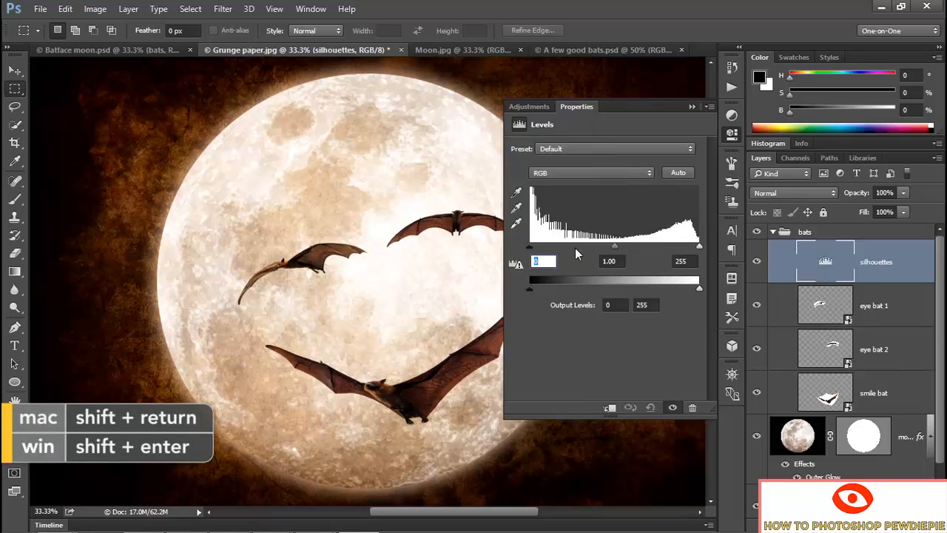
key(Tab)
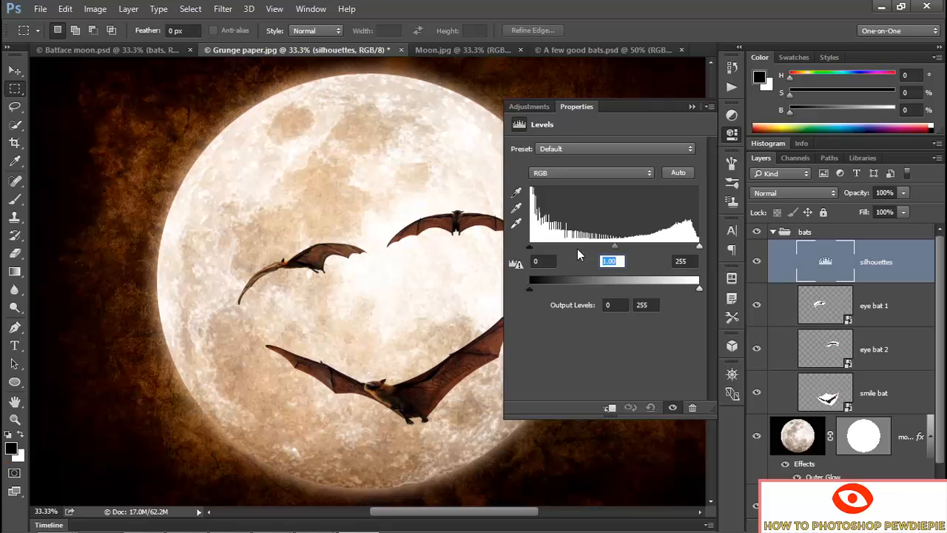
text(0.6)
key(shift+Return)
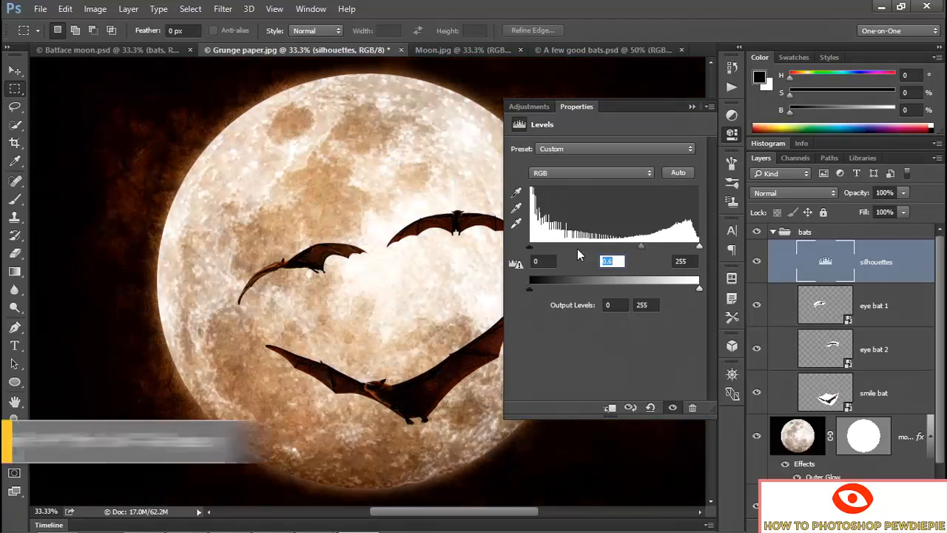
key(shift+Down)
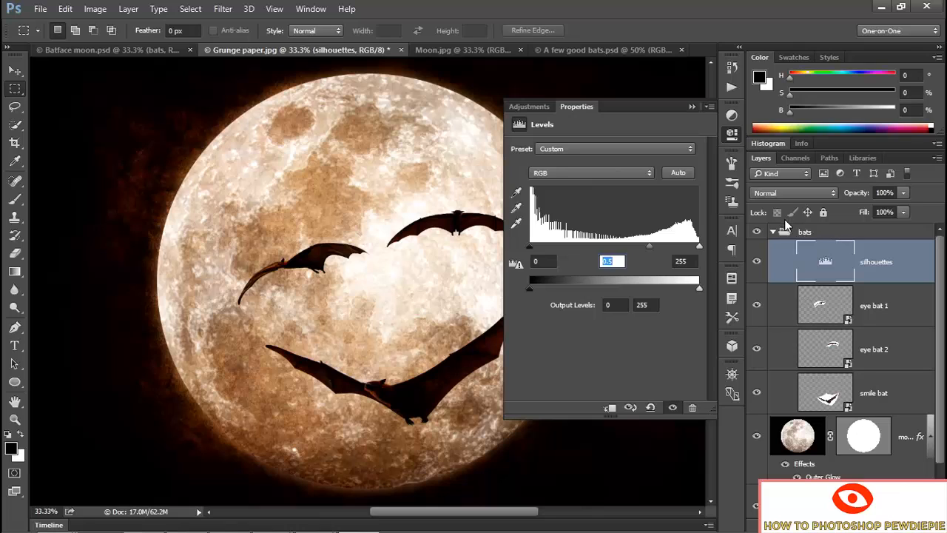
click(693, 108)
- Try the Normal blend mode on the bats group, and settle on Multiply
click(835, 236)
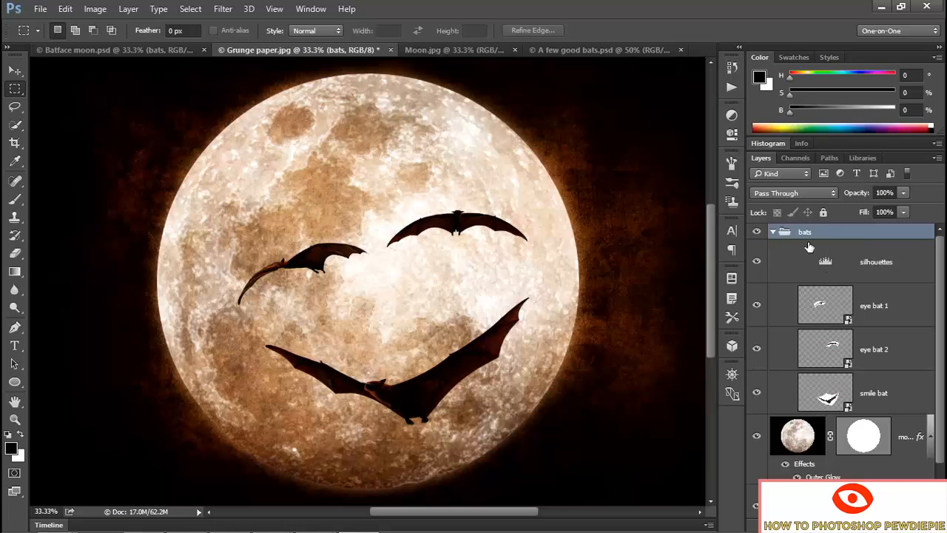
click(808, 192)
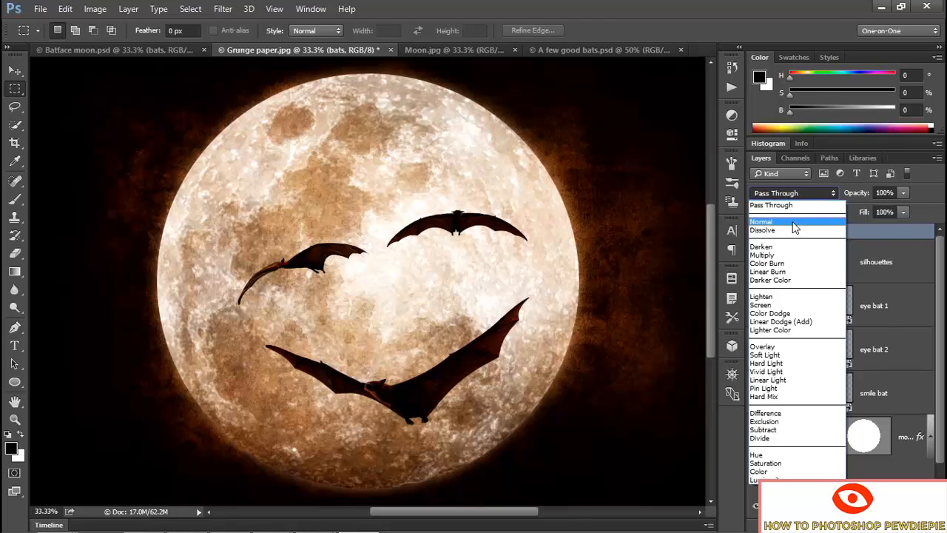
click(794, 224)
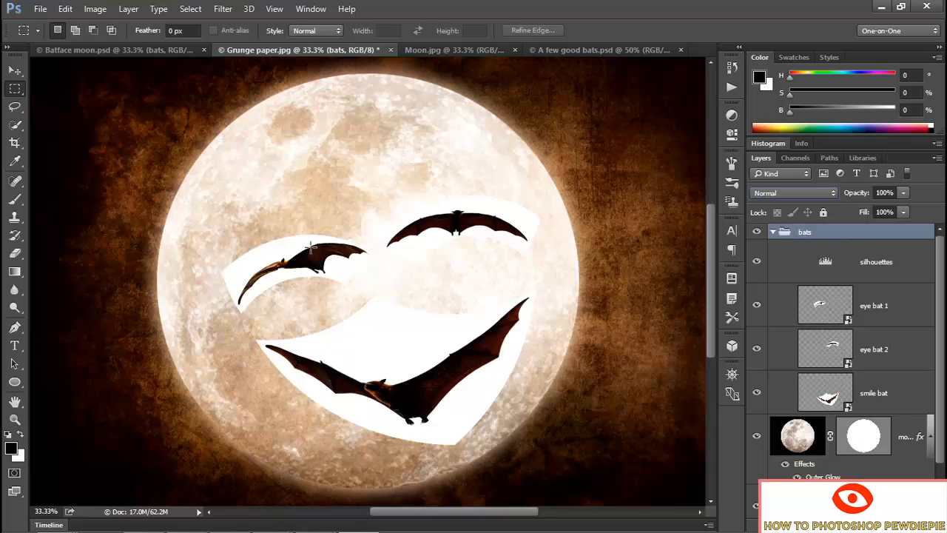
click(792, 192)
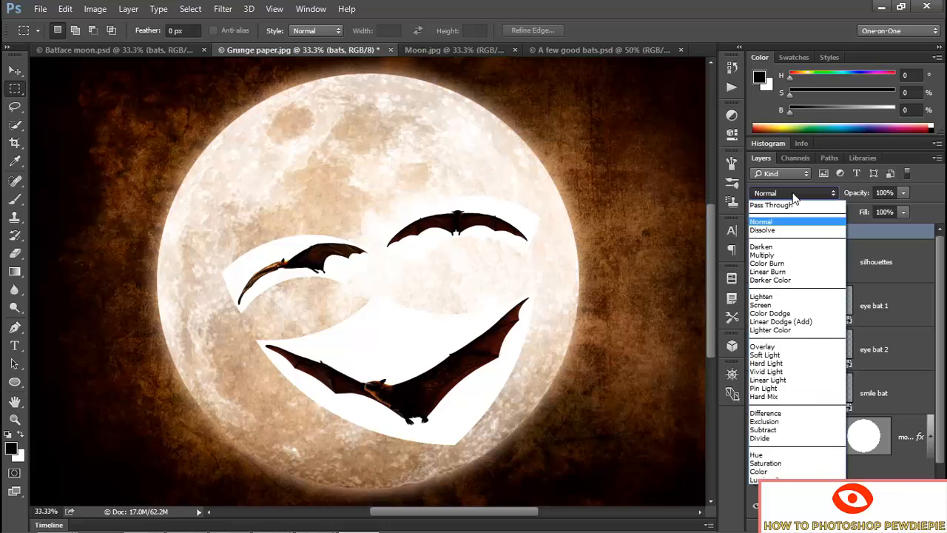
click(796, 255)
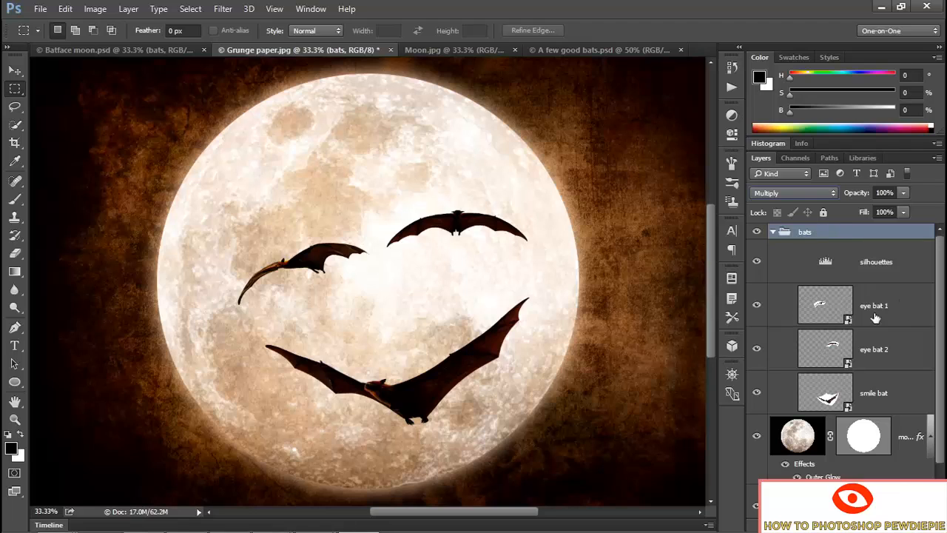
- Set the blend mode of the eye bat 1, eye bat 2 and smile bat layers to Normal
click(899, 311)
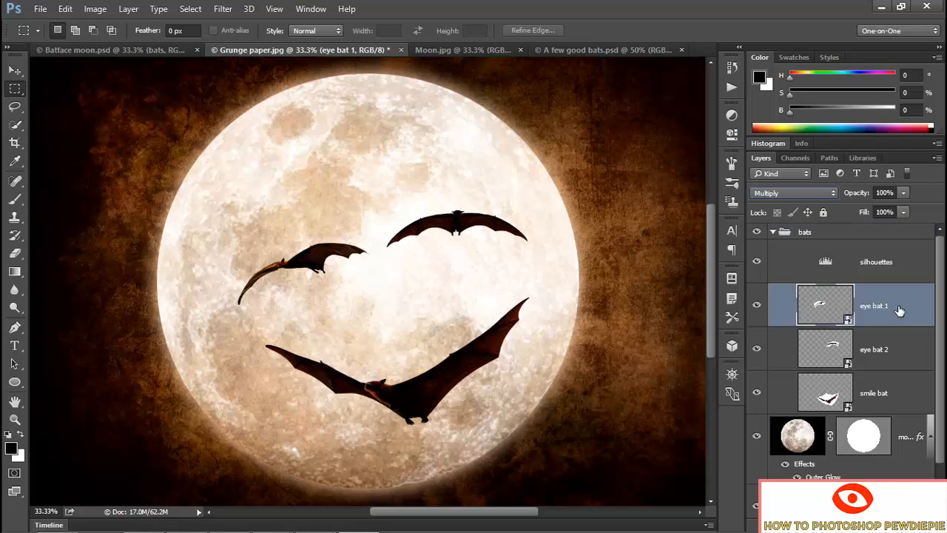
shift+click(896, 400)
click(768, 193)
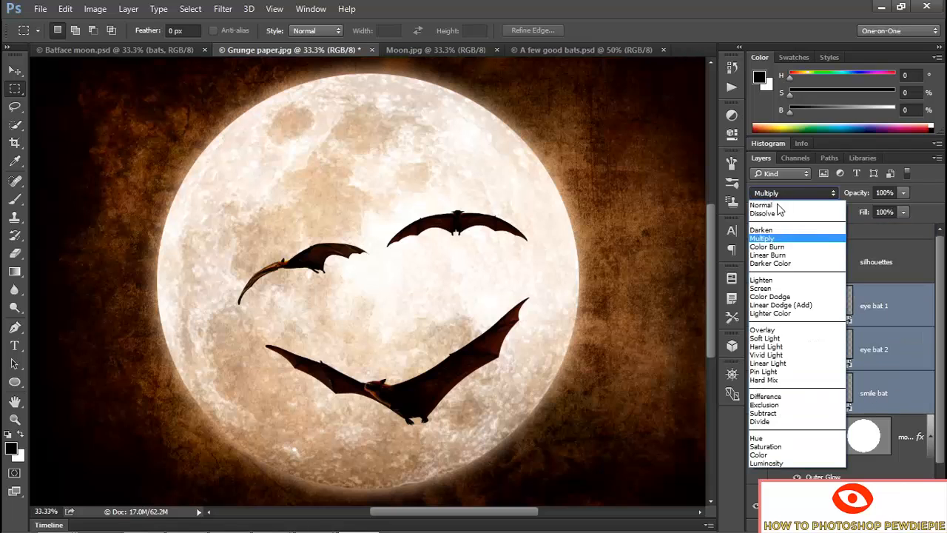
click(780, 204)
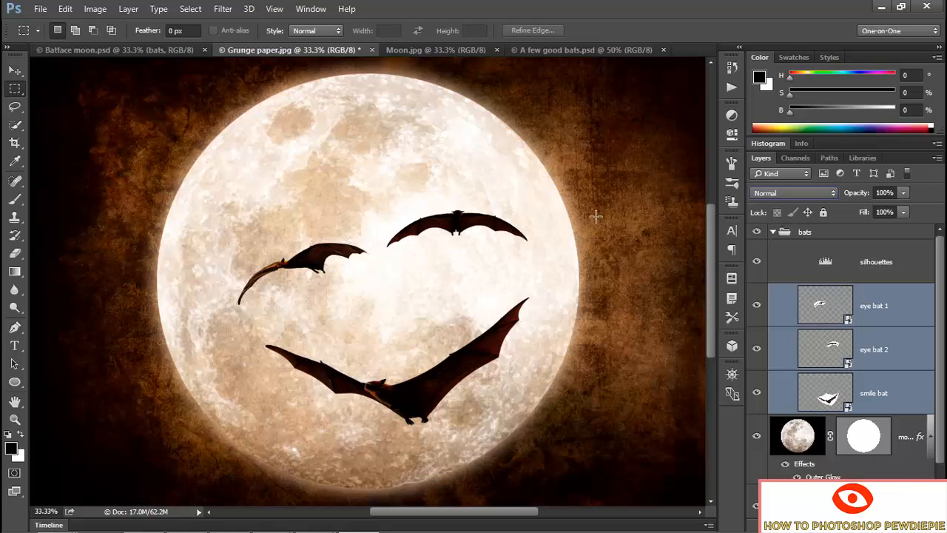
- Select the bats group and inspect the finished composition enlarged in full-screen mode
click(832, 233)
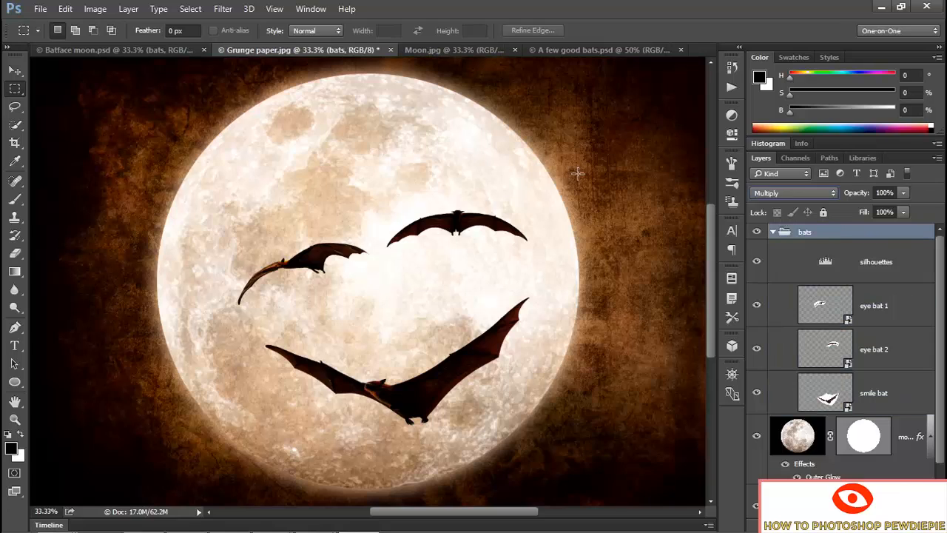
key(shift+f)
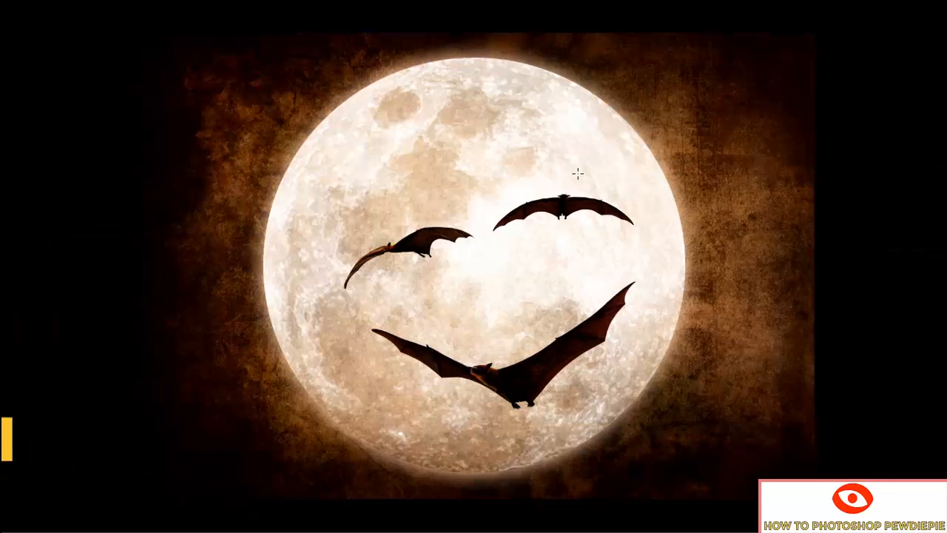
key(ctrl+plus)
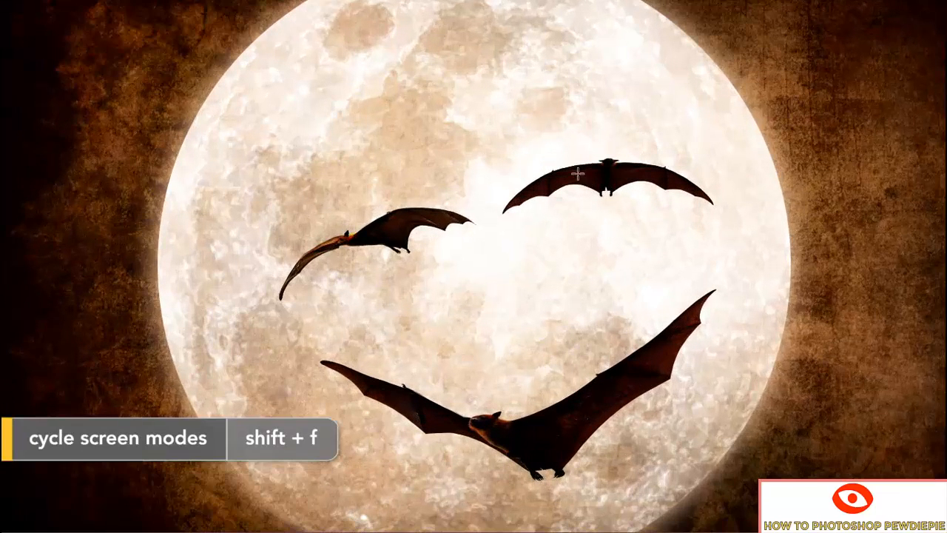
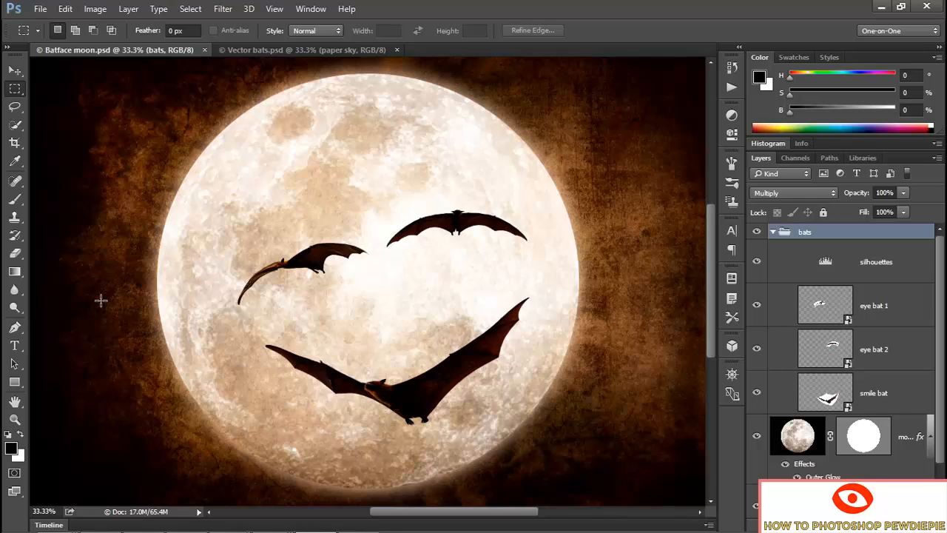
- Switch to Illustrator and look through Bat cartoon 2.ai and Bat cartoon 1.ai, ending on Center guides.ai
key(ctrl+Tab)
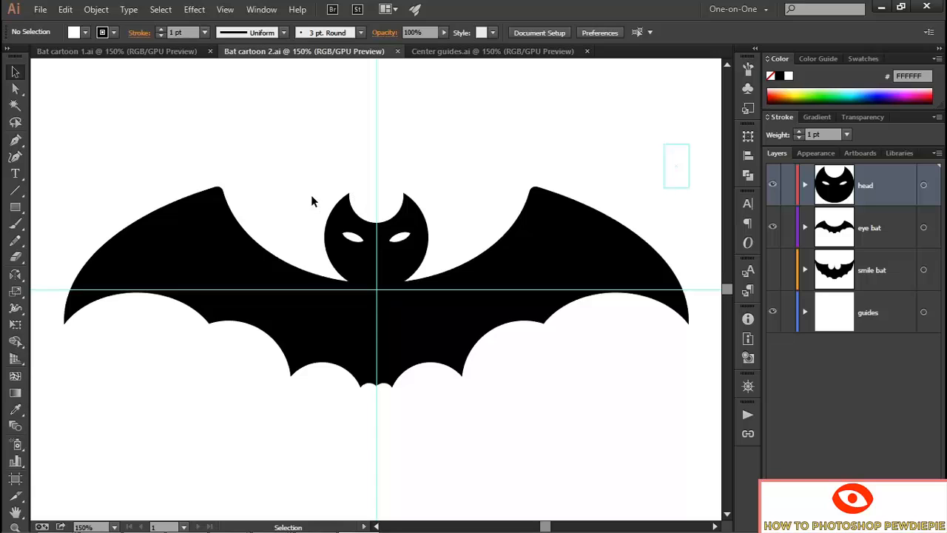
key(ctrl+shift+Tab)
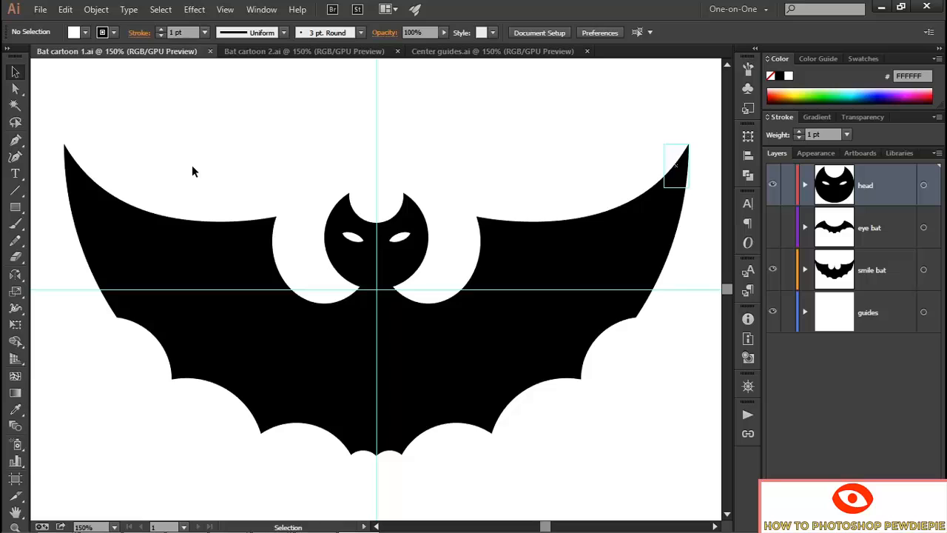
key(ctrl+shift+Tab)
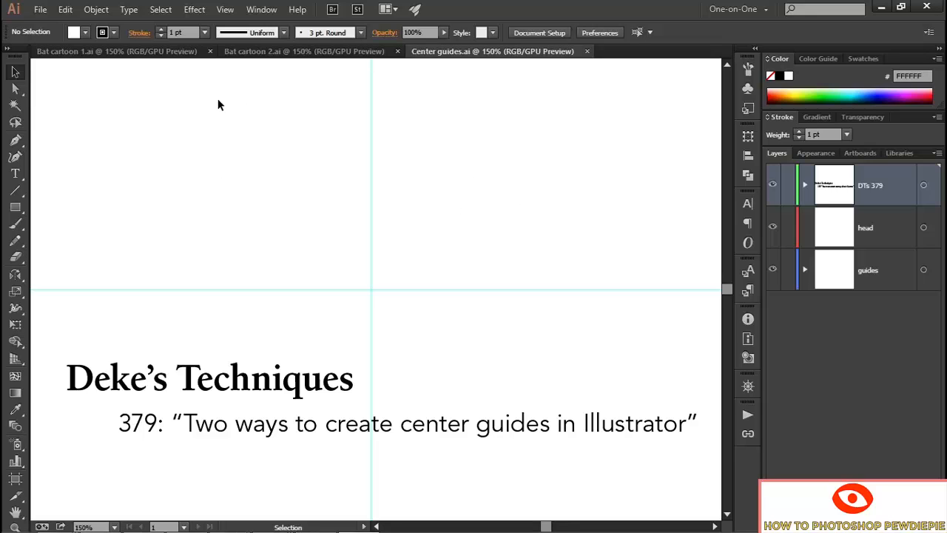
click(41, 10)
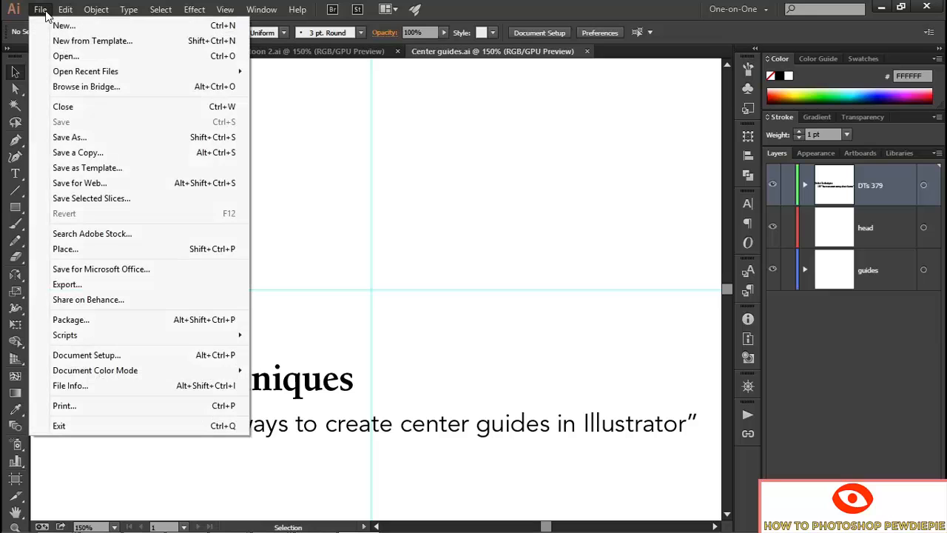
click(64, 25)
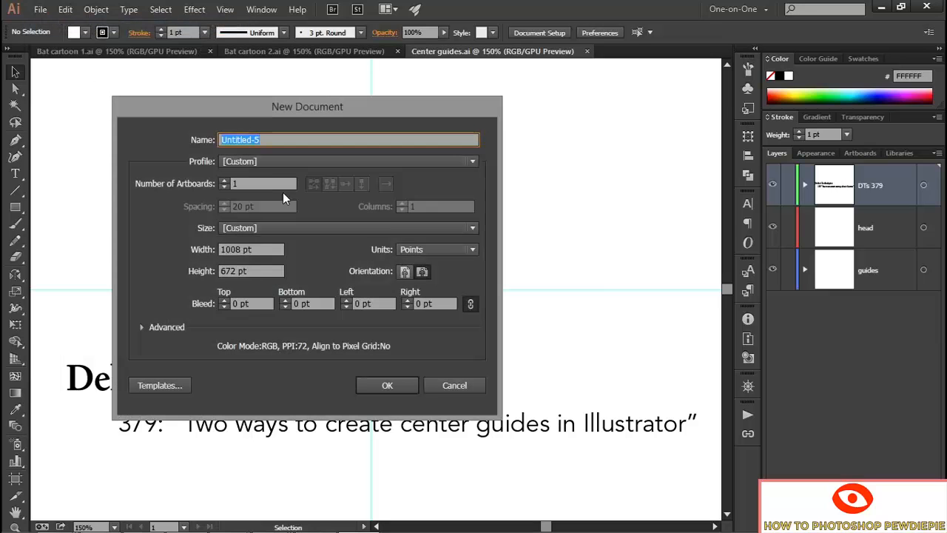
click(271, 162)
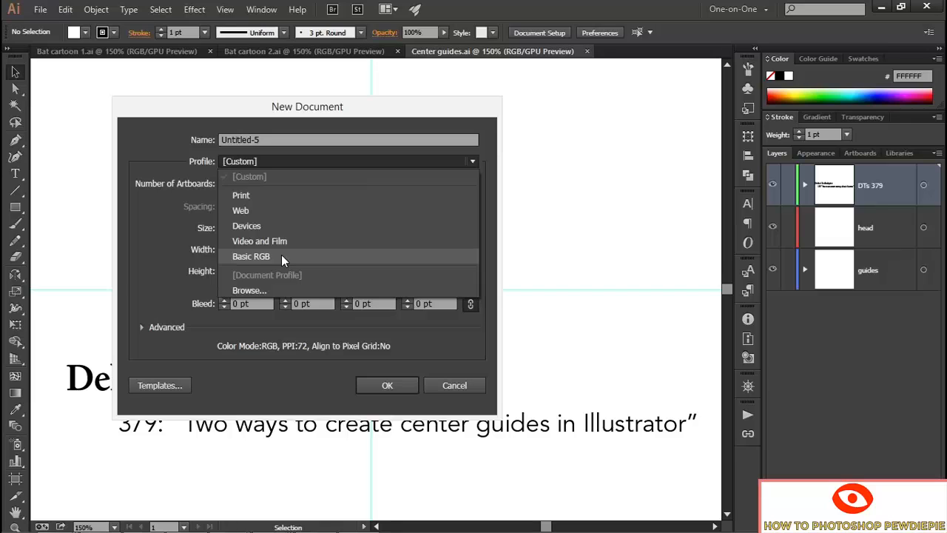
click(150, 251)
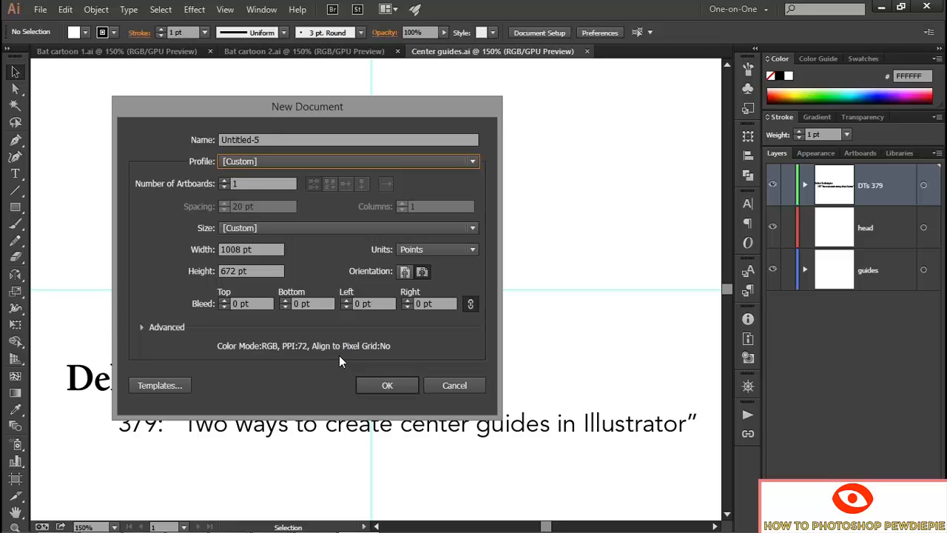
click(438, 386)
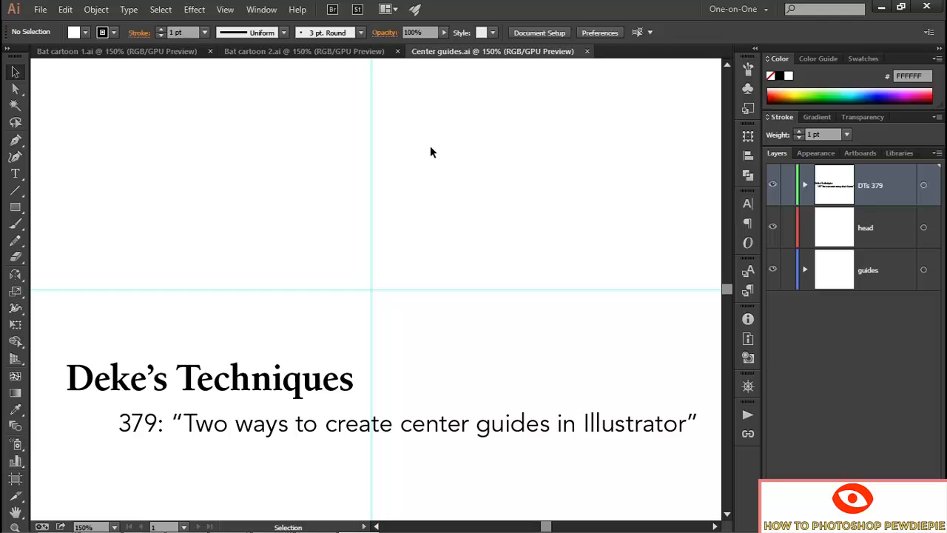
- Delete the DTs 379 layer from Center guides.ai and activate the Ellipse tool
click(888, 191)
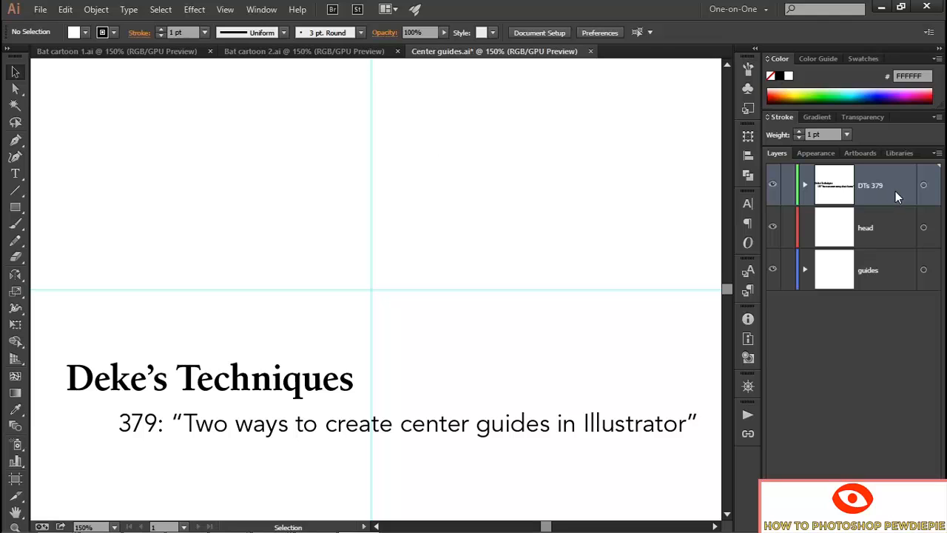
drag(894, 191, 929, 523)
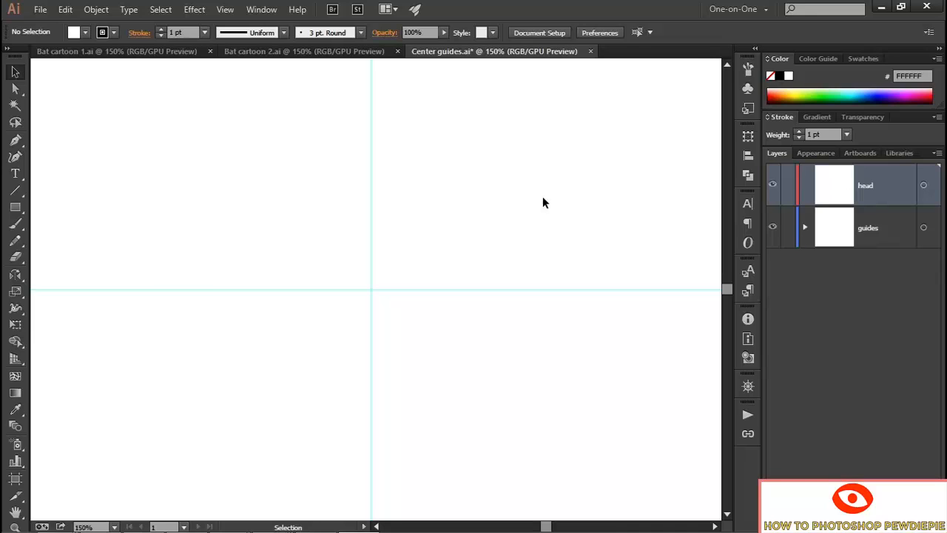
drag(15, 208, 107, 240)
- Compare the bat drawings in Bat cartoon 1.ai and Bat cartoon 2.ai, and return to Center guides.ai
key(ctrl+Tab)
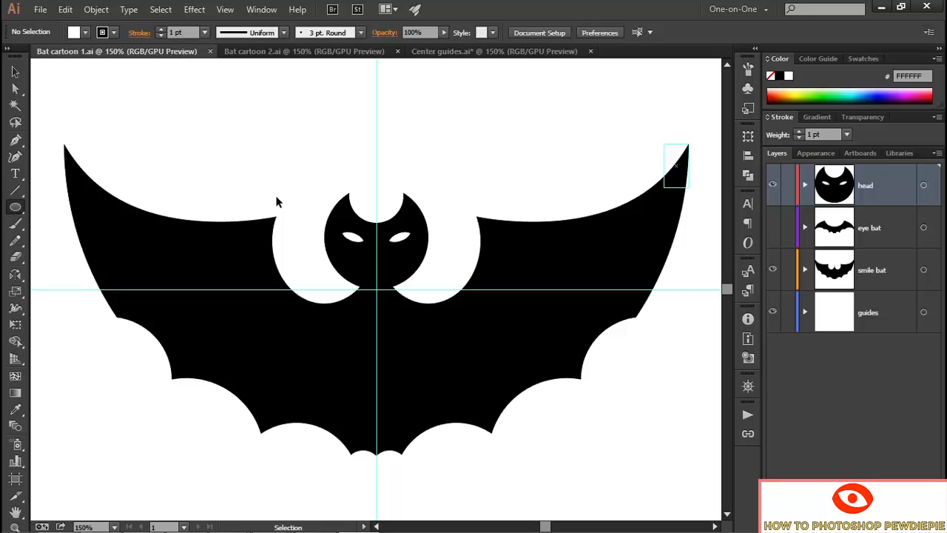
key(ctrl+Tab)
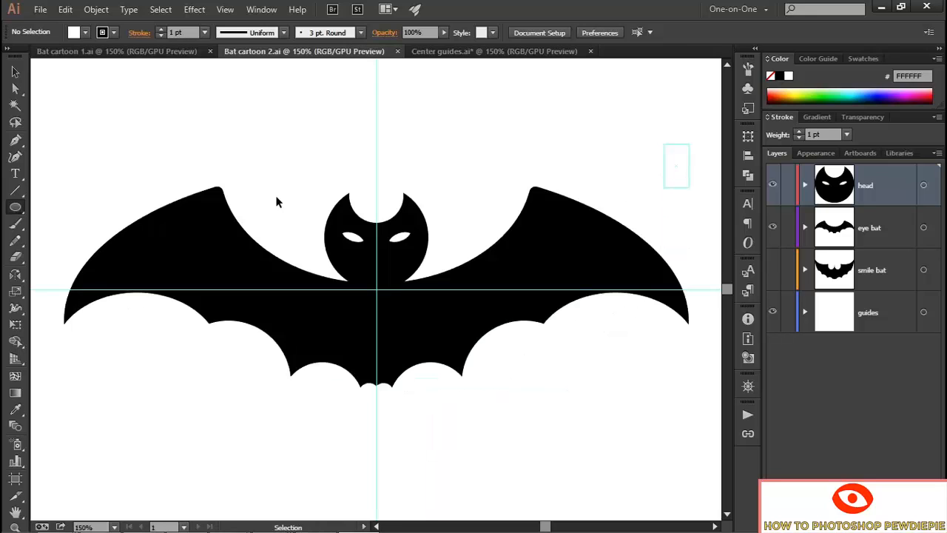
key(ctrl+Tab)
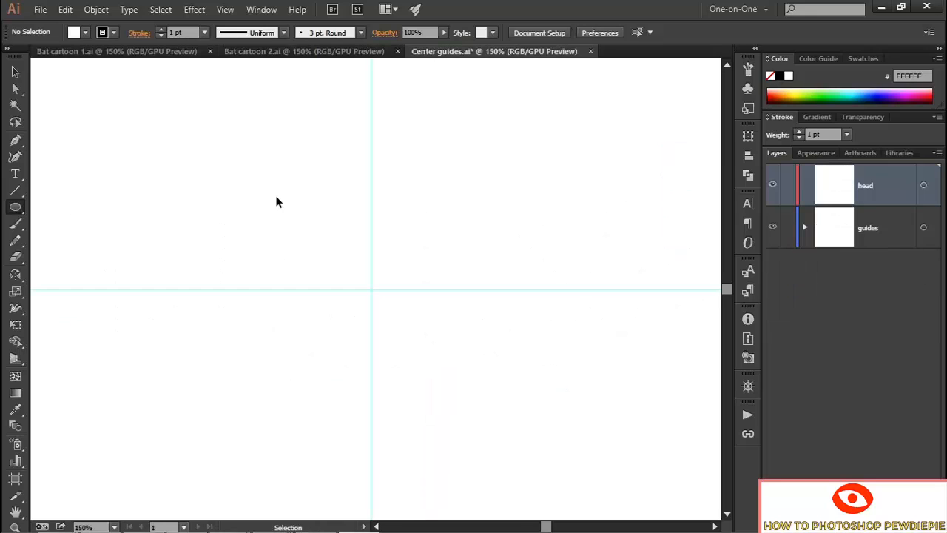
- Create a circle 100 pt wide and 100 pt high on the head layer with the Ellipse tool
click(317, 168)
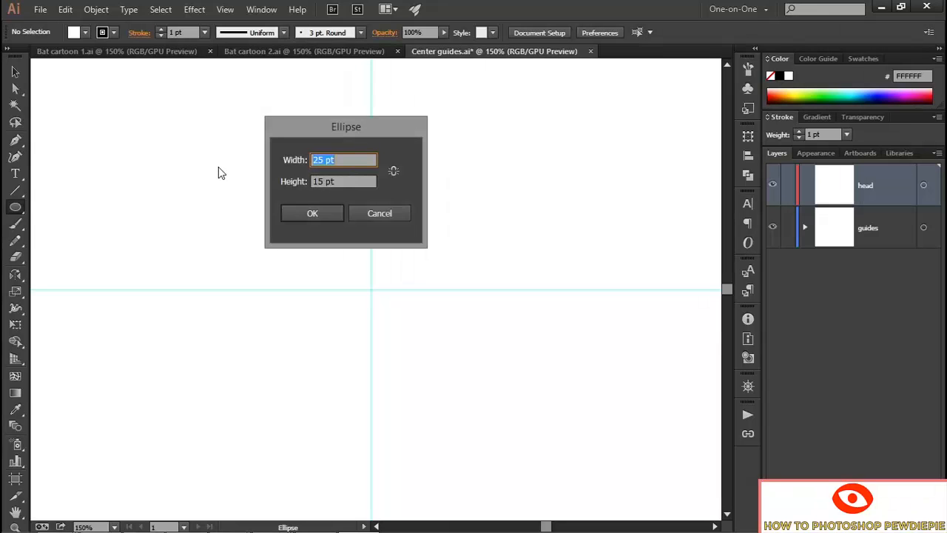
text(100)
key(Tab)
text(100)
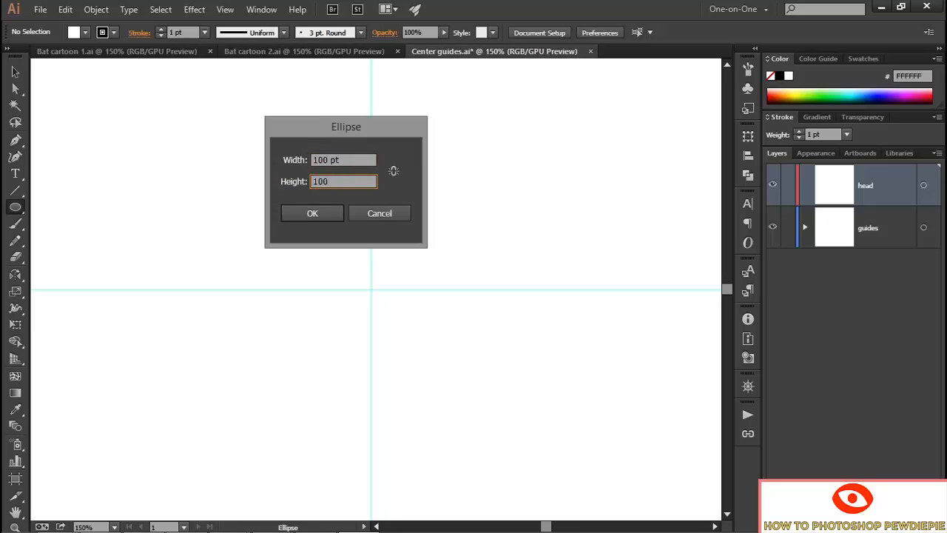
click(327, 214)
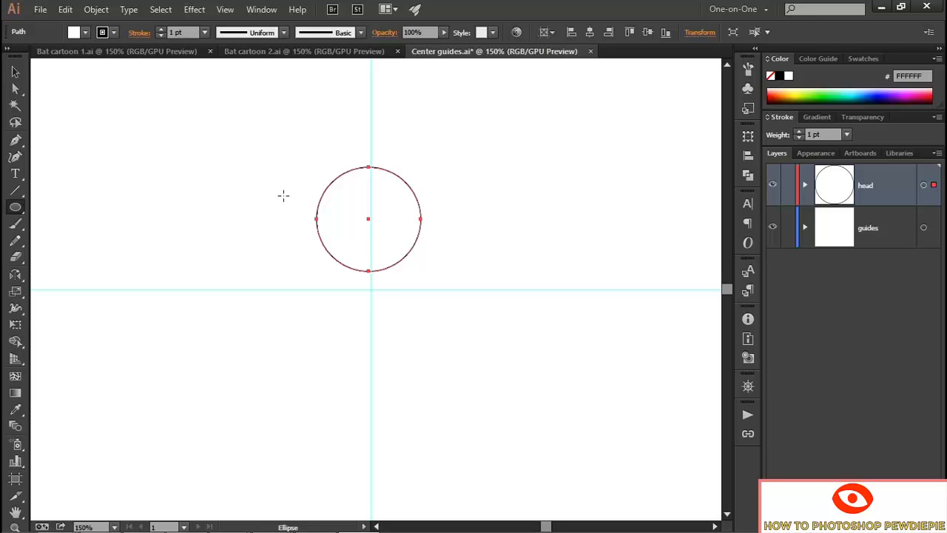
- Turn on Smart Guides and snap the circle's bottom anchor to the intersection of the two center guides
key(ctrl)
click(224, 9)
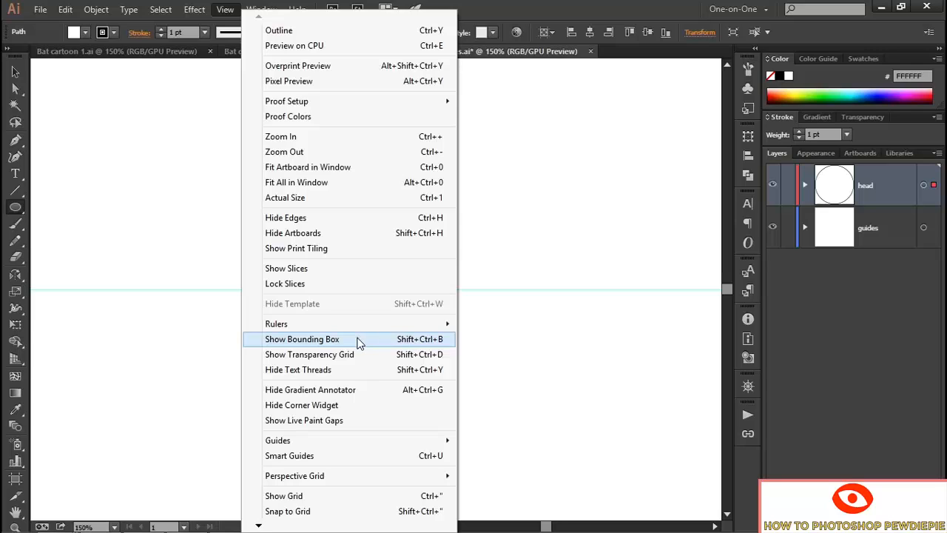
click(328, 458)
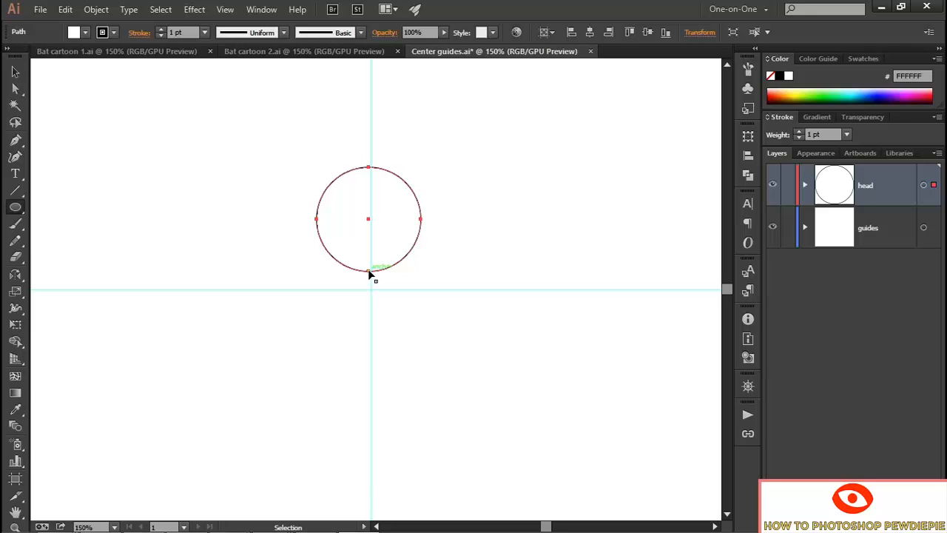
drag(369, 271, 370, 288)
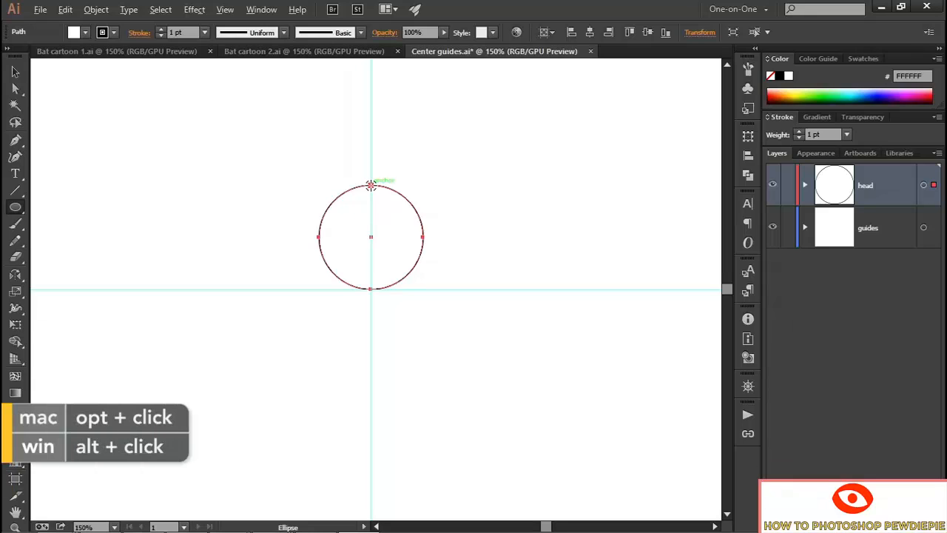
- Create a 52 pt circle centered on the large circle's top anchor, with width and height linked
alt+click(371, 184)
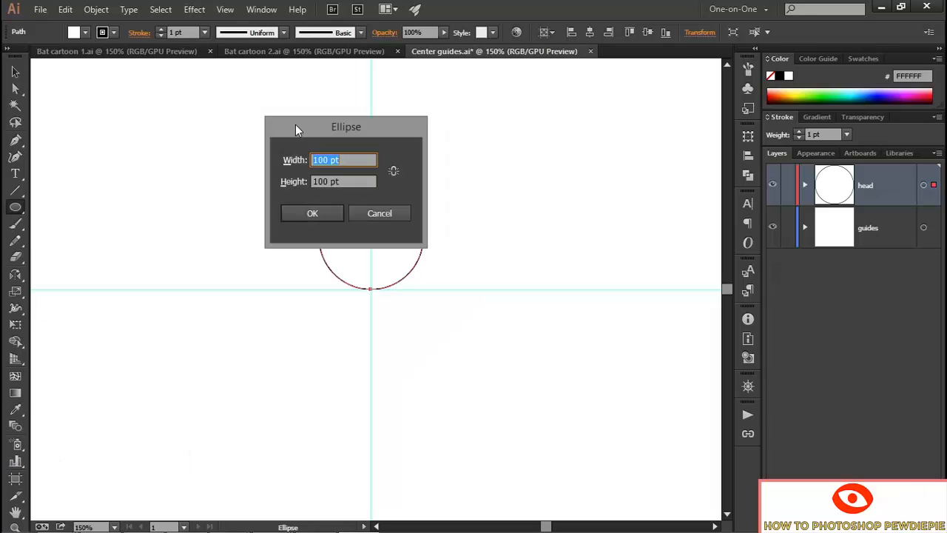
drag(296, 127, 489, 122)
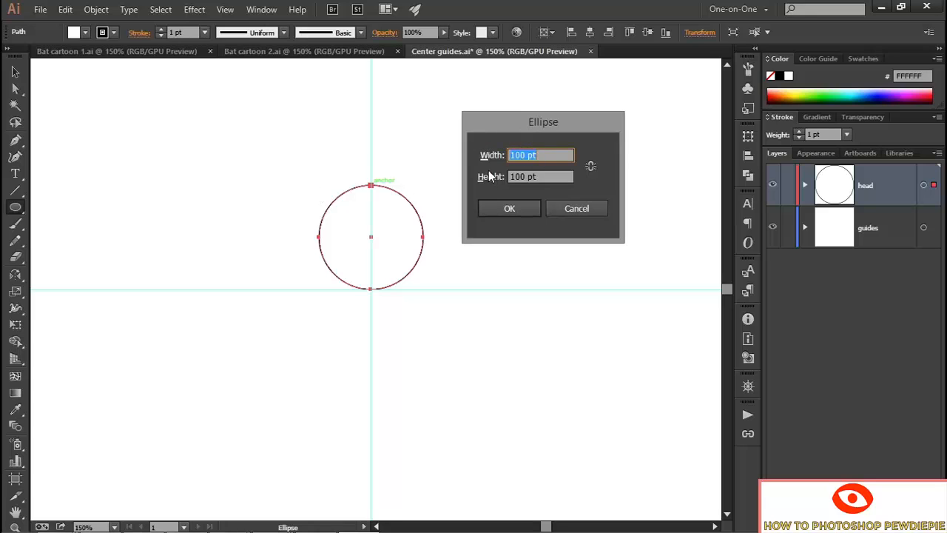
click(591, 167)
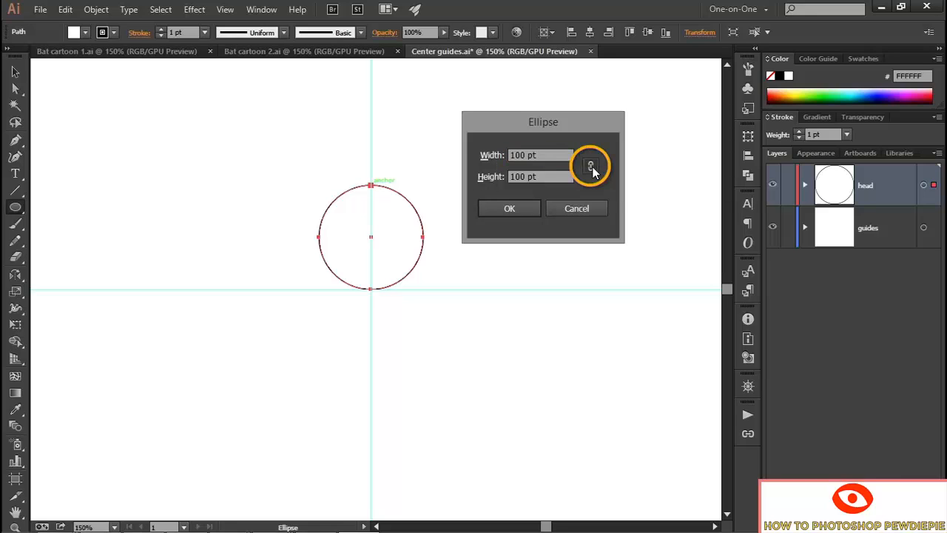
click(553, 156)
text(52)
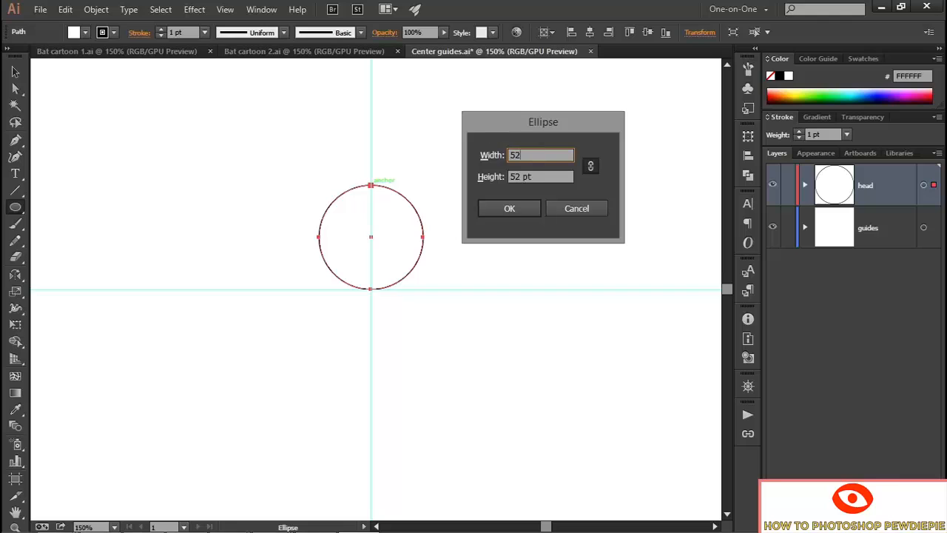
click(509, 208)
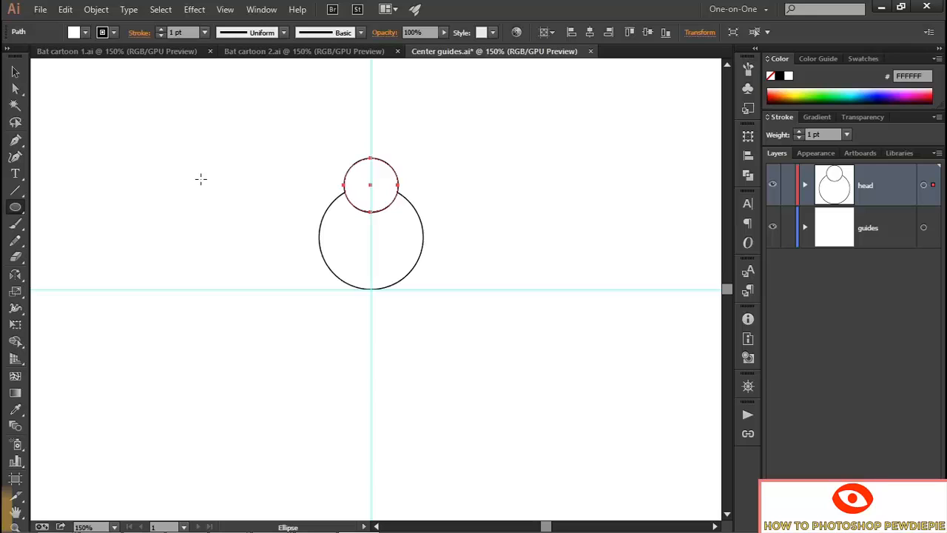
- Move the 52 pt circle down 10 pt and check the Keyboard Increment in the General preferences
key(shift+Down)
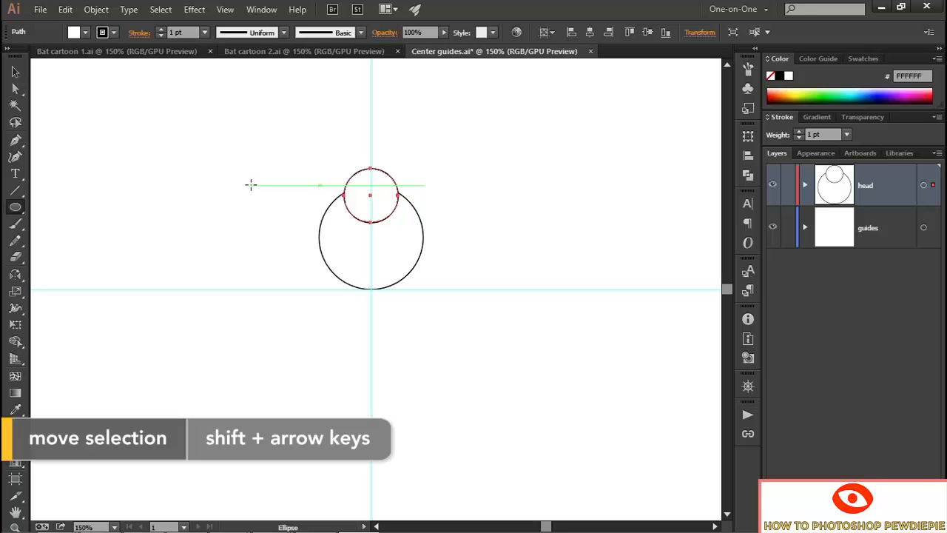
key(v)
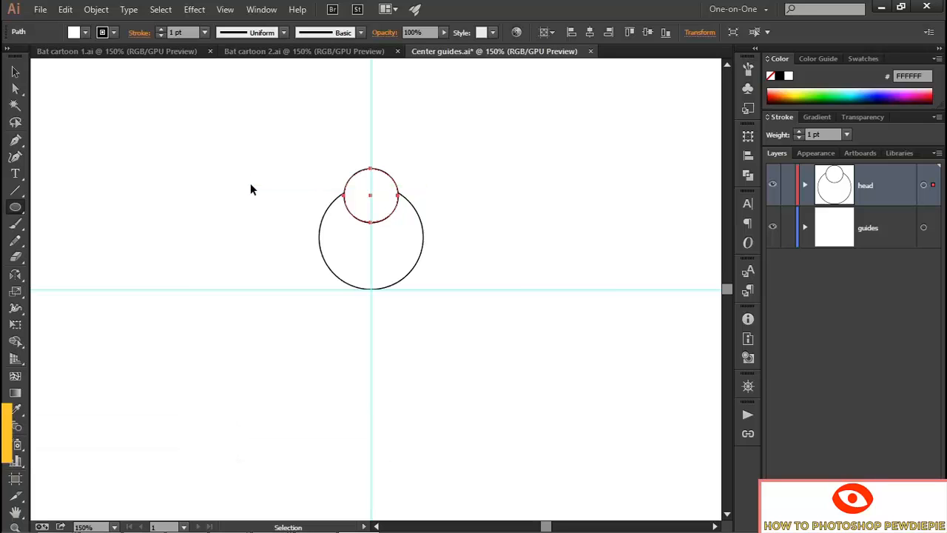
key(ctrl+k)
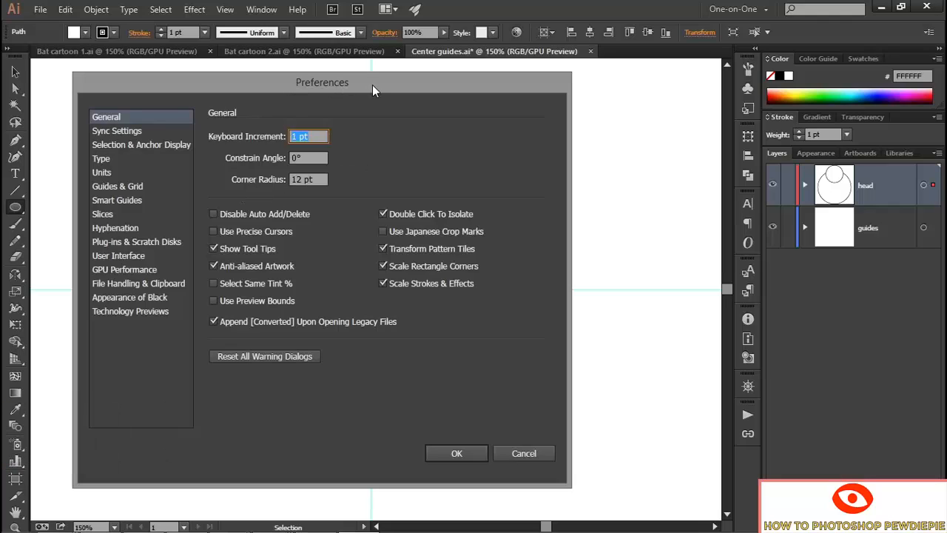
click(313, 137)
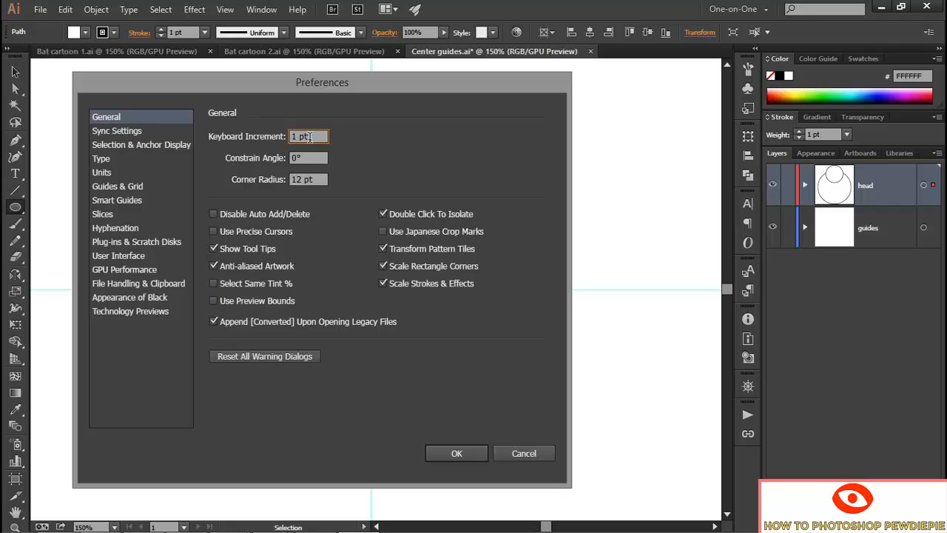
click(479, 453)
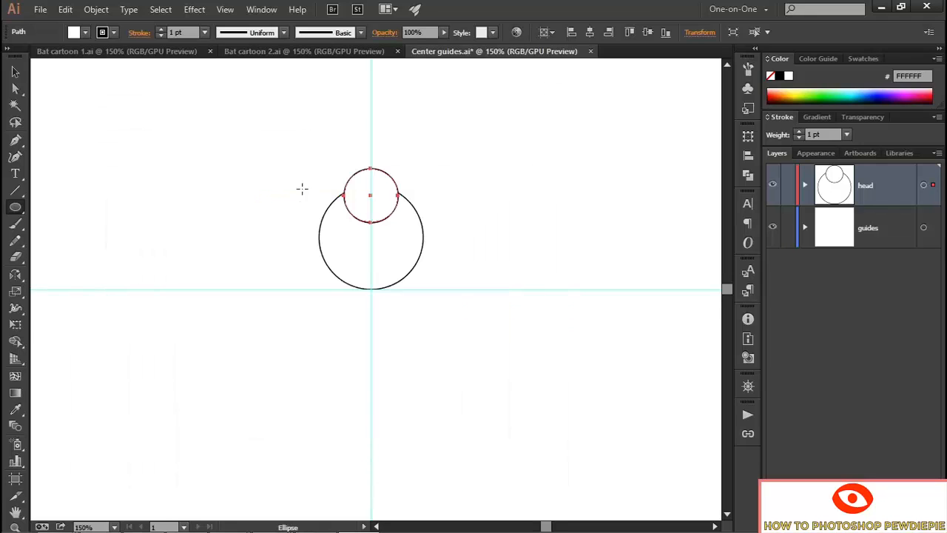
- Create an ellipse 25 pt wide and 15 pt high, proportions unlinked, inside the large circle just below the small circle
key(ctrl+plus)
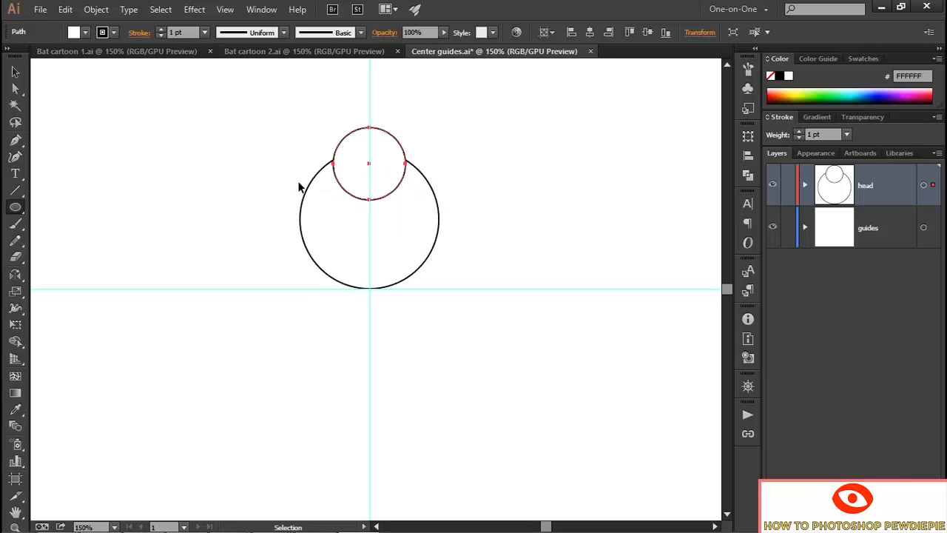
key(ctrl+plus)
key(ctrl+plus)
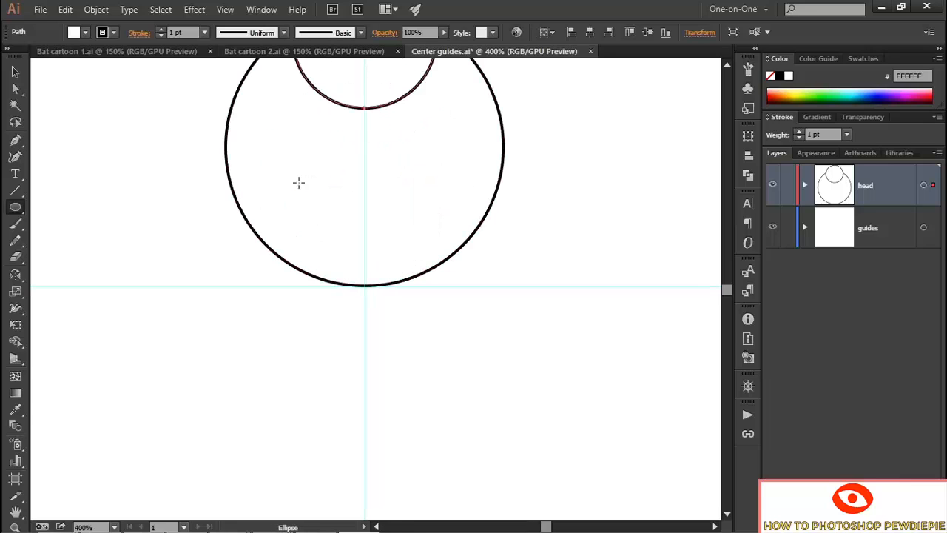
scroll(273, 202, up, 5)
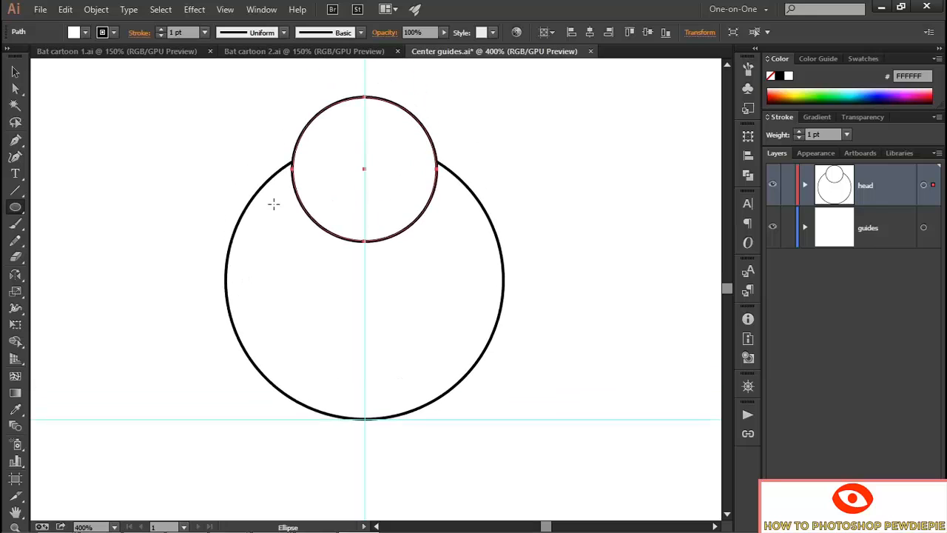
click(387, 258)
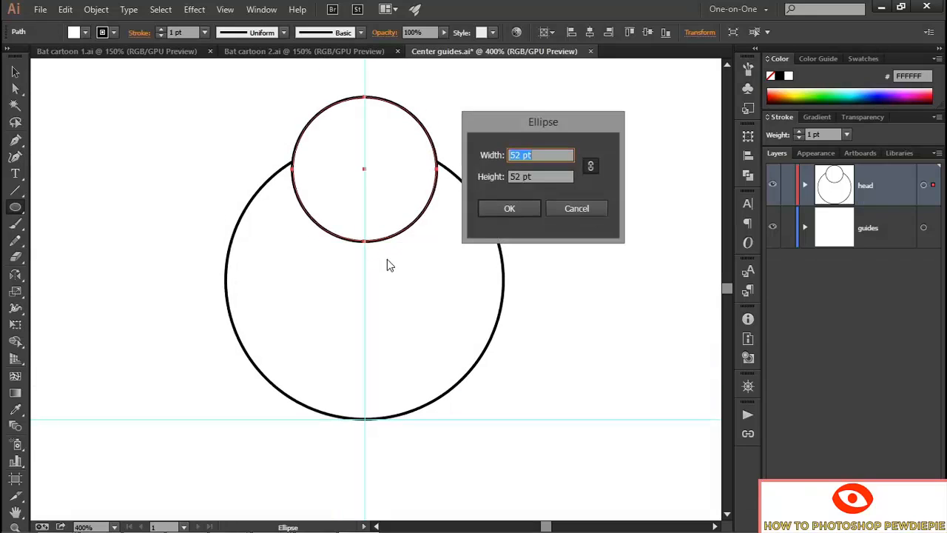
click(590, 167)
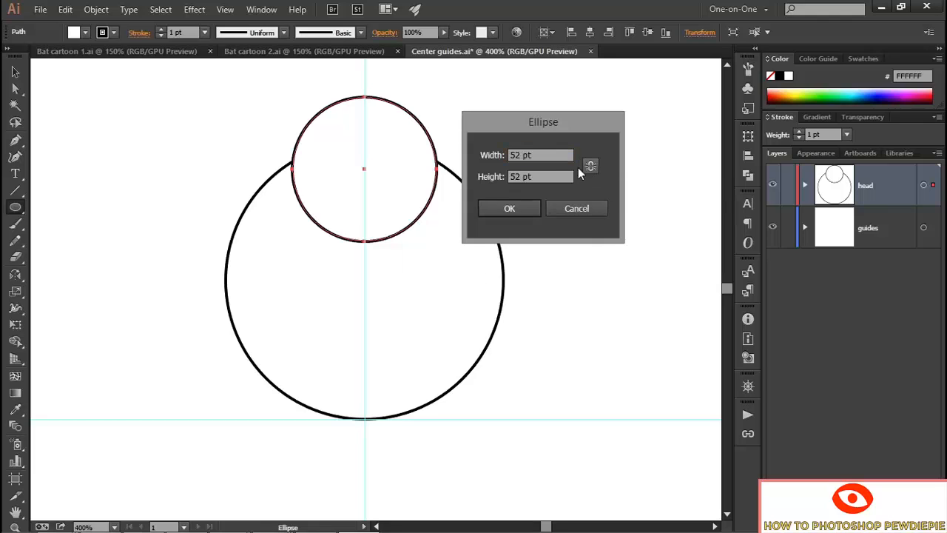
drag(553, 154, 502, 157)
text(25)
key(Tab)
text(15)
key(Tab)
click(525, 212)
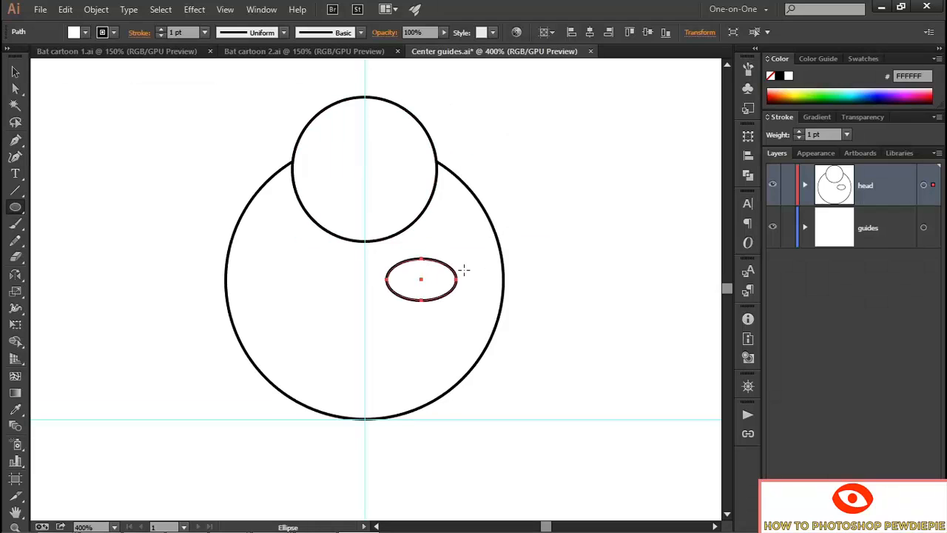
- Snap the small ellipse's left anchor to the bottom anchor of the 52 pt circle
key(v)
drag(387, 285, 364, 244)
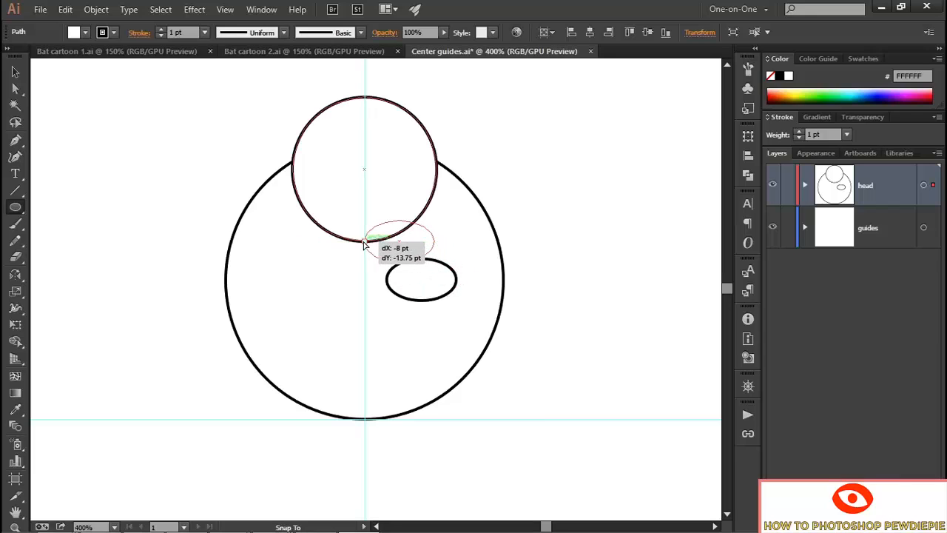
drag(364, 244, 364, 242)
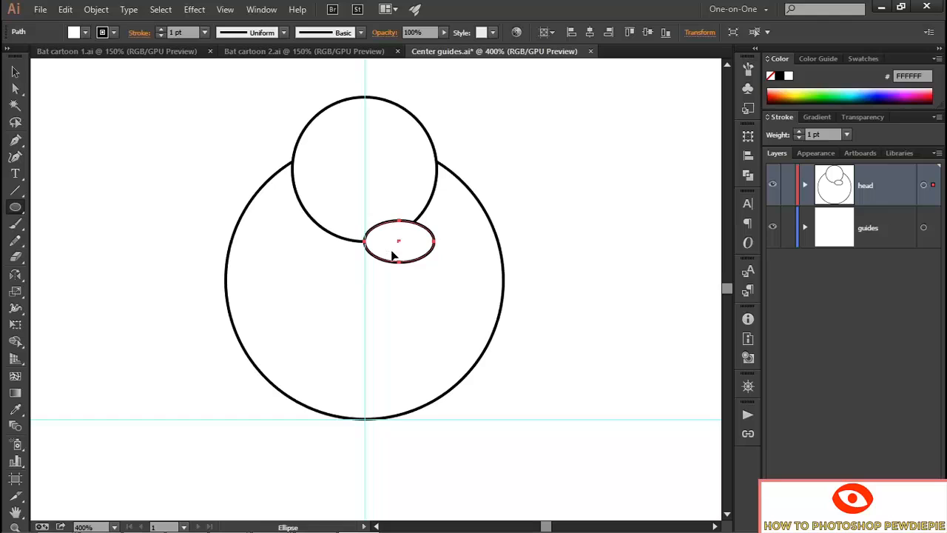
- Duplicate the small ellipse 7.5 pt straight down so that the copy's center snaps to the original's bottom anchor
key(ctrl)
drag(399, 246, 399, 265)
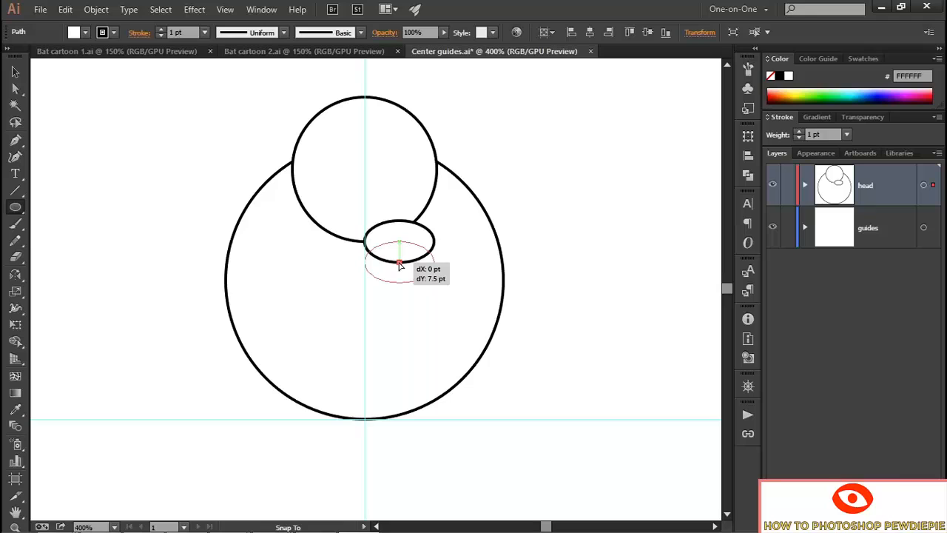
drag(399, 265, 400, 266)
key(alt)
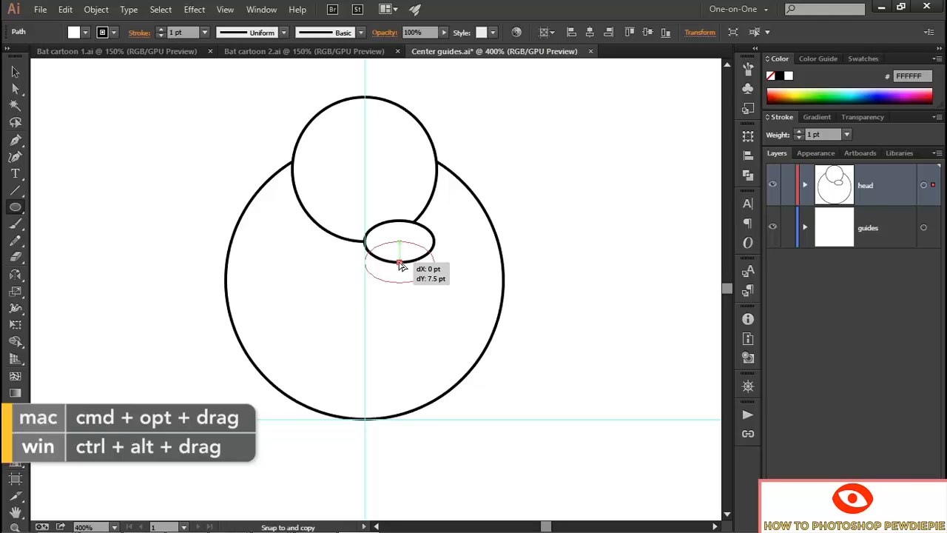
drag(400, 265, 399, 265)
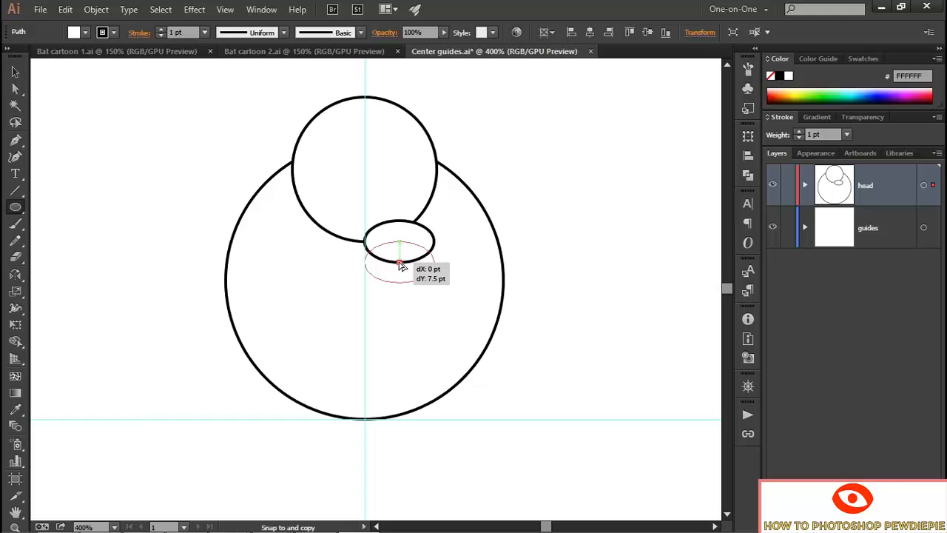
drag(399, 265, 399, 265)
drag(399, 265, 399, 265)
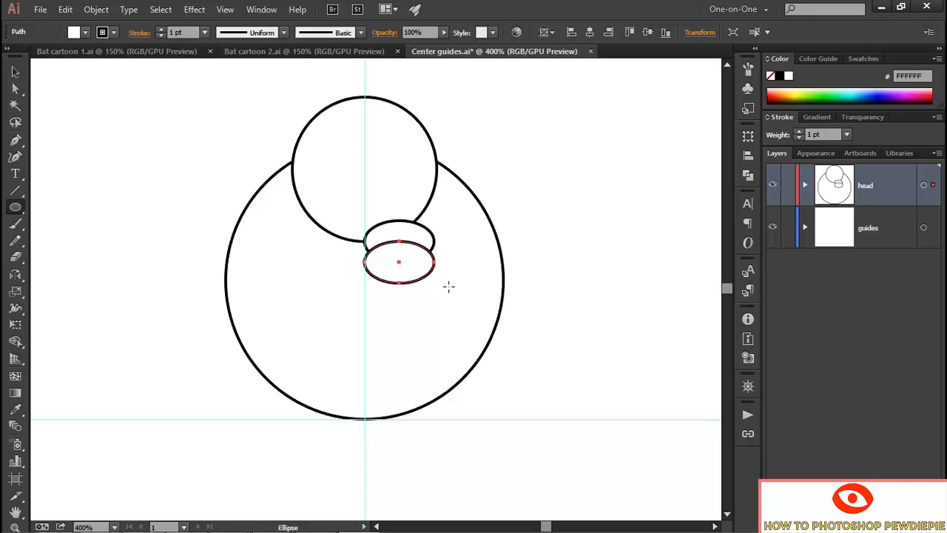
- Select both small ellipses, reduce them to their overlap with Pathfinder Intersect, and move the eye shape 10 pt down and 10 pt right
key(v)
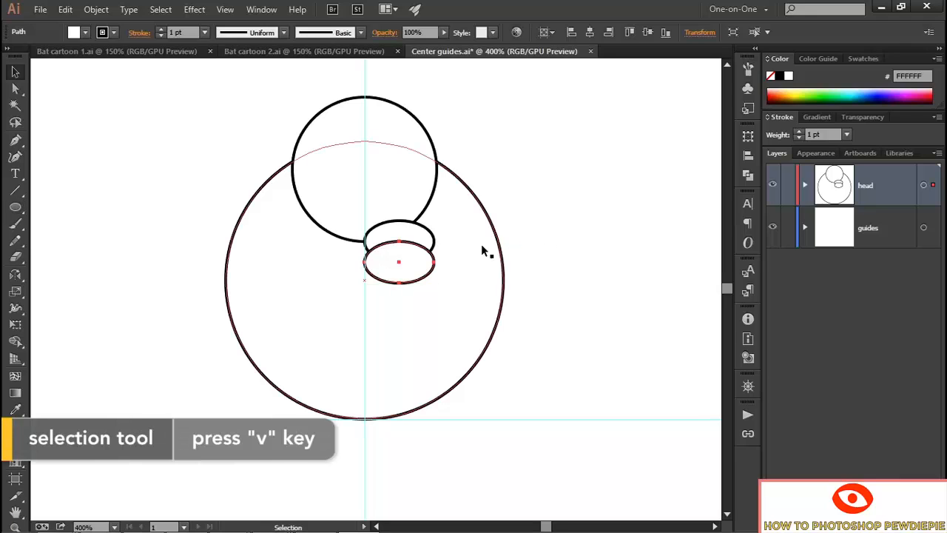
shift+click(434, 237)
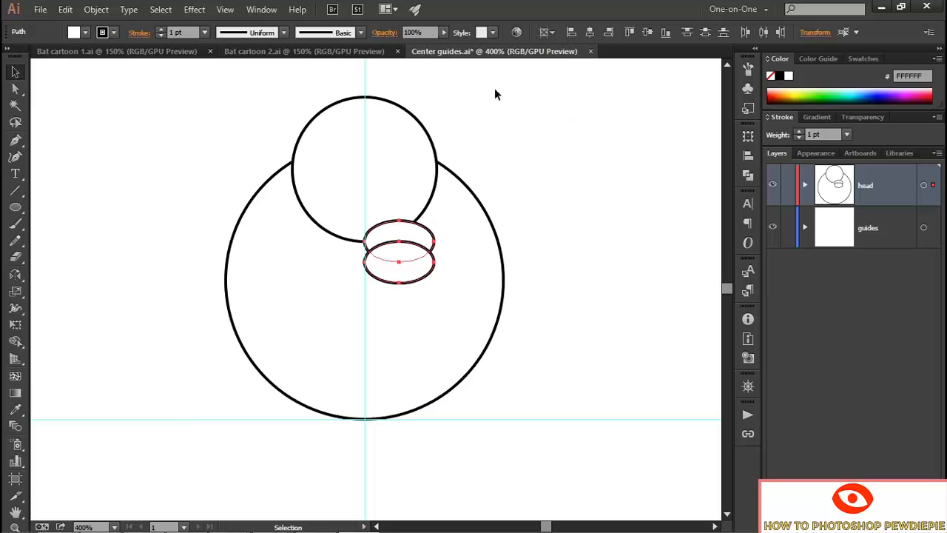
click(271, 12)
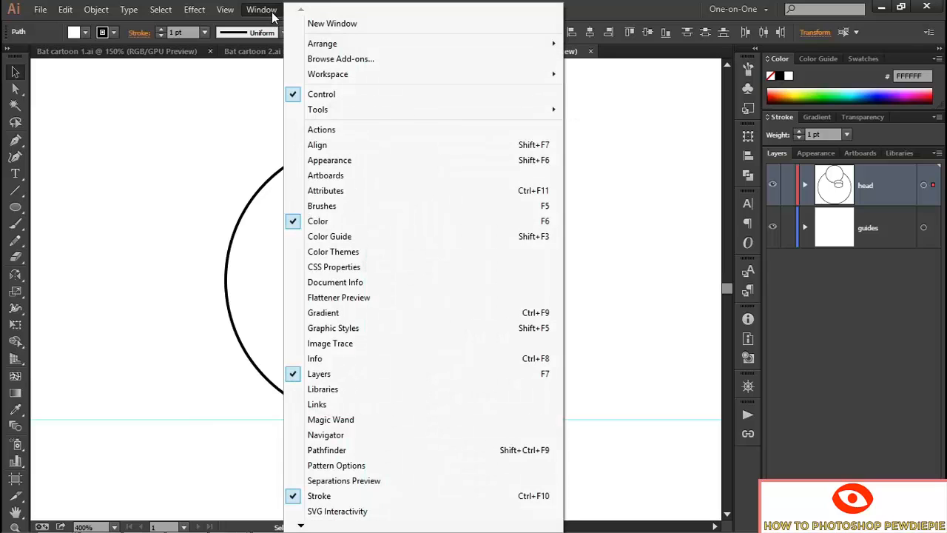
click(368, 451)
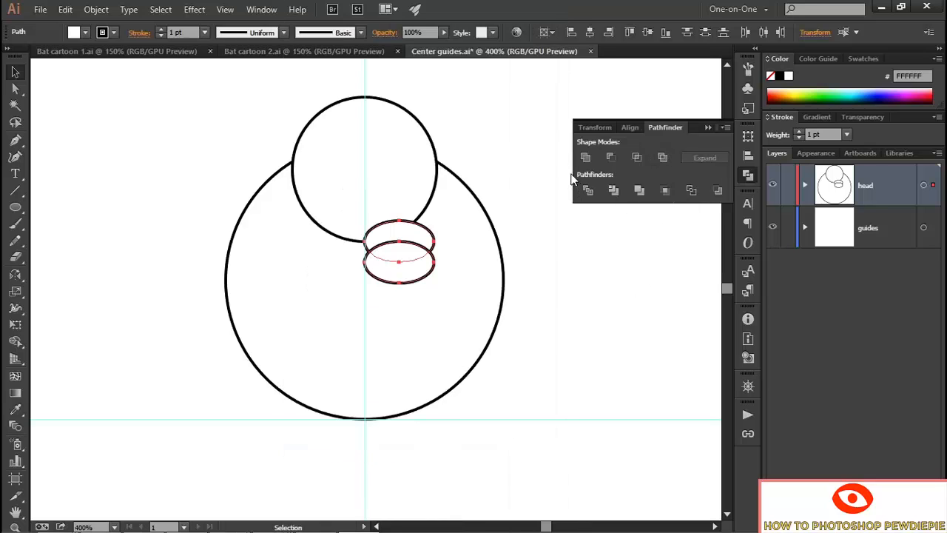
click(637, 158)
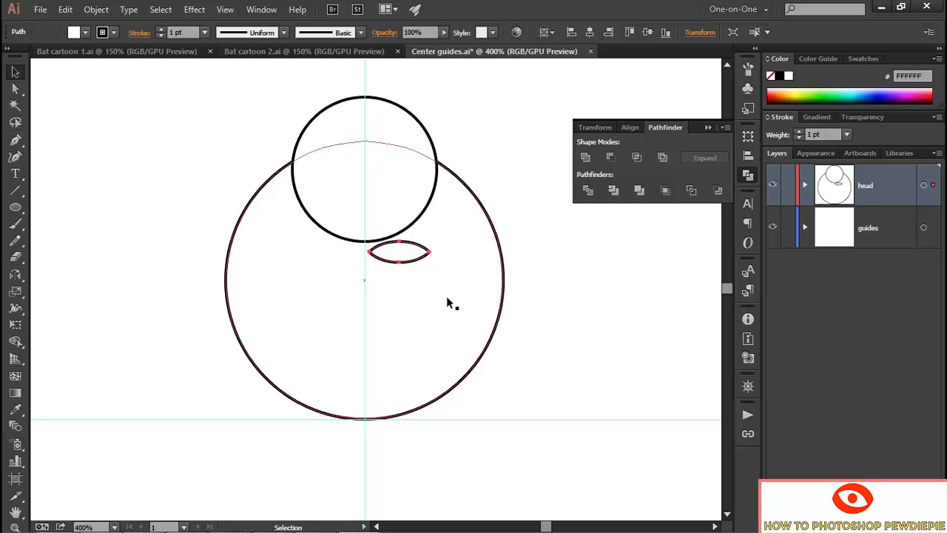
key(shift+Down)
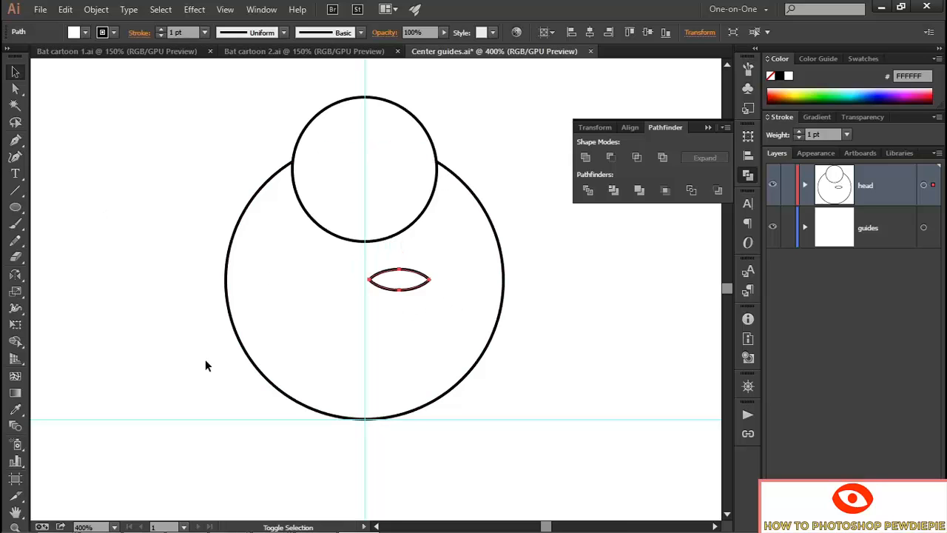
key(shift+Right)
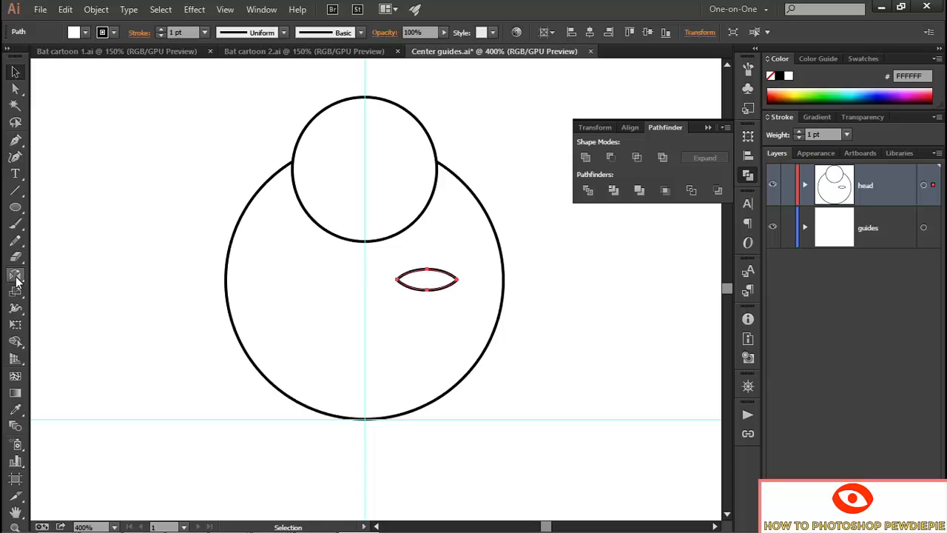
- Rotate the eye shape 20° around its center
drag(16, 278, 74, 276)
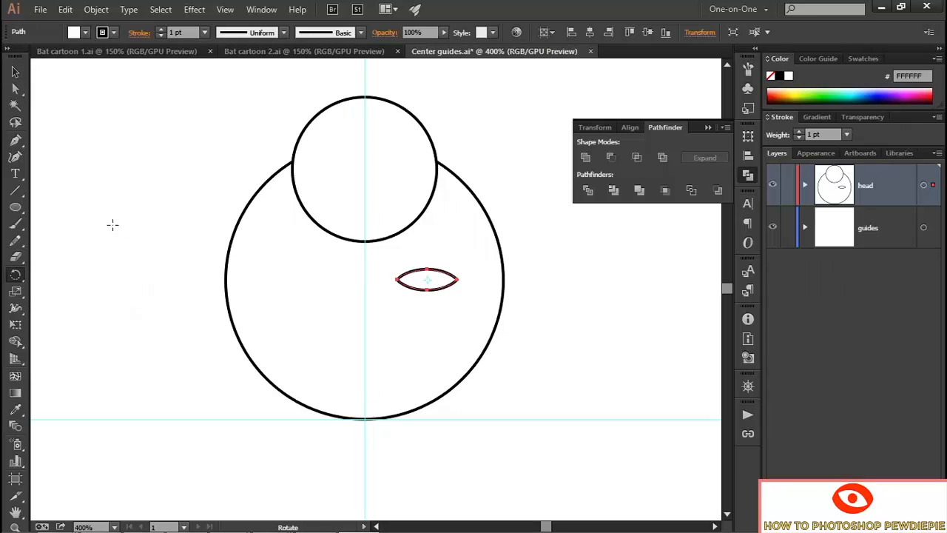
key(Return)
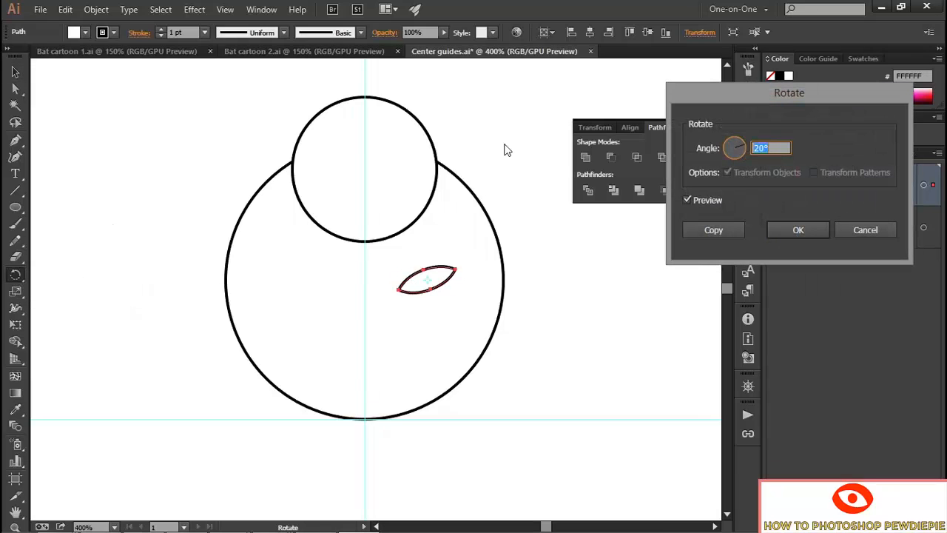
click(773, 148)
click(776, 232)
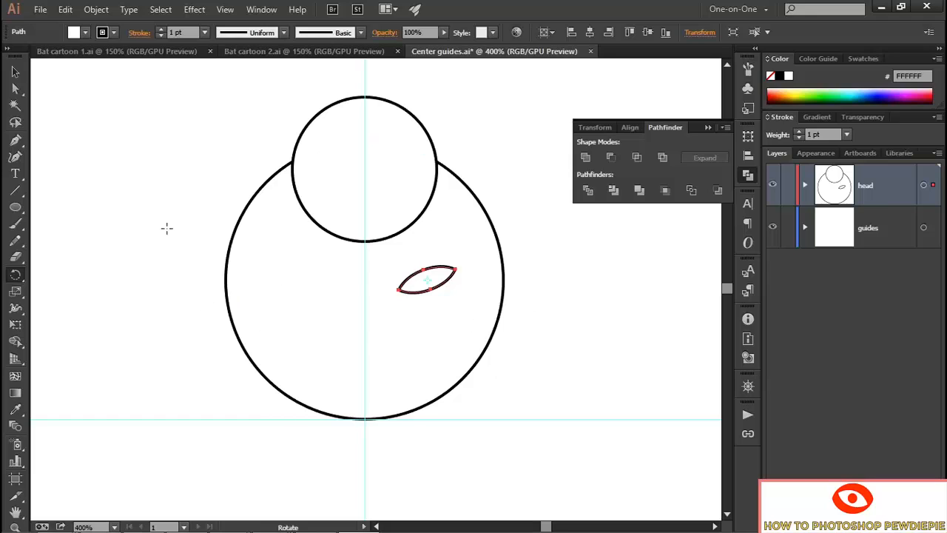
- Reflect a copy of the eye across the vertical center guide to make the opposite eye
drag(18, 280, 65, 294)
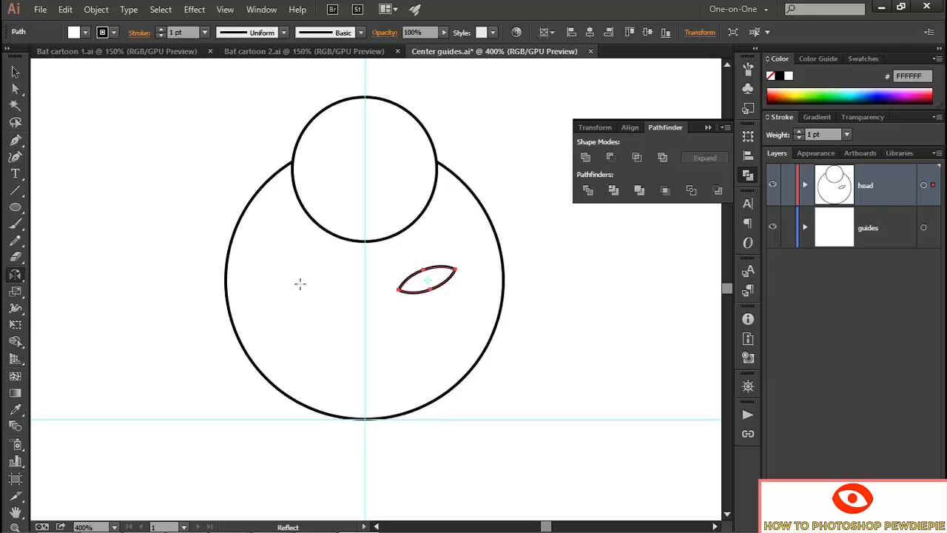
alt+click(365, 290)
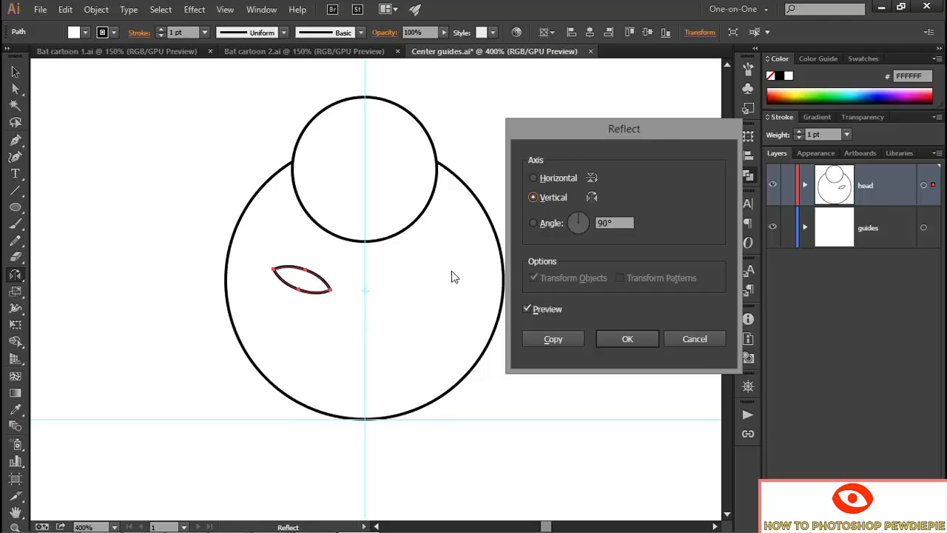
click(535, 341)
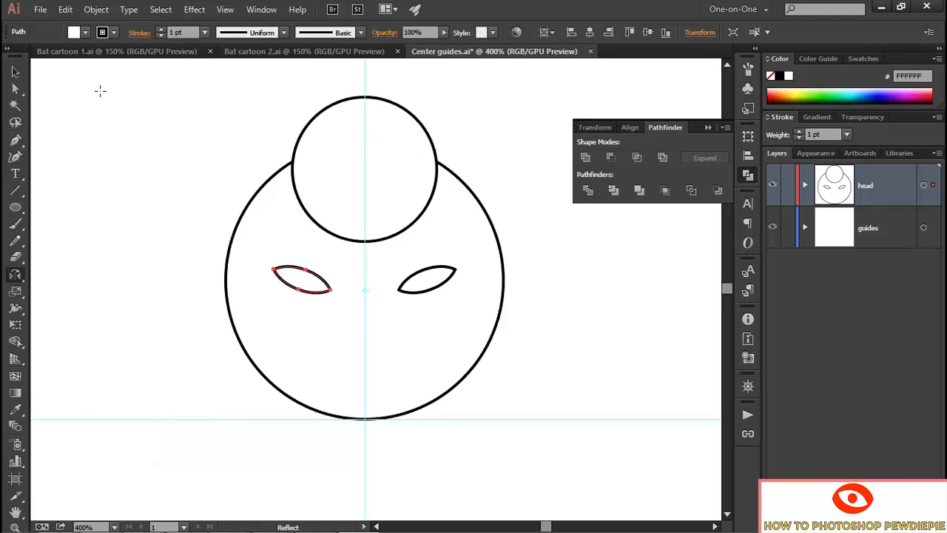
- Select both head circles and both eyes, and give them a black fill with no stroke
key(v)
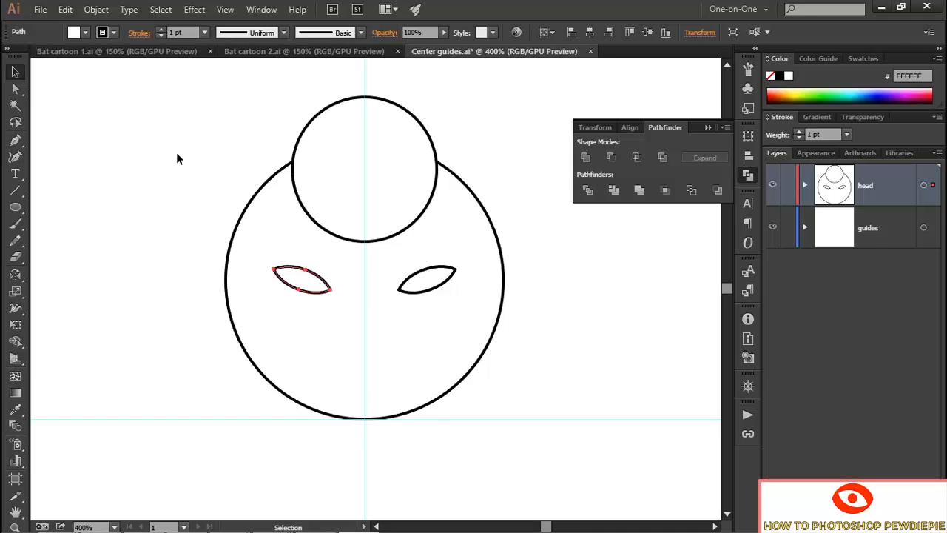
drag(178, 156, 524, 334)
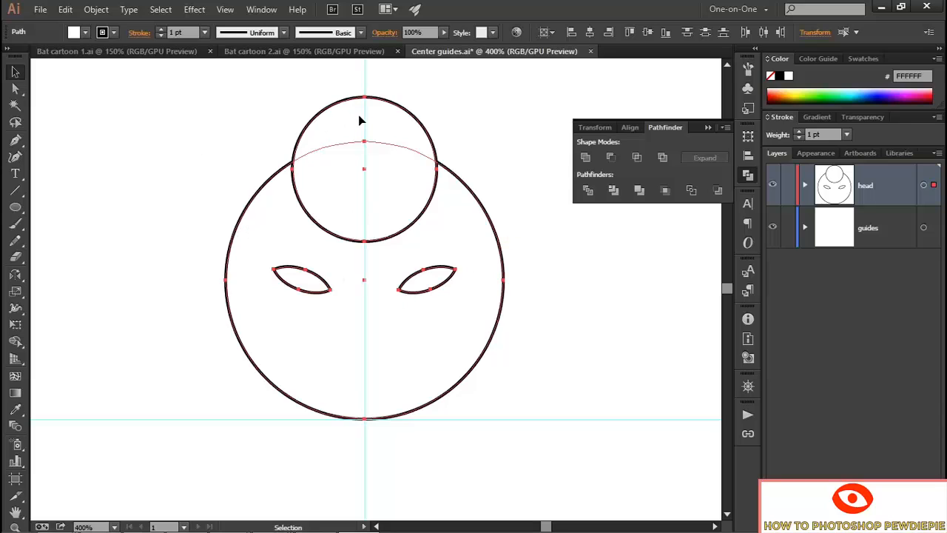
click(226, 10)
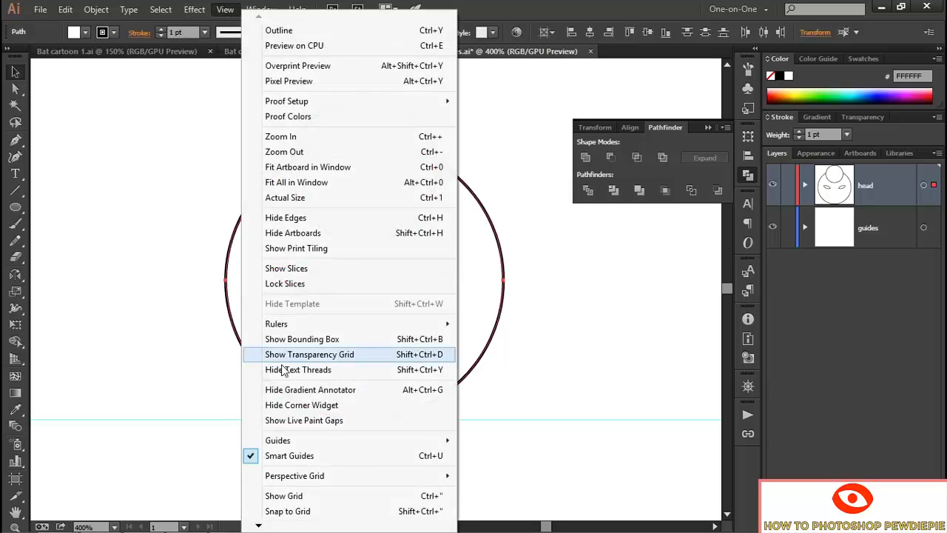
mouse_move(345, 441)
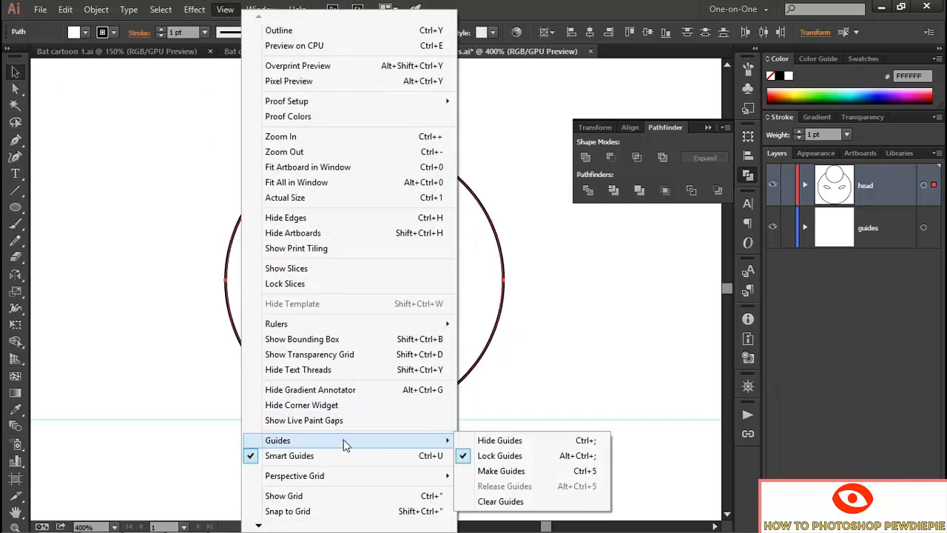
click(538, 456)
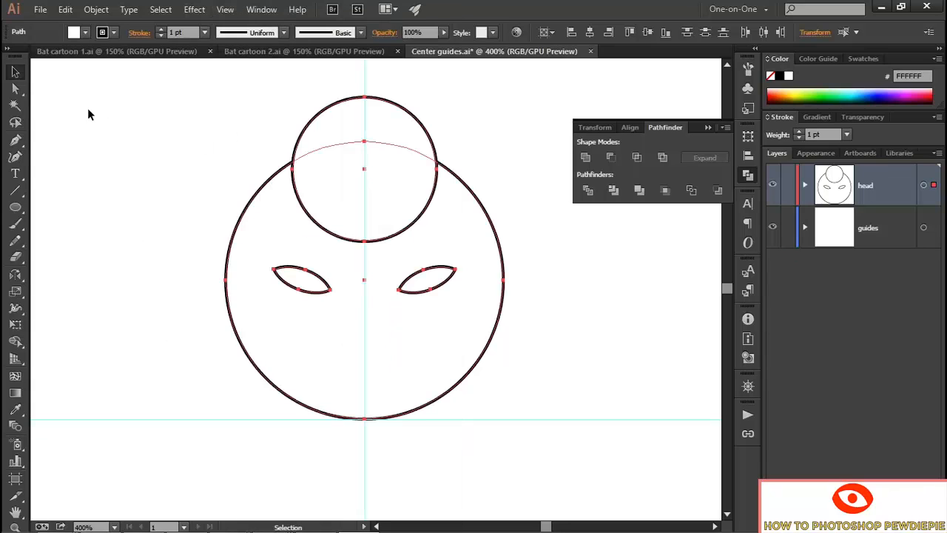
click(75, 33)
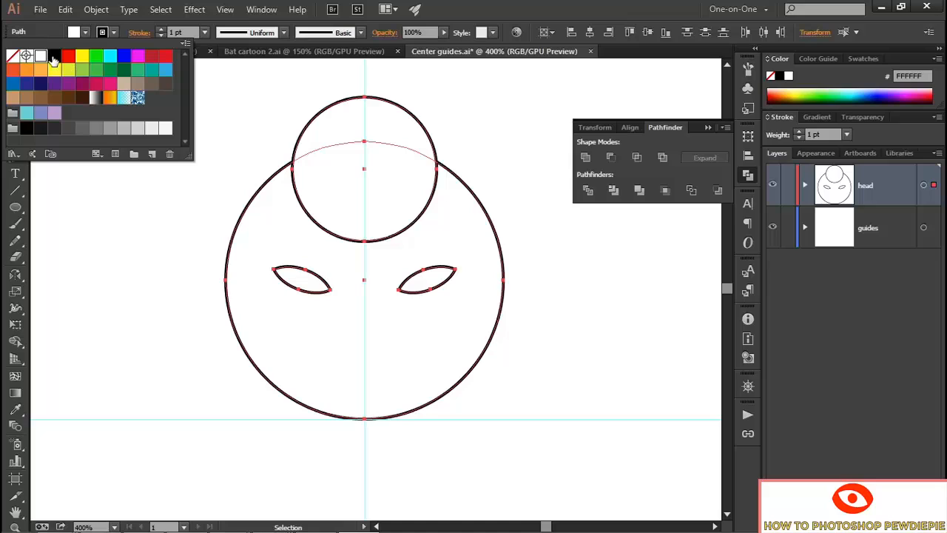
click(54, 57)
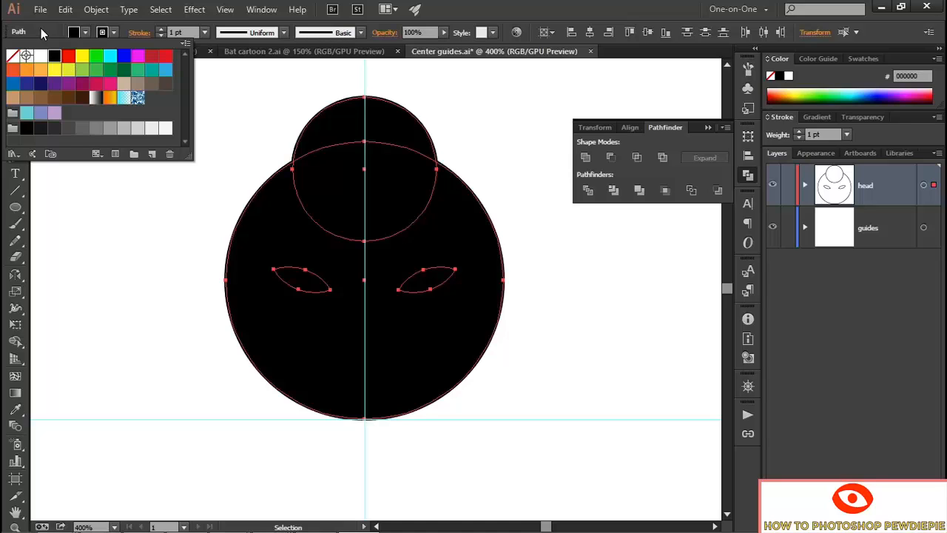
click(104, 32)
click(105, 33)
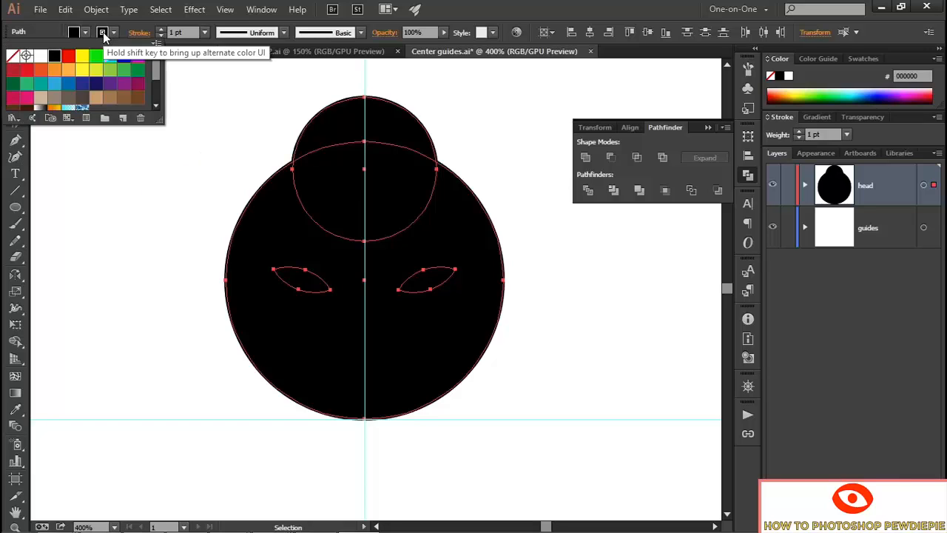
click(12, 59)
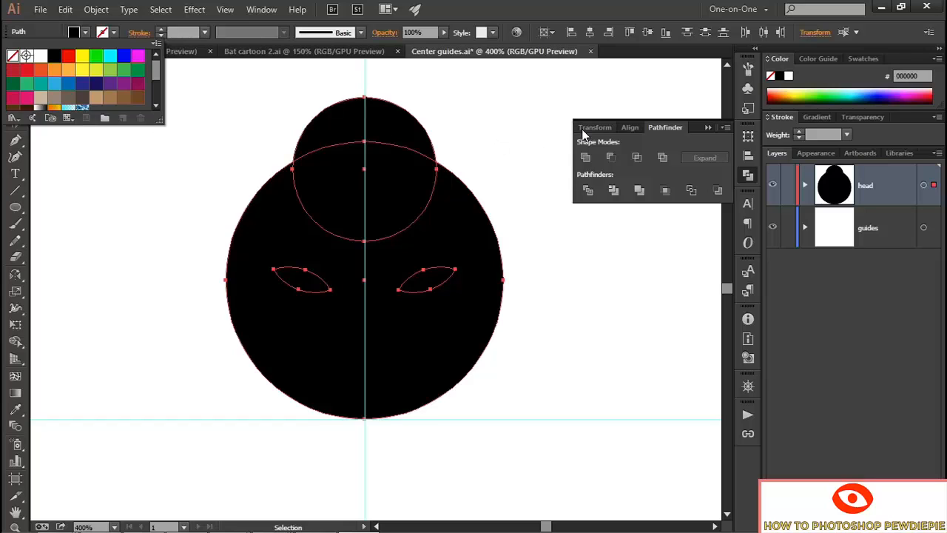
- Subtract the small circle and both eyes from the large circle with Pathfinder Minus Front
click(611, 158)
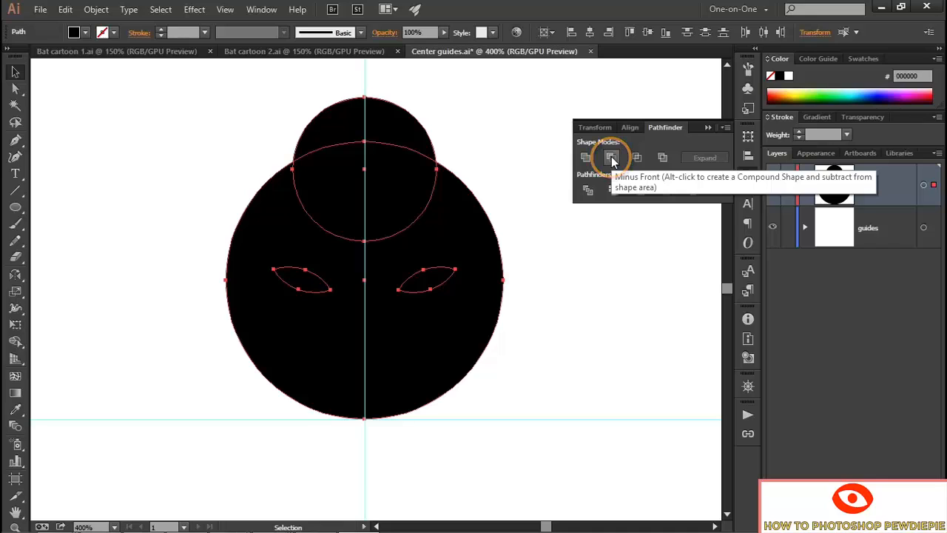
click(611, 156)
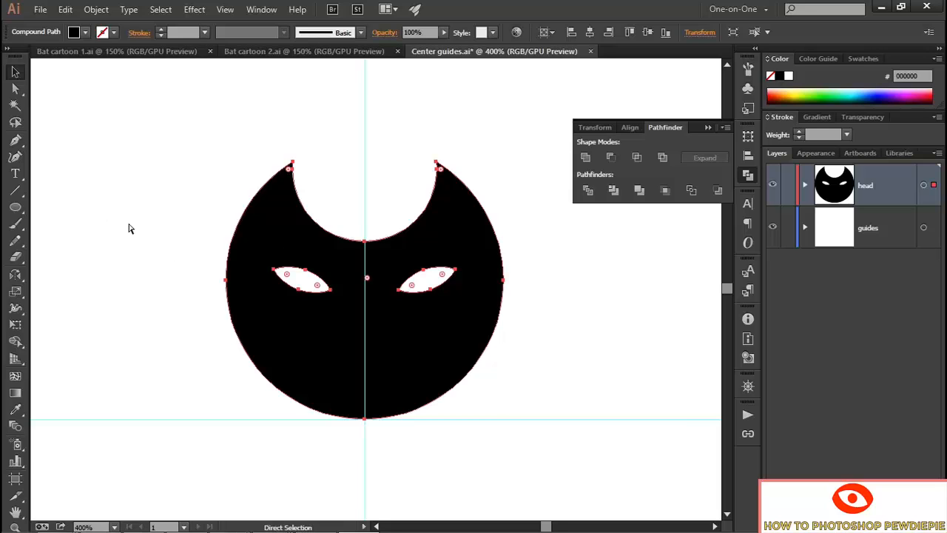
- Review the finished bats in Bat cartoon 1.ai and Bat cartoon 2.ai, and their use in Vector bats.psd in Photoshop
key(ctrl+Tab)
key(ctrl)
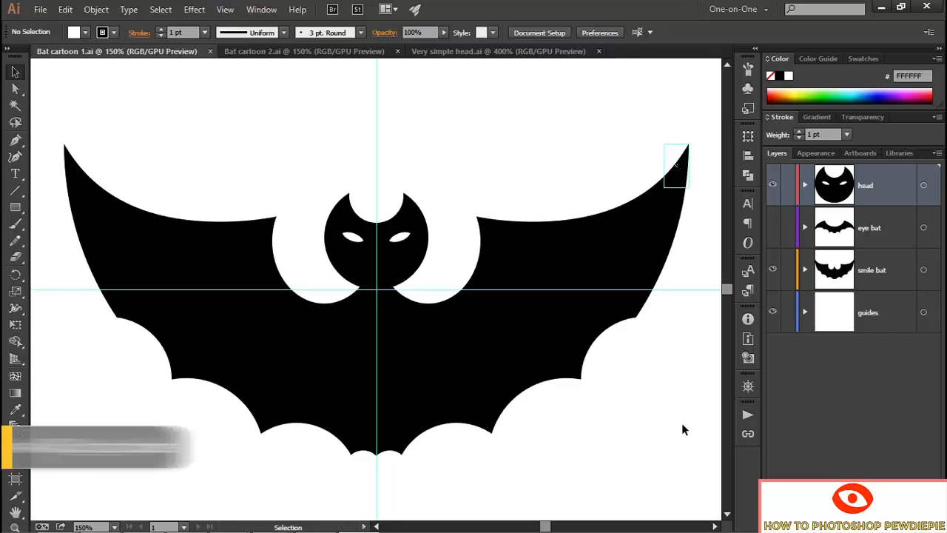
key(ctrl+Tab)
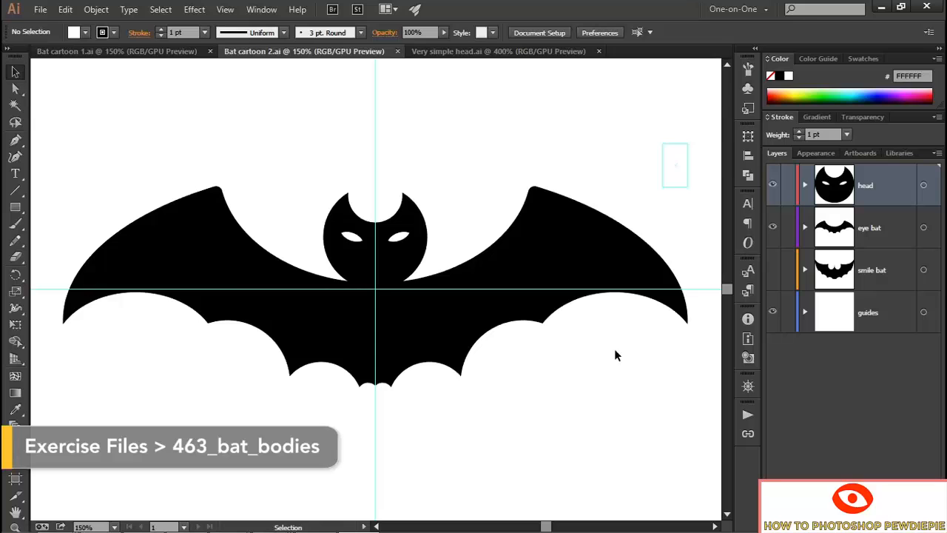
key(alt+Tab)
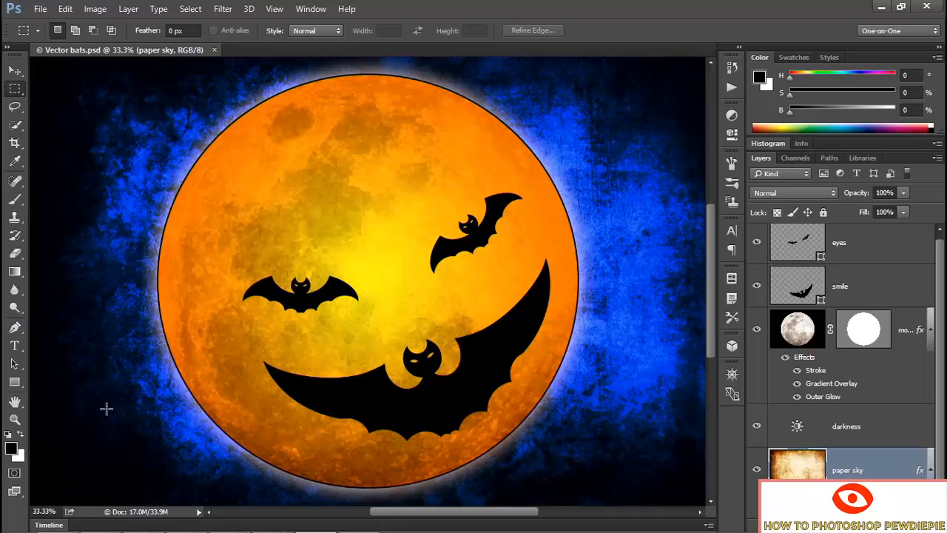
key(alt+Tab)
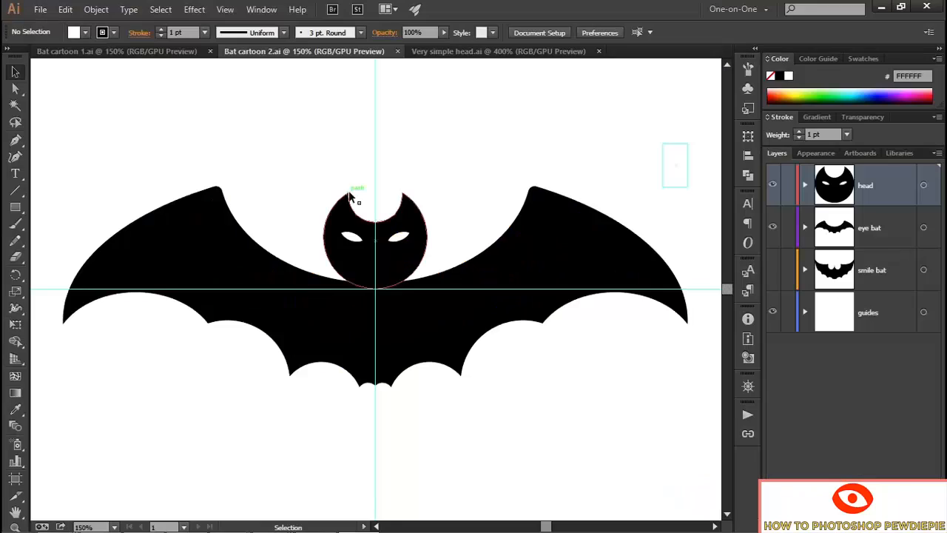
- Show the whole artboard of Very simple head.ai and compare it with the smile bat in Bat cartoon 1.ai
key(ctrl+F6)
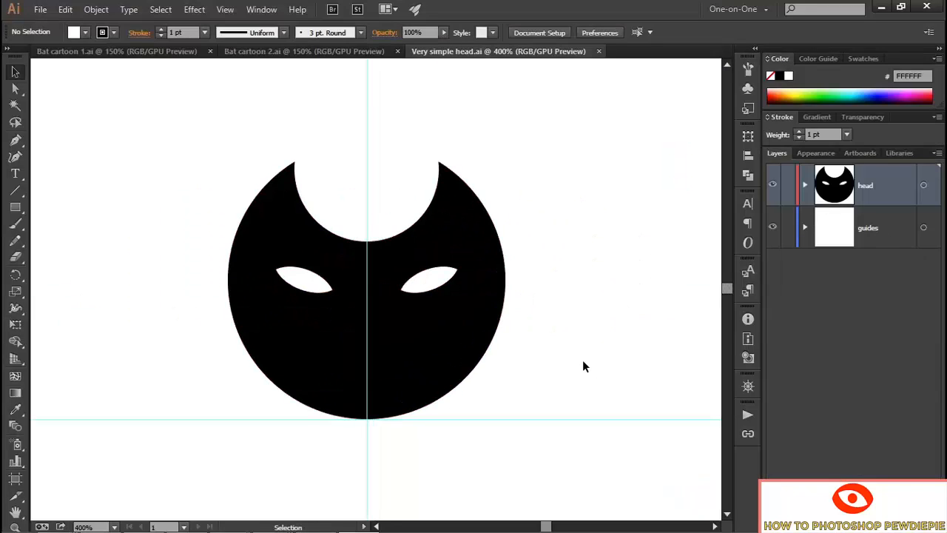
key(a)
key(ctrl+0)
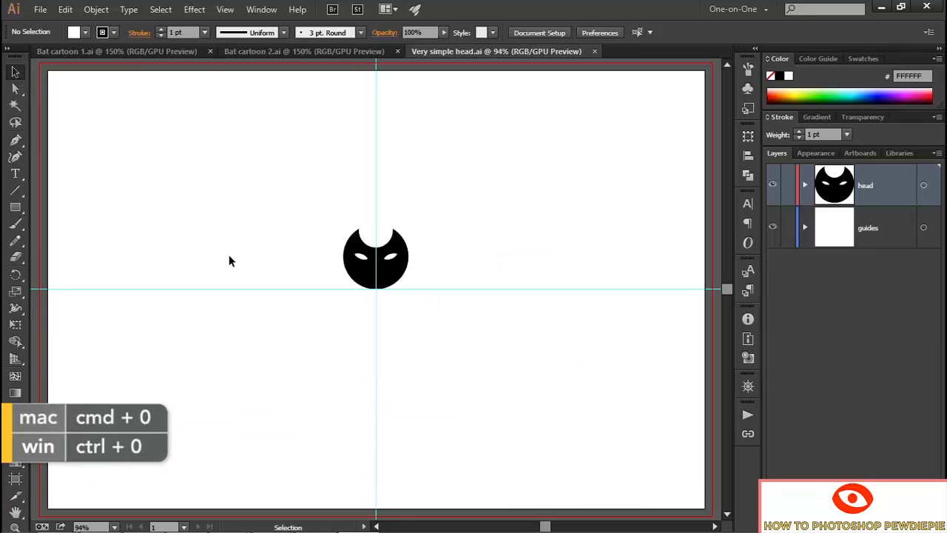
key(a)
key(ctrl+Tab)
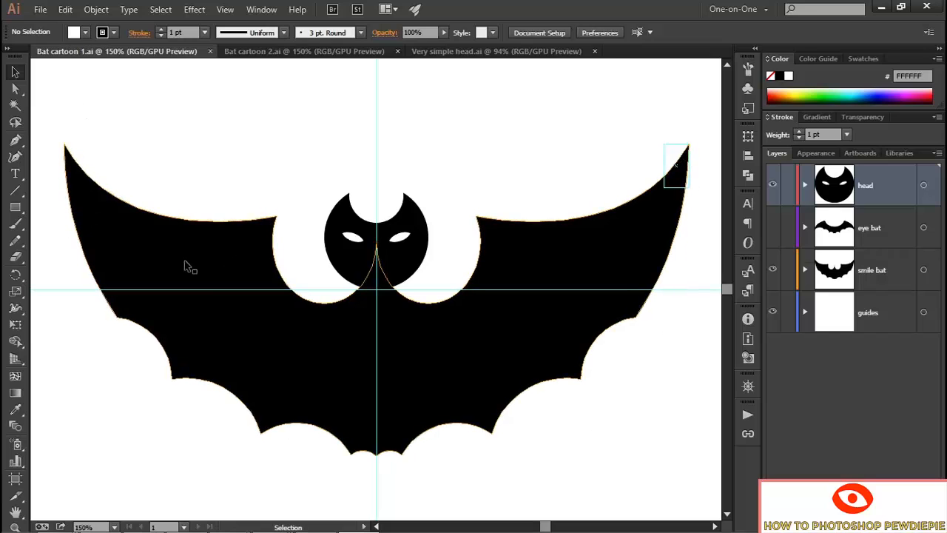
key(ctrl+Tab)
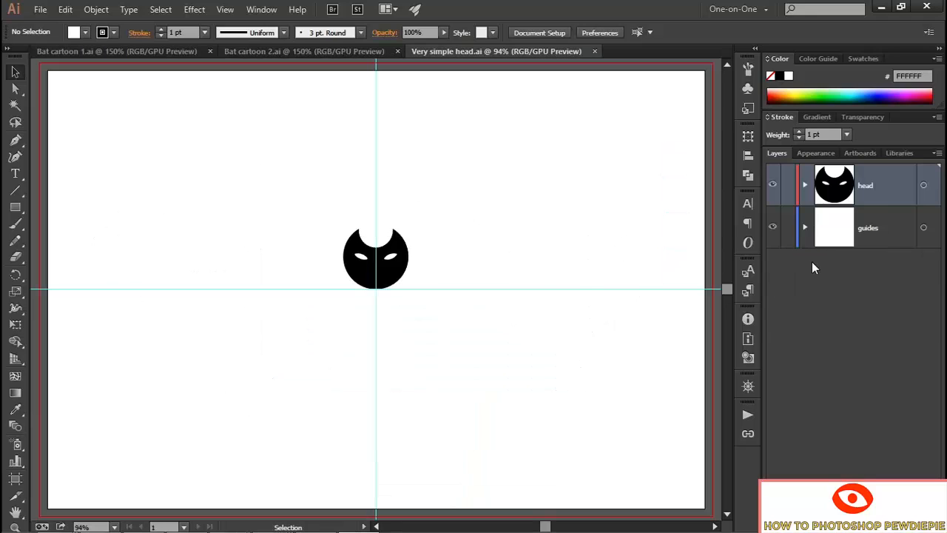
- Add a layer named smile bat with the color Gold directly above the guides layer
click(890, 224)
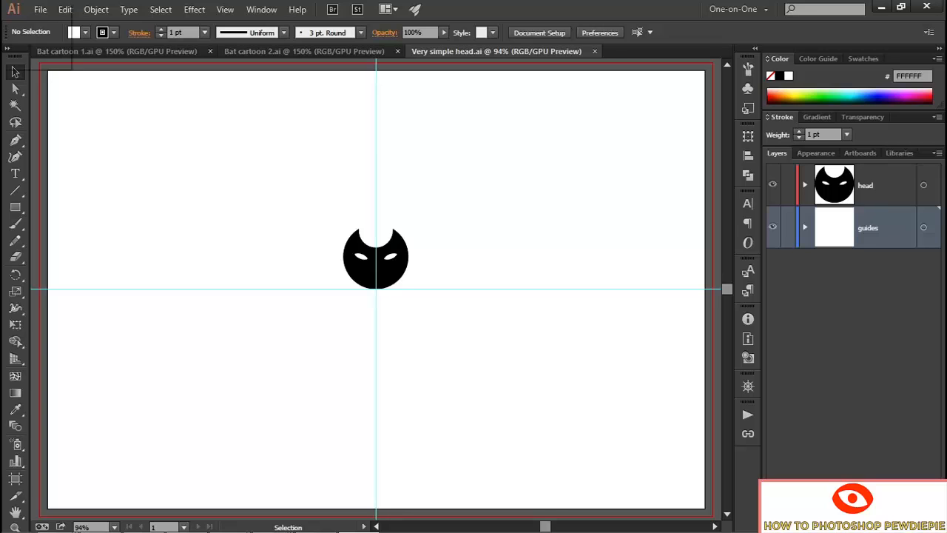
alt+click(916, 518)
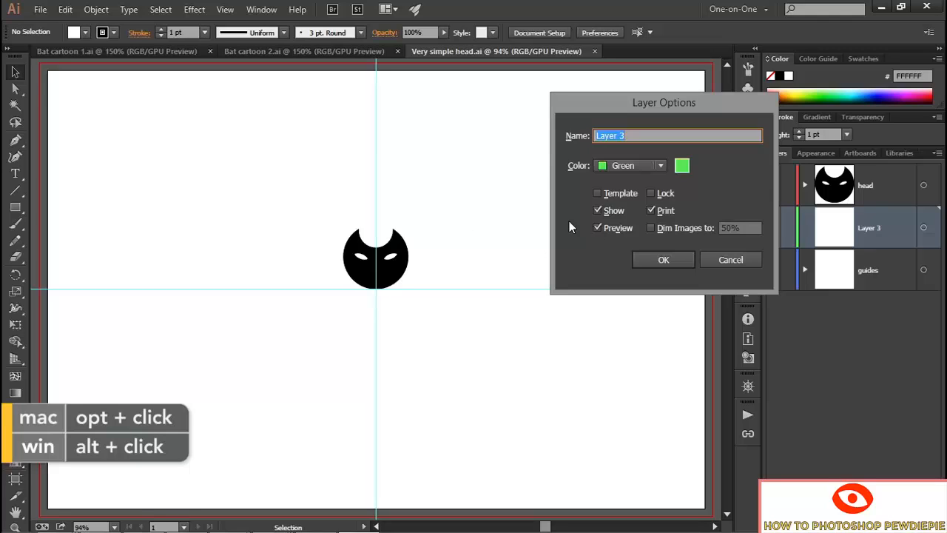
text(sm)
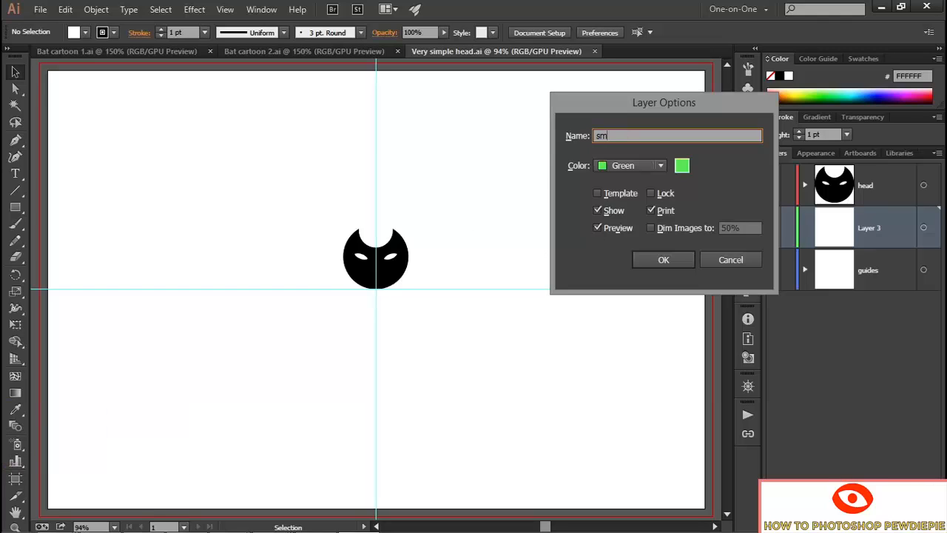
text(ile bat)
click(617, 165)
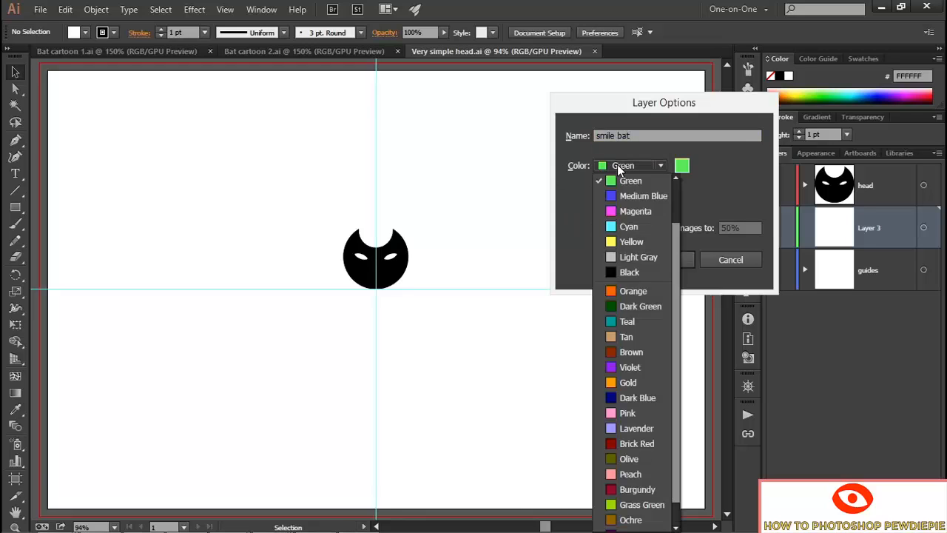
click(654, 383)
click(676, 260)
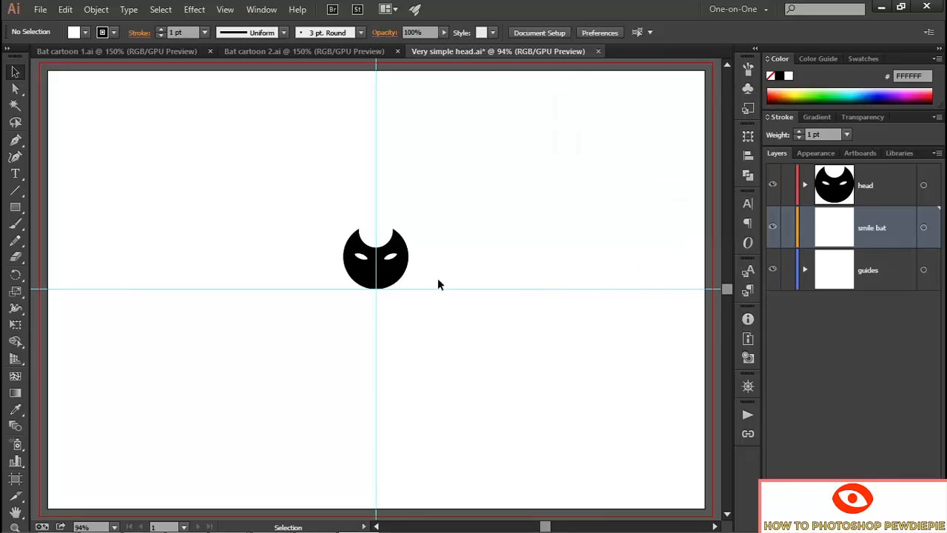
- Create a circle 600 pt wide and 600 pt high on the smile bat layer with the Ellipse tool
click(15, 208)
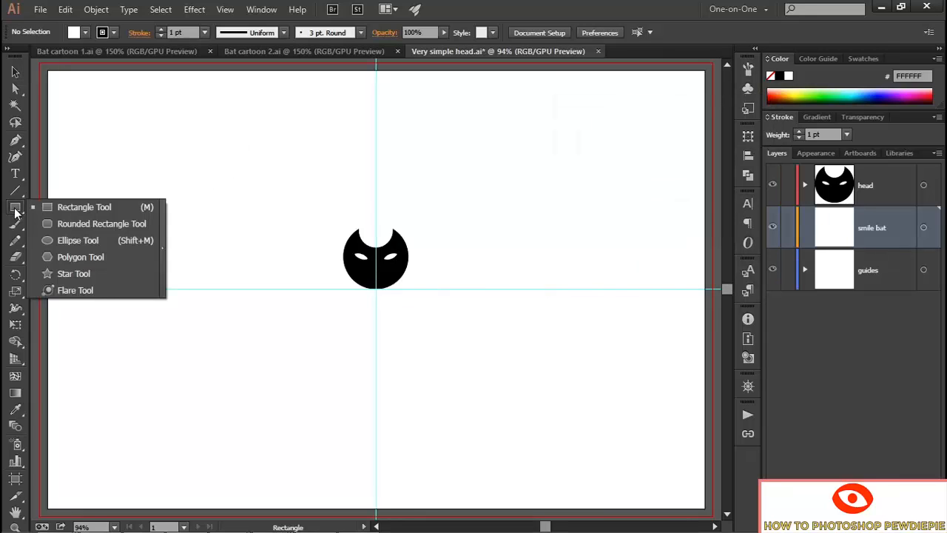
click(110, 237)
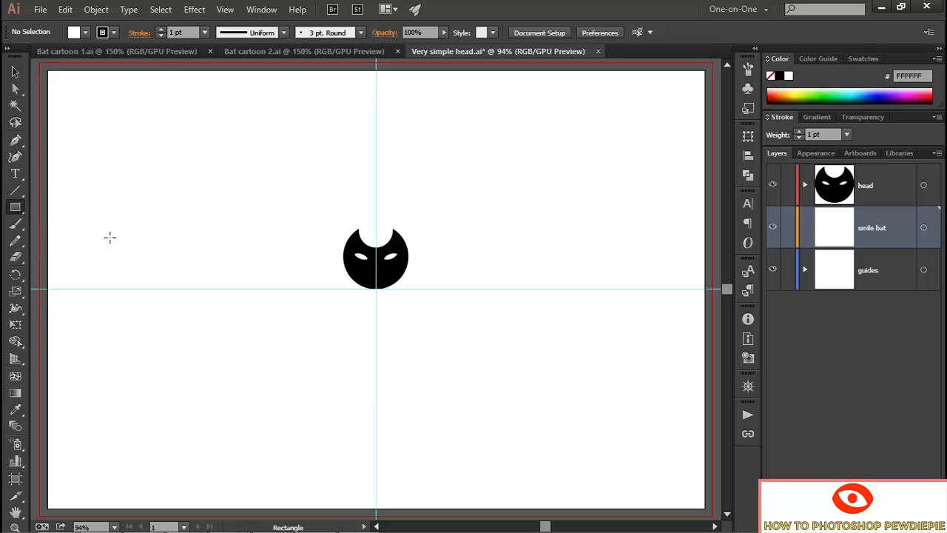
click(155, 112)
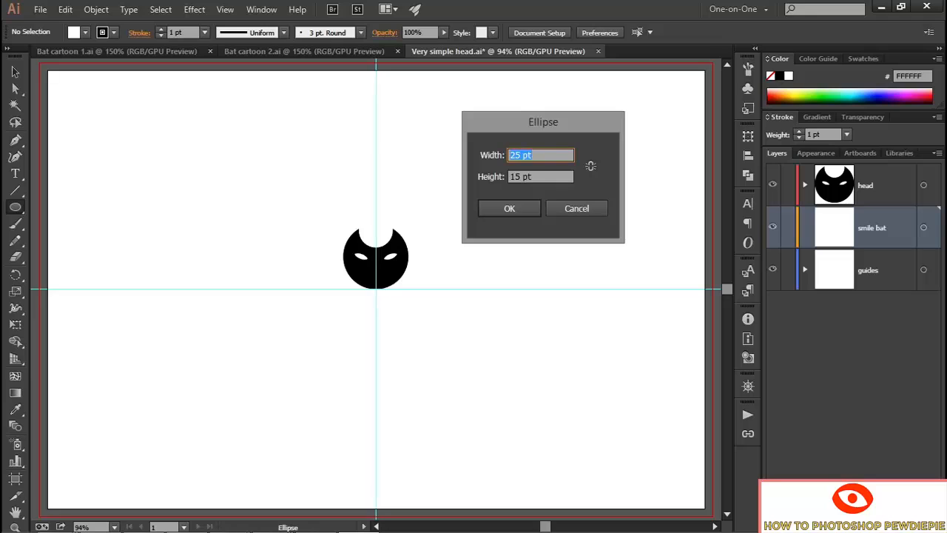
text(600)
key(Tab)
text(600)
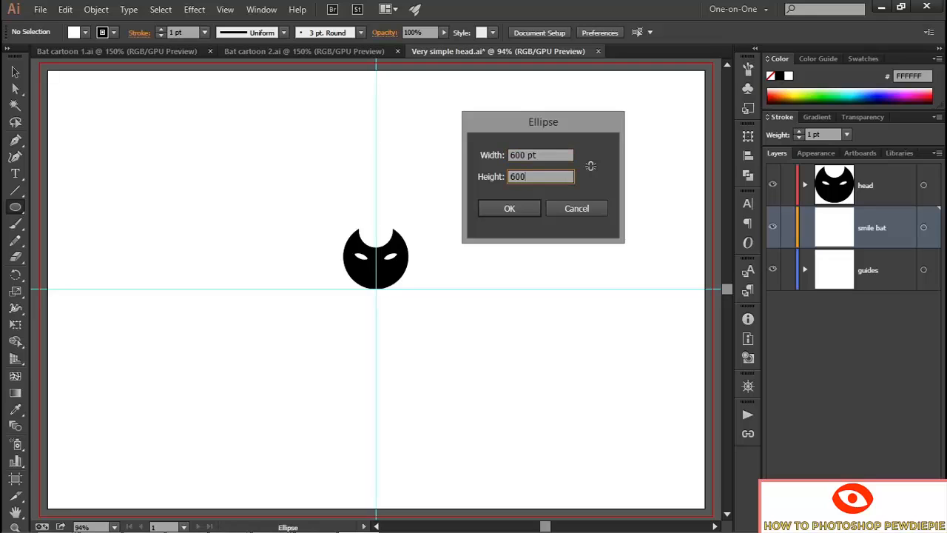
- Create the 600 by 600 pt circle, and reduce it to a closed lower semicircle by deleting its top anchor and joining the open ends
click(514, 209)
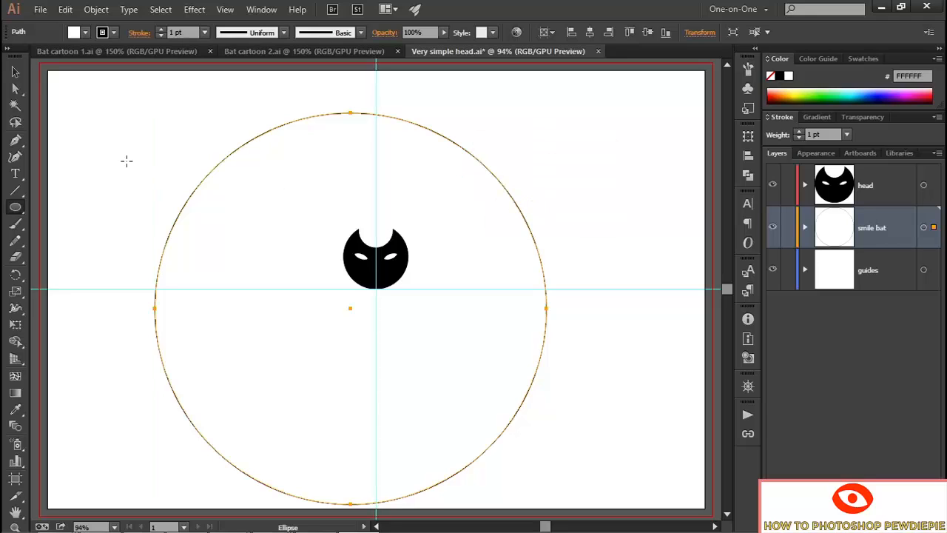
key(a)
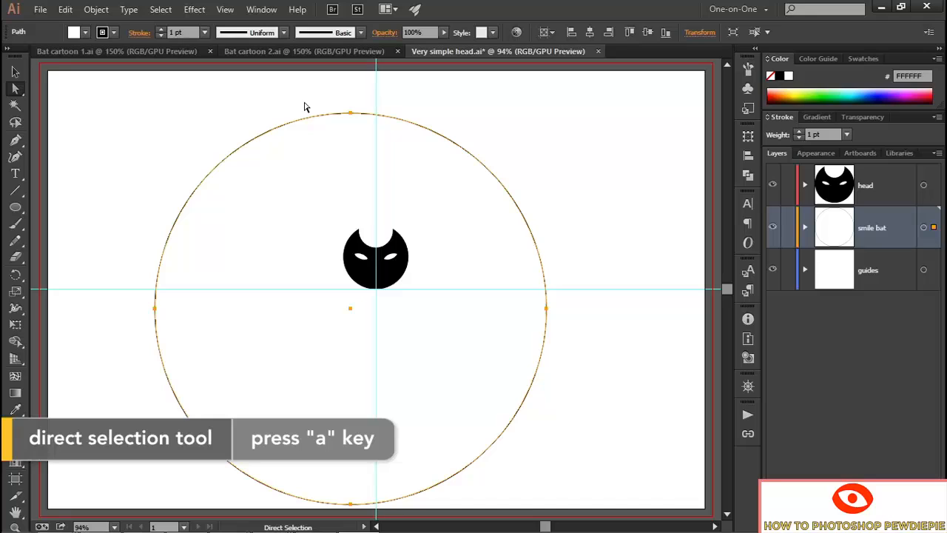
click(352, 116)
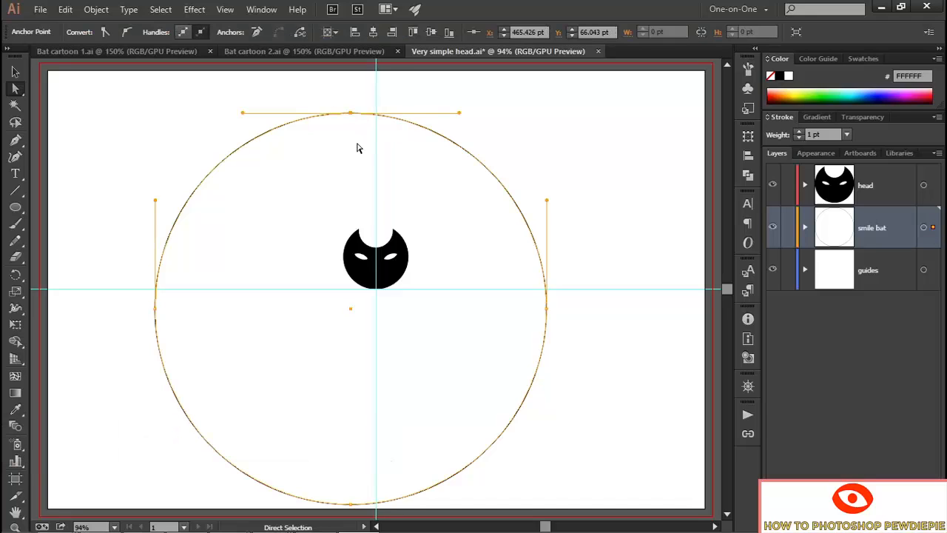
key(Delete)
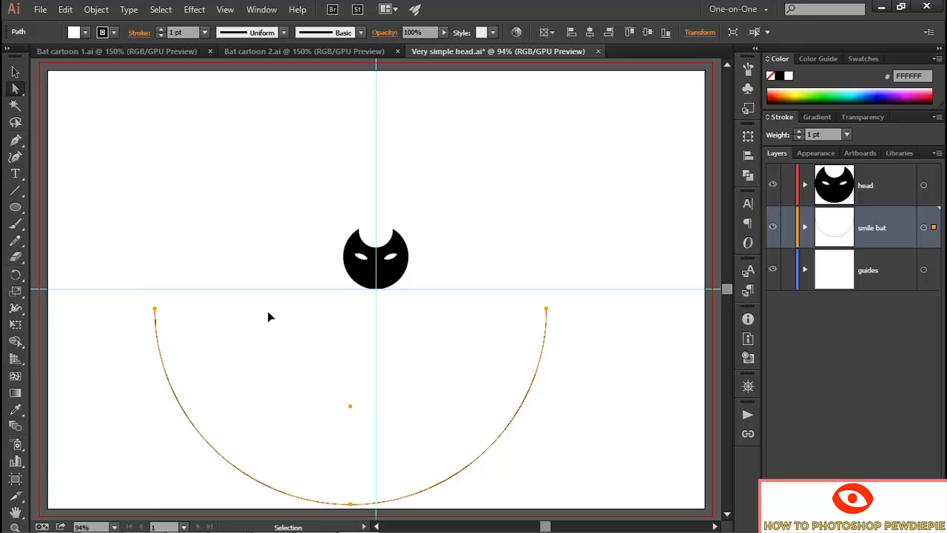
key(ctrl+j)
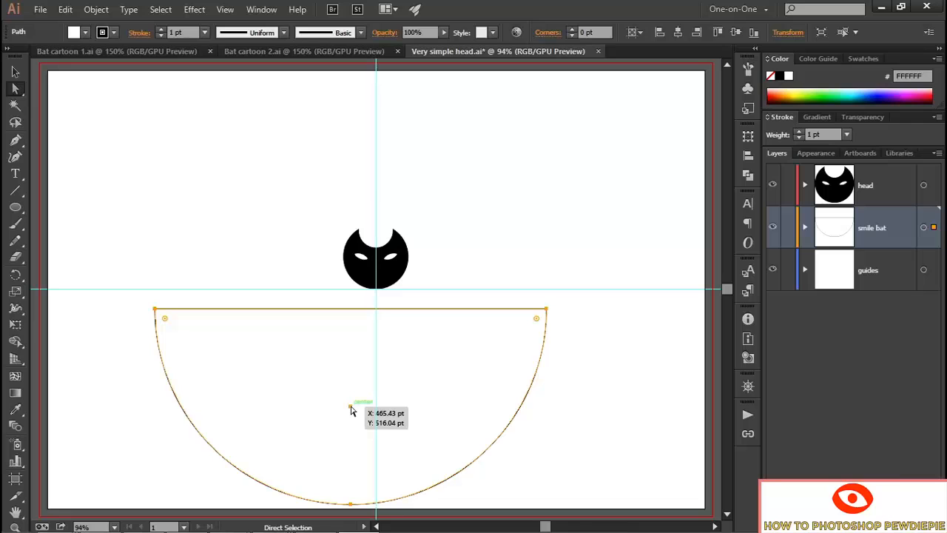
- Move the semicircle by its center point onto the intersection of the vertical and horizontal guides, using Smart Guides
drag(352, 410, 376, 294)
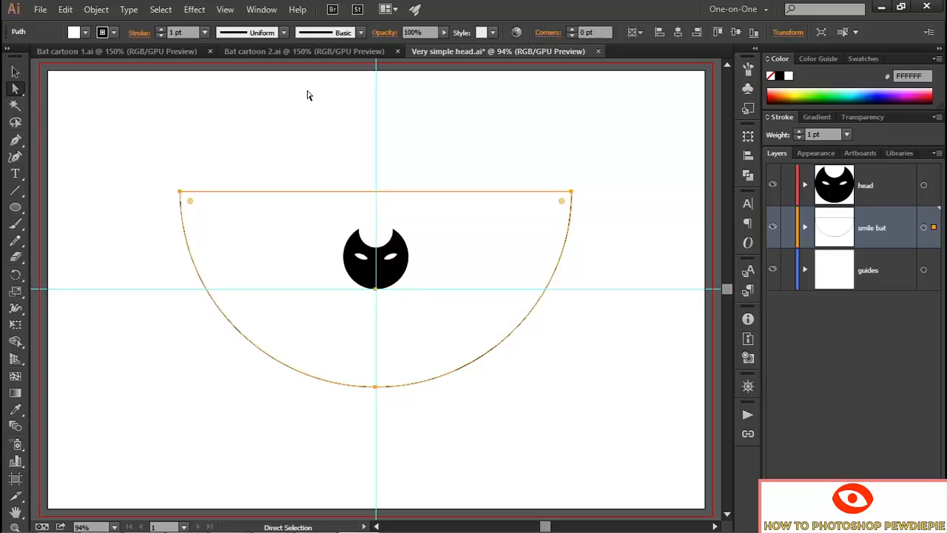
click(225, 10)
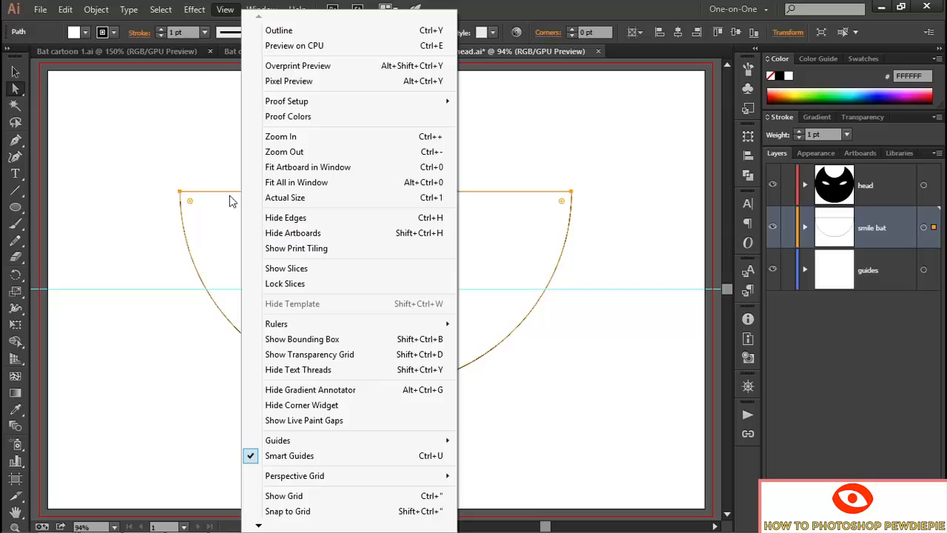
click(335, 457)
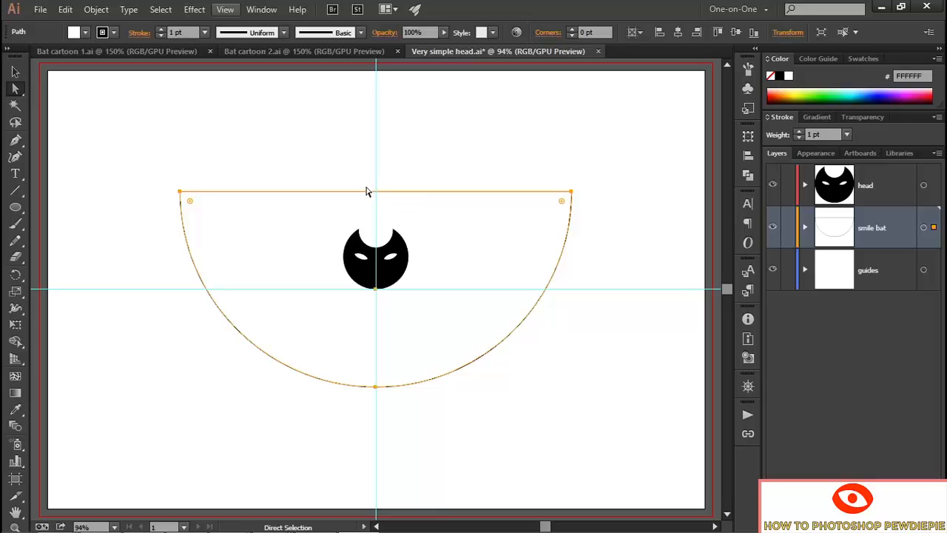
- Create a 300 by 150 pt ellipse and snap its right anchor point to the semicircle's upper-right corner
click(14, 208)
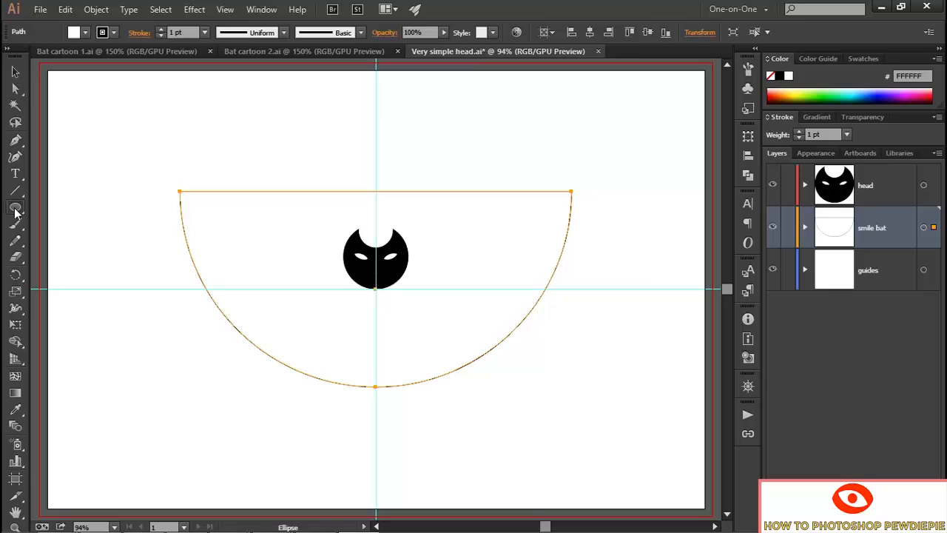
click(328, 121)
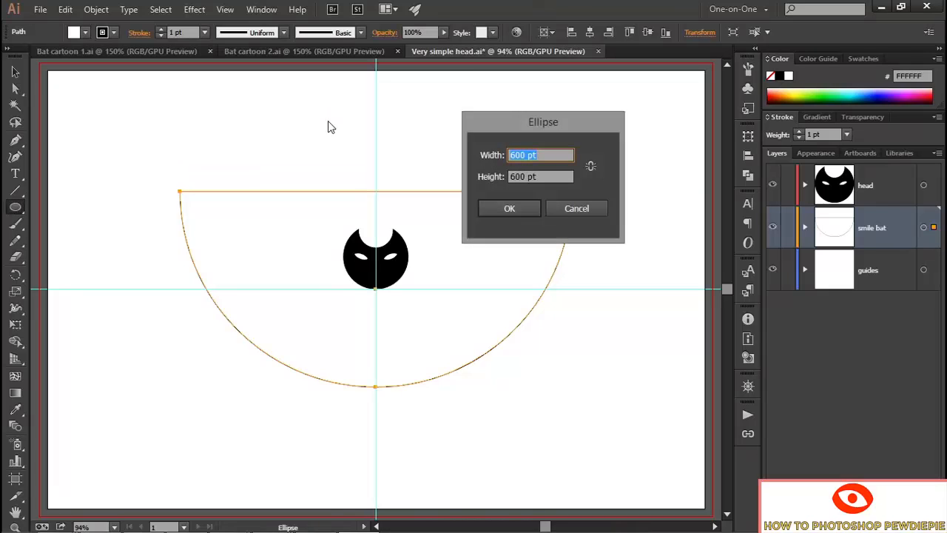
text(300)
key(Tab)
text(15)
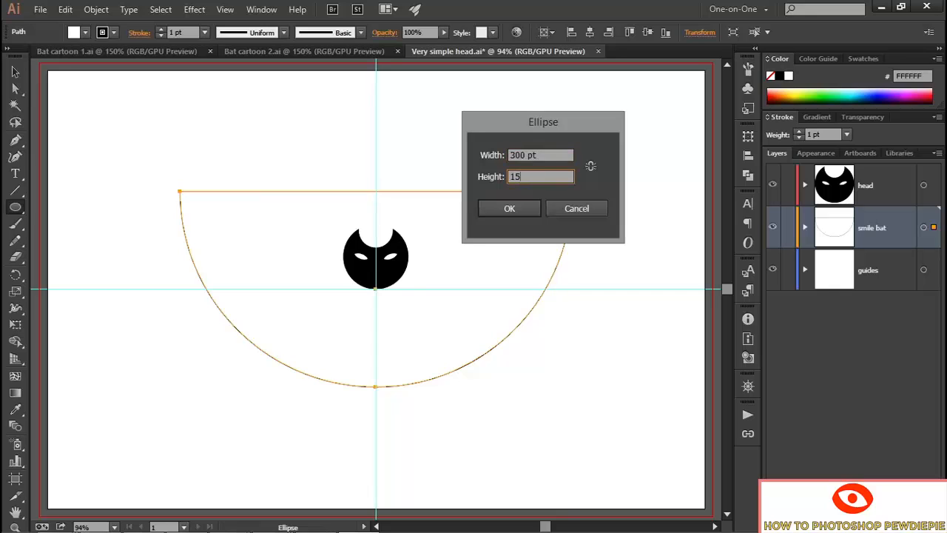
text(0)
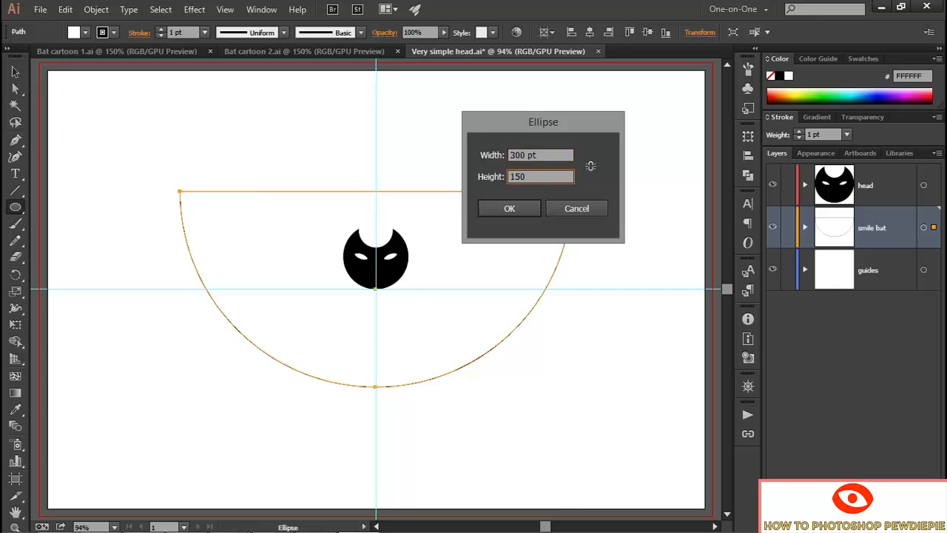
click(530, 209)
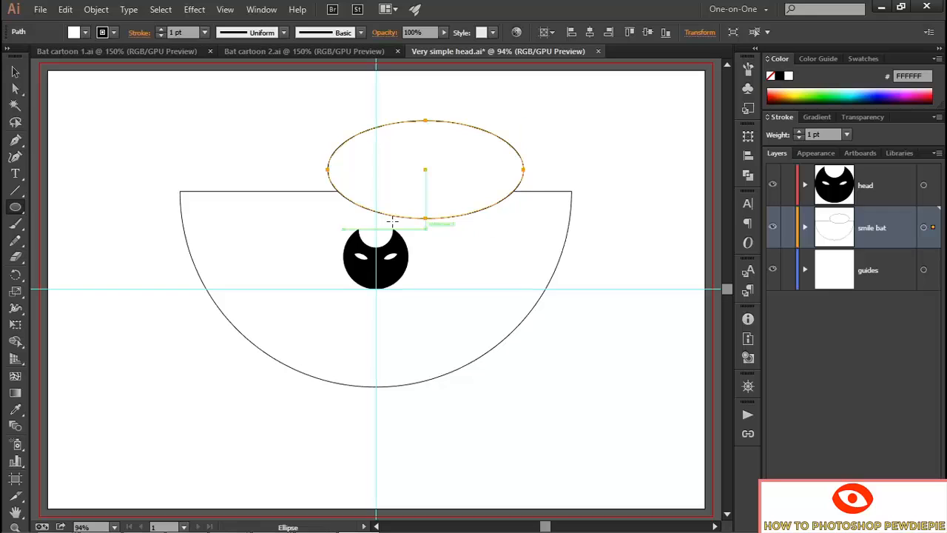
key(ctrl)
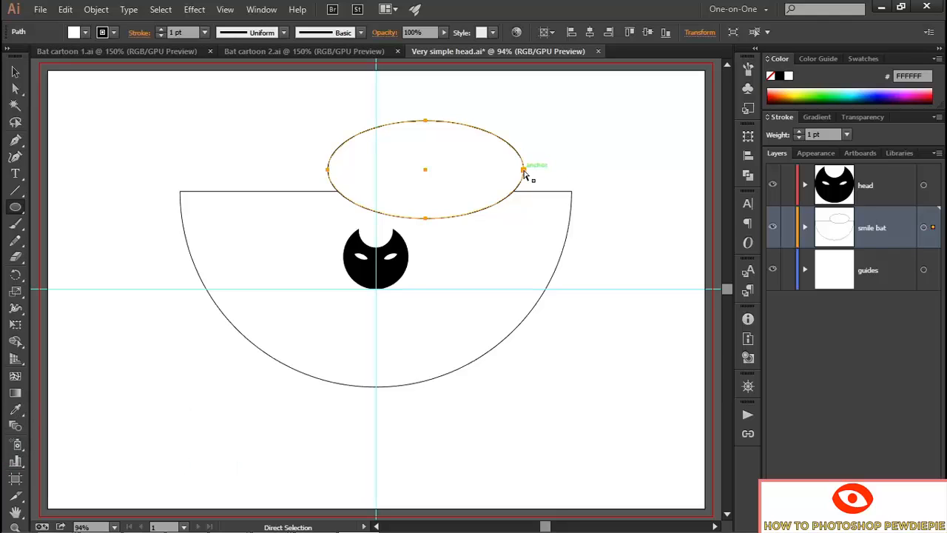
drag(523, 171, 570, 193)
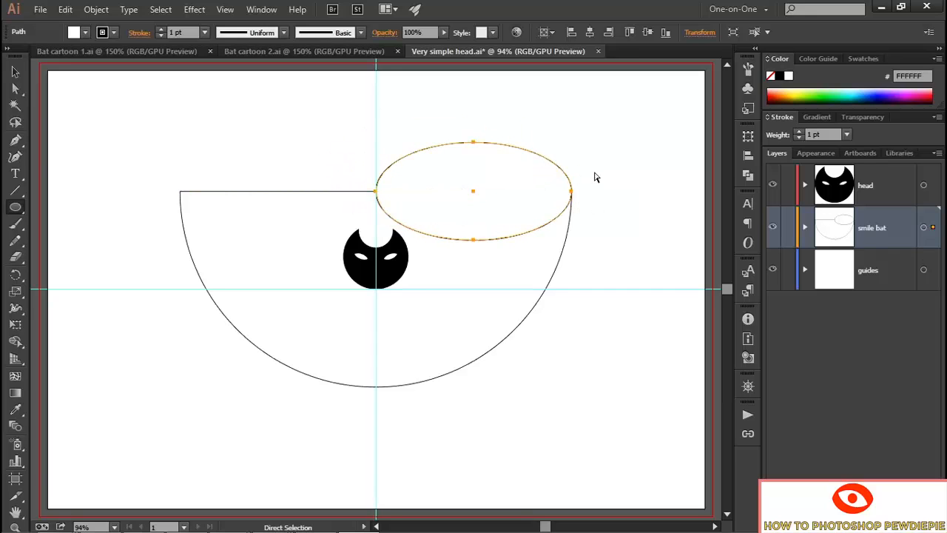
- Create a rectangle 24 pt wide and 42 pt high on the guides layer, beside the ellipse's right end
key(l)
click(543, 205)
click(535, 219)
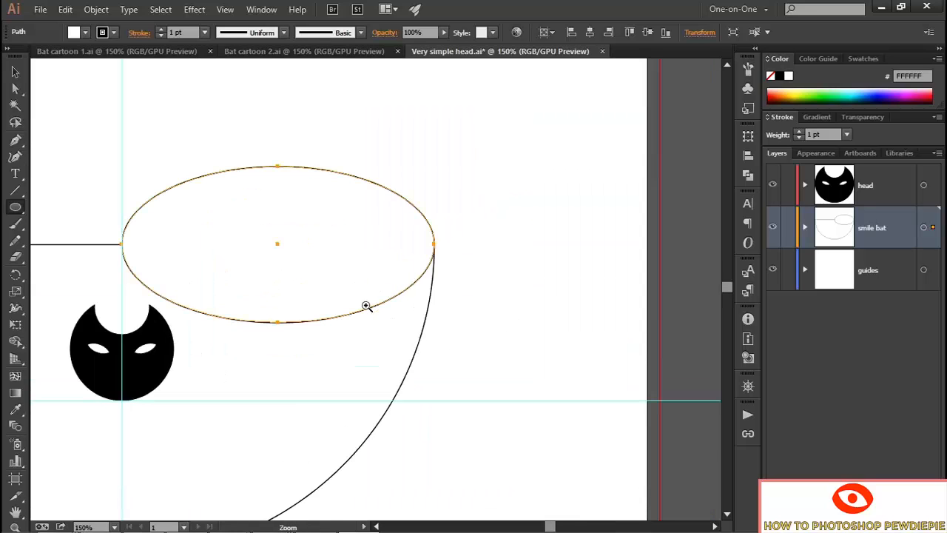
click(366, 305)
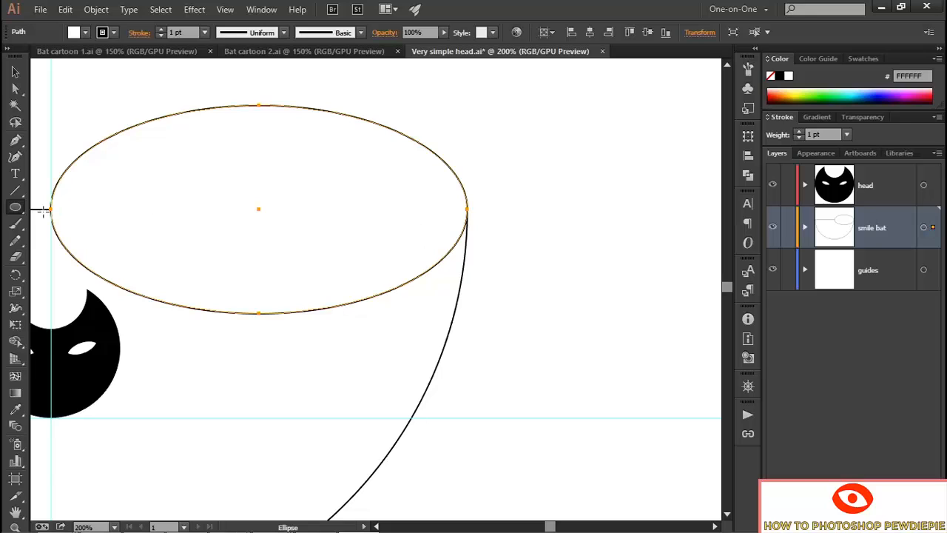
click(17, 209)
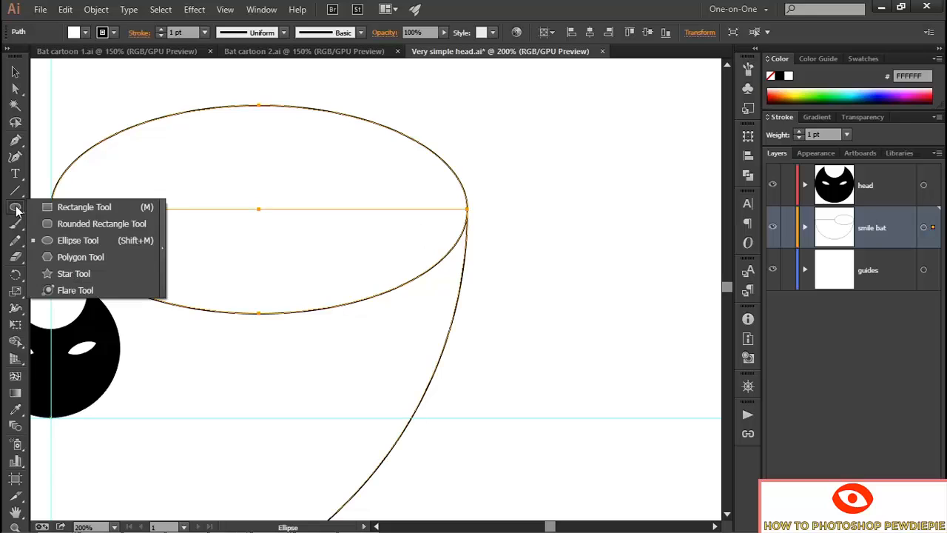
click(120, 209)
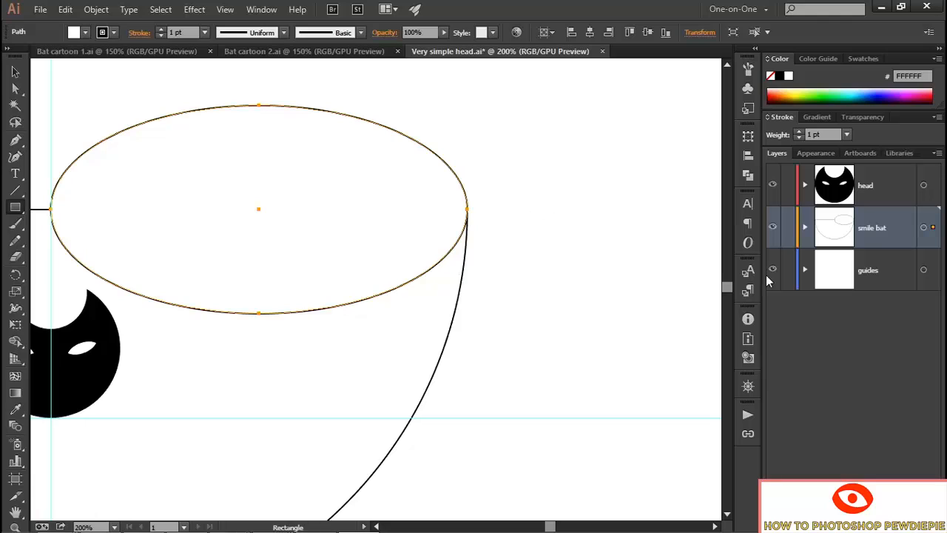
click(895, 270)
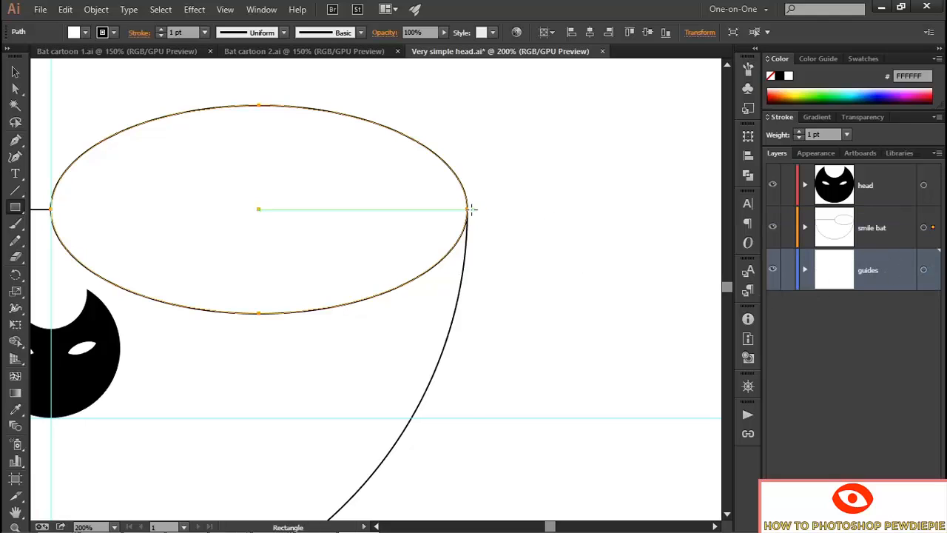
click(501, 205)
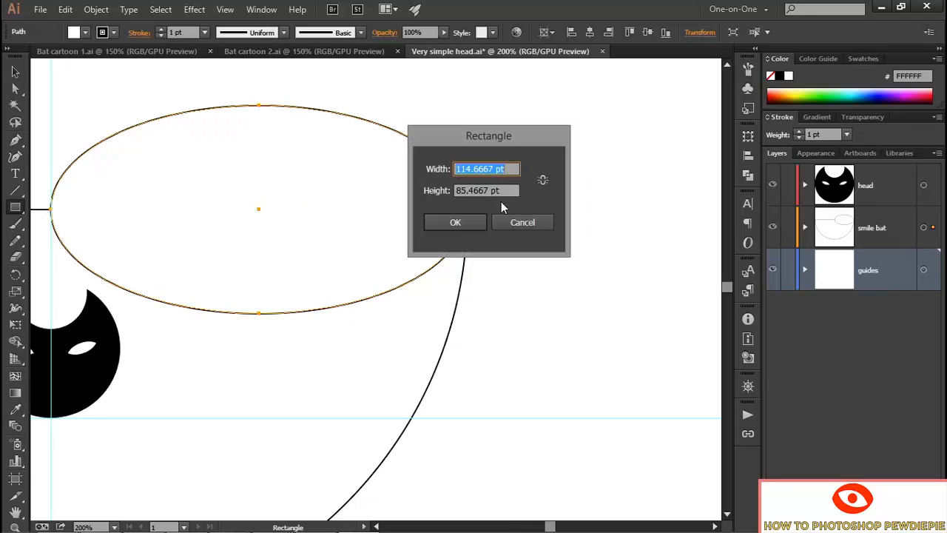
text(24)
key(Tab)
text(4)
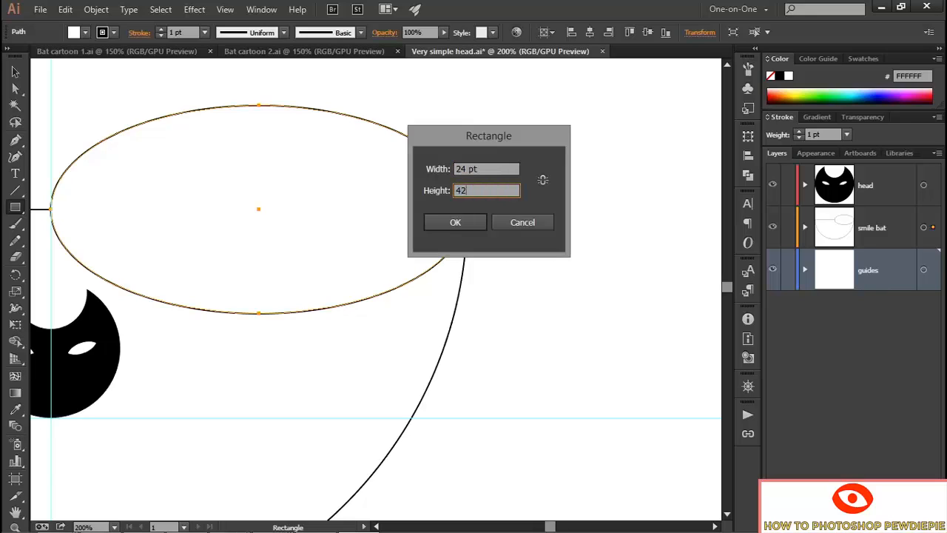
text(2)
click(469, 227)
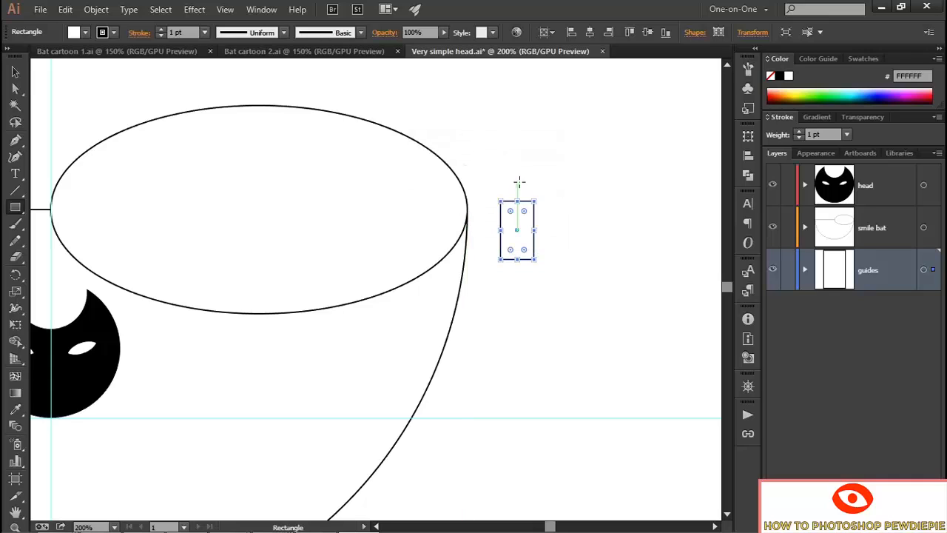
- Snap the small rectangle's top-right corner to the ellipse's right anchor point and convert the rectangle into guides
key(a)
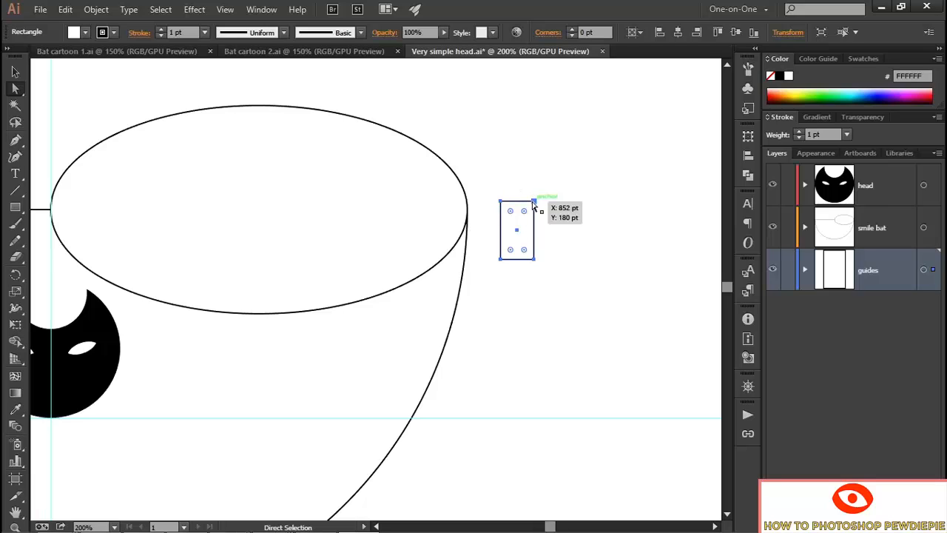
drag(534, 204, 469, 214)
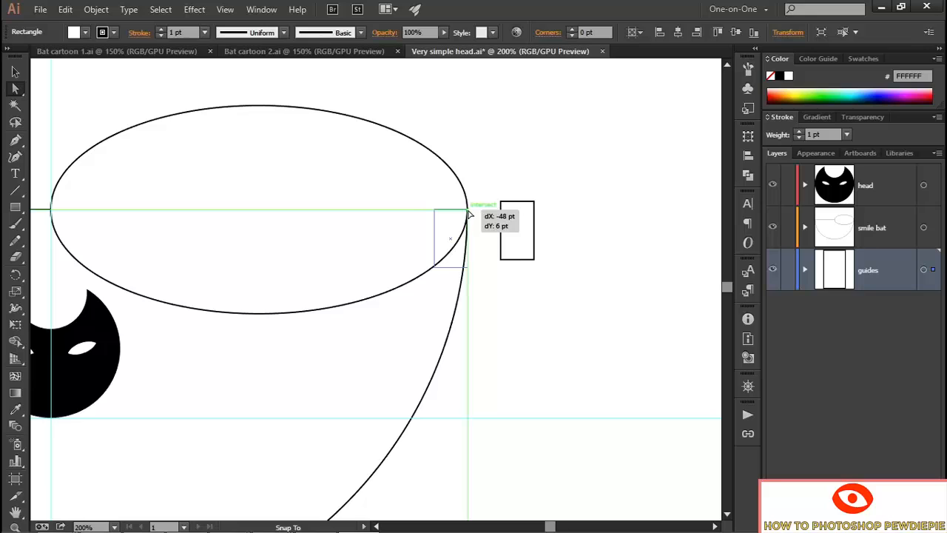
drag(469, 214, 469, 214)
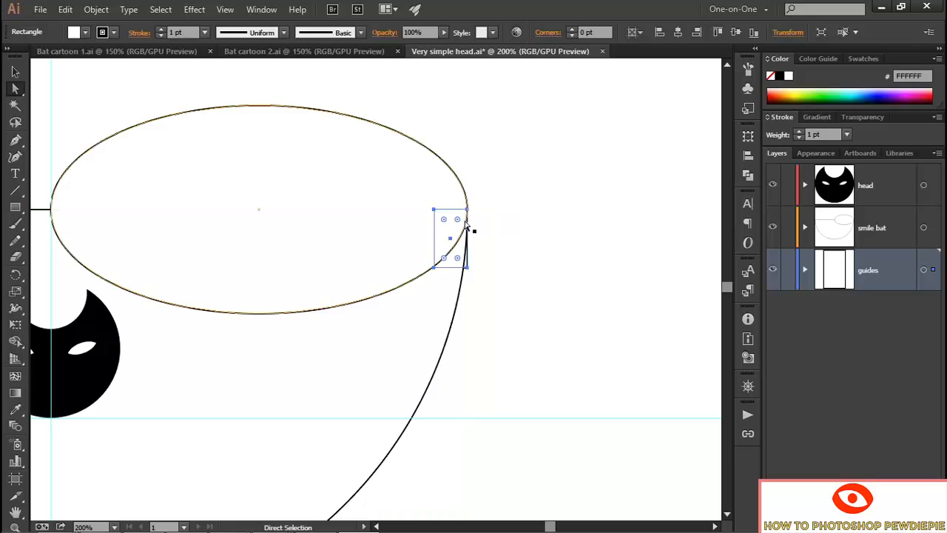
right_click(455, 271)
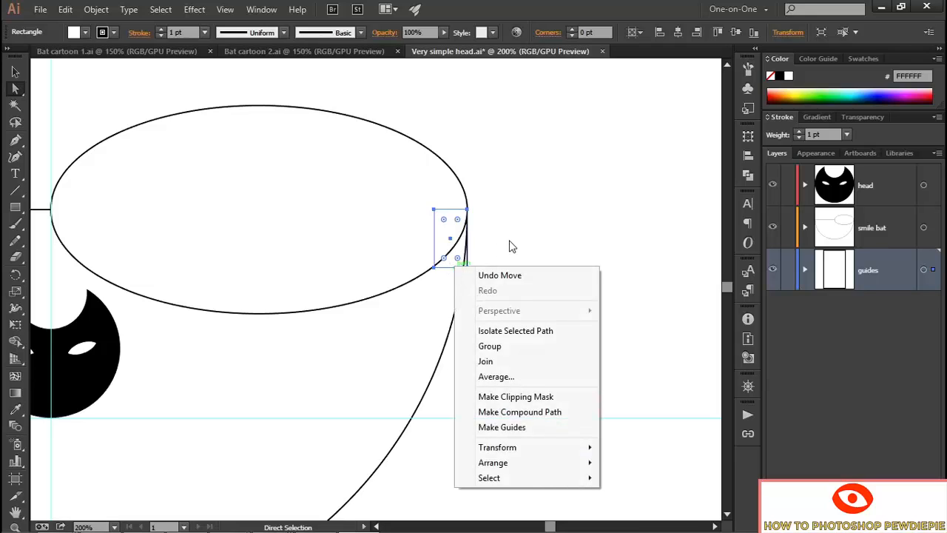
click(541, 433)
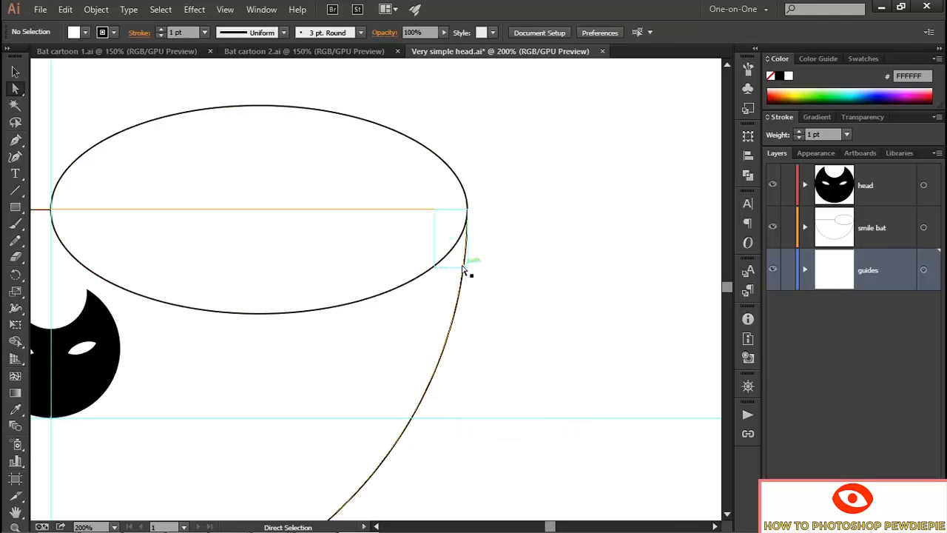
- Reshape the ellipse's lower-right curve by moving the right anchor's lower control handle to the rectangular guide's bottom-left corner
click(423, 279)
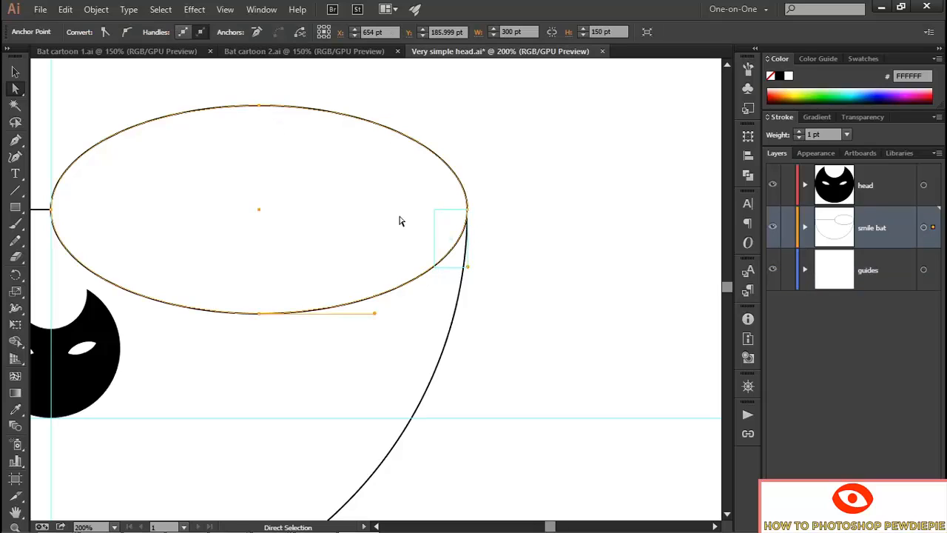
drag(465, 264, 435, 272)
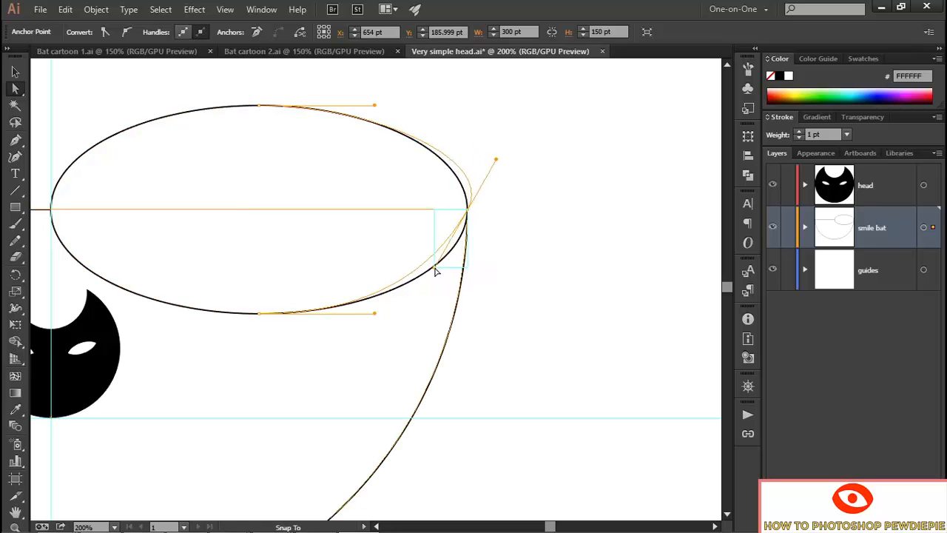
drag(435, 272, 433, 265)
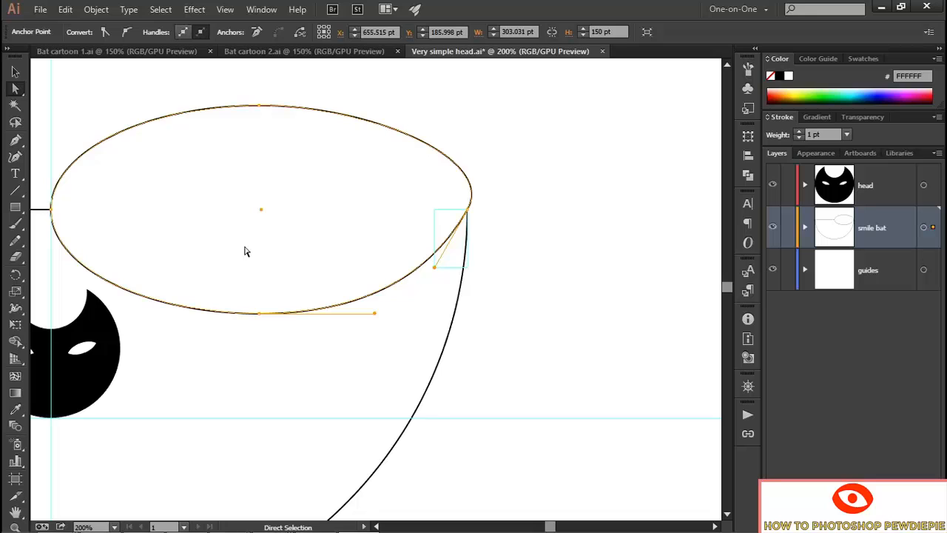
- Create an ellipse 100 pt wide and 120 pt high on the smile bat layer, over the top of the head
key(space)
drag(229, 239, 457, 225)
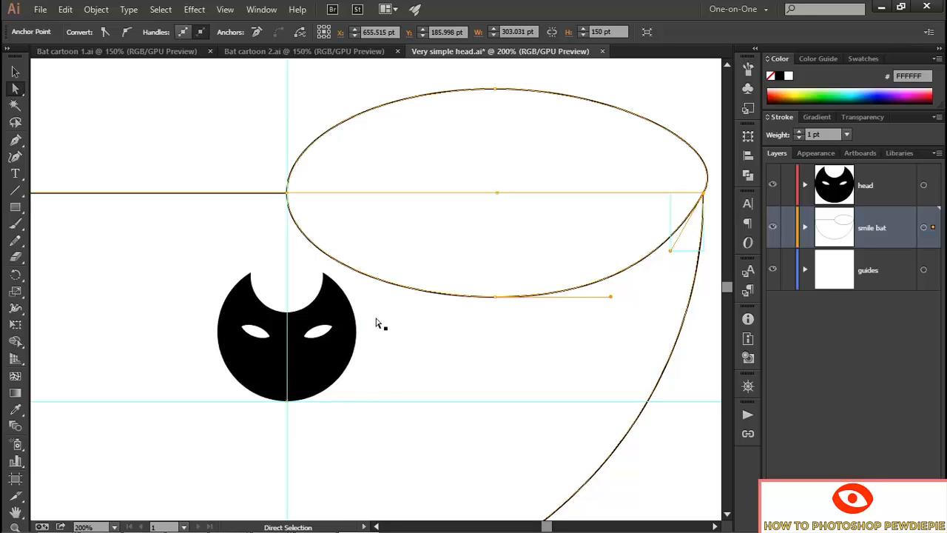
click(16, 207)
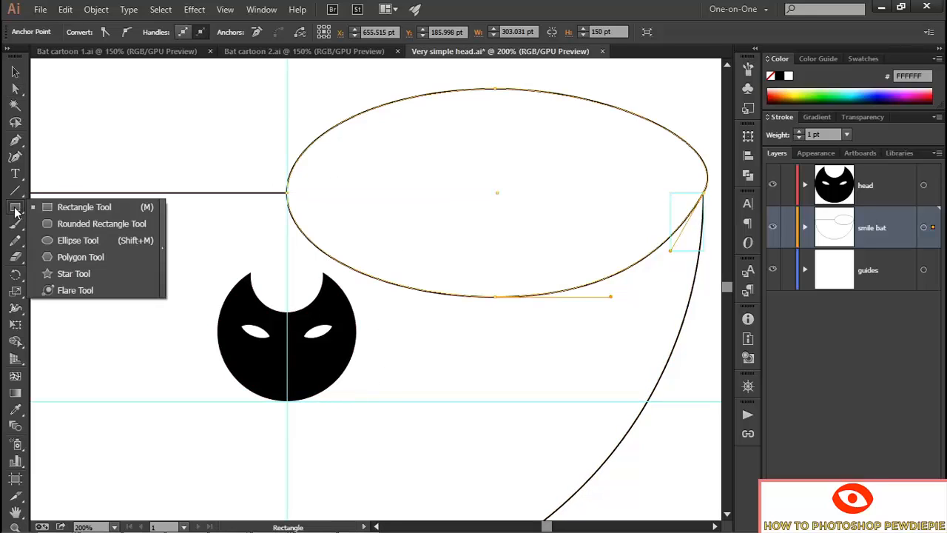
click(76, 241)
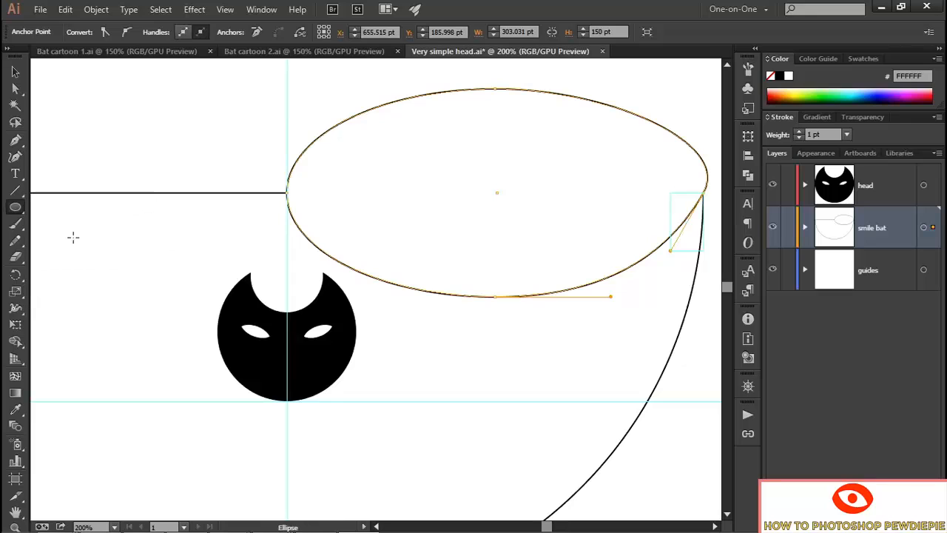
click(239, 153)
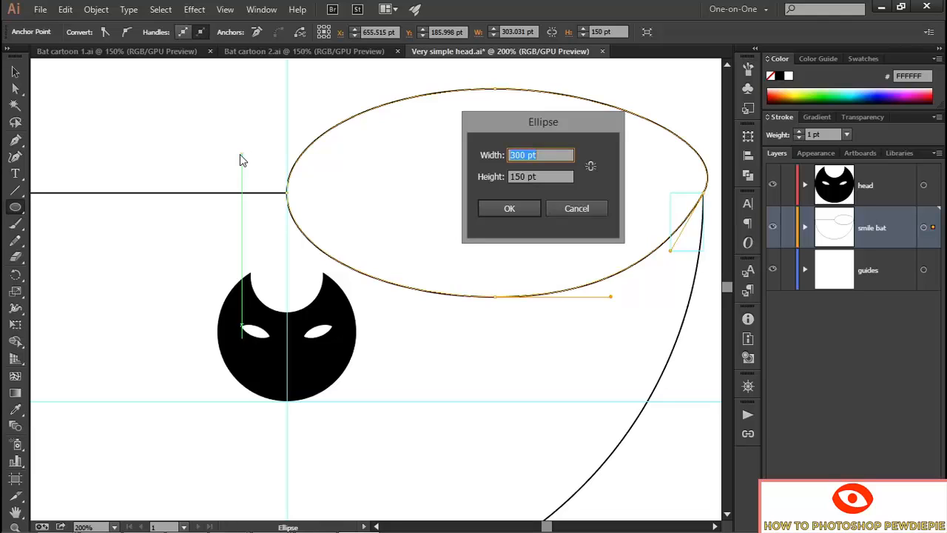
text(100)
key(Tab)
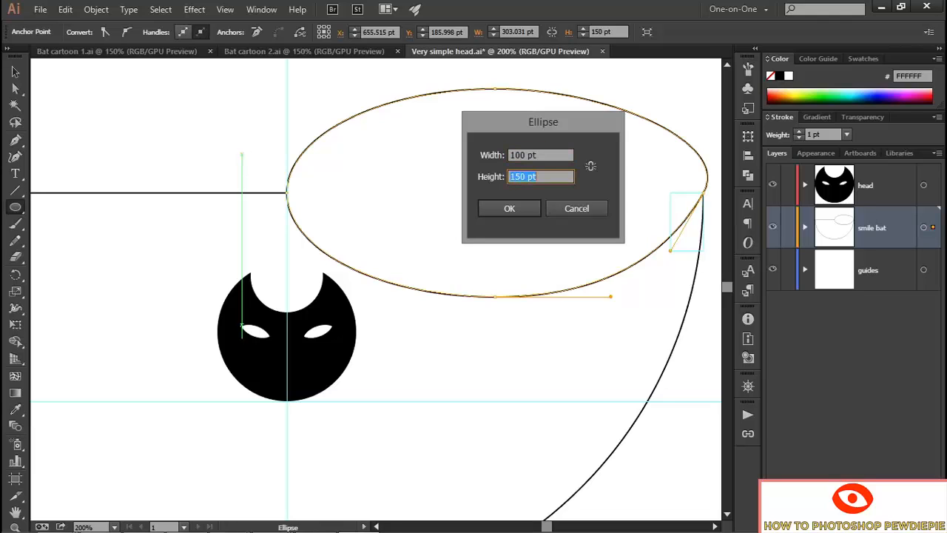
text(120)
click(509, 209)
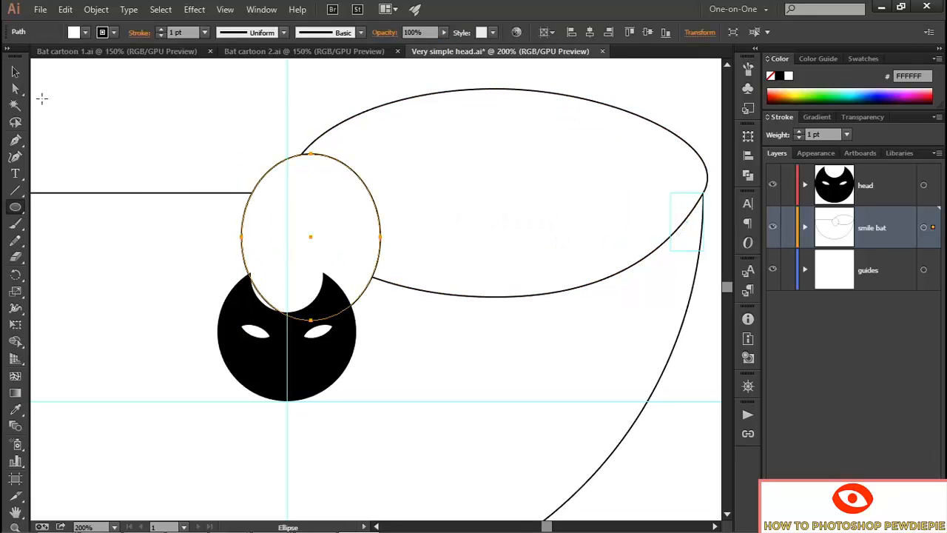
- Snap the new ellipse's left anchor point to the vertical guide at the bottom of the head's notch, then nudge the ellipse down about 20 pt
key(a)
drag(242, 236, 288, 317)
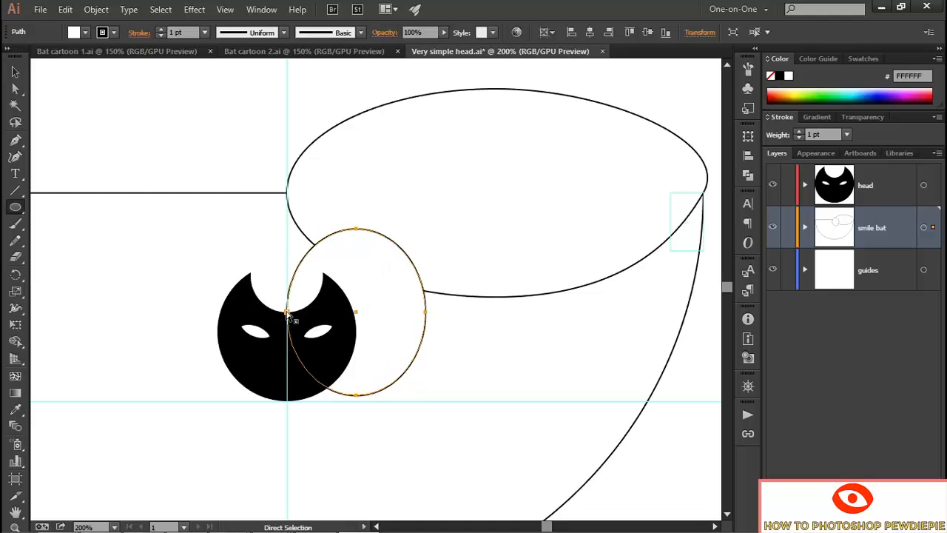
key(l)
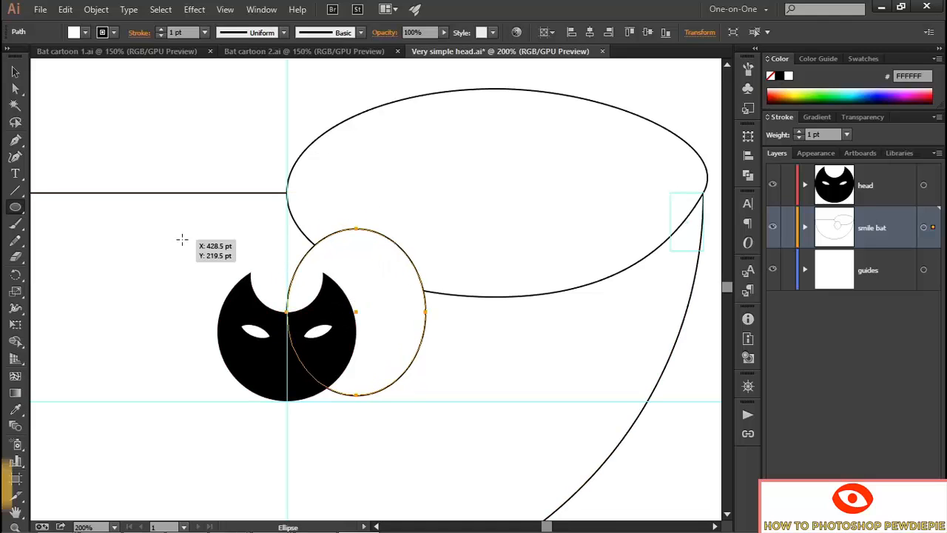
key(shift+Down)
key(shift+Down)
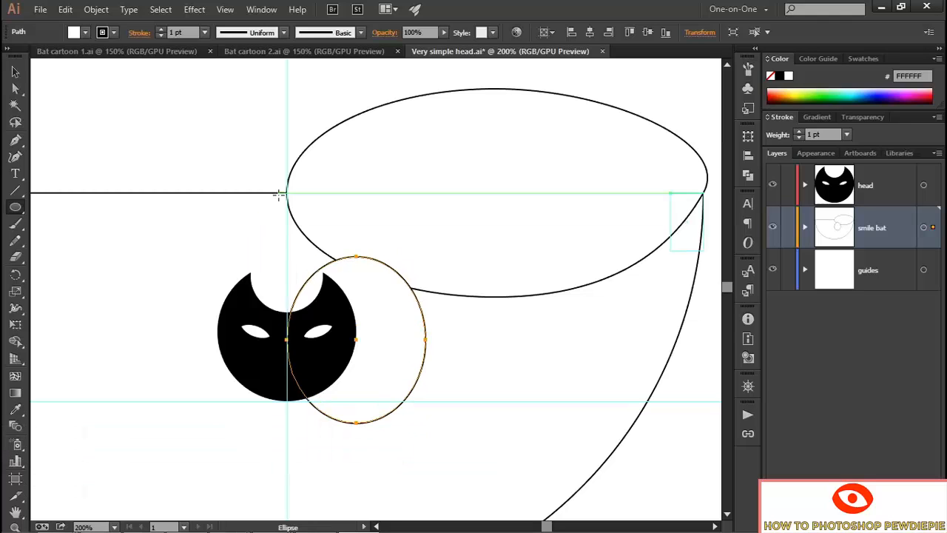
- Reflect a copy of the large and small ellipses across the vertical center guide, leaving the semicircle out
key(v)
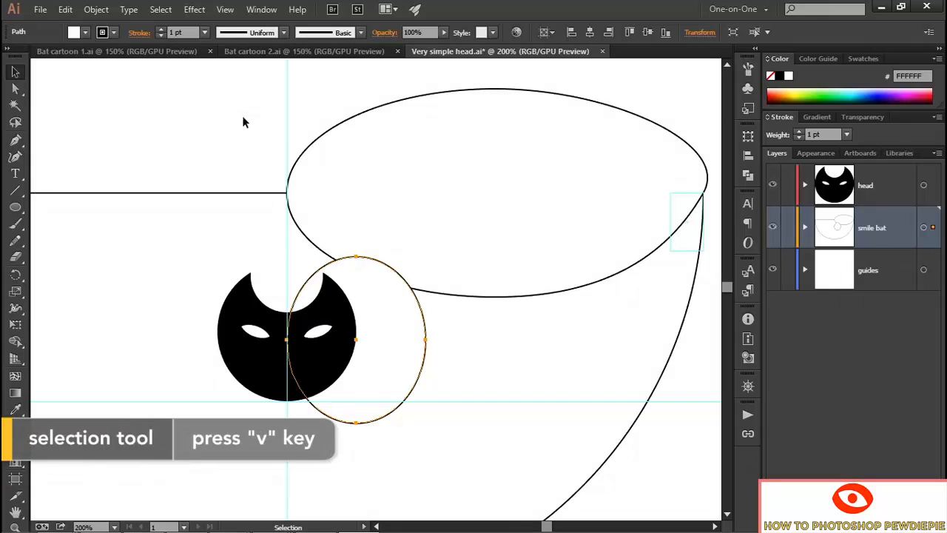
shift+click(305, 151)
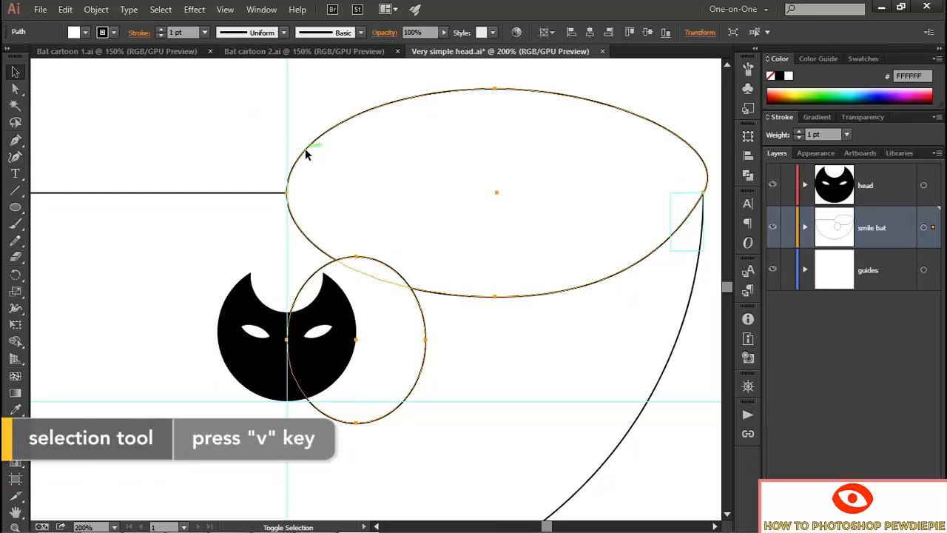
shift+click(232, 193)
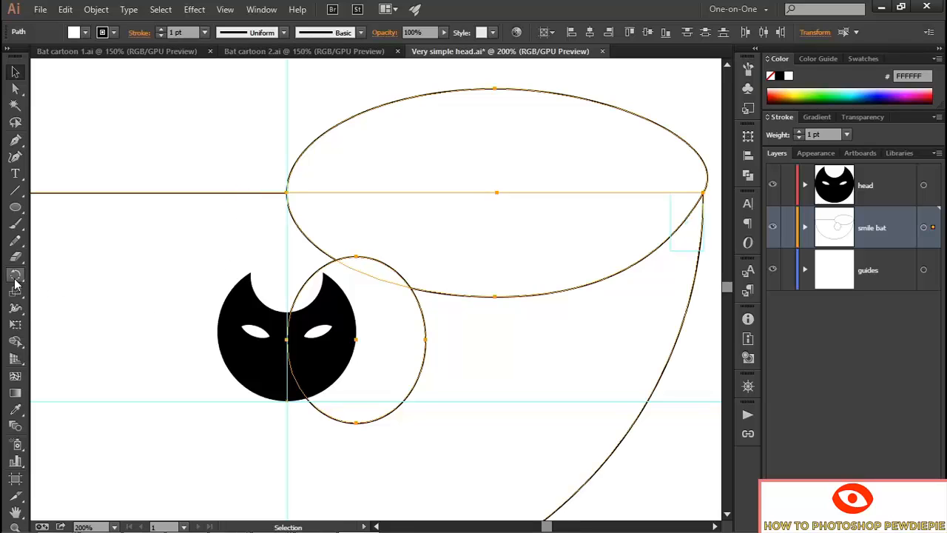
drag(14, 275, 81, 292)
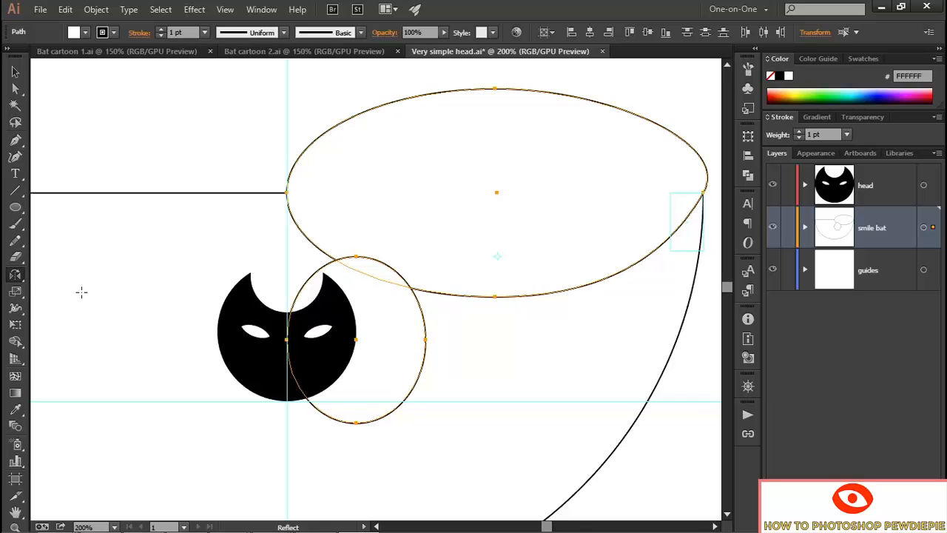
alt+click(287, 245)
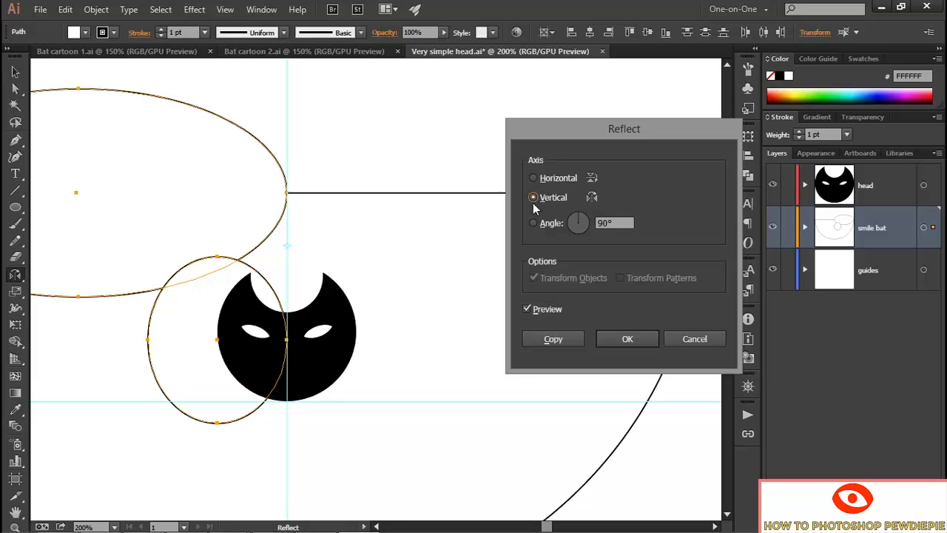
click(554, 339)
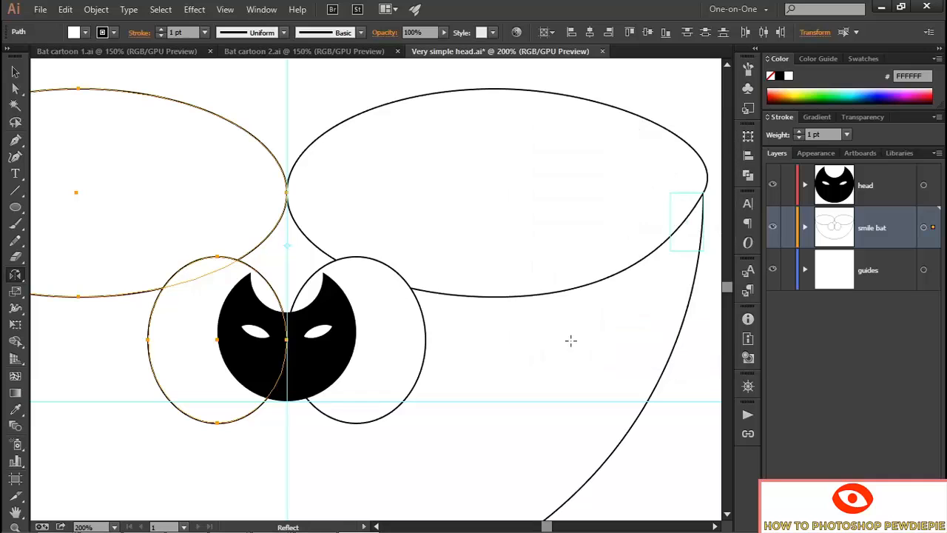
- Draw a rectangle 100 pt wide and 106 pt high from the left small ellipse's center up to the level where the large ellipses meet
drag(187, 385, 277, 360)
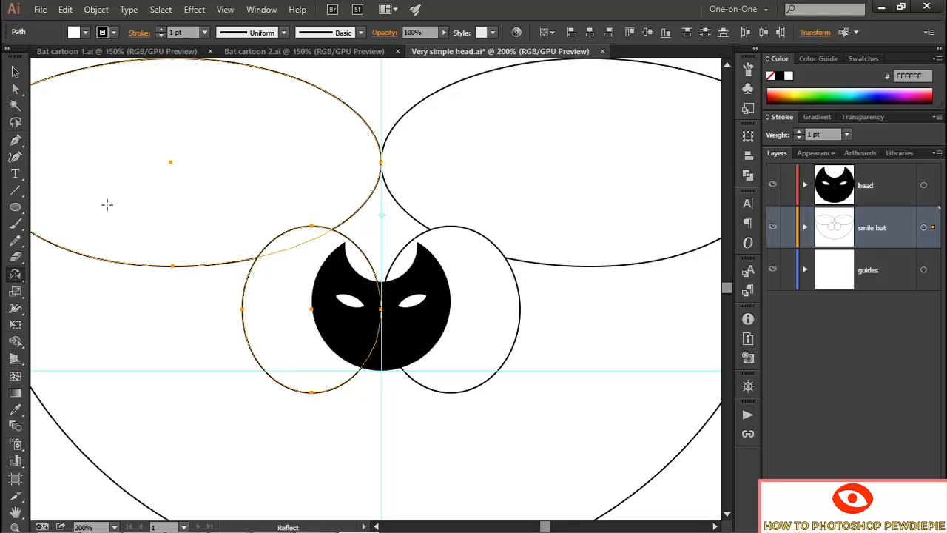
click(15, 207)
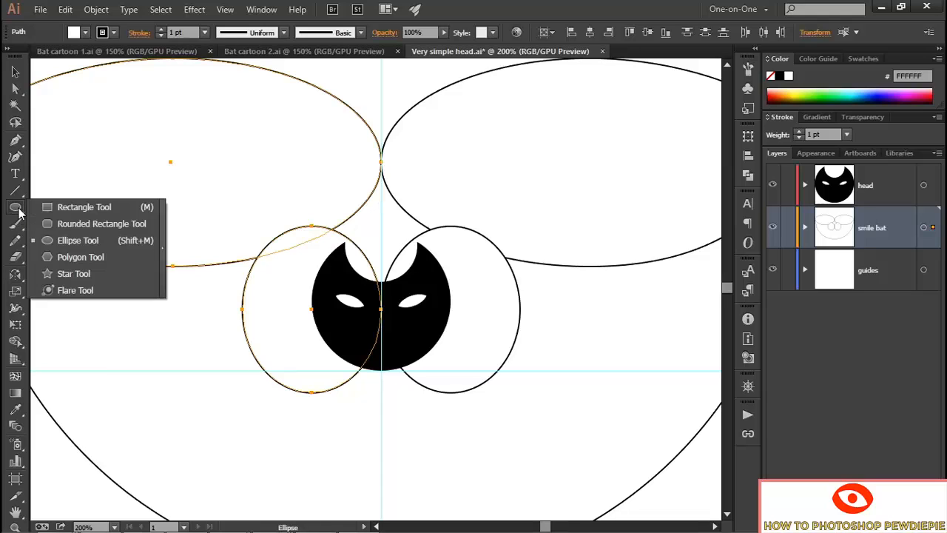
click(116, 213)
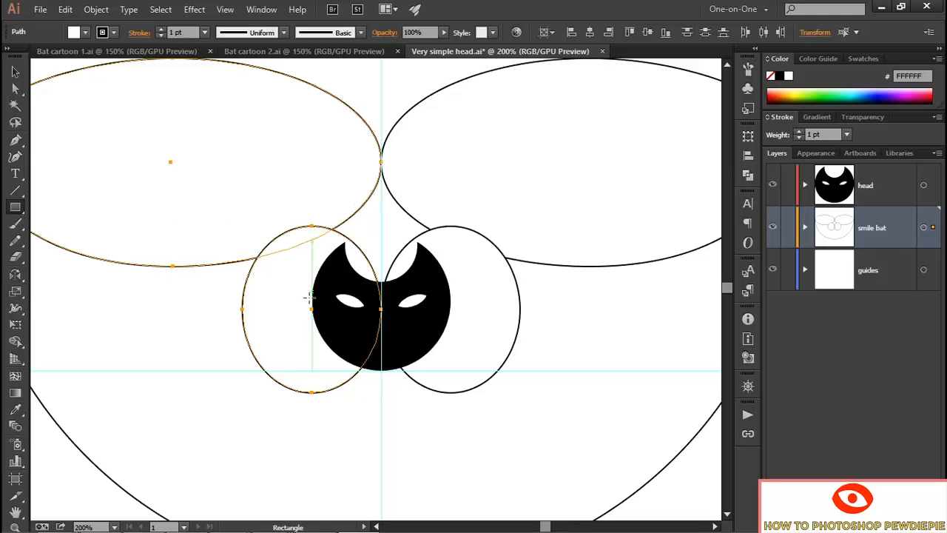
drag(312, 309, 451, 162)
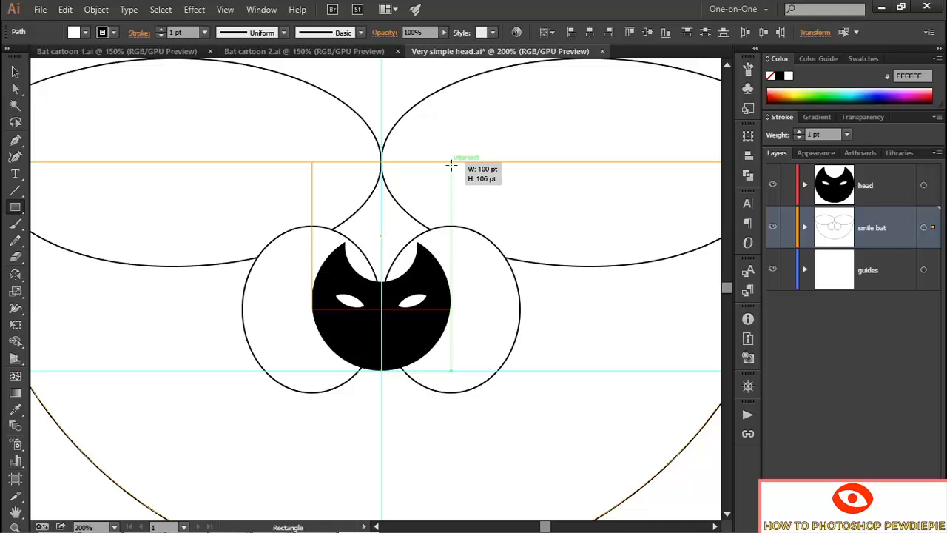
drag(450, 164, 450, 162)
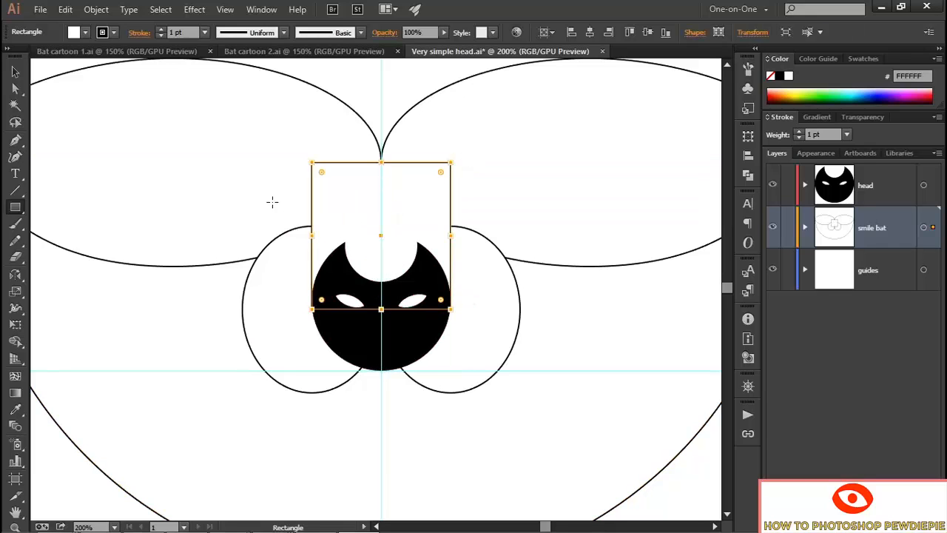
- Select all the artwork on the smile bat layer, swap its fill and stroke colors, and set the stroke to None
key(ctrl+minus)
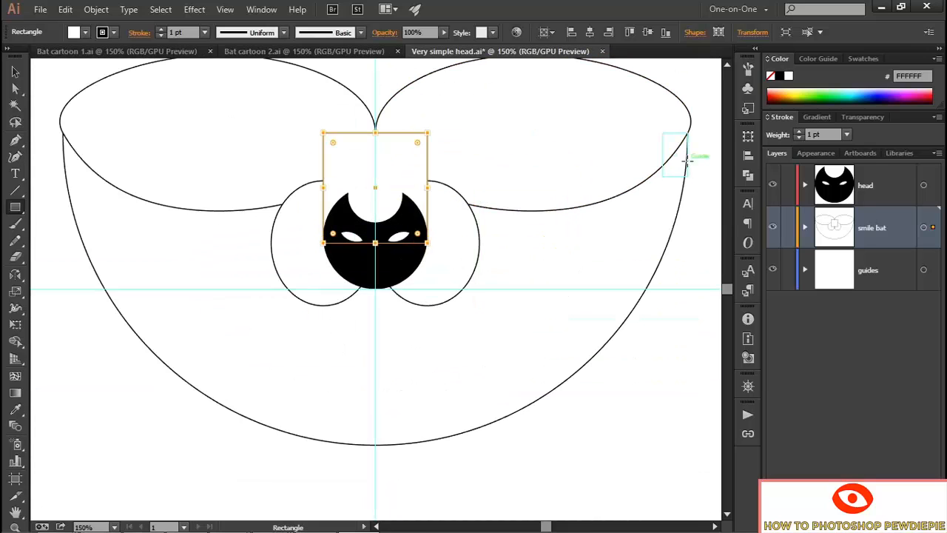
click(937, 213)
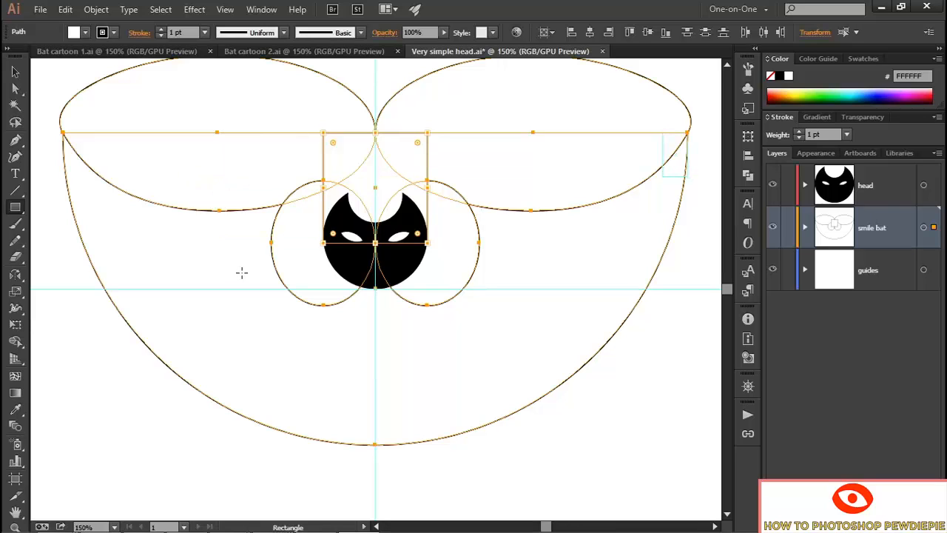
key(shift+x)
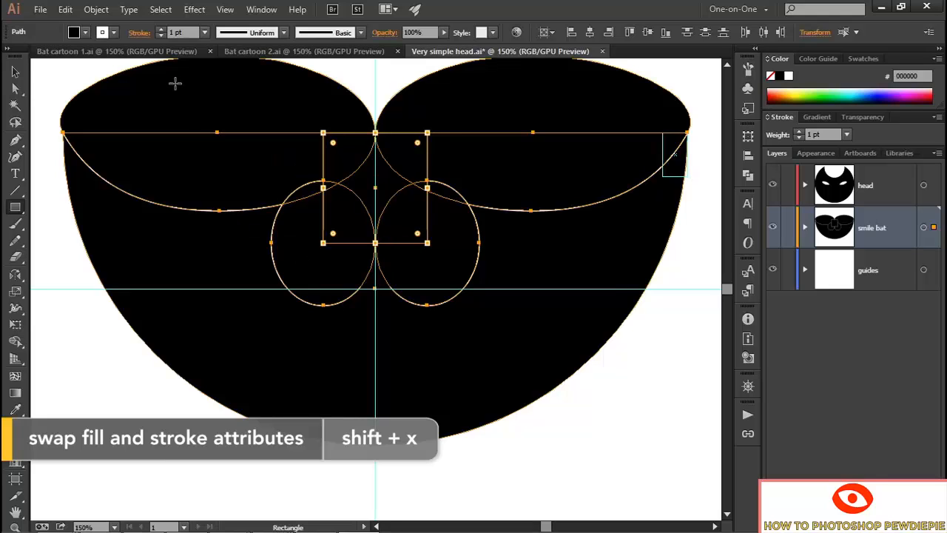
click(102, 35)
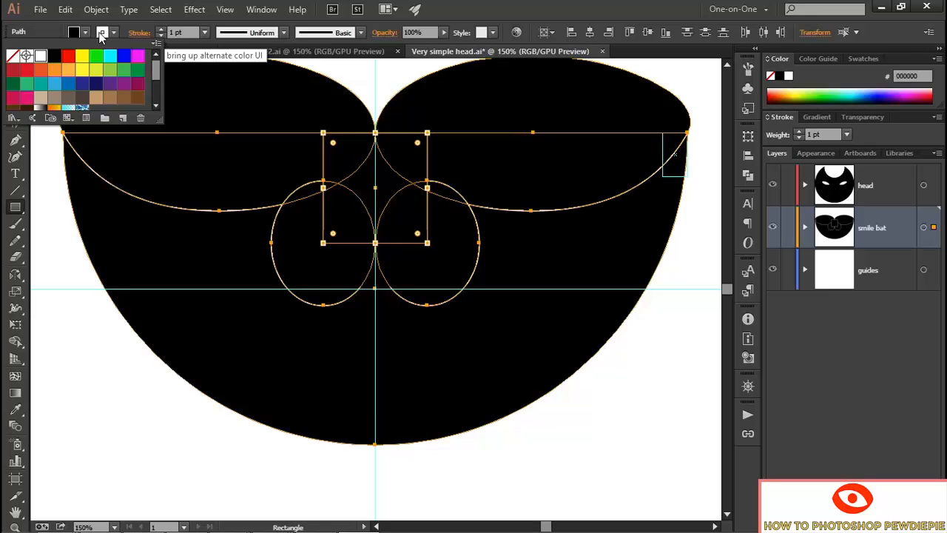
click(14, 59)
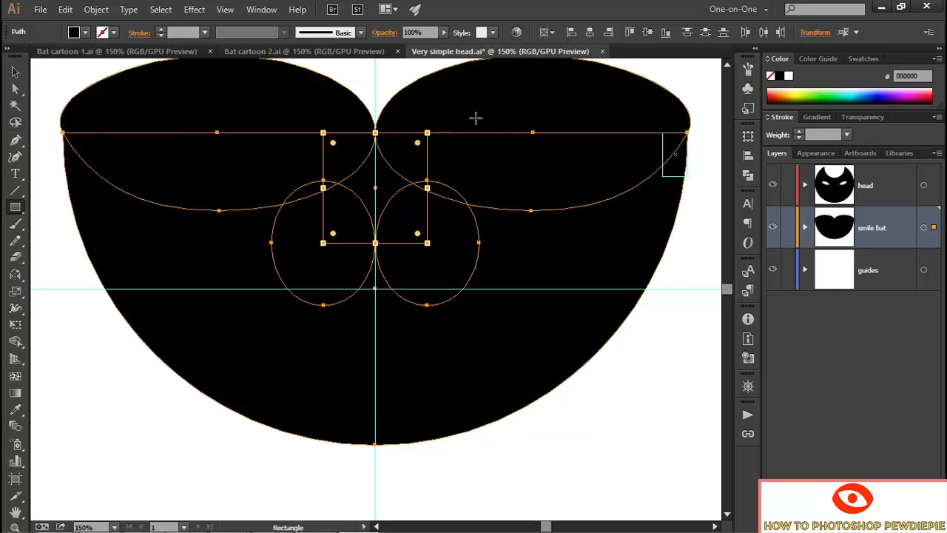
- Subtract the ellipses and rectangle from the semicircle with the Minus Front shape mode
click(266, 10)
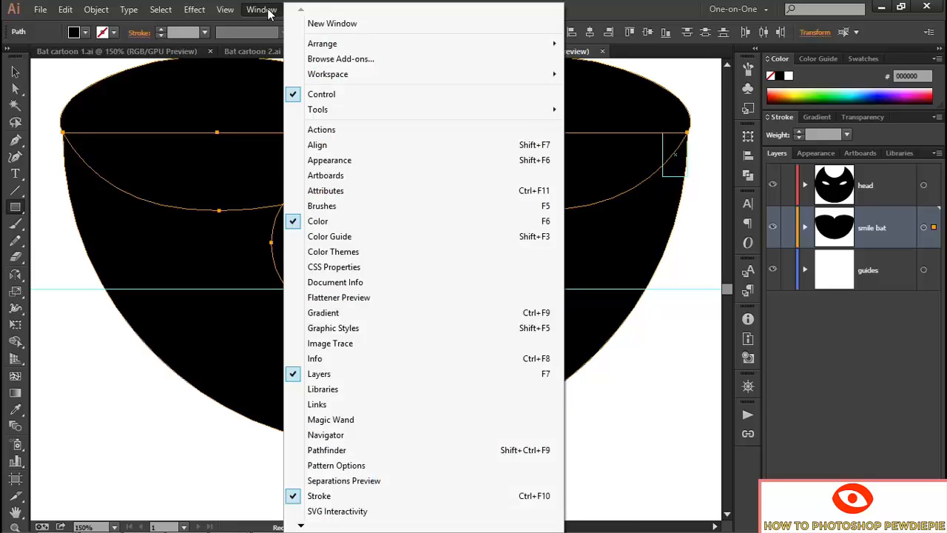
click(360, 452)
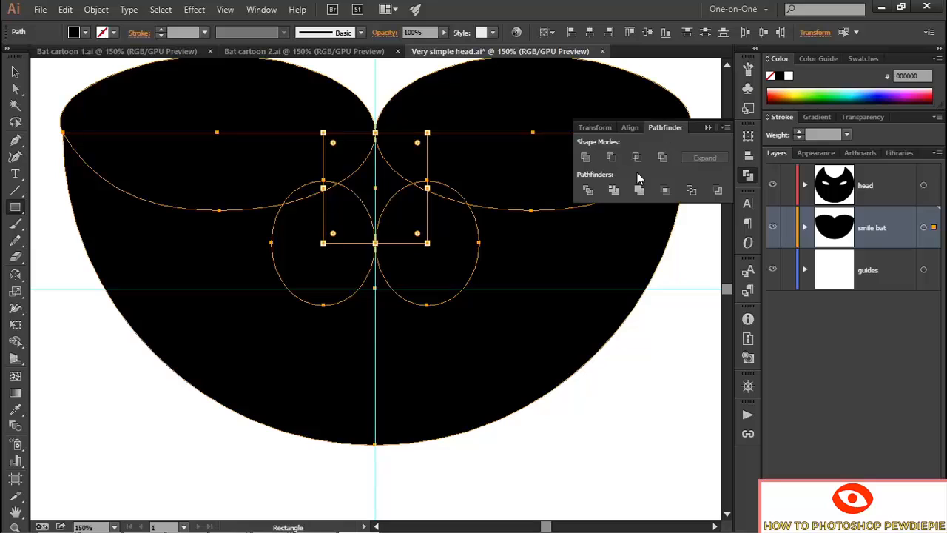
click(610, 159)
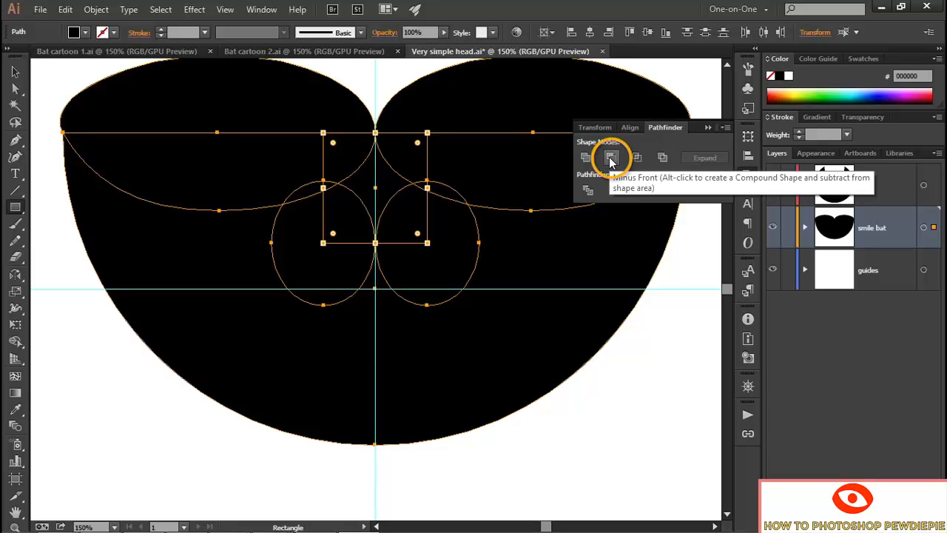
click(609, 158)
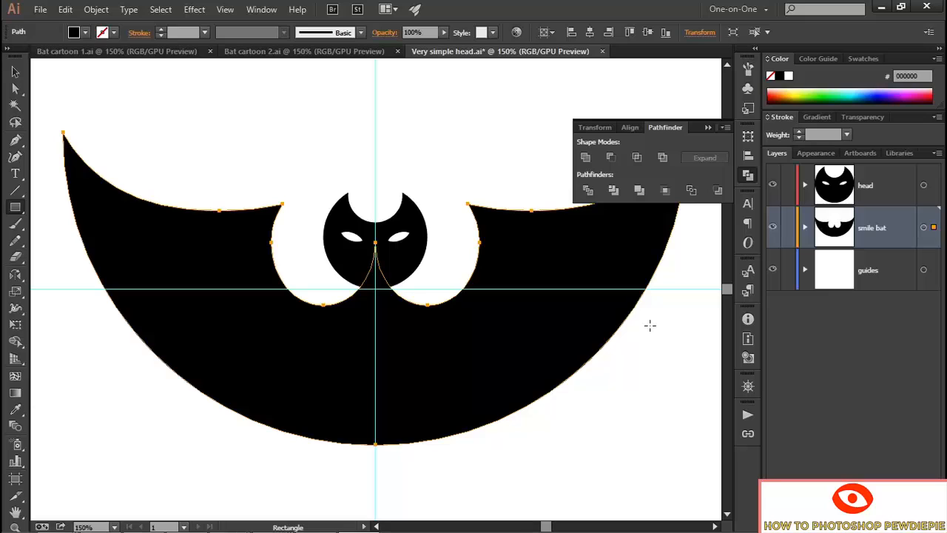
- Create a circle 36 pt wide and 36 pt high just below the body's lowest point, beside the vertical center guide
key(ctrl+space)
click(381, 442)
click(370, 290)
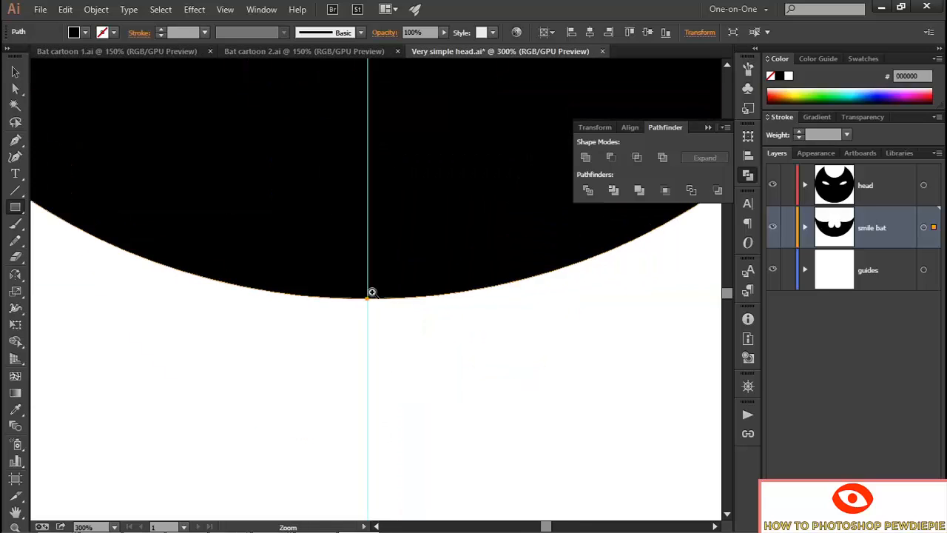
click(370, 290)
drag(378, 271, 263, 296)
key(shift+m)
drag(15, 207, 31, 204)
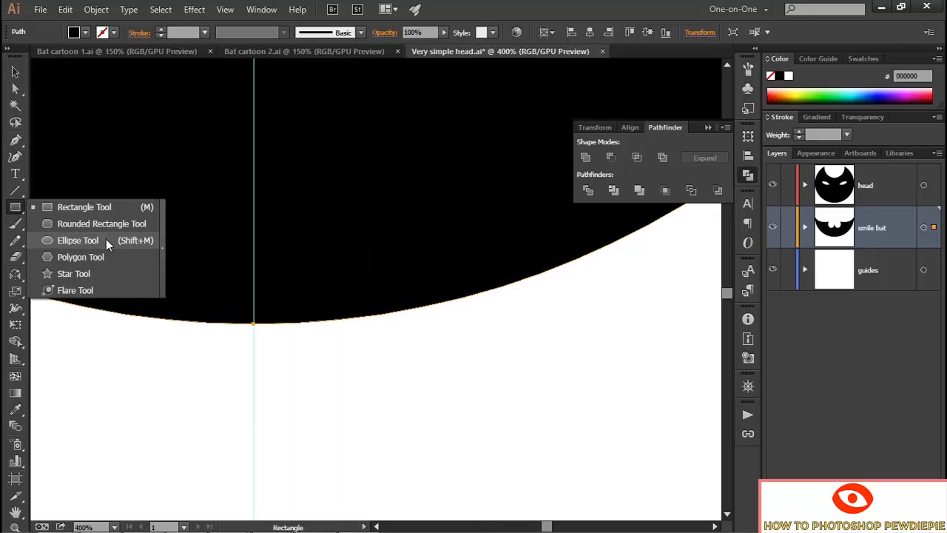
click(106, 240)
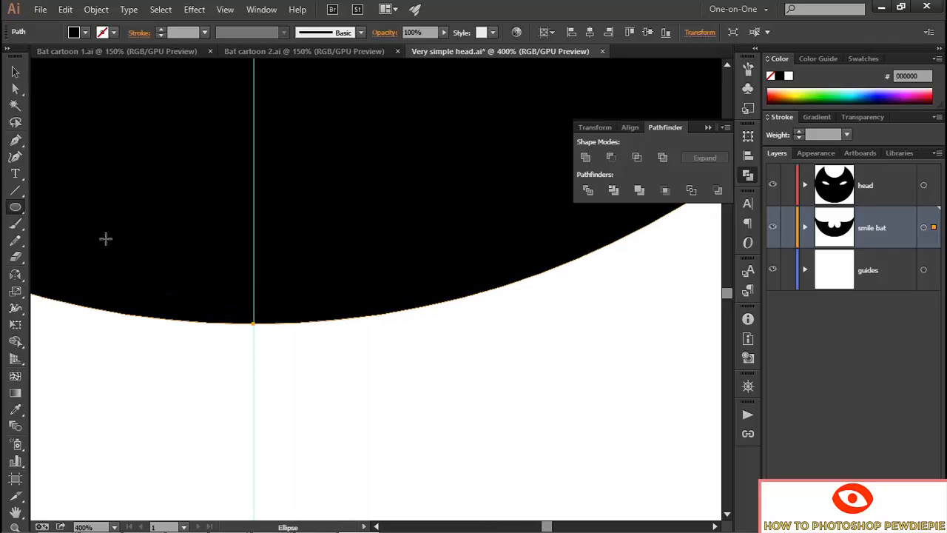
click(294, 340)
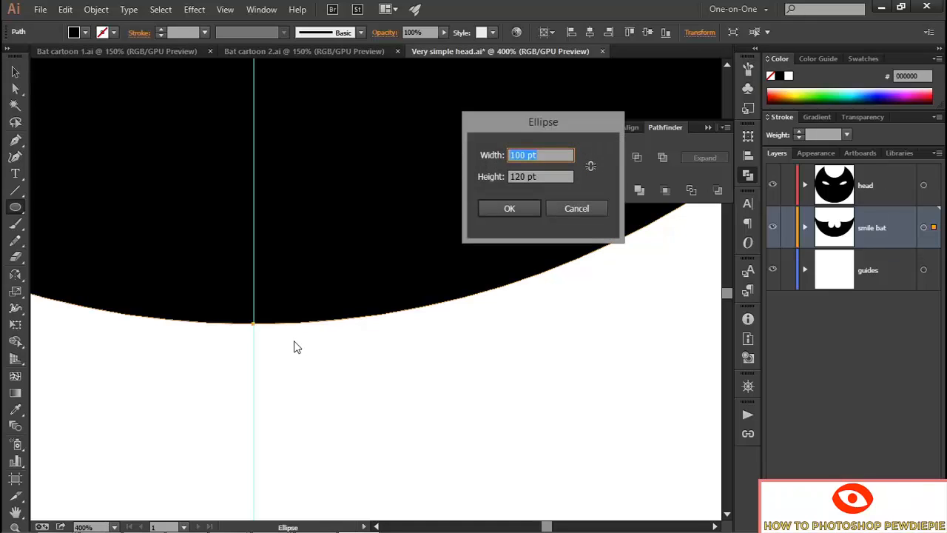
text(36)
key(Tab)
text(3)
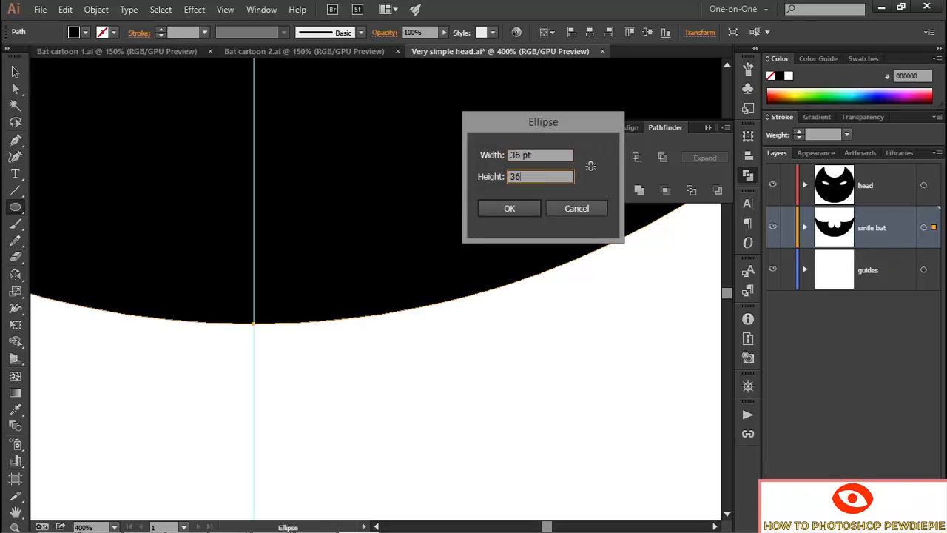
text(6)
click(497, 208)
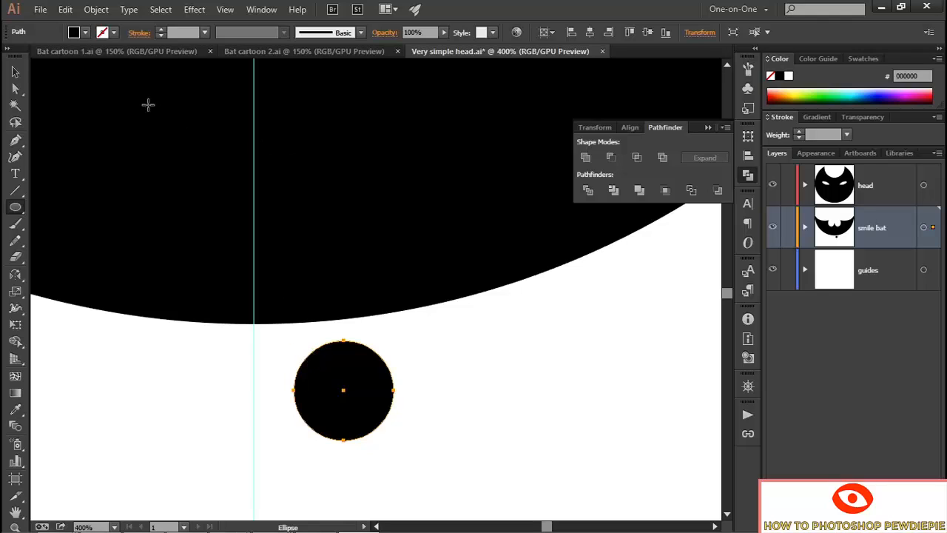
- Add anchor points to the 36 pt circle and snap its new upper-left anchor to the body's lowest point on the center guide
click(96, 9)
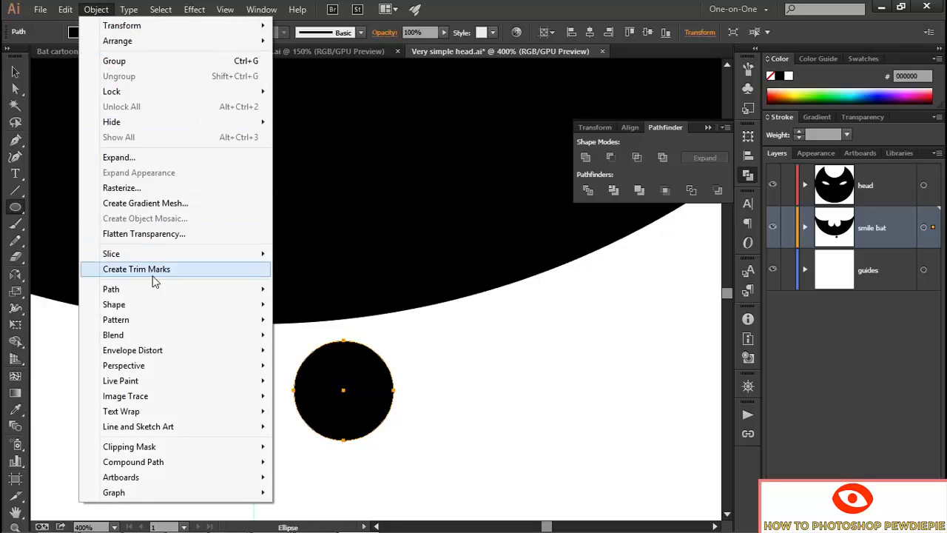
mouse_move(158, 287)
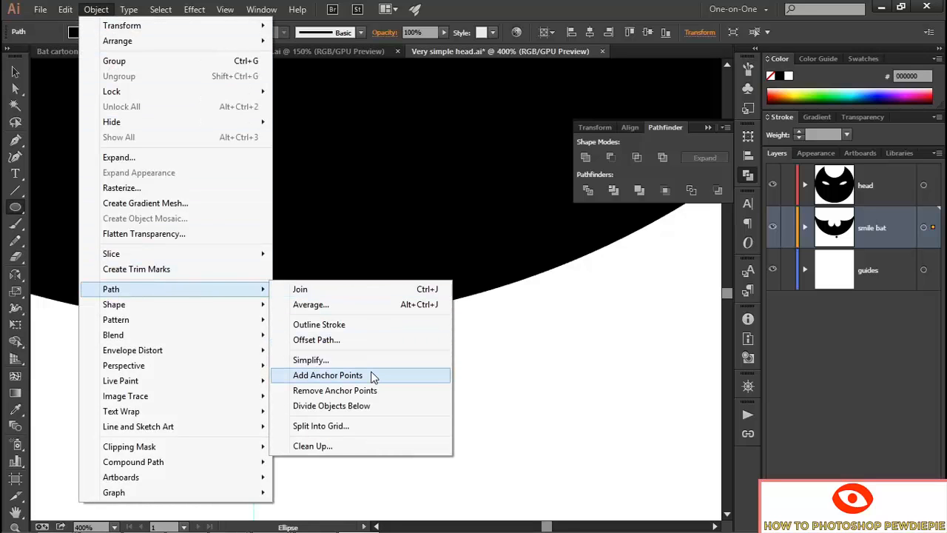
click(372, 376)
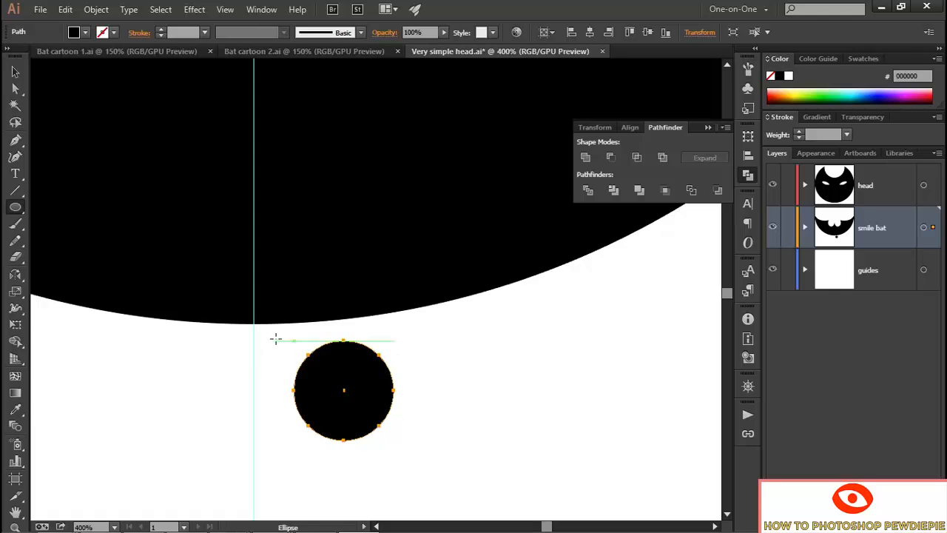
key(ctrl)
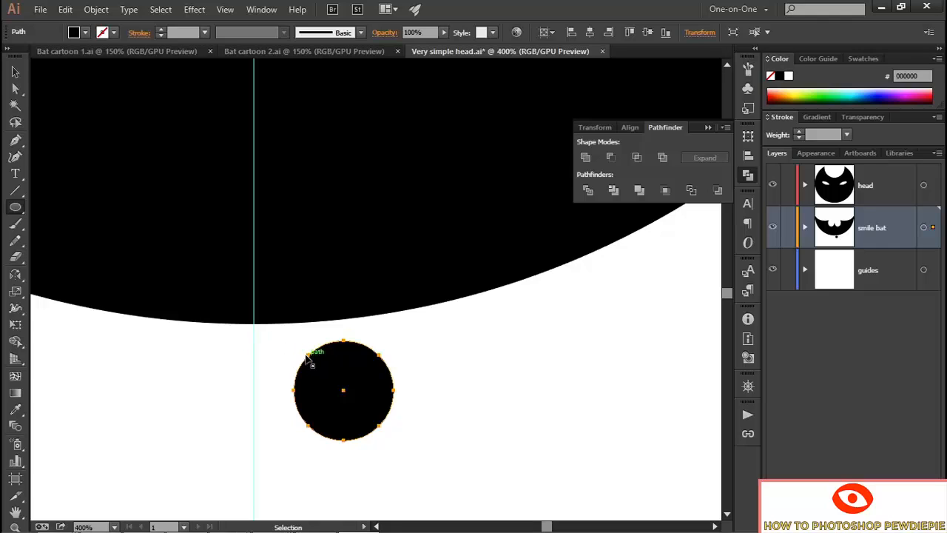
drag(307, 357, 255, 327)
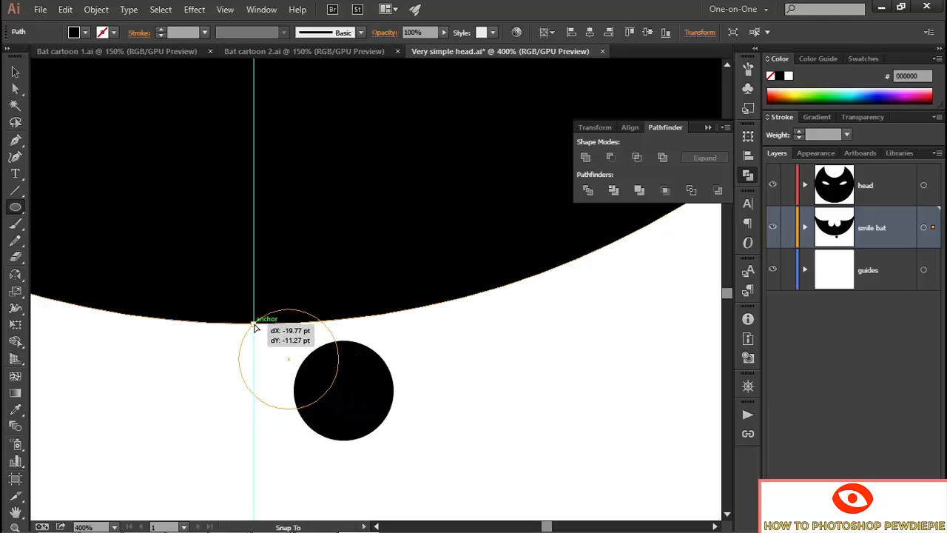
drag(255, 327, 255, 327)
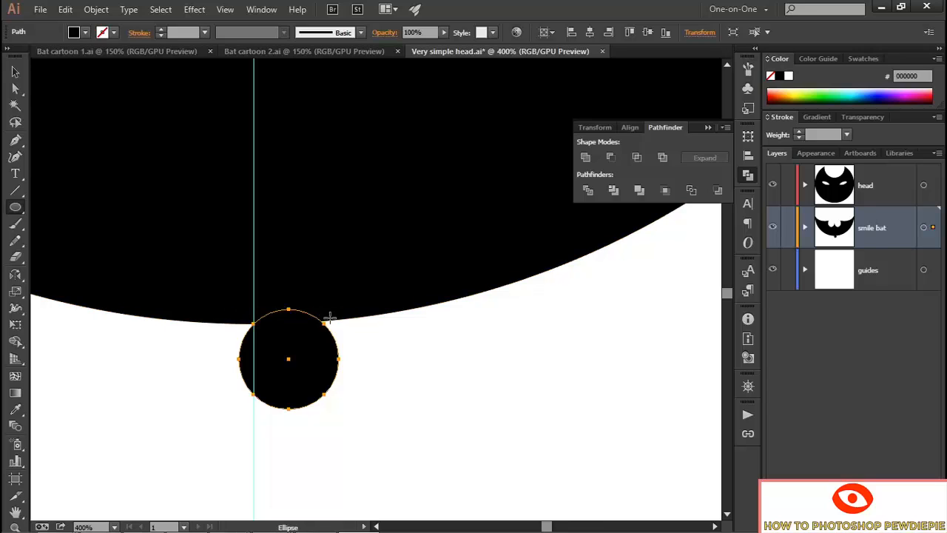
- Create a circle 120 pt wide and 120 pt high over the body's lower edge, to the right of the 36 pt circle
key(space)
drag(343, 308, 183, 342)
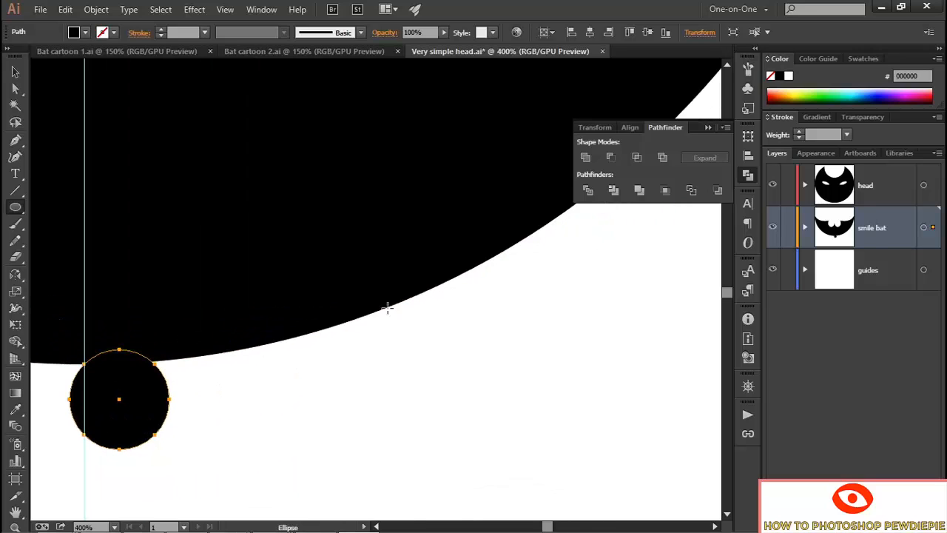
click(195, 257)
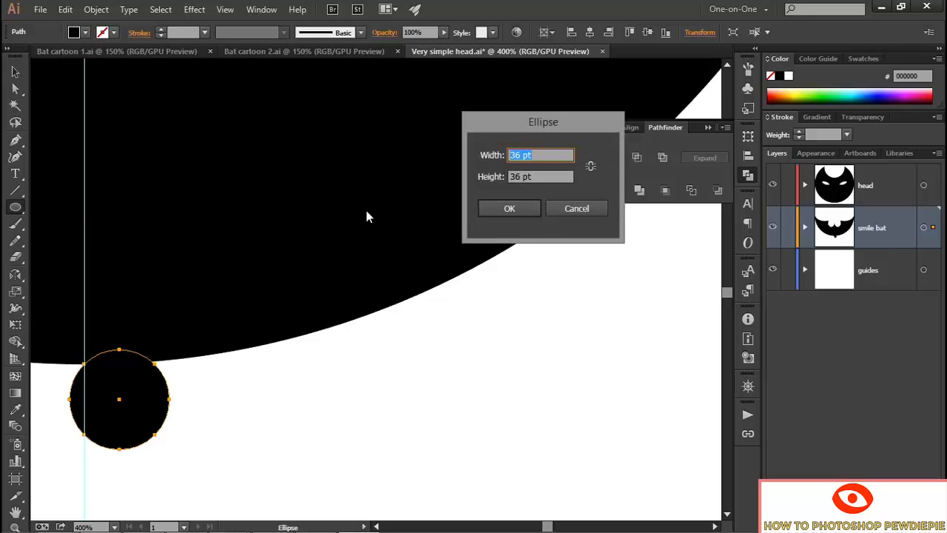
text(120)
key(Tab)
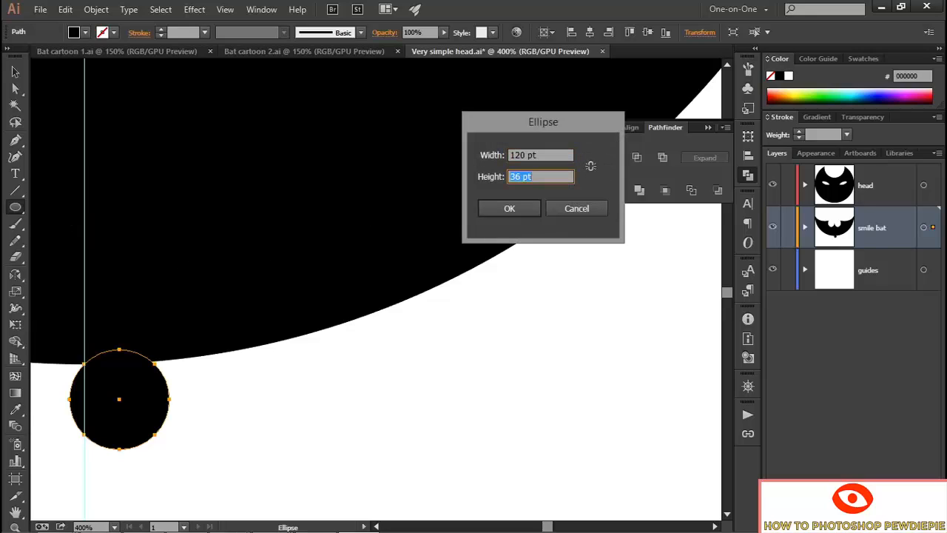
text(120)
click(511, 207)
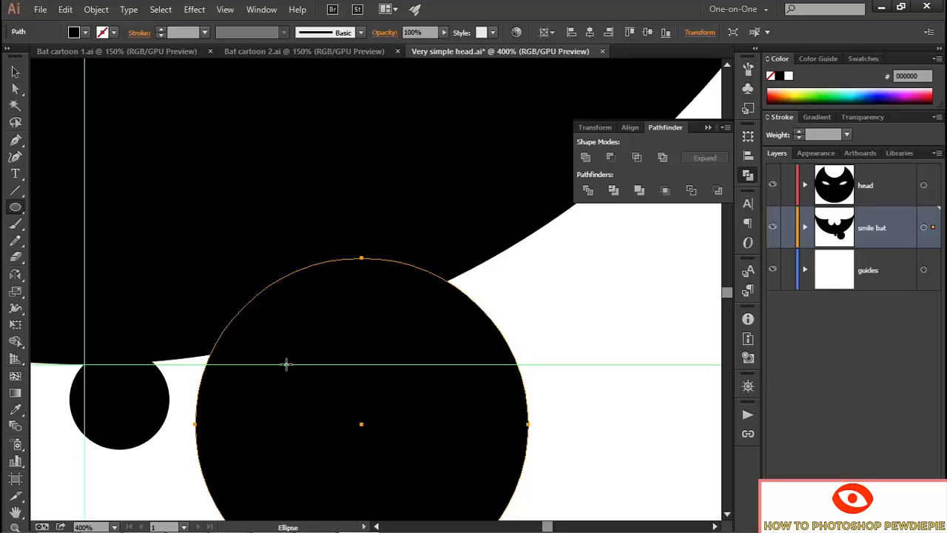
- Switch to outline view and move the 120 pt circle's edge to where the small circle's right side crosses the body's curve
key(ctrl+y)
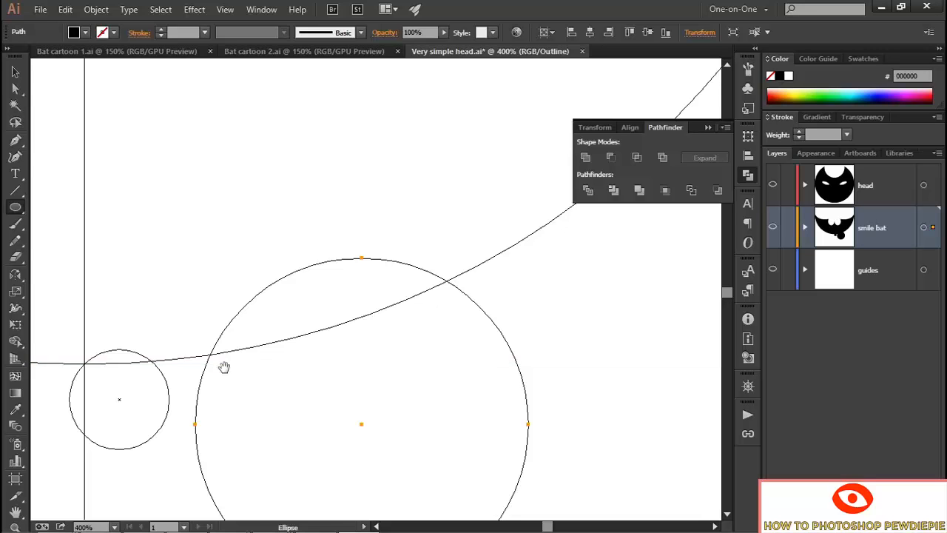
drag(220, 370, 197, 261)
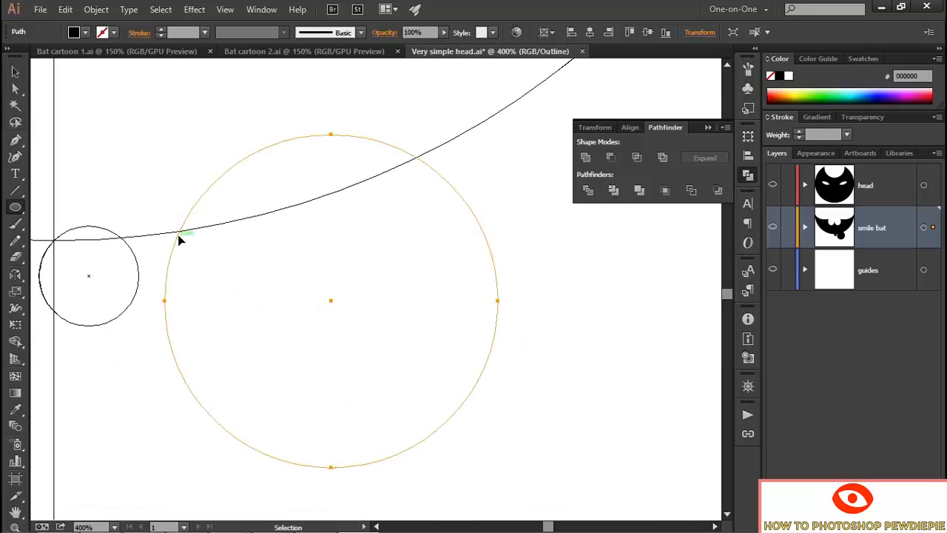
drag(186, 216, 119, 239)
click(119, 239)
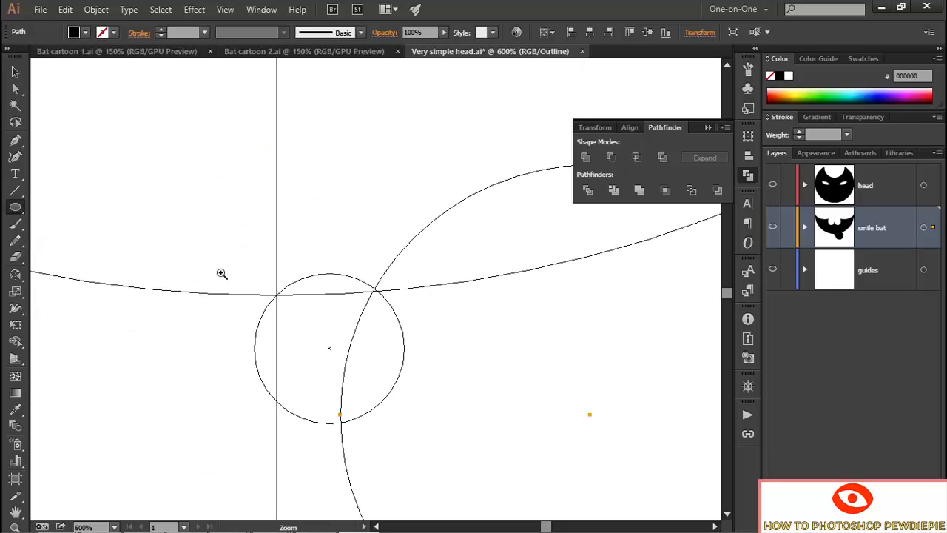
- Fine-tune the 120 pt circle's position at high magnification so its edge passes exactly through the small circle's intersection with the body
click(392, 300)
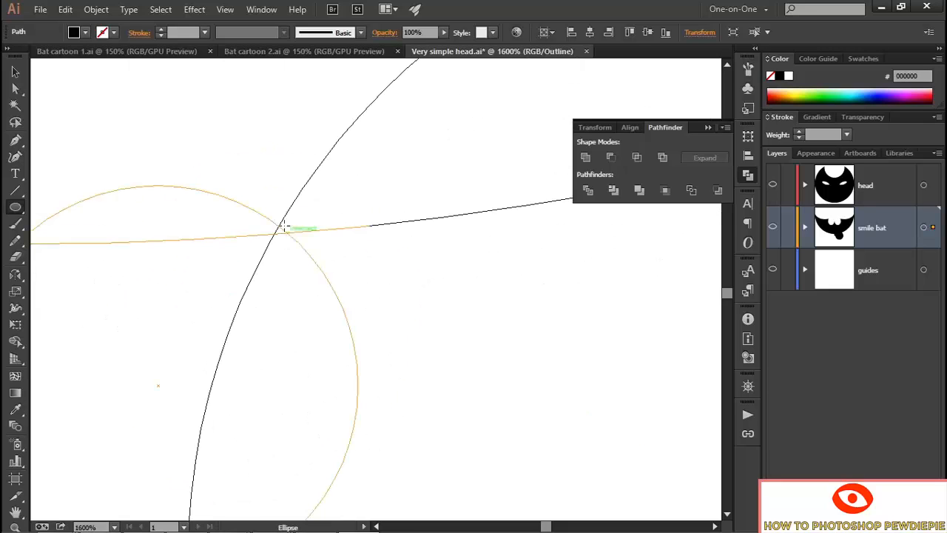
click(281, 226)
mouse_move(290, 224)
mouse_down()
mouse_move(304, 227)
mouse_move(287, 225)
mouse_up()
click(275, 226)
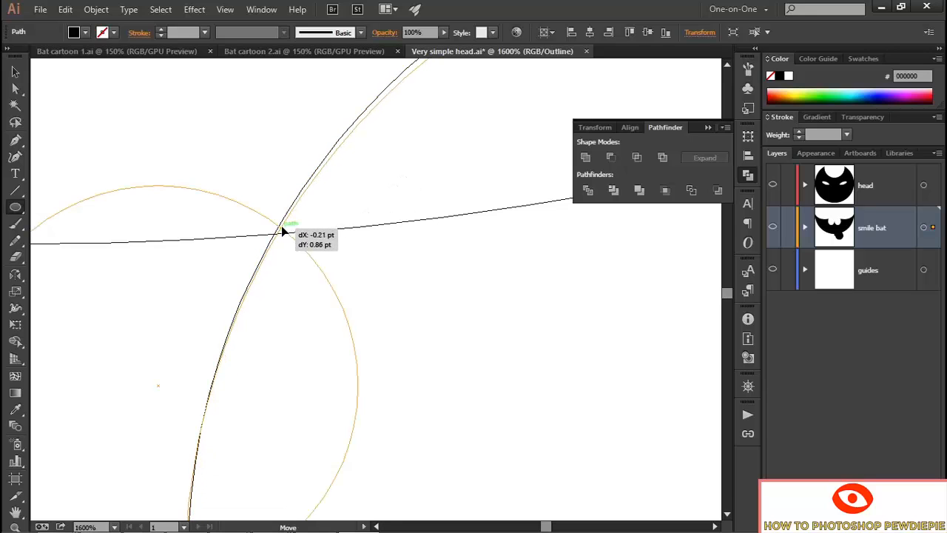
click(278, 227)
click(284, 229)
click(286, 226)
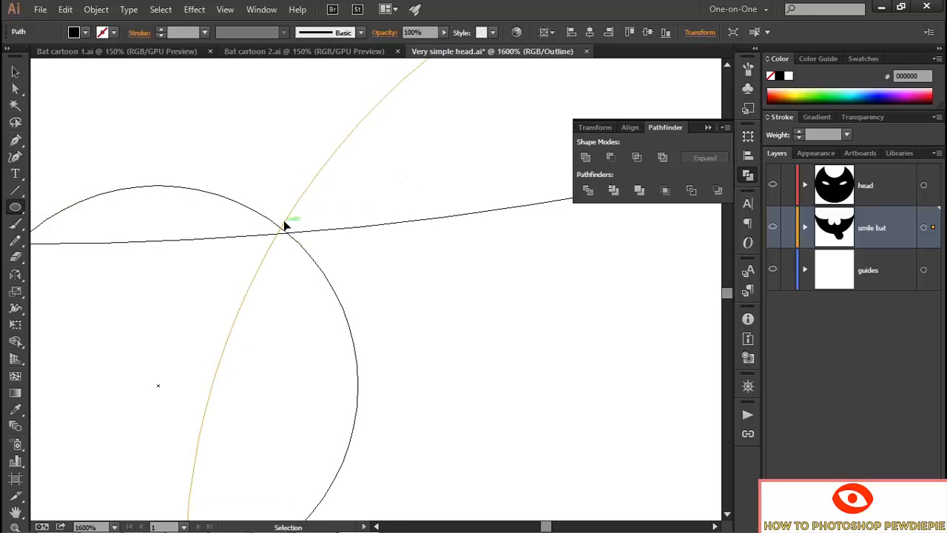
drag(287, 224, 305, 224)
click(300, 233)
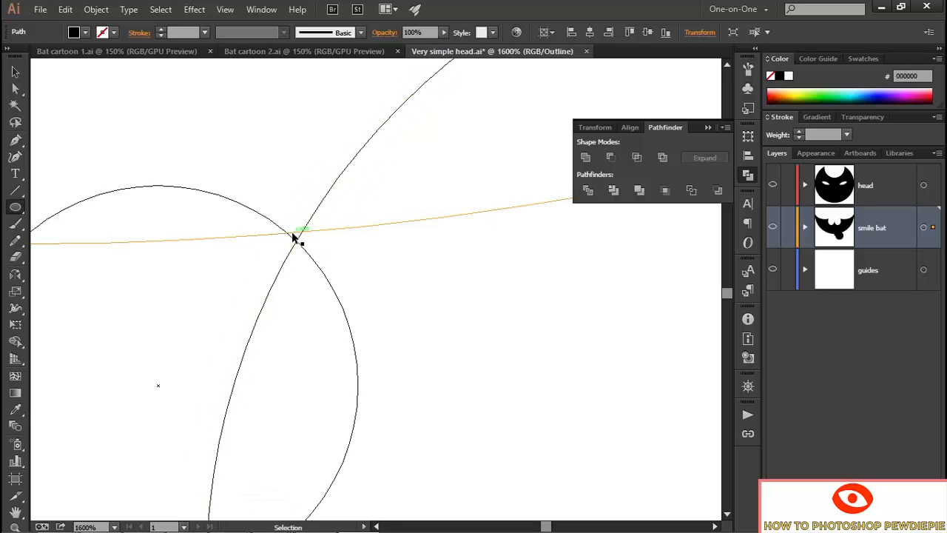
click(306, 221)
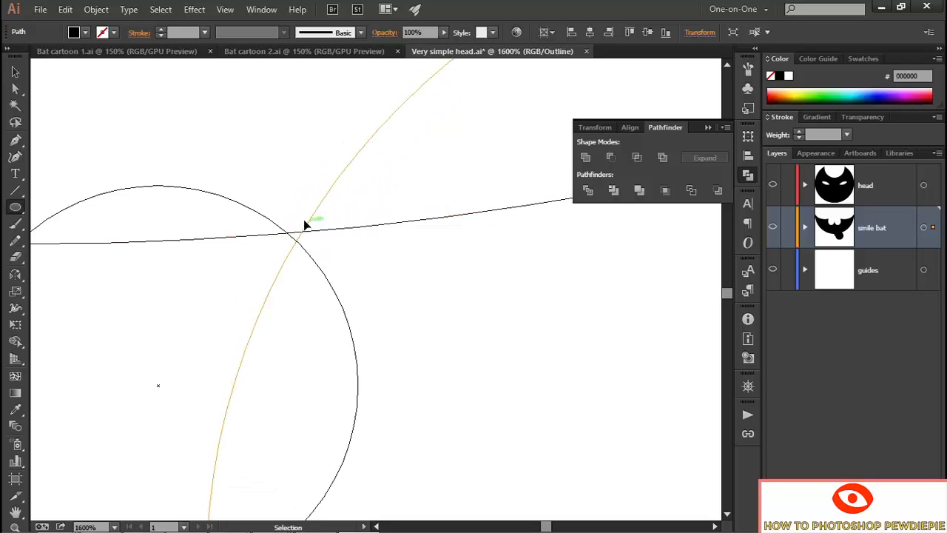
drag(311, 222, 290, 231)
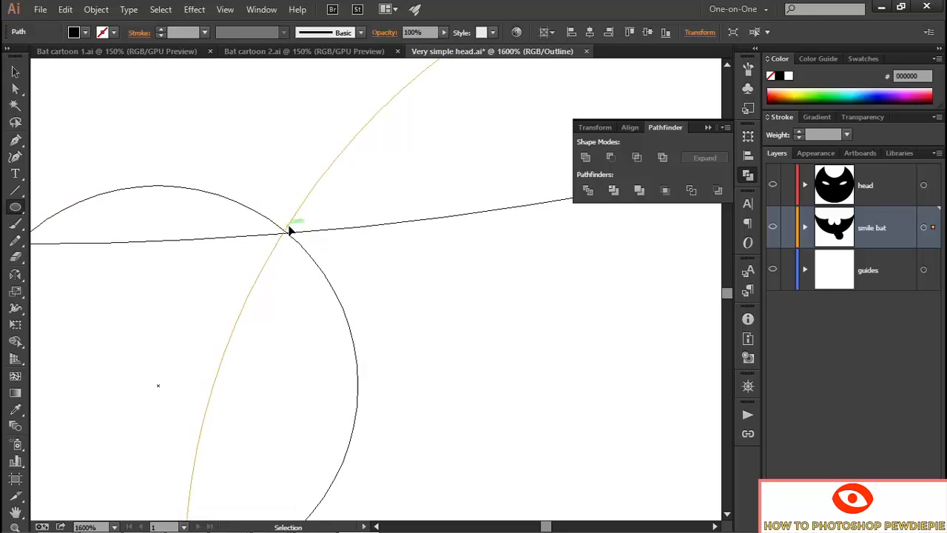
- Create a circle with linked width and height of 150 pt farther right along the body's lower edge
key(ctrl+minus)
key(ctrl+minus)
key(ctrl+minus)
key(ctrl+minus)
key(ctrl+minus)
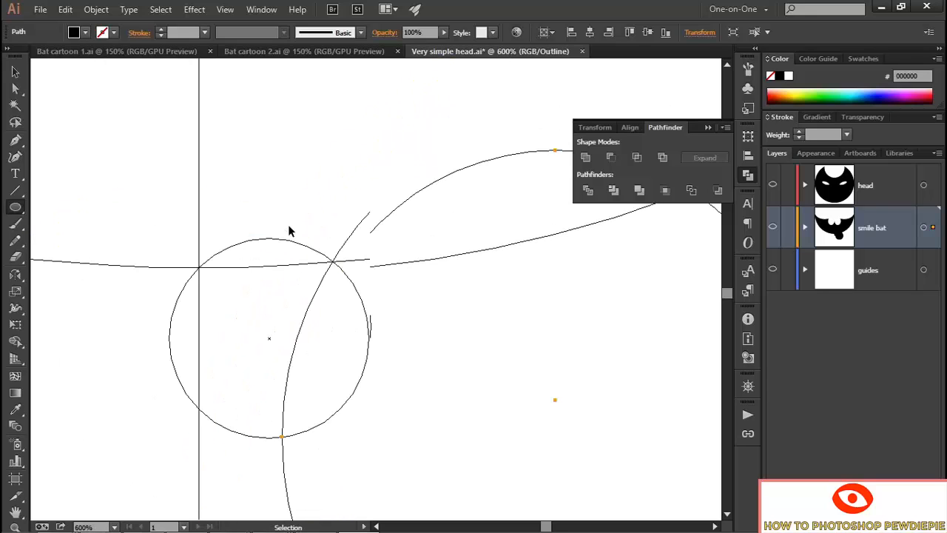
key(ctrl+minus)
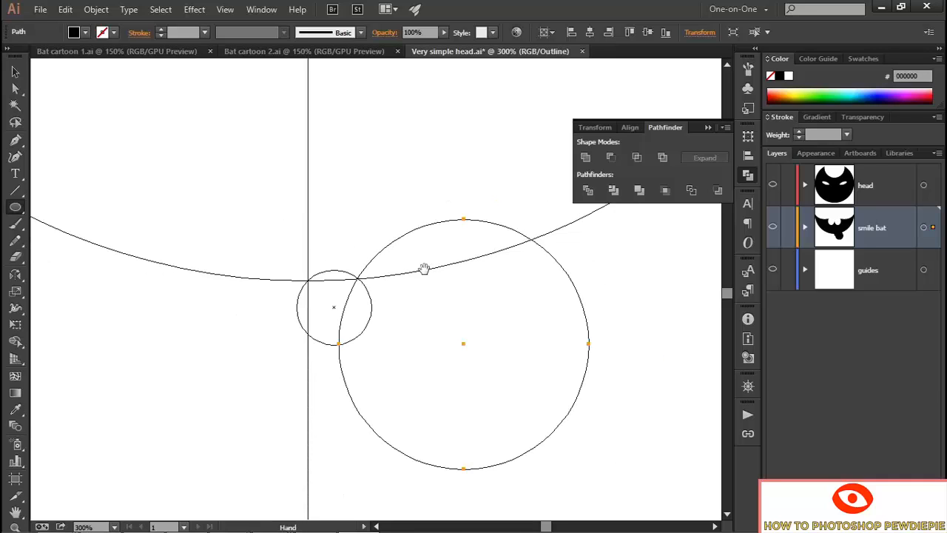
drag(425, 269, 218, 297)
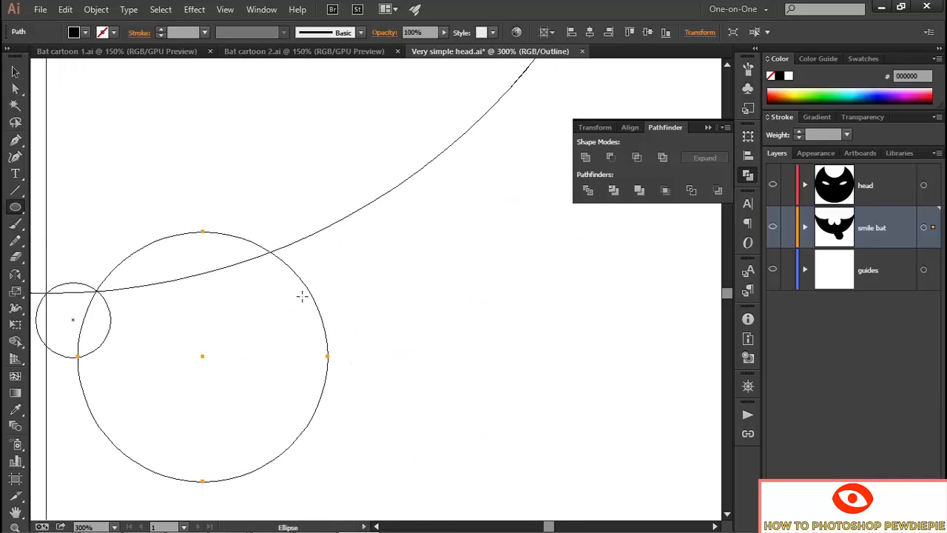
click(299, 161)
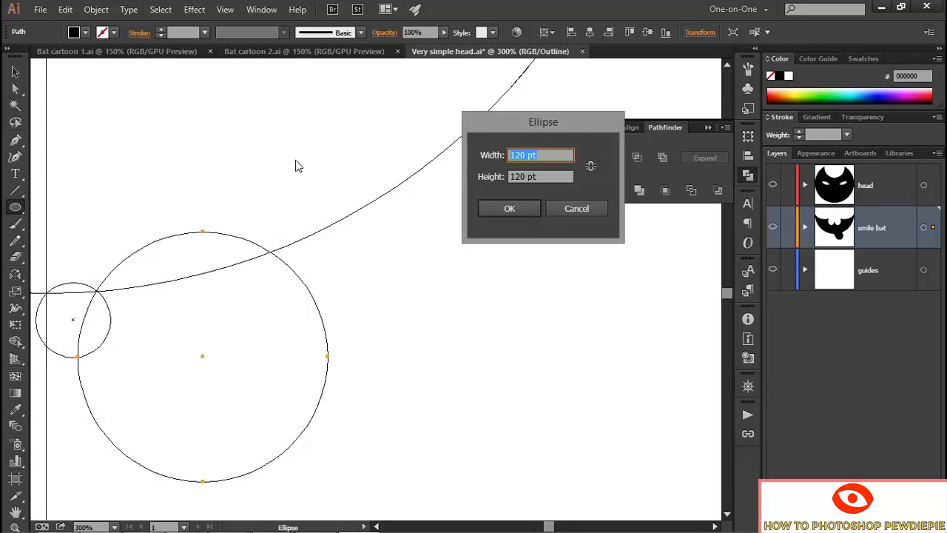
click(591, 168)
click(533, 155)
text(150)
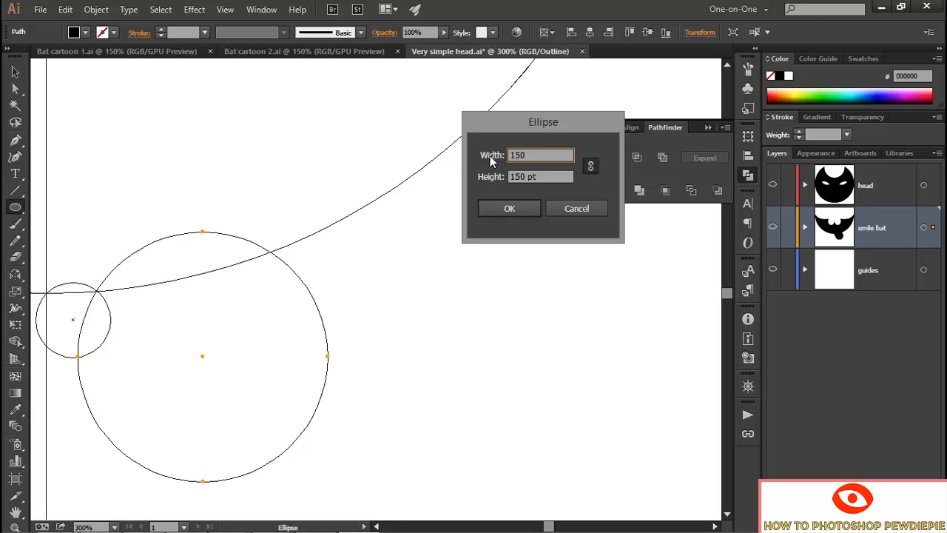
click(497, 210)
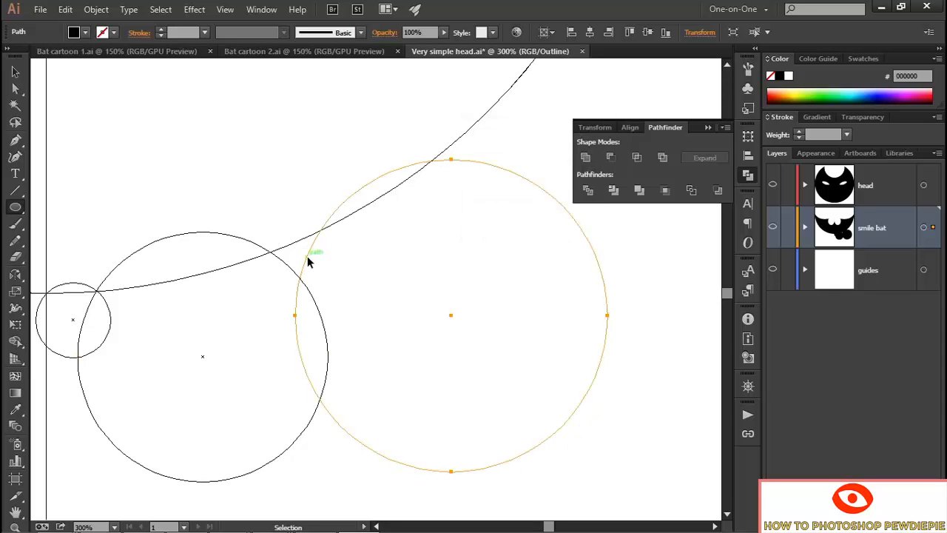
- Move the 150 pt circle so its left edge passes through the 120 pt circle's right intersection with the body's curve
drag(307, 256, 267, 254)
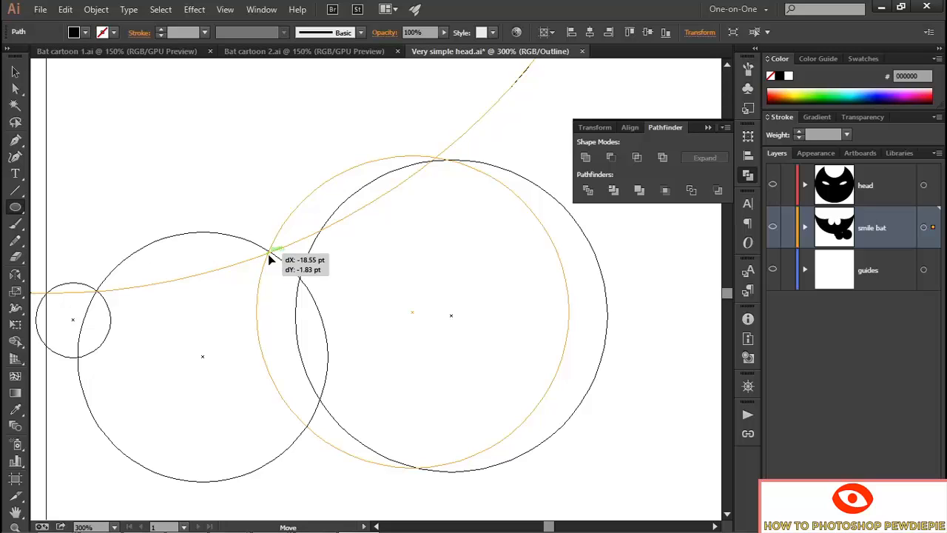
drag(268, 254, 279, 215)
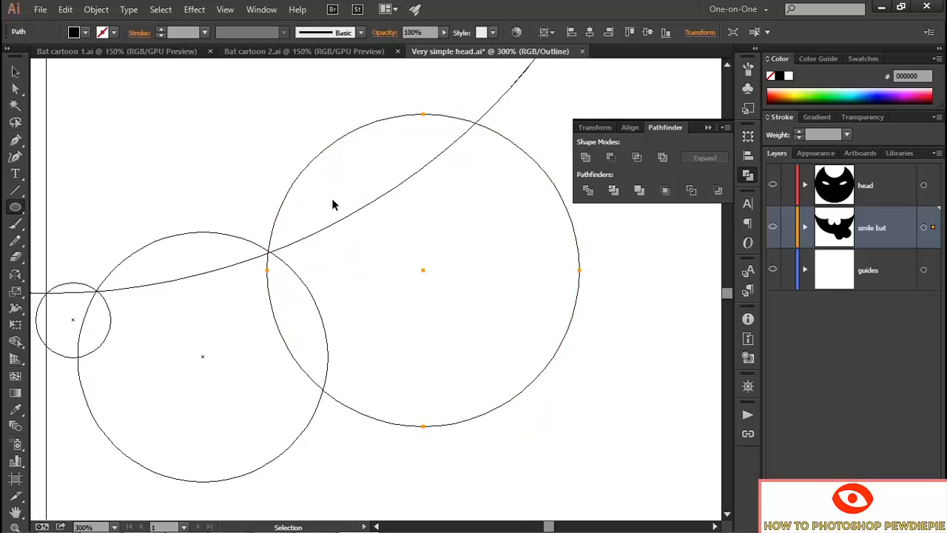
scroll(338, 236, up, 1)
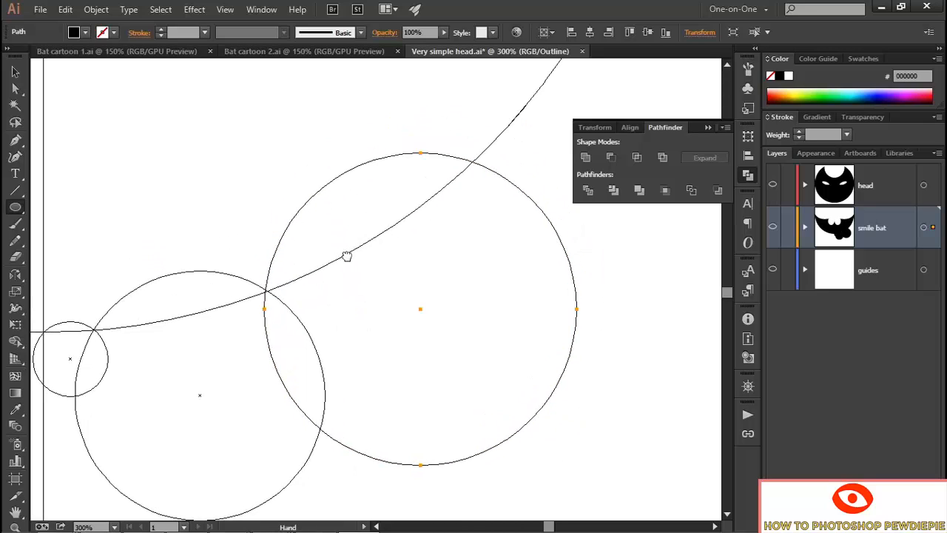
- Duplicate the 120 pt circle and place the copy's left edge at the 150 pt circle's upper-right intersection with the body's curve
click(80, 438)
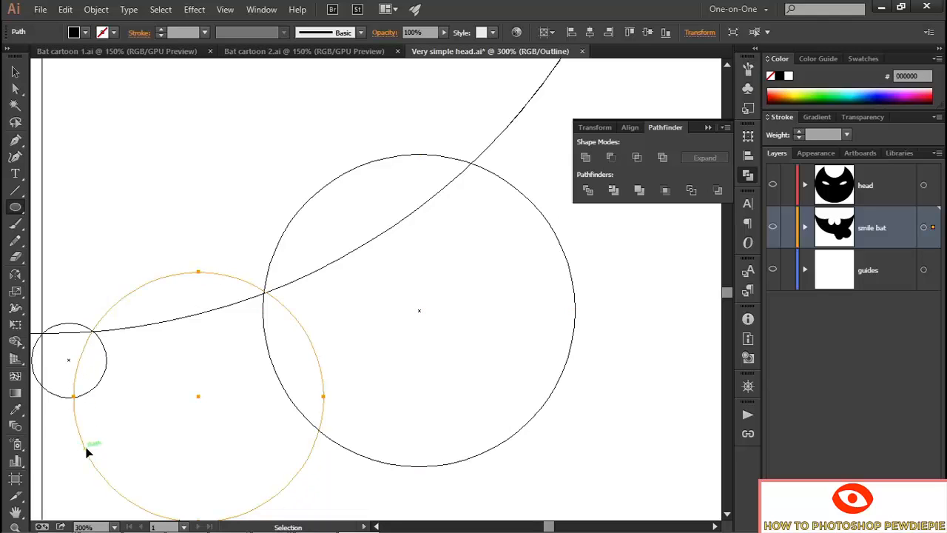
drag(85, 454, 481, 244)
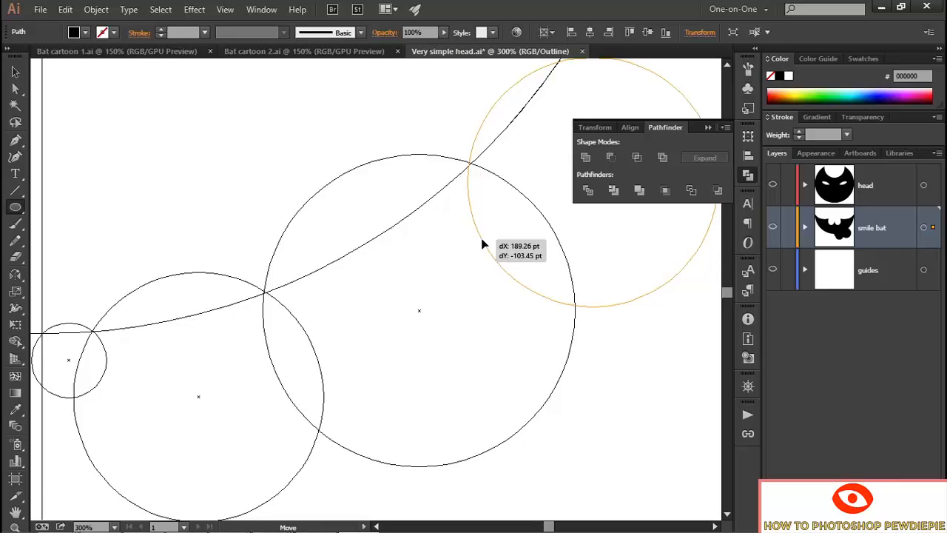
key(alt)
drag(480, 245, 480, 245)
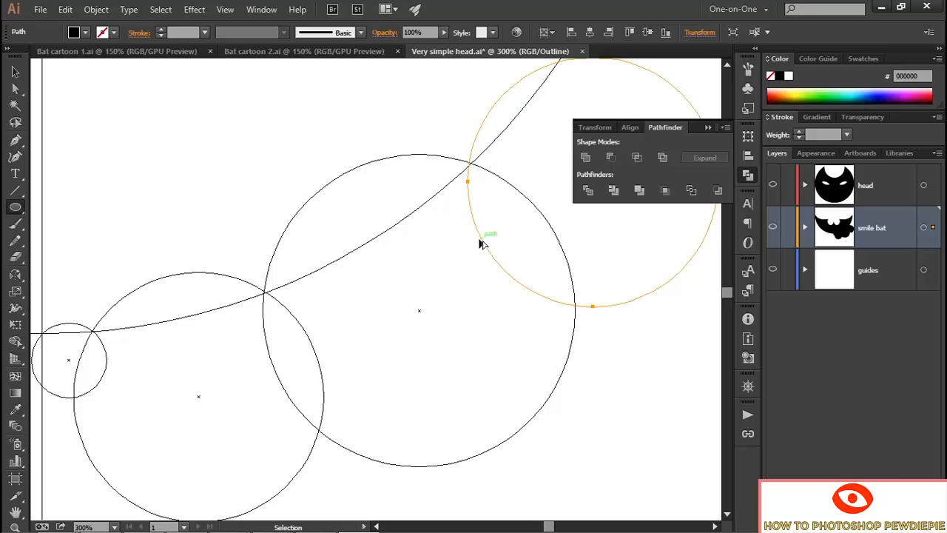
- Reflect a copy of the four scalloping circles across the vertical center guide onto the opposite half of the body
key(v)
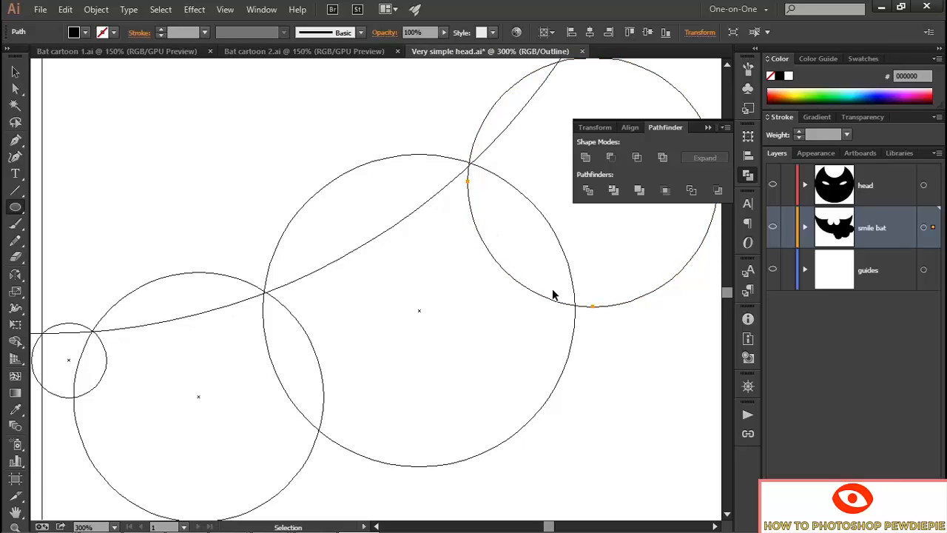
key(ctrl+minus)
key(ctrl+minus)
key(ctrl+minus)
key(l)
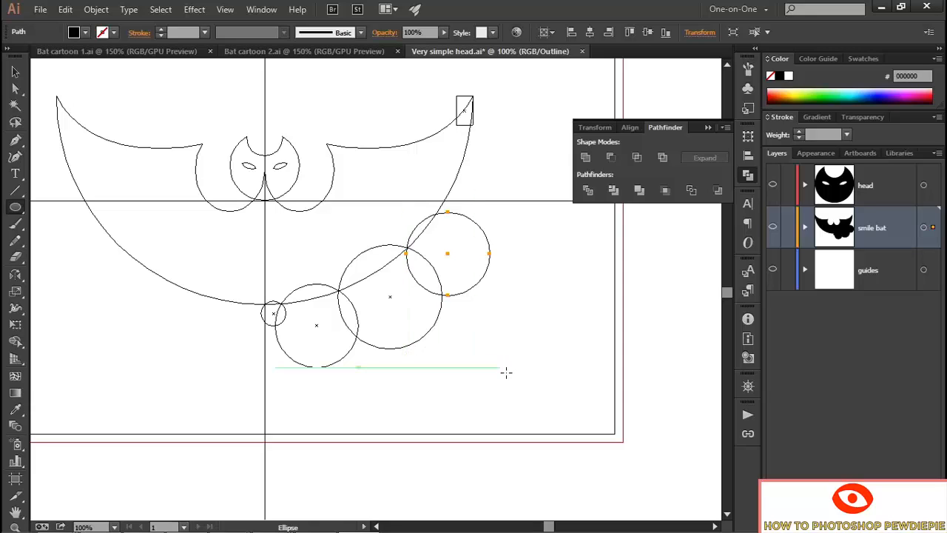
key(v)
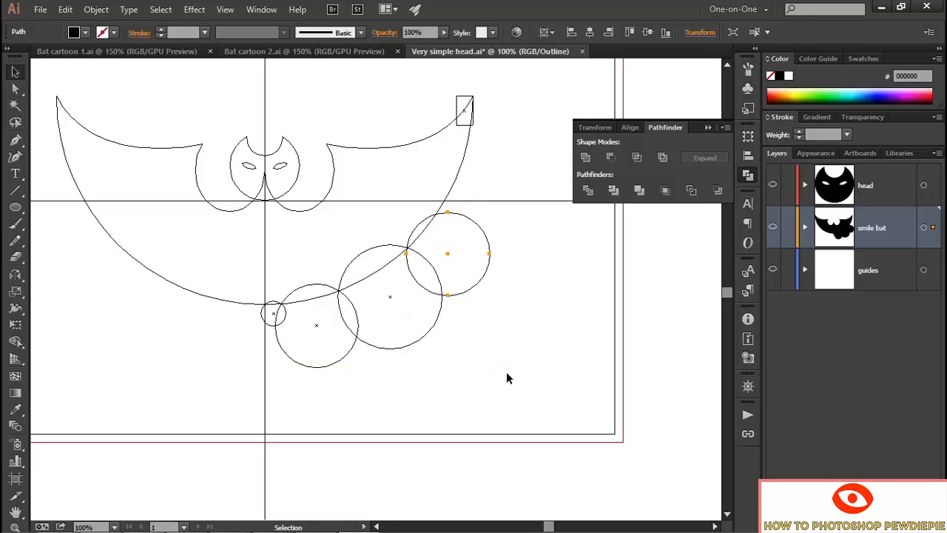
shift+click(401, 343)
shift+click(341, 359)
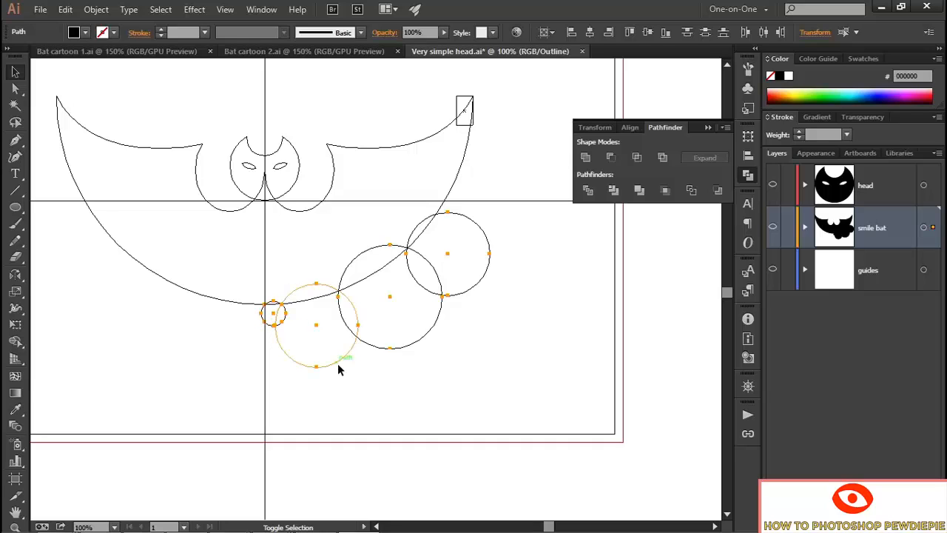
click(16, 274)
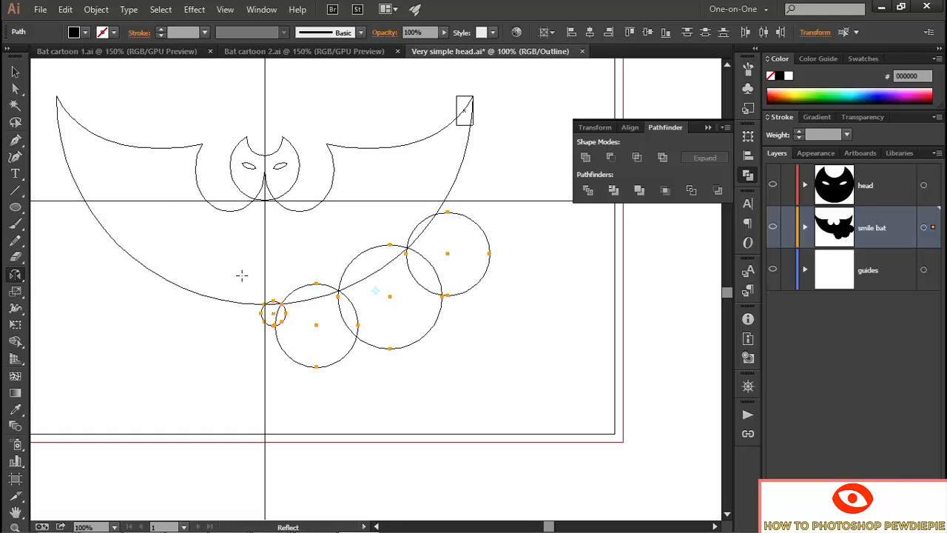
key(ctrl+y)
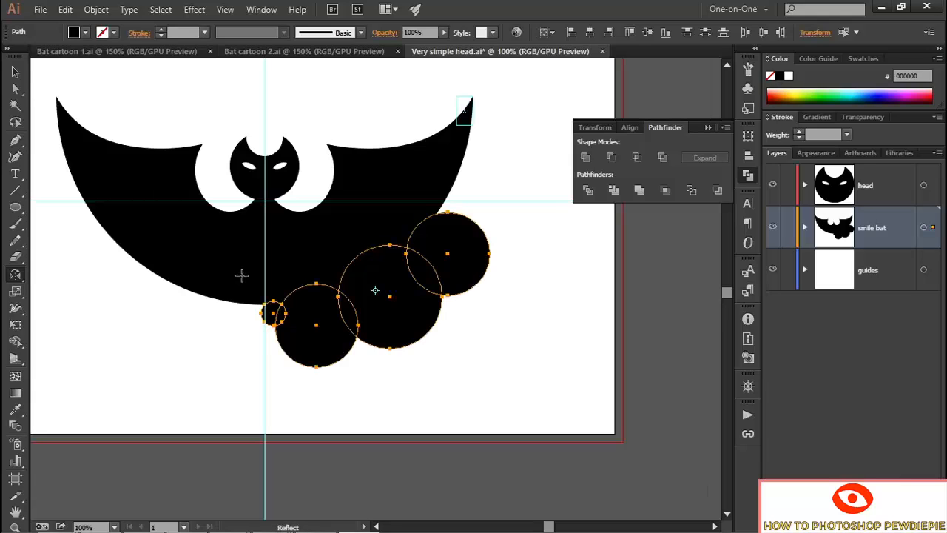
drag(243, 275, 349, 319)
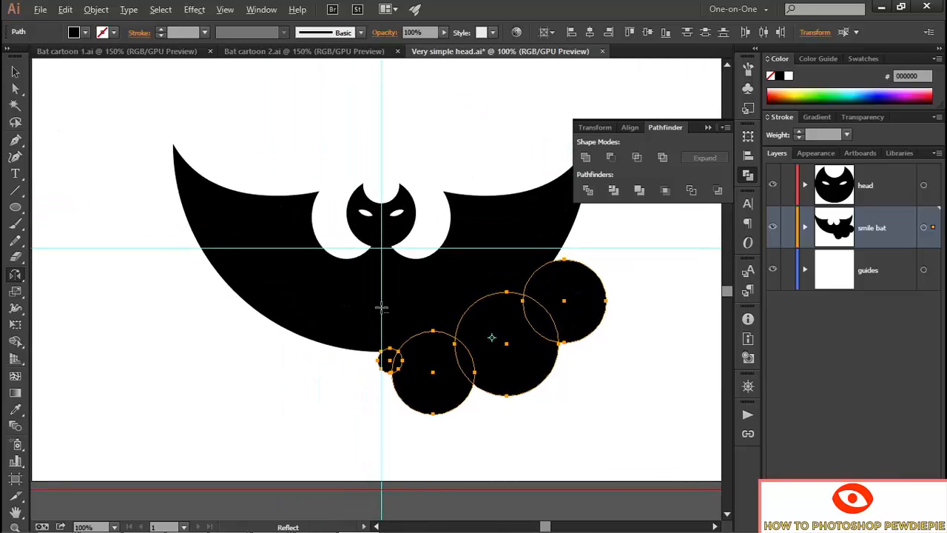
alt+click(381, 307)
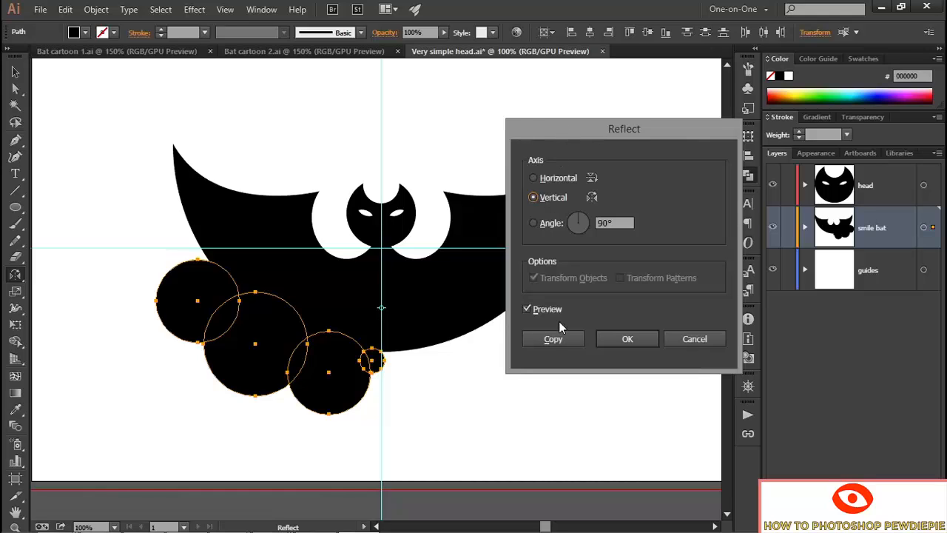
click(565, 340)
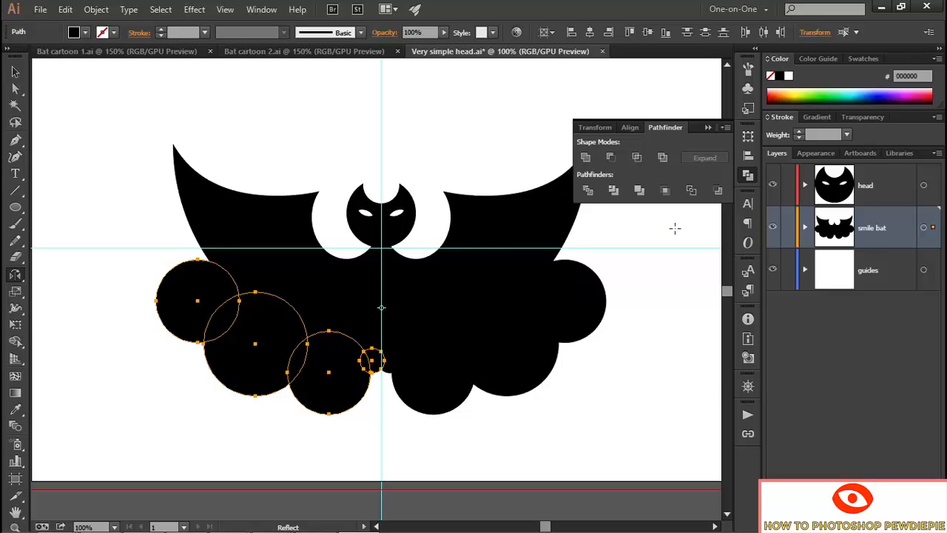
- Subtract all the scalloping circles from the body on the smile bat layer with Minus Front
click(934, 219)
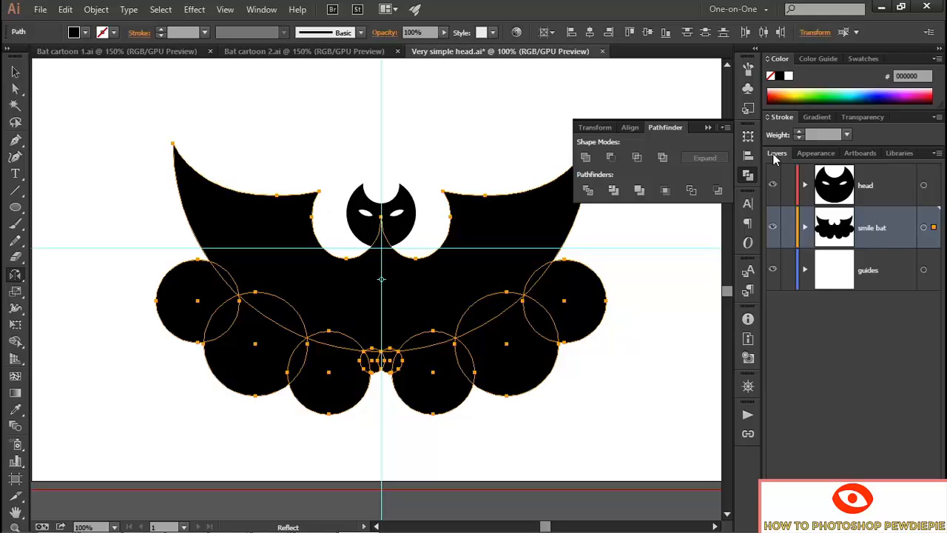
click(612, 157)
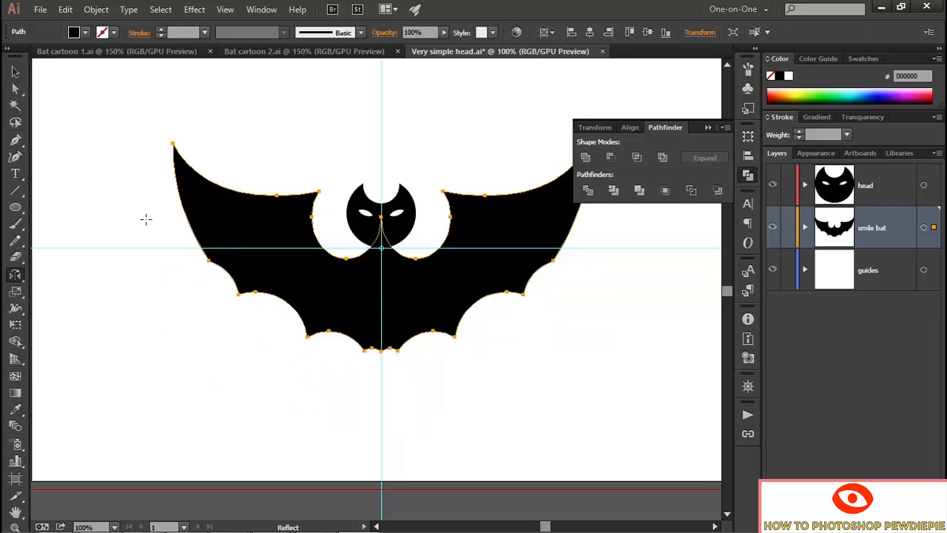
key(ctrl+plus)
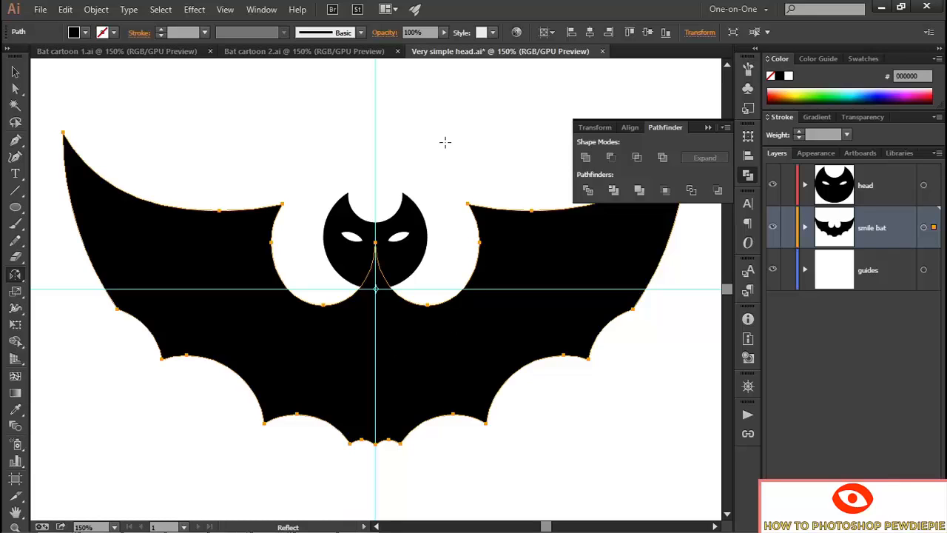
- Hide the smile bat layer and create a layer named "eye bat" with the color Violet
key(alt+Tab)
click(773, 228)
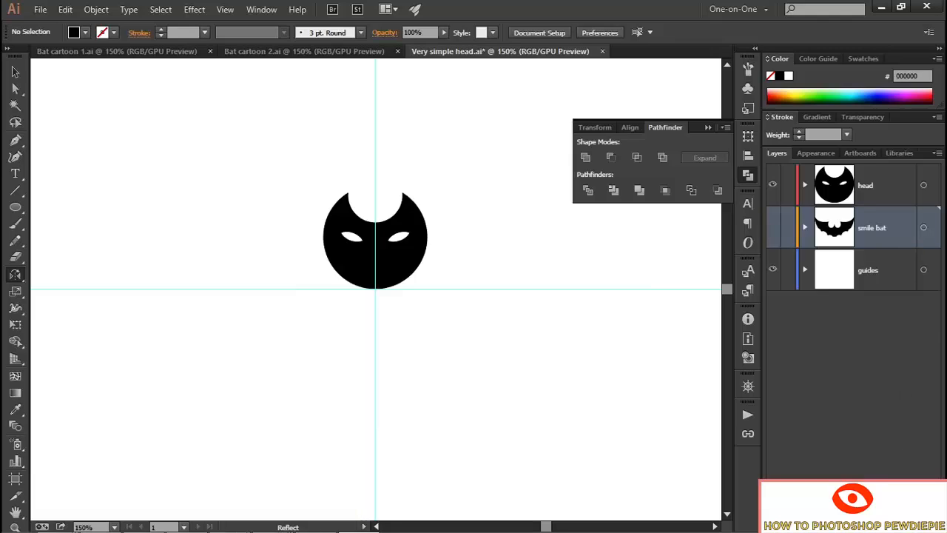
key(ctrl+alt+l)
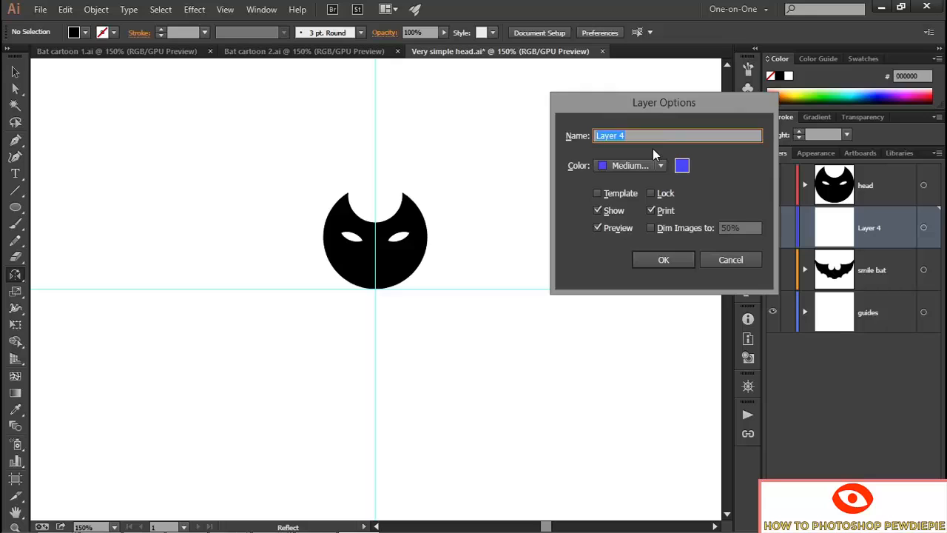
text(eye bat)
click(624, 164)
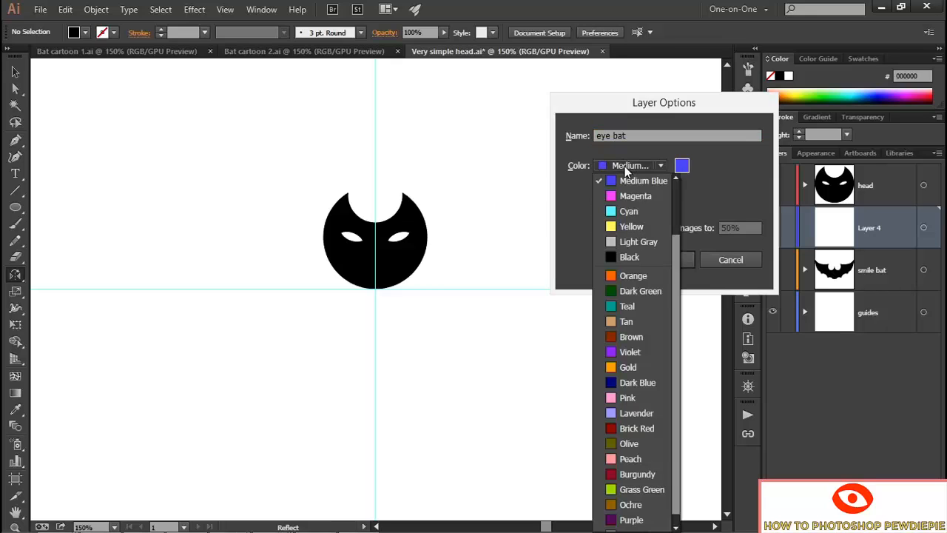
click(648, 356)
click(678, 259)
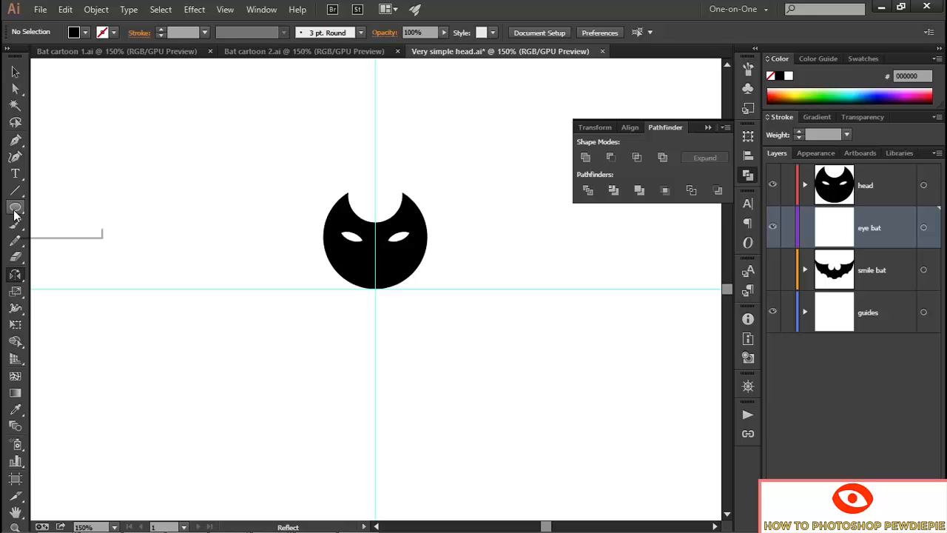
- Create an ellipse 600 pt wide and 300 pt high, centered on the guides' intersection at the head's base
key(l)
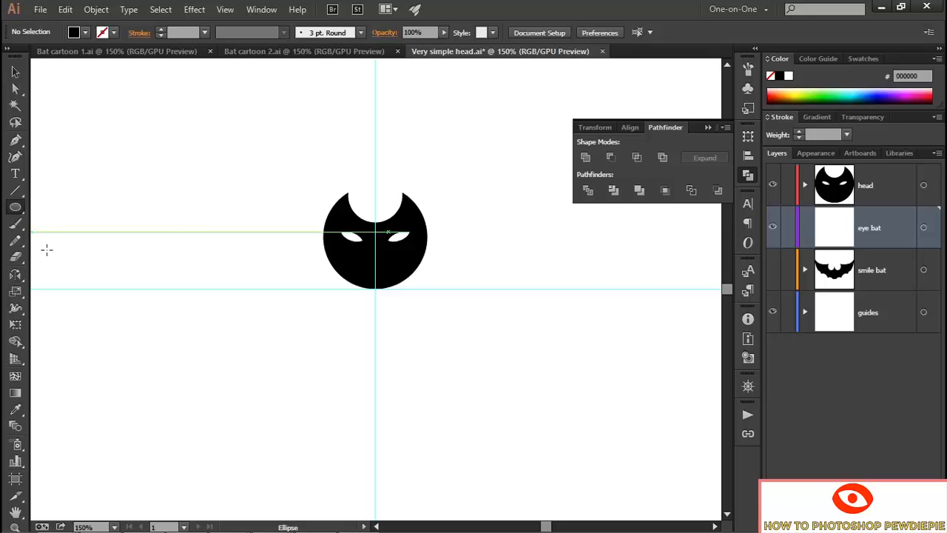
click(375, 288)
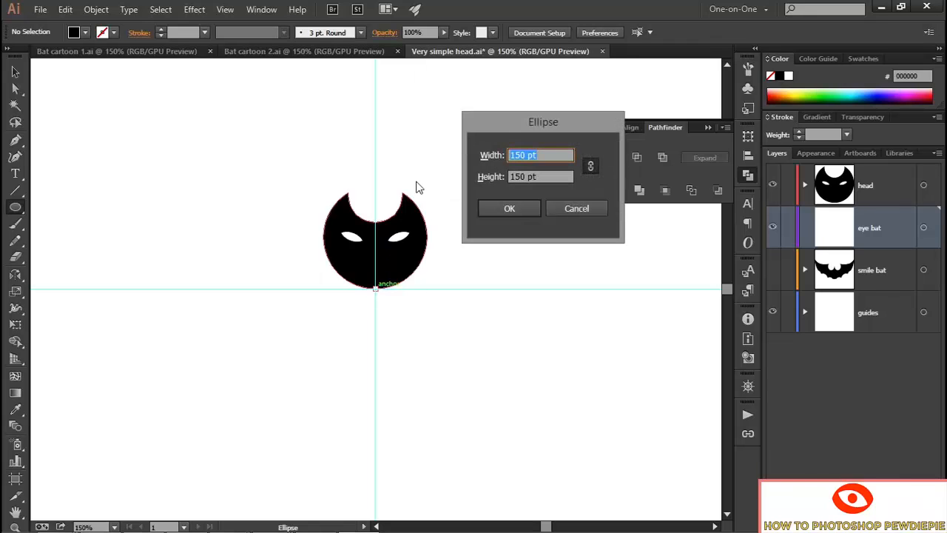
text(600)
key(Tab)
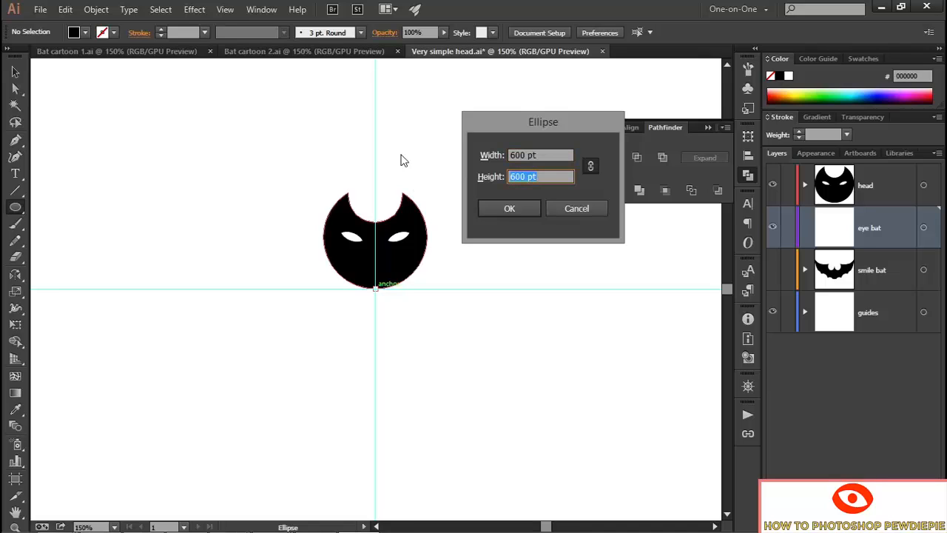
click(591, 169)
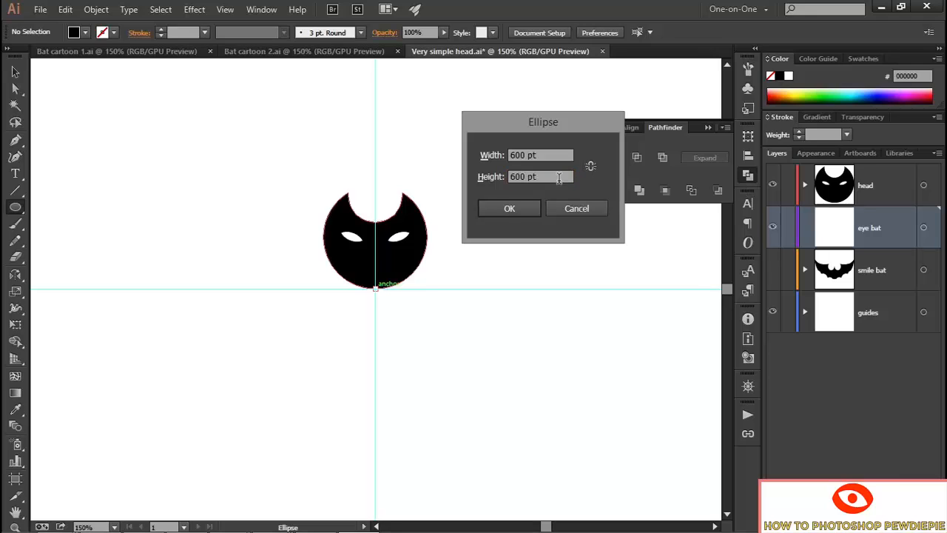
drag(559, 178, 496, 181)
text(300)
click(521, 213)
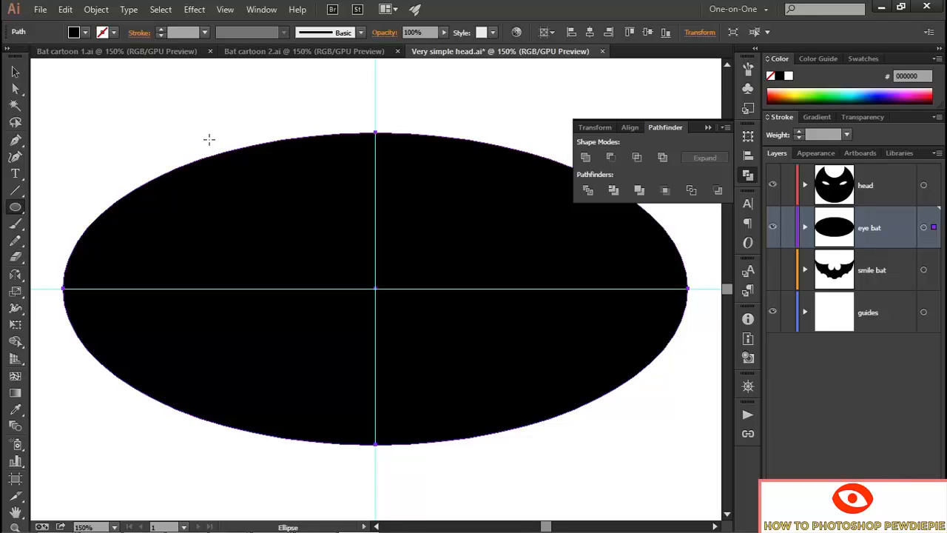
- Swap the large ellipse's fill and stroke, and move it 30 pt down
key(shift+x)
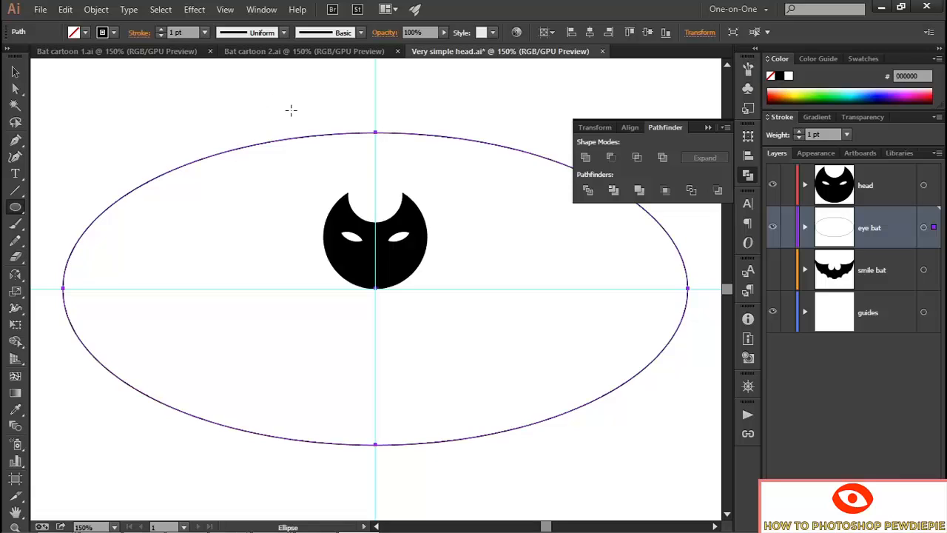
key(shift+Down)
key(shift+Down)
key(shift+Down)
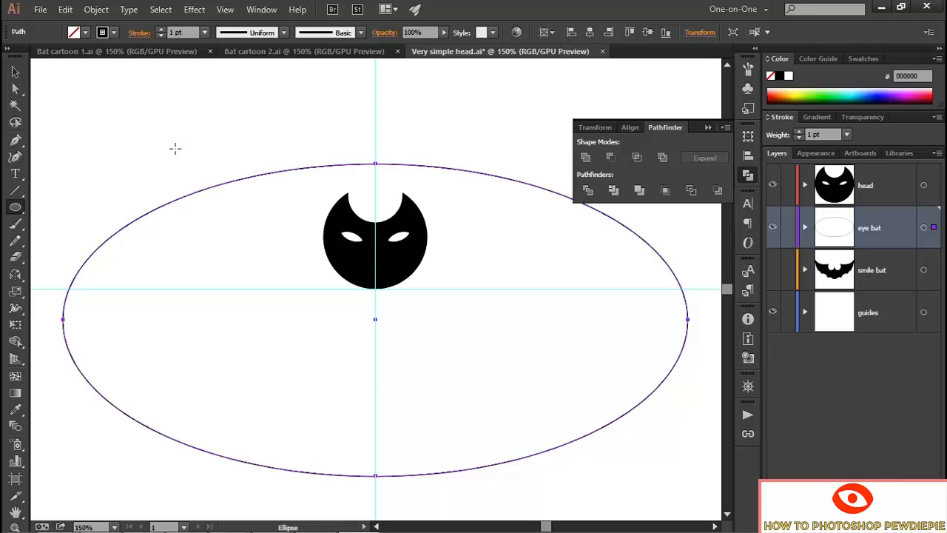
- Create an ellipse 300 pt wide and 220 pt high and place its bottom anchor point at the guides' intersection
click(209, 113)
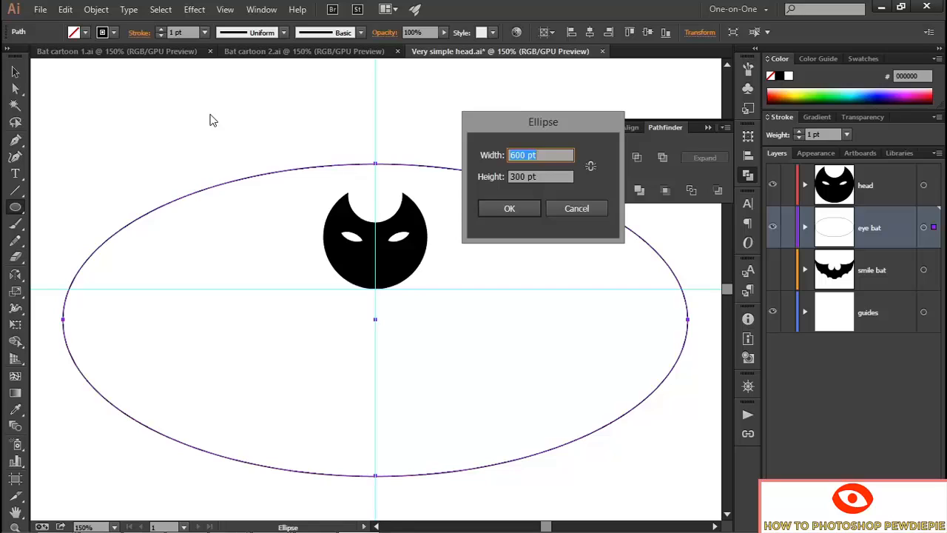
text(300)
key(Tab)
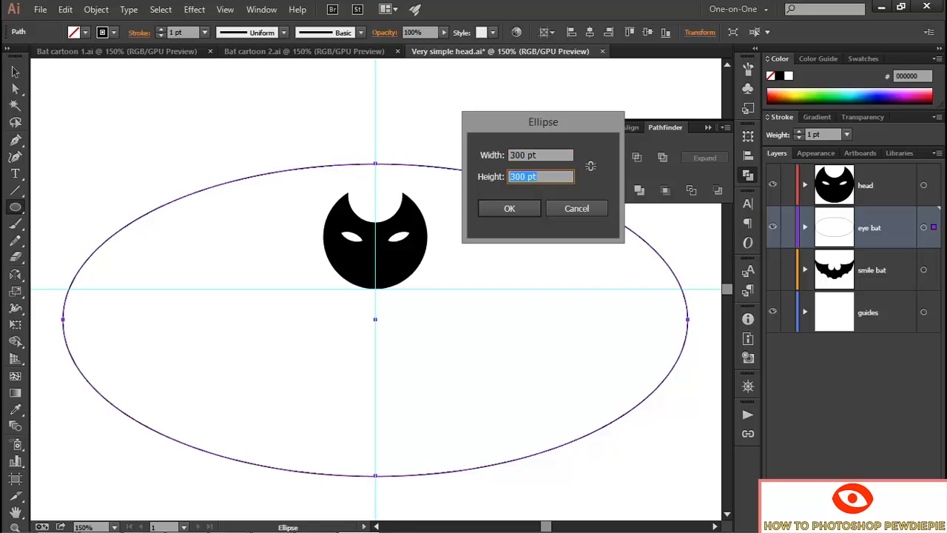
text(220)
click(487, 208)
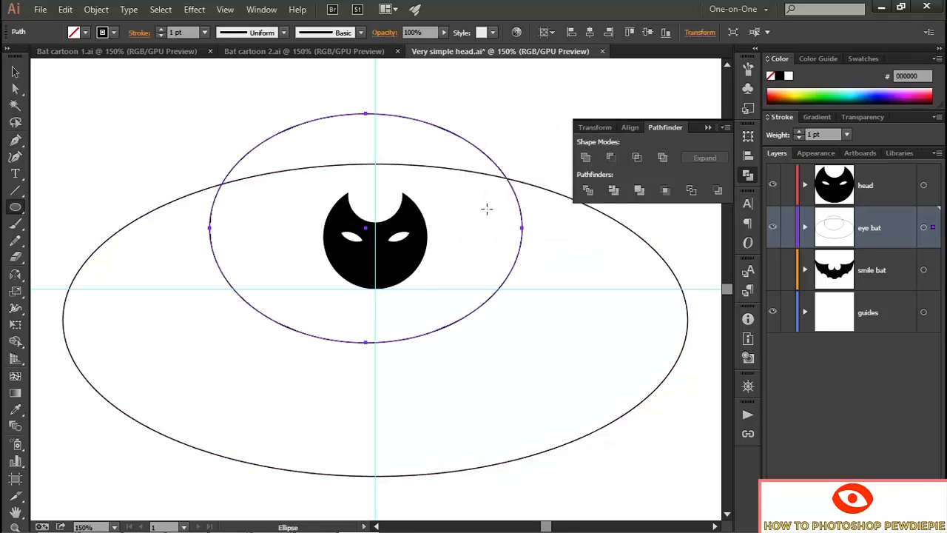
key(v)
drag(365, 342, 375, 289)
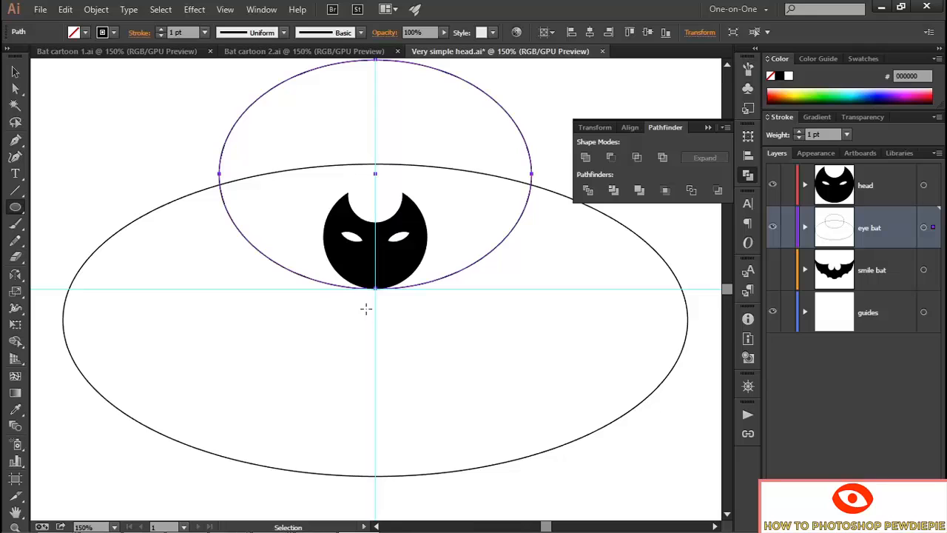
- Move the 300 by 220 pt ellipse 6 pt up from the horizontal guide
key(l)
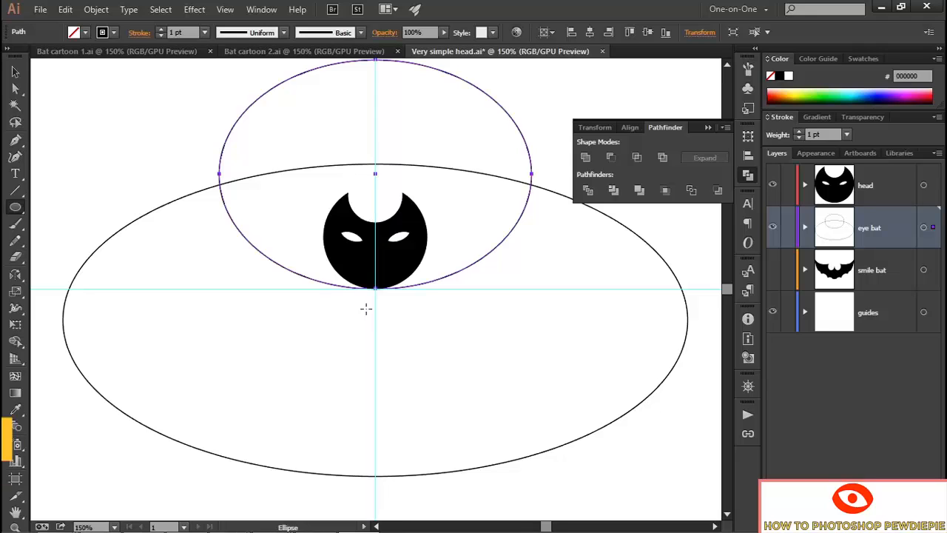
key(Up)
key(Up)
key(Up)
key(Up)
key(Up)
key(Up)
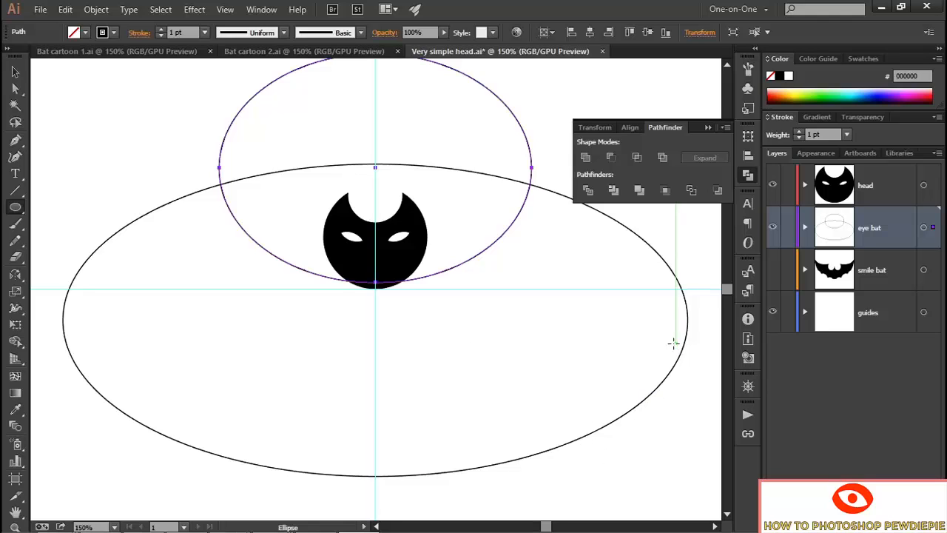
- Create a circle 20 pt wide and high and place its left anchor point at the guides' intersection
click(379, 337)
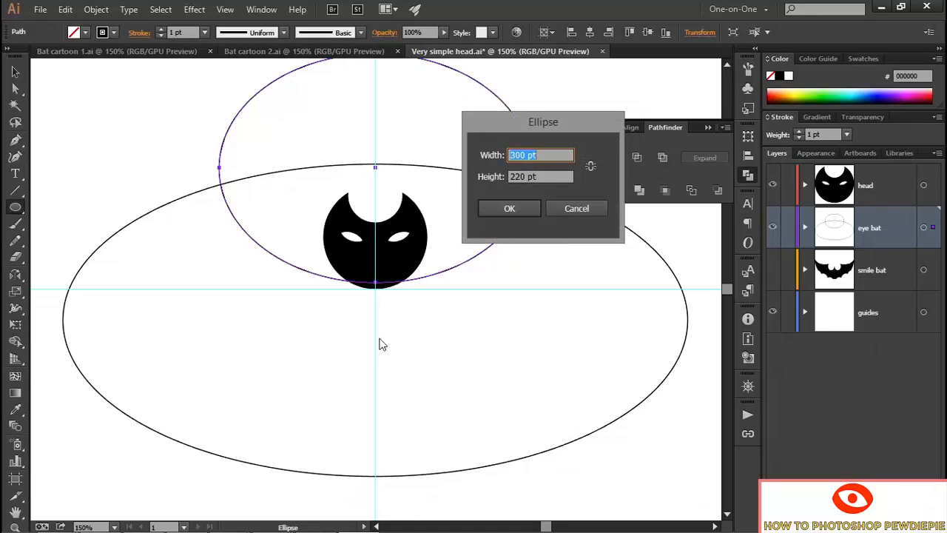
text(20)
key(Tab)
text(20)
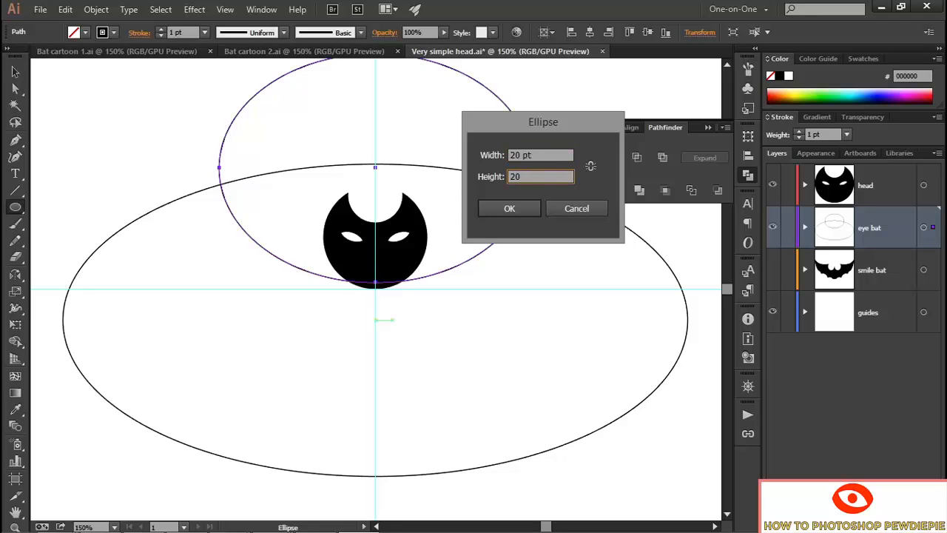
click(503, 207)
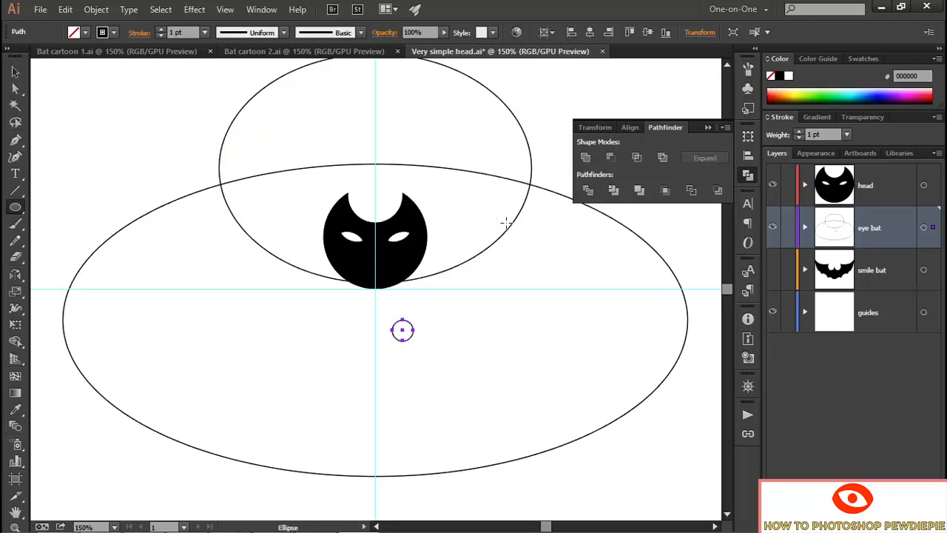
key(v)
drag(392, 331, 375, 290)
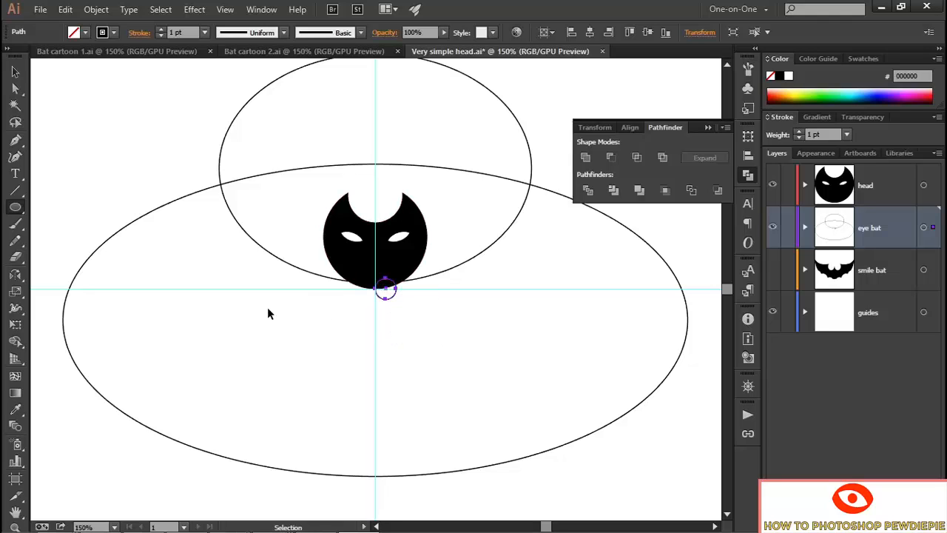
- Move the 20 pt circle 100 pt straight down along the vertical guide
key(l)
key(shift+Down)
key(shift+Down)
key(shift+Down)
key(shift+Down)
key(shift+Down)
key(shift+Down)
key(shift+Down)
key(shift+Down)
key(shift+Down)
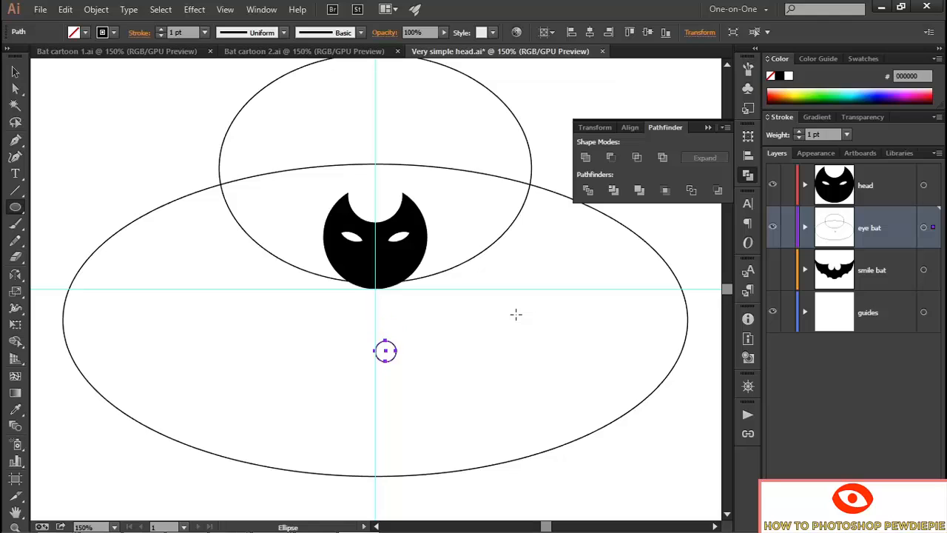
key(shift+Down)
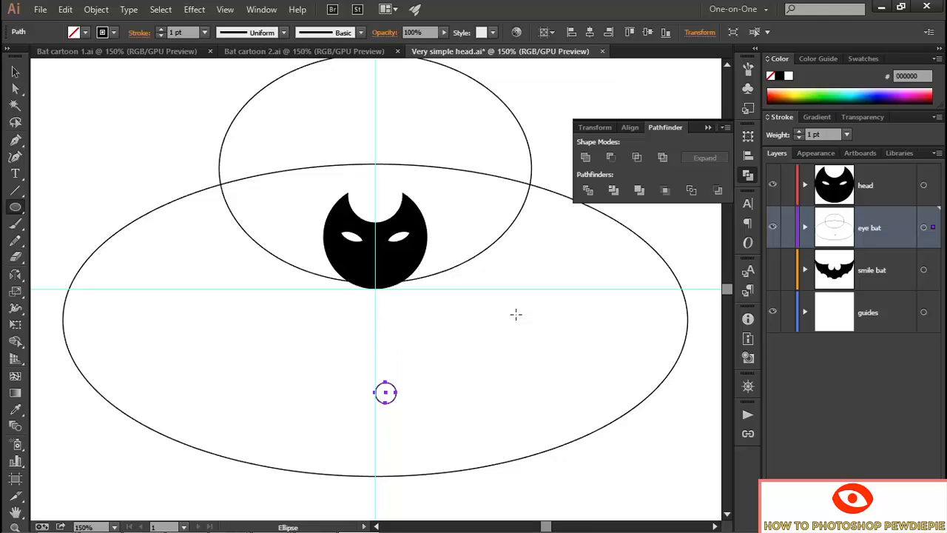
- Create a circle 80 pt wide and high, with width and height linked, beside the 20 pt circle
ctrl+click(429, 384)
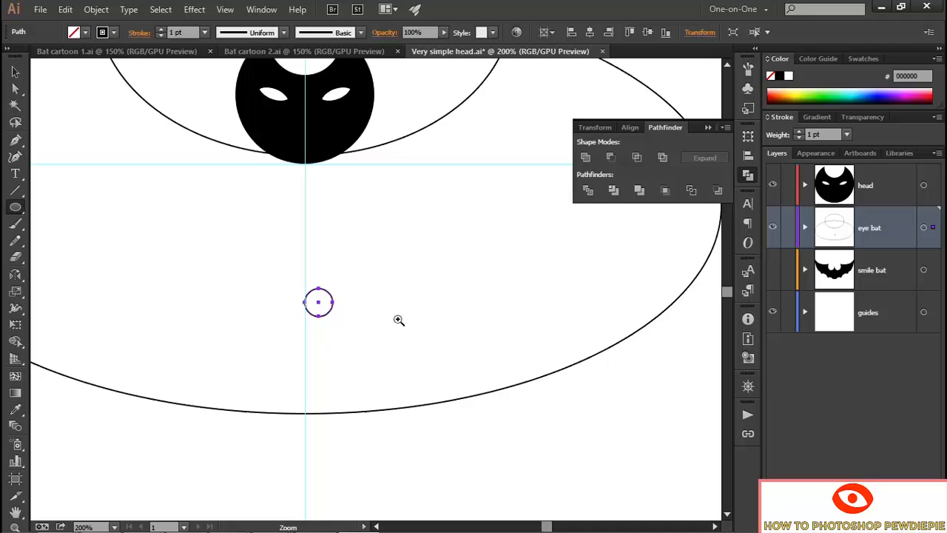
click(353, 241)
click(592, 168)
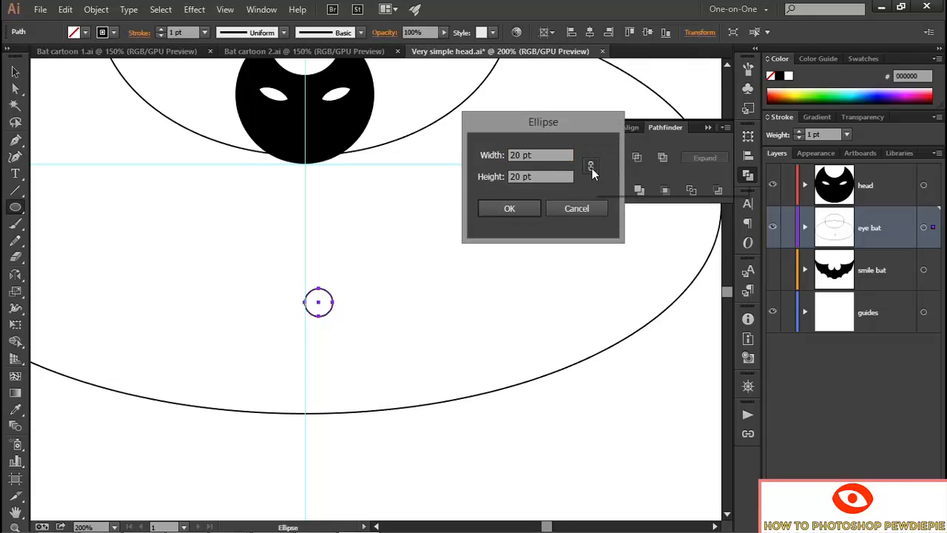
drag(562, 156, 496, 158)
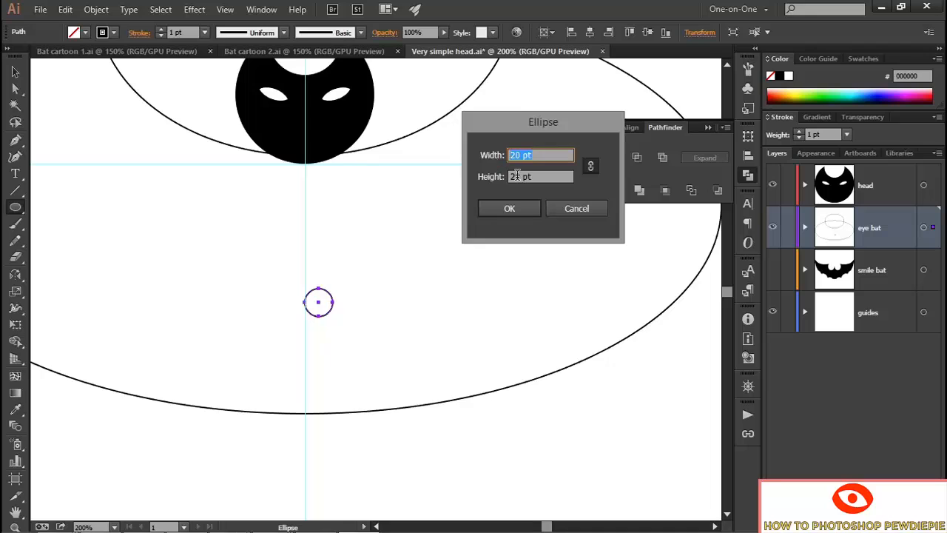
text(80)
click(528, 210)
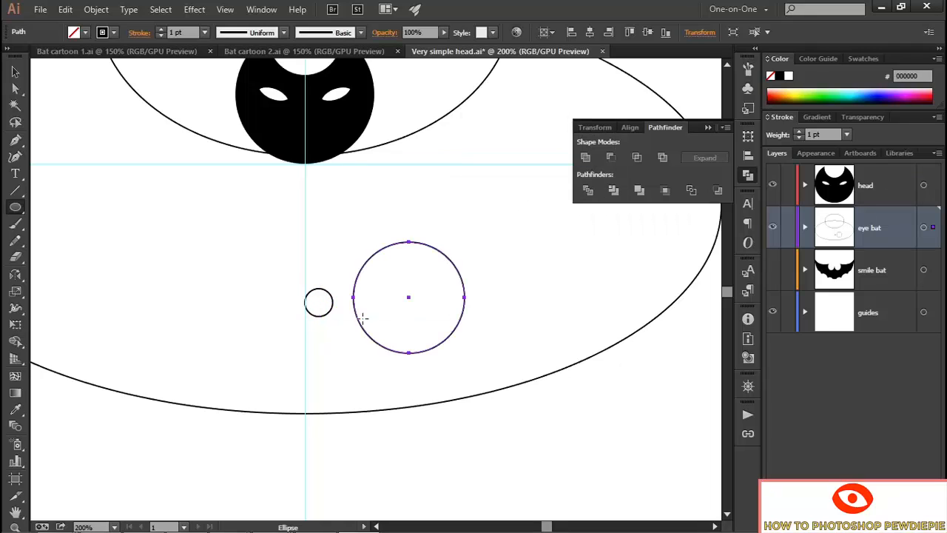
- Snap the 80 pt circle's left anchor point to the 20 pt circle's center, then move it 5 pt right
drag(354, 302, 320, 303)
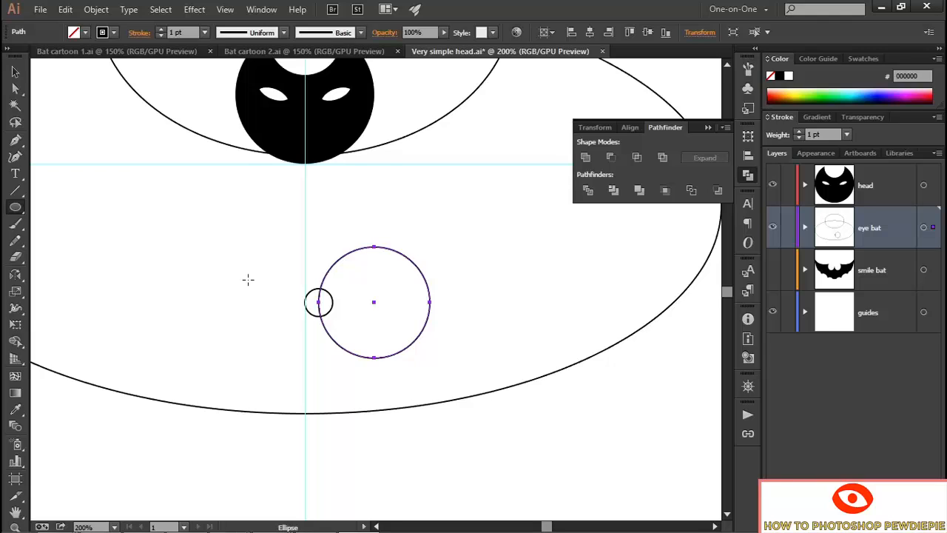
key(Right)
key(Right)
key(Right)
key(Right)
key(Right)
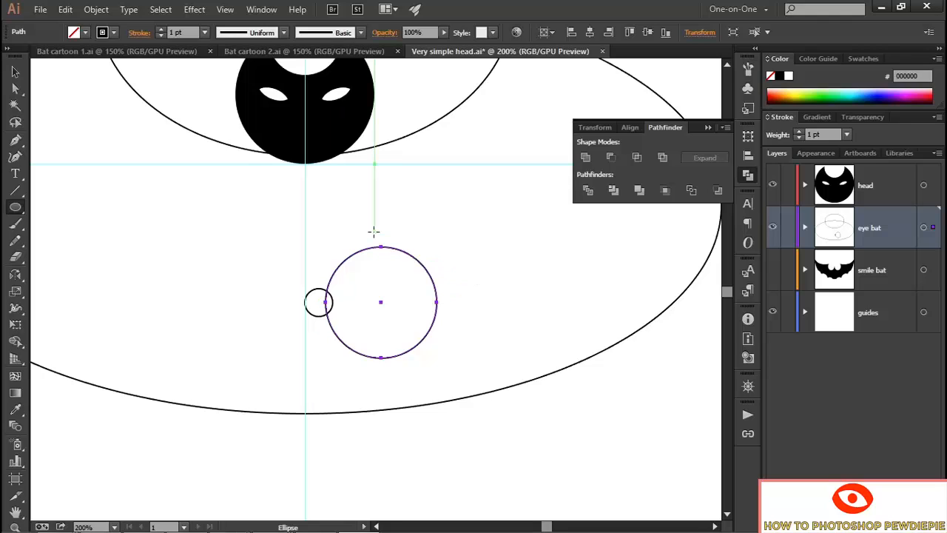
- Create a circle 120 pt wide and high and snap its left anchor point to the 80 pt circle's right anchor point
click(429, 189)
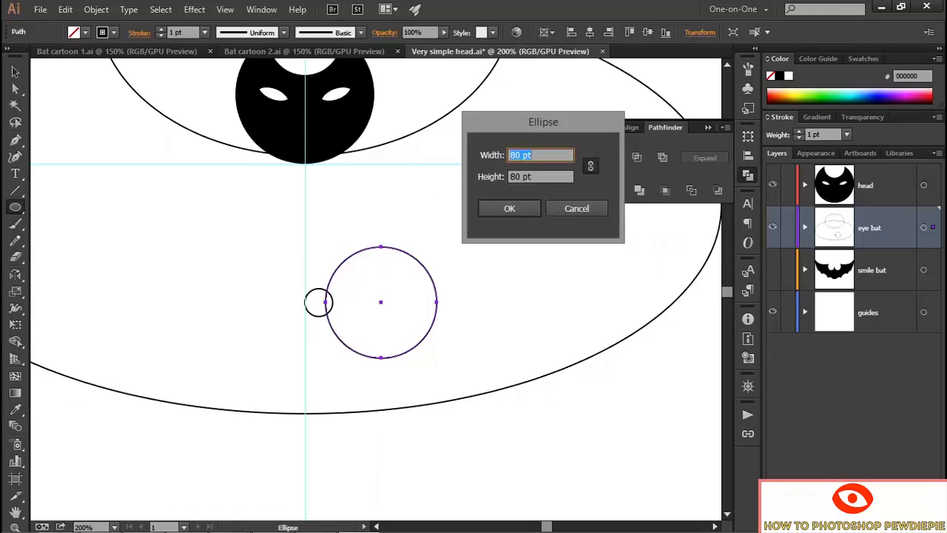
text(120)
click(525, 208)
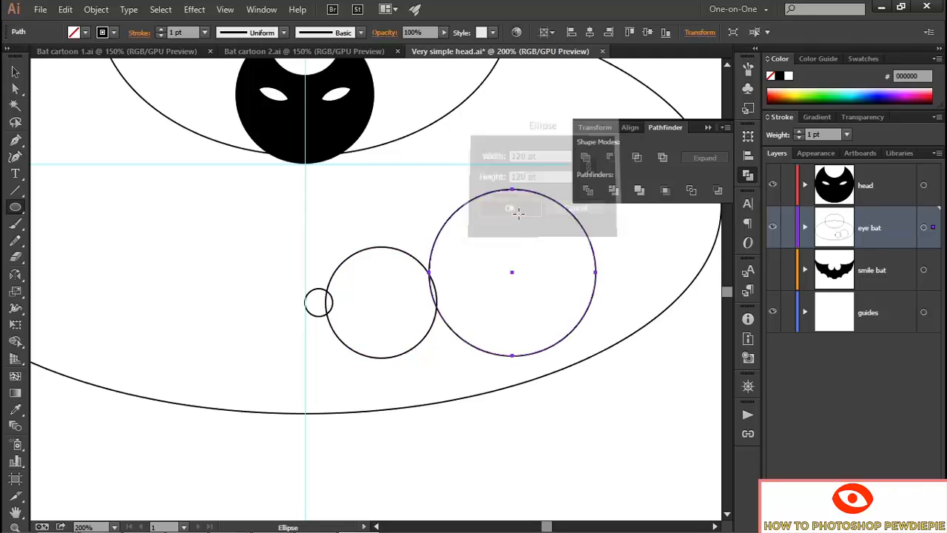
key(v)
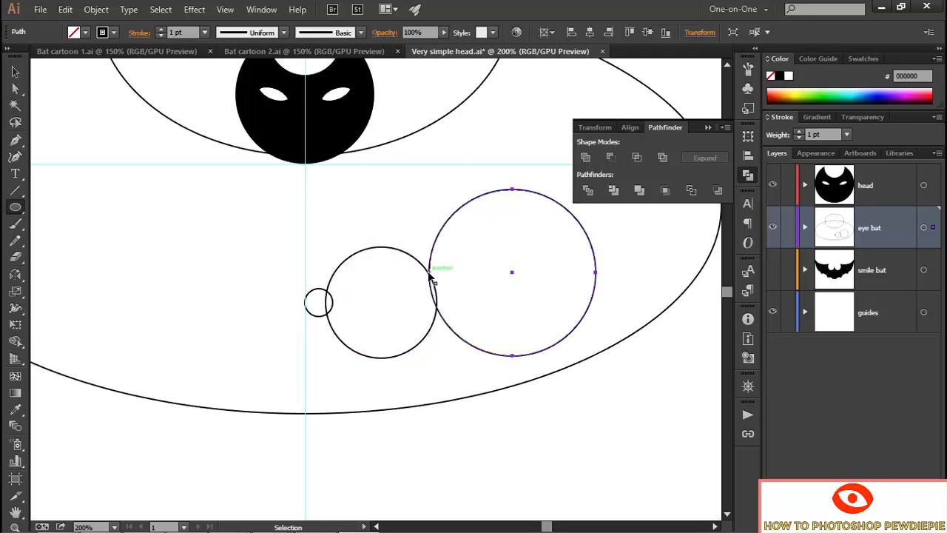
drag(431, 275, 437, 306)
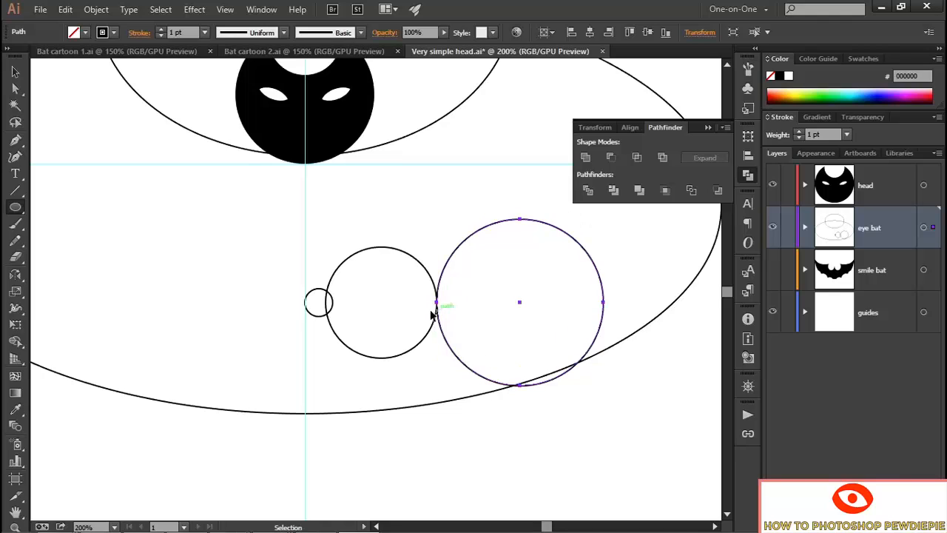
- Move the 120 pt circle 10 pt left and 30 pt up
key(l)
key(shift+Left)
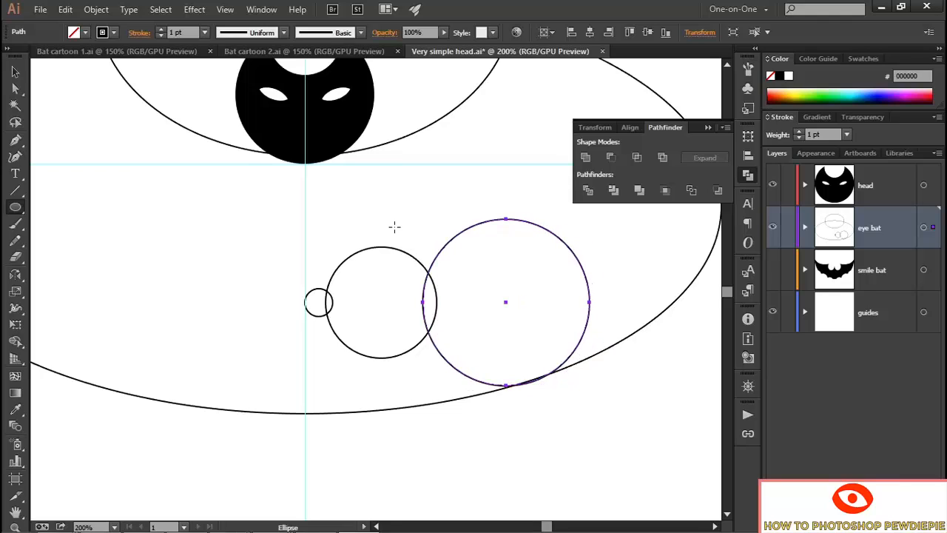
key(shift+Up)
key(shift+Up)
key(shift+Up)
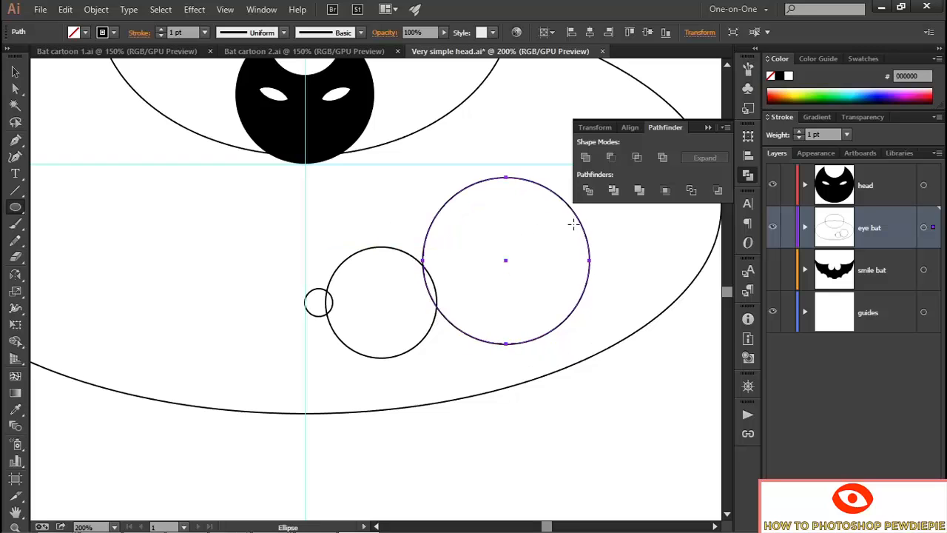
- Create an ellipse 160 pt wide and 120 pt high beside the 120 pt circle, with its proportions unlinked
drag(570, 217, 376, 268)
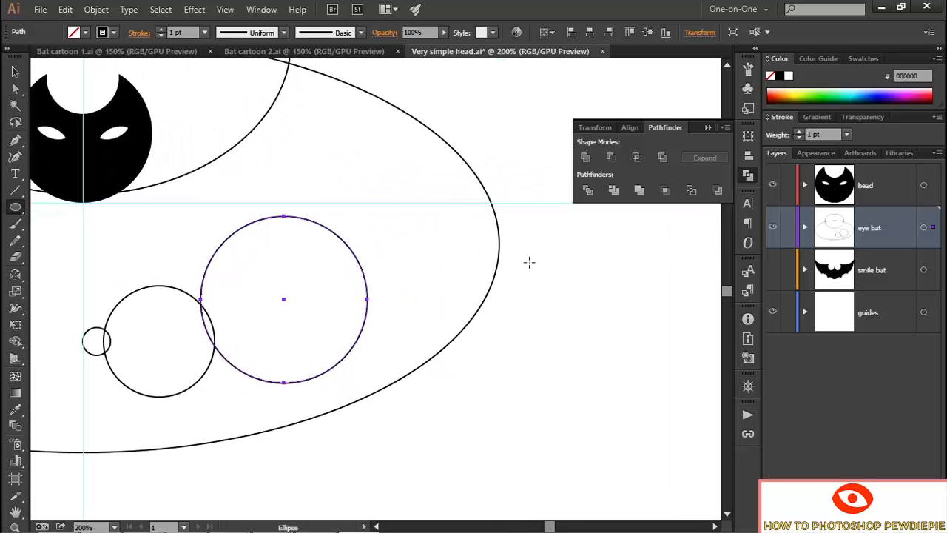
click(312, 212)
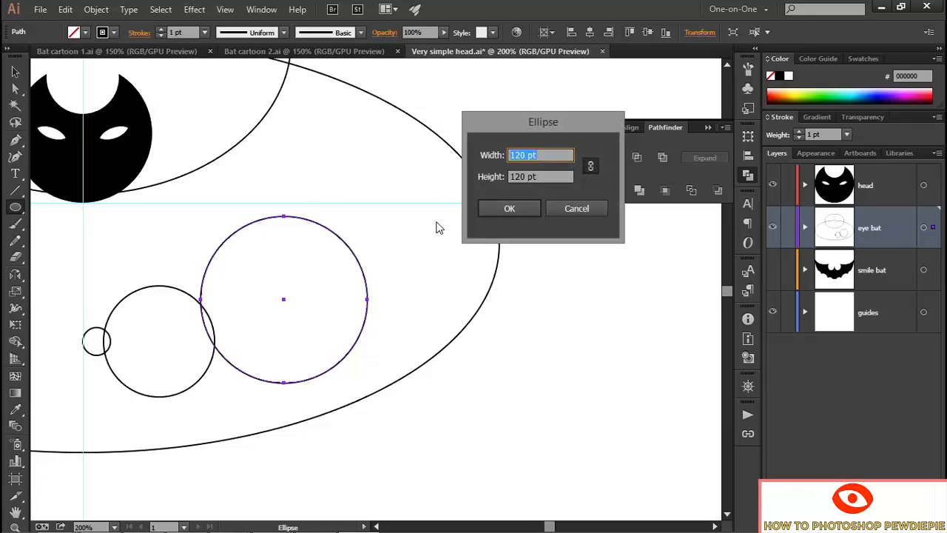
click(592, 167)
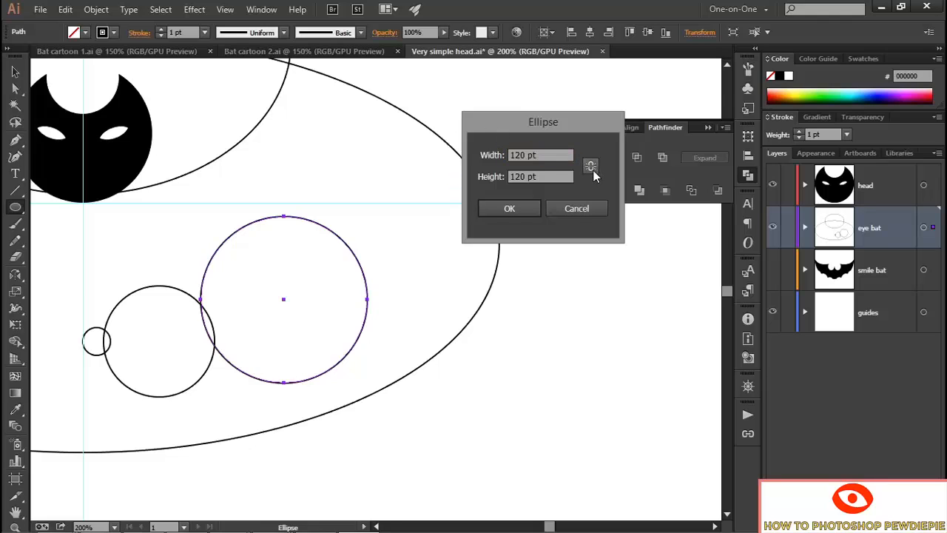
click(490, 155)
text(60)
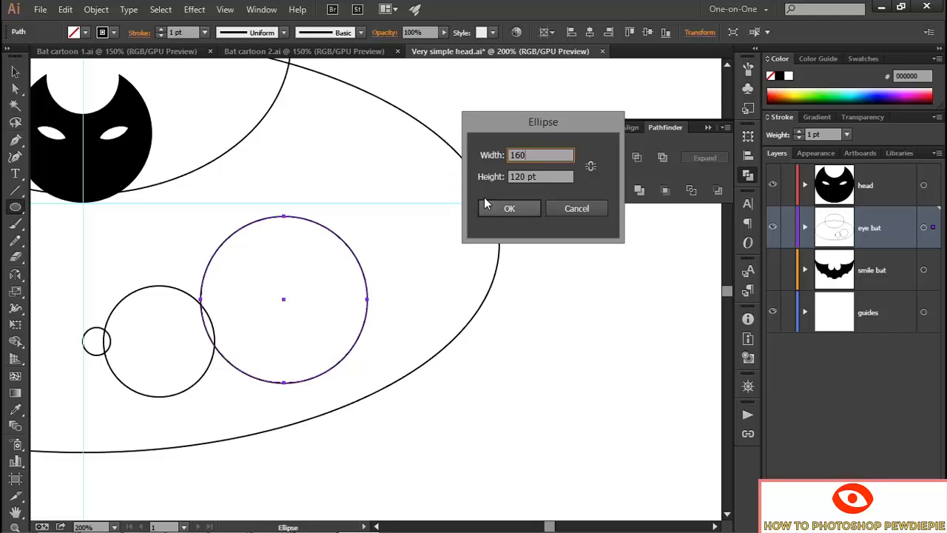
click(524, 211)
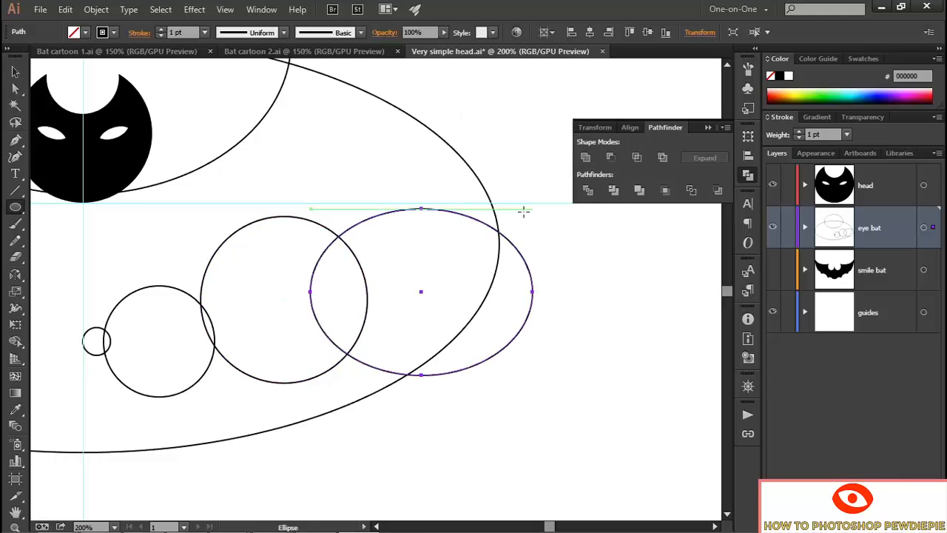
- Align the 160 by 120 pt ellipse with the large ellipse's right edge and the horizontal guide, then move it 3 pt down and 10 pt right
key(ctrl)
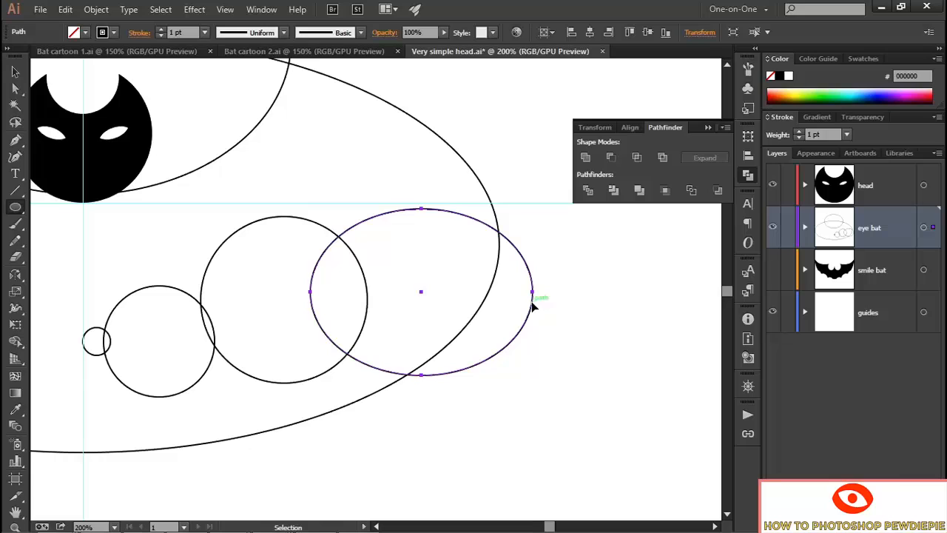
drag(531, 301, 498, 296)
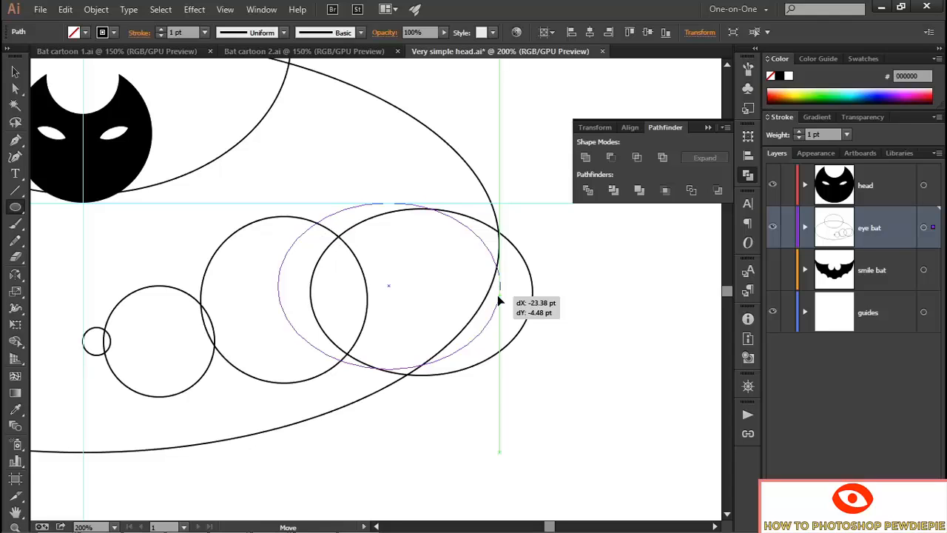
drag(498, 301, 500, 298)
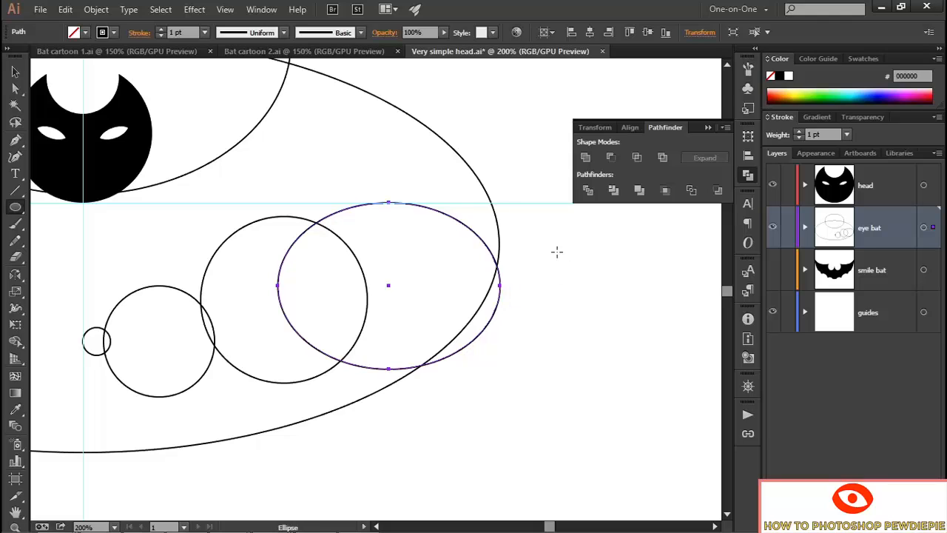
key(Down)
key(Down)
key(Down)
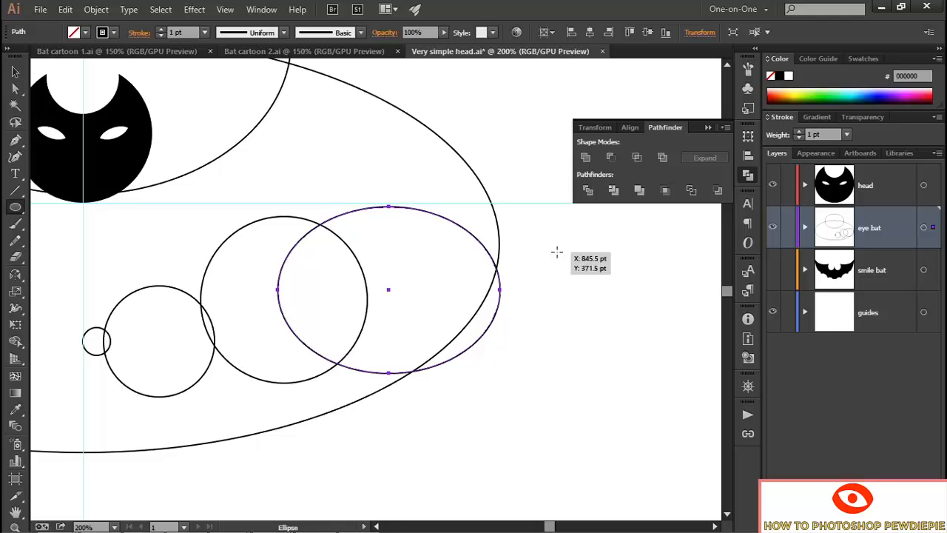
key(shift+Right)
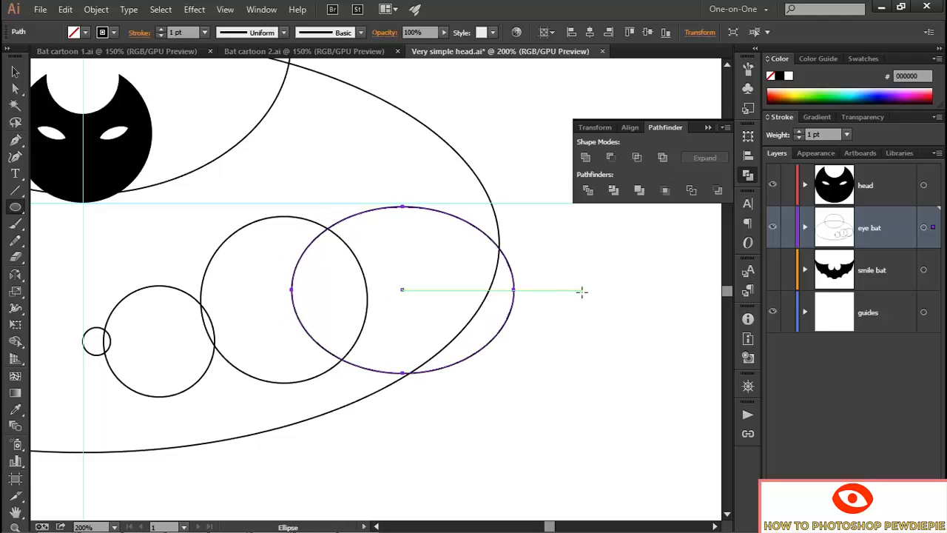
- Select the three circles and the 160 by 120 pt ellipse below the horizontal guide and move them 3 pt left
key(space)
drag(151, 306, 360, 330)
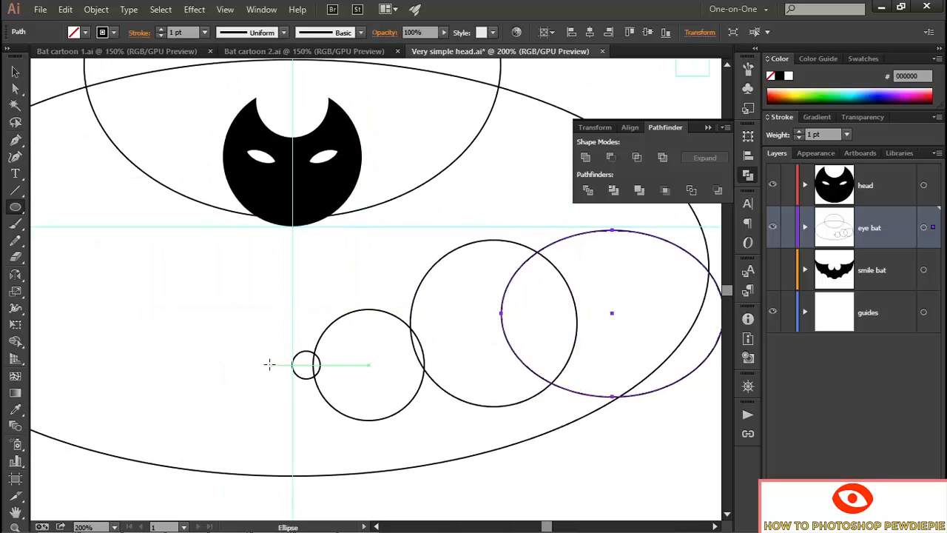
key(v)
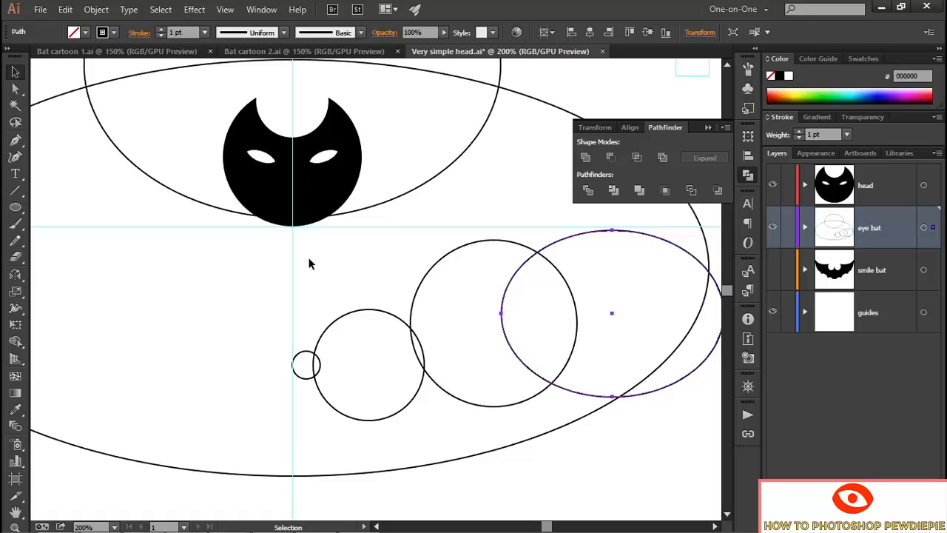
drag(303, 257, 548, 386)
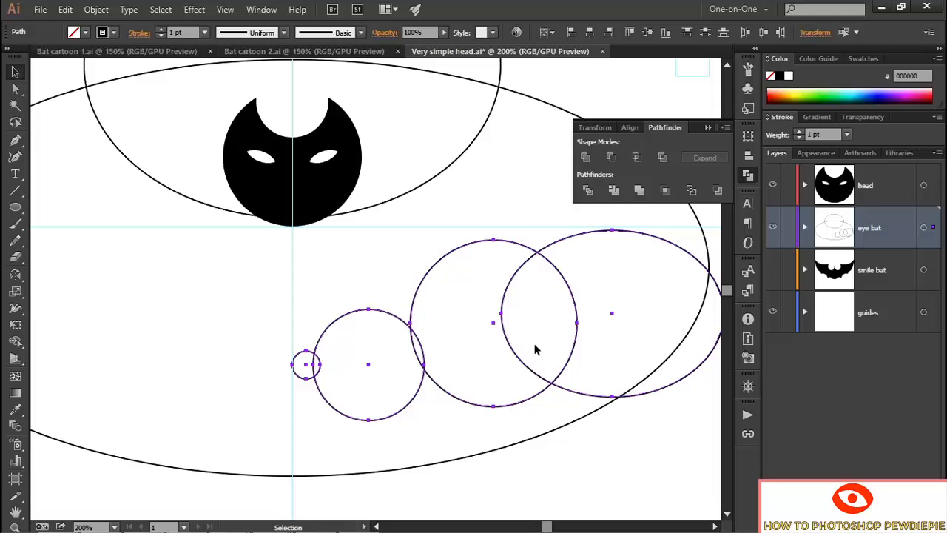
key(Left)
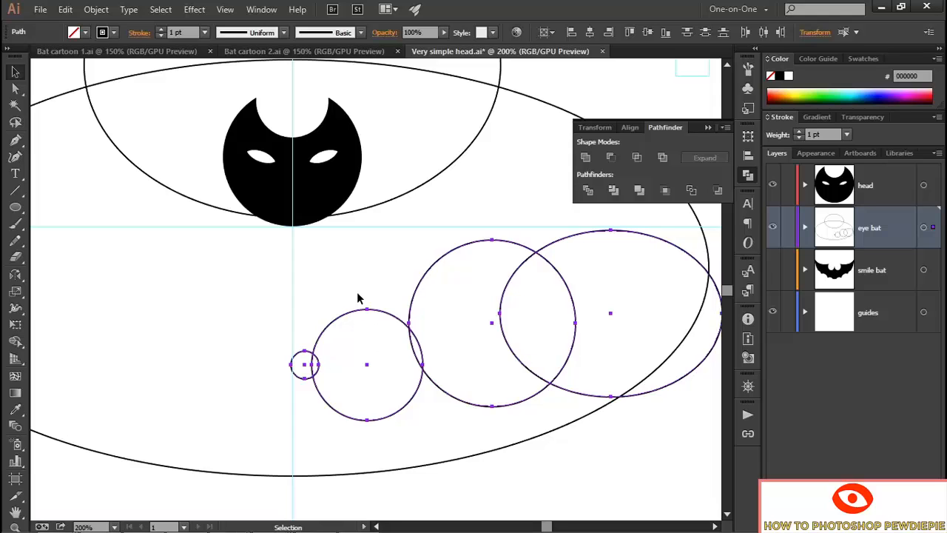
key(Left)
key(Left)
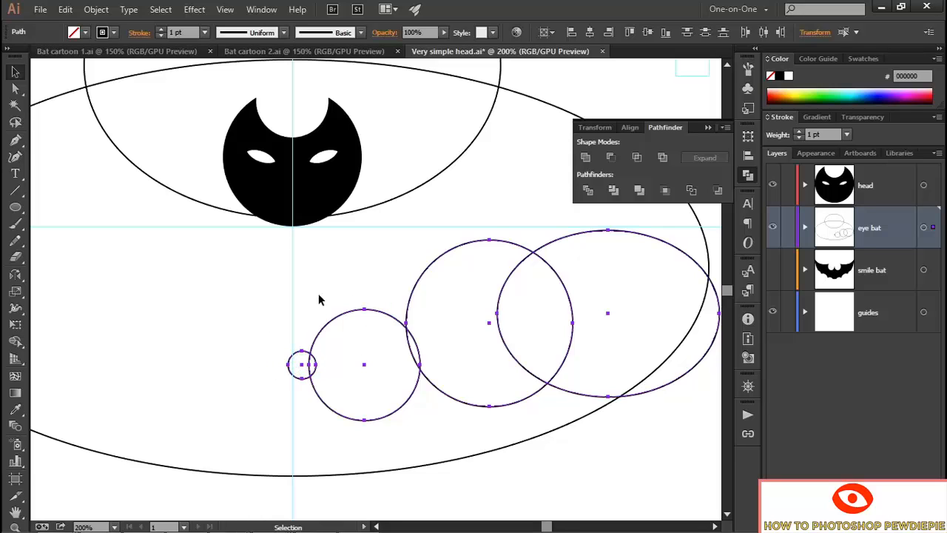
- Reflect a copy of the four selected shapes vertically across the vertical guide
click(15, 278)
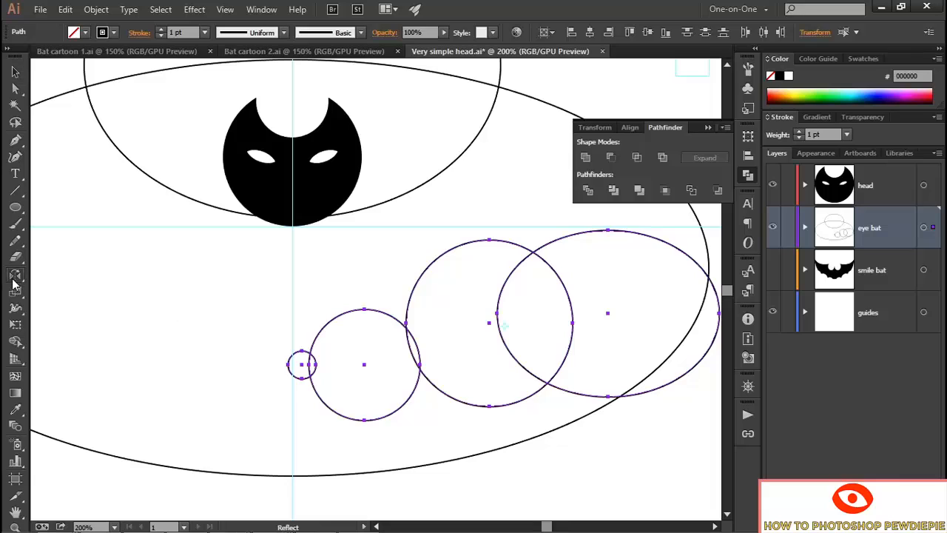
alt+click(292, 320)
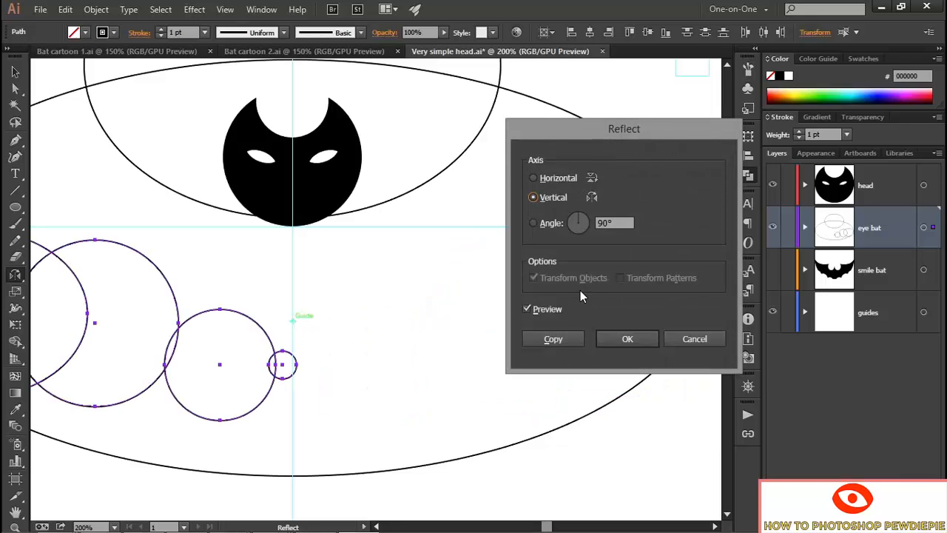
click(571, 340)
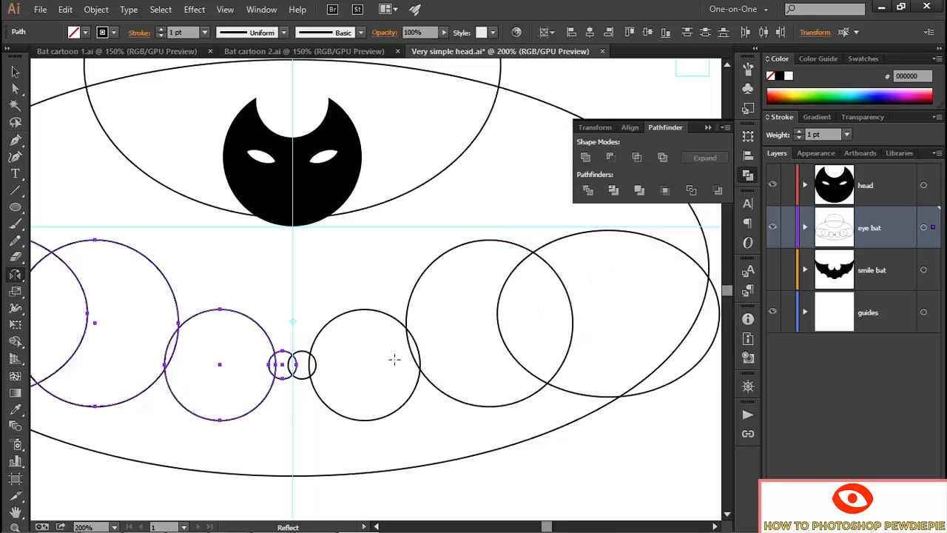
- Give all eye bat shapes a black fill and no stroke, then cut the front shapes out of the large ellipse with Minus Front
key(ctrl+minus)
key(ctrl+minus)
key(ctrl+plus)
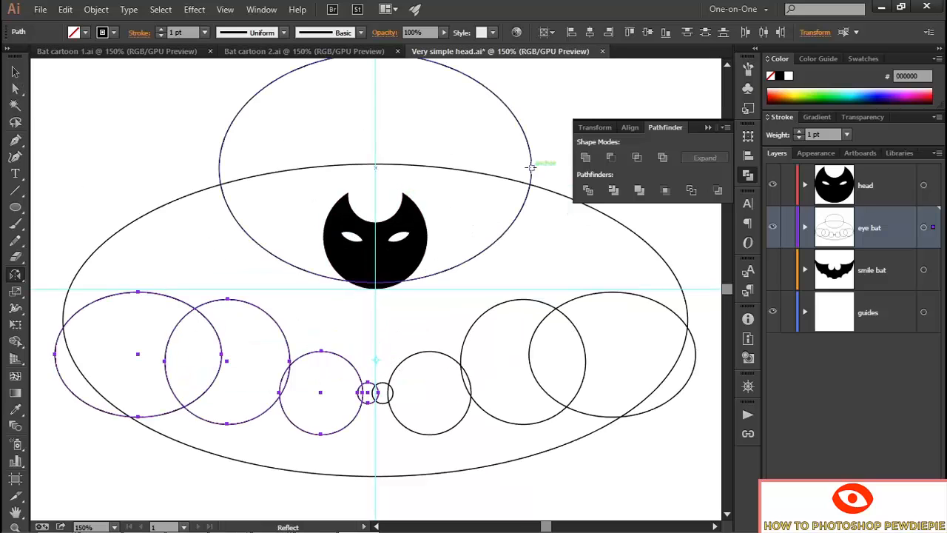
click(937, 214)
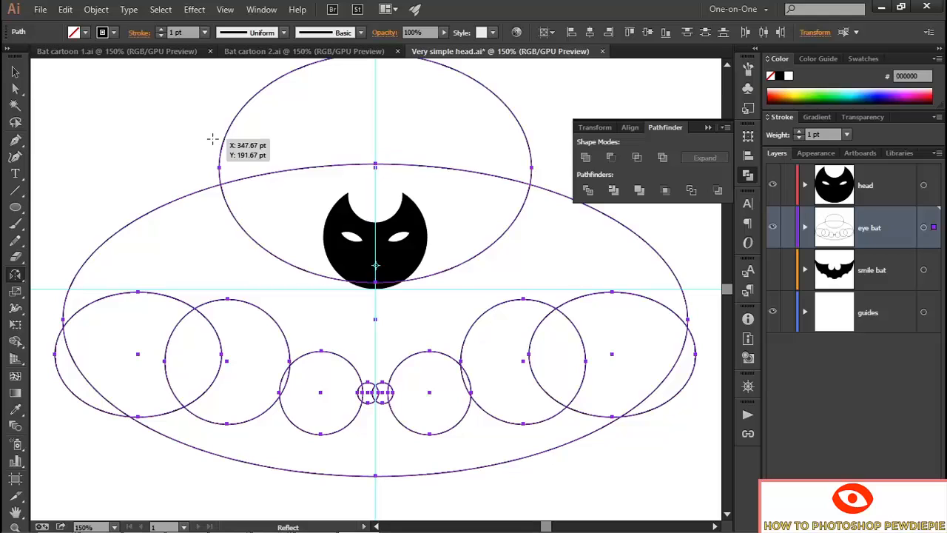
key(shift+x)
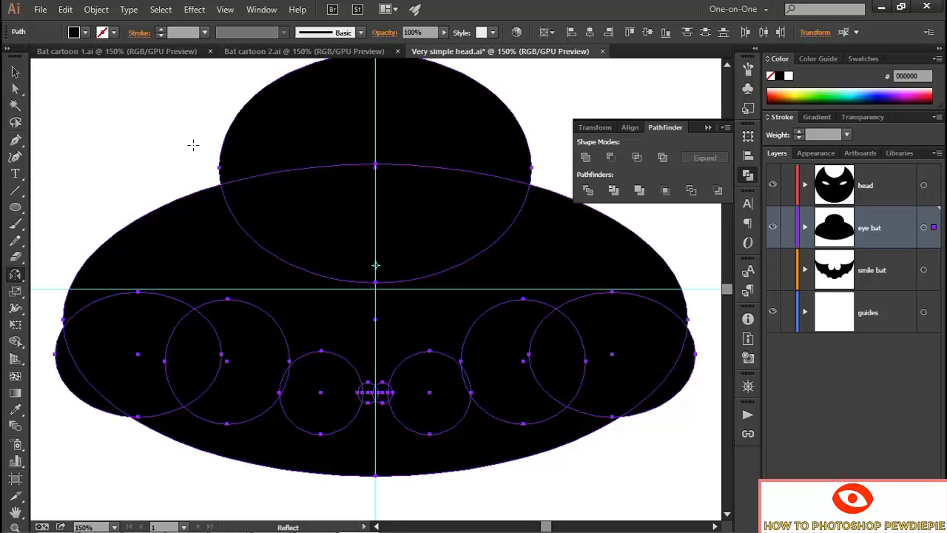
click(612, 158)
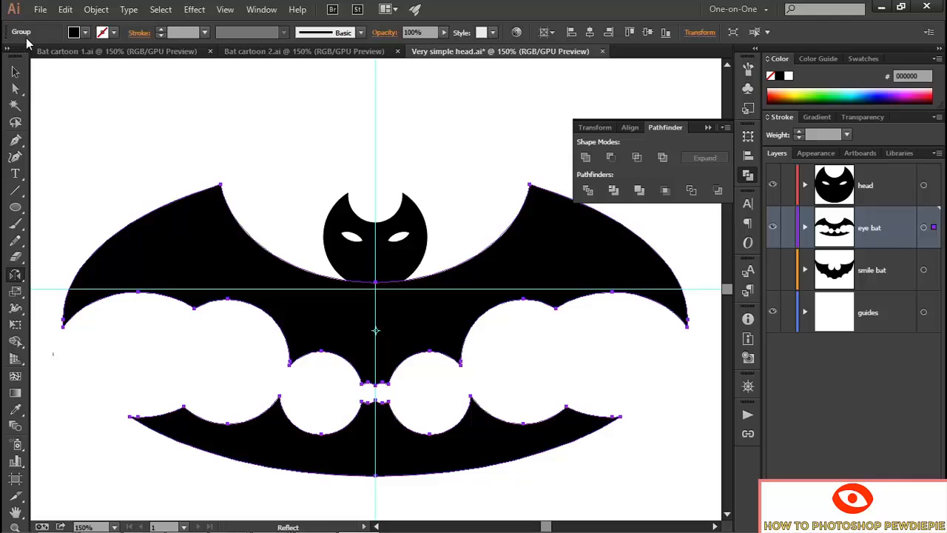
click(708, 130)
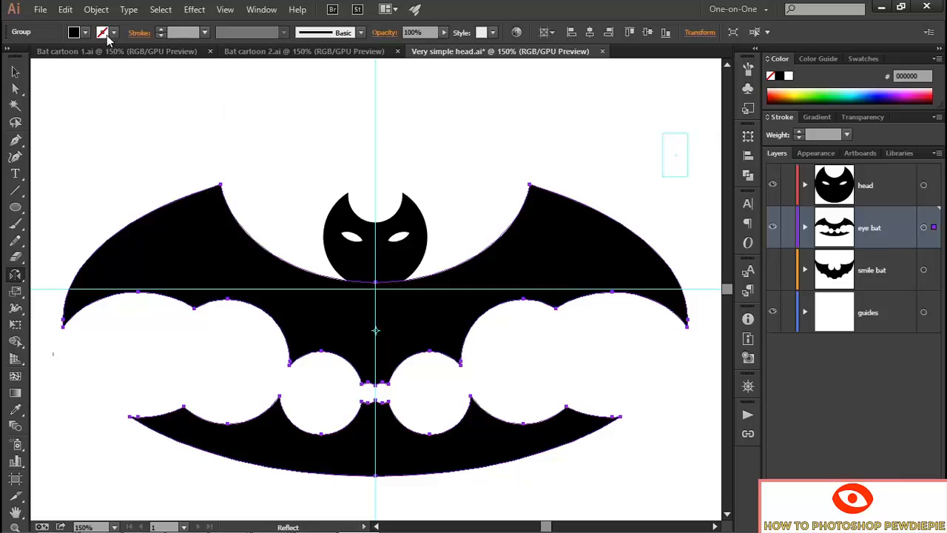
- Ungroup the Minus Front result and delete the leftover crescent piece below the eye bat's body
click(95, 10)
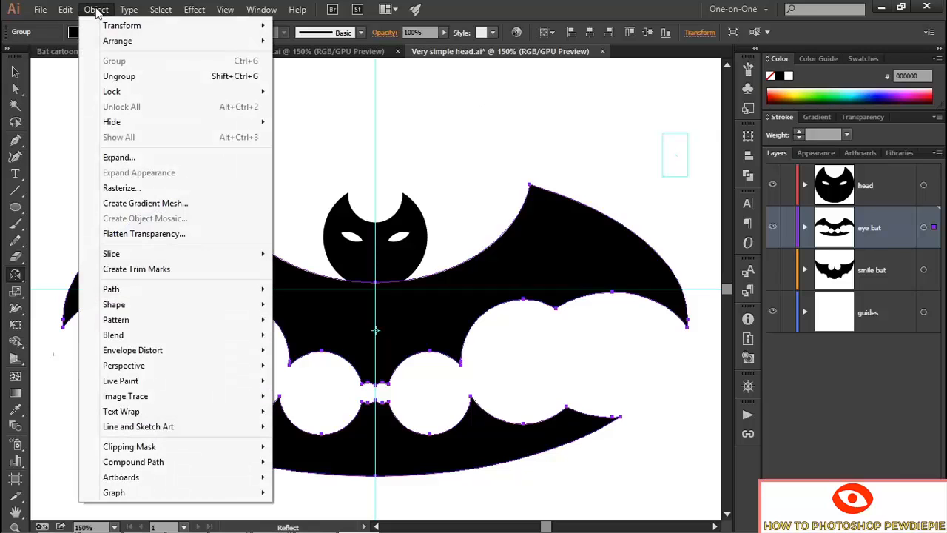
click(158, 78)
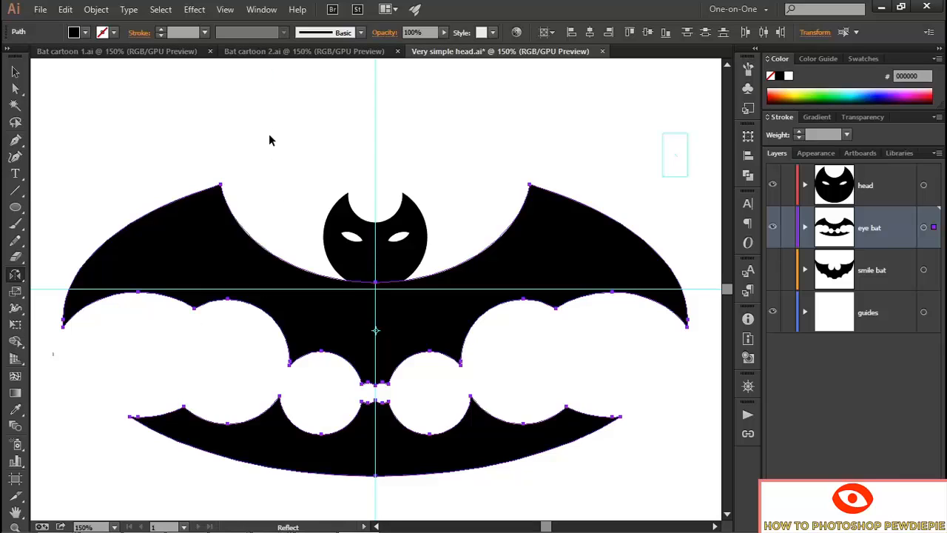
key(v)
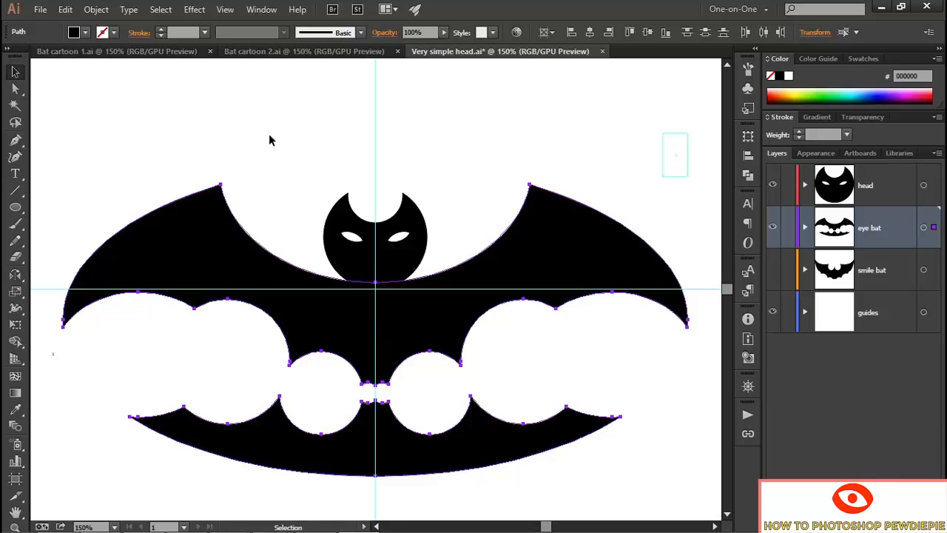
click(268, 134)
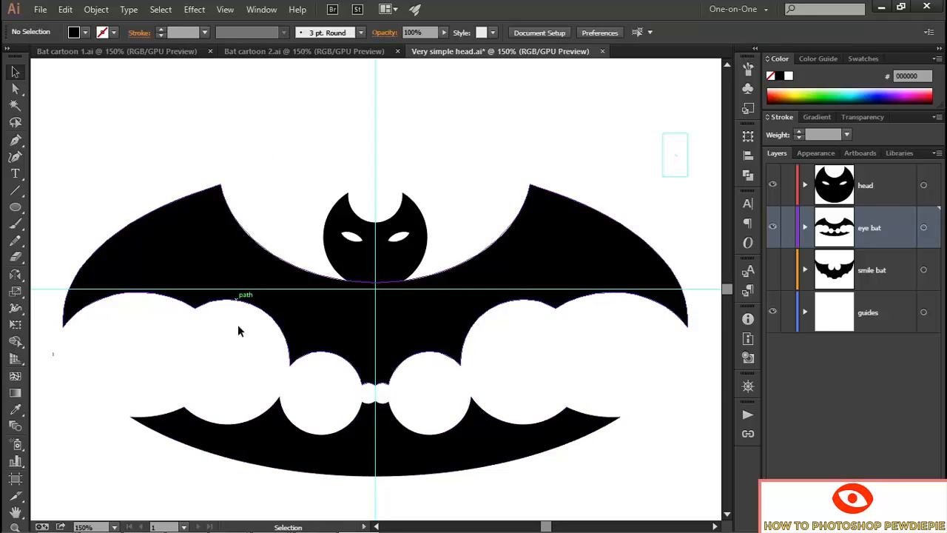
click(303, 433)
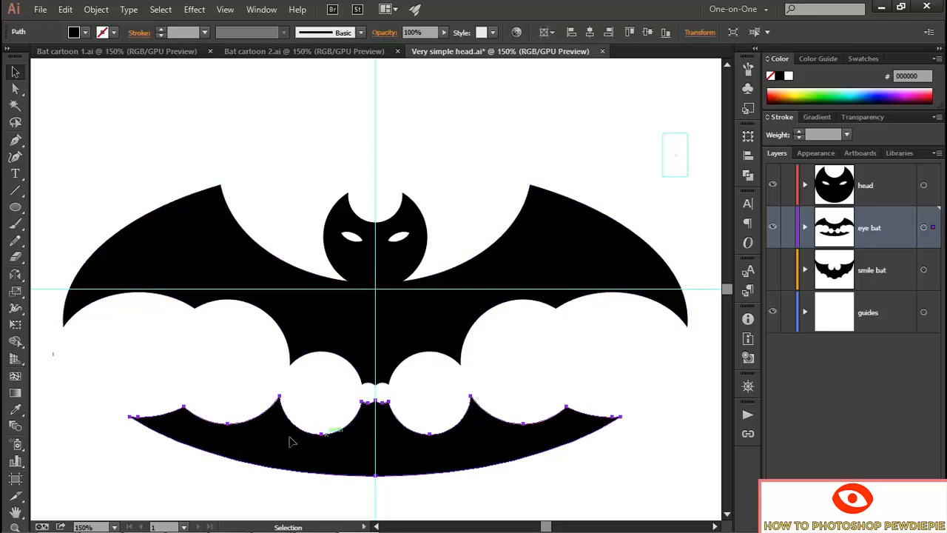
key(Delete)
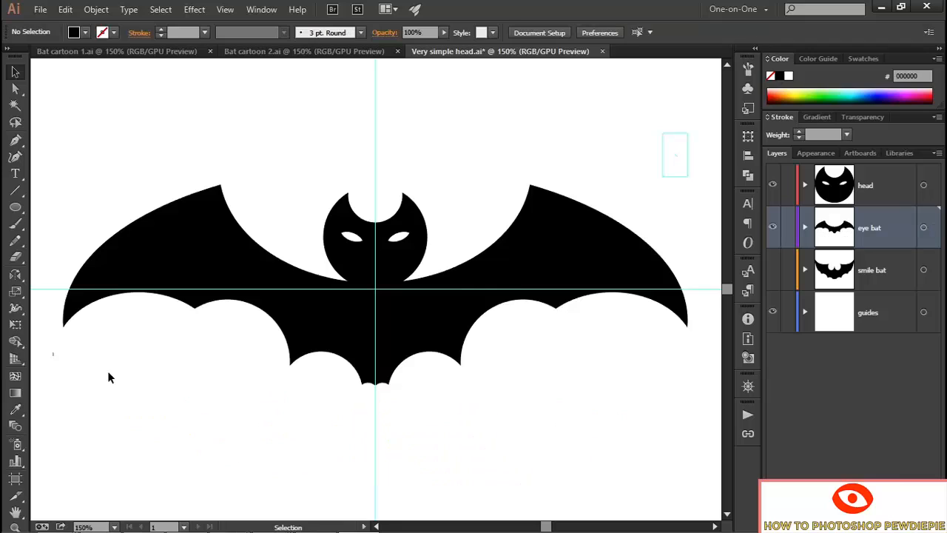
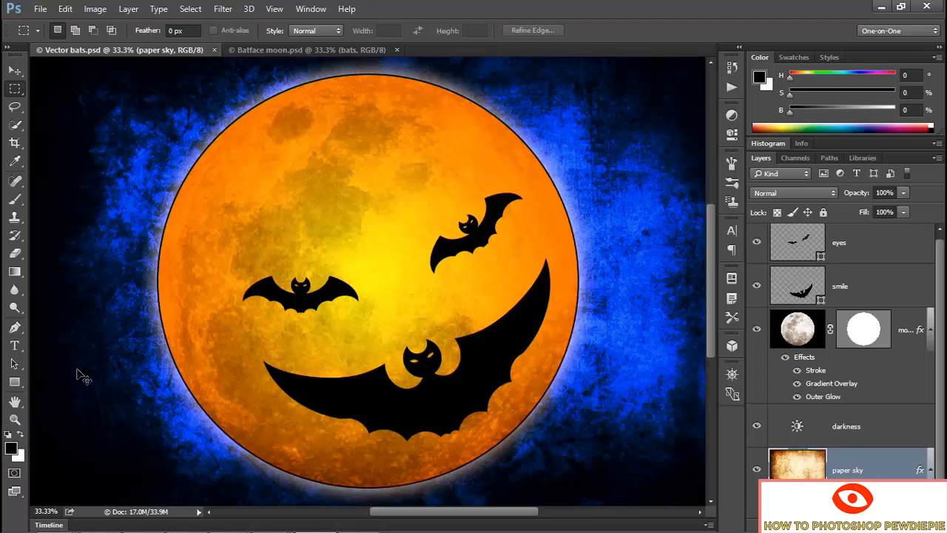
- View Batface moon.psd, switch to Bat cartoons.ai in Illustrator, and hide the eye bat layer while showing the smile bat layer
key(ctrl+Tab)
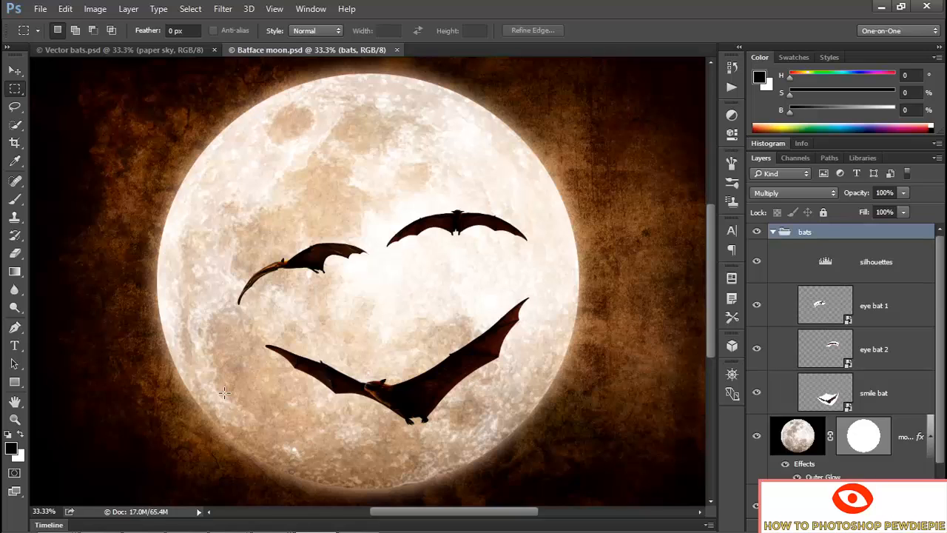
key(alt+Tab)
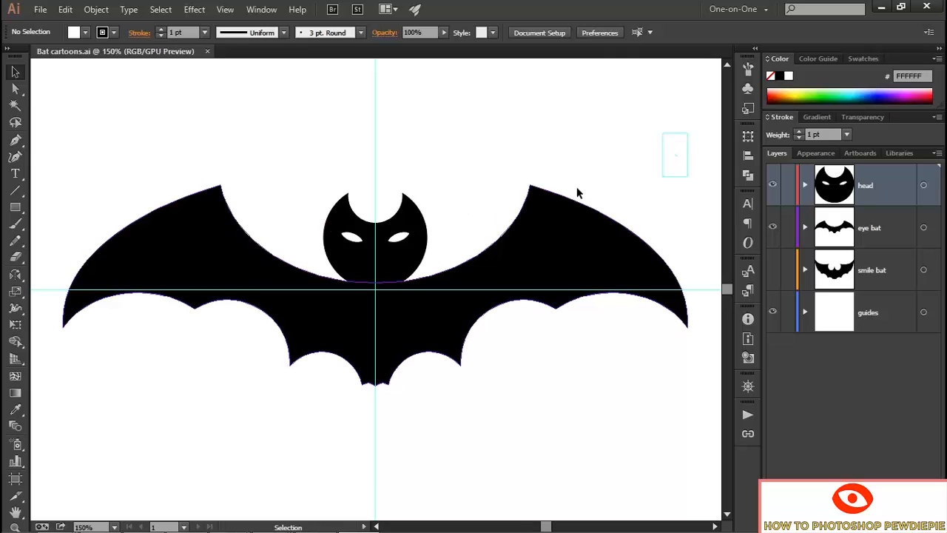
click(771, 228)
click(773, 269)
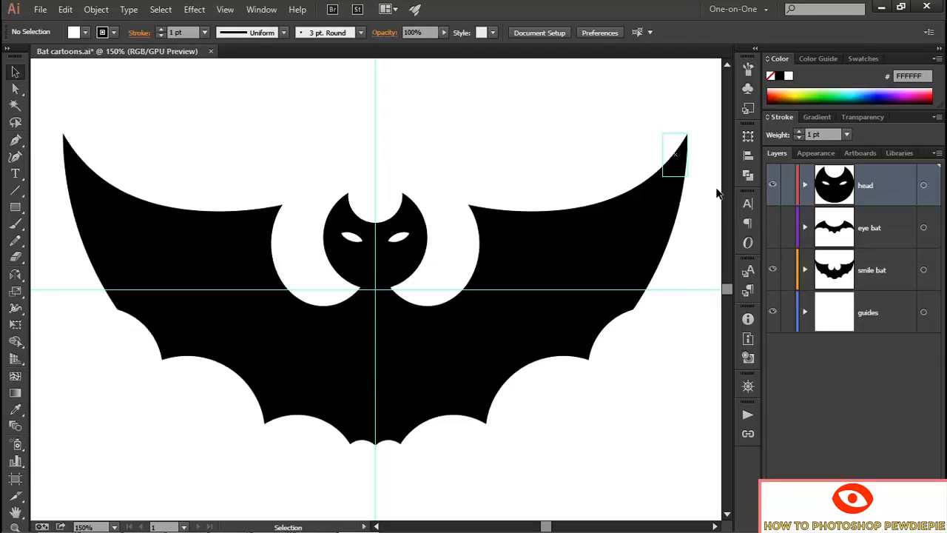
- Select the anchor points at both smile bat wing tips and scale them uniformly by 130% about the intersection of the guides
key(ctrl+minus)
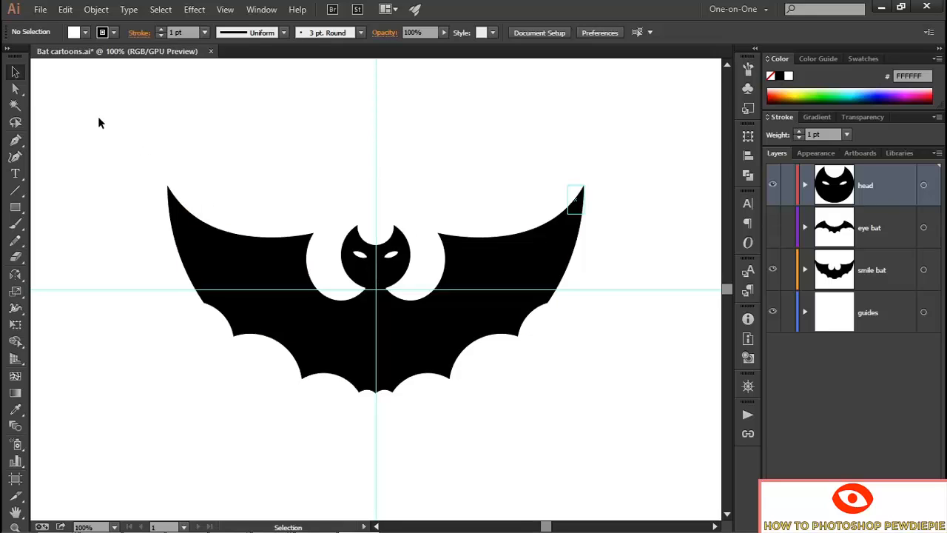
key(a)
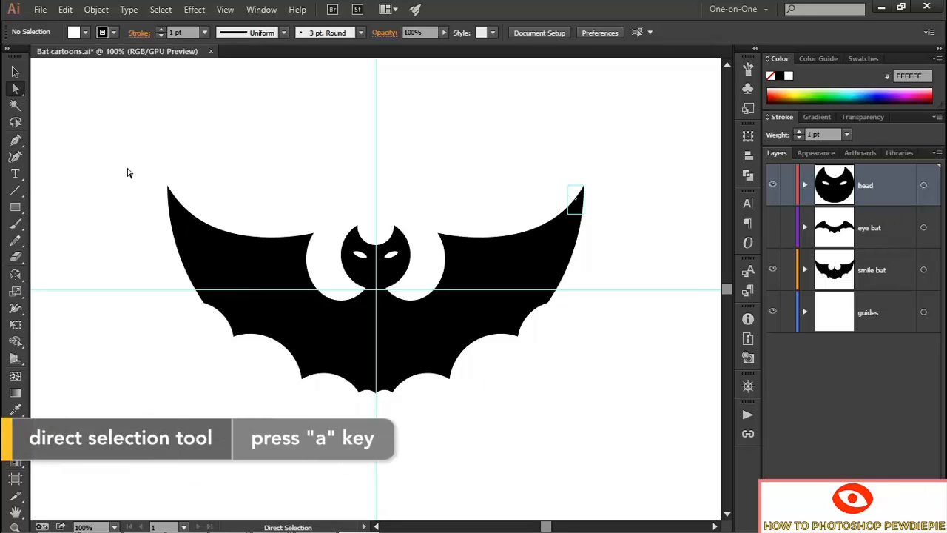
drag(129, 168, 185, 201)
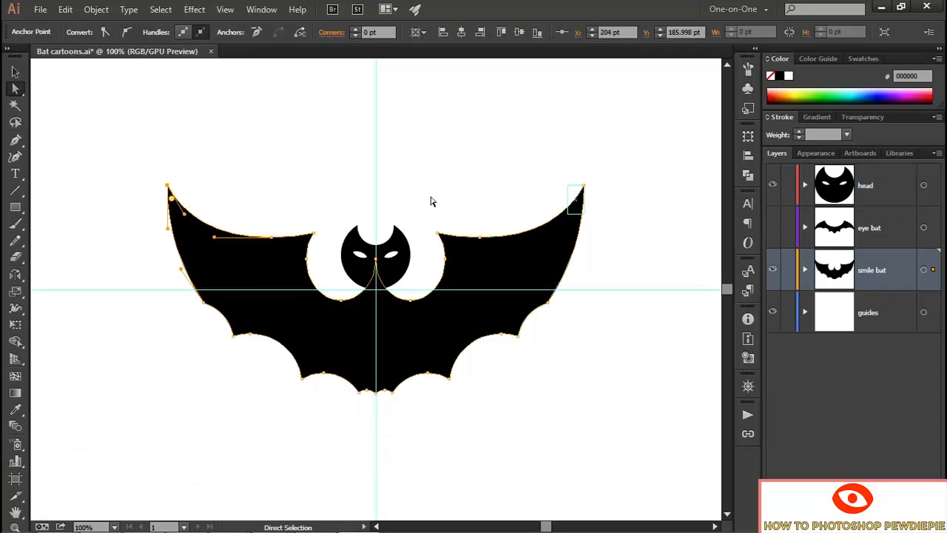
shift+click(583, 186)
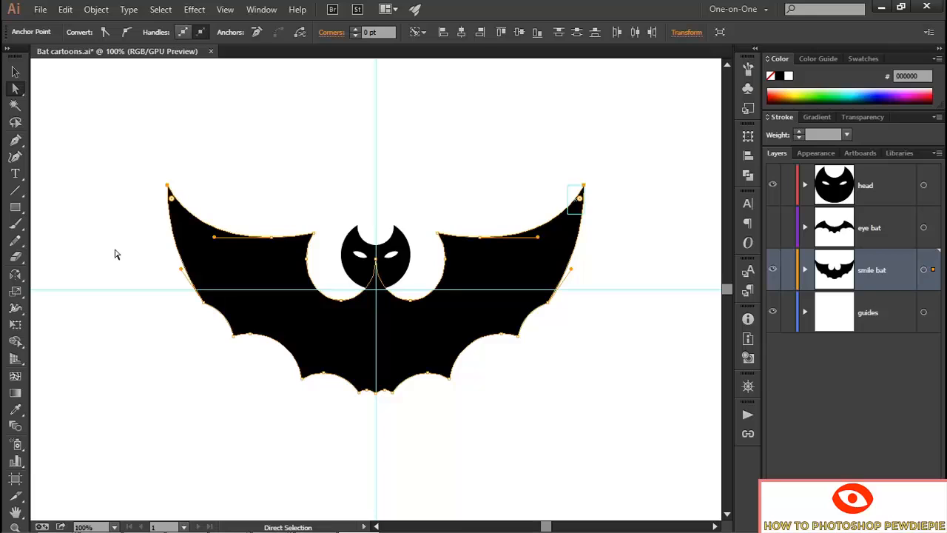
click(15, 291)
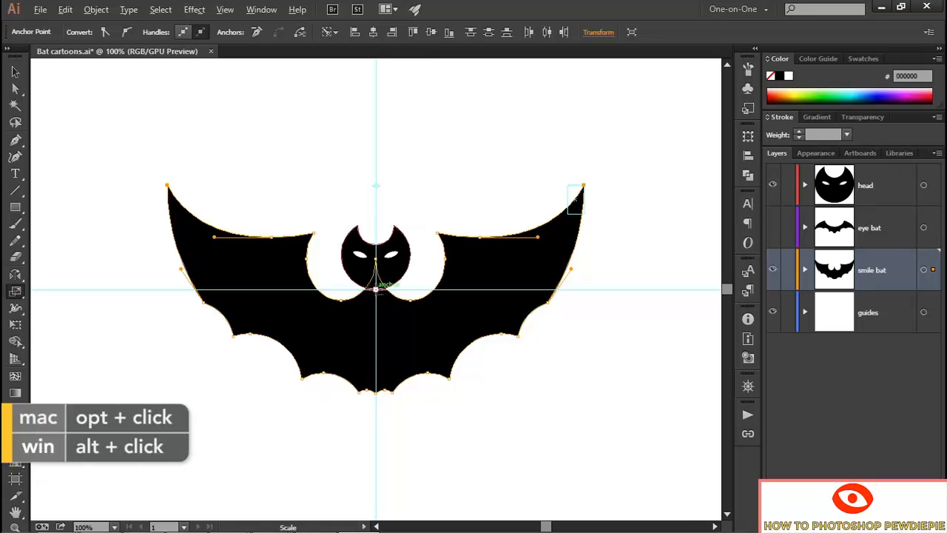
alt+click(375, 289)
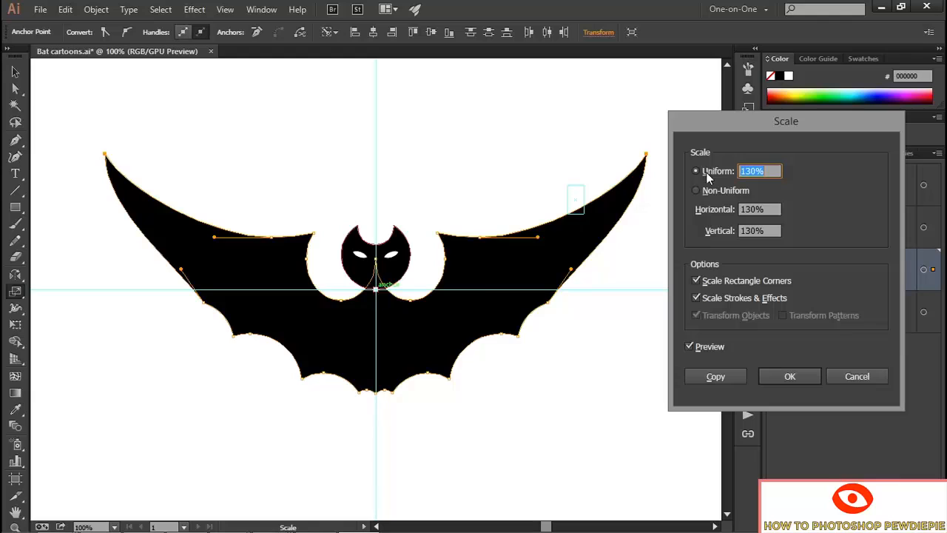
click(770, 170)
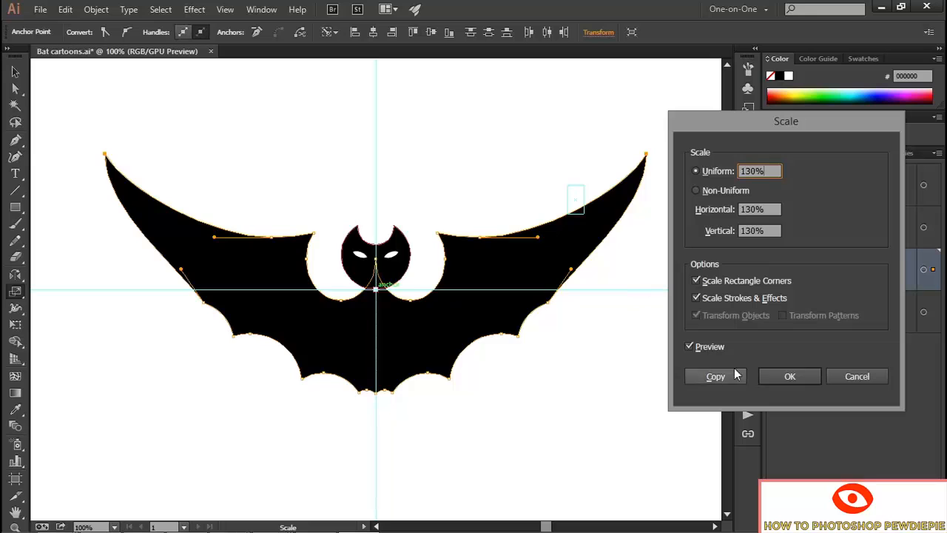
click(776, 377)
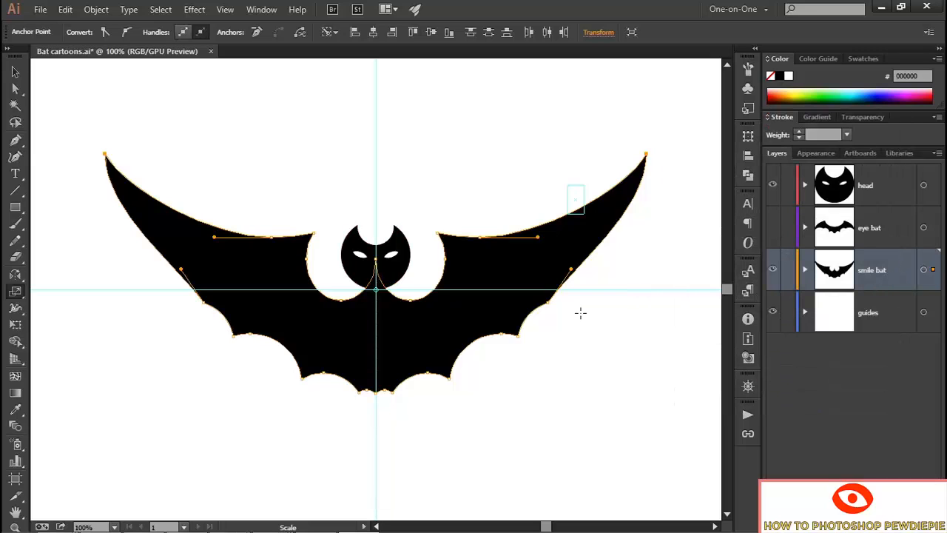
- Create an 85 by 45 pt rectangle on the guides layer beside the smile bat's left wing
key(ctrl+space)
ctrl+click(220, 283)
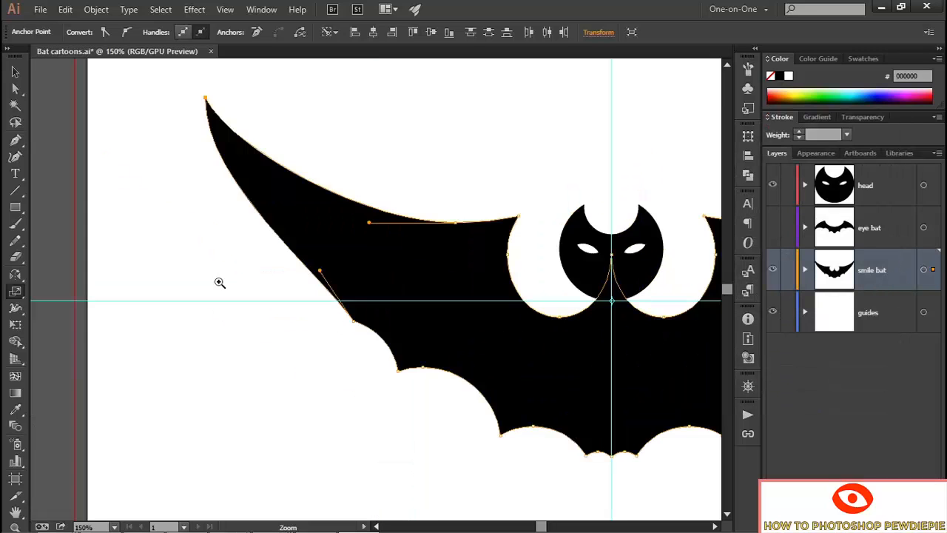
ctrl+click(335, 278)
drag(323, 242, 290, 287)
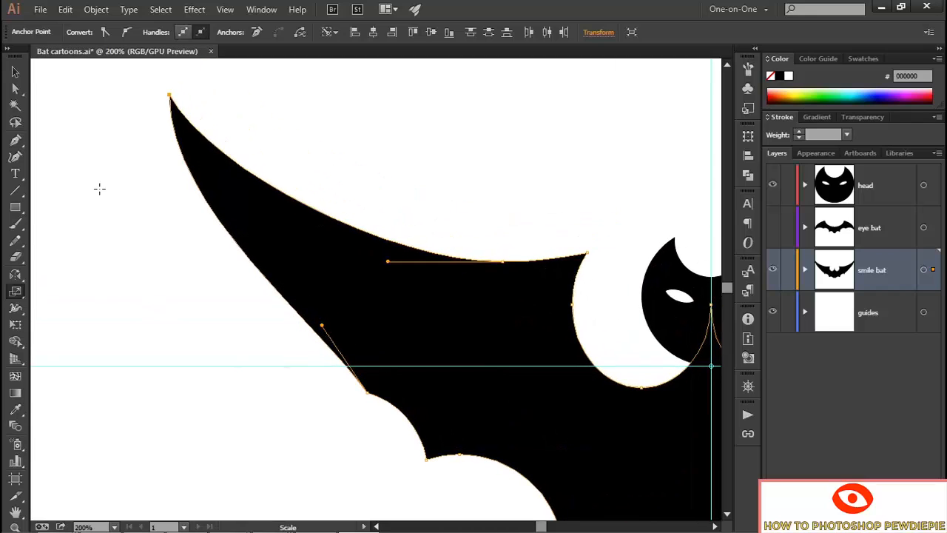
click(16, 208)
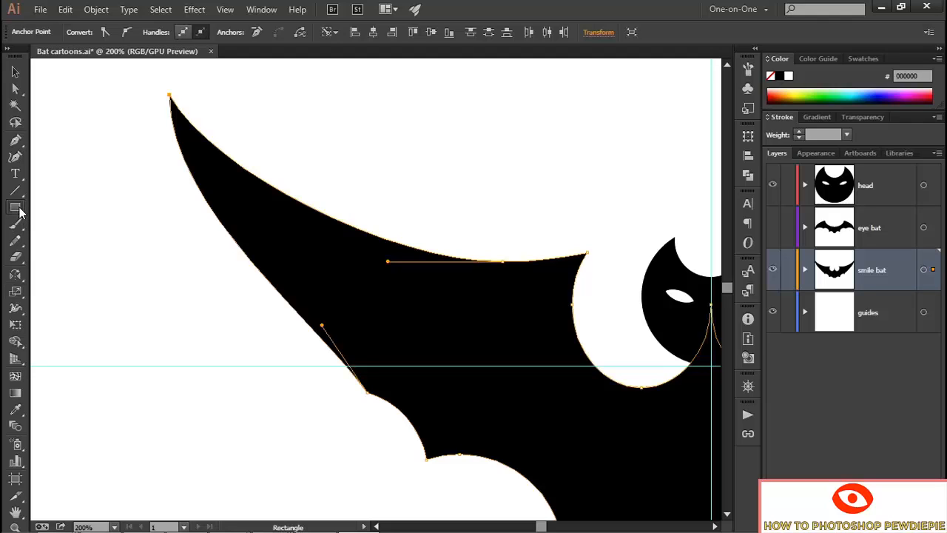
click(891, 317)
drag(679, 294, 680, 396)
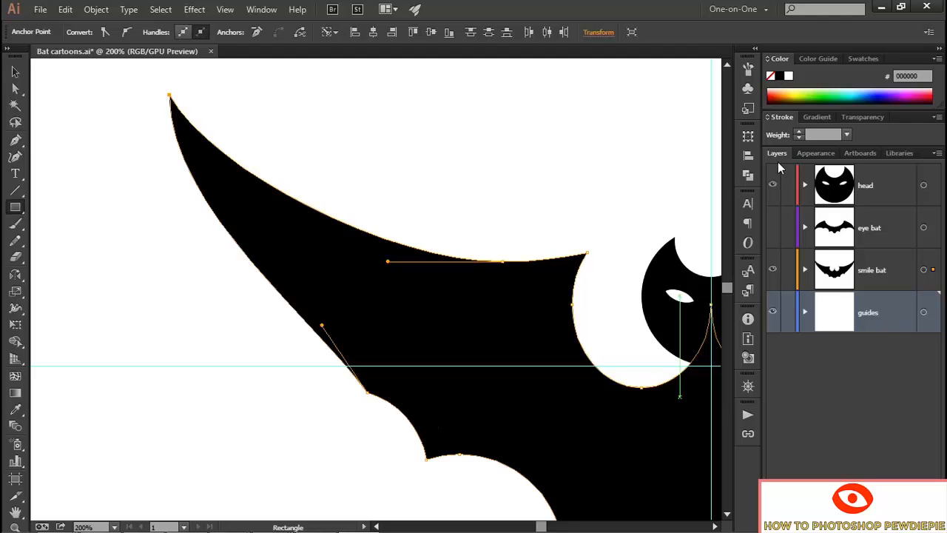
key(ctrl+z)
click(175, 341)
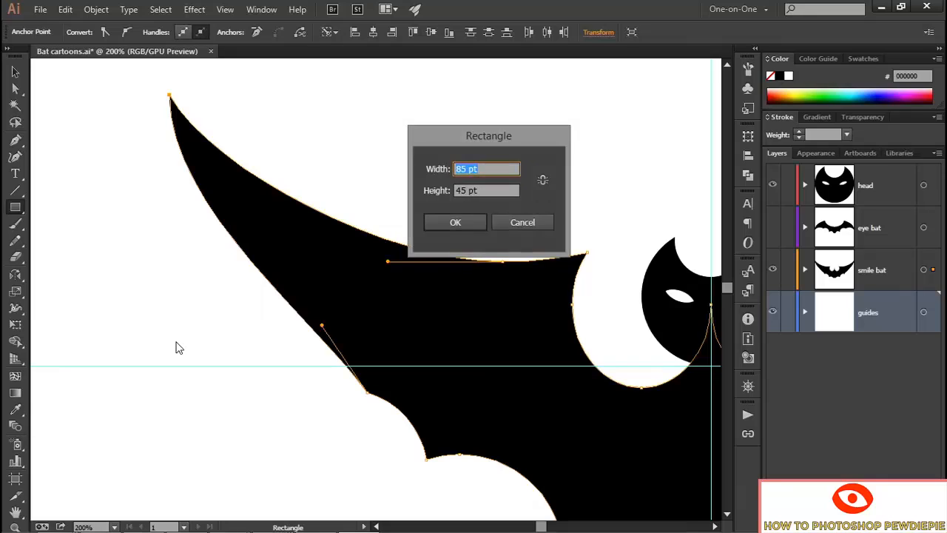
click(488, 170)
click(470, 223)
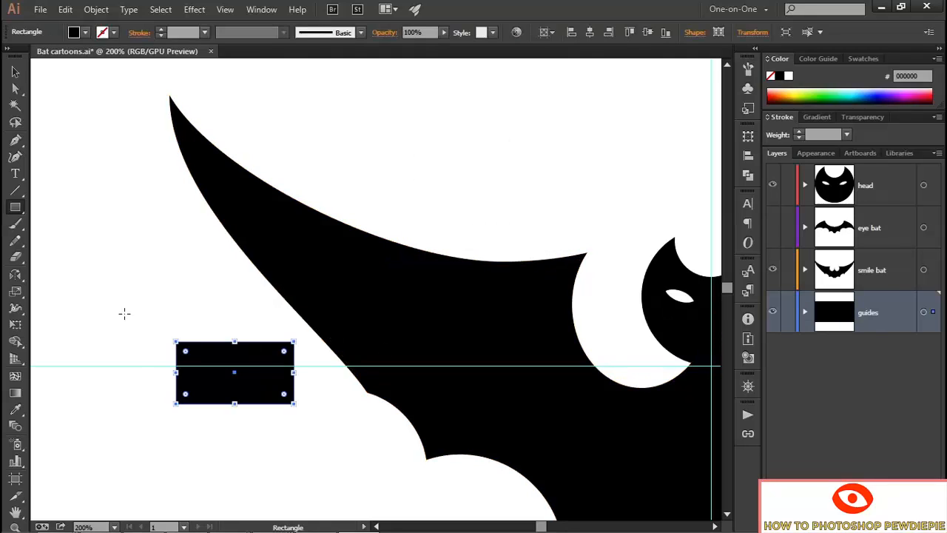
- Snap the rectangle's lower-right corner to the left wing's lower outer corner, and place a copy with its lower-left corner on the right wing's matching point
key(v)
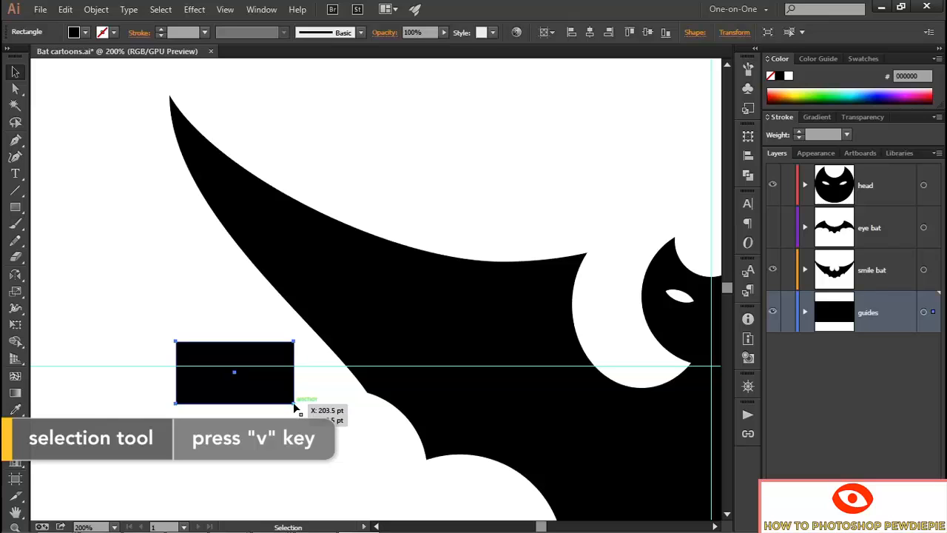
drag(293, 402, 367, 398)
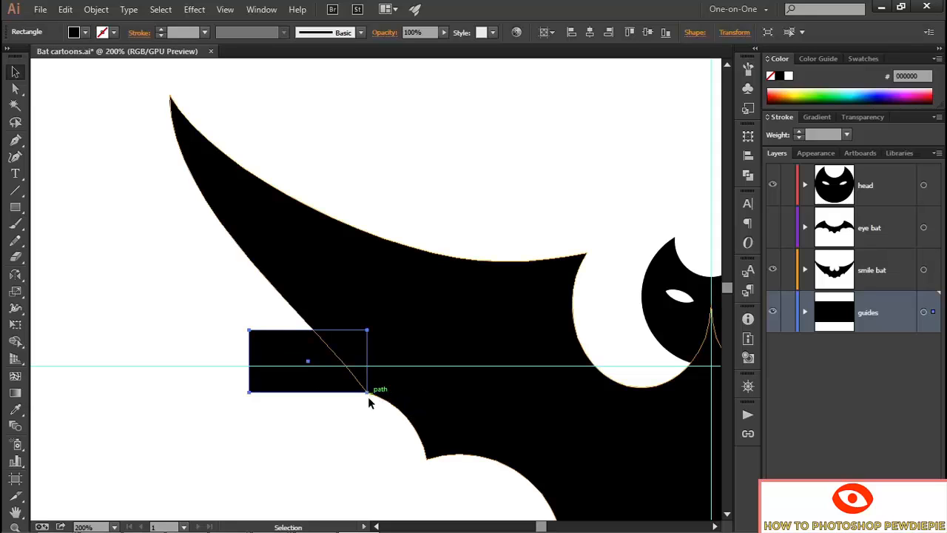
ctrl+alt+click(418, 379)
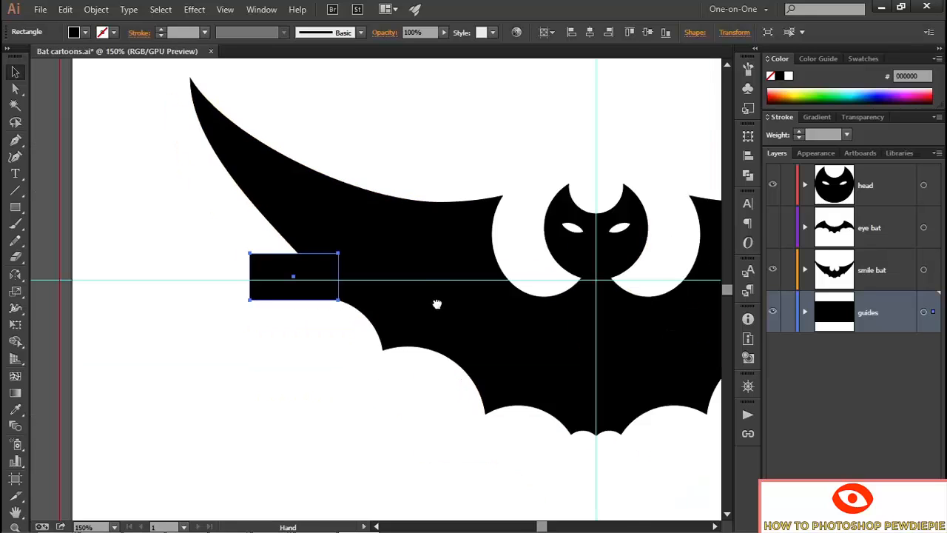
drag(437, 302, 223, 357)
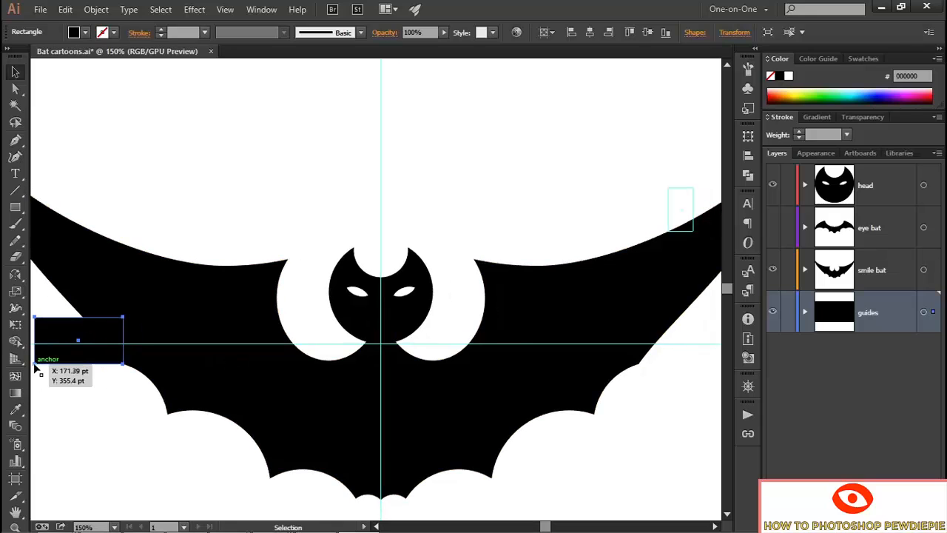
drag(33, 362, 640, 368)
key(alt)
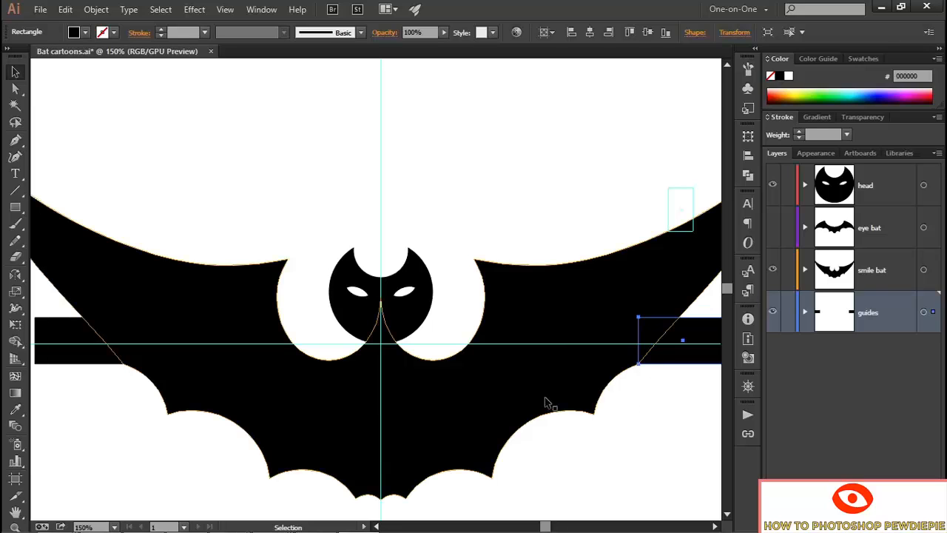
- Select both rectangles and convert them into guides
shift+click(78, 363)
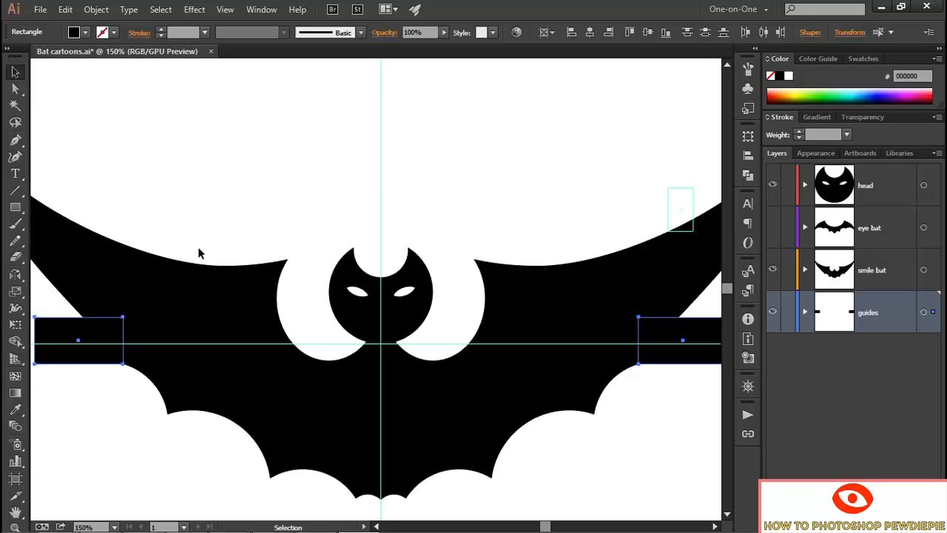
right_click(86, 358)
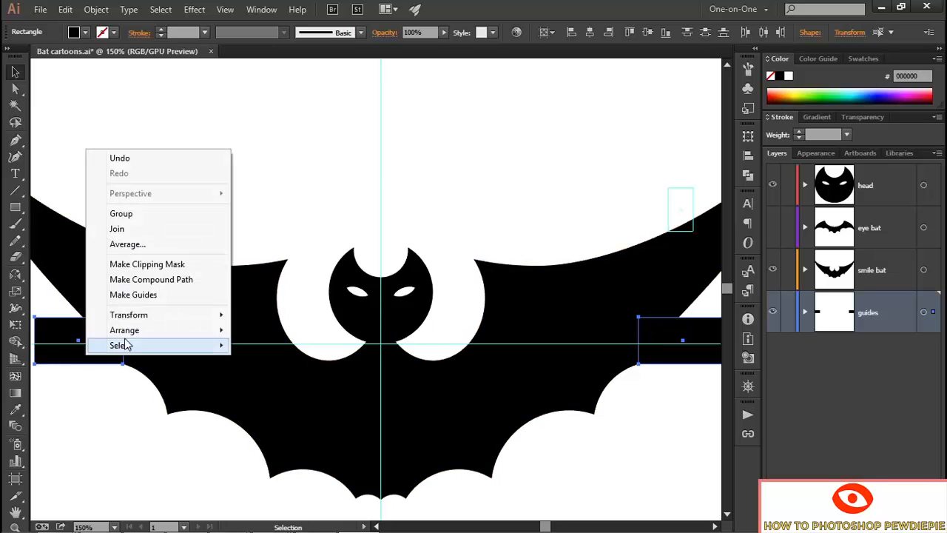
click(157, 294)
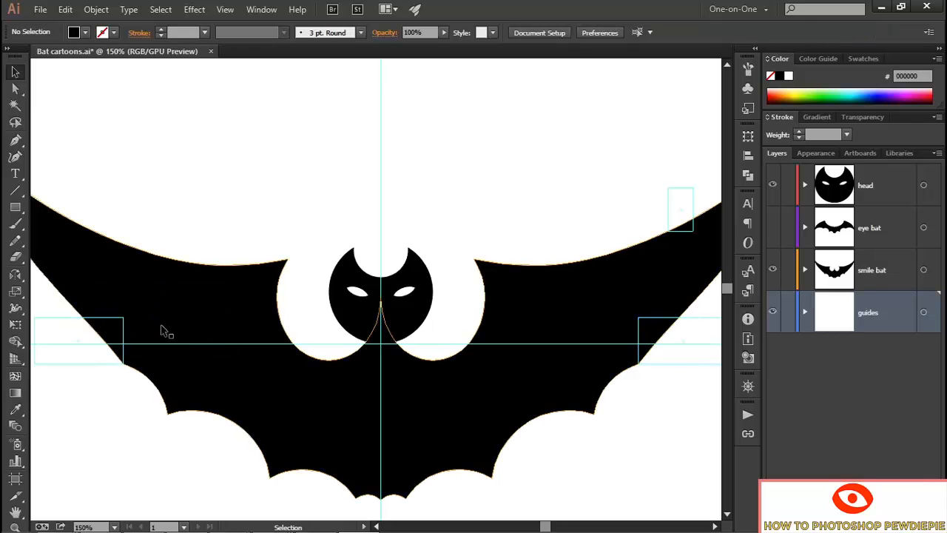
- Reshape the left wing's lower edge by moving its control handle to the upper-left corner of the left rectangular guide
drag(110, 327, 245, 338)
click(248, 330)
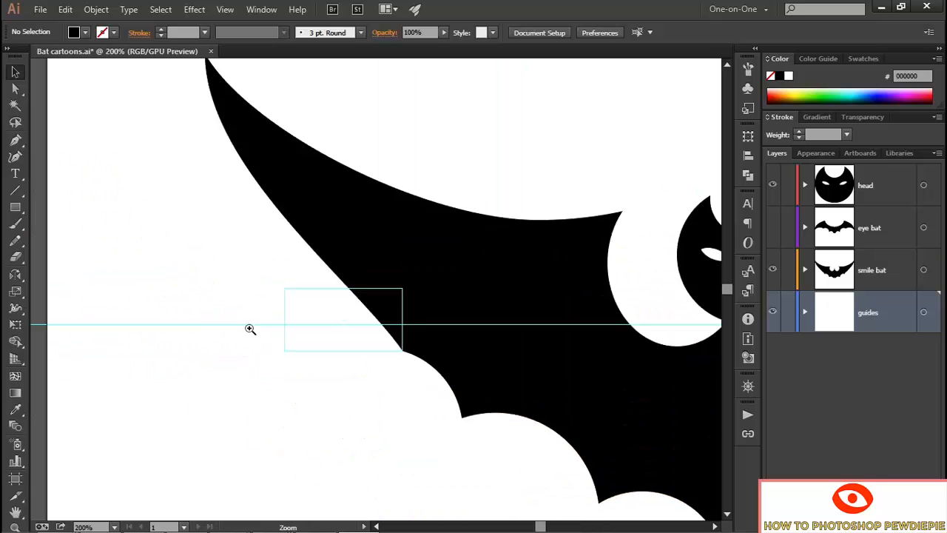
click(362, 282)
drag(364, 281, 382, 363)
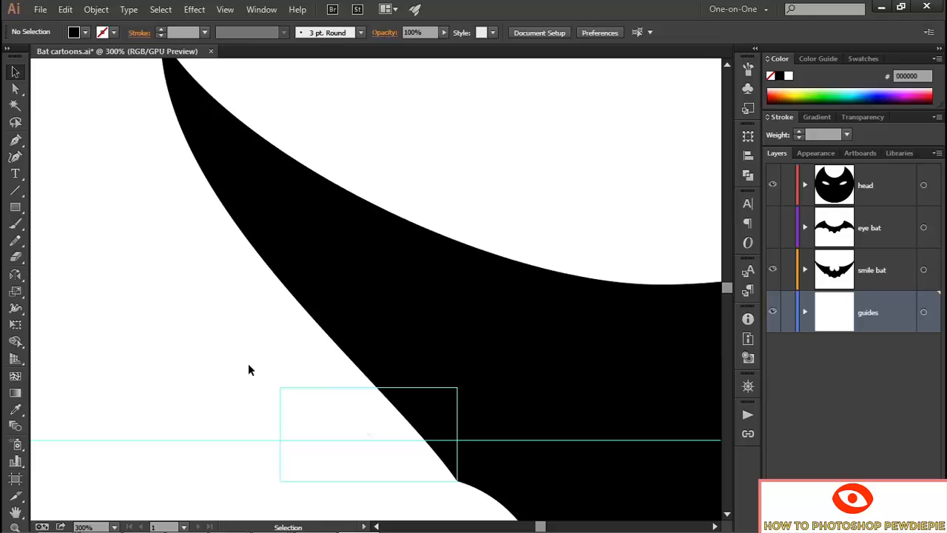
key(a)
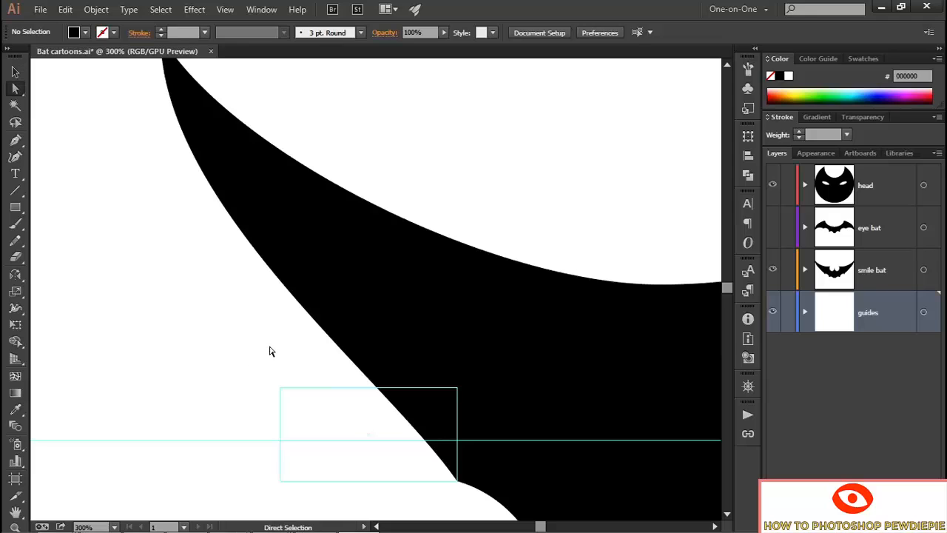
click(331, 340)
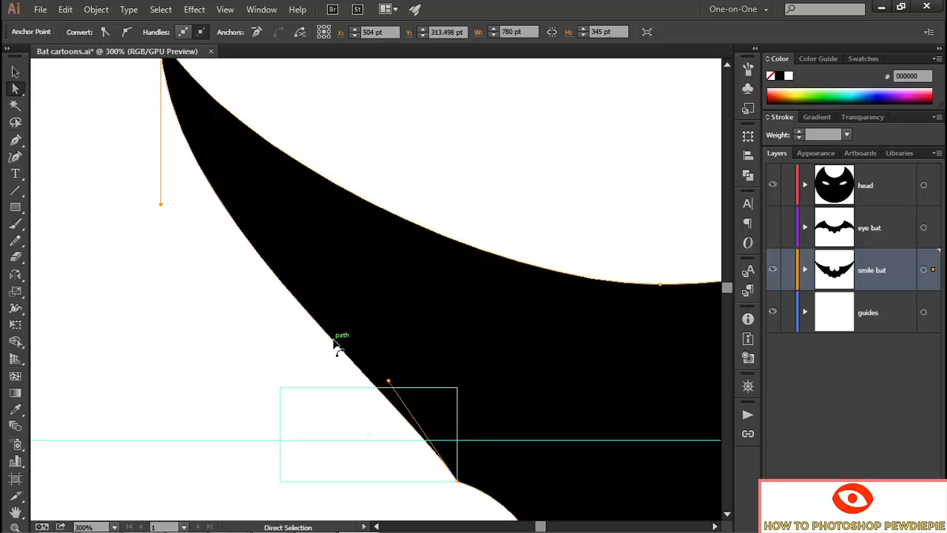
drag(389, 382, 281, 390)
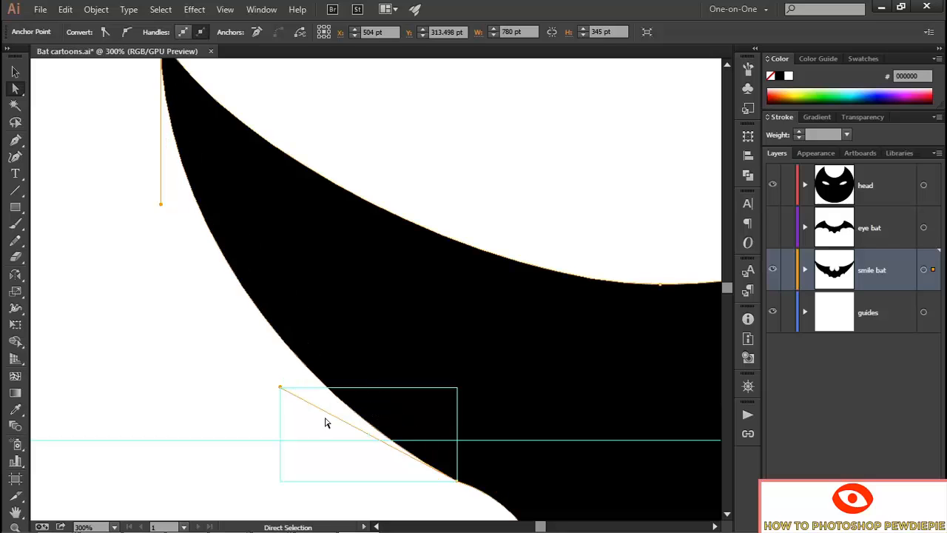
- Match the right wing's lower edge by moving its control handle to the upper-right corner of the right rectangular guide
key(space)
drag(622, 395, 185, 350)
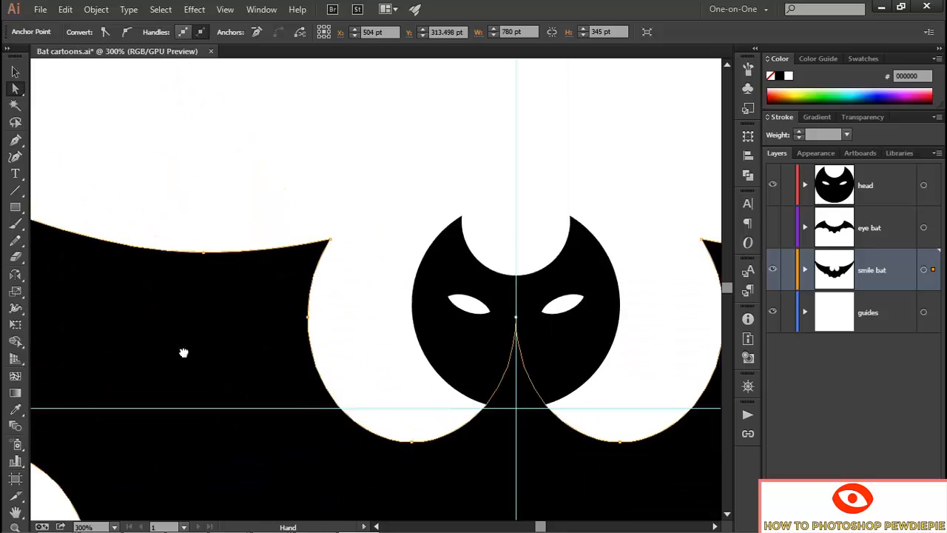
drag(624, 427, 154, 313)
drag(499, 296, 319, 341)
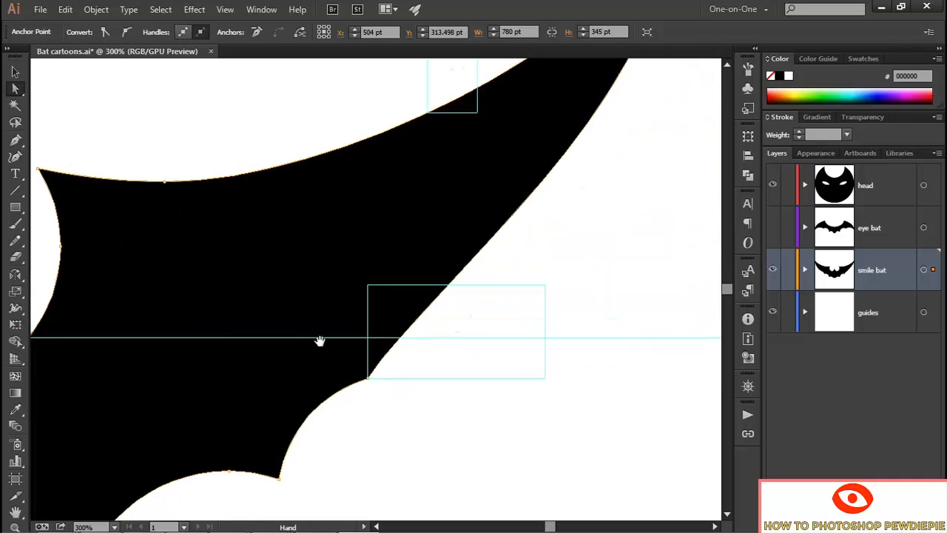
click(436, 307)
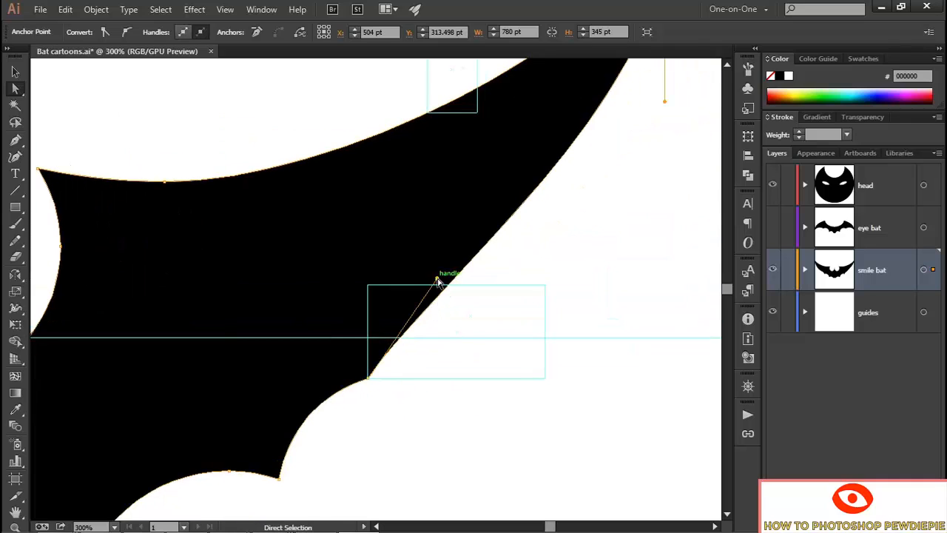
drag(437, 280, 546, 285)
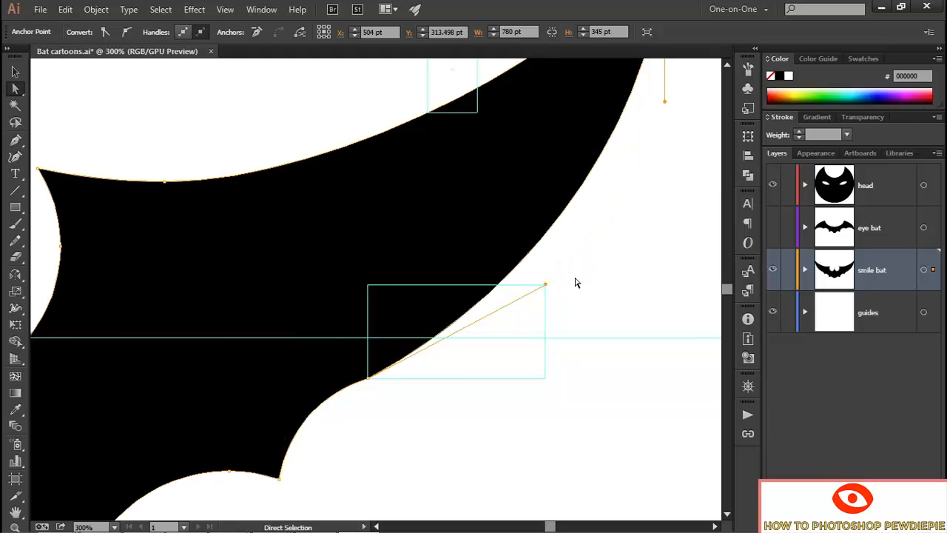
key(ctrl+1)
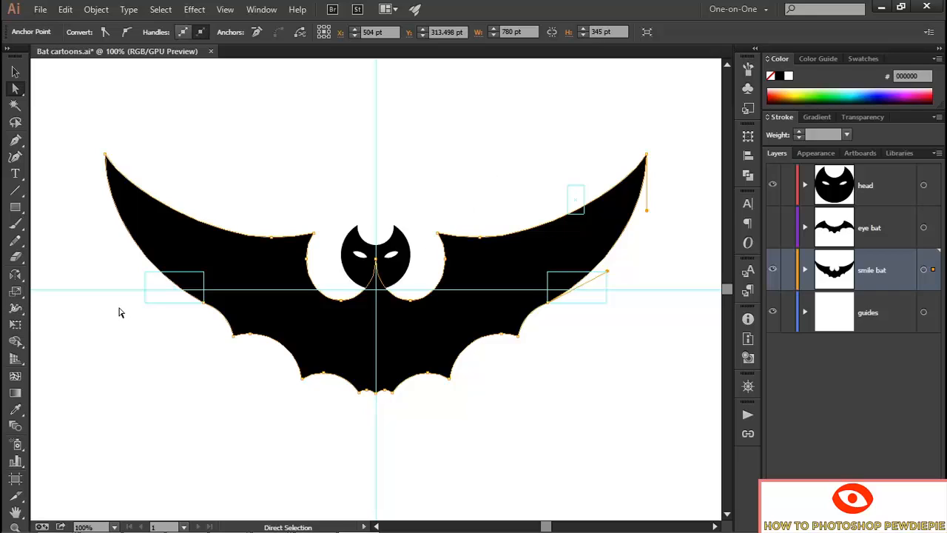
- Select all the smile bat artwork for copying, switch to Batface moon.psd in Photoshop, and delete the bats layer group
key(ctrl+a)
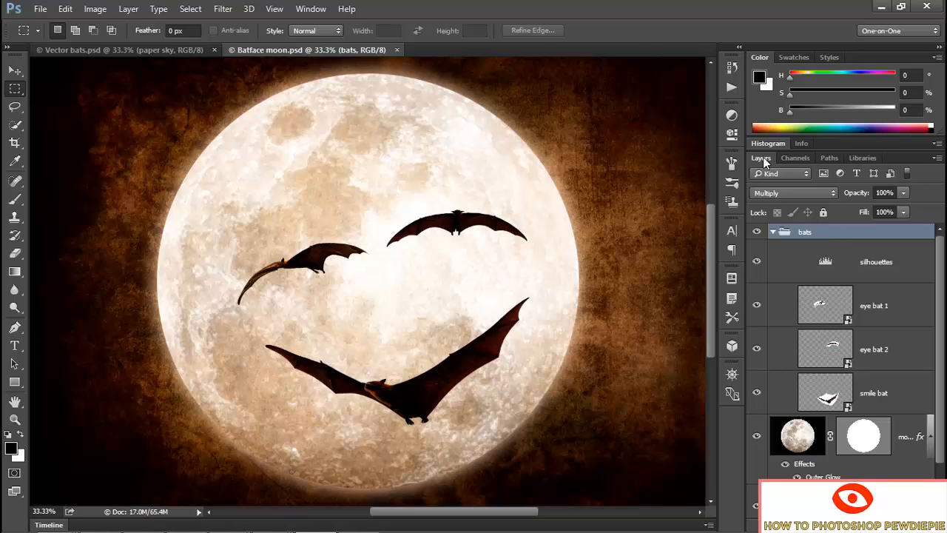
key(Delete)
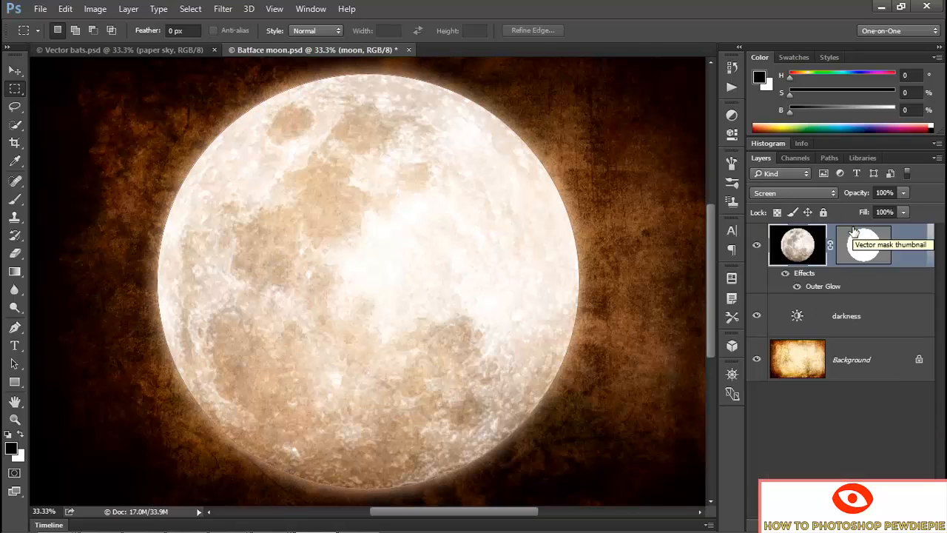
click(855, 242)
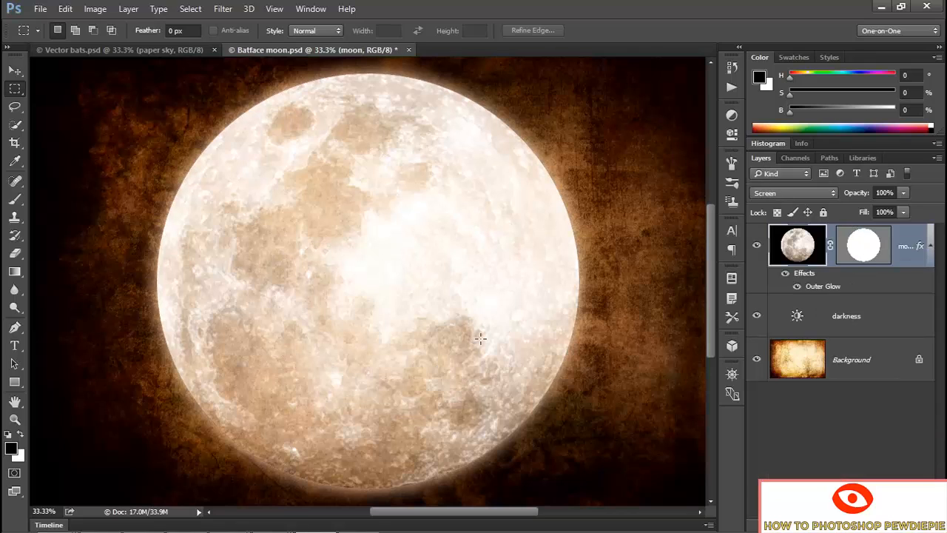
- Paste the copied bat artwork above the moon as a shape layer and rename the layer smile
key(ctrl+v)
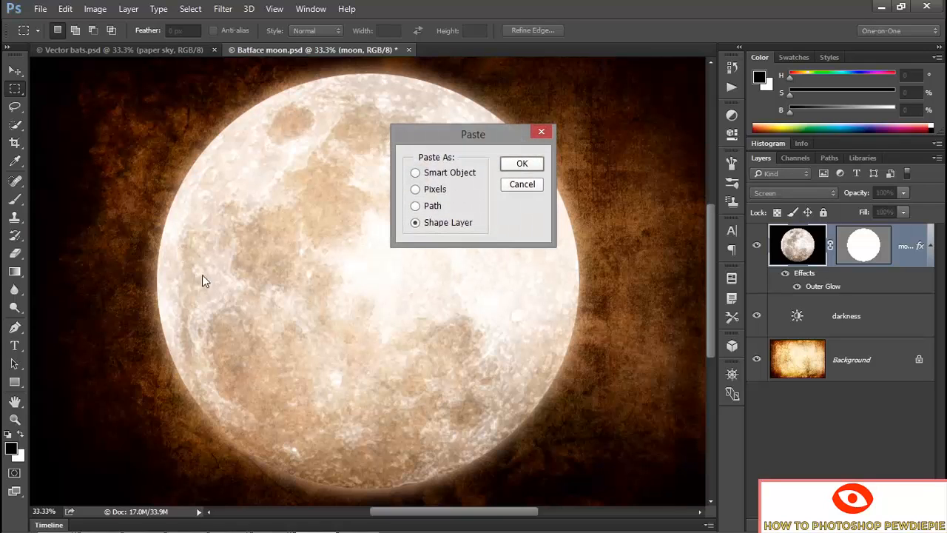
click(519, 165)
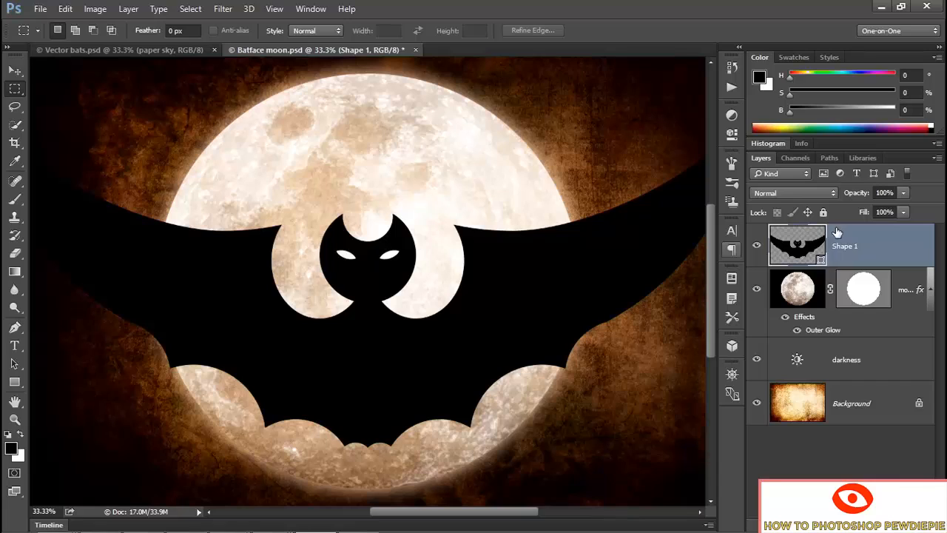
double_click(845, 250)
text(smile)
key(Return)
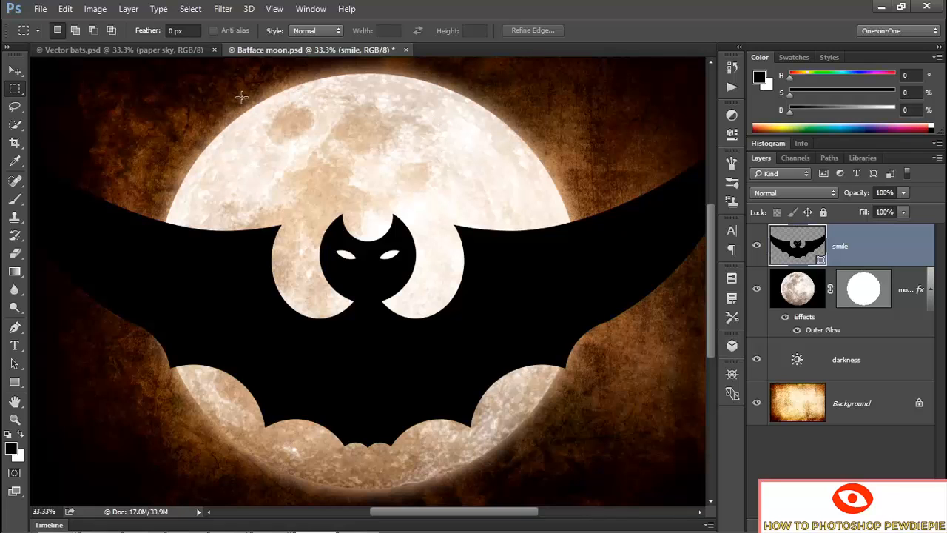
- Add a vertical guide at 50% of the image width
click(274, 10)
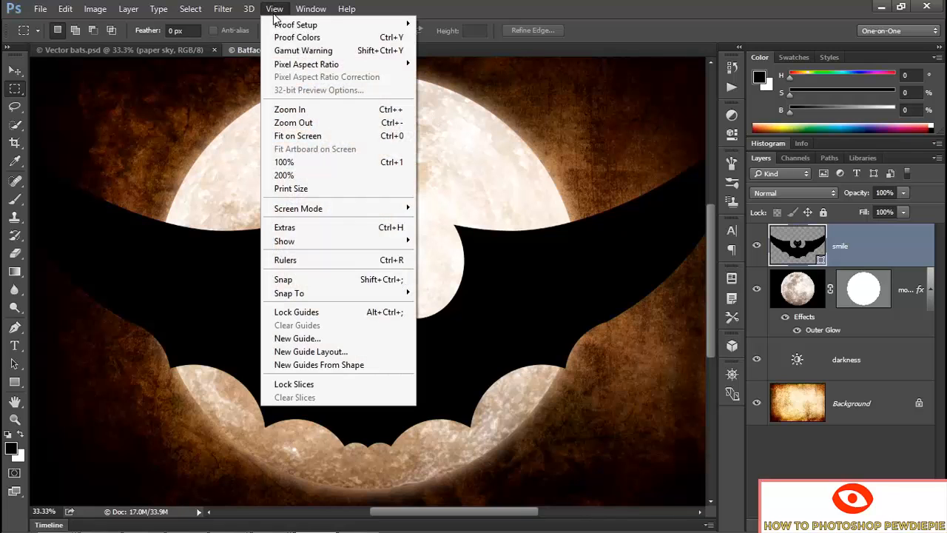
click(321, 338)
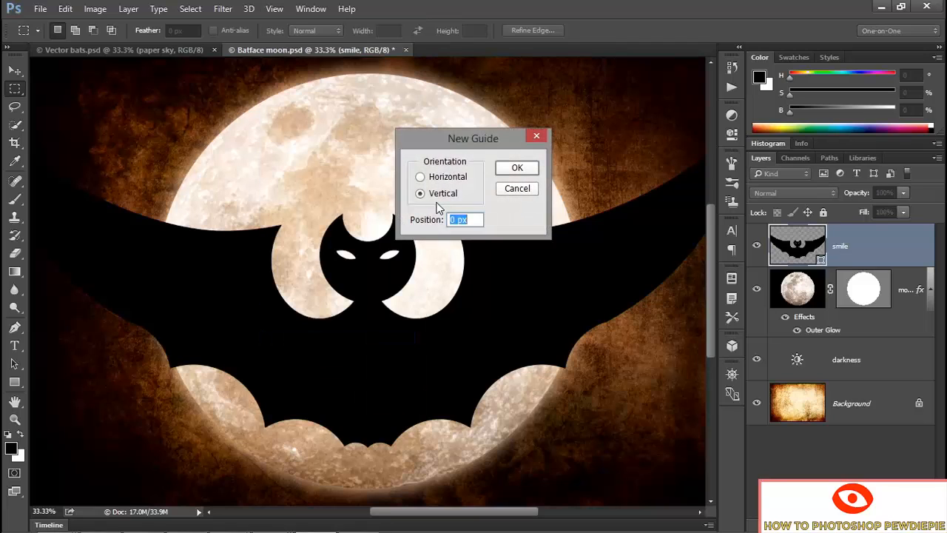
text(50%)
click(516, 168)
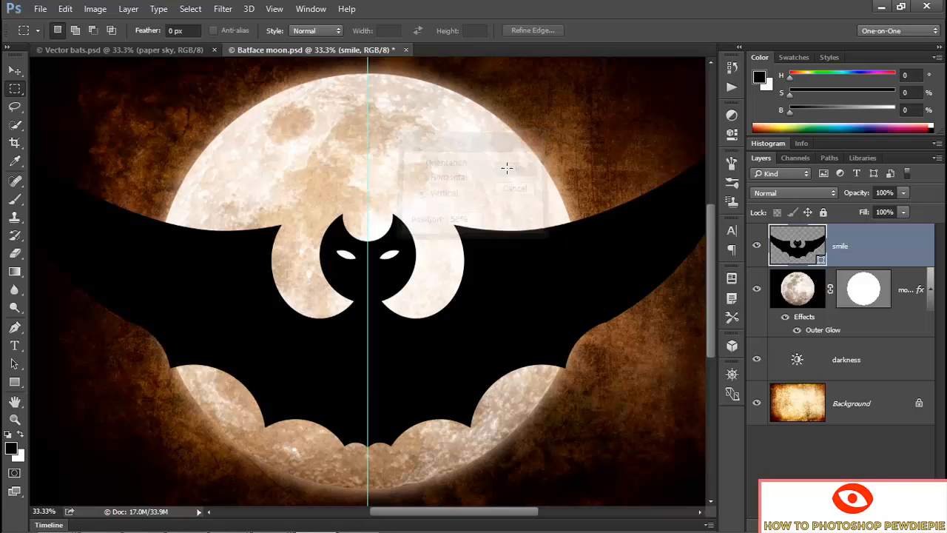
- Add a horizontal guide at 50% of the image height
click(273, 9)
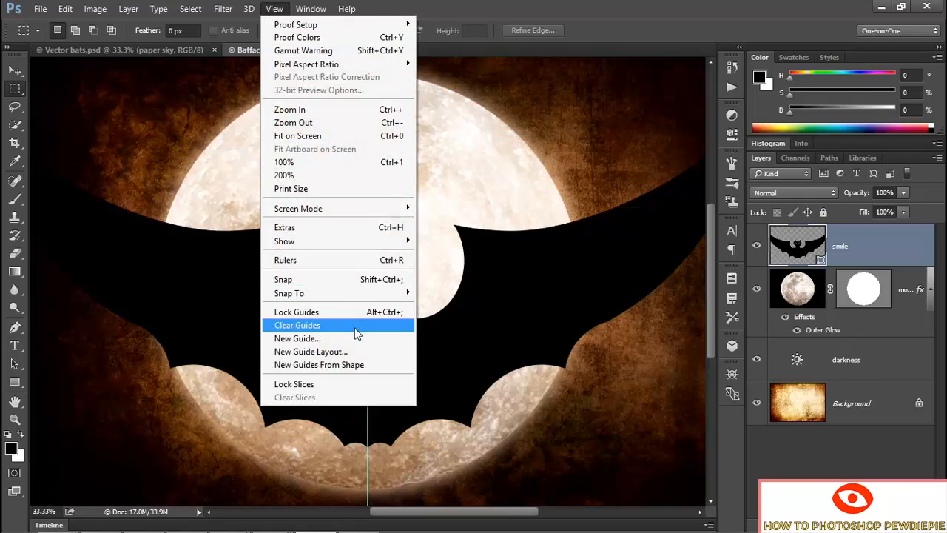
click(369, 340)
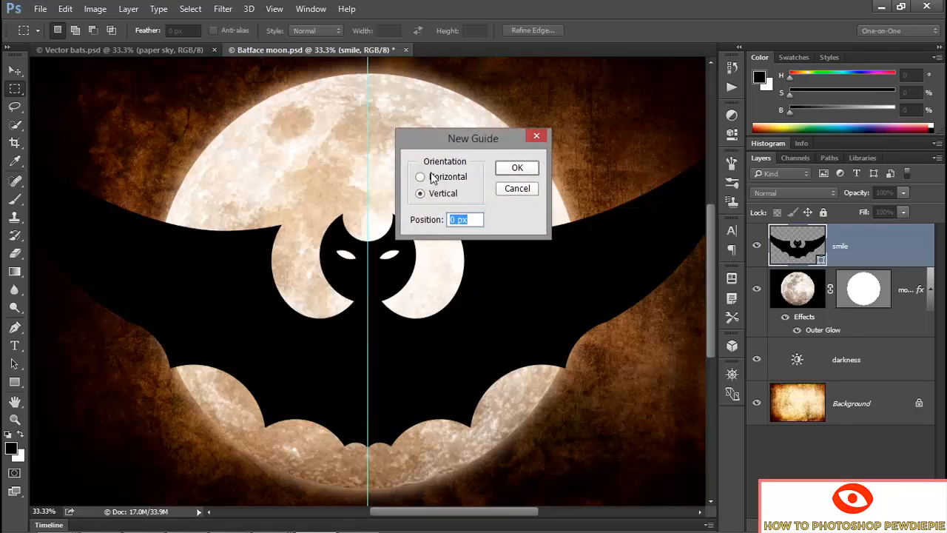
click(420, 177)
click(464, 220)
text(50%)
key(Return)
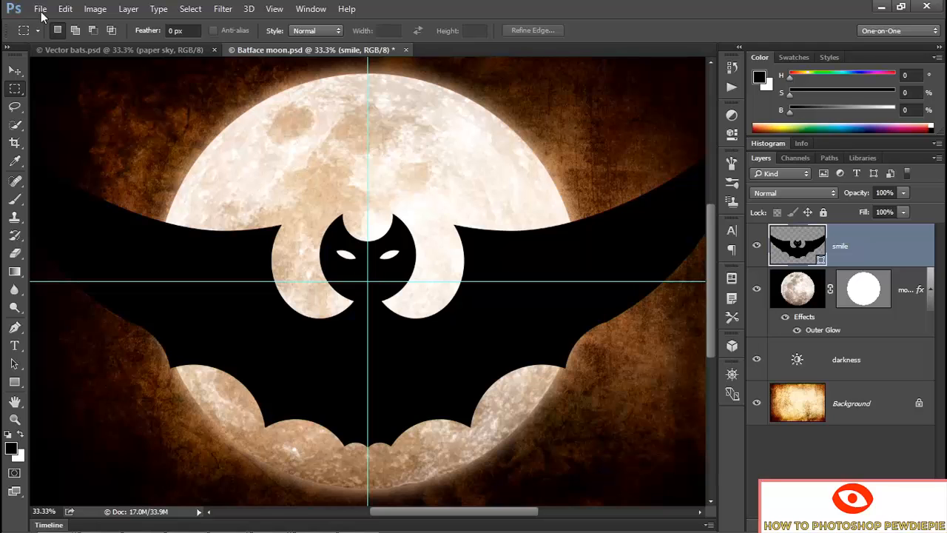
- Free-transform the smile shape to a uniform 40% scale and set its vertical position to 1506.50 px
click(65, 9)
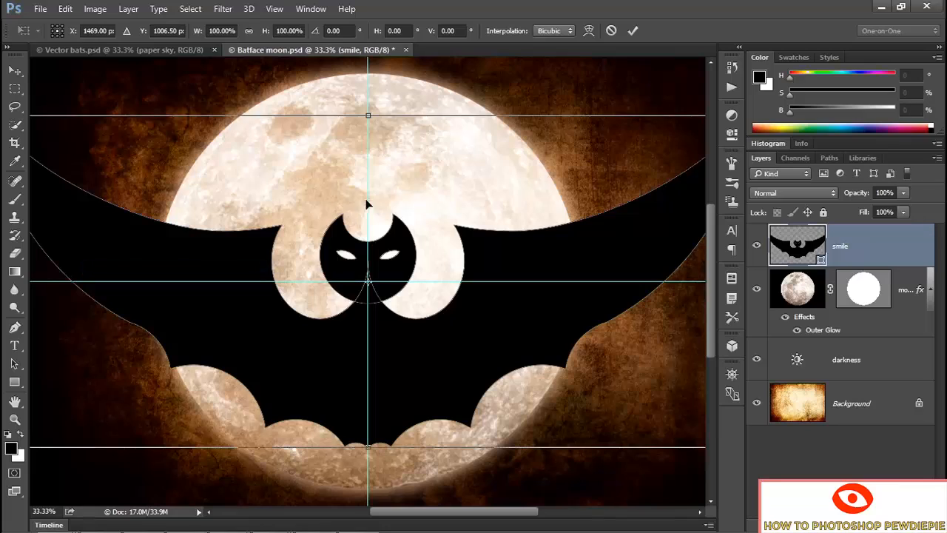
click(250, 32)
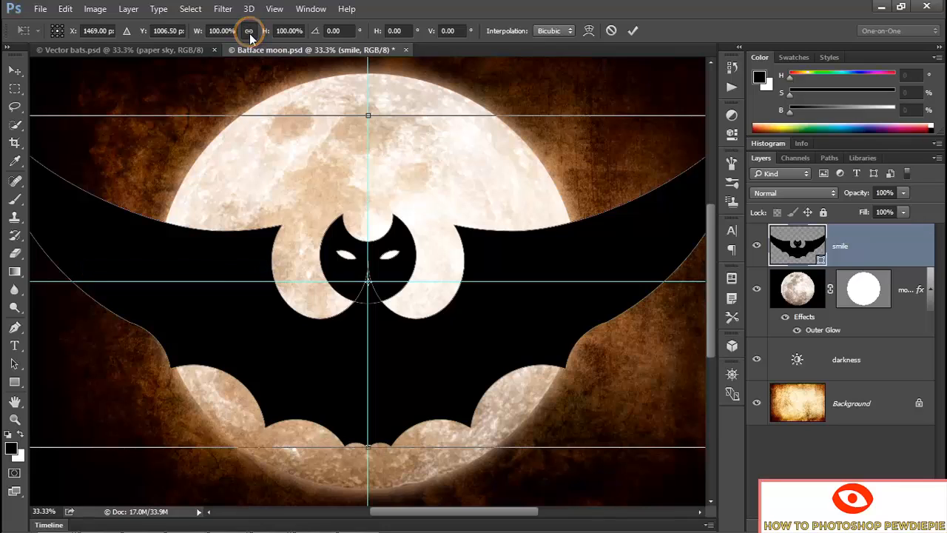
click(194, 31)
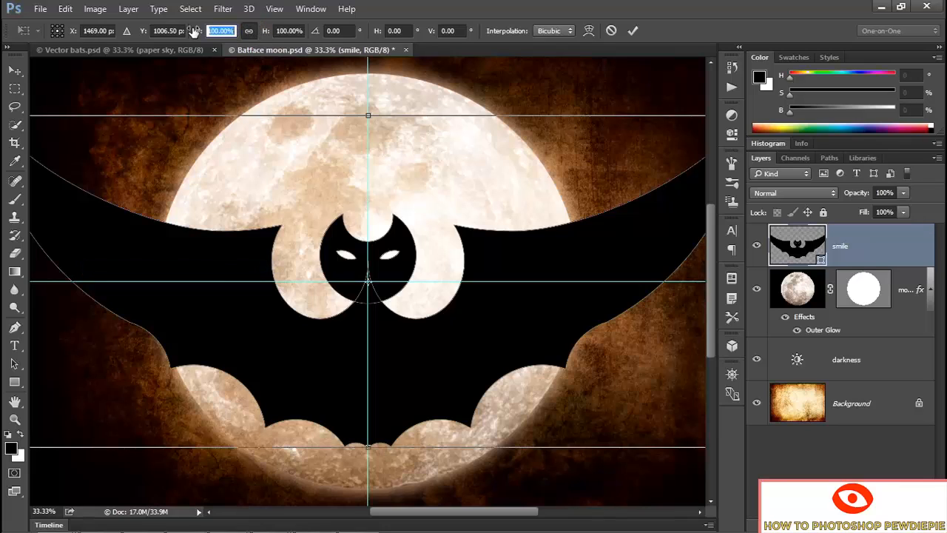
text(40)
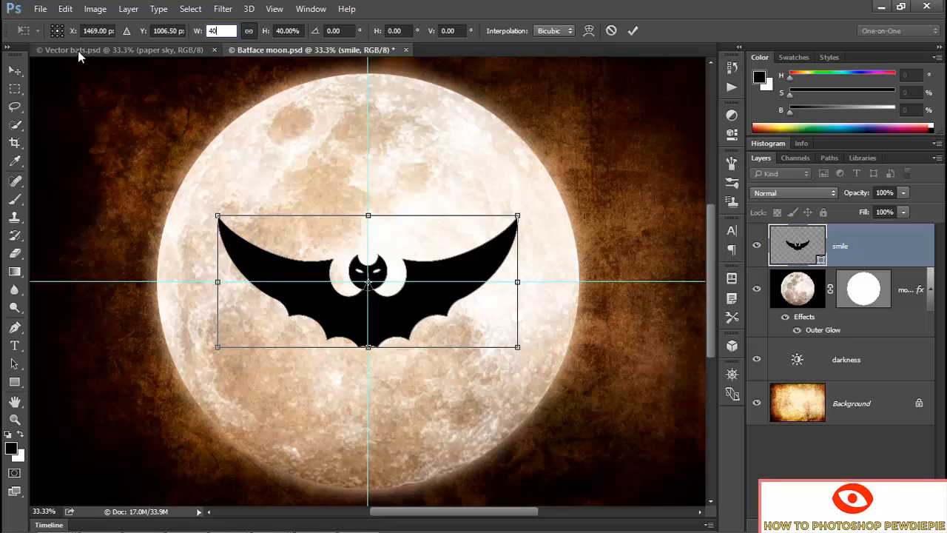
click(158, 31)
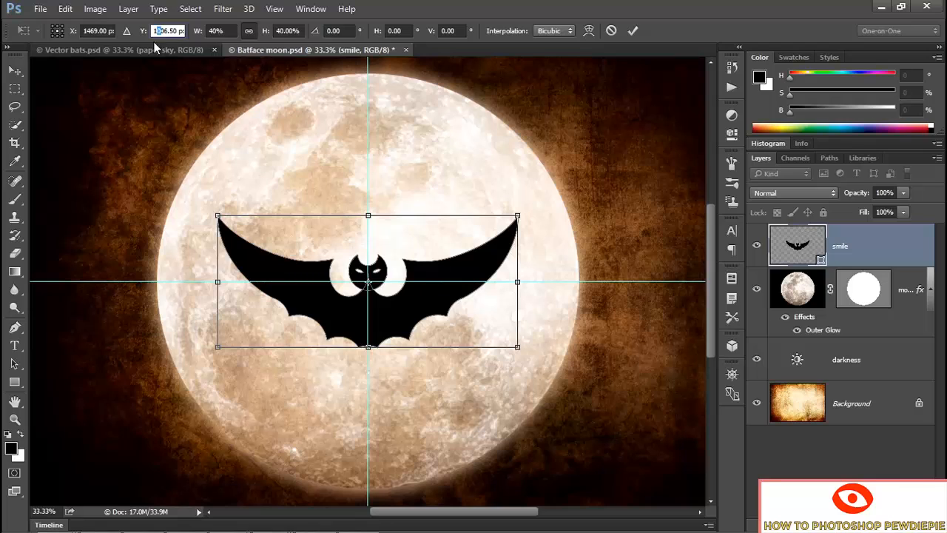
text(5)
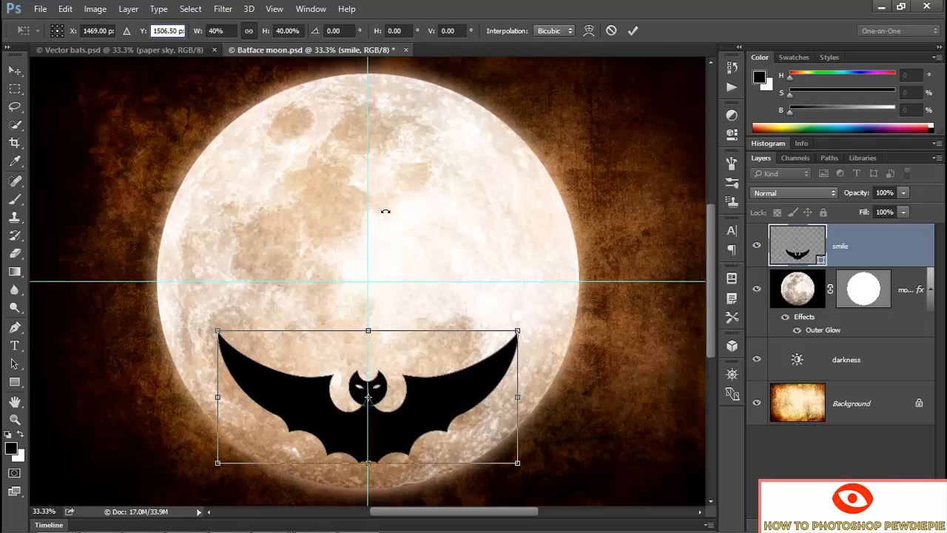
key(Return)
key(Return)
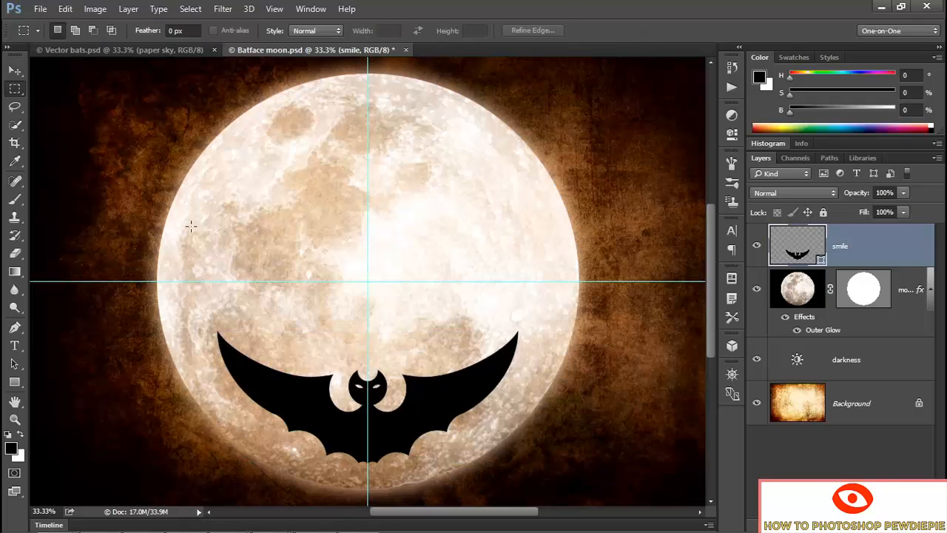
- Merge the shape components of the smile layer so the head and wings form one outline
click(17, 364)
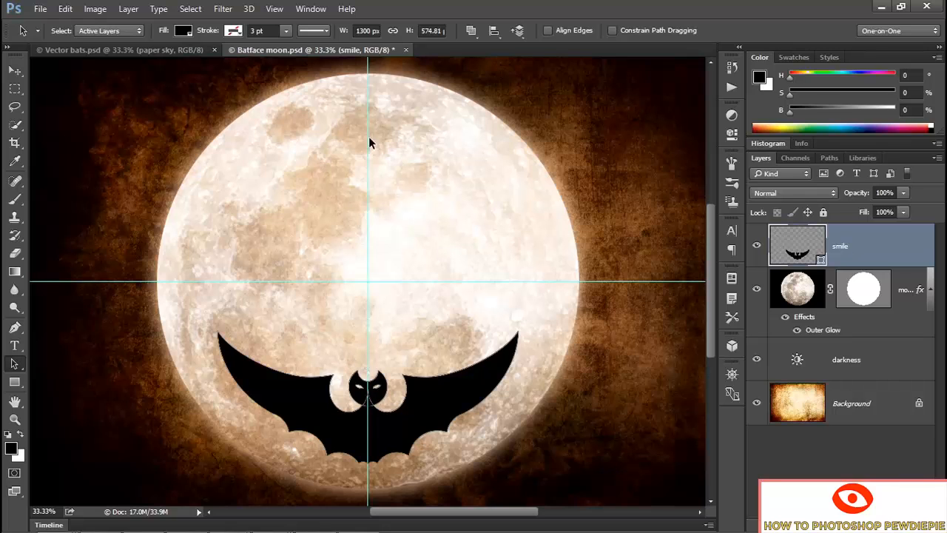
ctrl+click(376, 401)
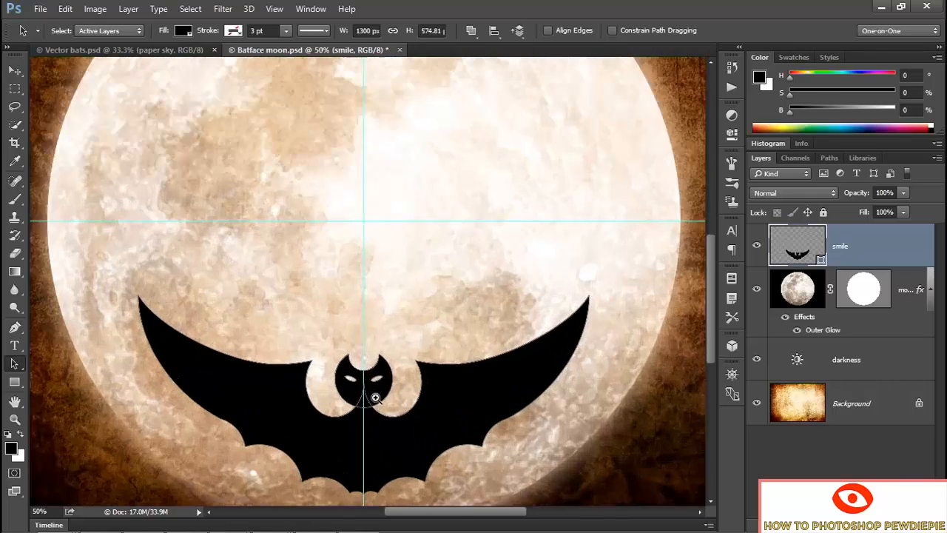
ctrl+click(365, 413)
ctrl+click(366, 413)
drag(372, 398, 370, 306)
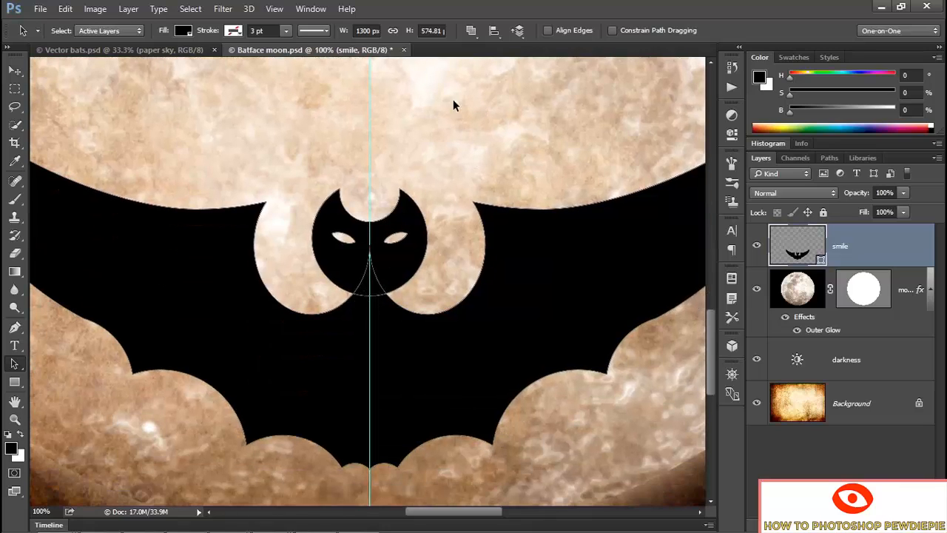
click(471, 31)
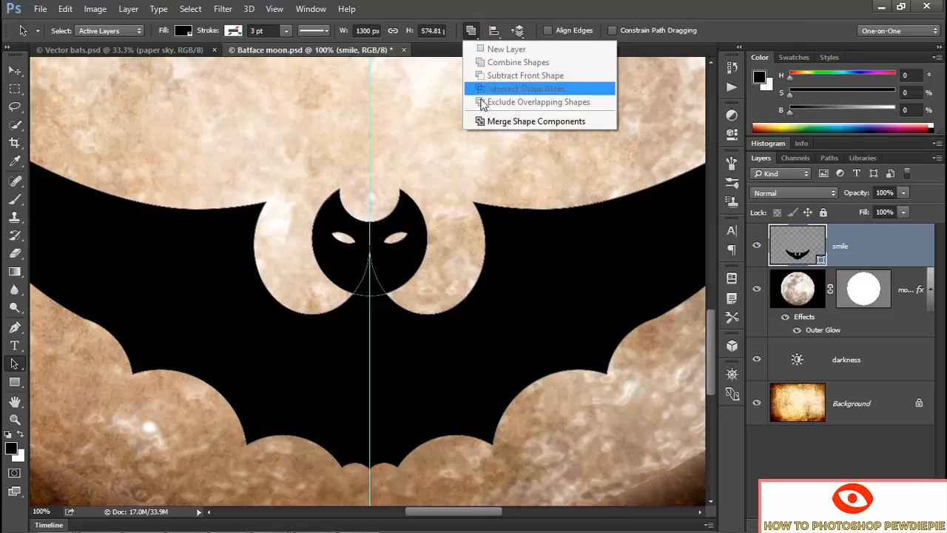
click(508, 124)
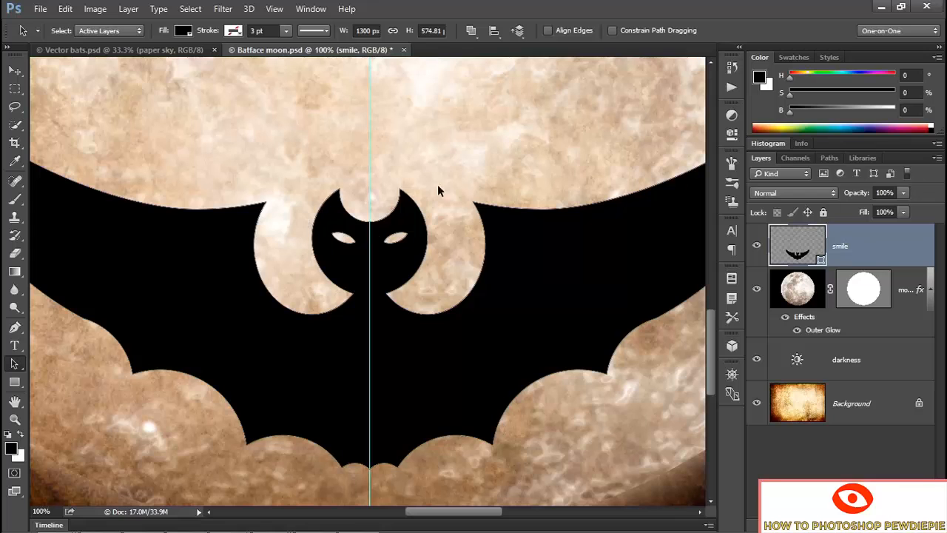
key(ctrl+0)
key(ctrl+plus)
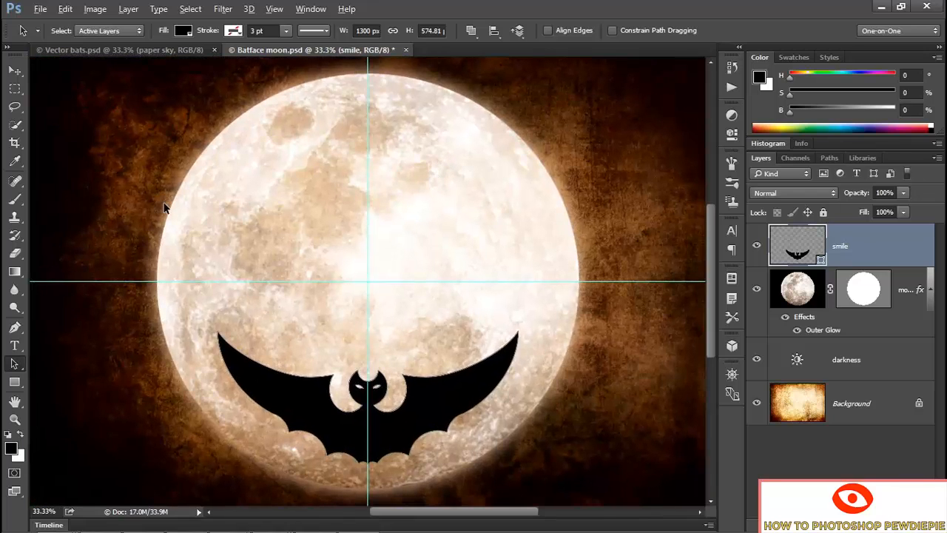
- Switch to Illustrator, hide the smile bat layer and show the eye bat layer, and copy all the visible bat artwork
key(alt+Tab)
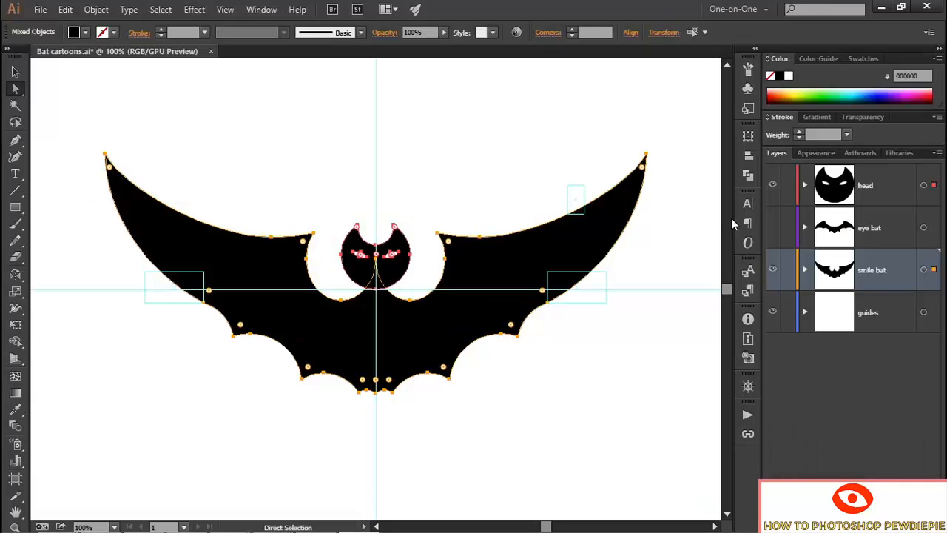
click(773, 269)
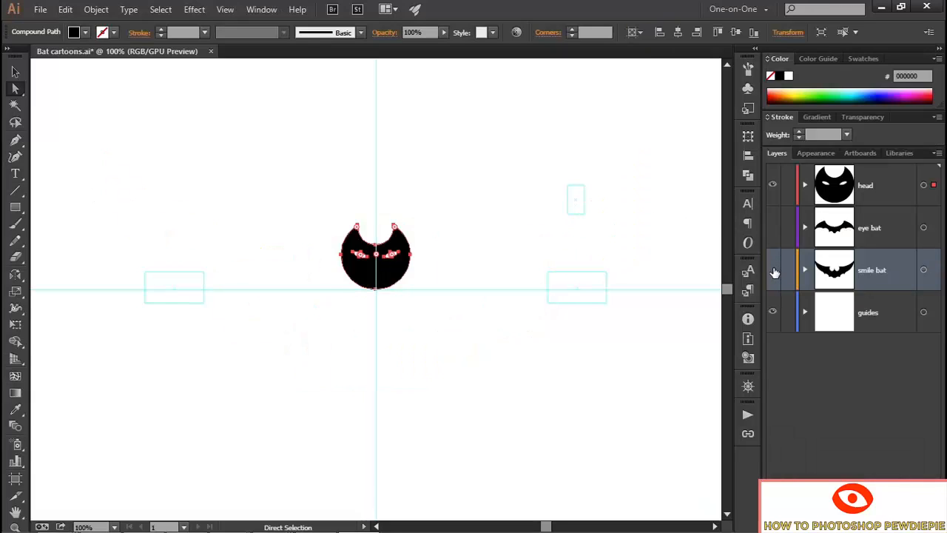
click(773, 230)
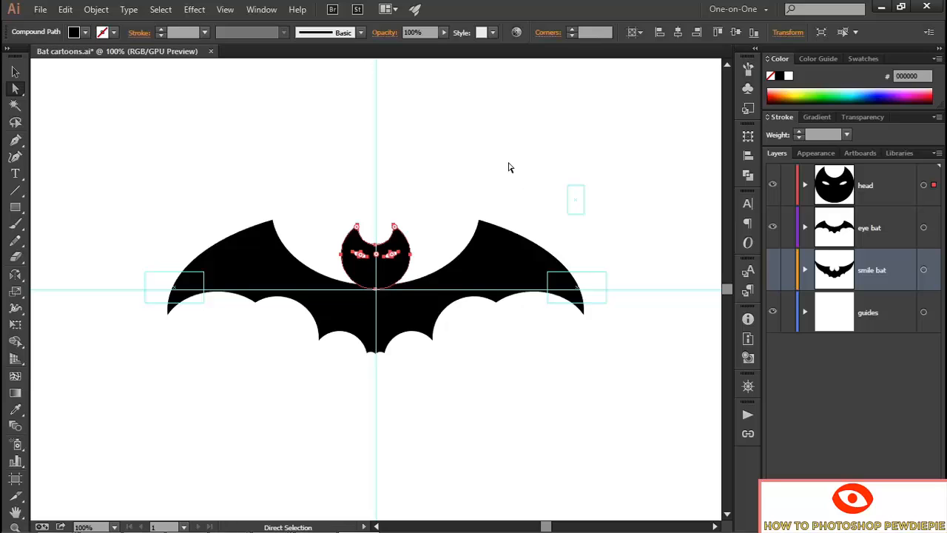
key(ctrl+a)
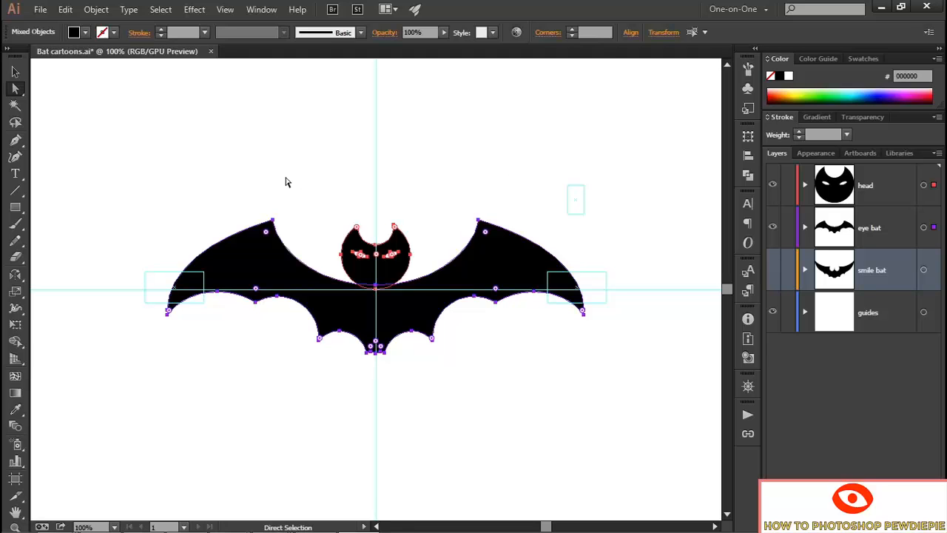
key(alt)
- Switch back to Photoshop and paste the eye bat into Batface moon.psd as a shape layer
key(alt+Tab)
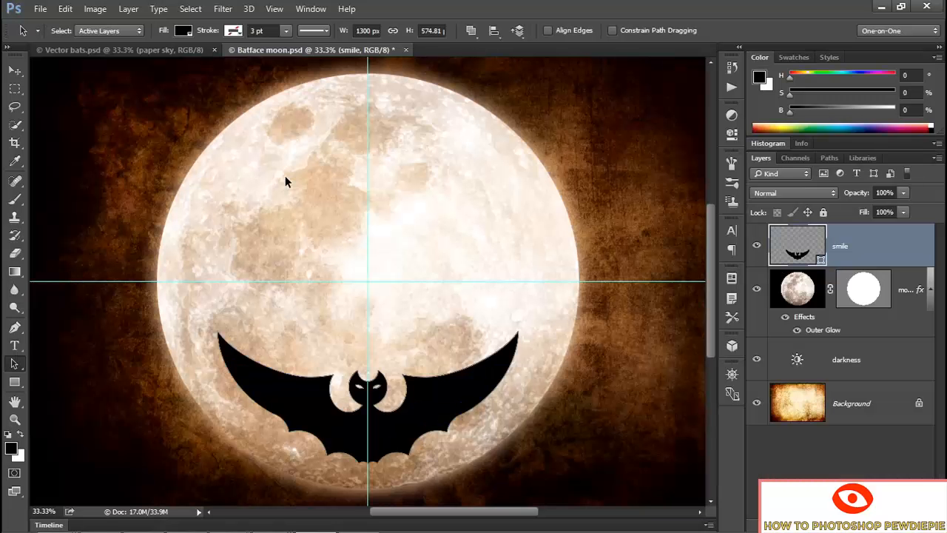
key(ctrl+v)
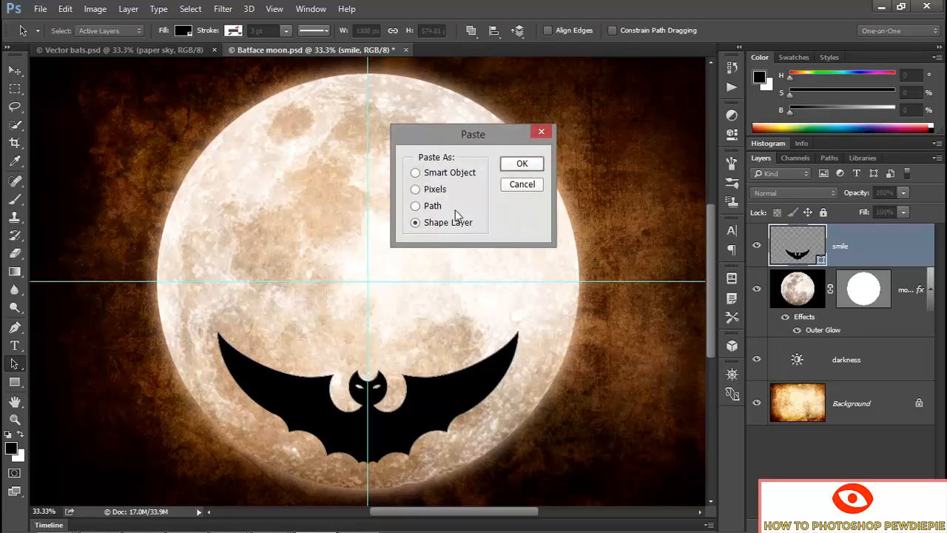
click(518, 164)
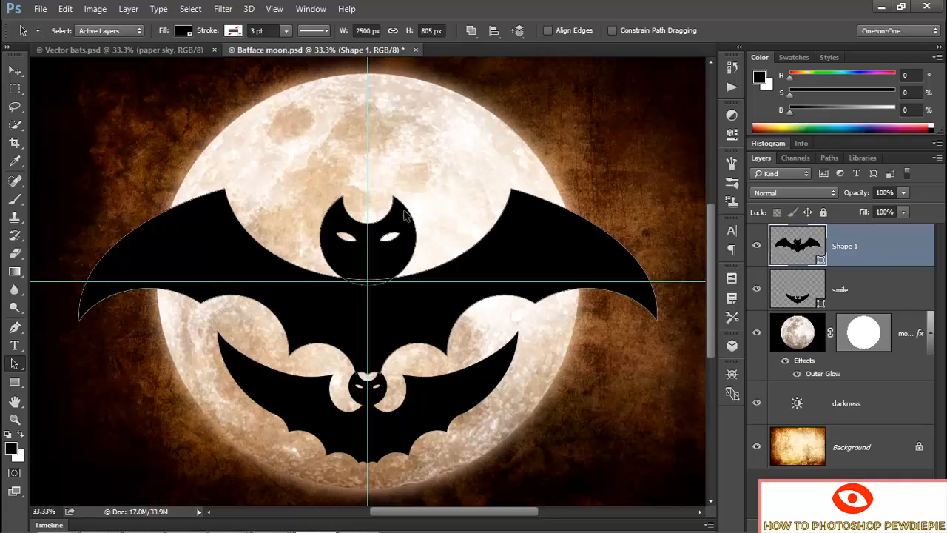
- Merge the head and wing components of the pasted bat shape and rename its layer "eyes"
ctrl+click(370, 282)
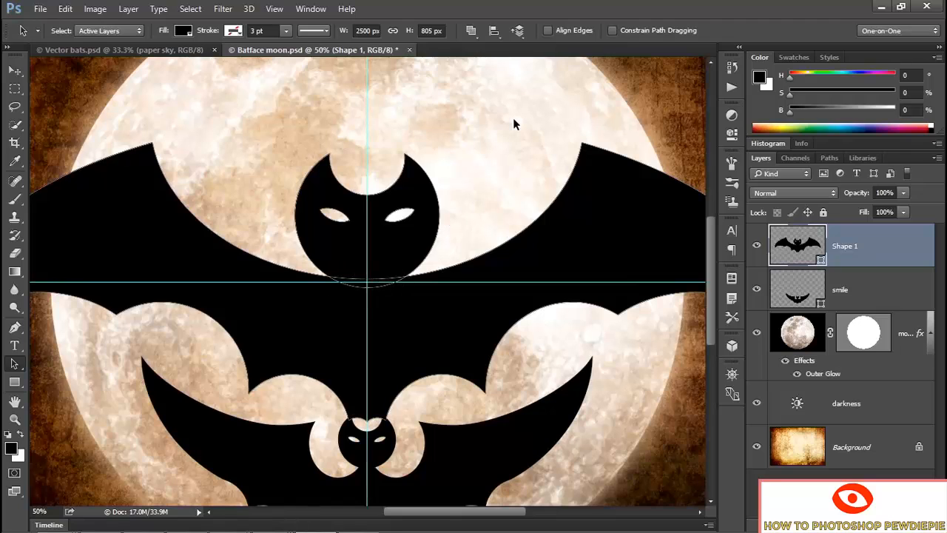
click(472, 33)
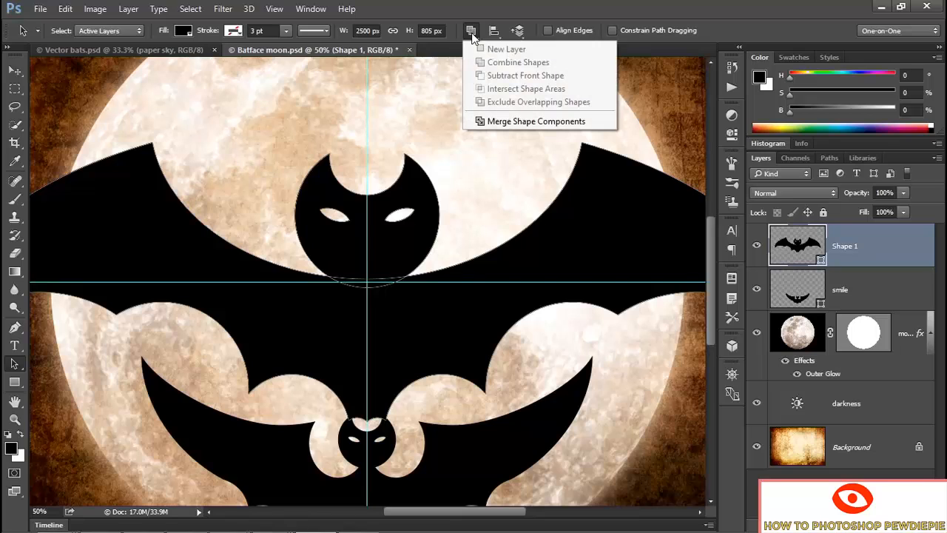
click(499, 121)
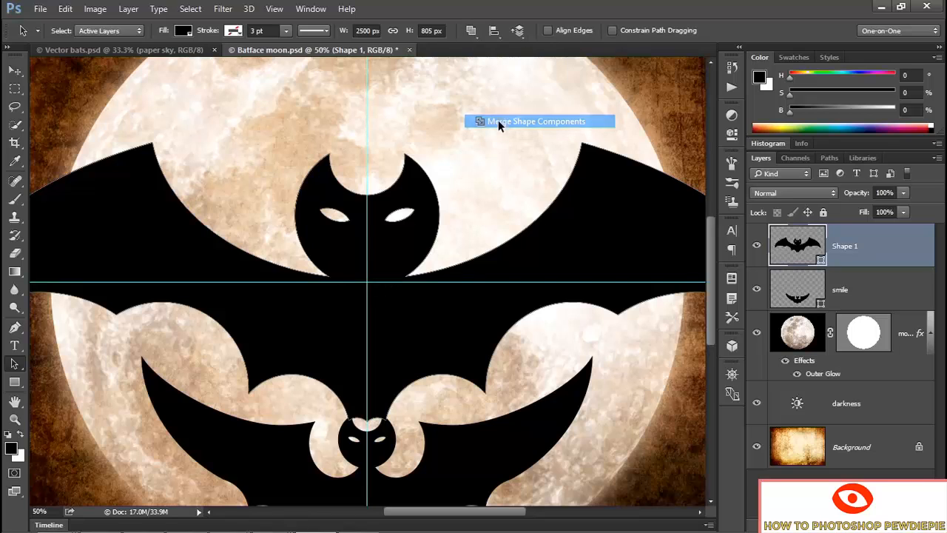
double_click(842, 248)
text(eyes)
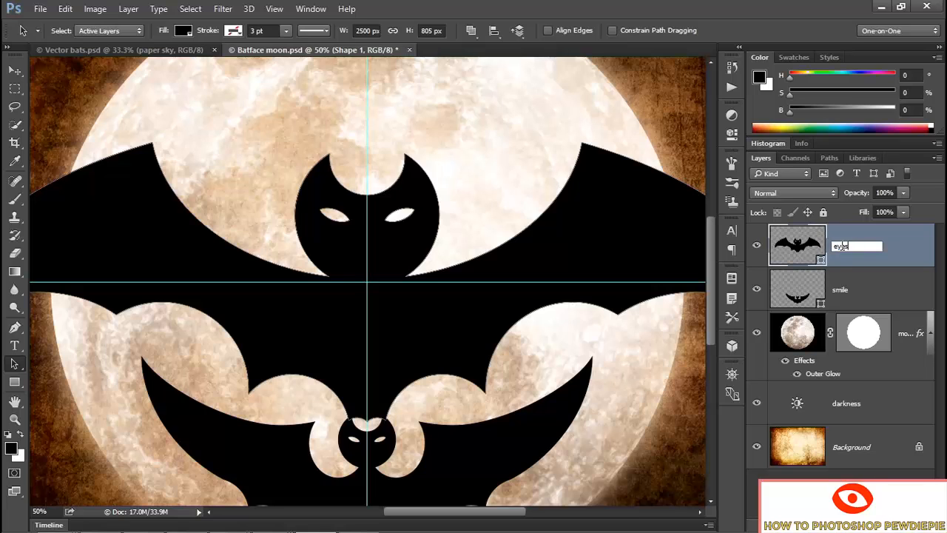
key(Return)
- Free-transform the eyes shape to a uniform 24% scale
key(ctrl+minus)
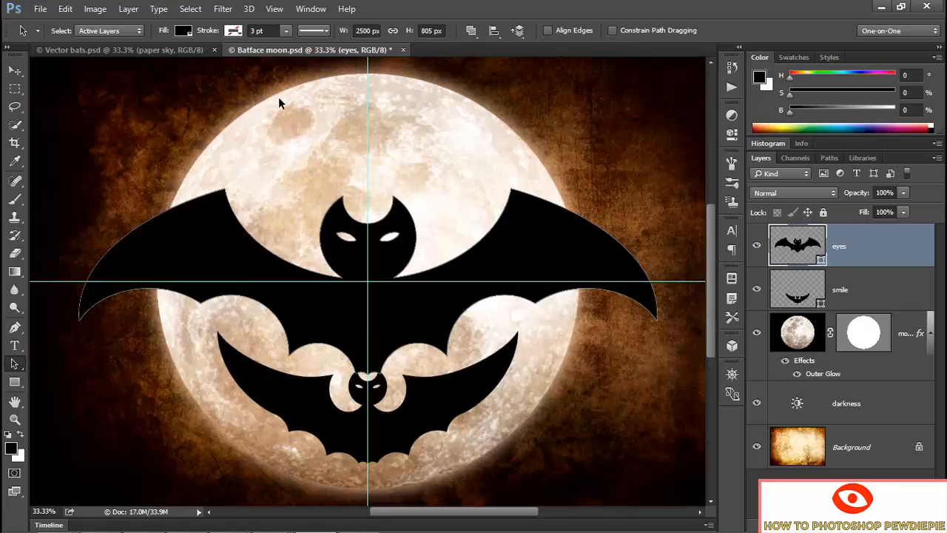
click(66, 9)
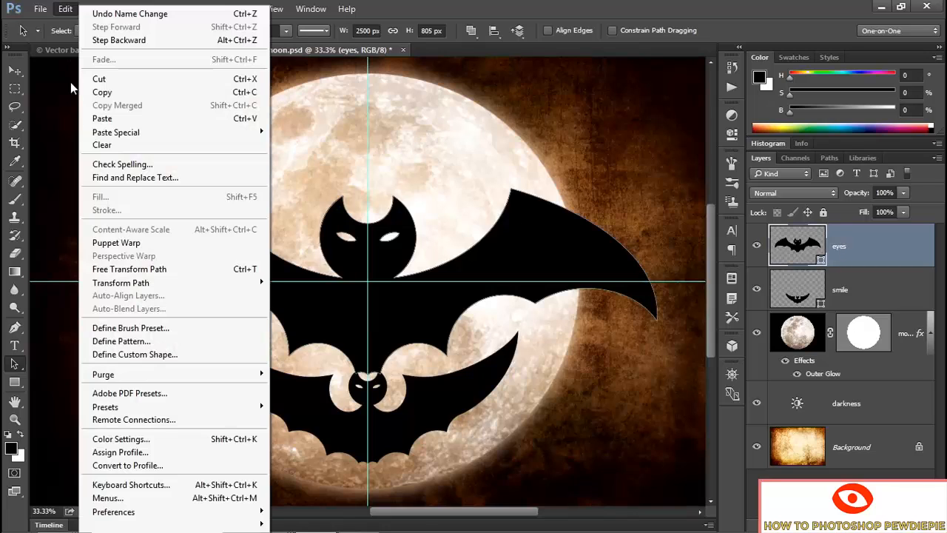
click(198, 271)
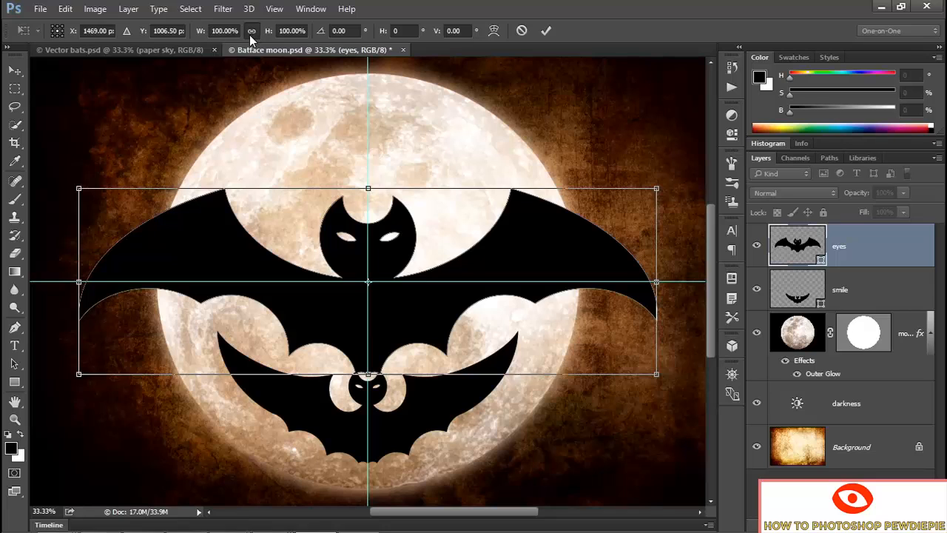
click(202, 32)
text(24%)
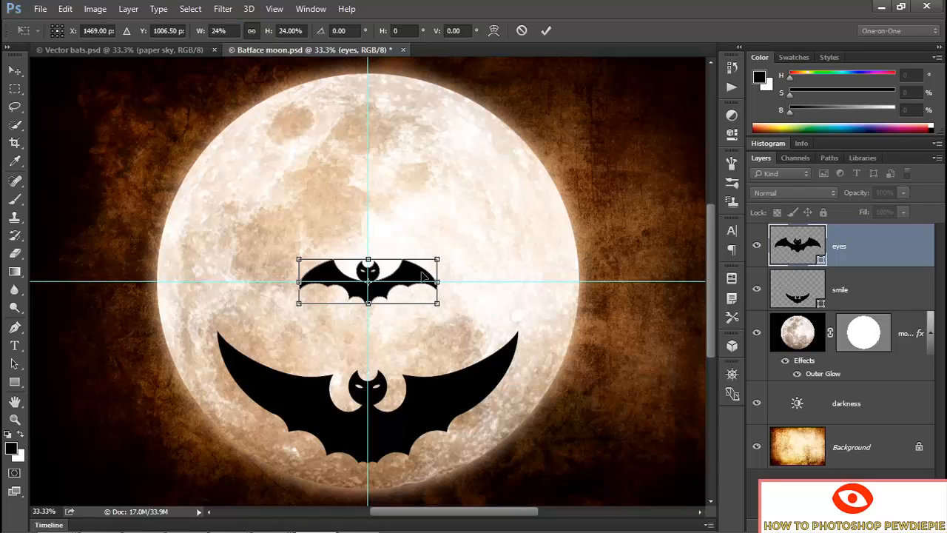
- Move the scaled eye bat off the vertical guide to a horizontal position of 1069 px
drag(419, 277, 351, 278)
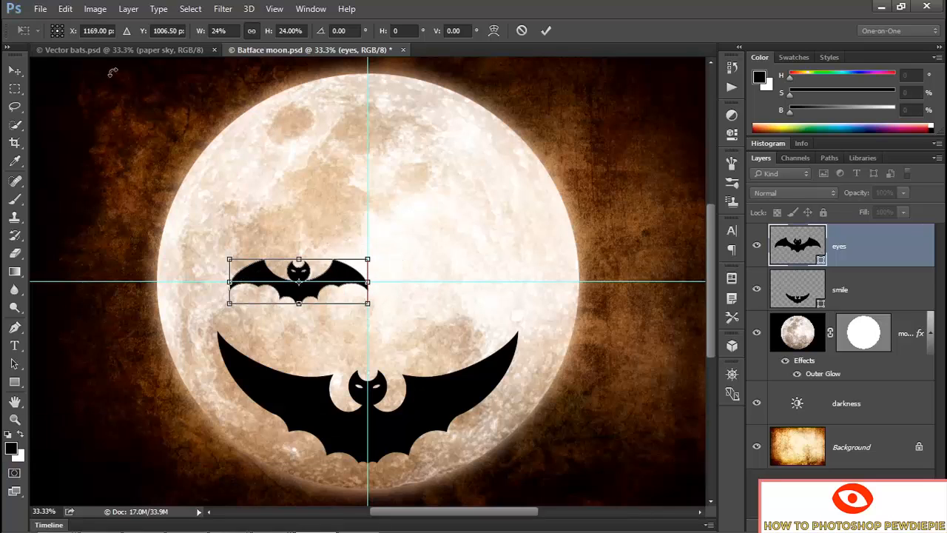
click(88, 31)
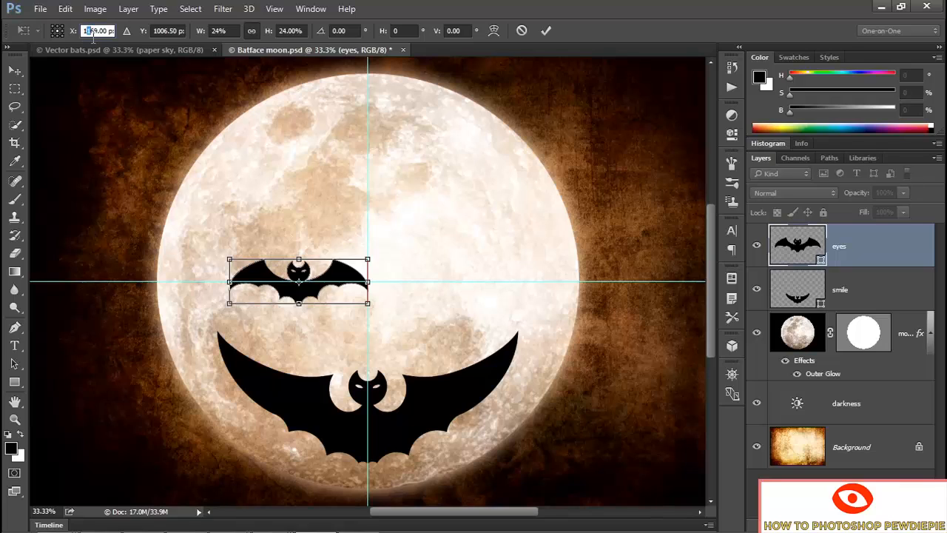
text(0)
key(Return)
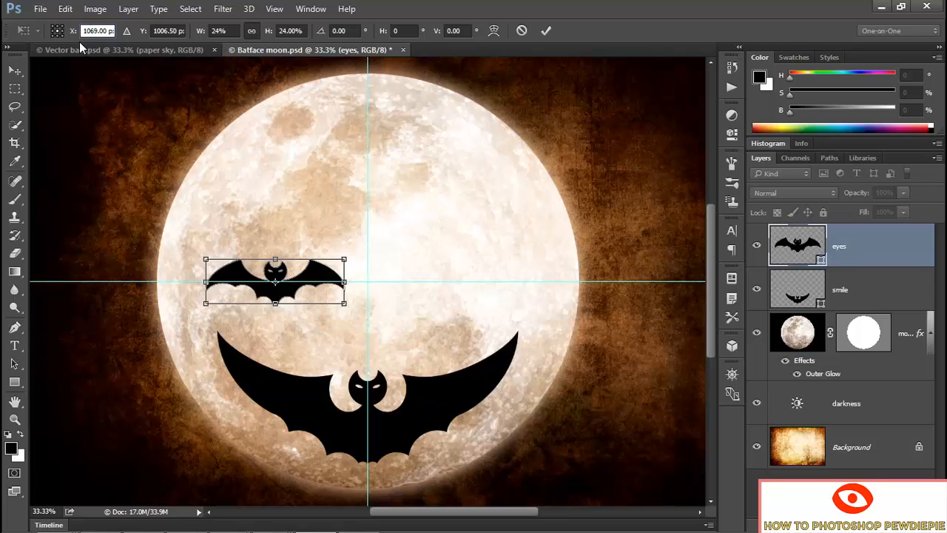
- Rotate the eye bat by 20° and apply the transformation
click(333, 30)
text(20)
key(Return)
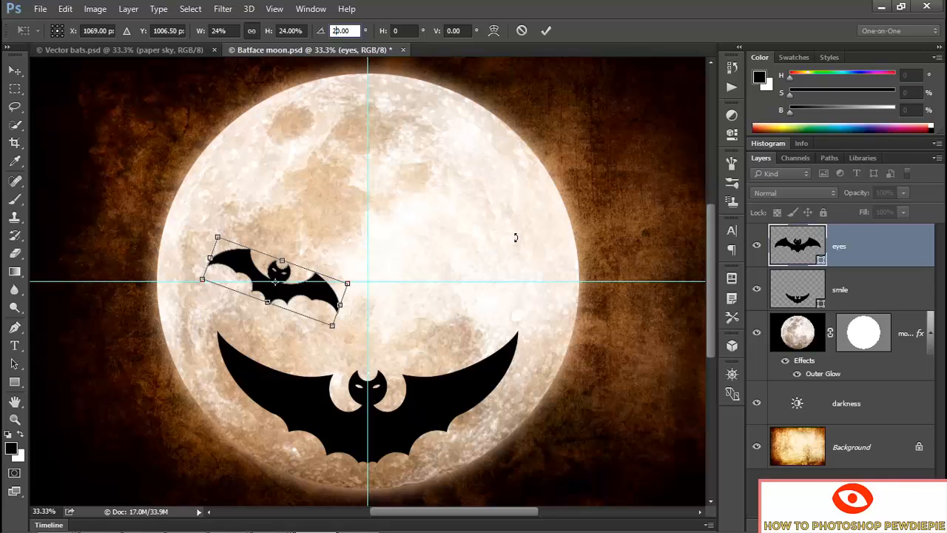
key(Return)
key(Return)
key(a)
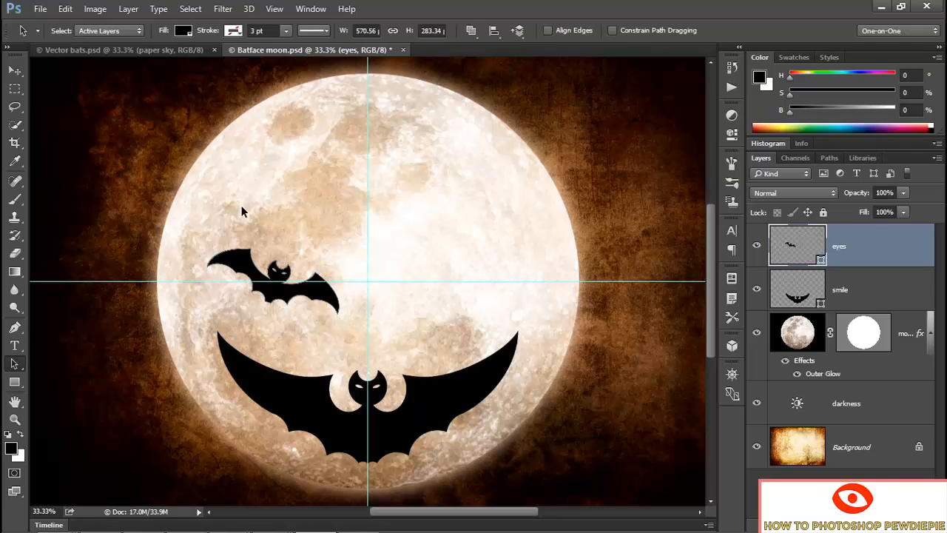
- Duplicate the eye bat path and flip the copy horizontally about the vertical centre guide to form the second eye
ctrl+click(362, 294)
ctrl+click(362, 295)
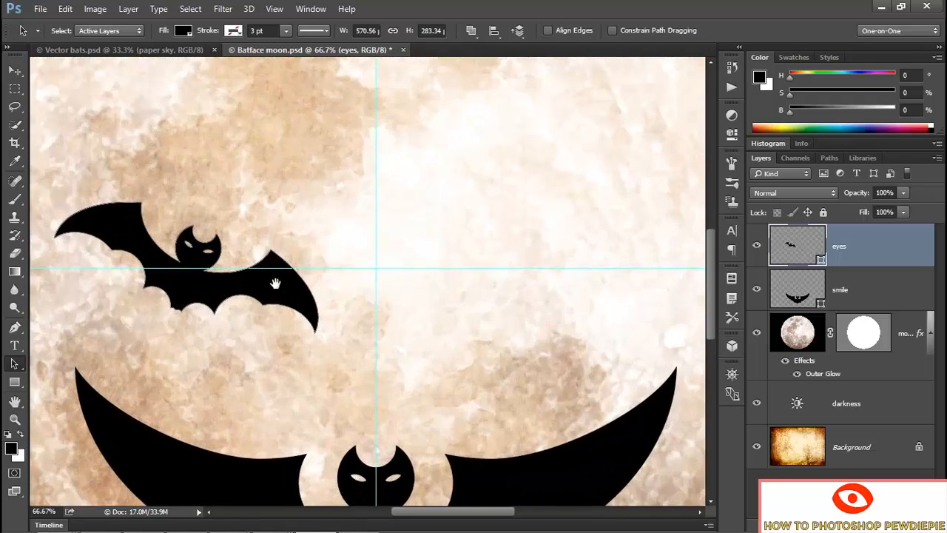
drag(275, 284, 291, 254)
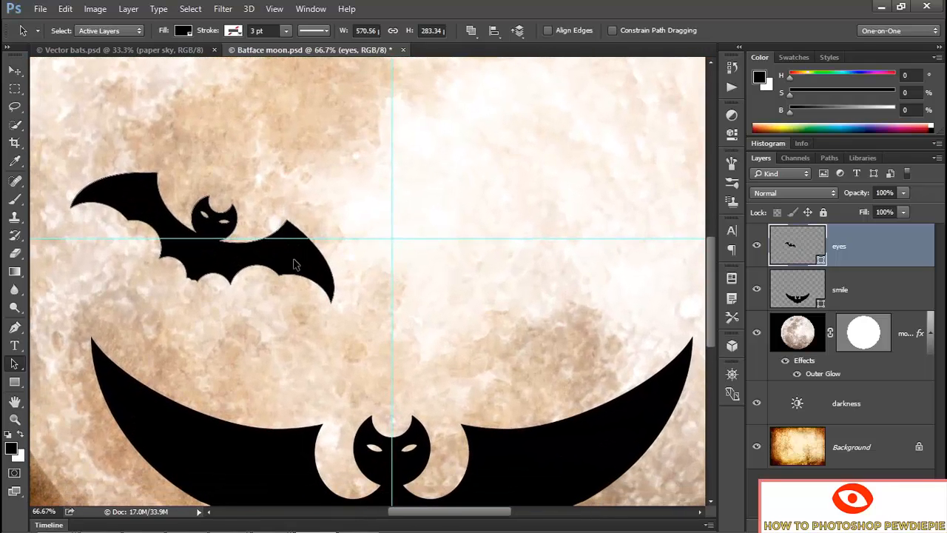
click(290, 272)
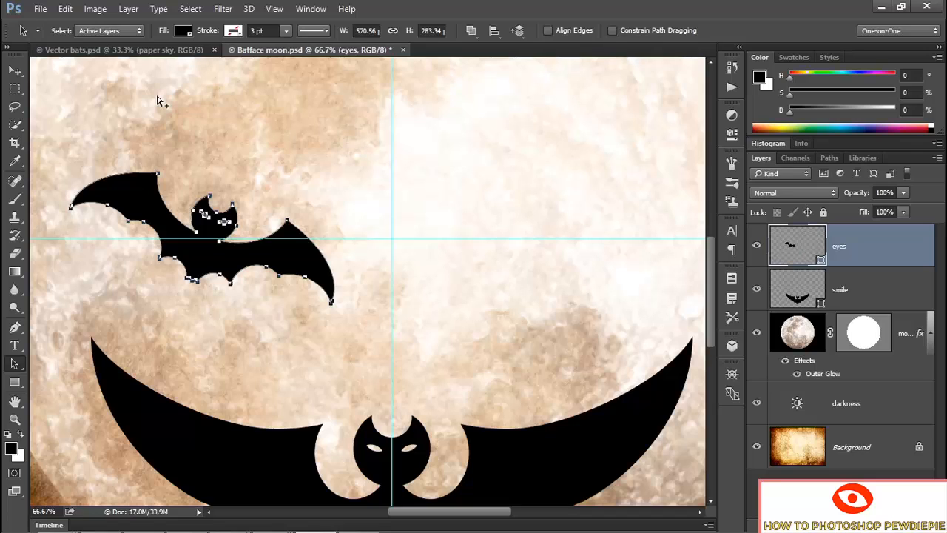
key(ctrl+alt+t)
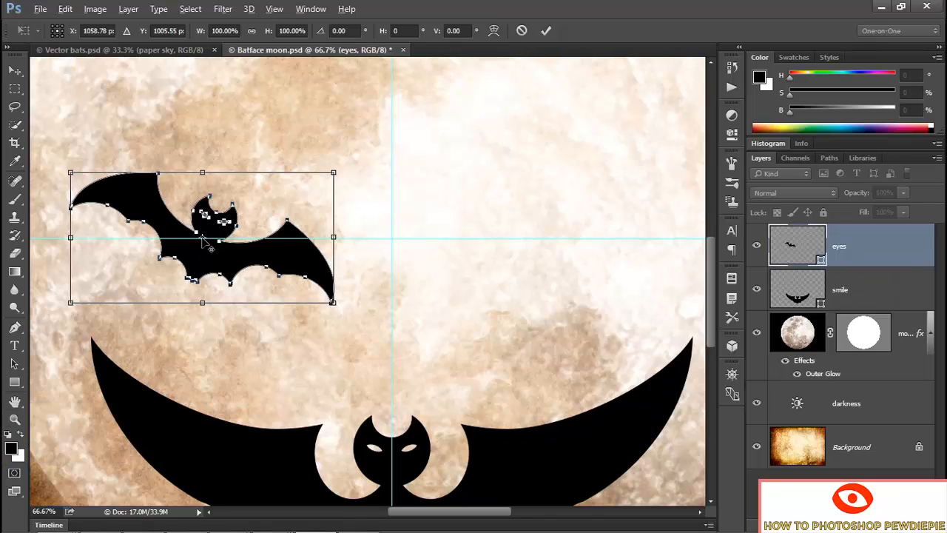
drag(202, 238, 392, 241)
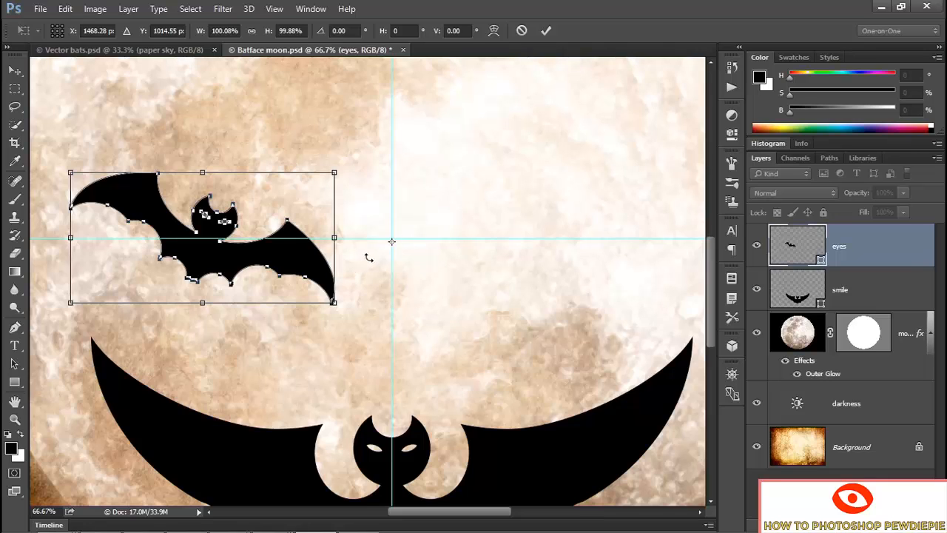
right_click(370, 262)
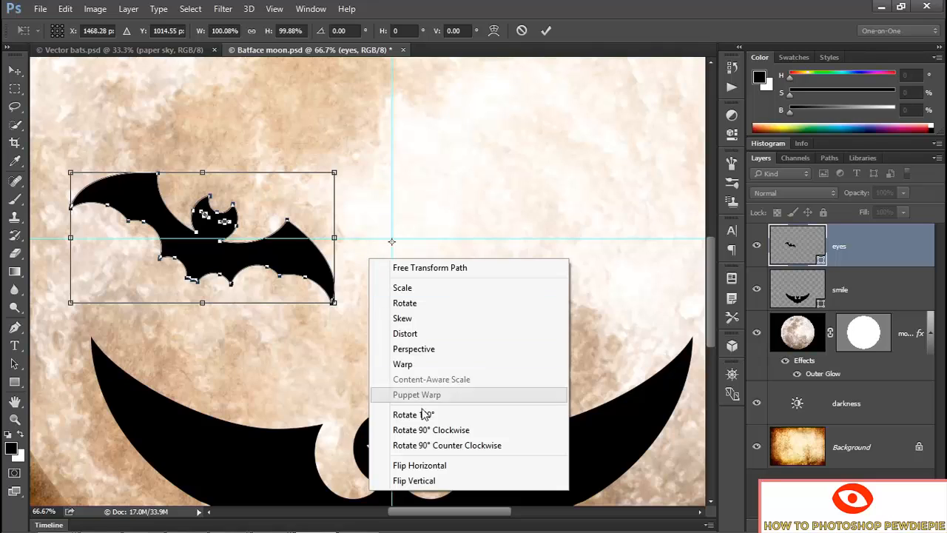
click(463, 464)
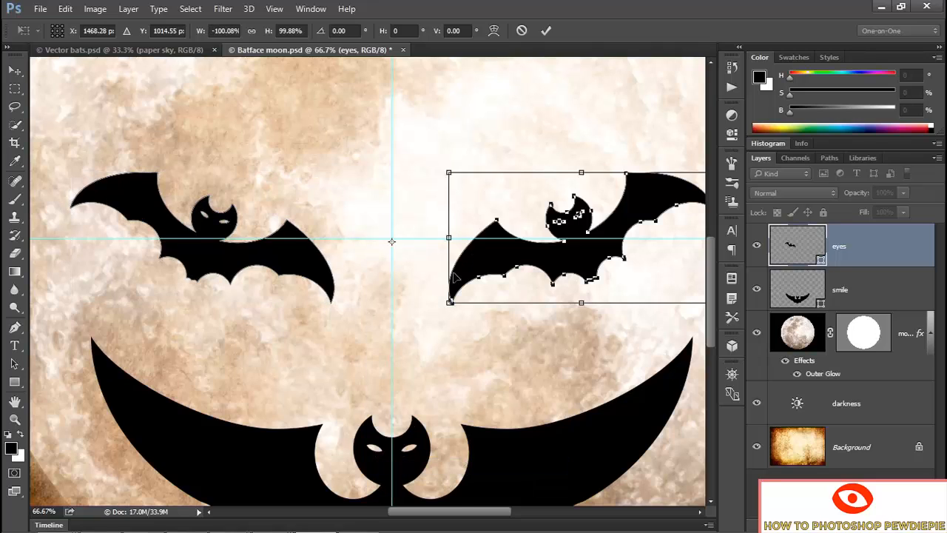
key(Return)
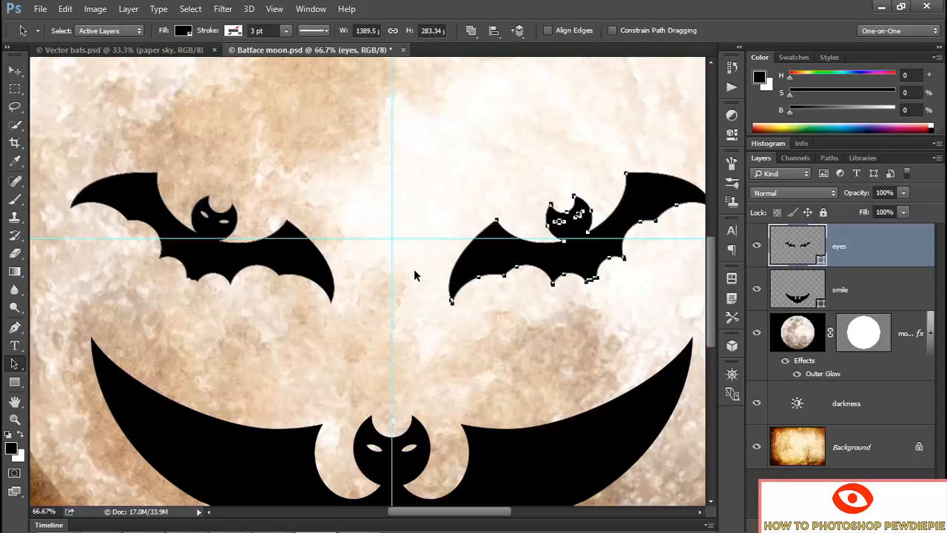
click(413, 268)
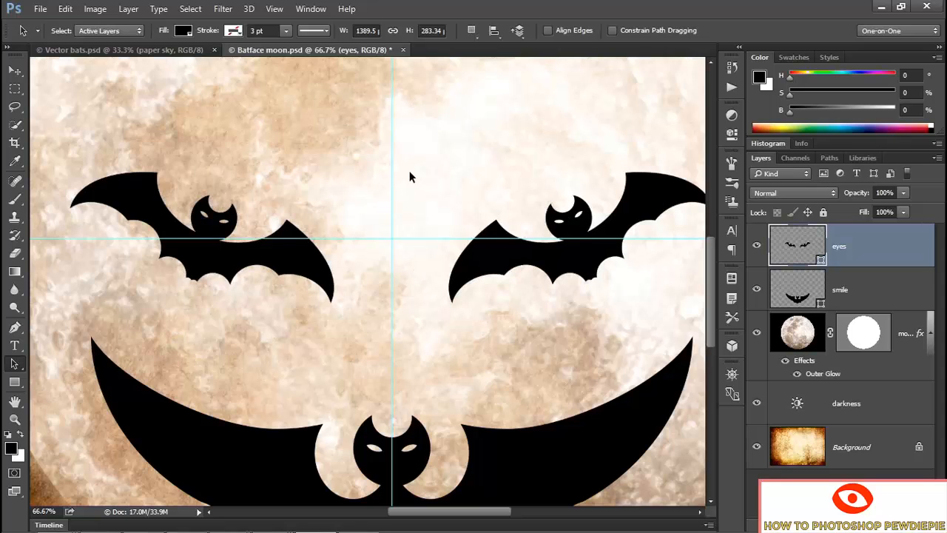
- Convert the Background into a regular layer named "paper sky"
key(ctrl+minus)
key(ctrl+minus)
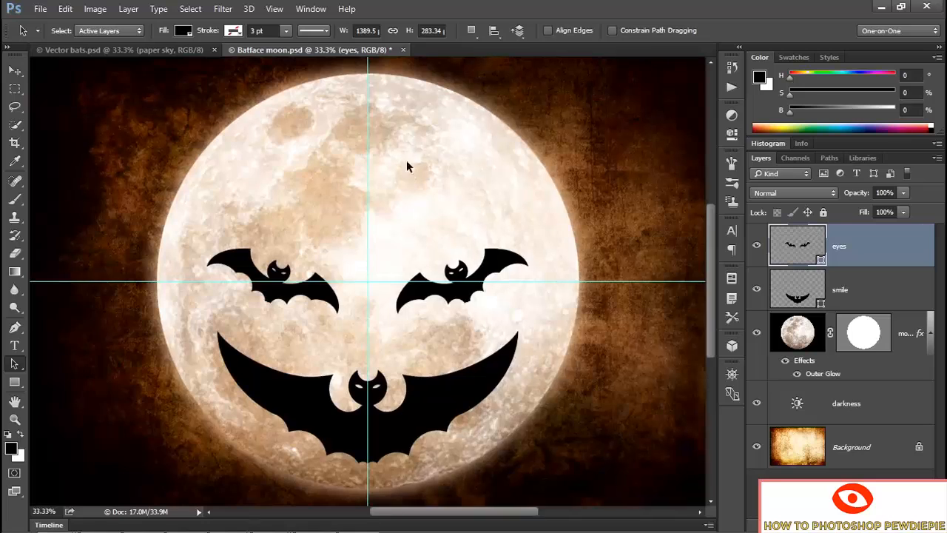
double_click(890, 453)
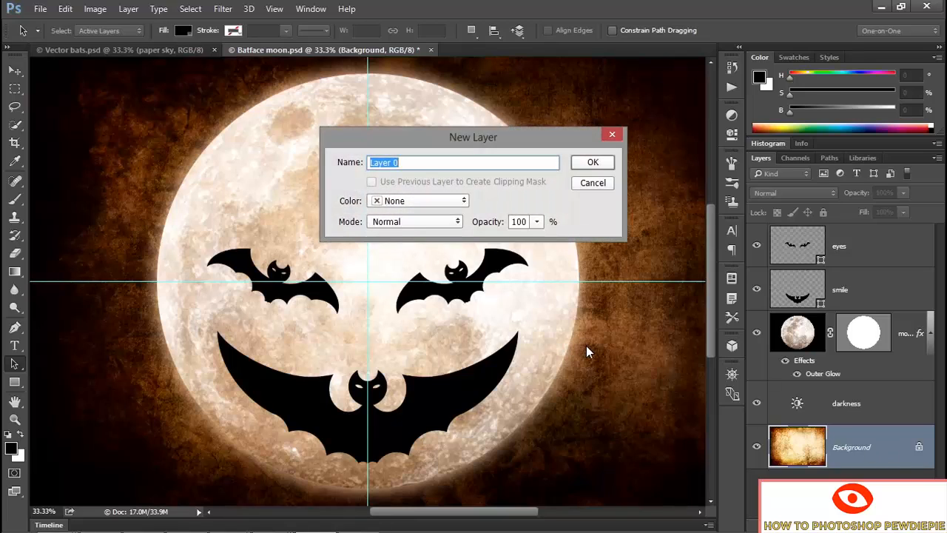
text(paper sky)
click(588, 162)
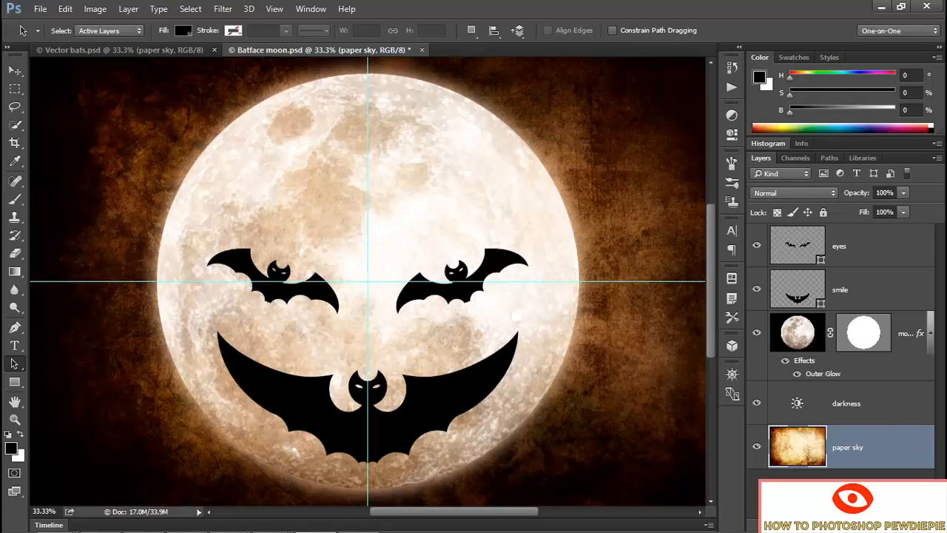
- Add a Color Overlay to the paper sky layer in Color blend mode with light blue (H 210°, S 33%, B 100%) at 100% opacity
click(803, 524)
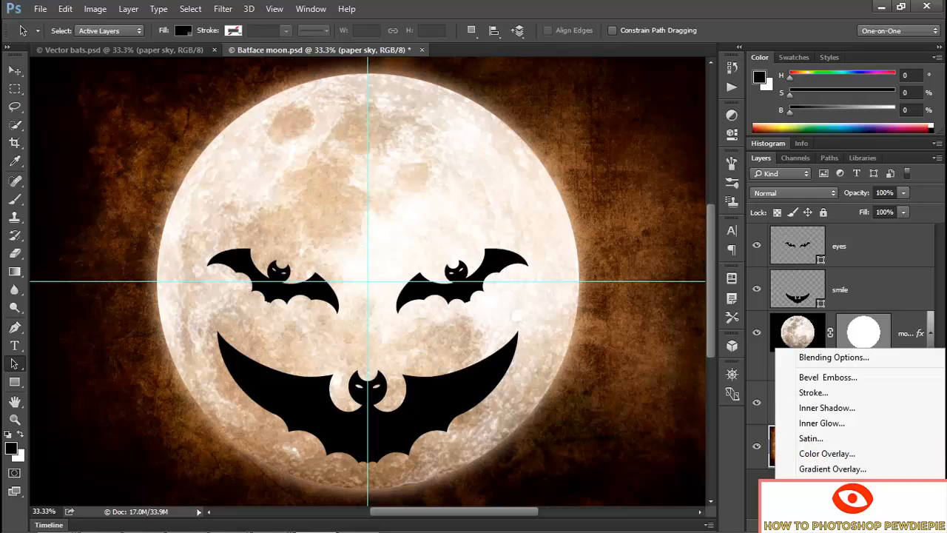
click(857, 452)
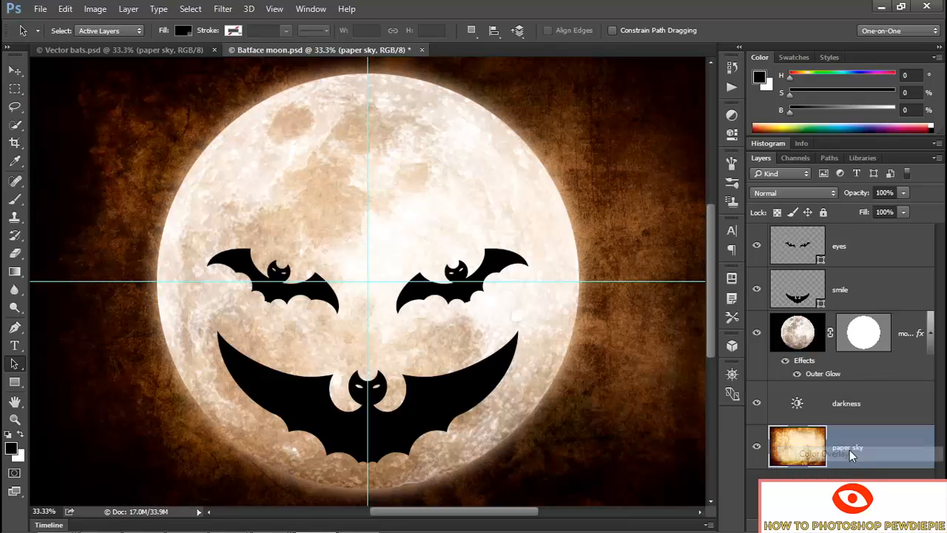
drag(331, 60, 586, 75)
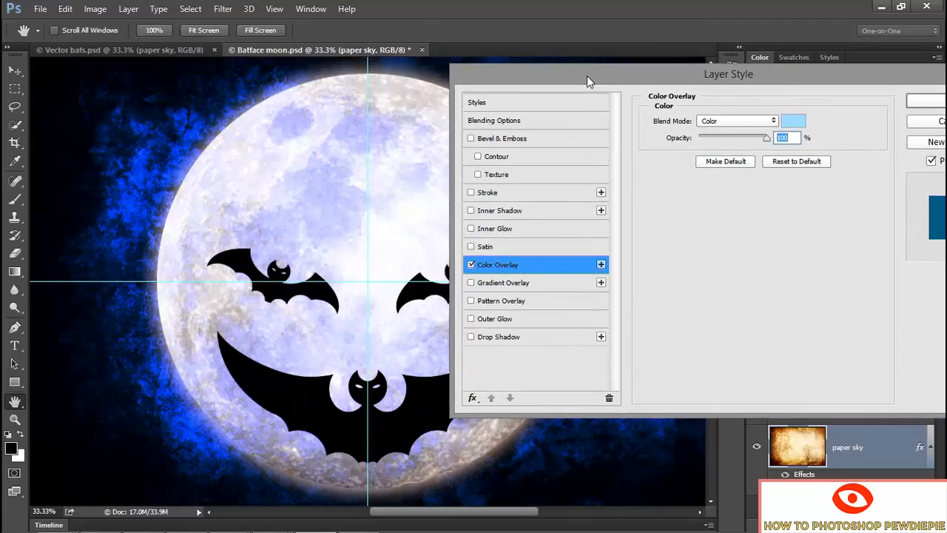
click(791, 122)
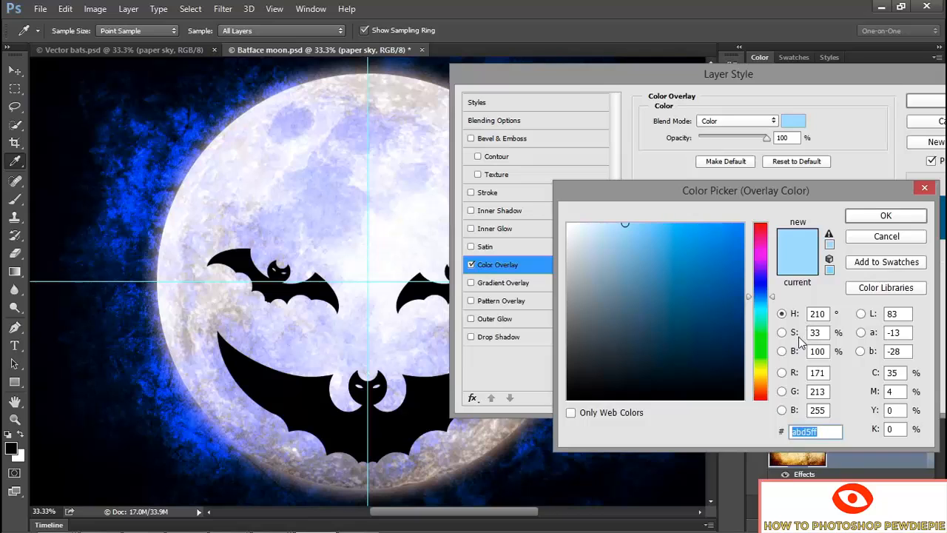
click(876, 214)
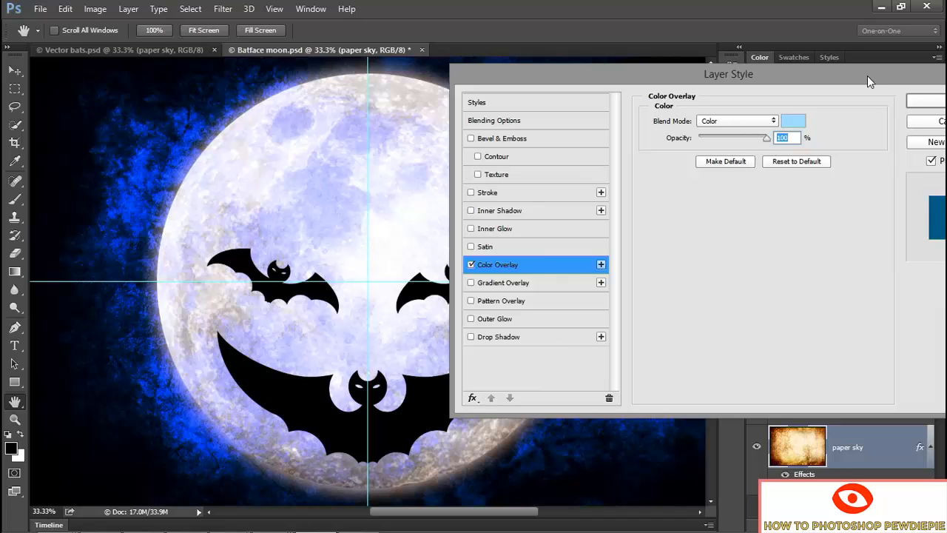
drag(871, 79, 819, 85)
click(861, 109)
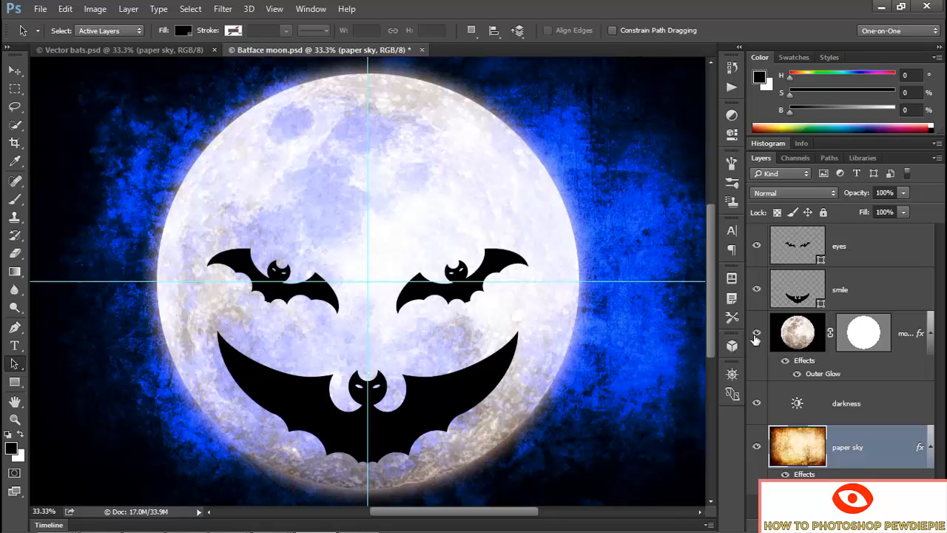
- Give the moon layer a black Stroke effect with a size of 6 px positioned Inside
click(797, 339)
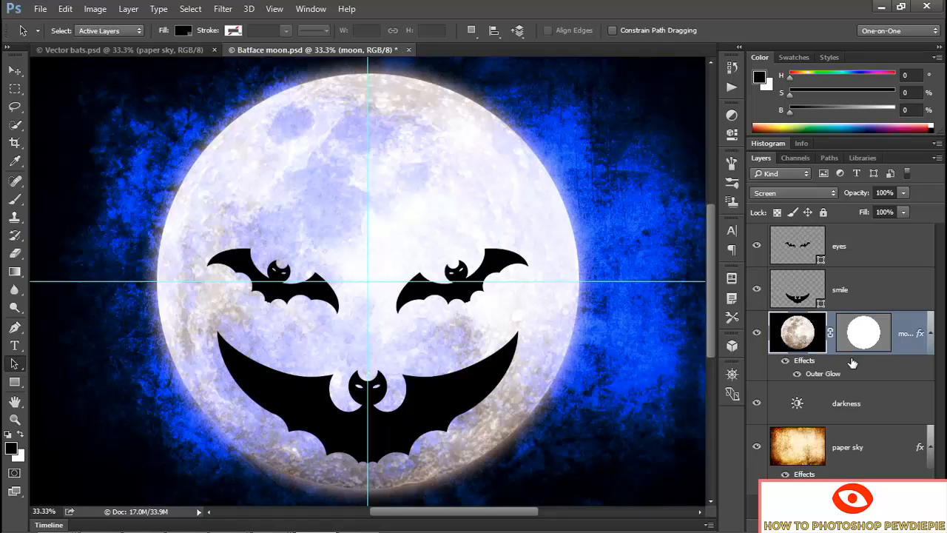
right_click(775, 348)
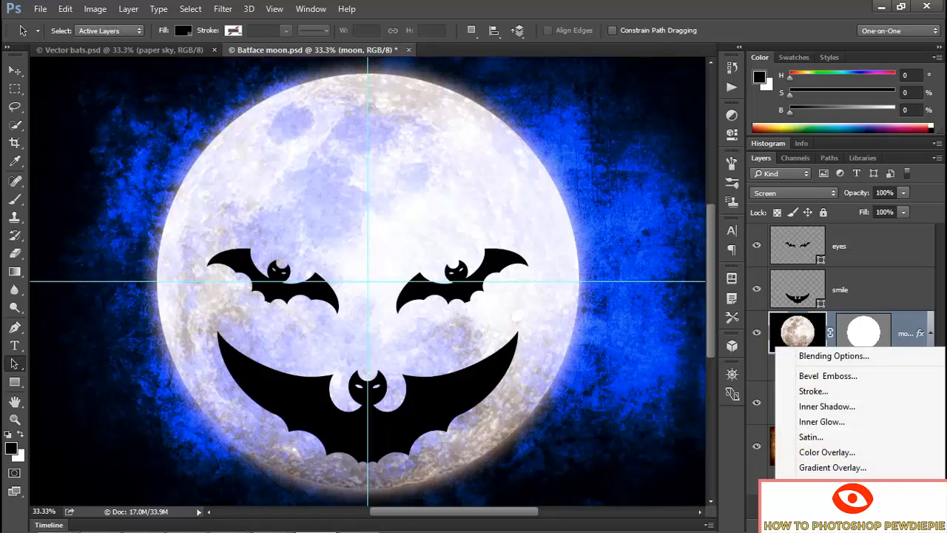
click(823, 393)
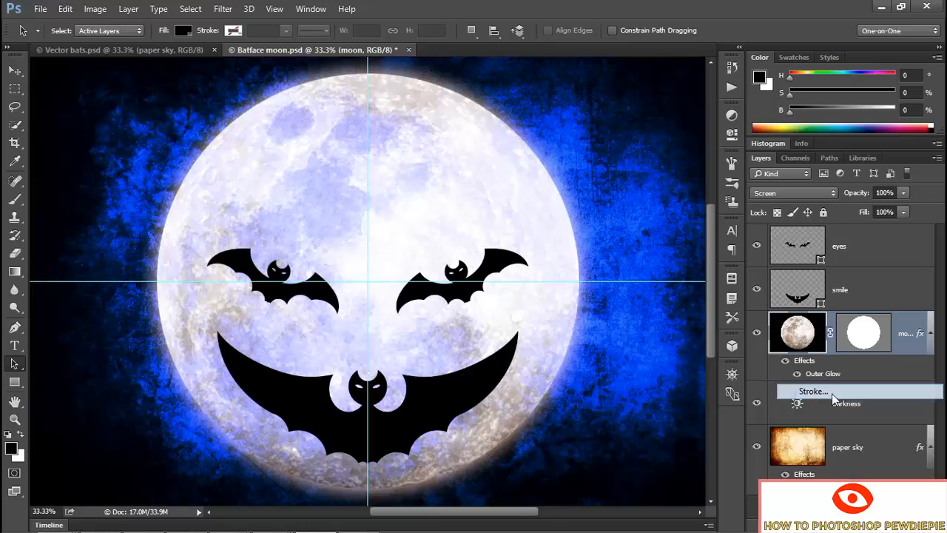
text(6)
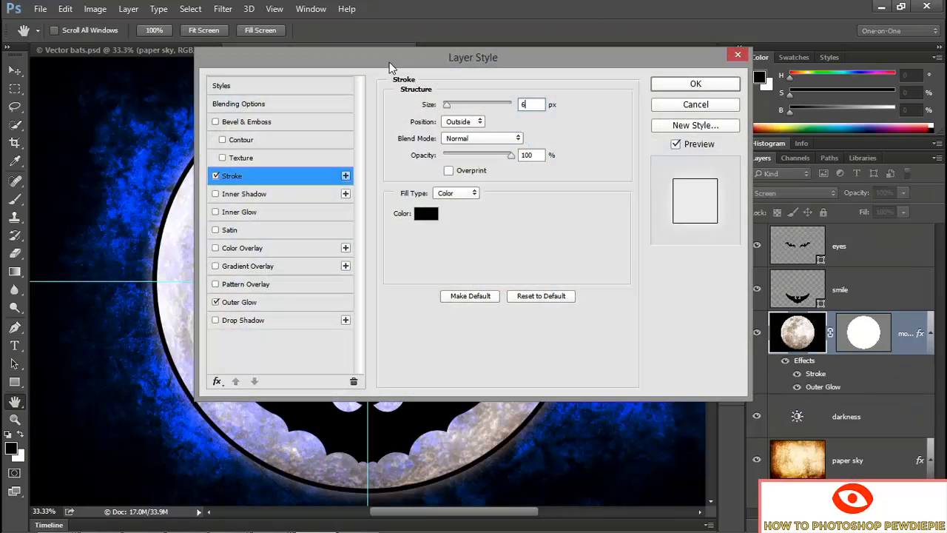
drag(377, 57, 640, 69)
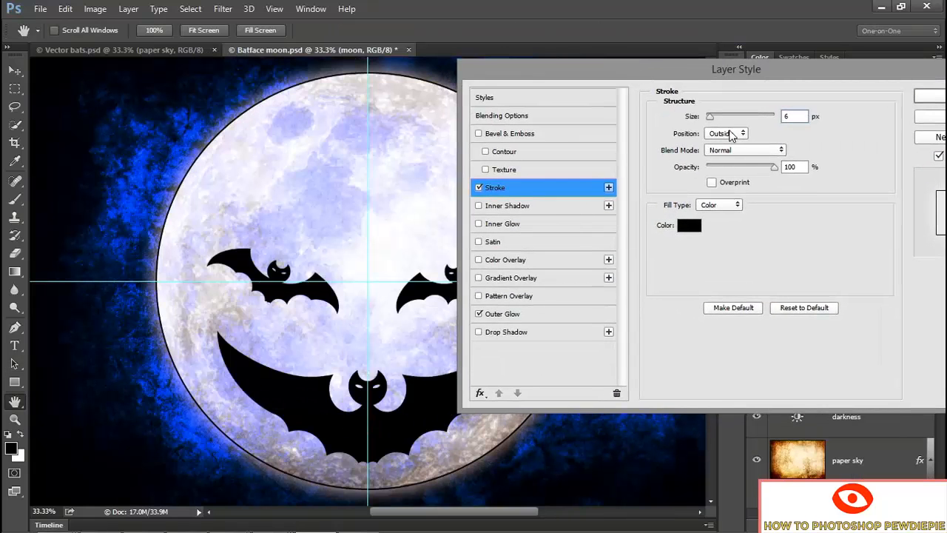
click(727, 133)
click(731, 154)
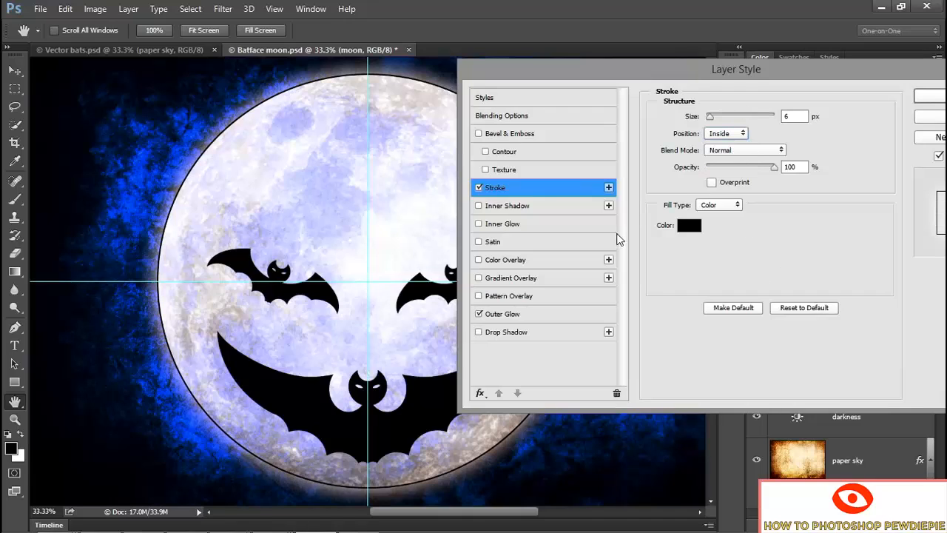
- Add a Gradient Overlay to the moon from the Orange, Yellow, Orange preset, remove its first orange stop and move yellow to 0%
click(551, 277)
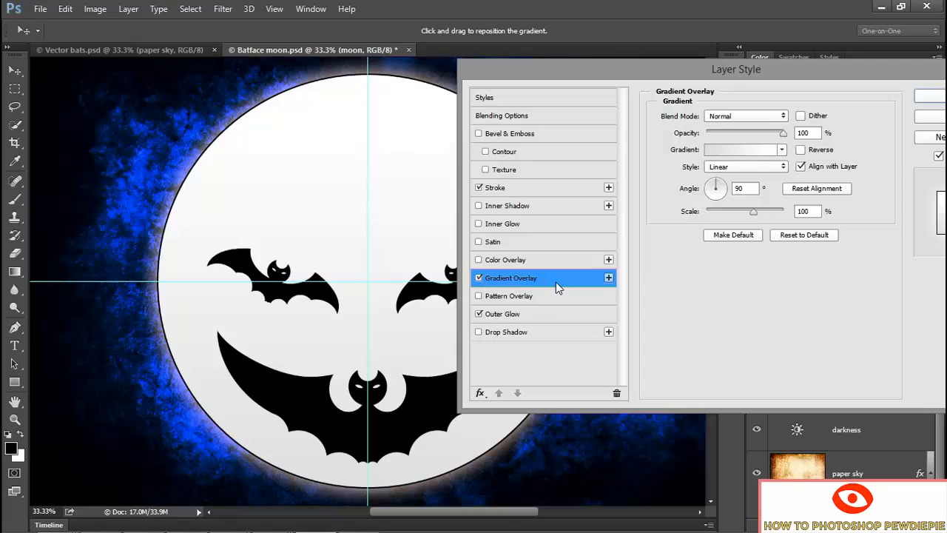
click(727, 153)
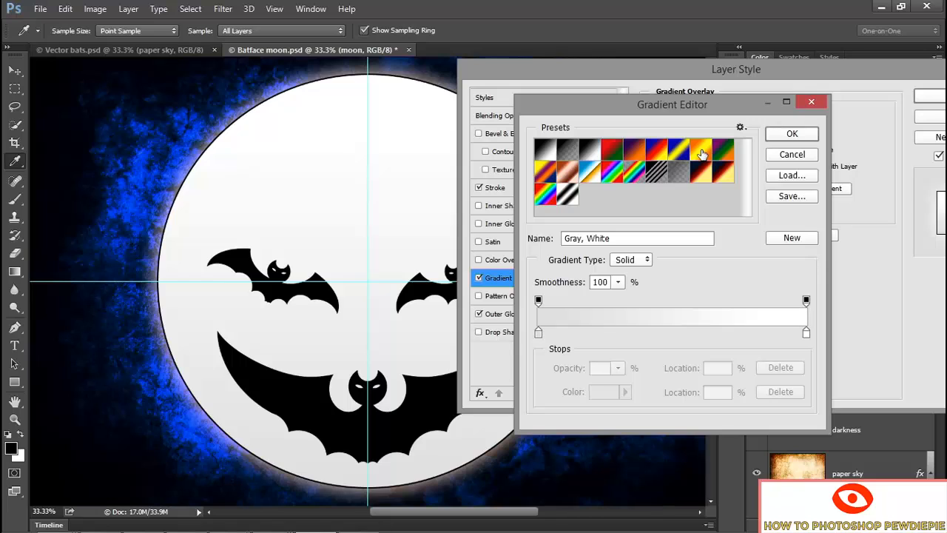
click(702, 153)
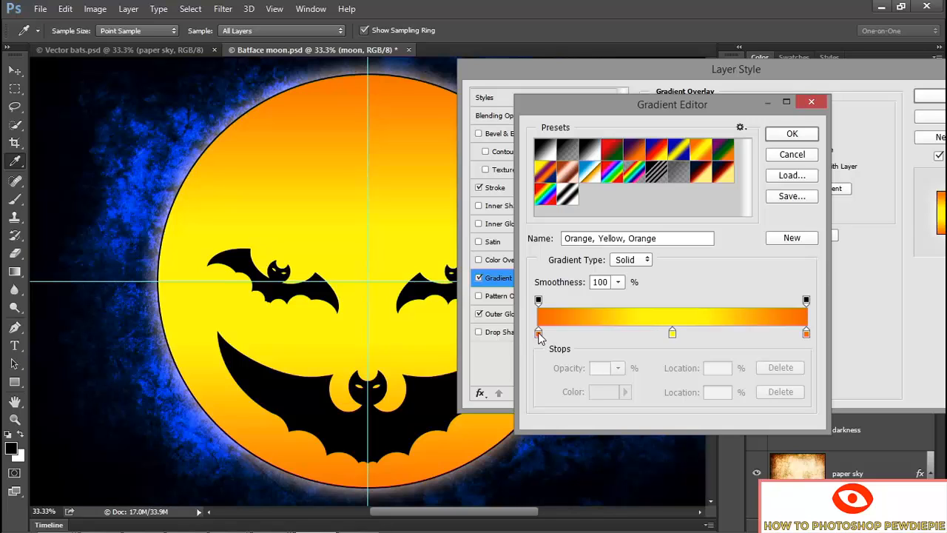
drag(540, 337, 579, 366)
click(672, 335)
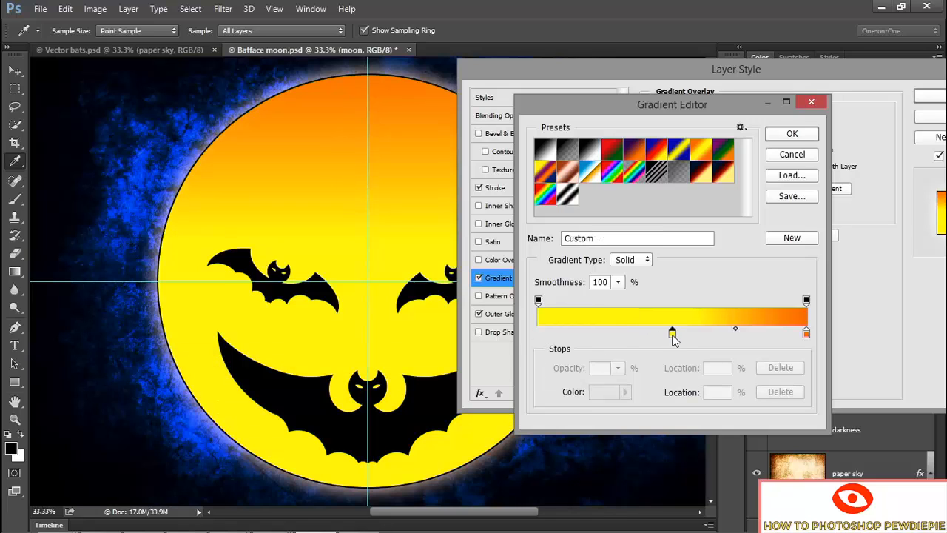
drag(674, 336, 539, 337)
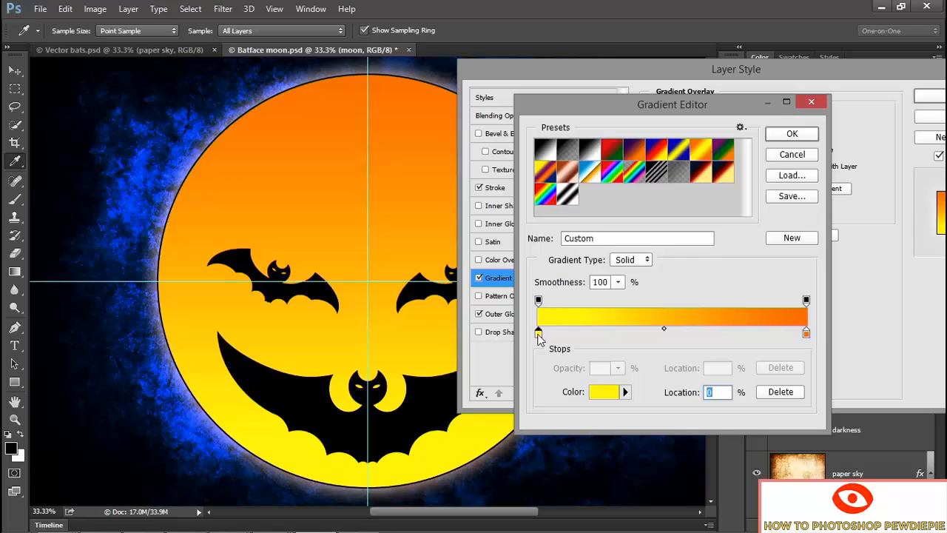
- Set the gradient's yellow stop to a hue of 55° and its orange stop to a hue of 30°, and accept the gradient
double_click(538, 334)
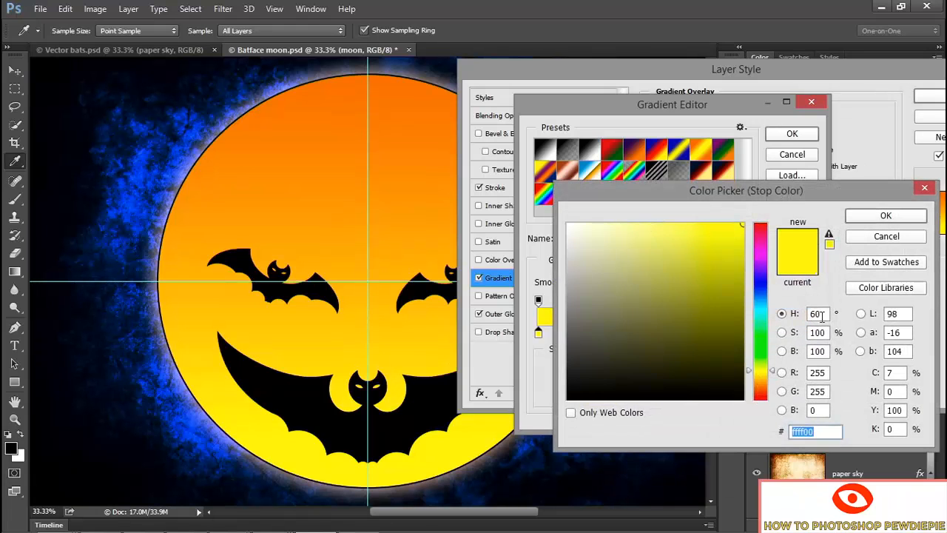
double_click(821, 313)
text(55)
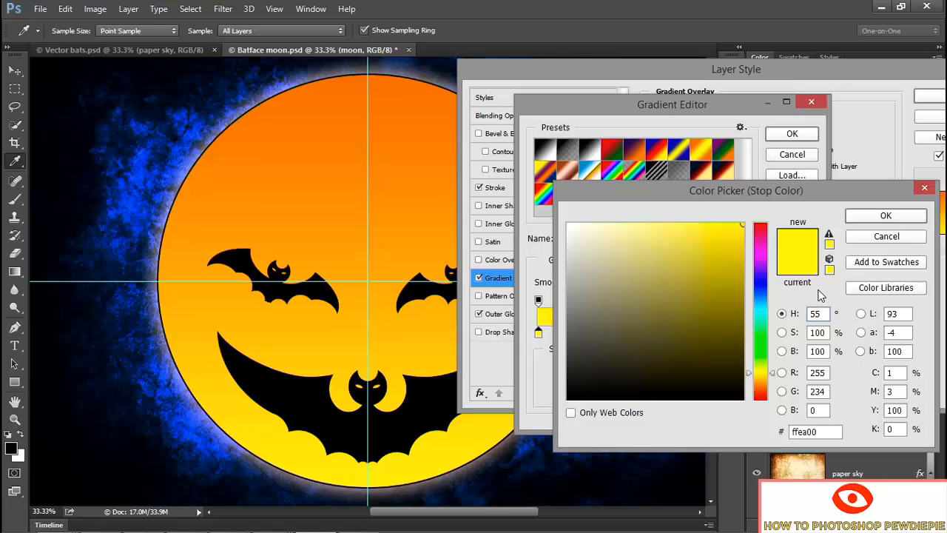
key(Return)
double_click(805, 333)
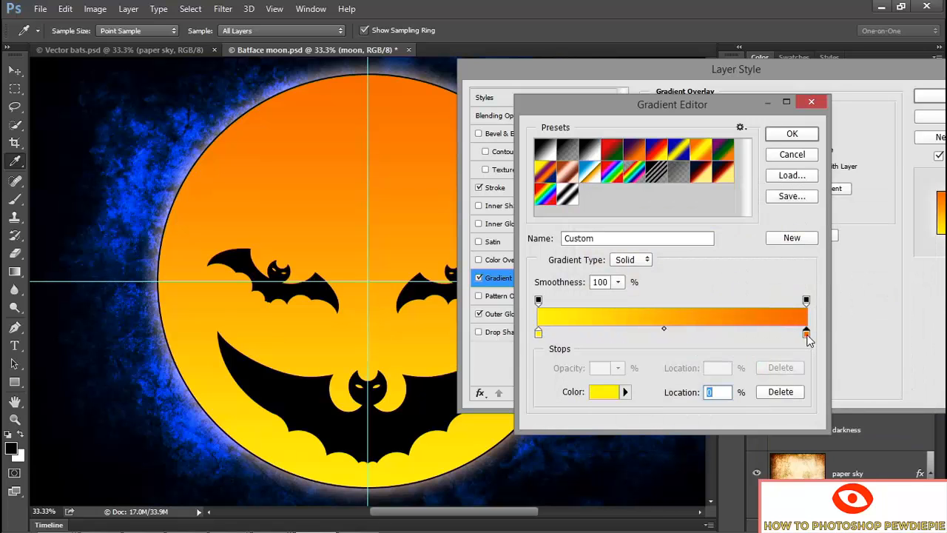
double_click(814, 313)
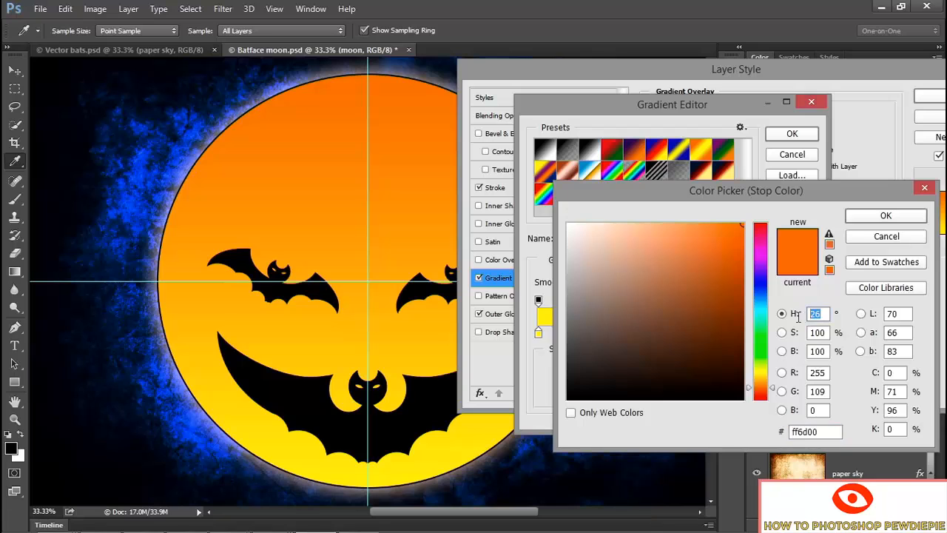
text(30)
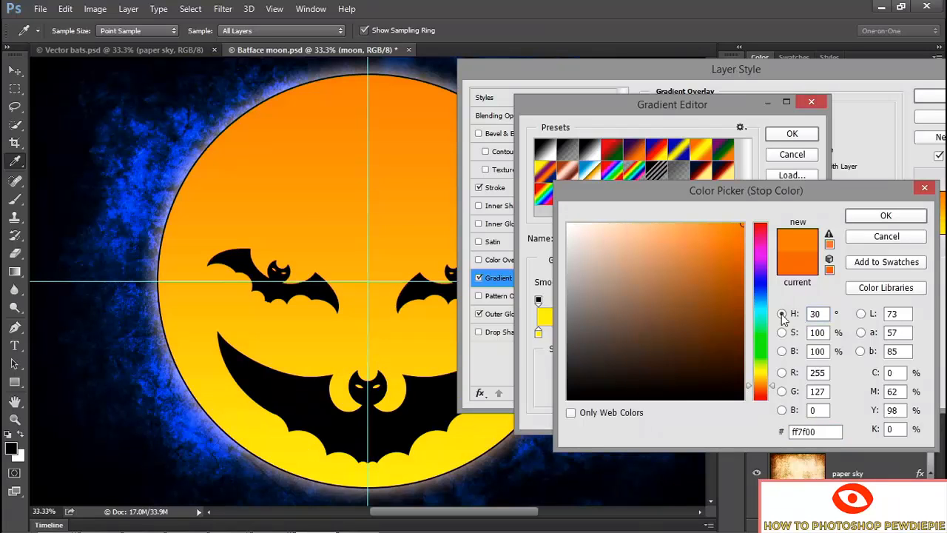
click(856, 216)
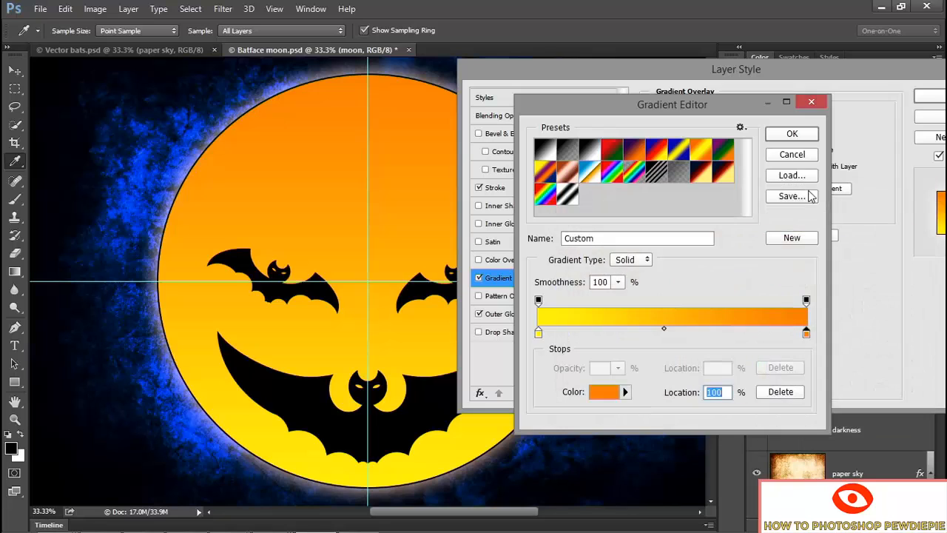
click(785, 134)
- Set the moon's Gradient Overlay to Radial style with Multiply blend mode and apply the layer style
click(749, 168)
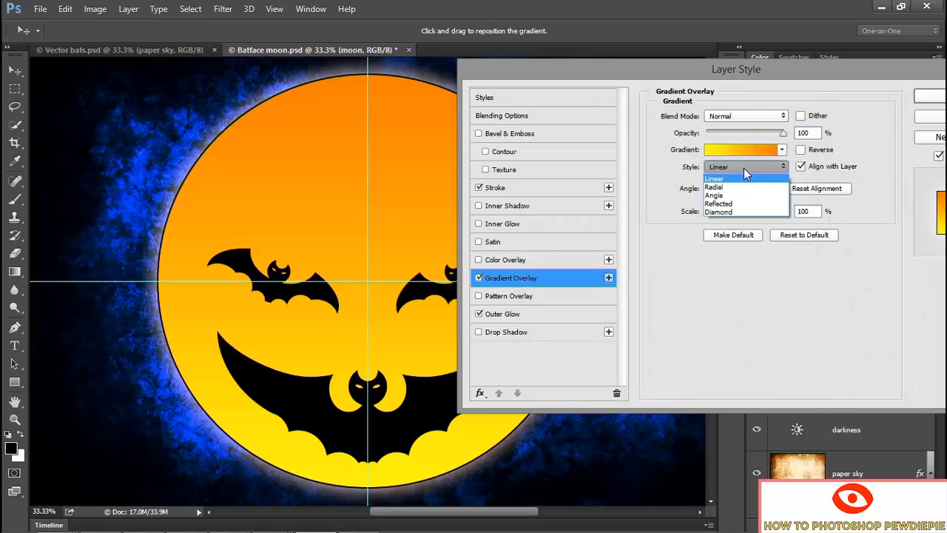
click(739, 189)
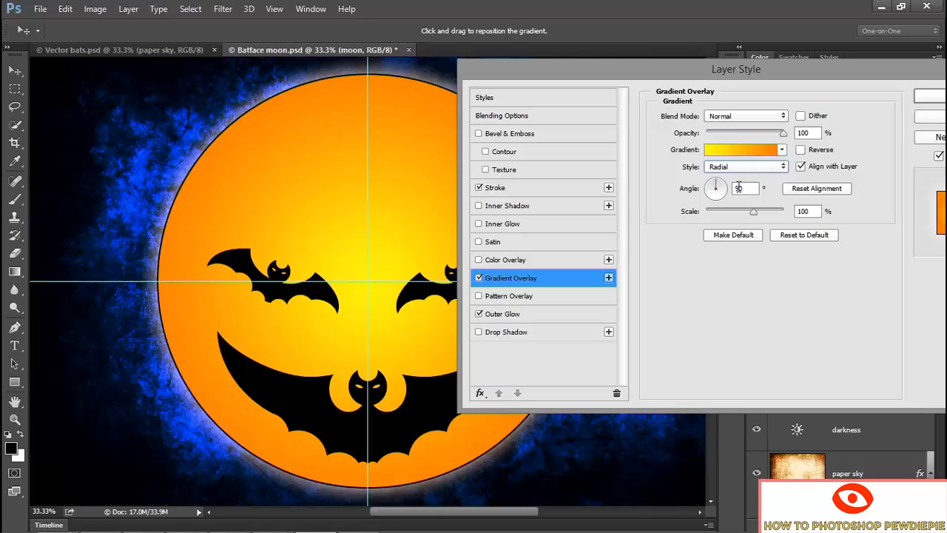
click(720, 117)
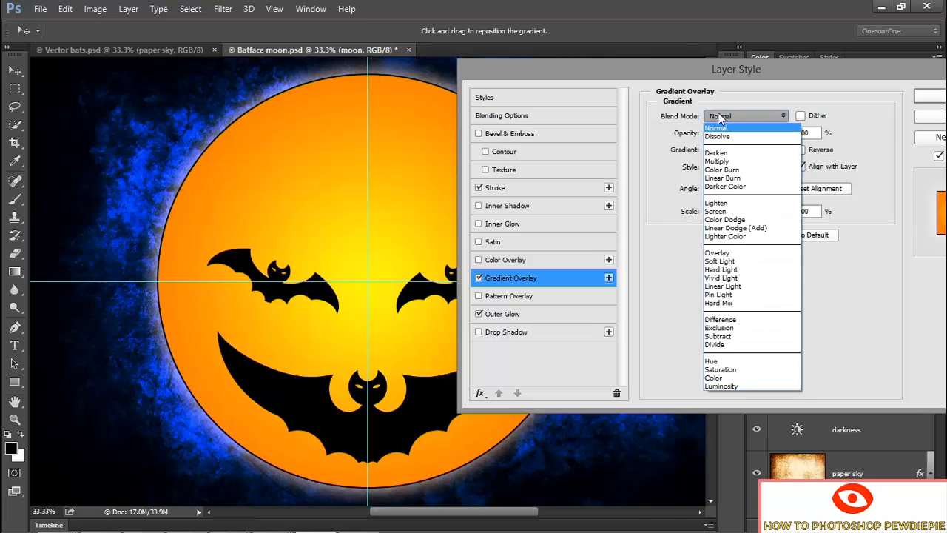
click(737, 162)
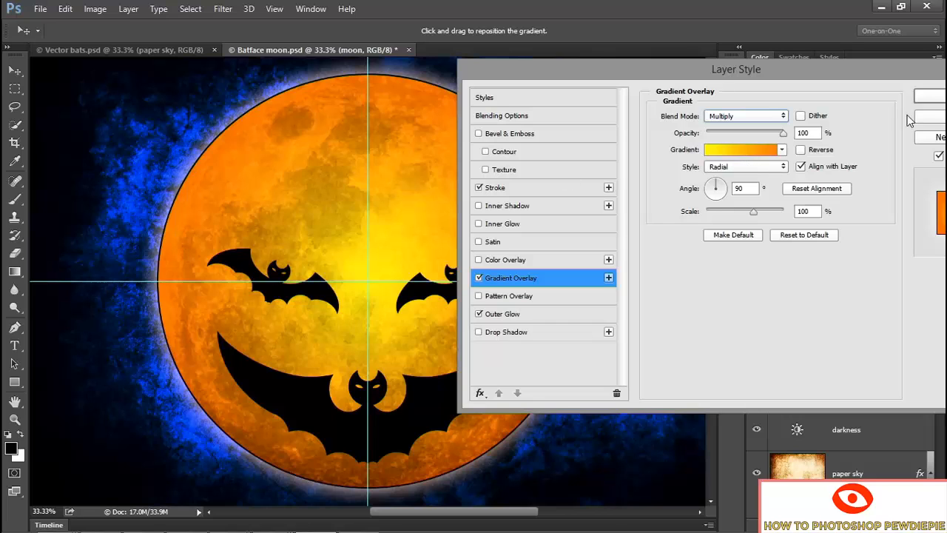
drag(884, 74, 812, 78)
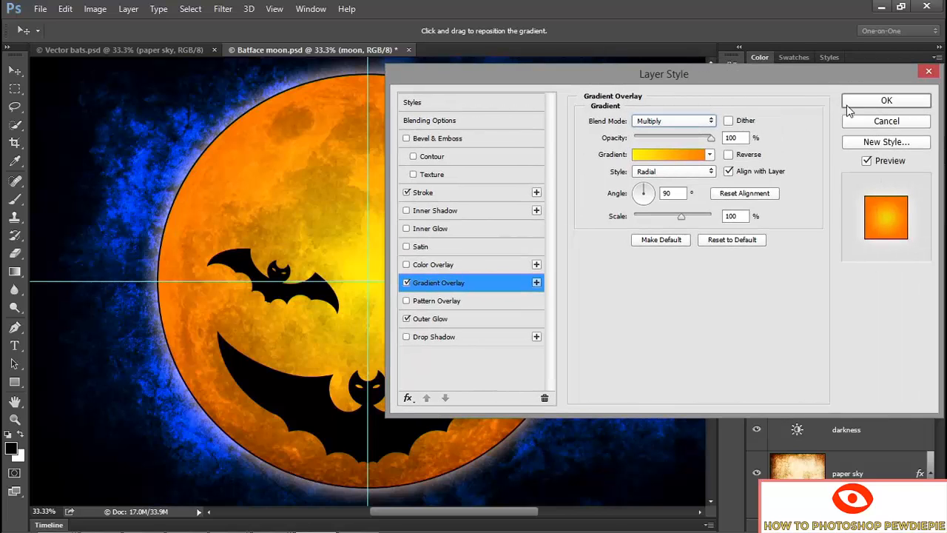
click(867, 102)
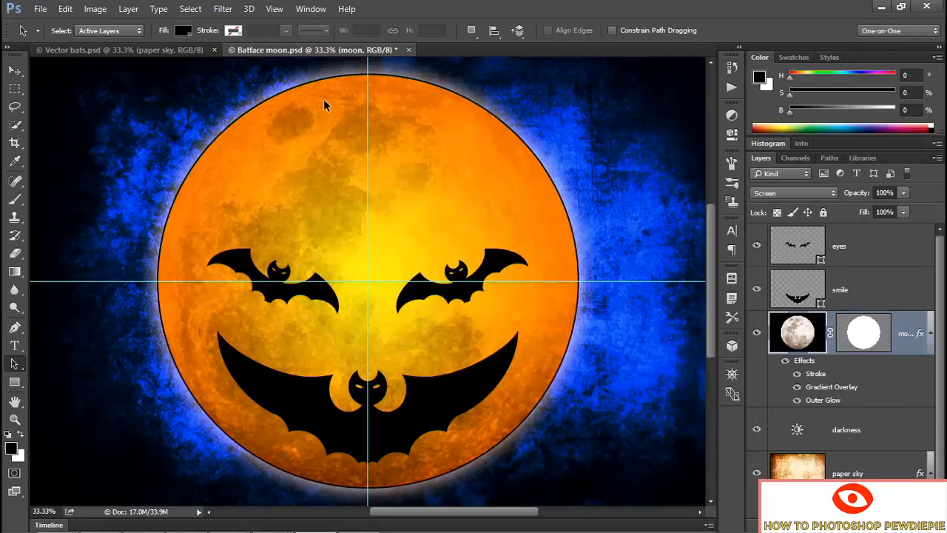
- Clear all guides from the moon document
click(274, 9)
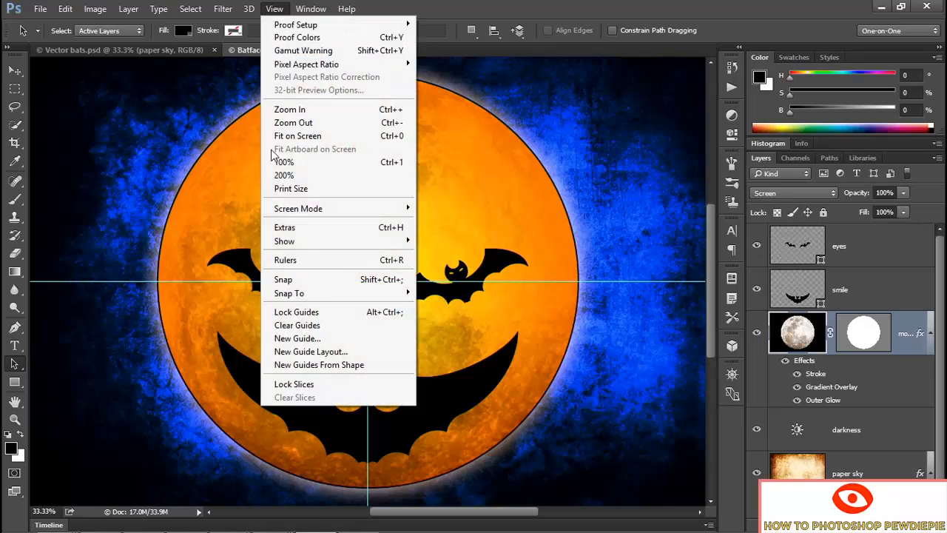
click(339, 326)
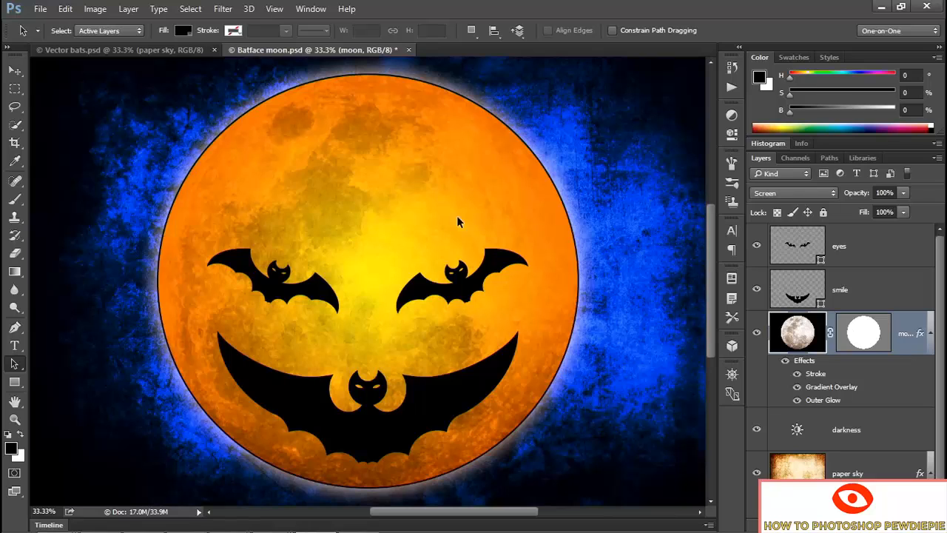
- Select the eyes and smile layers together and rotate them by -20° with Free Transform
key(m)
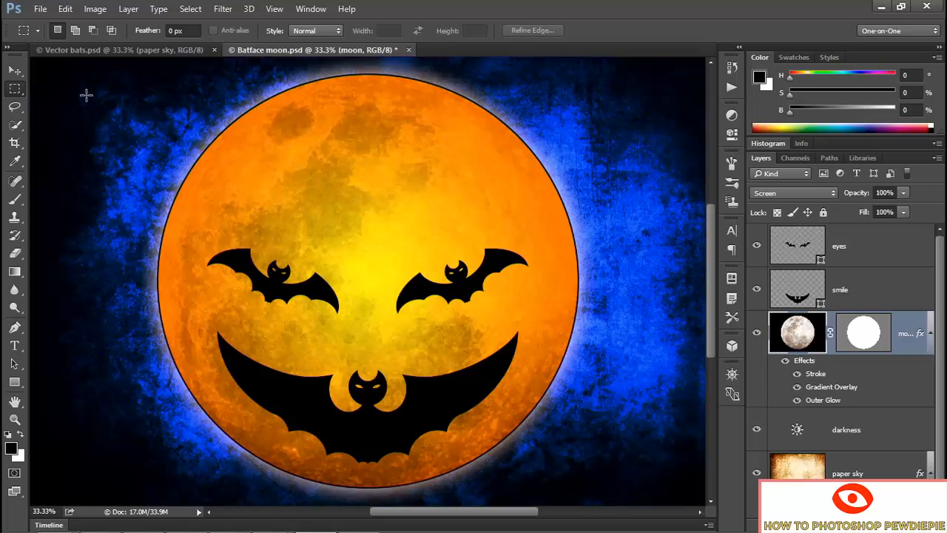
click(873, 253)
shift+click(873, 295)
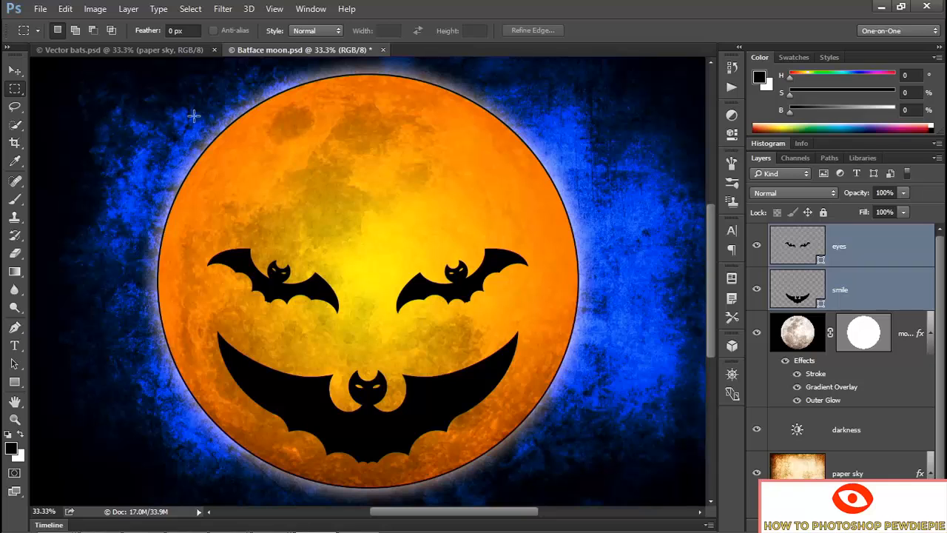
click(66, 11)
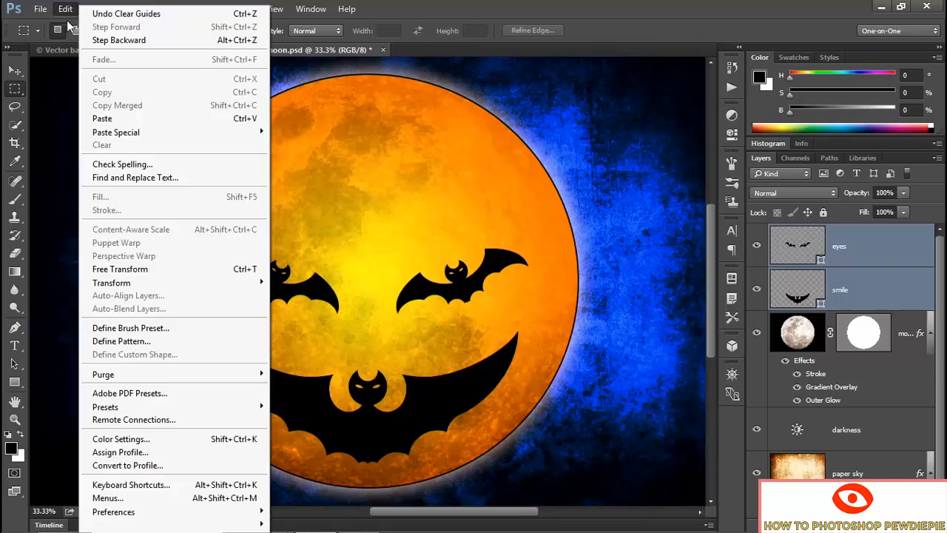
click(174, 268)
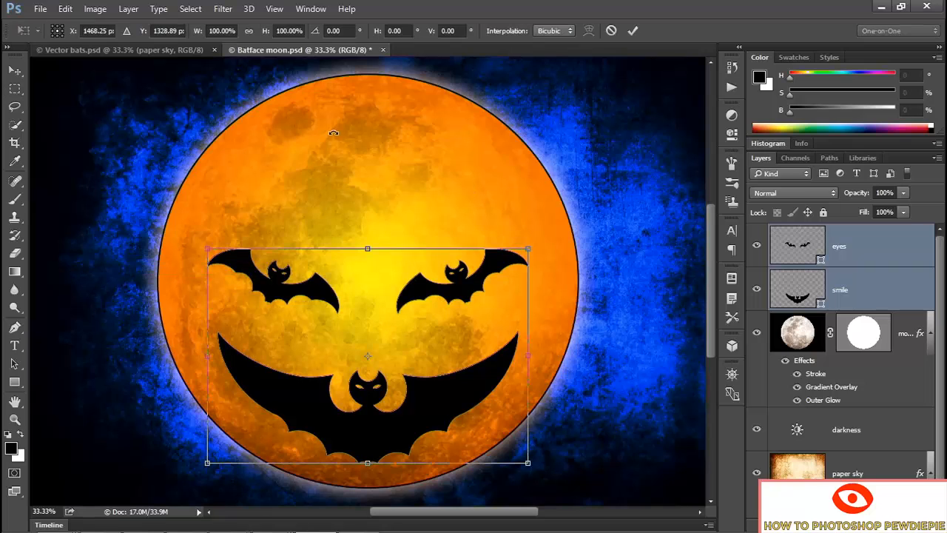
click(327, 31)
text(-2)
key(Return)
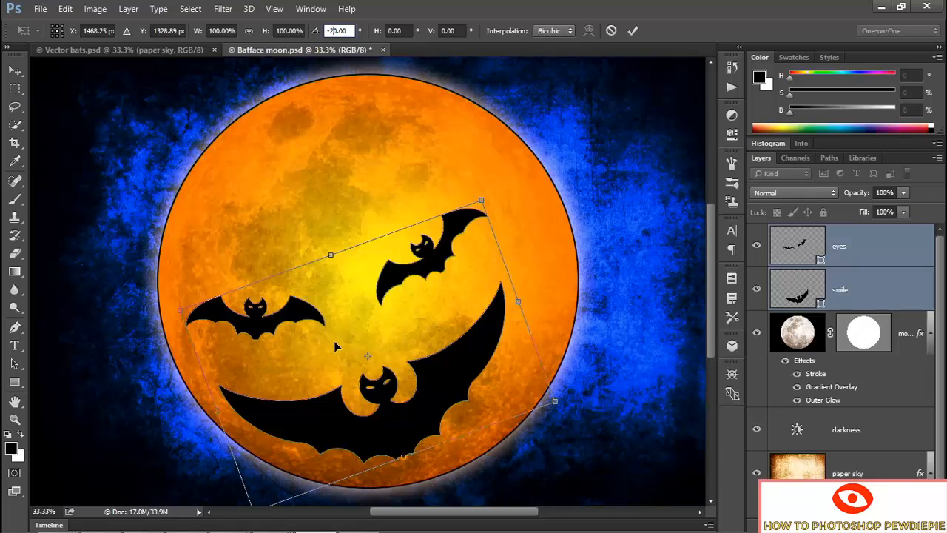
- Move the rotated bat face about 225 px right and 69 px up on the moon, and apply the transform
drag(333, 340, 386, 326)
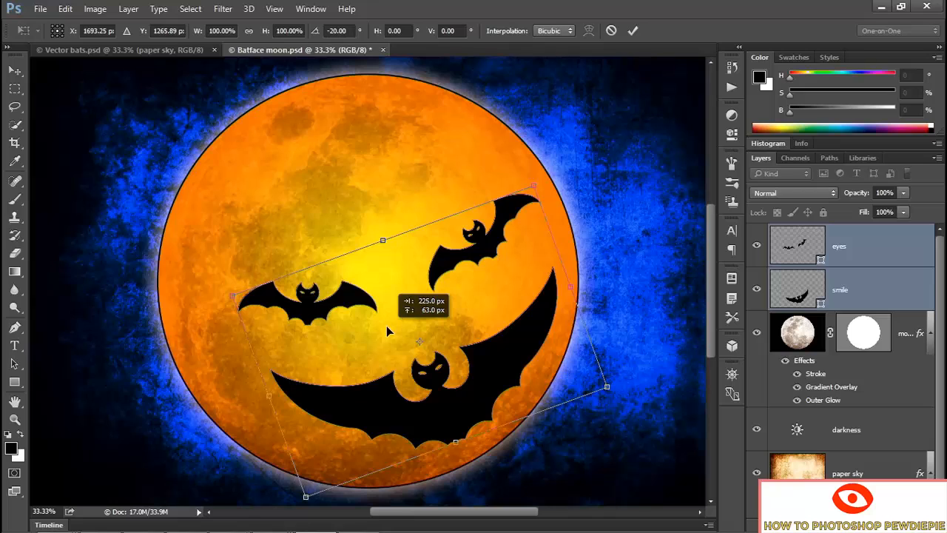
drag(386, 326, 386, 324)
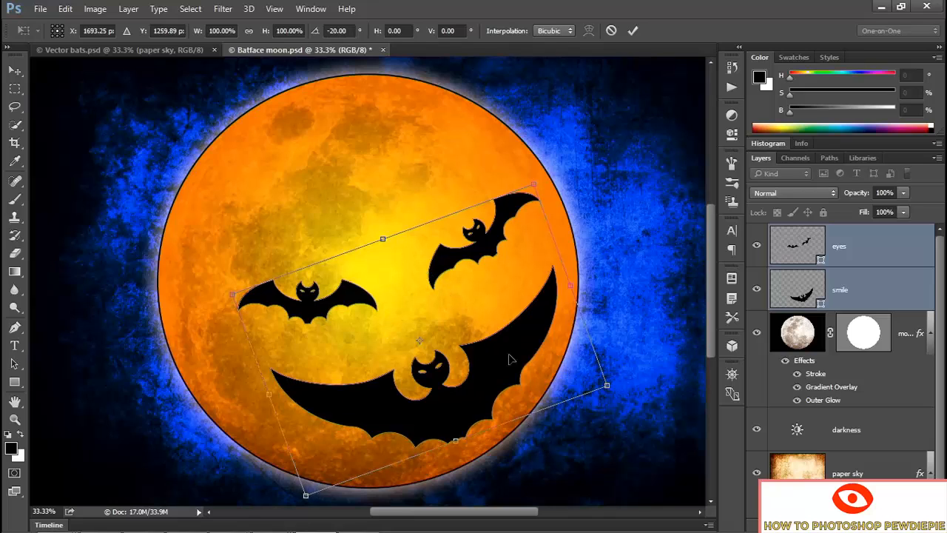
key(Return)
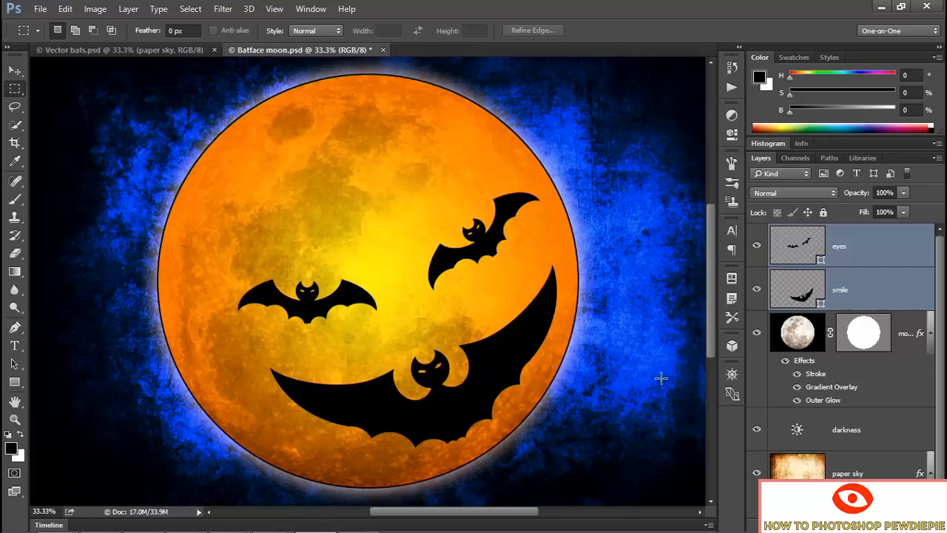
- View the finished bat-face artwork in full-screen mode without the interface, zoomed in on the face
key(shift+f)
key(shift+f)
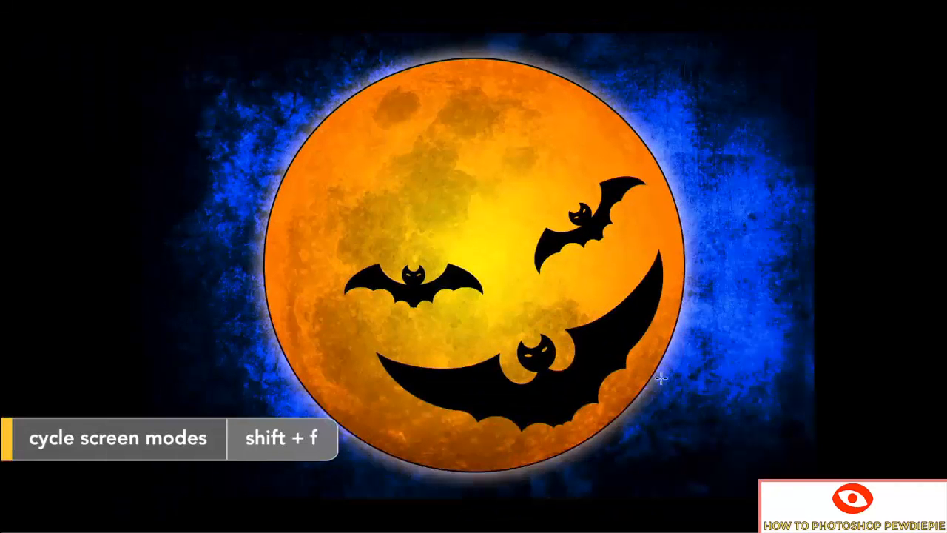
key(ctrl+plus)
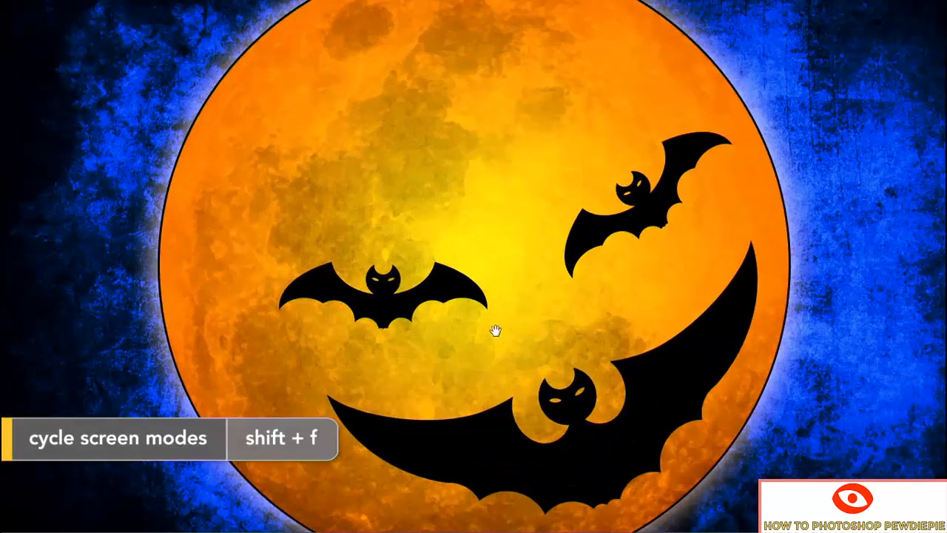
drag(494, 330, 485, 255)
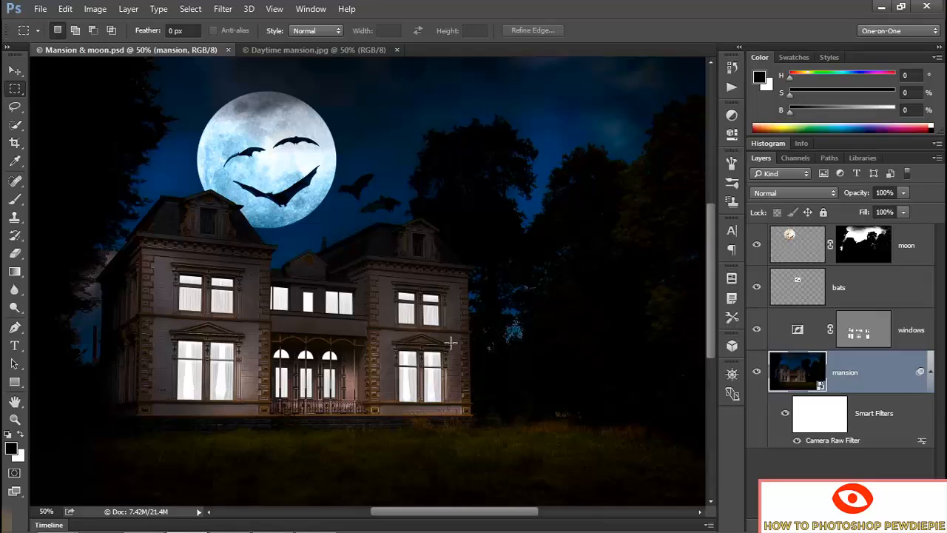
- Toggle the windows layer off and on in the Mansion & moon composition, and switch to Daytime mansion.jpg
click(756, 329)
click(756, 329)
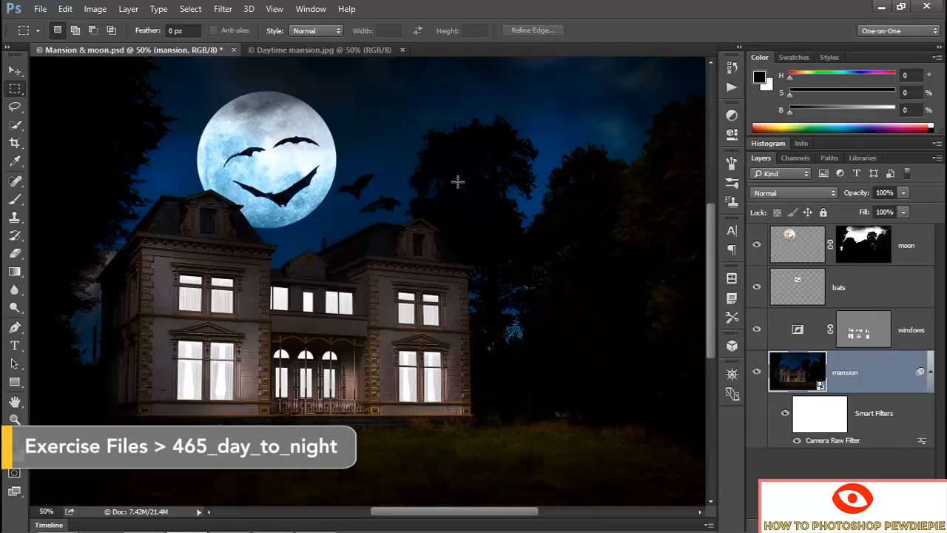
key(ctrl+Tab)
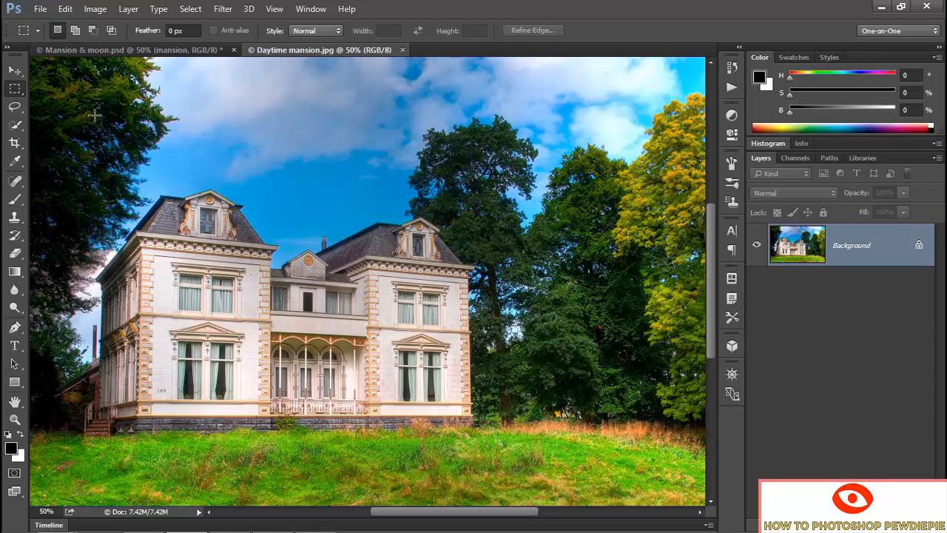
click(39, 10)
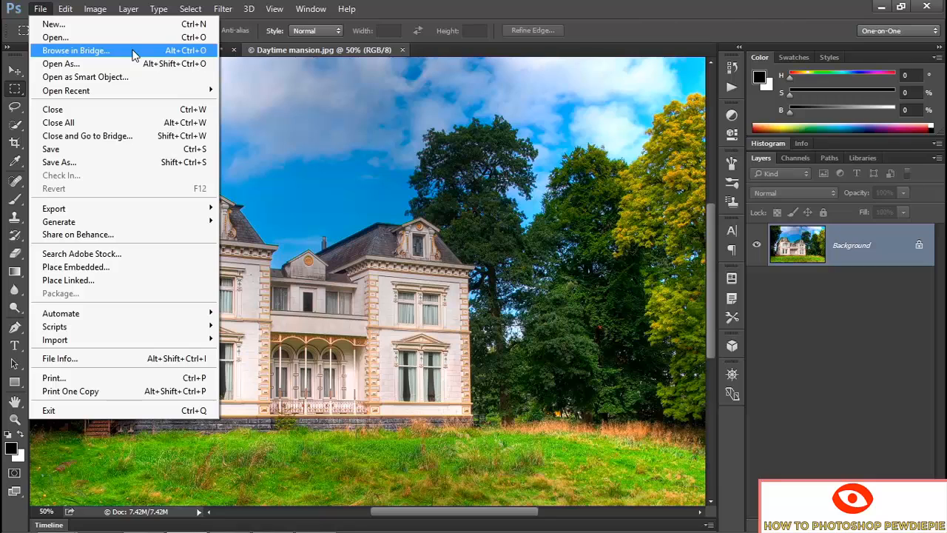
key(Escape)
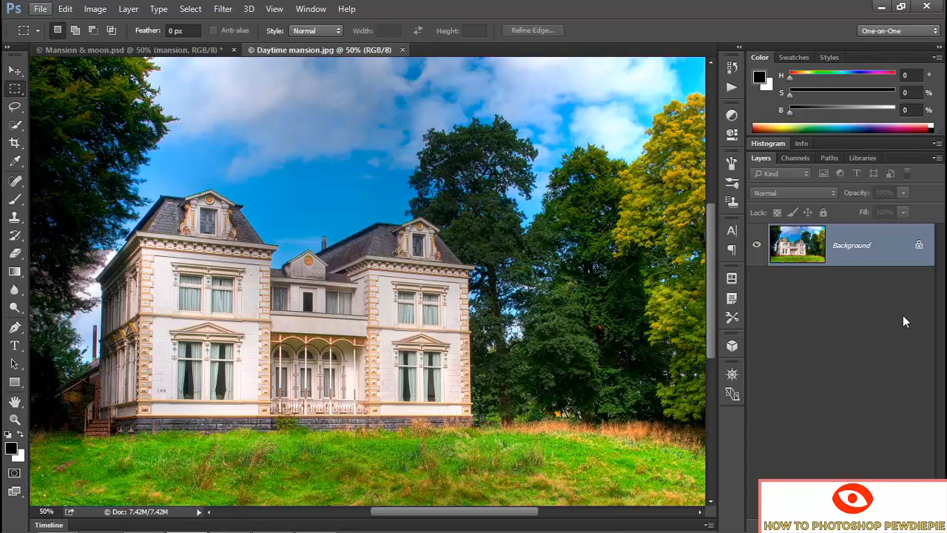
- Turn the Background into a regular layer named mansion and convert it to a smart object
double_click(893, 252)
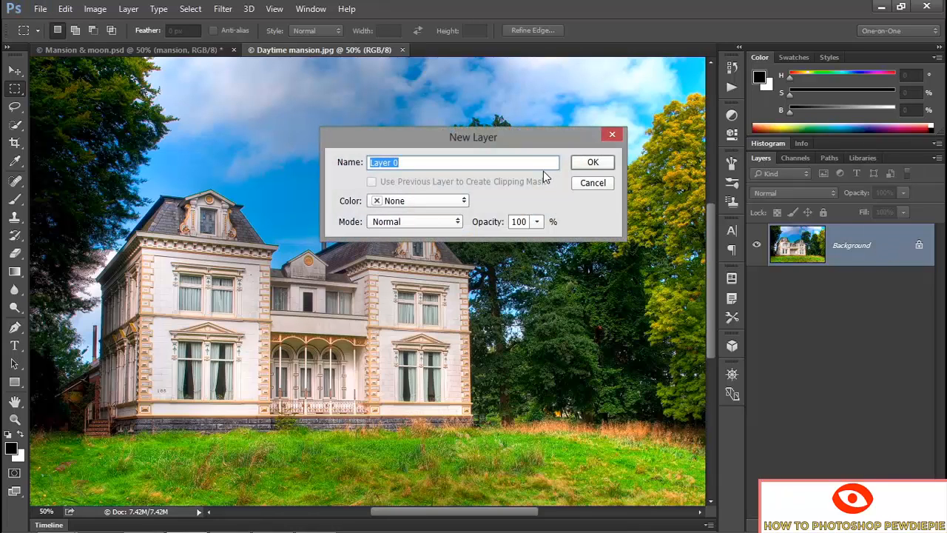
text(mansion)
click(592, 162)
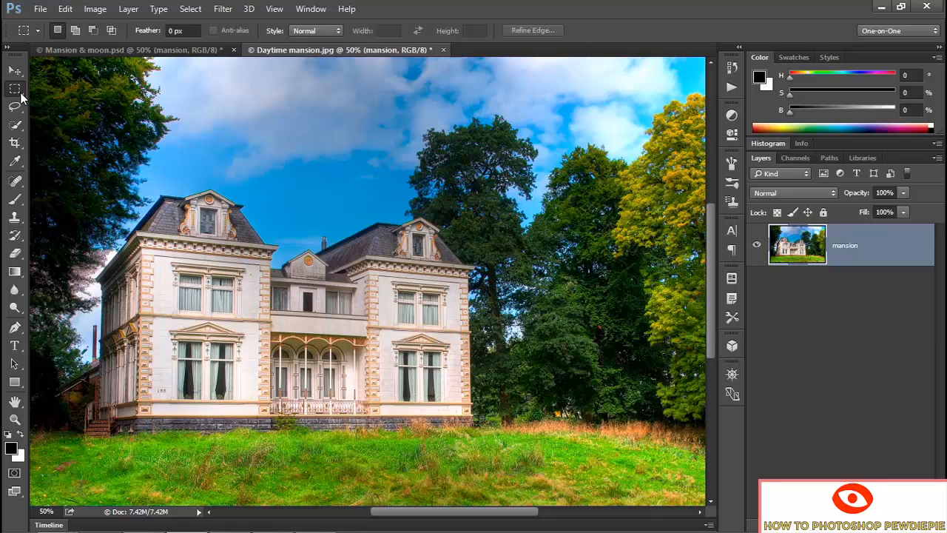
right_click(275, 138)
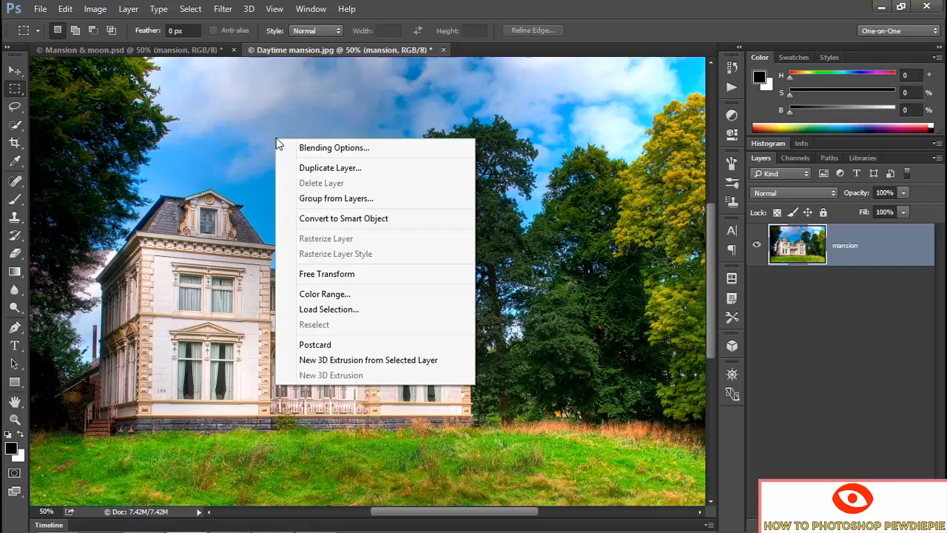
click(403, 222)
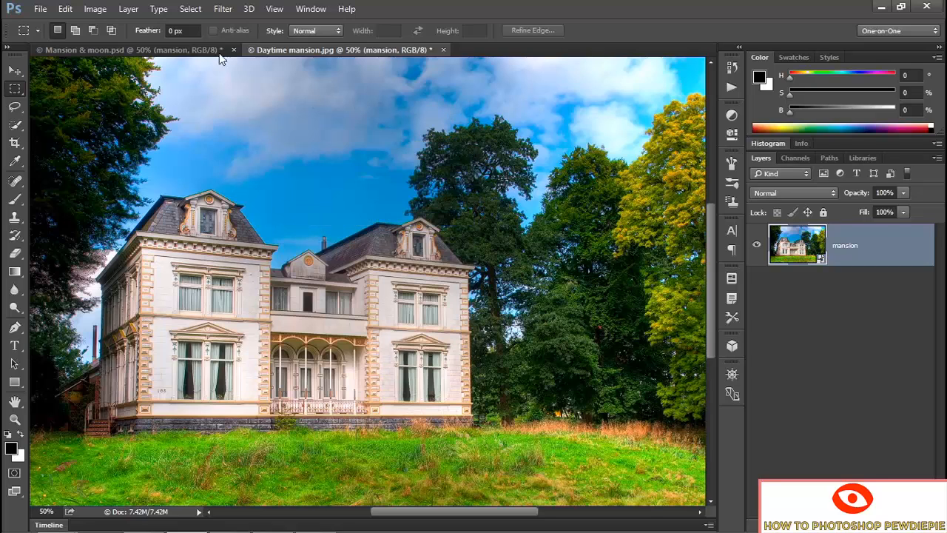
- Start the Camera Raw Filter on the mansion smart object and lower Exposure to -1.00
click(224, 9)
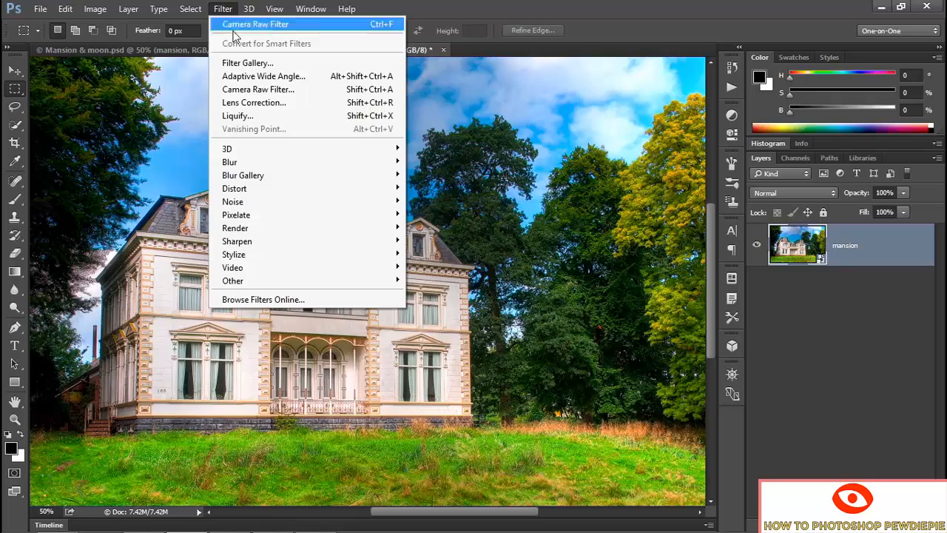
click(323, 95)
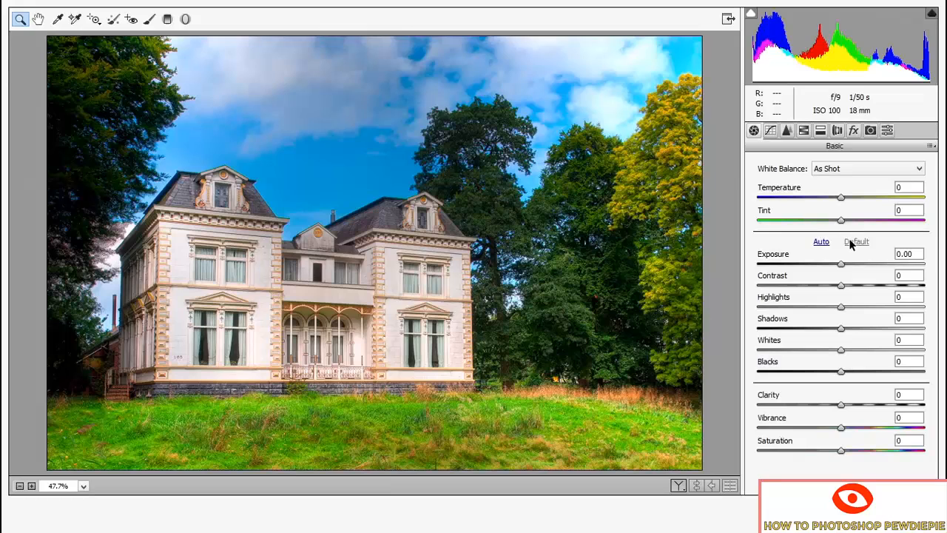
click(898, 254)
key(shift+Down)
key(shift+Down)
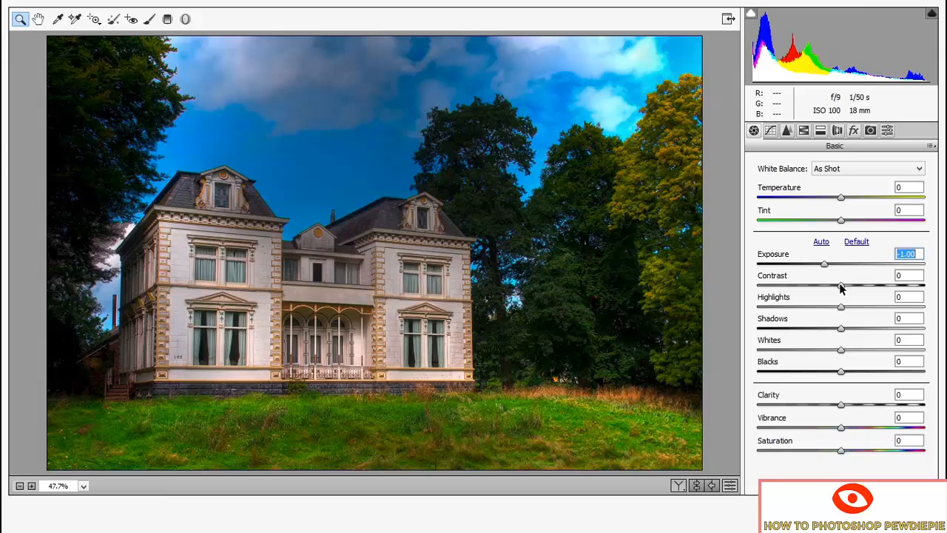
- Set Contrast to +100, Highlights to -100, Shadows to -50 and Whites to +20 for the mansion photo
drag(841, 289, 932, 294)
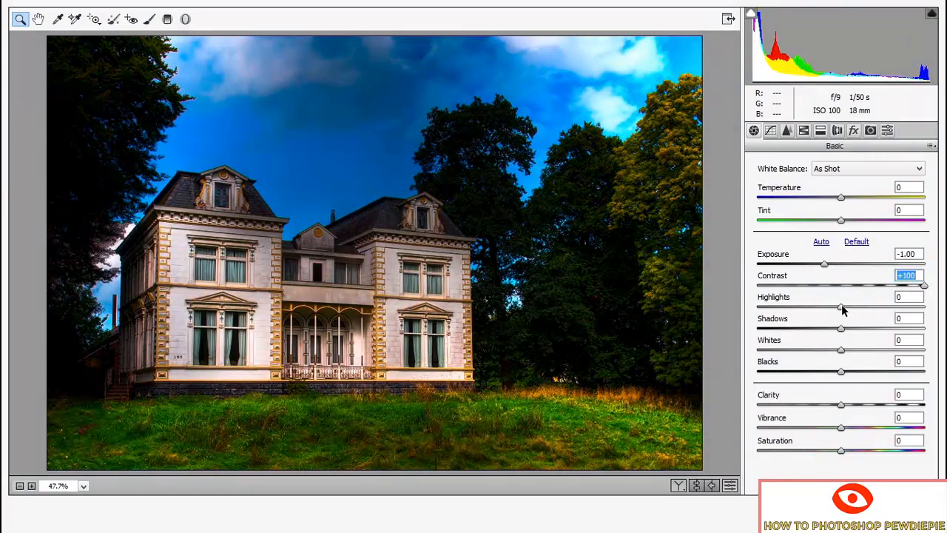
drag(841, 310, 741, 311)
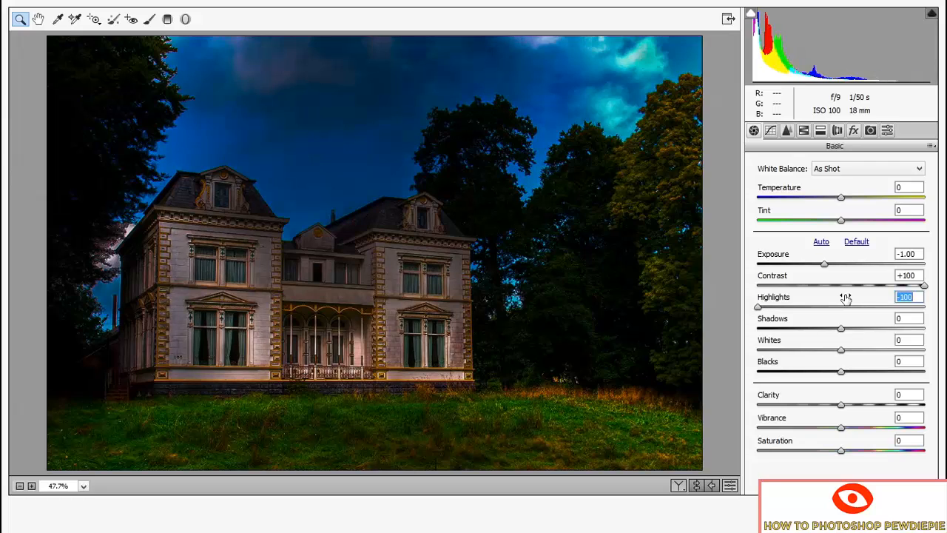
key(Tab)
text(-50)
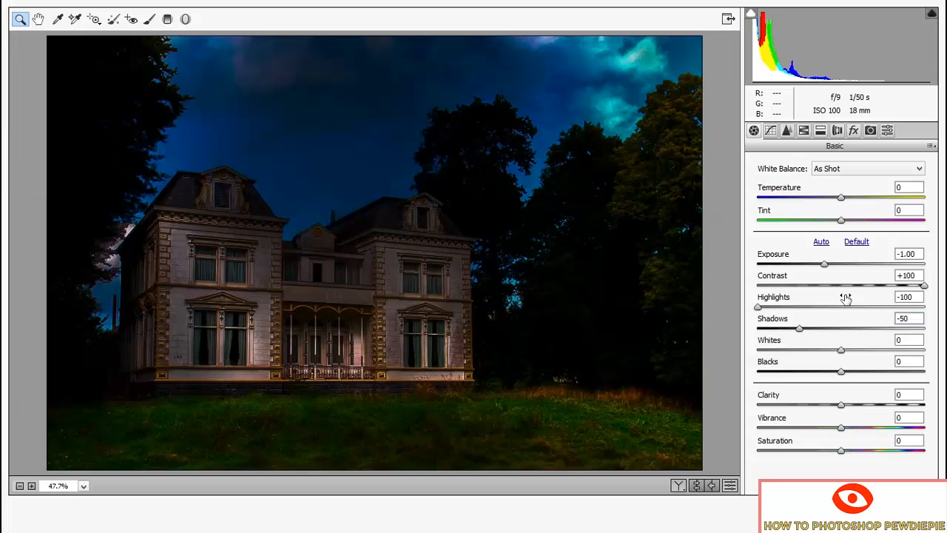
key(Tab)
text(20)
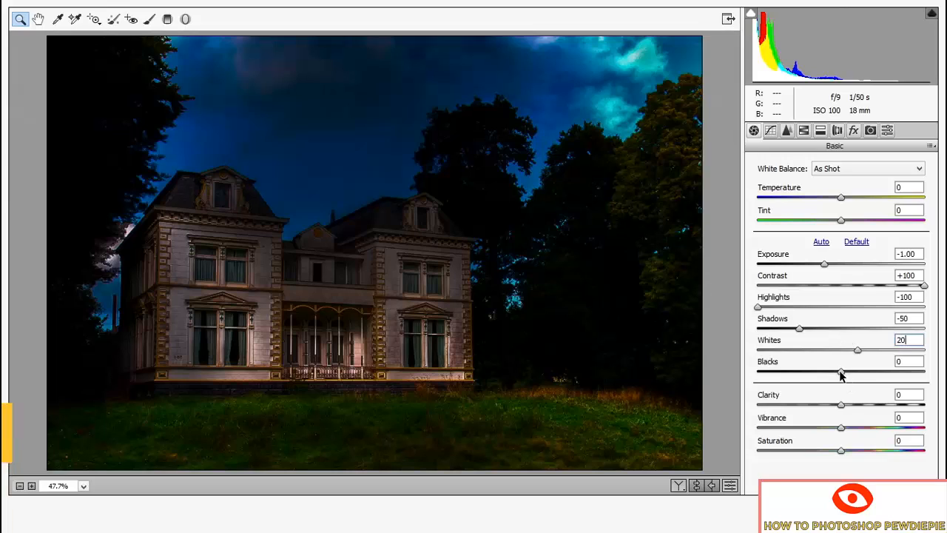
- Preview the clipped shadows, try raising Blacks to +100, and reset Blacks to 0
key(Tab)
alt+click(839, 370)
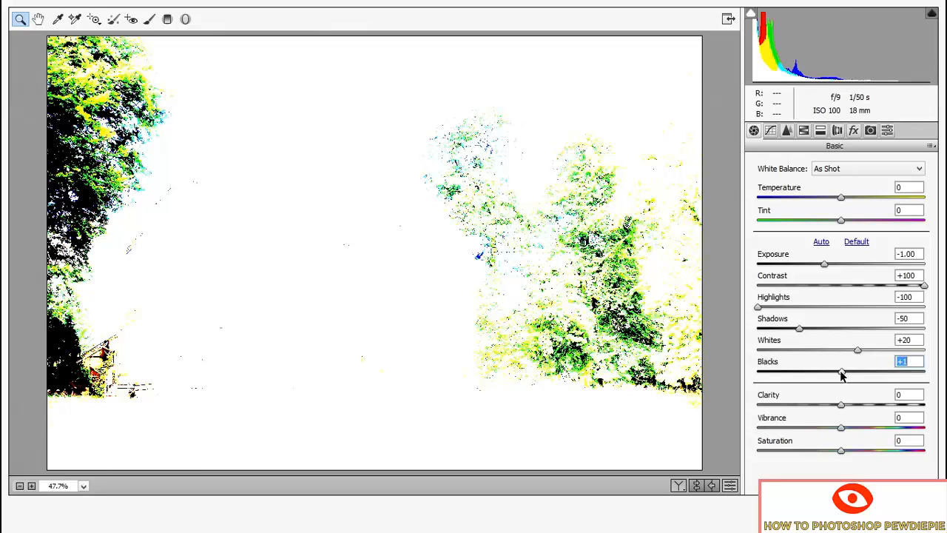
drag(842, 375, 944, 381)
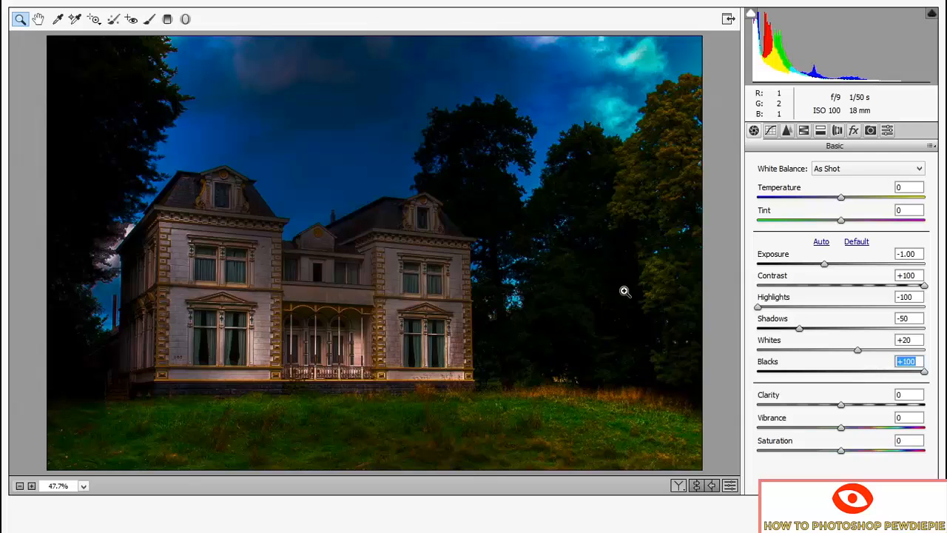
text(0)
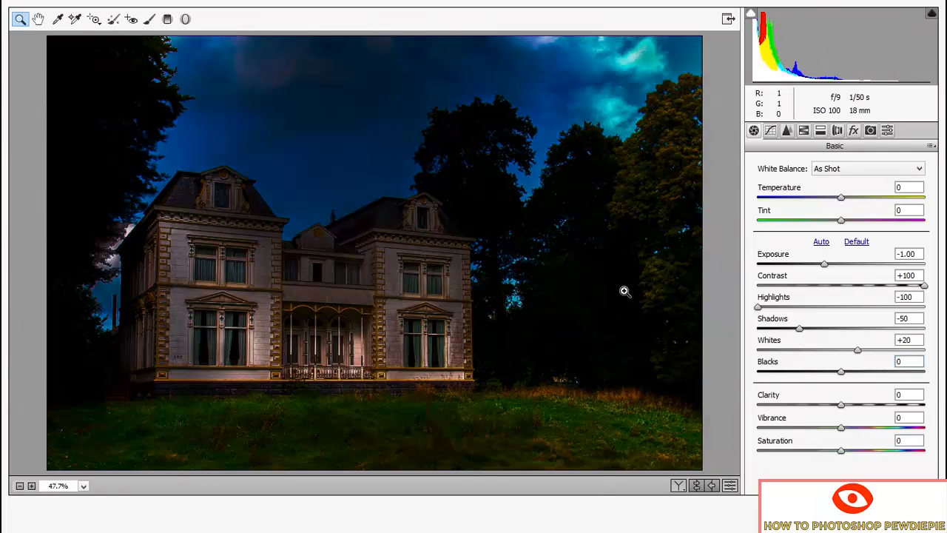
- Try a Clarity of +100 and inspect the mansion's roof edges against the sky up close
key(Tab)
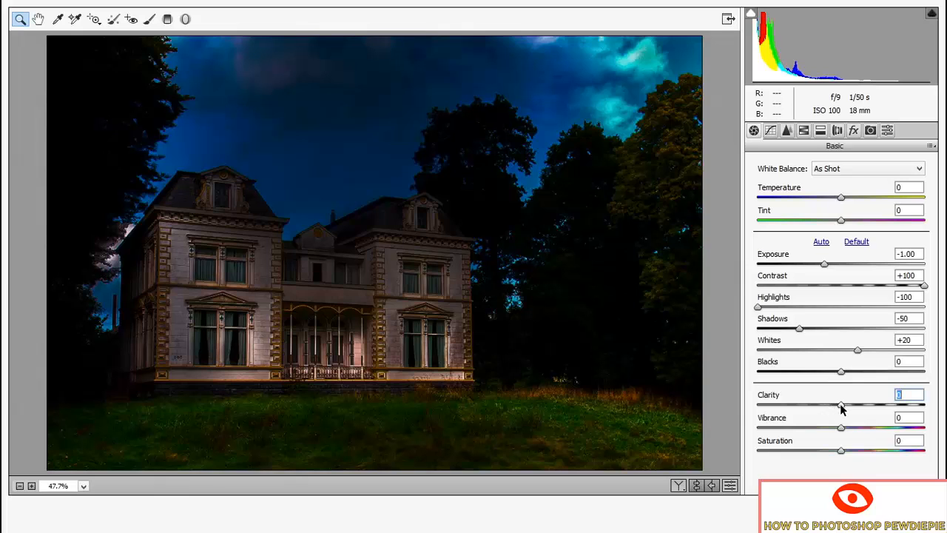
drag(842, 407, 938, 414)
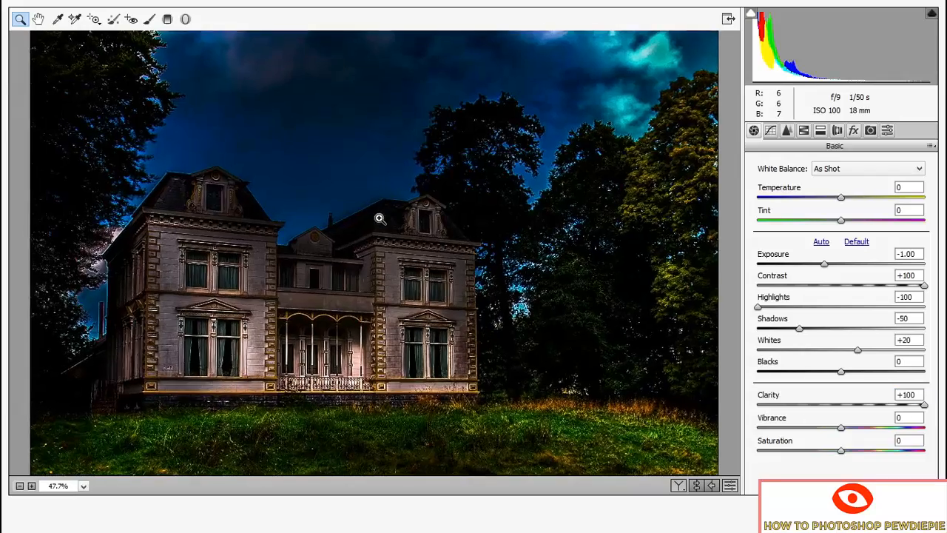
click(379, 218)
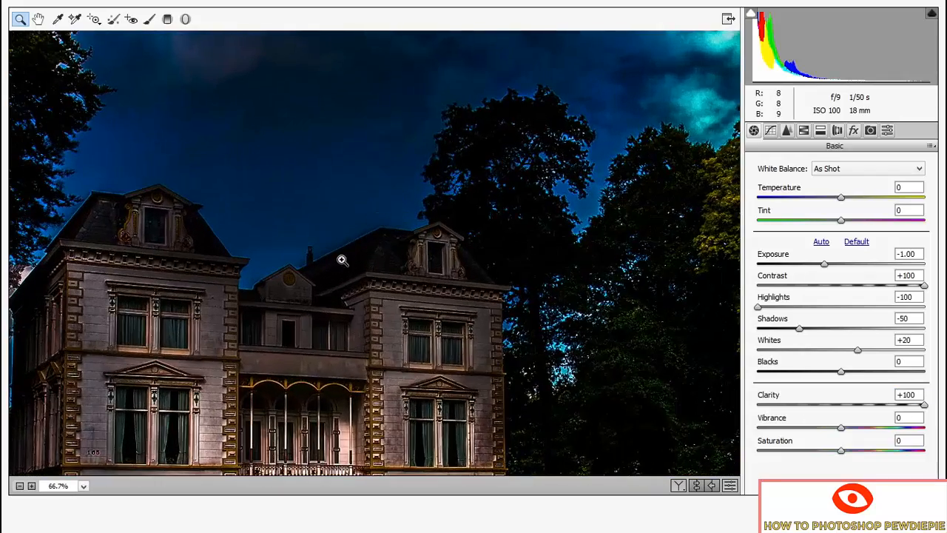
click(340, 260)
click(413, 253)
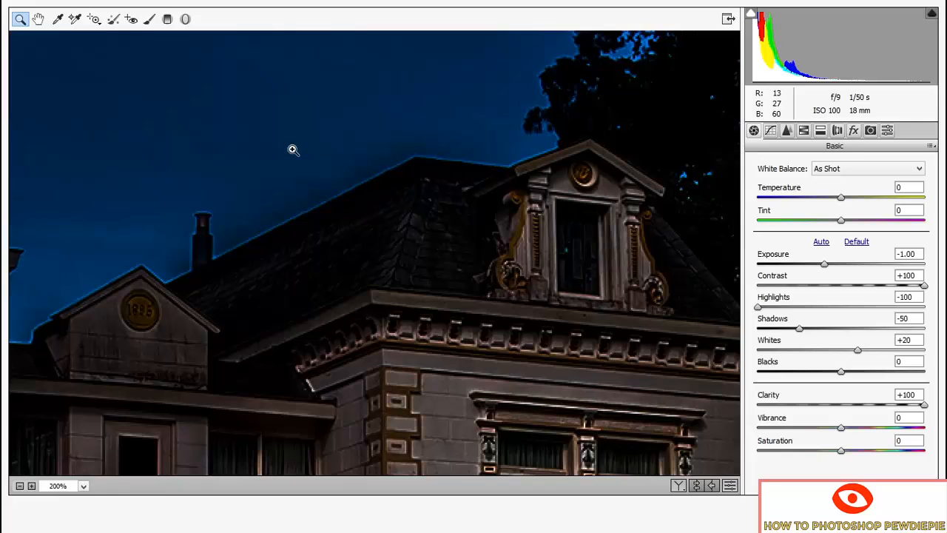
key(ctrl+0)
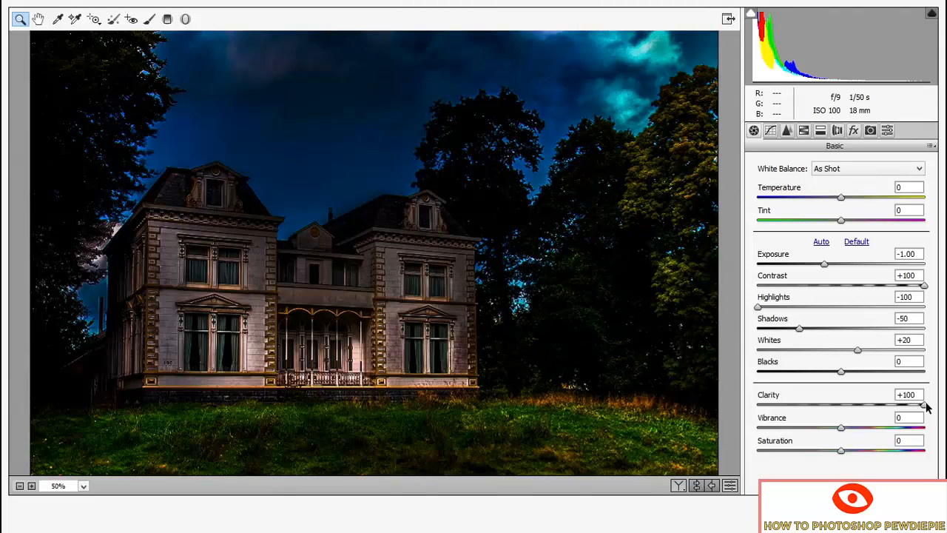
- Set Clarity to -50 and Vibrance to -20 for a softer, less colourful night look
drag(924, 406, 797, 407)
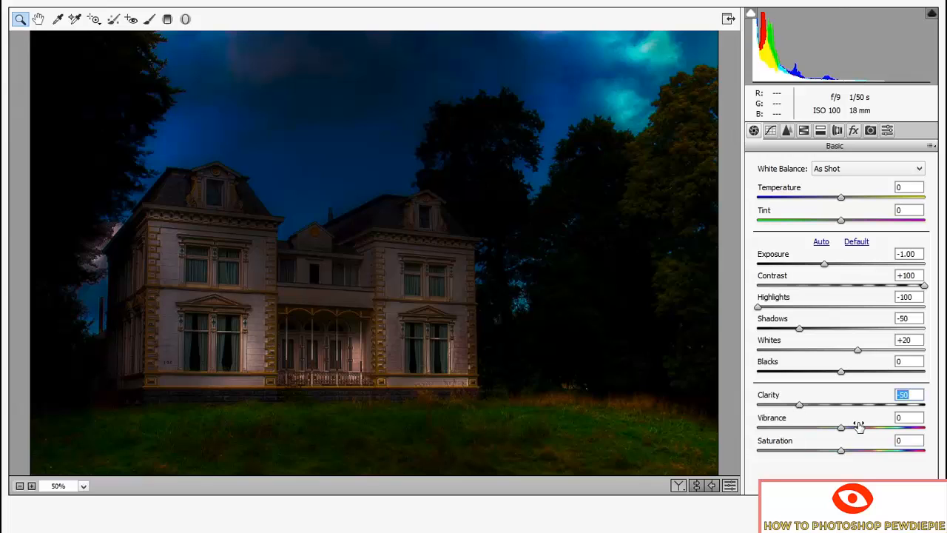
click(905, 418)
key(shift+Down)
key(shift+Down)
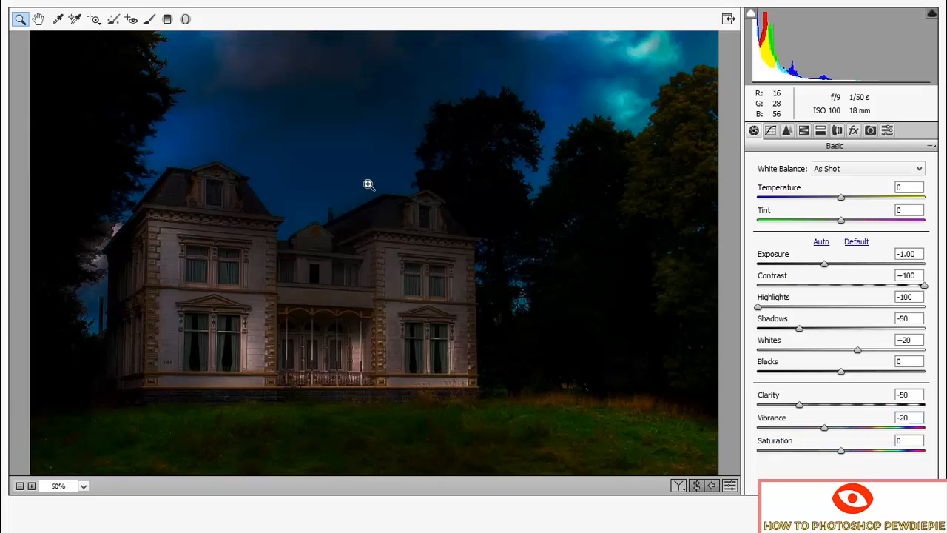
- Open the Detail settings for sharpening and noise reduction, keeping the roof dormer in close view
mouse_move(368, 184)
mouse_down()
mouse_move(436, 267)
mouse_move(464, 308)
mouse_move(465, 333)
mouse_move(425, 330)
mouse_move(358, 188)
mouse_up()
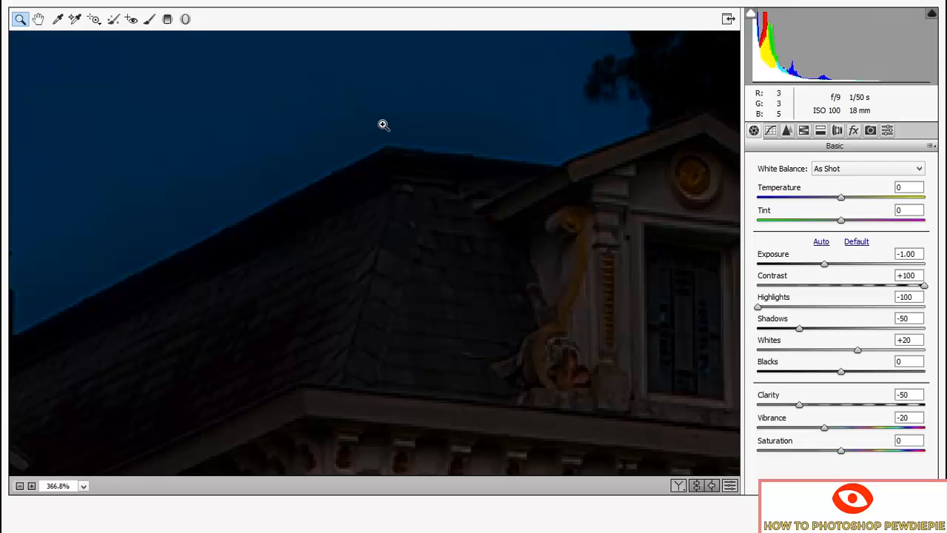
drag(624, 315, 436, 311)
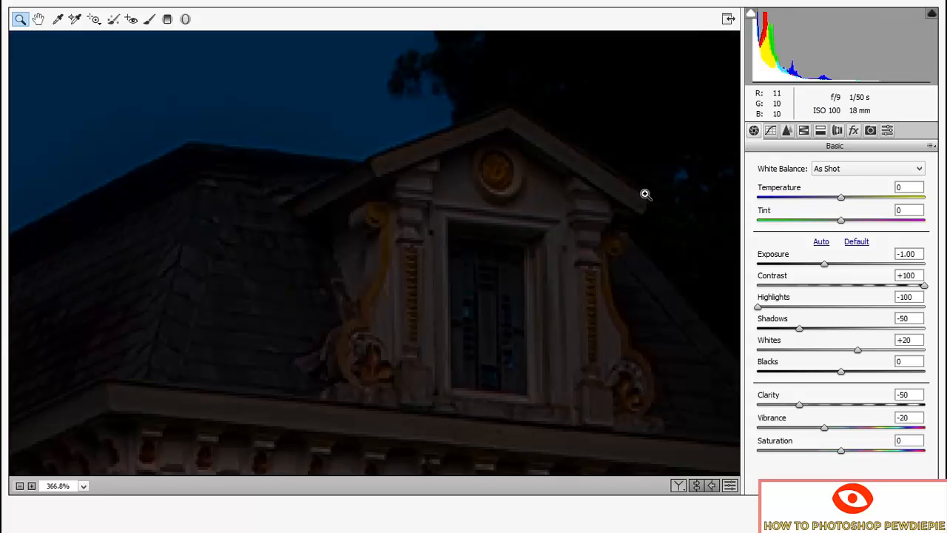
click(789, 133)
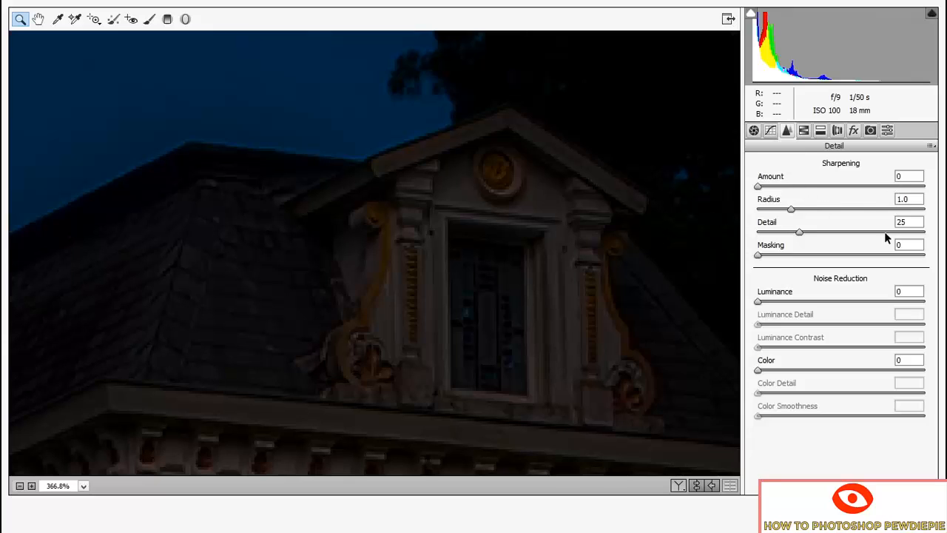
- Set noise reduction Luminance to 50, Color to 50 and Color Smoothness to 100
click(898, 291)
text(5)
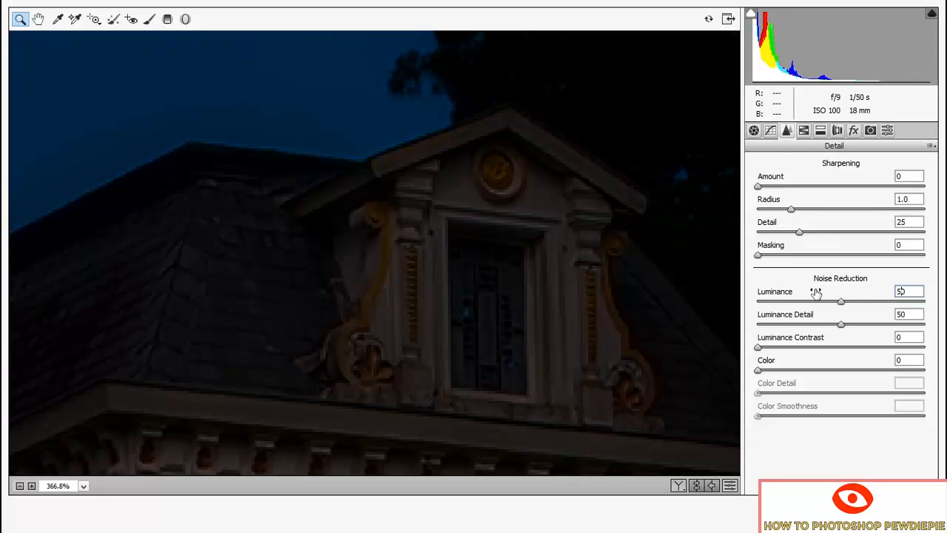
key(Tab)
key(Tab)
key(Tab)
text(50)
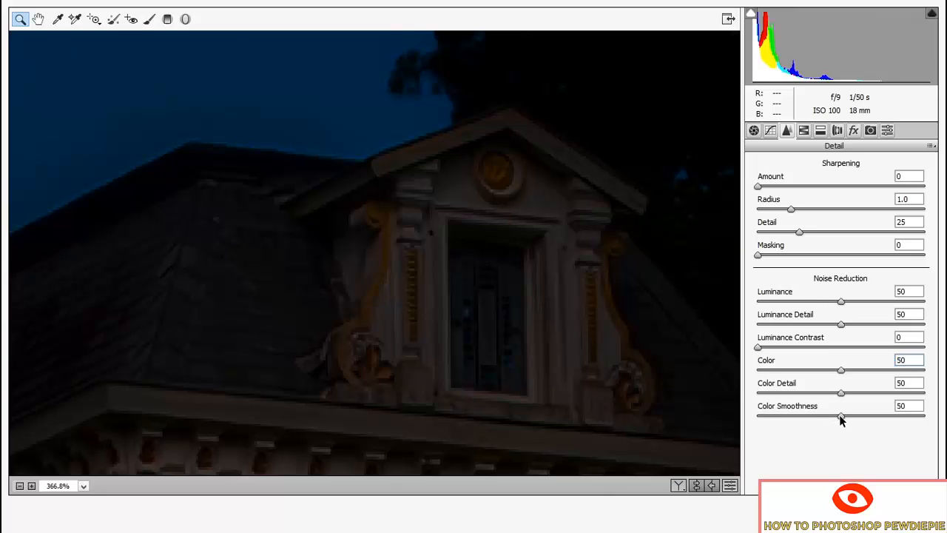
drag(840, 416, 944, 428)
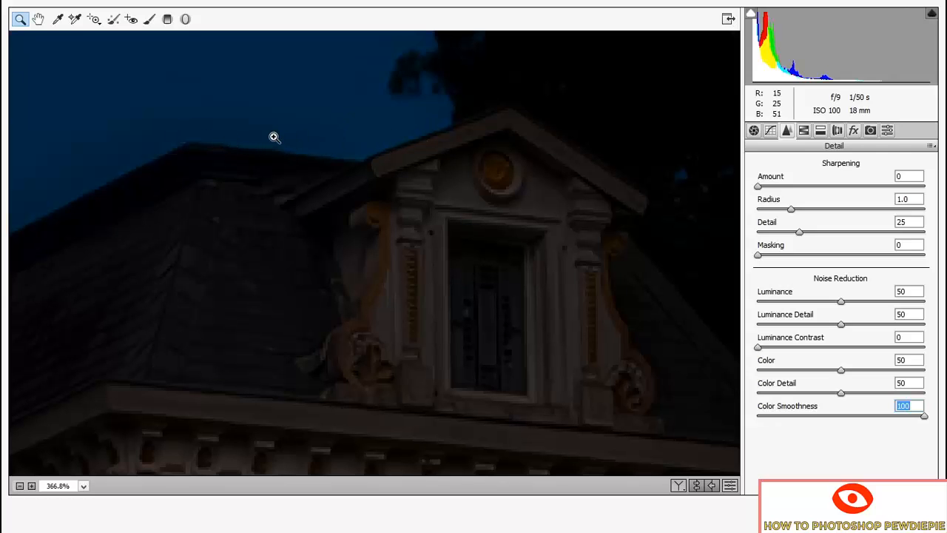
- Shift the Greens hue to -100 and the Aquas hue to +100 in the HSL adjustments
key(ctrl+0)
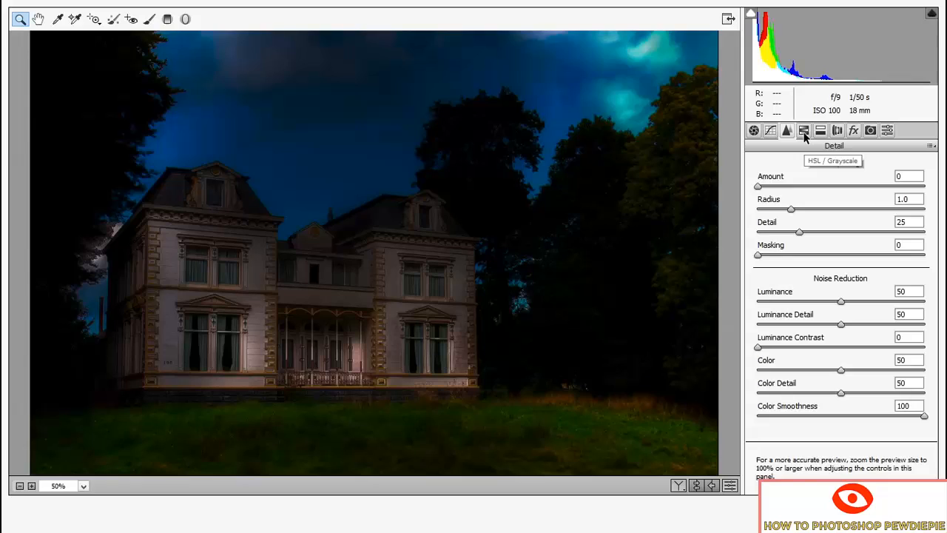
click(804, 132)
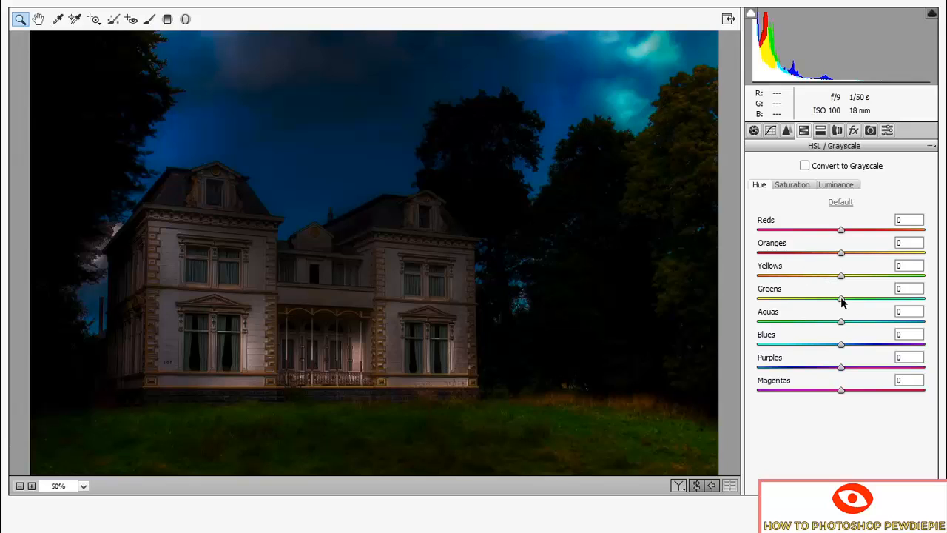
drag(841, 301, 750, 303)
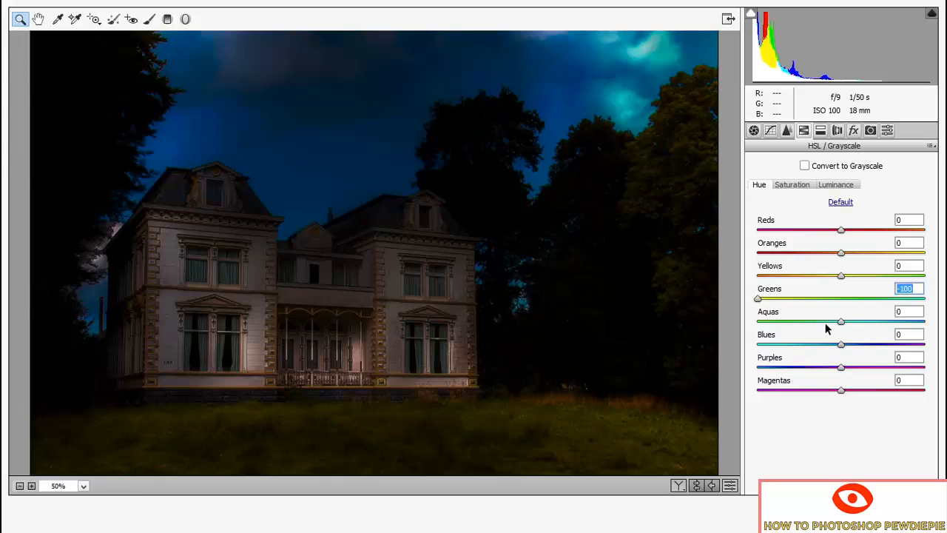
drag(841, 322, 934, 326)
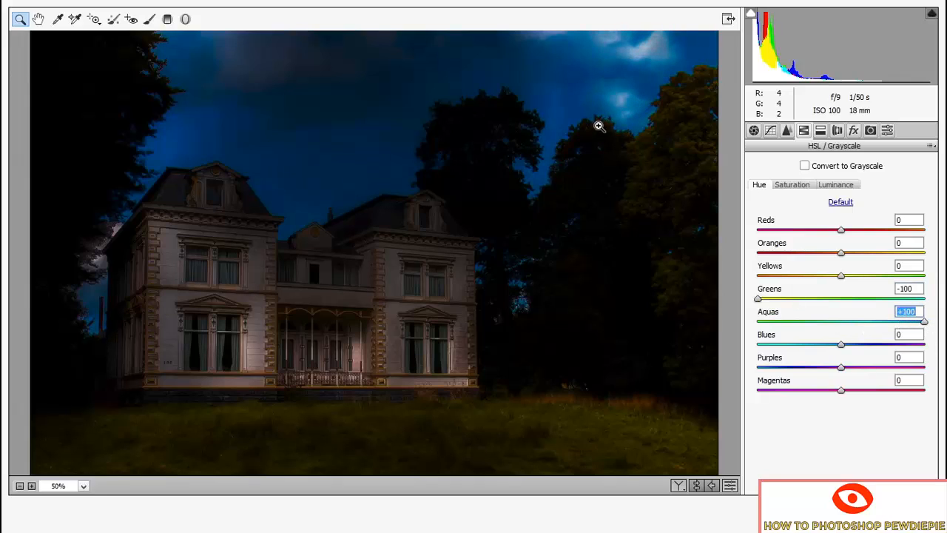
- Darken the image edges with a Post Crop Vignetting amount of about -50 and apply the Camera Raw filter
click(854, 131)
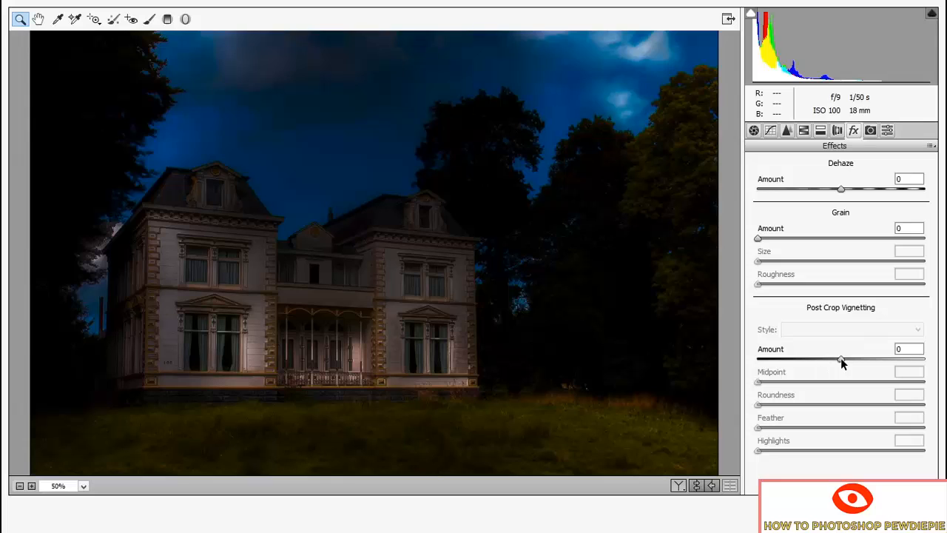
drag(841, 359, 793, 359)
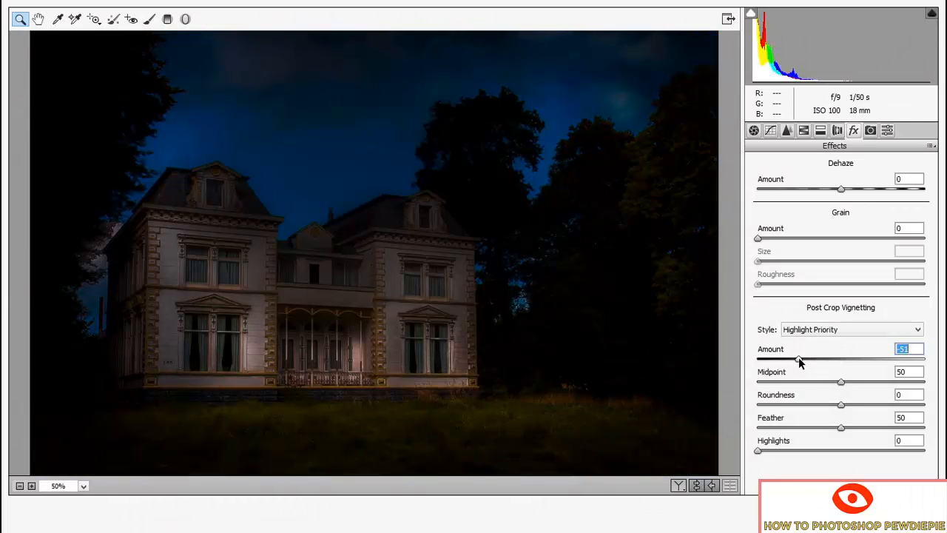
drag(798, 357, 799, 357)
key(Return)
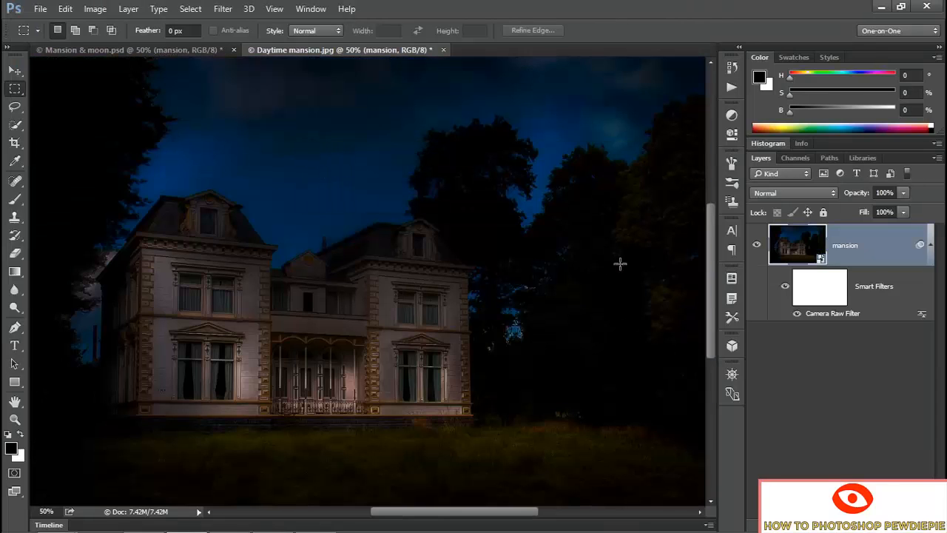
- Compare the mansion with and without its smart filters, and view the finished Mansion & moon.psd composition
click(786, 287)
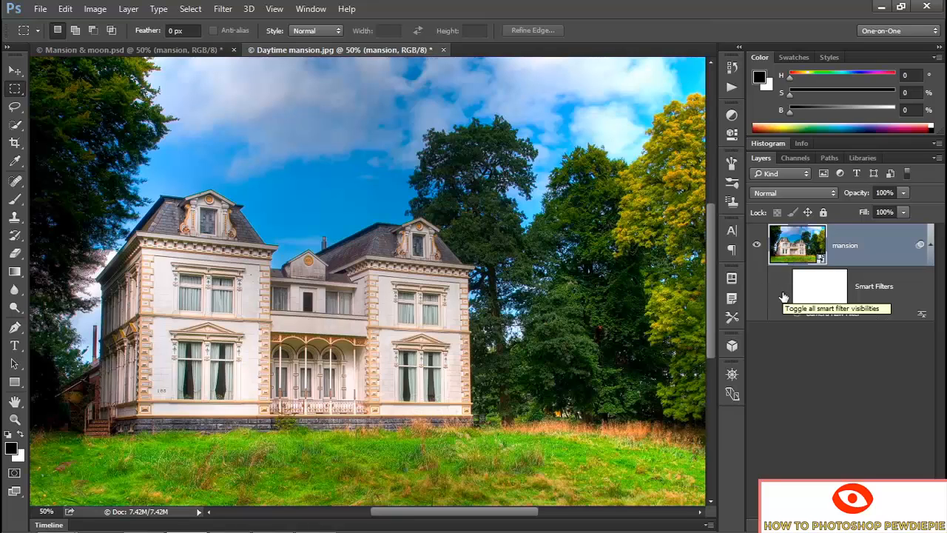
click(785, 287)
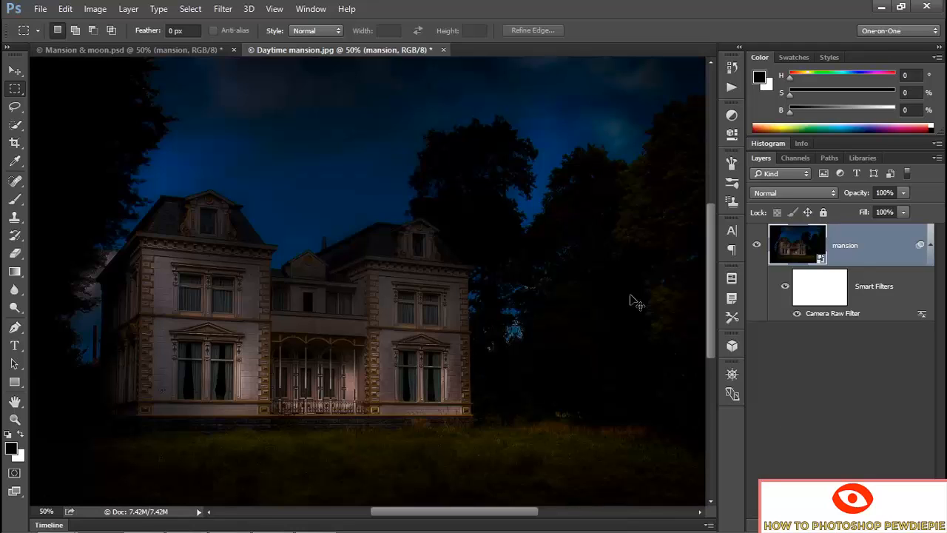
key(ctrl+Tab)
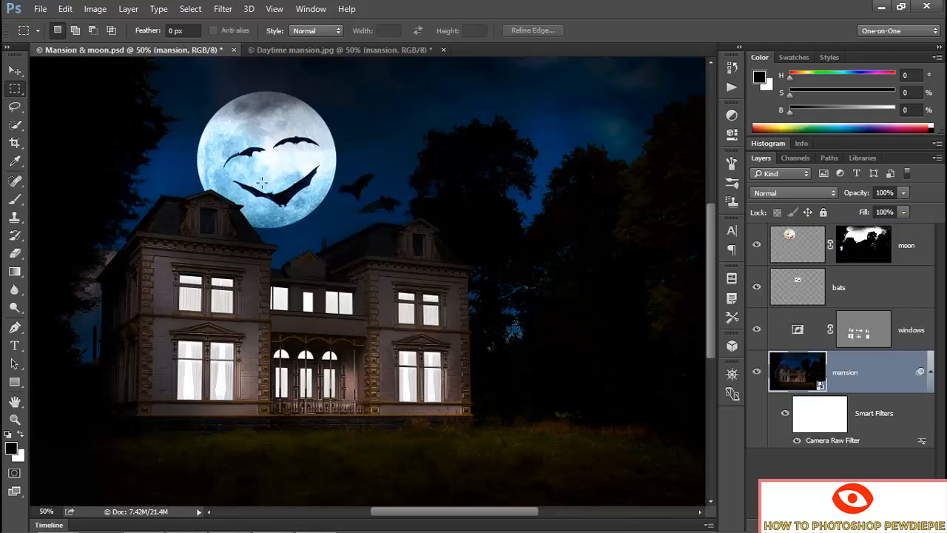
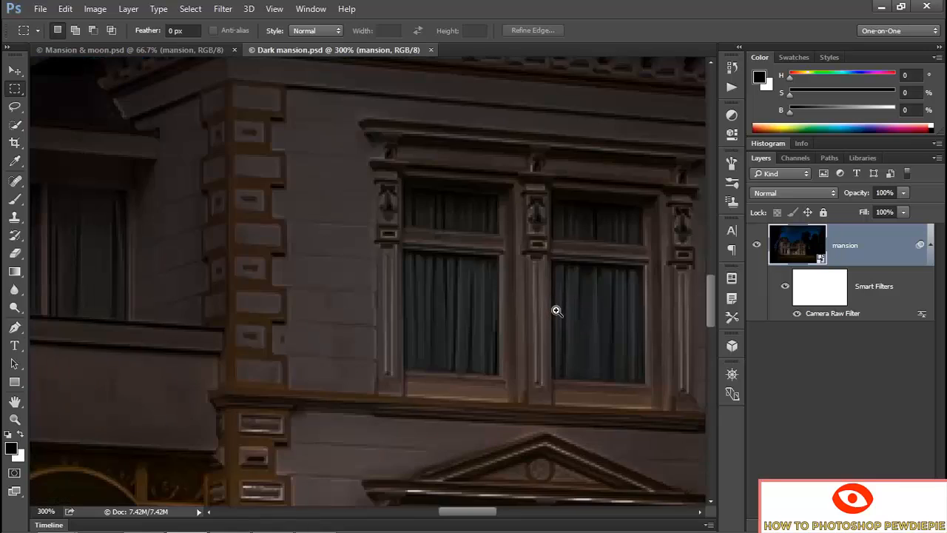
- Draw a closed four-point Pen path around the pair of windows, nudging its top-left anchor left and its bottom-left anchor up
click(555, 311)
click(552, 311)
drag(531, 292, 381, 311)
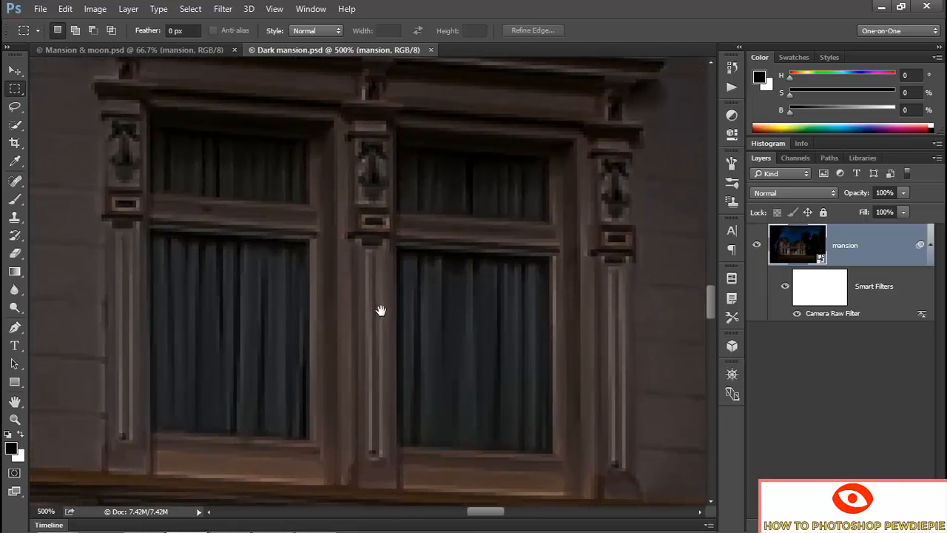
click(15, 330)
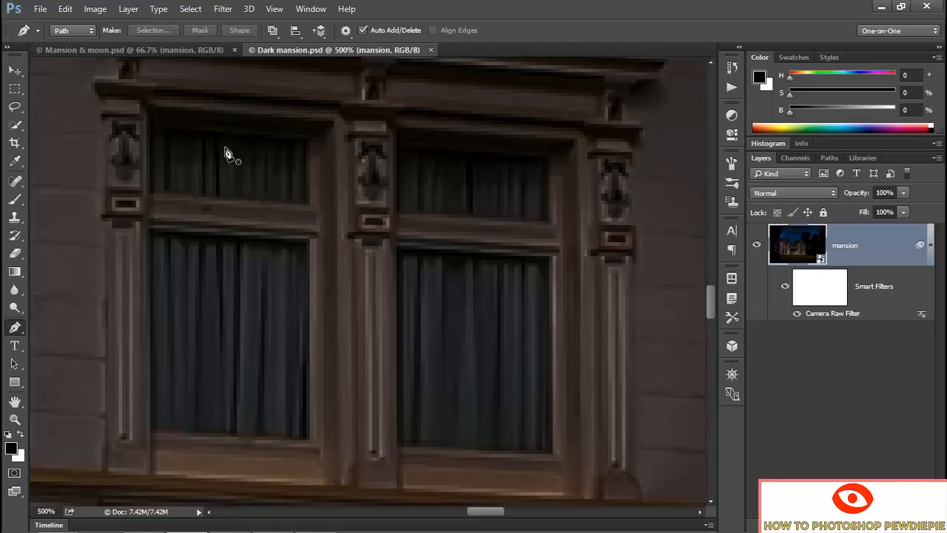
click(153, 128)
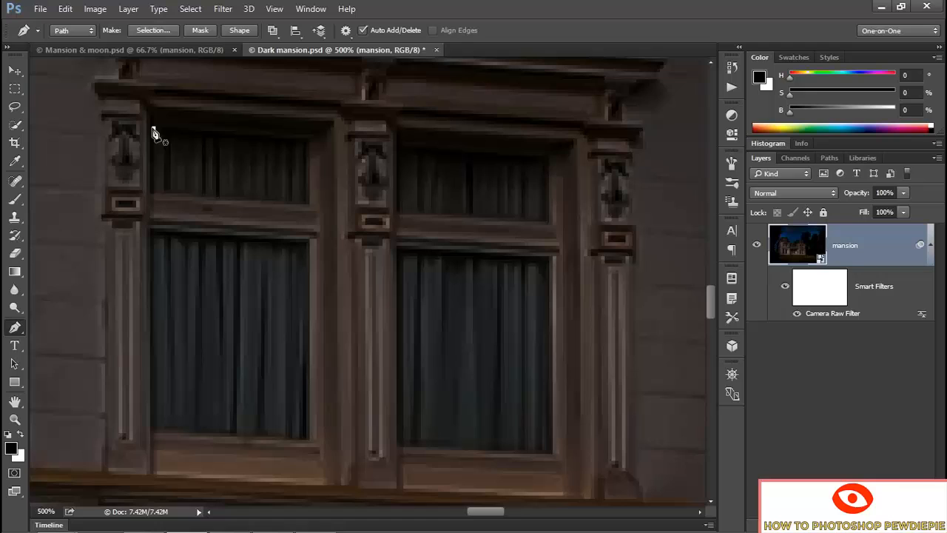
click(549, 159)
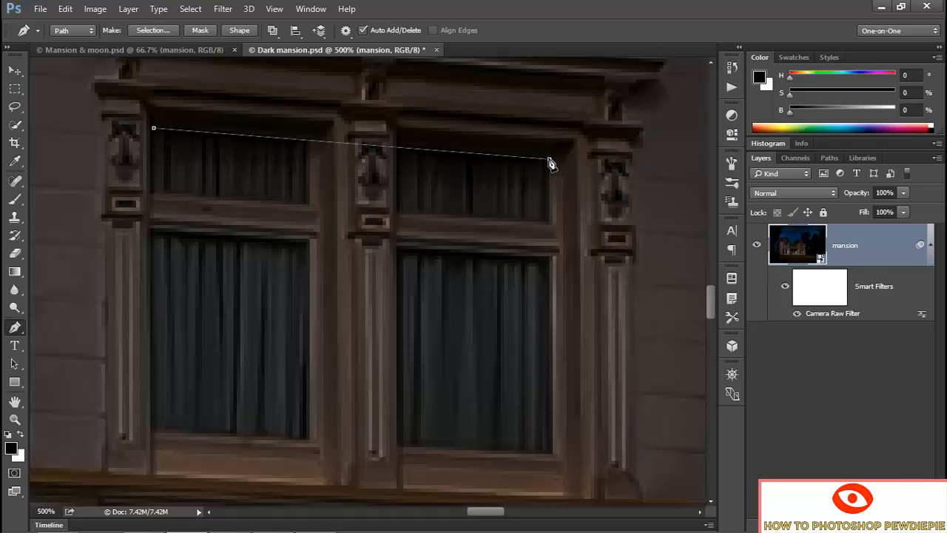
click(553, 453)
click(150, 433)
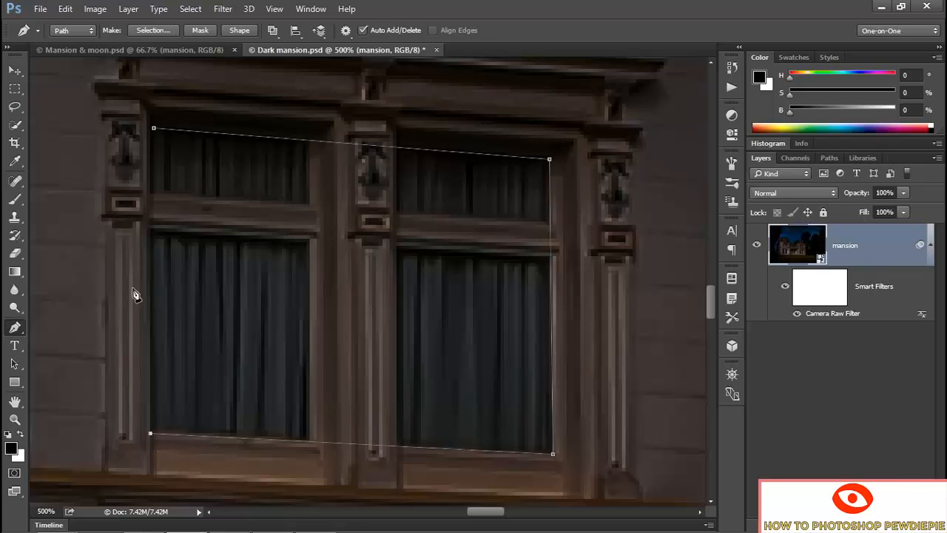
click(153, 128)
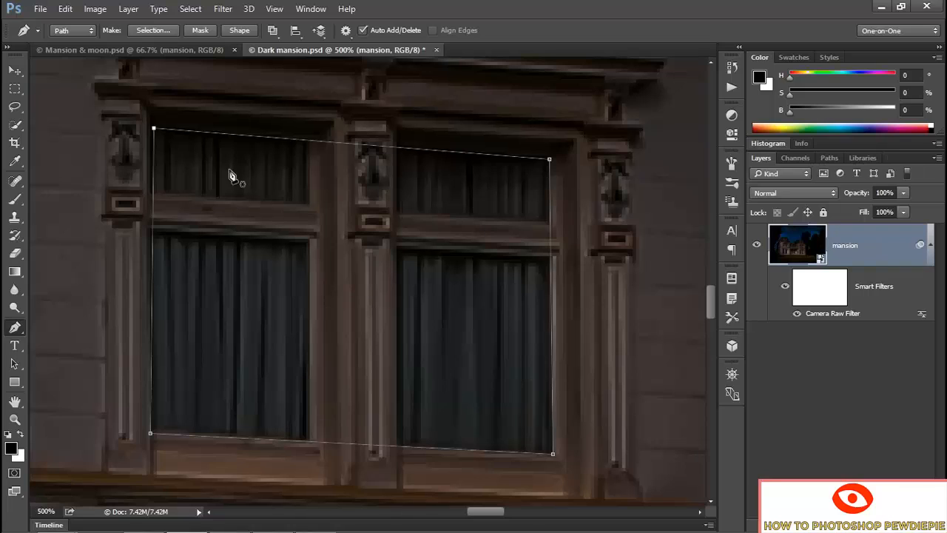
key(Left)
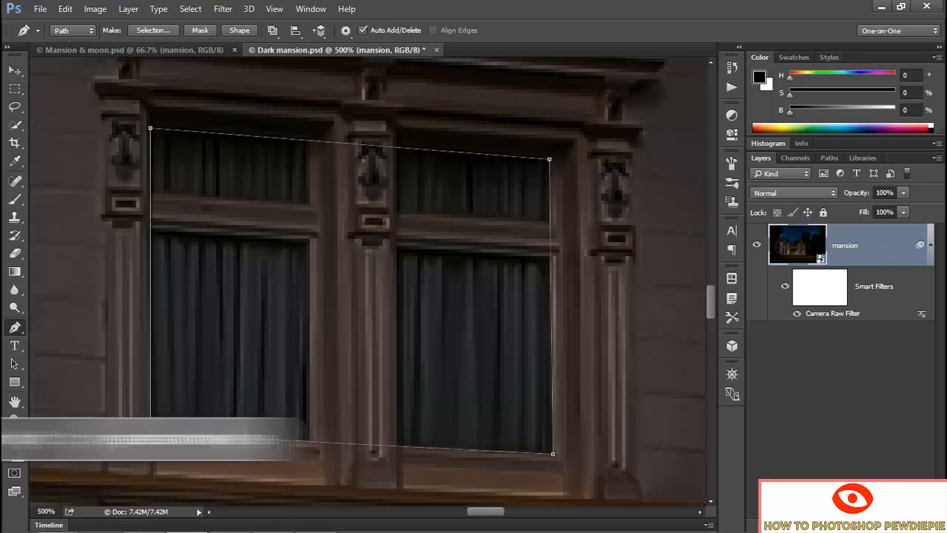
key(Up)
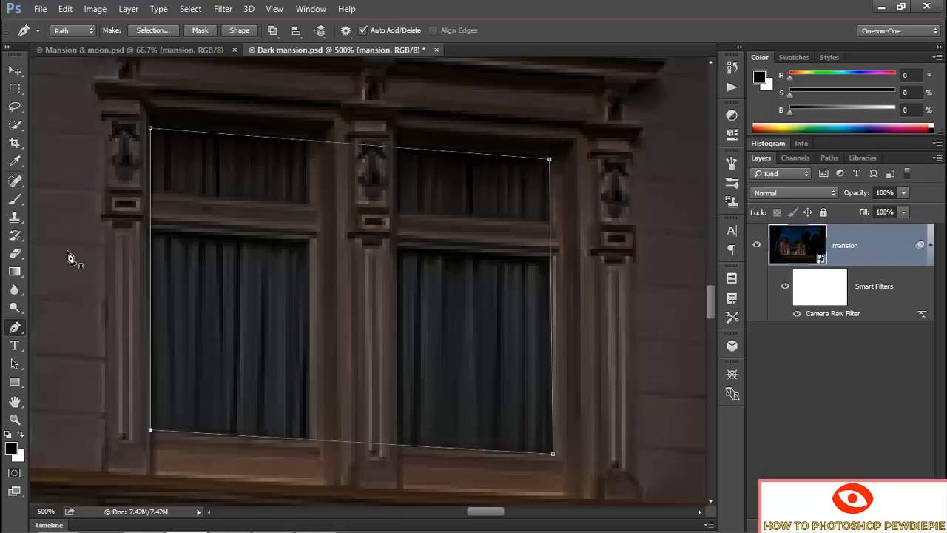
- Draw a closed four-point path around the horizontal crossbar, extending slightly beyond both sides of the window outline
click(129, 191)
click(570, 225)
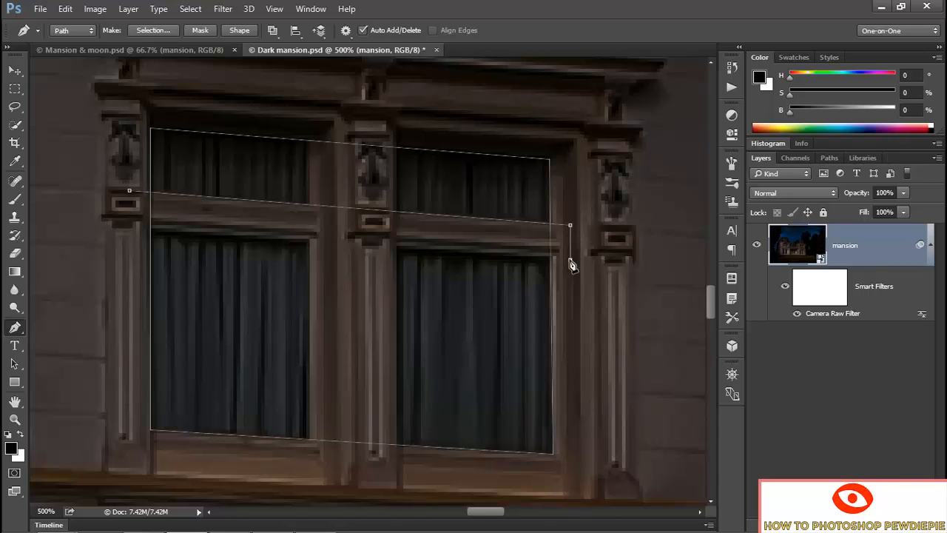
click(130, 230)
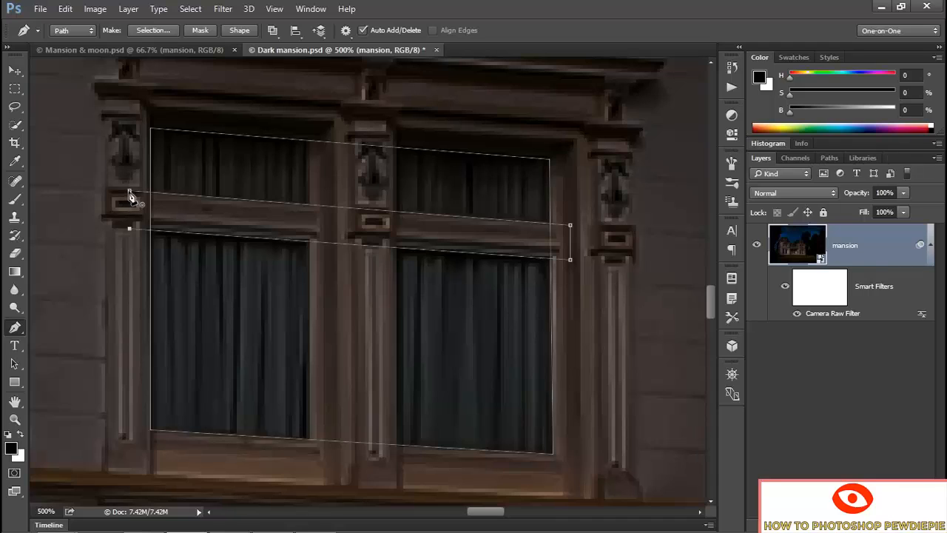
click(129, 194)
- Draw a closed four-point path around the vertical post between the windows and nudge its right-hand anchors left
click(310, 114)
click(310, 457)
click(399, 468)
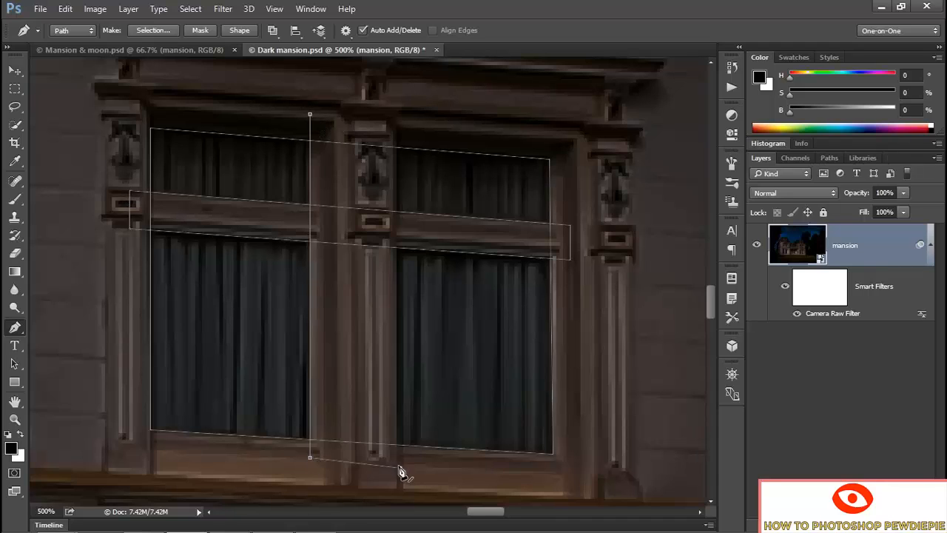
click(399, 121)
click(310, 115)
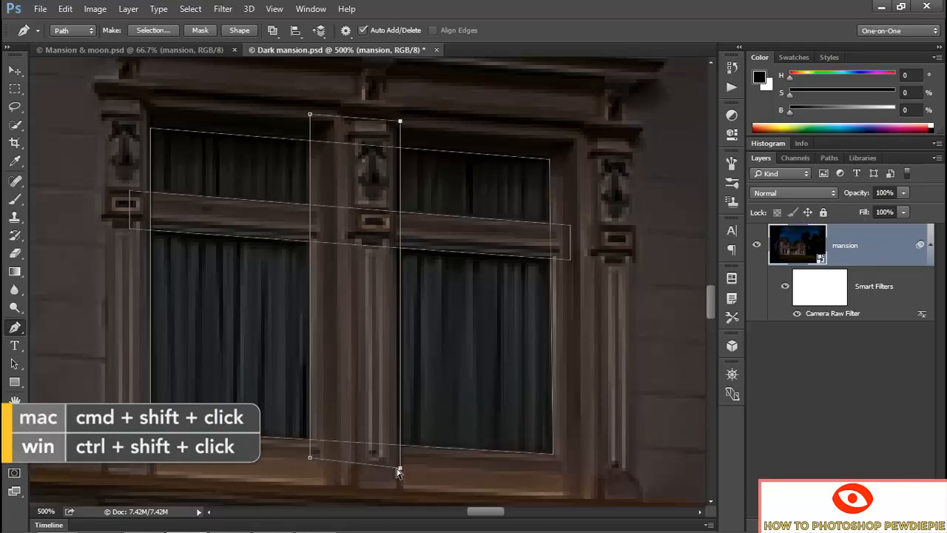
key(Left)
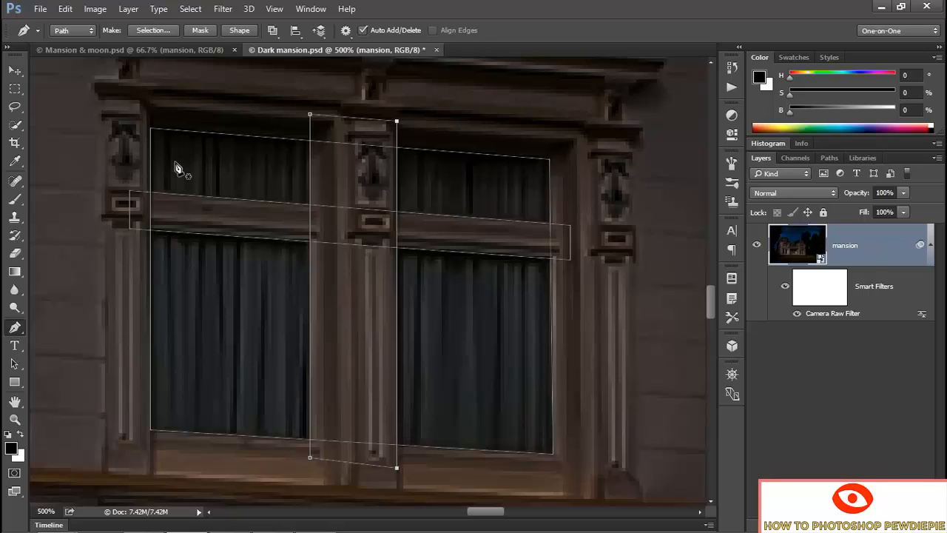
- Select all three window paths and create an Invert adjustment layer named "windows" from them
click(15, 363)
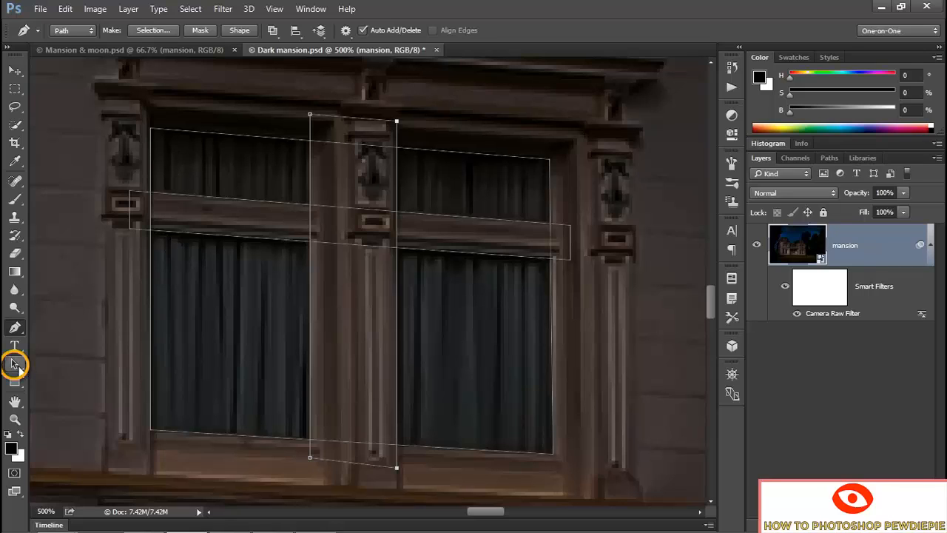
click(16, 363)
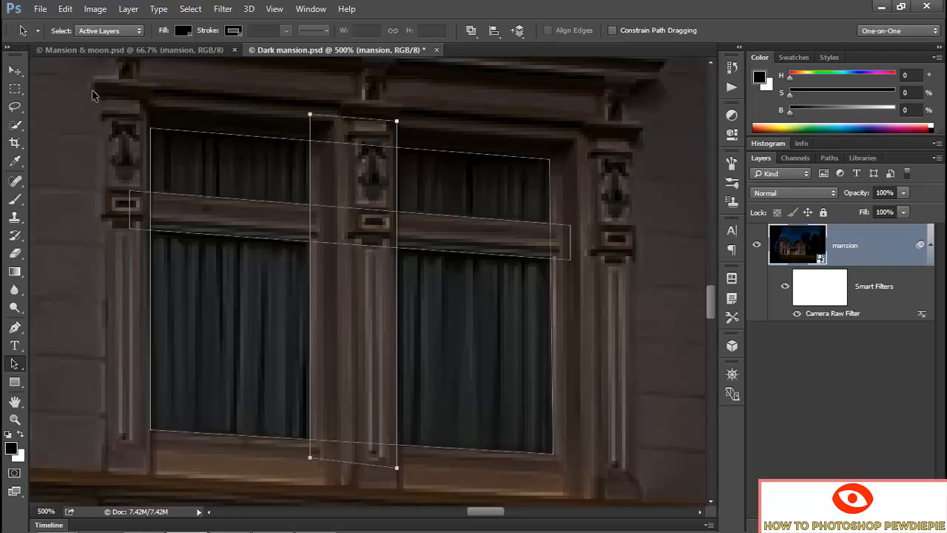
drag(92, 95, 594, 484)
click(129, 9)
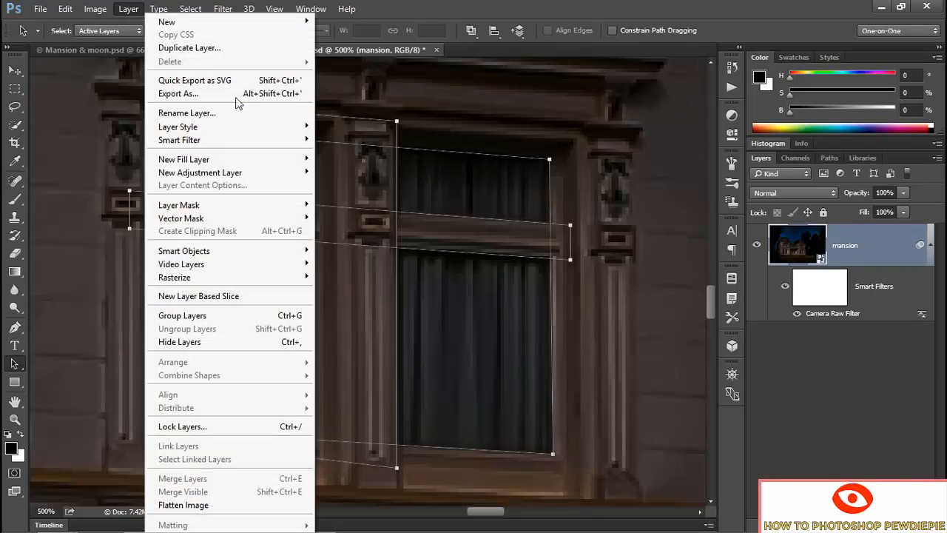
mouse_move(270, 176)
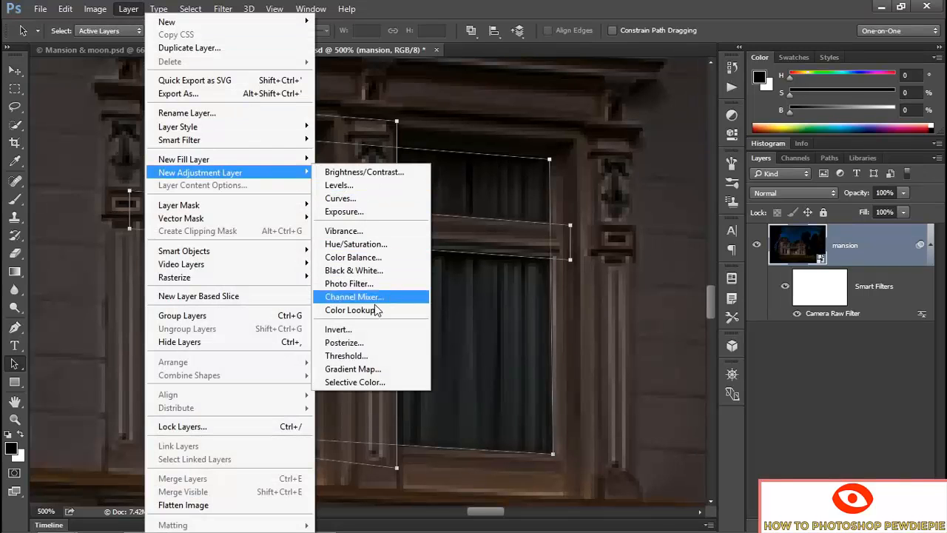
click(368, 329)
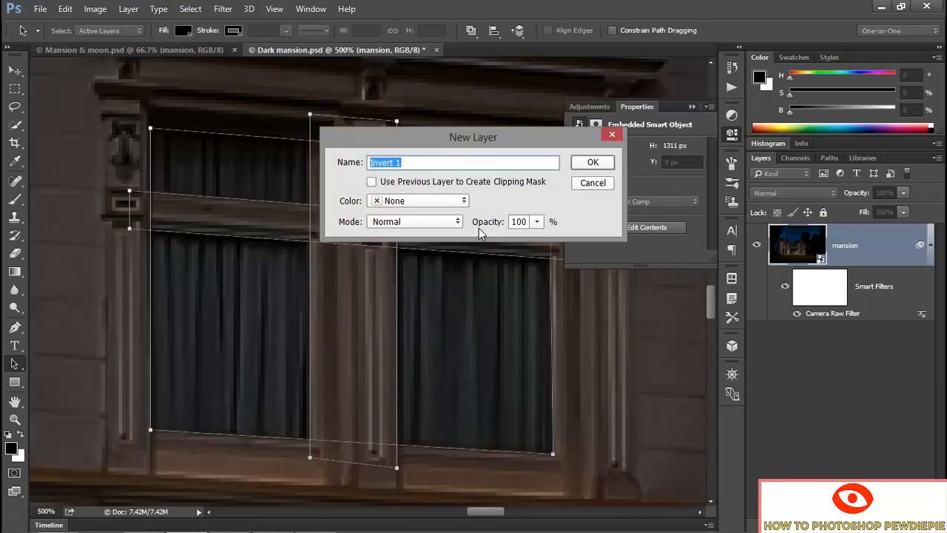
text(windows)
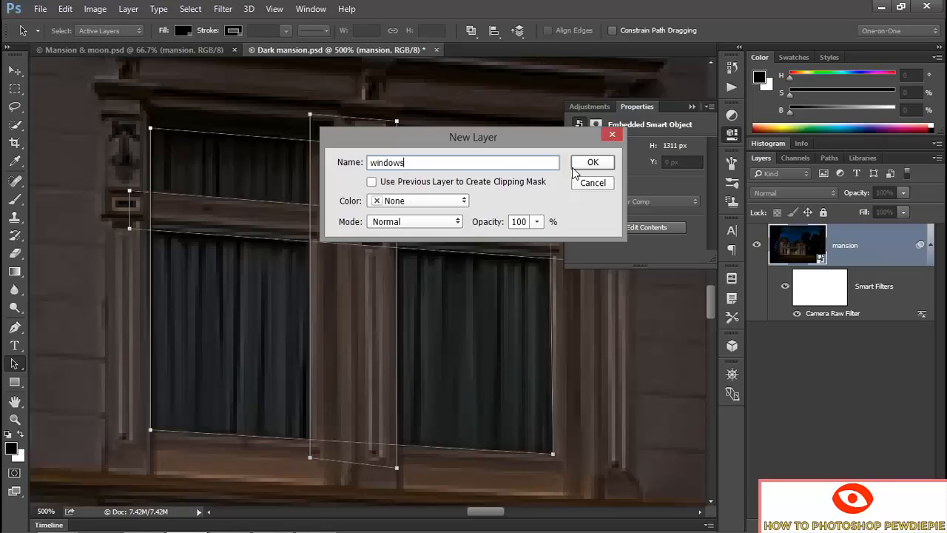
click(593, 162)
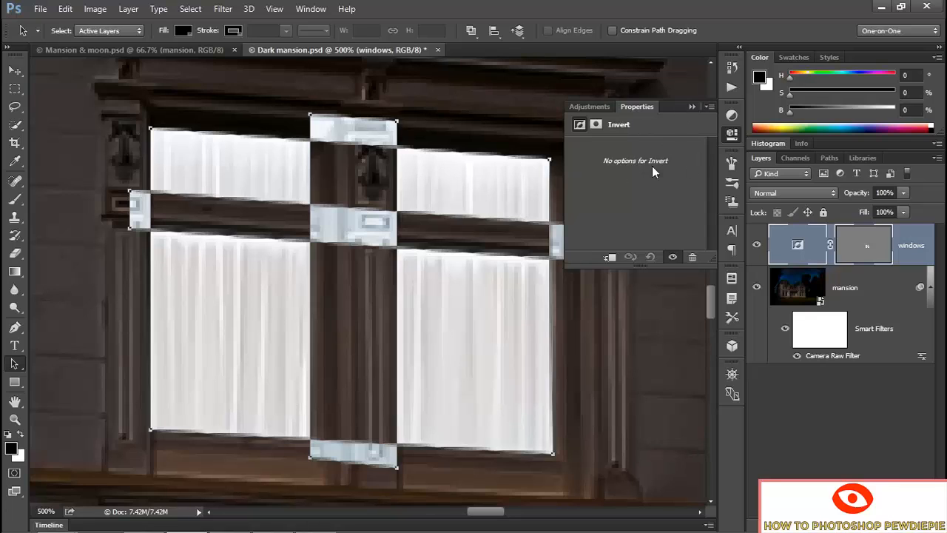
click(694, 105)
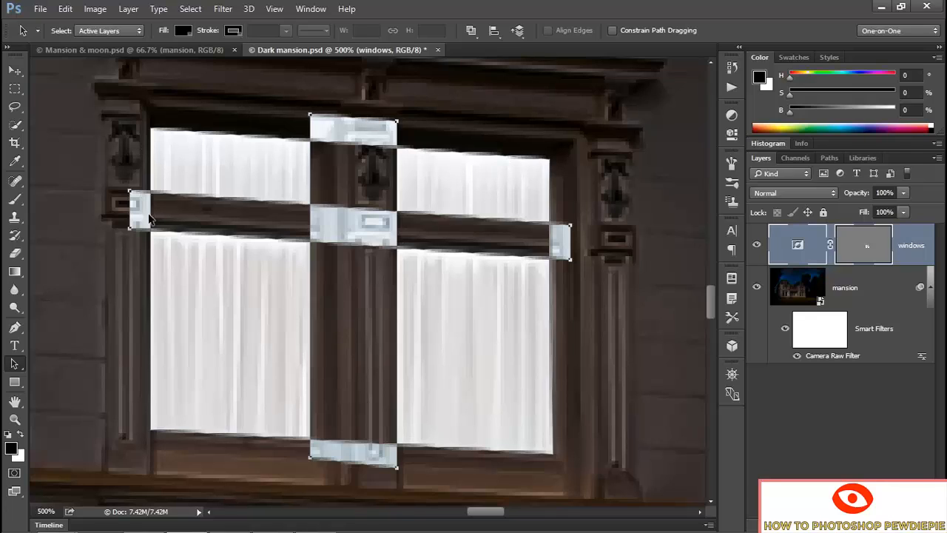
- Subtract the crossbar and vertical post paths from the upper window pair's outline using Subtract Front Shape
click(470, 31)
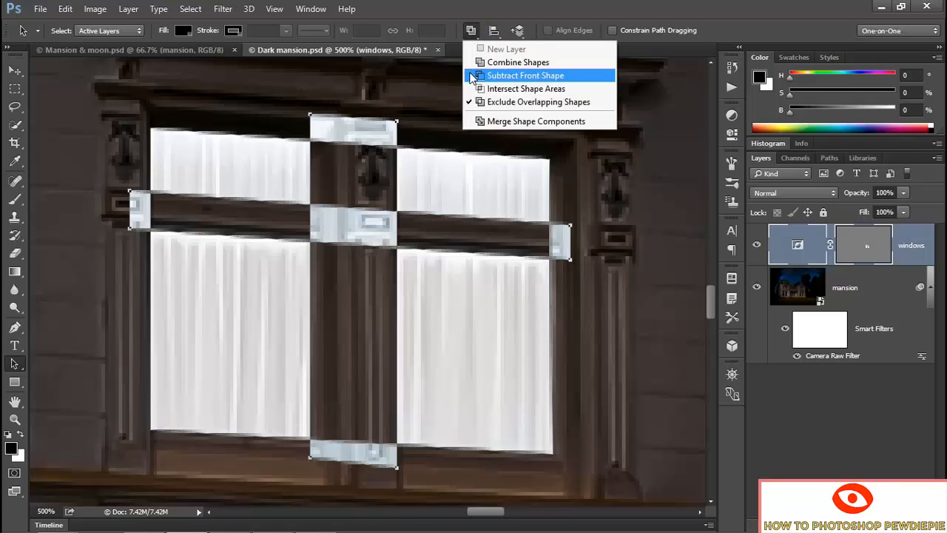
click(518, 76)
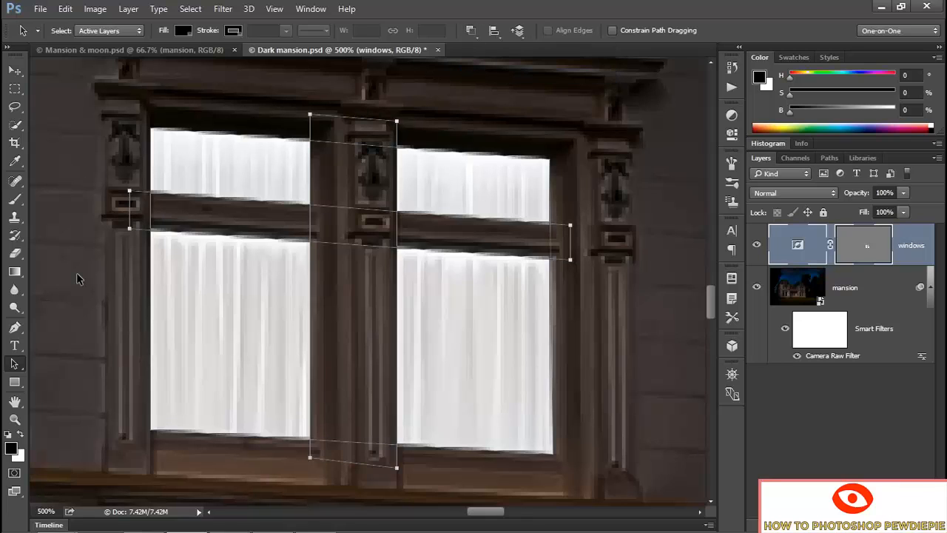
- Draw a closed four-point Pen path around the leftmost porch door's glass, extending above it, and nudge the top-left anchor right
key(ctrl+minus)
key(ctrl+minus)
key(ctrl+minus)
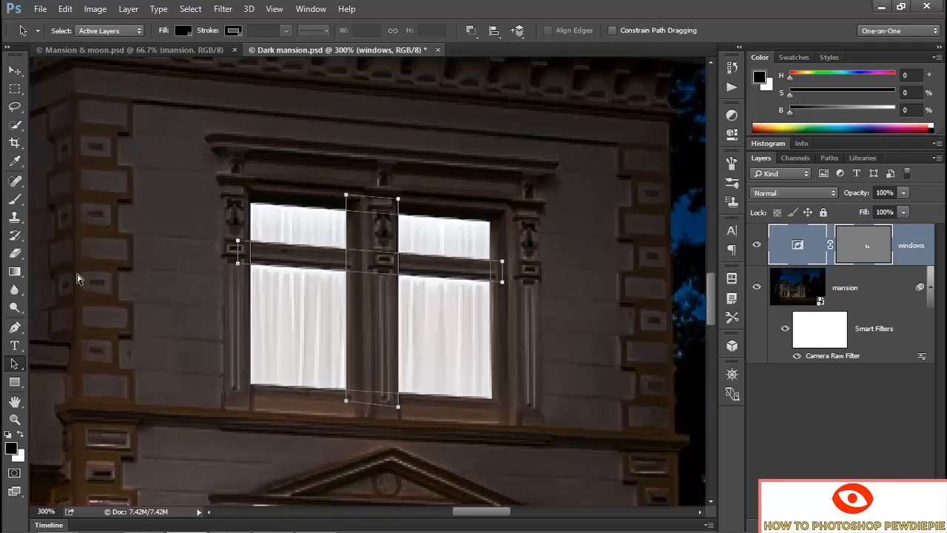
key(ctrl+minus)
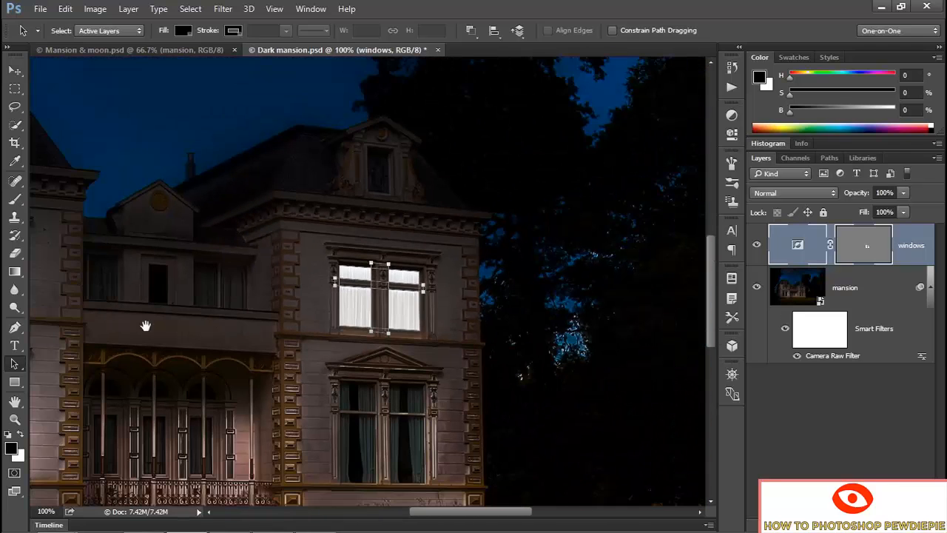
drag(143, 323, 306, 248)
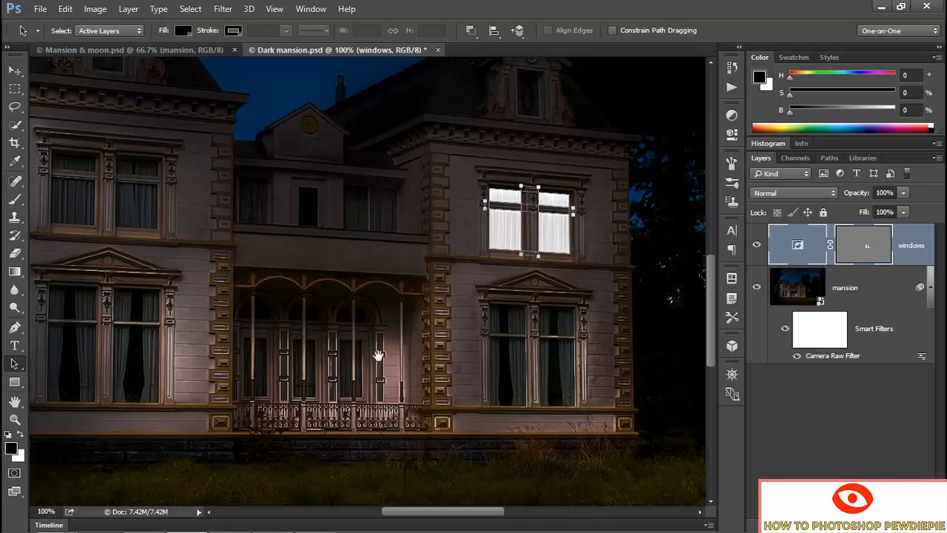
click(311, 351)
click(296, 350)
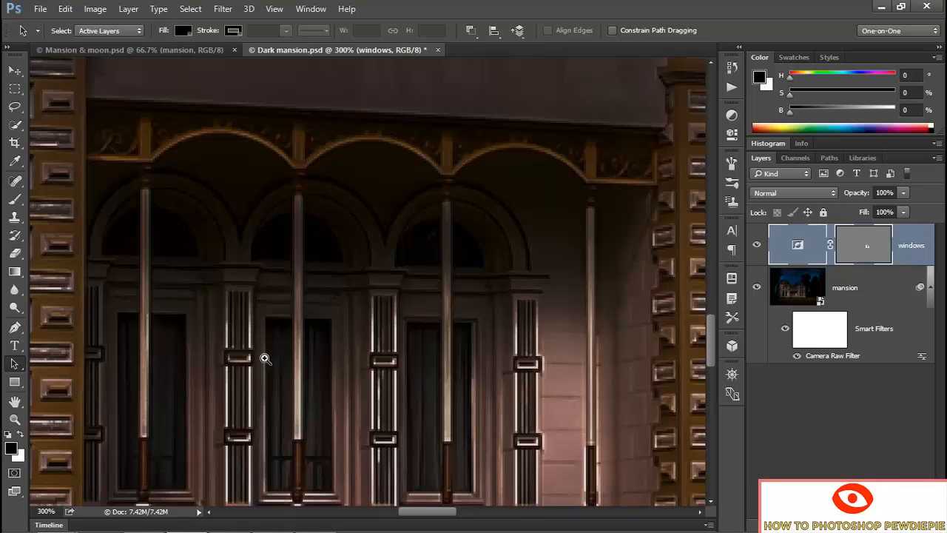
click(265, 358)
drag(266, 355, 296, 296)
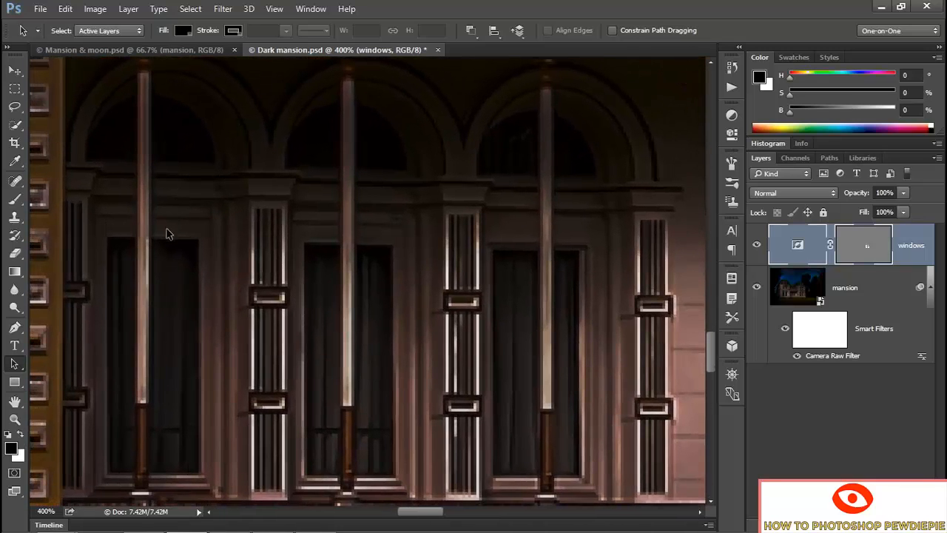
click(15, 328)
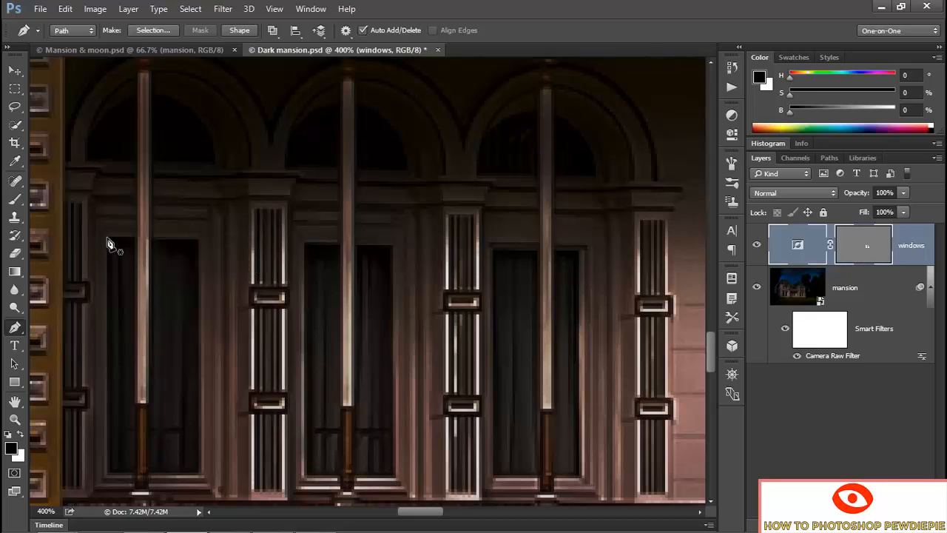
click(109, 472)
click(107, 206)
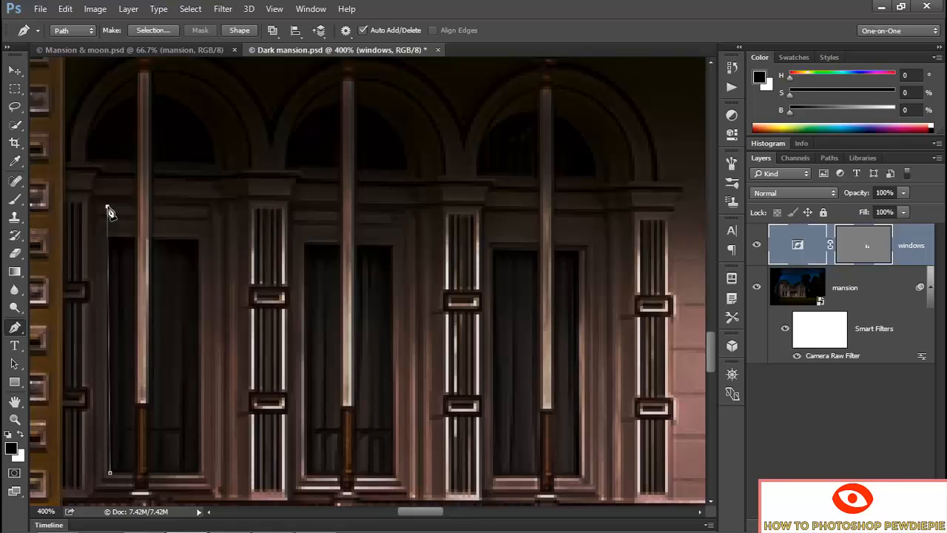
click(199, 209)
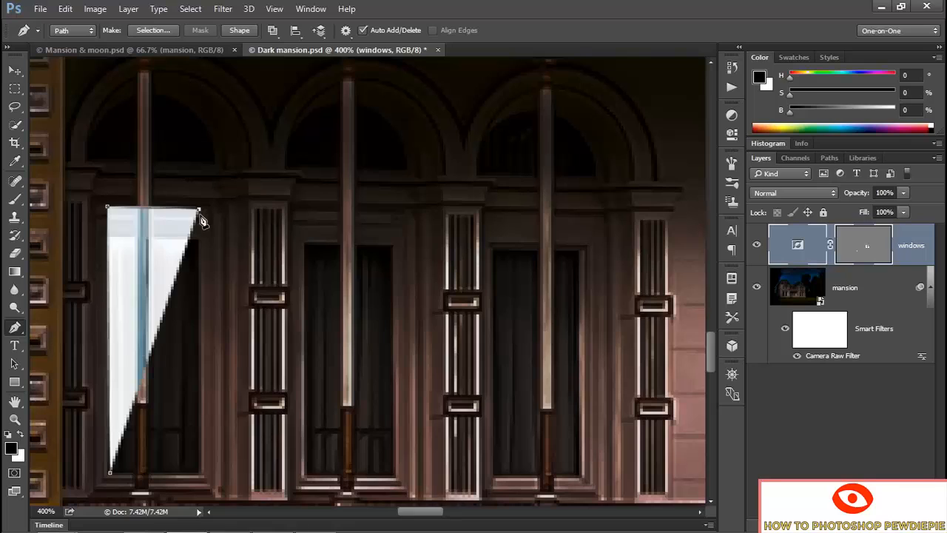
click(200, 473)
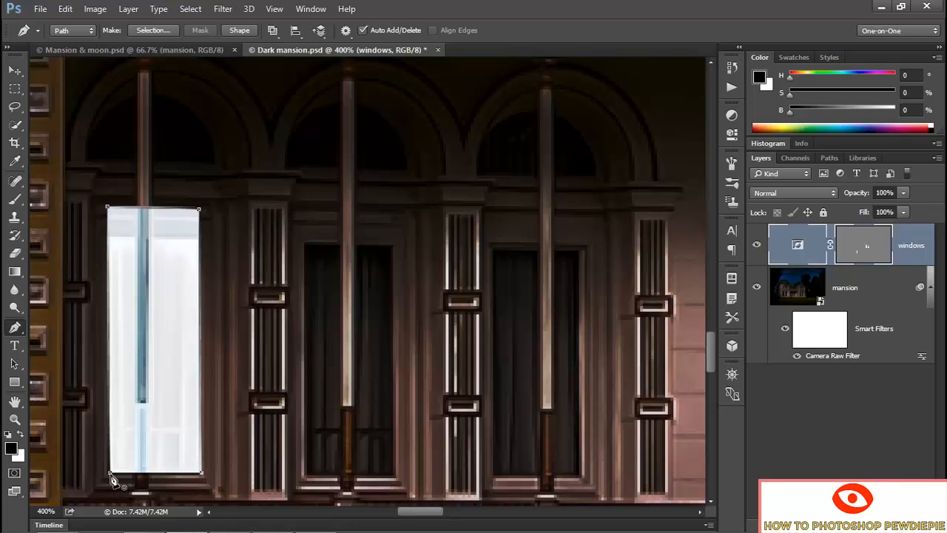
click(107, 208)
key(Right)
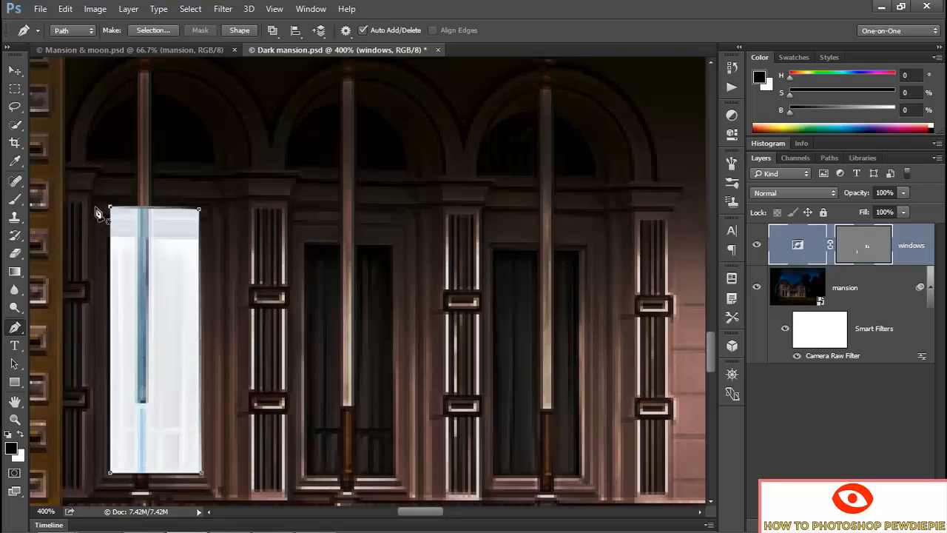
- Draw a closed four-point path around the middle porch door's glass, extending above it, and nudge the bottom-left anchor left
click(307, 214)
click(307, 475)
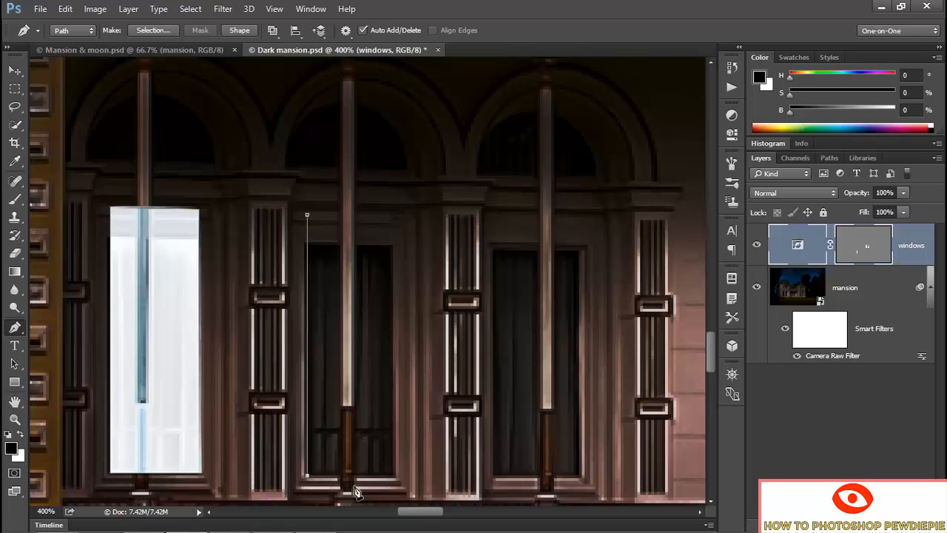
click(395, 475)
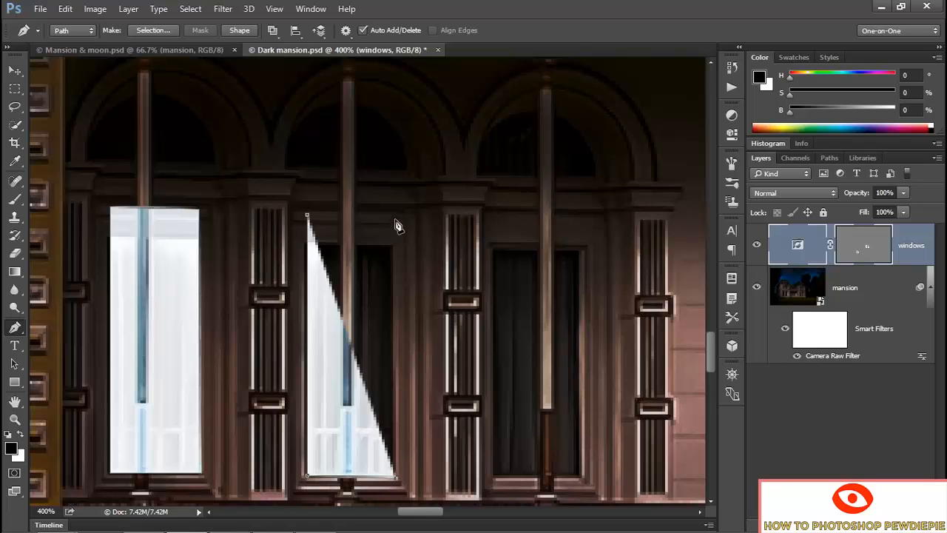
click(395, 215)
click(307, 217)
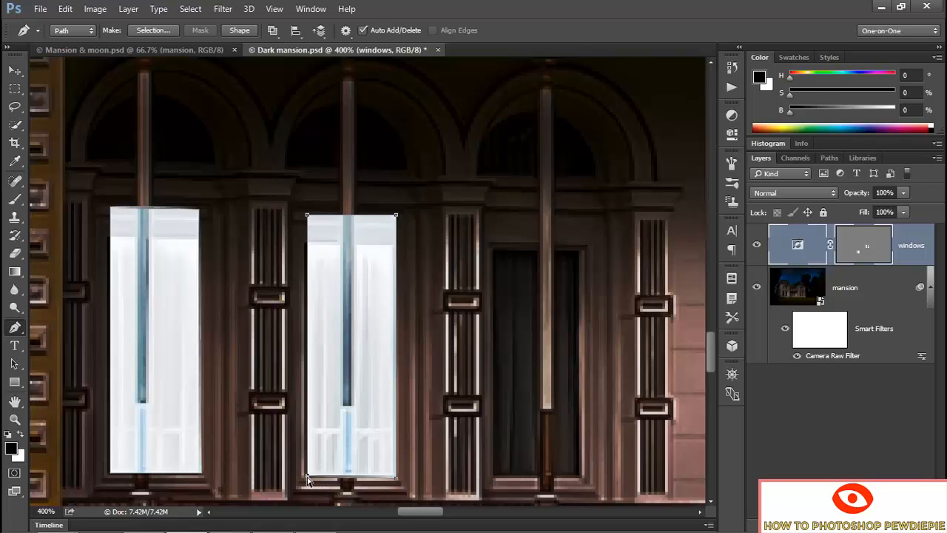
key(Left)
key(Left)
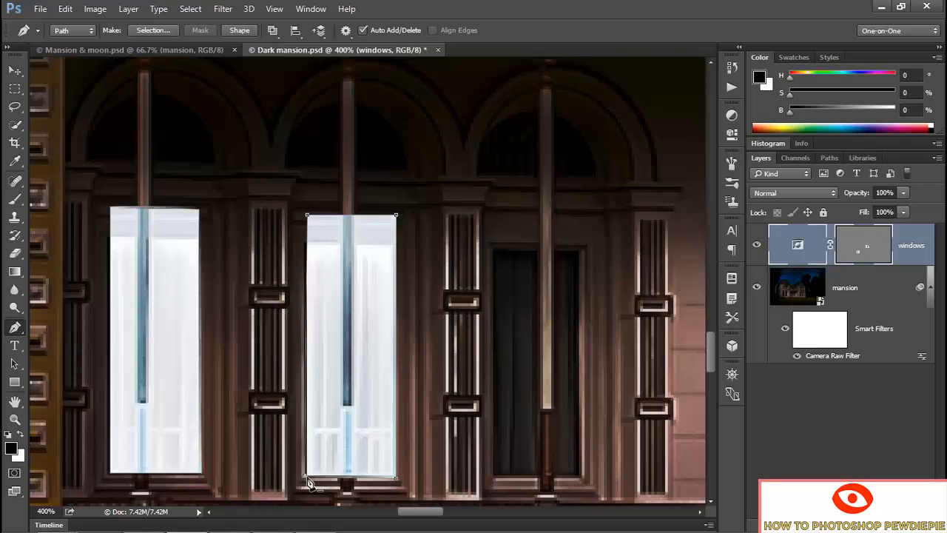
- Draw a closed four-point path around the rightmost porch door's glass, extending slightly above it
click(492, 475)
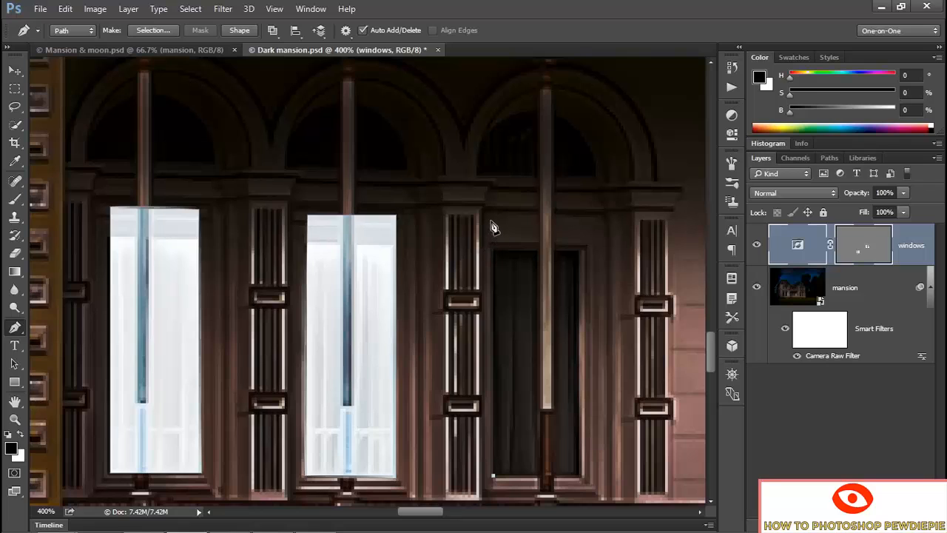
click(493, 220)
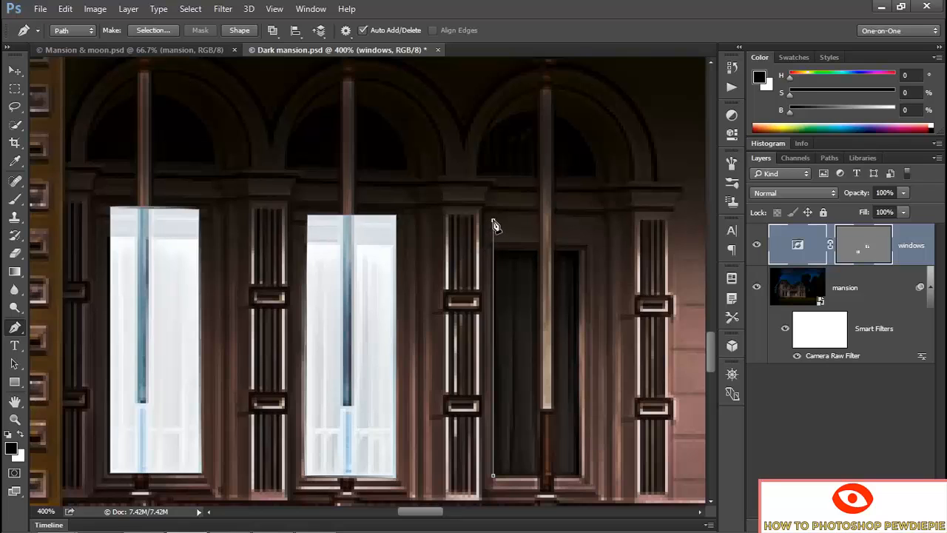
click(579, 222)
click(581, 476)
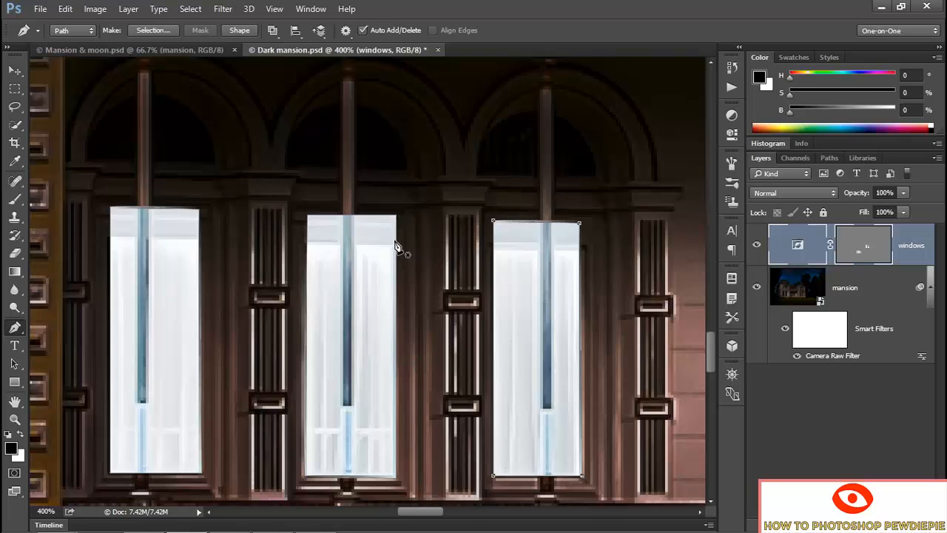
- Draw a circular Ellipse tool path in Path mode over each of the three arched windows above the porch doors
drag(104, 152, 137, 170)
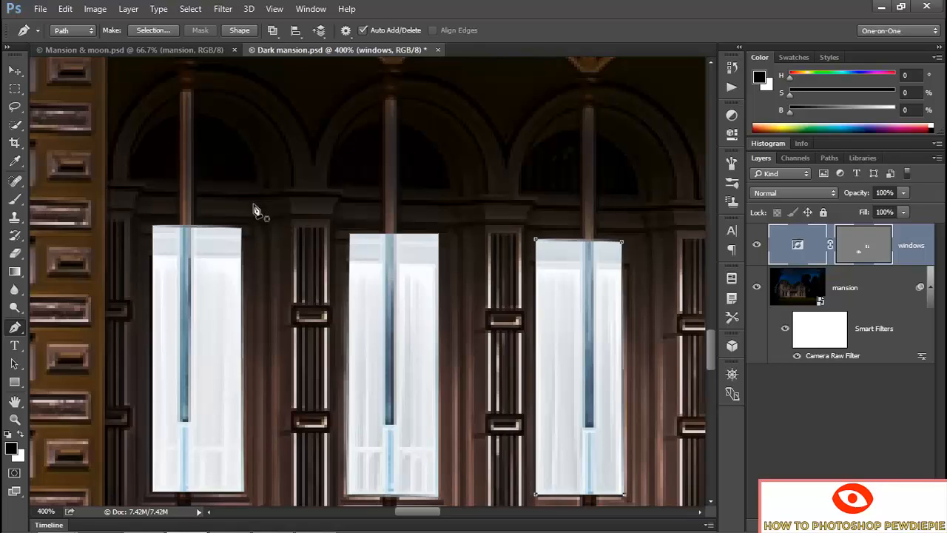
click(15, 382)
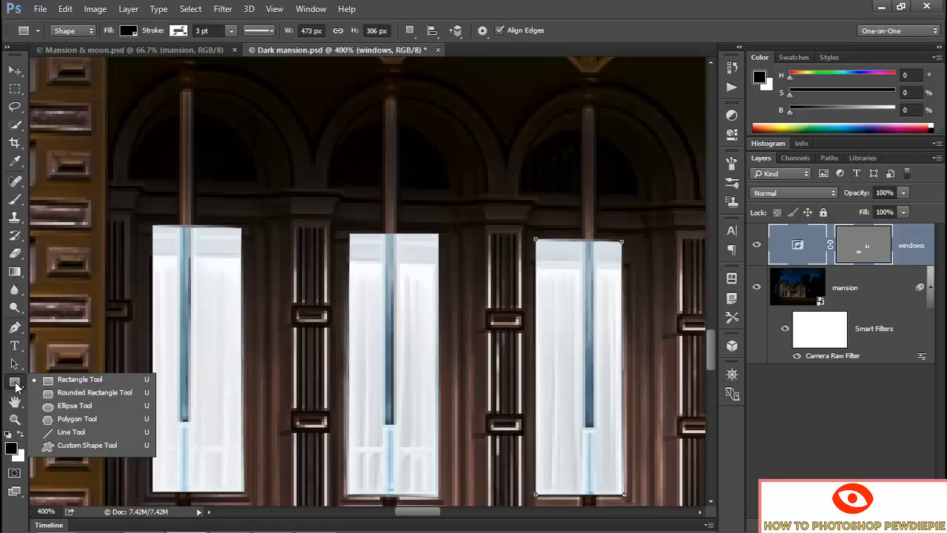
click(107, 405)
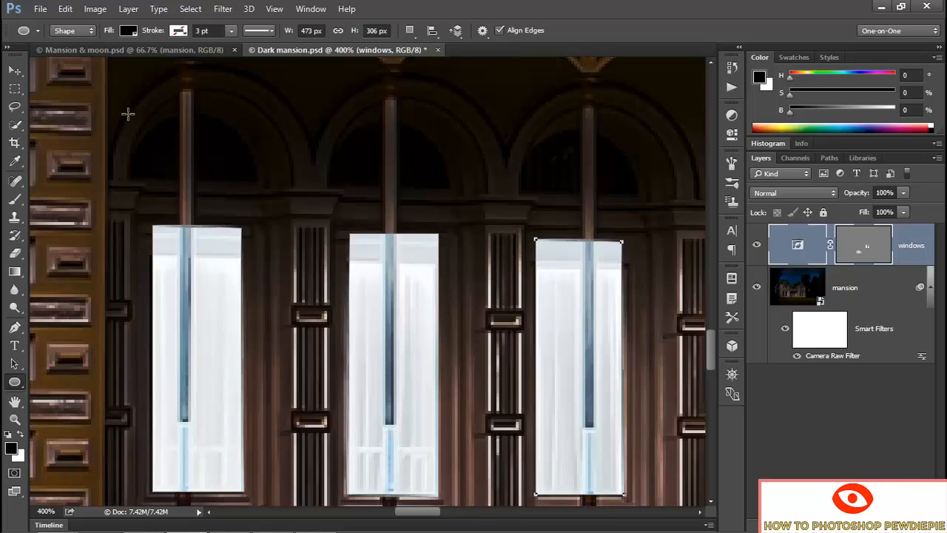
click(74, 32)
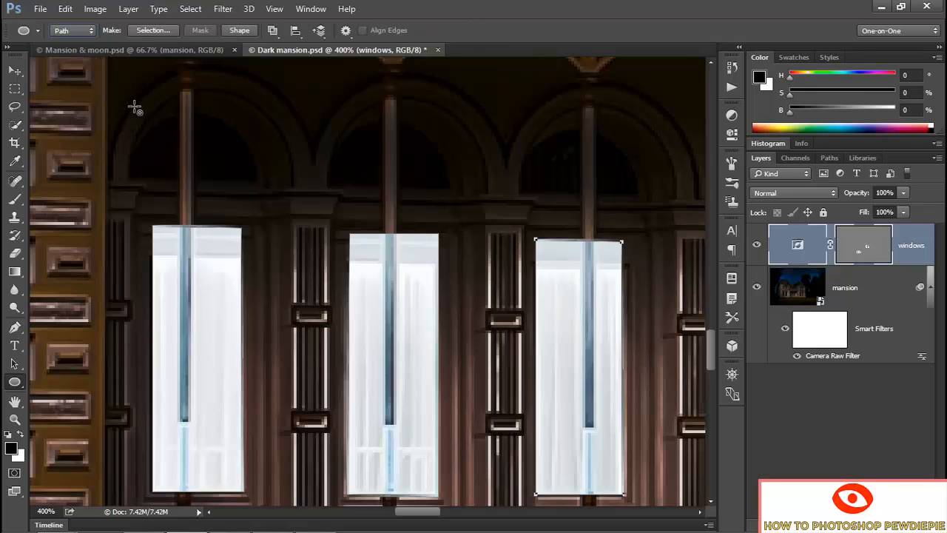
drag(135, 107, 256, 239)
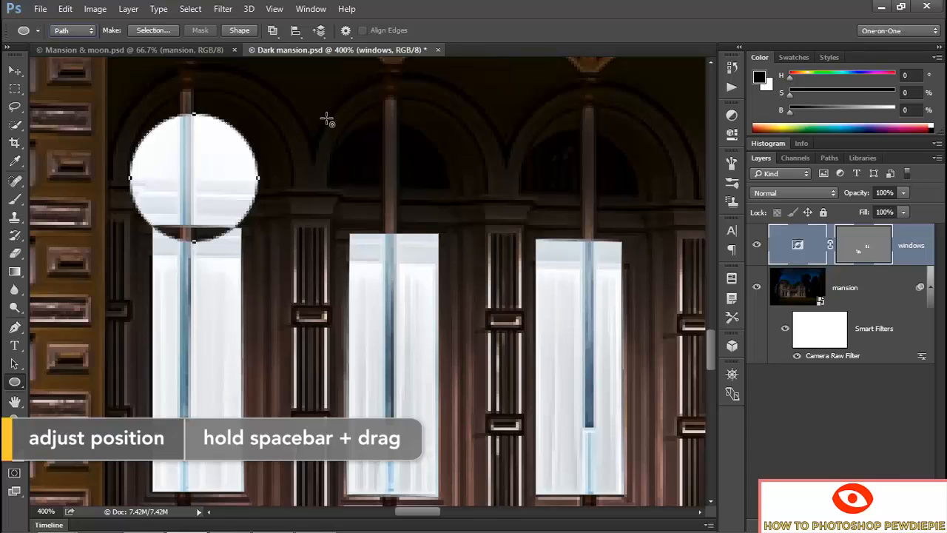
drag(326, 120, 450, 245)
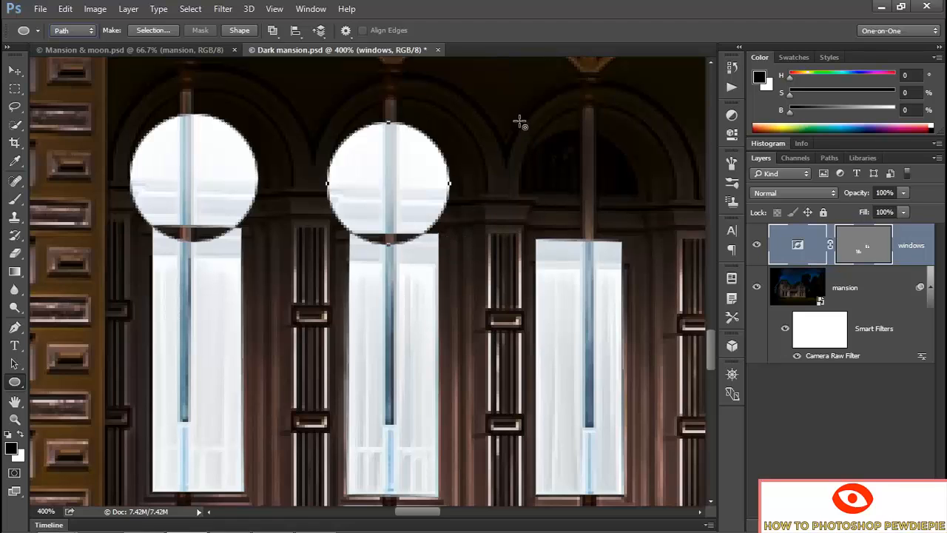
drag(518, 122, 637, 243)
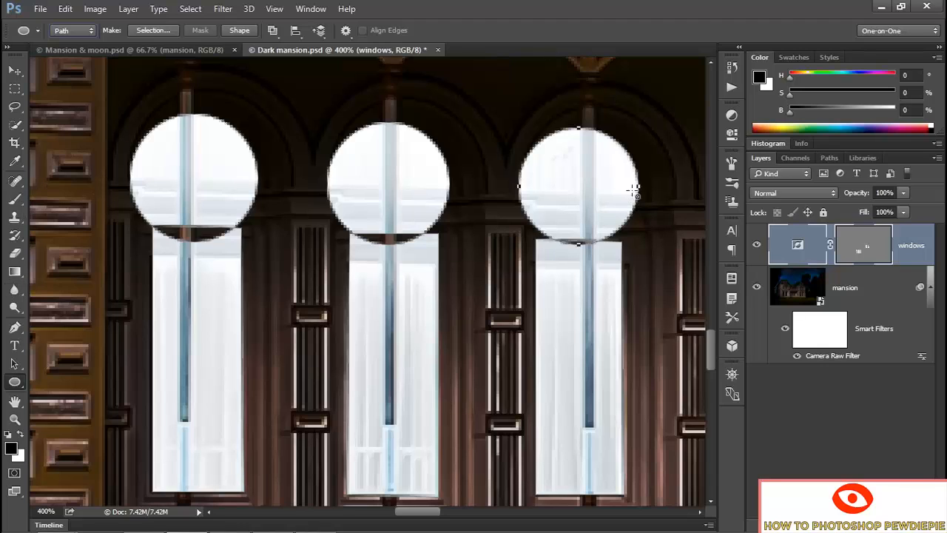
- Draw a closed four-point Pen path across all three porch doors, covering the frame between the arched windows and the door glass
click(16, 328)
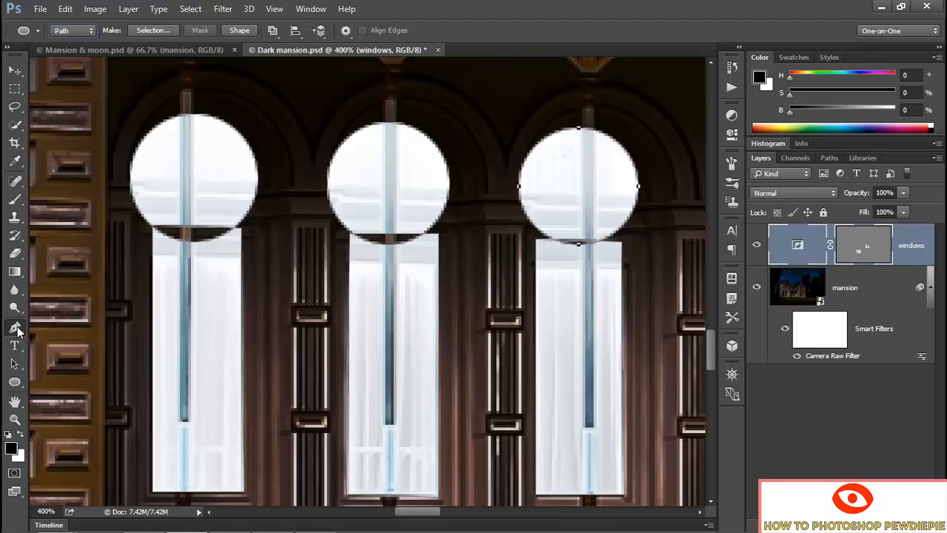
click(113, 180)
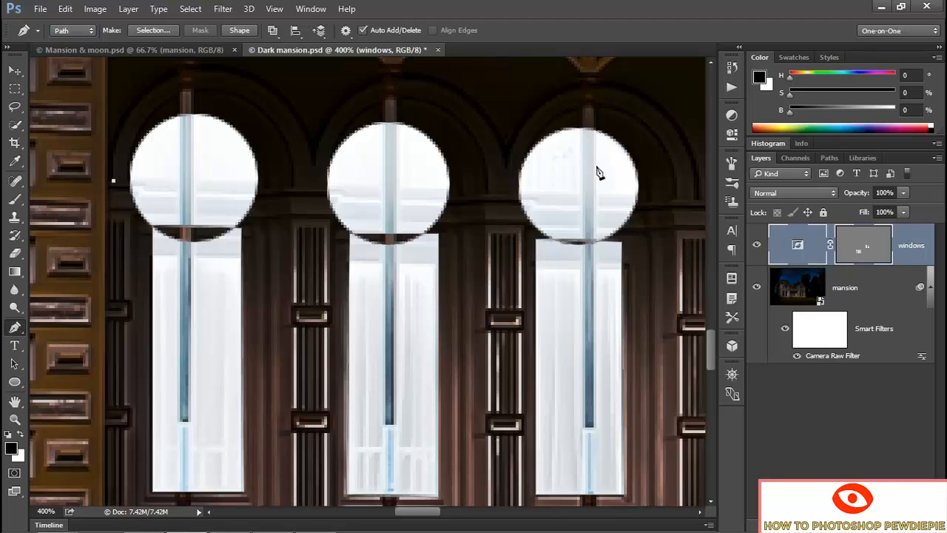
click(652, 195)
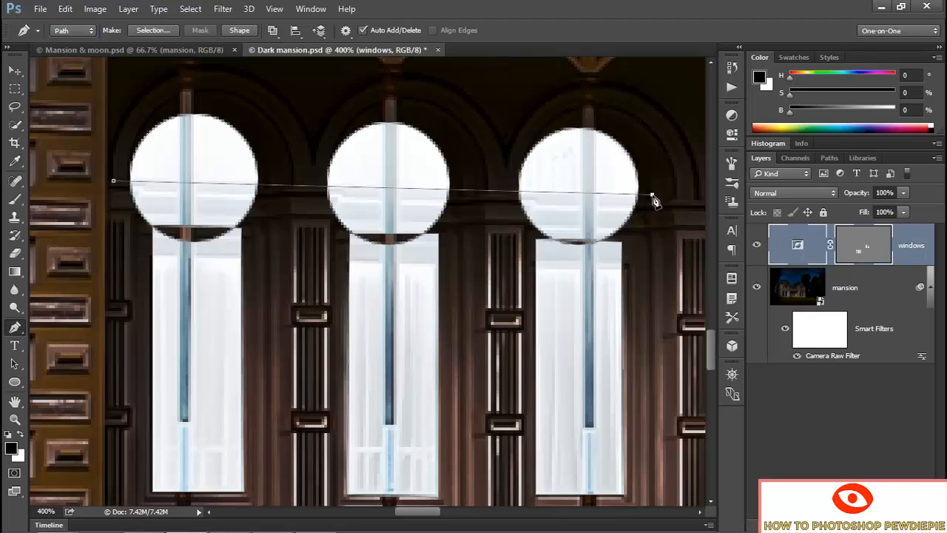
click(633, 270)
click(130, 262)
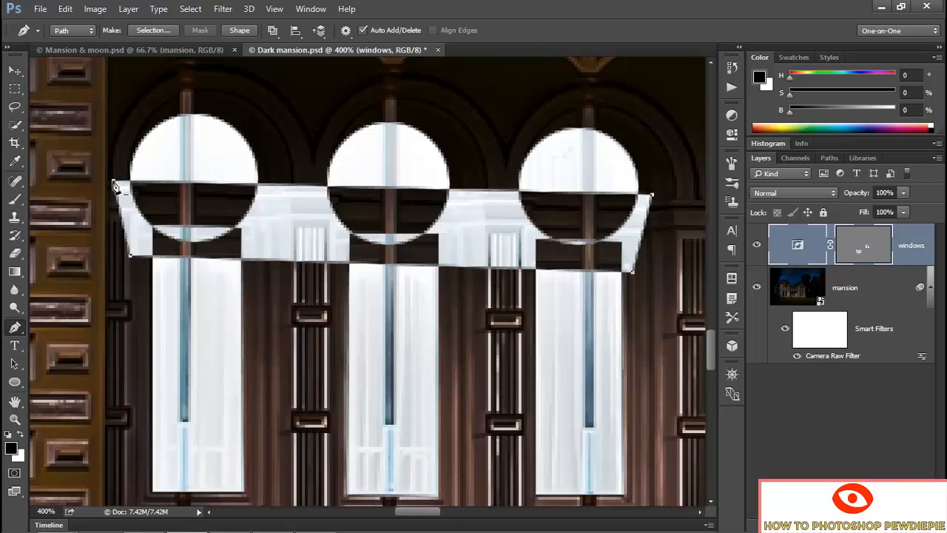
click(115, 184)
- Subtract the four-point frame path from the circles and door outlines using Subtract Front Shape
key(a)
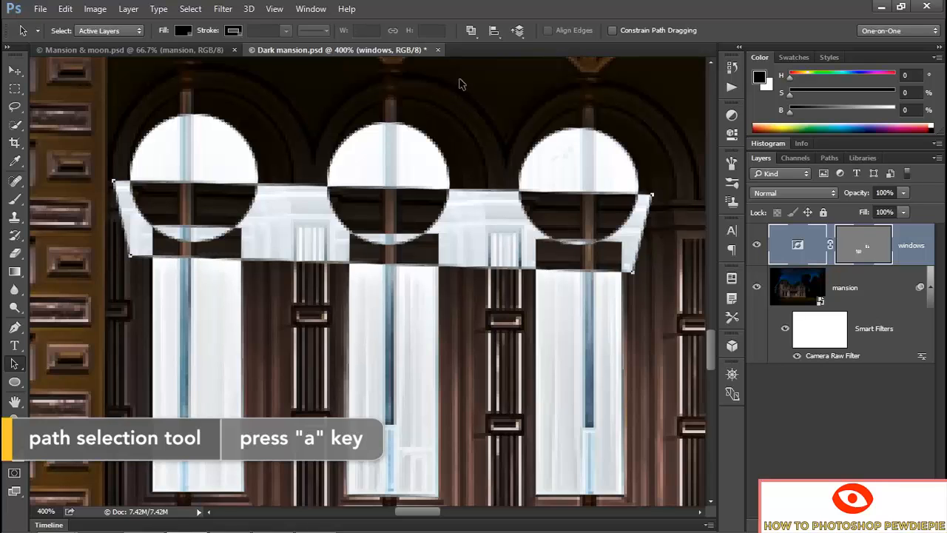
click(471, 34)
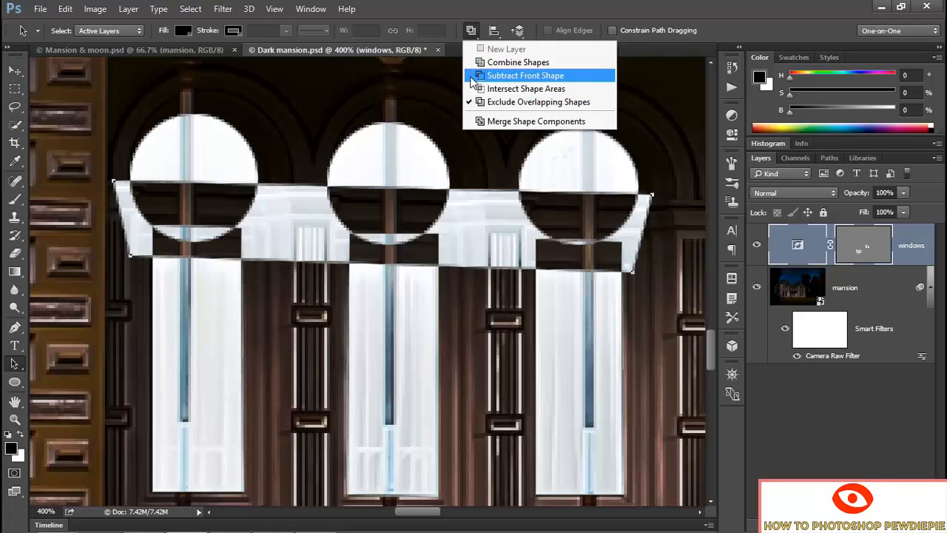
click(472, 78)
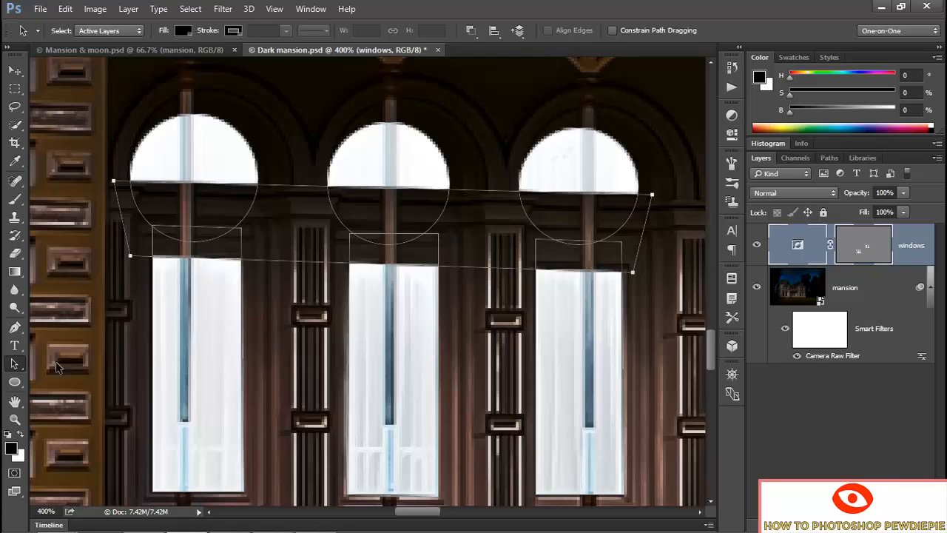
- Draw a narrow Rectangle tool path over the vertical center bar of each of the three porch doors, from above the arches to the door bottoms
click(15, 381)
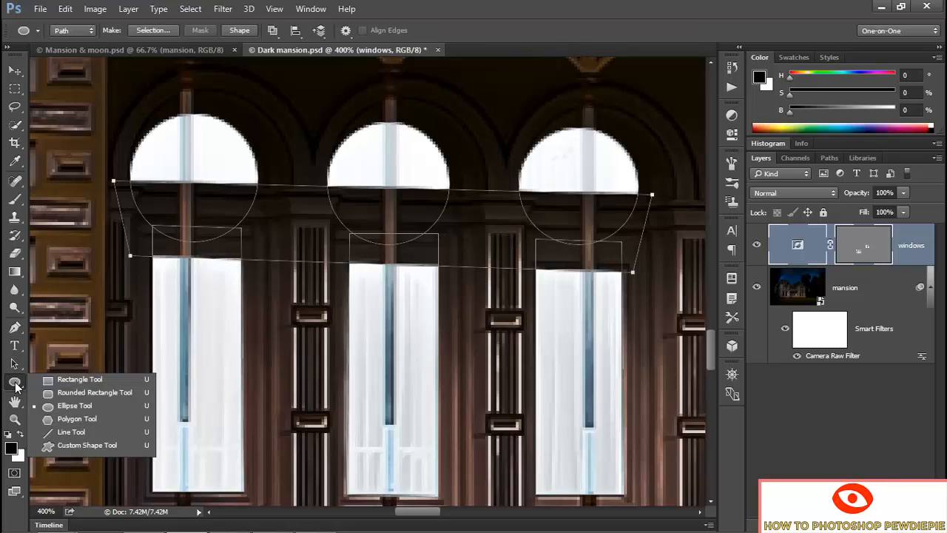
click(126, 381)
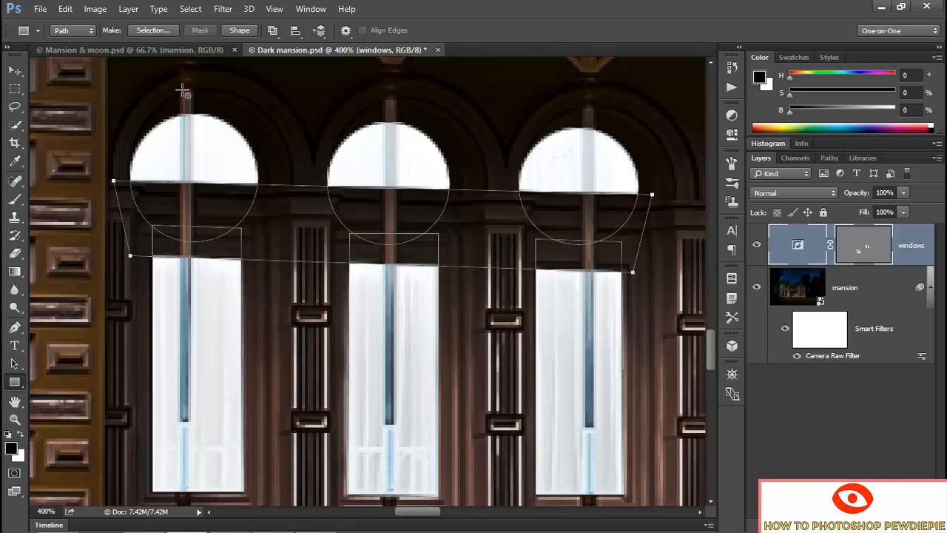
drag(181, 89, 189, 493)
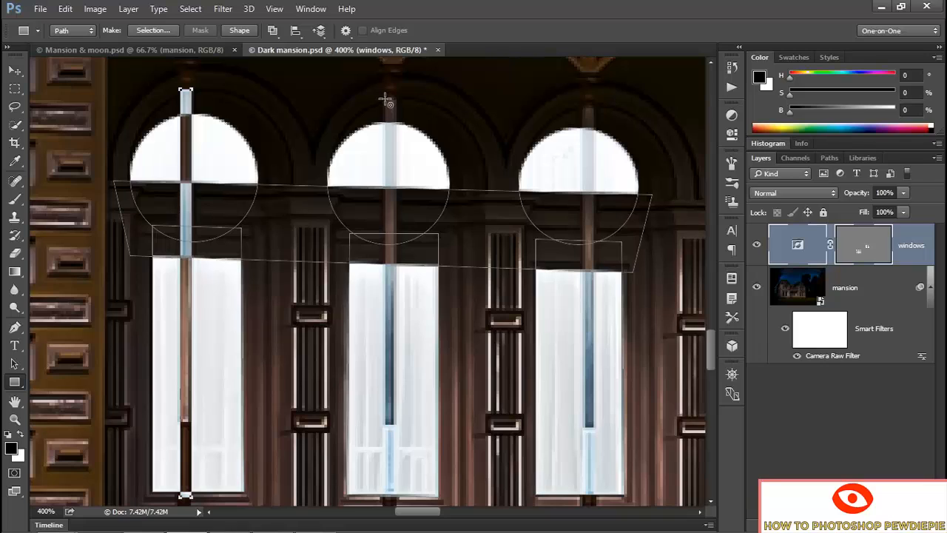
drag(383, 96, 397, 503)
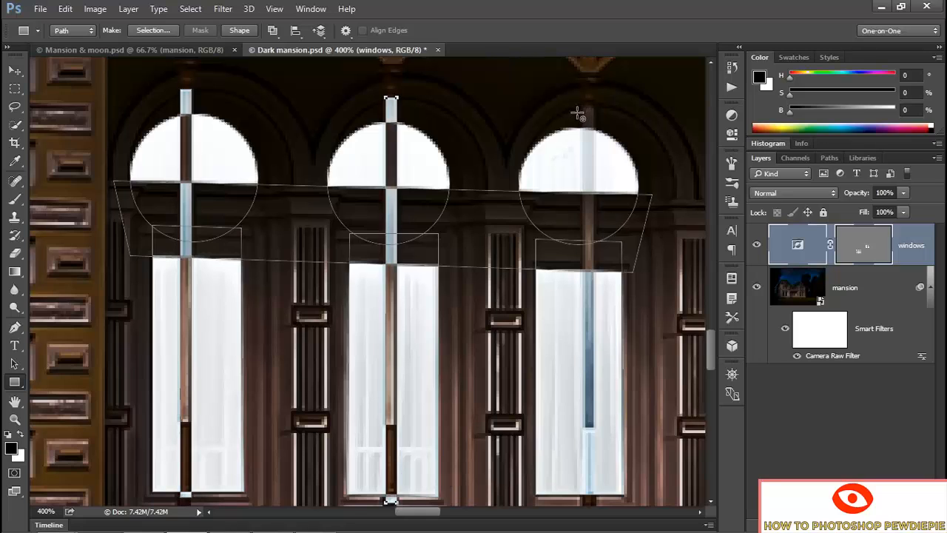
drag(582, 103, 596, 502)
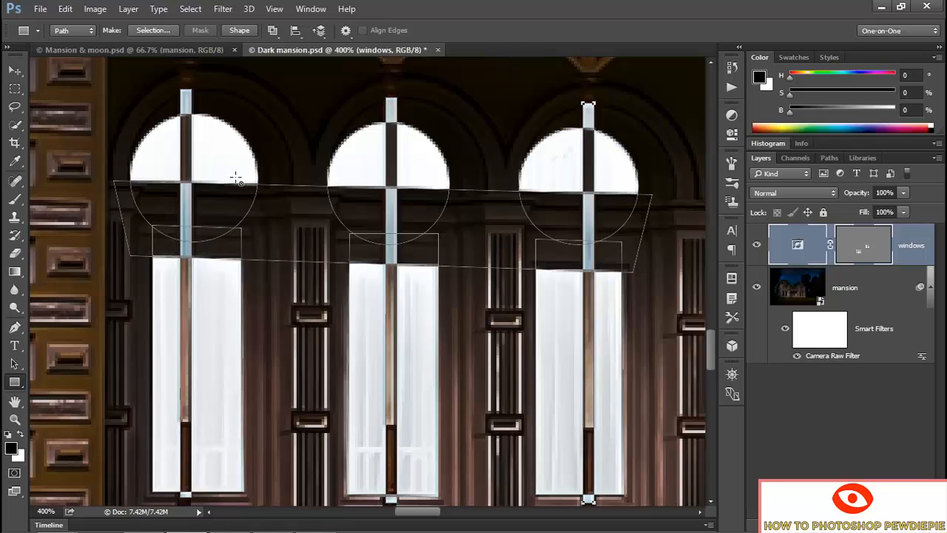
- Select all three narrow bar rectangles and set them to Subtract Front Shape
key(a)
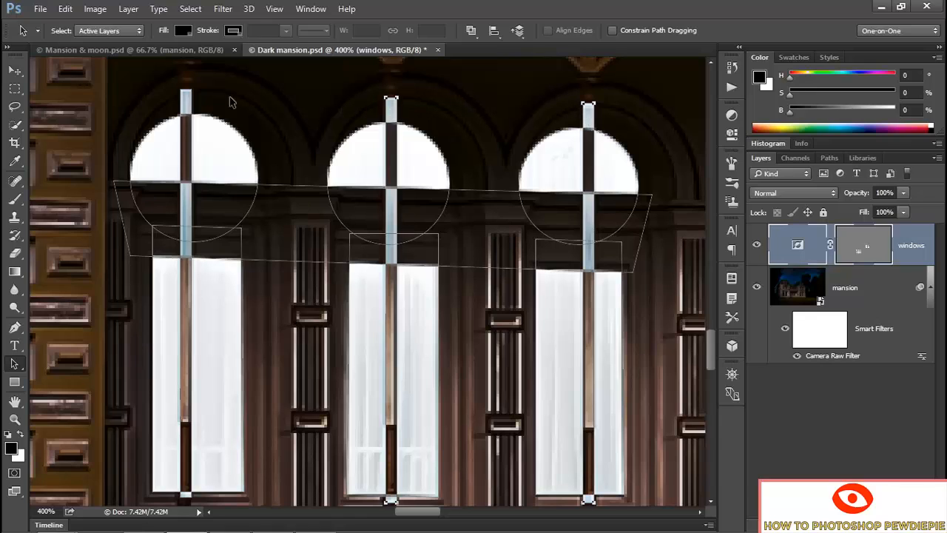
shift+click(185, 99)
click(474, 31)
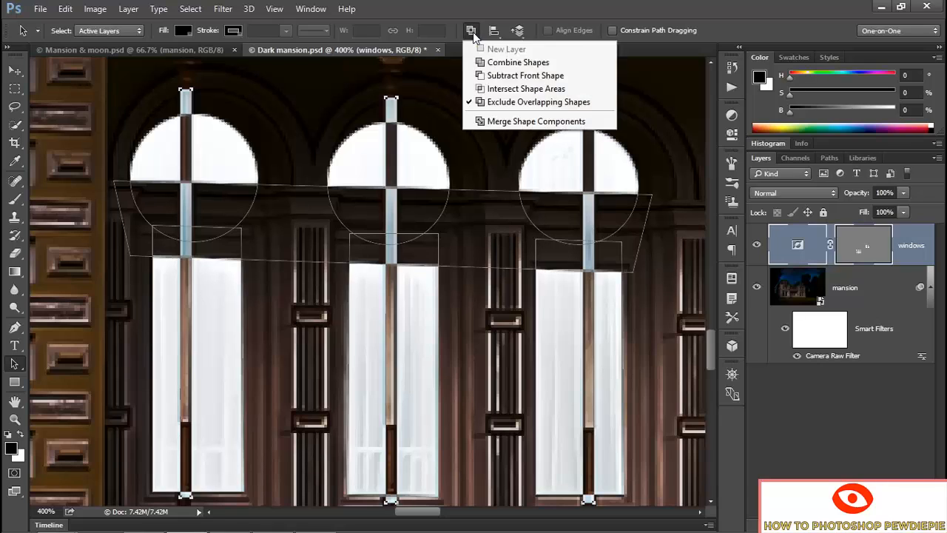
click(473, 76)
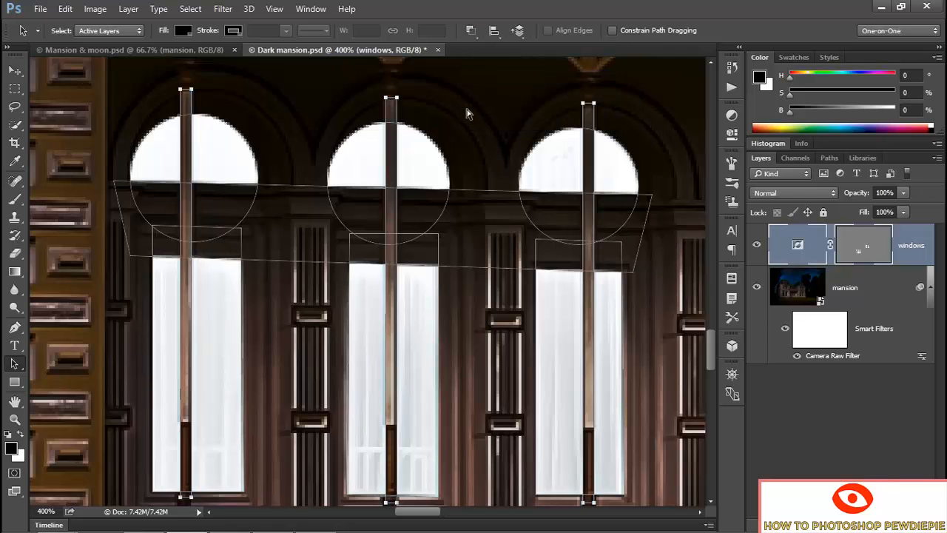
- Make the mansion layer active and delete the leftover Work Path
key(ctrl+0)
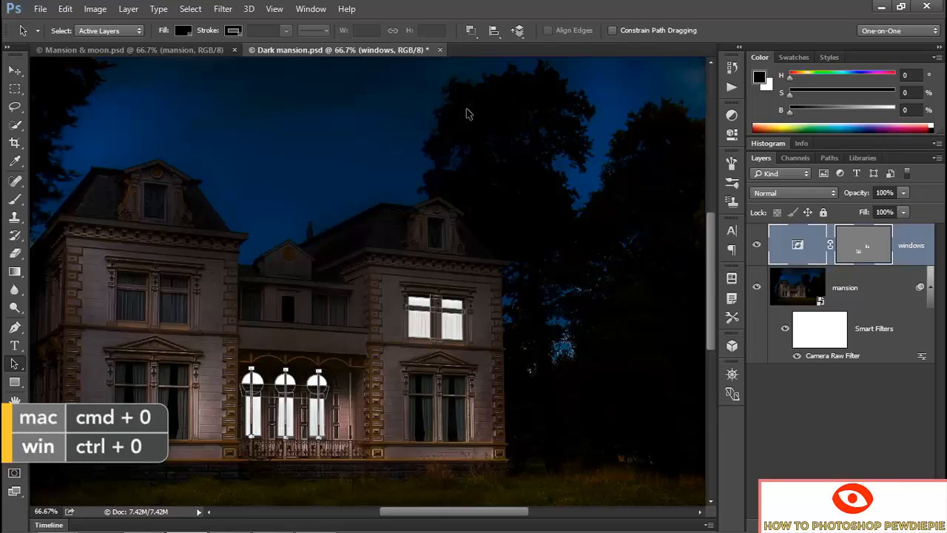
drag(150, 338, 227, 317)
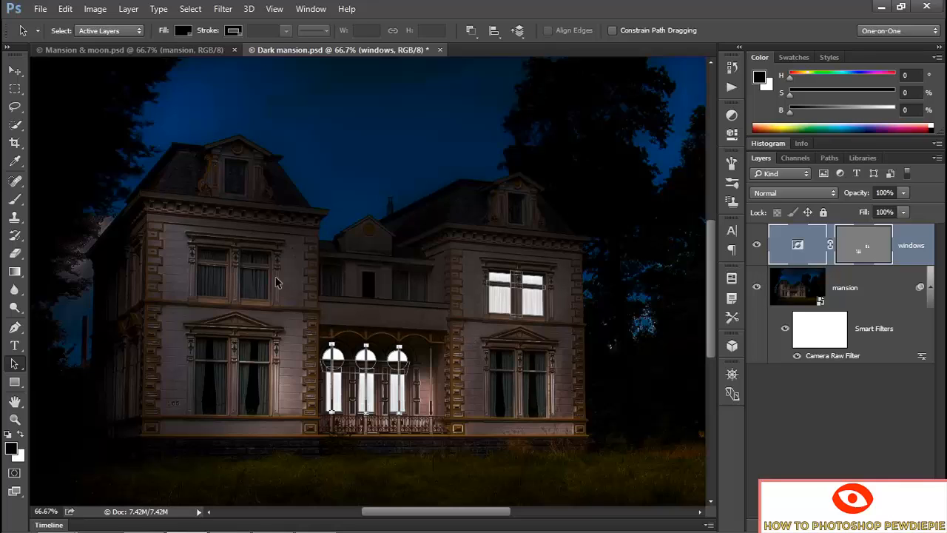
click(802, 291)
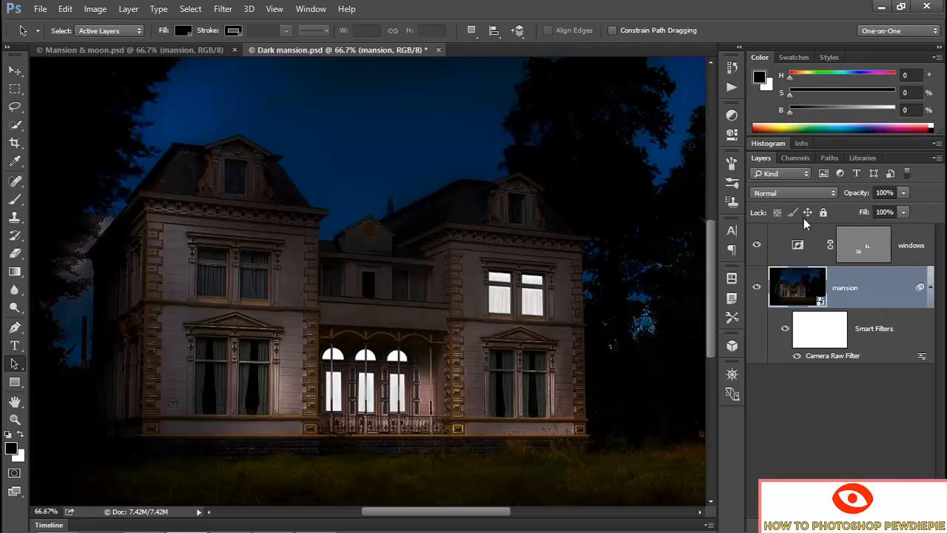
click(828, 159)
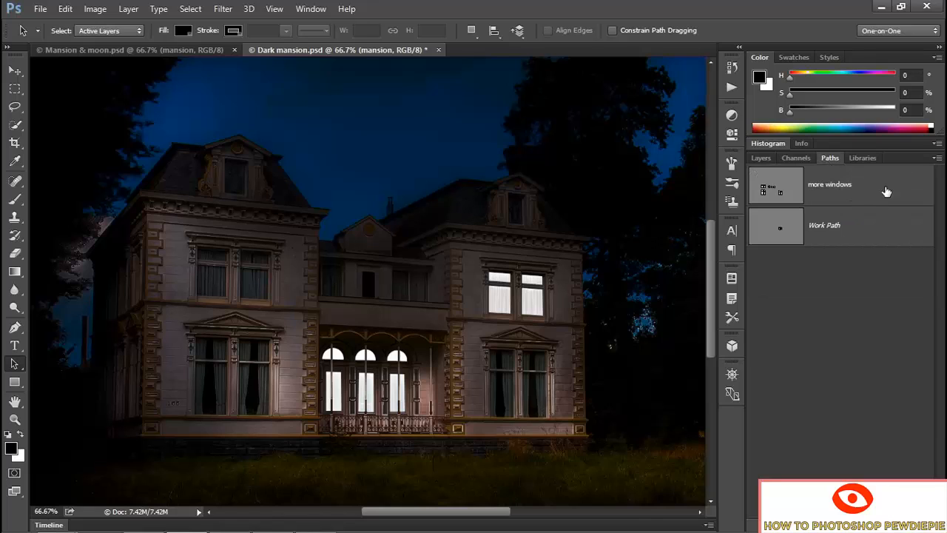
click(864, 226)
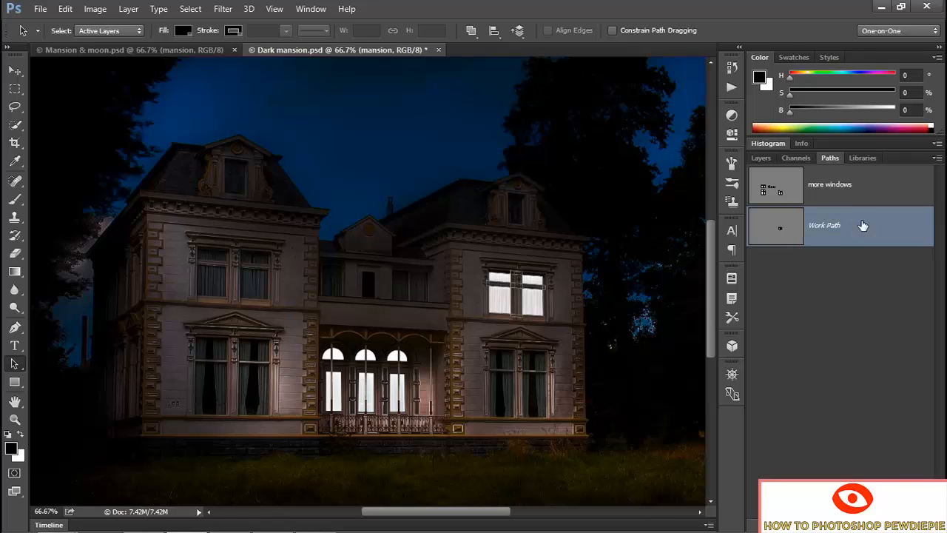
drag(864, 225, 925, 522)
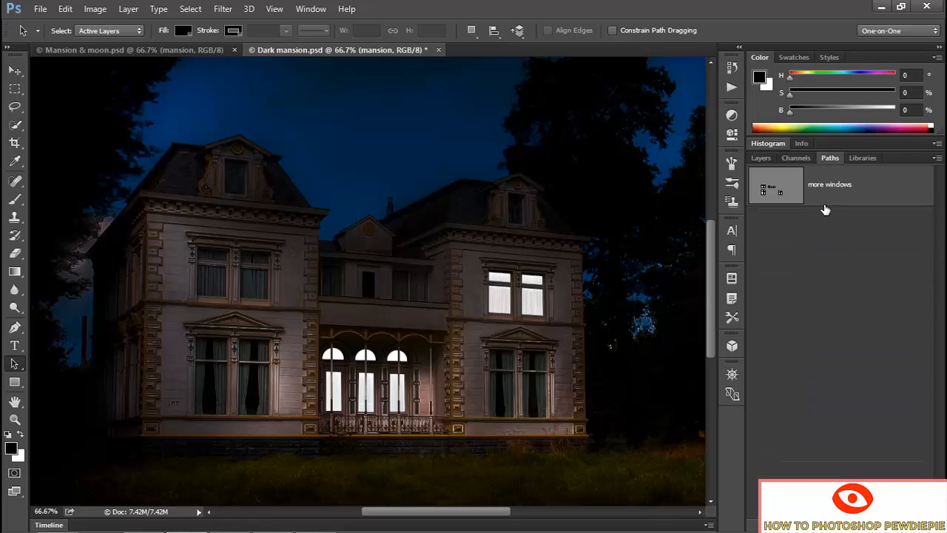
- Copy all the window outlines of the saved "more windows" path into the vector mask of the windows layer, then deselect the mask
click(845, 197)
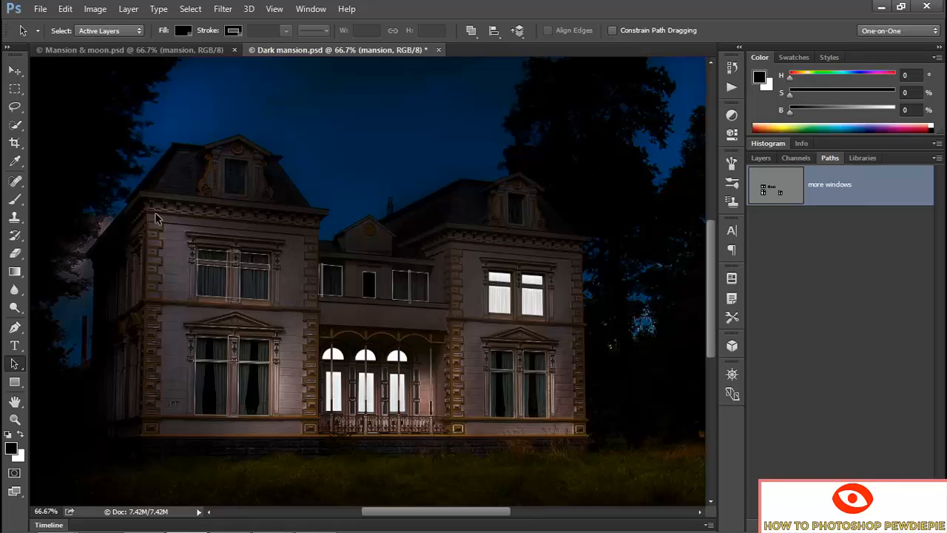
drag(155, 215, 582, 449)
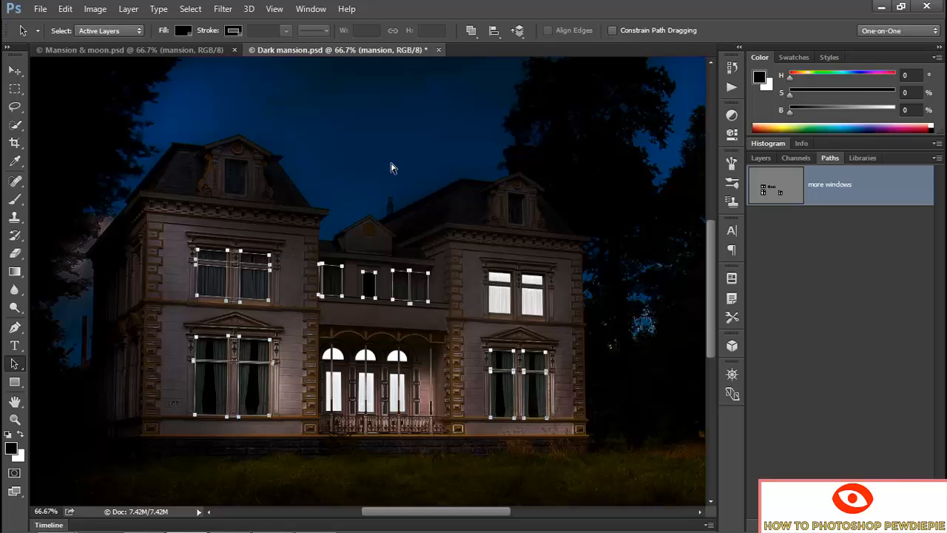
click(879, 252)
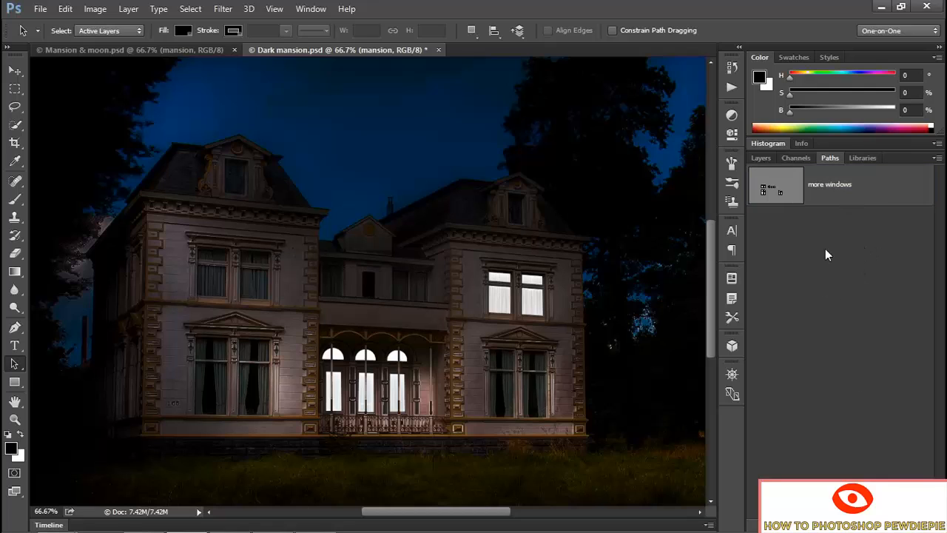
click(762, 158)
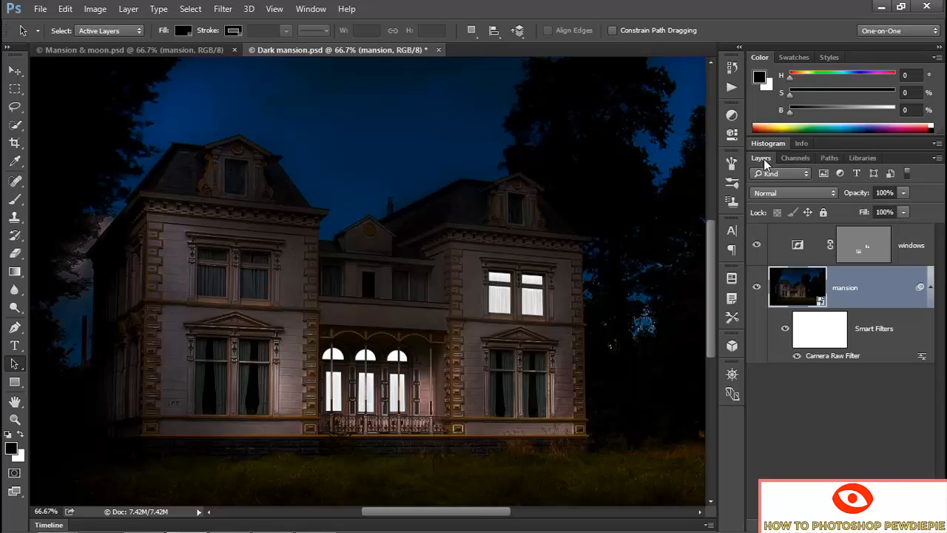
click(880, 249)
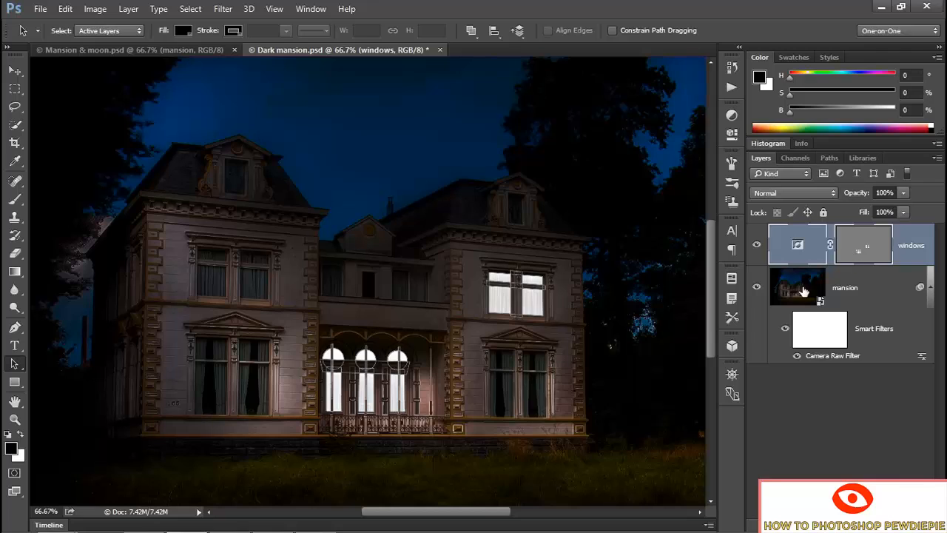
key(ctrl+v)
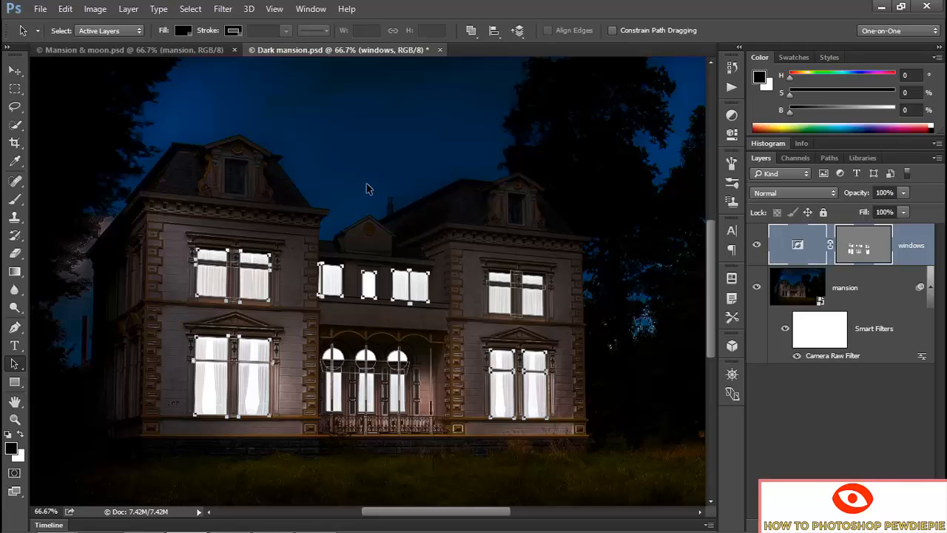
key(Return)
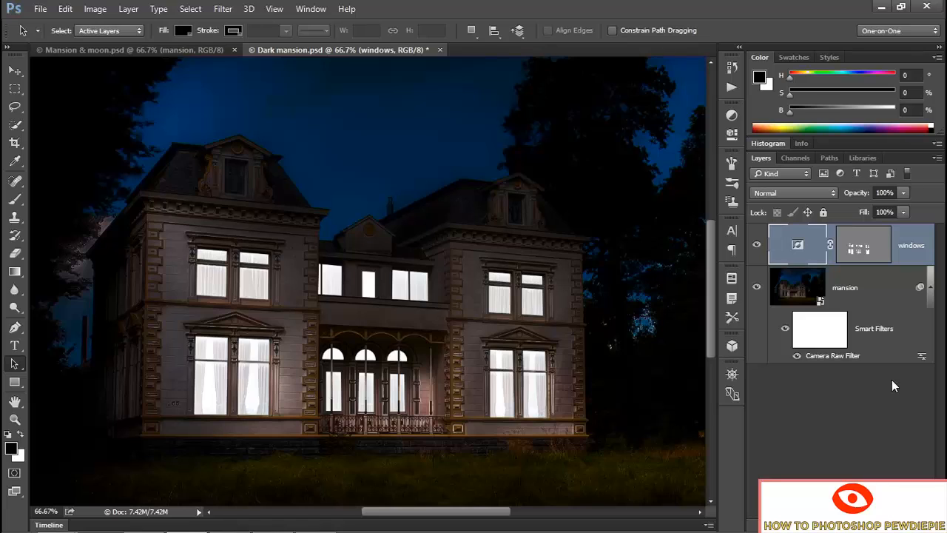
- Make the mansion layer active and compare the scene with the windows layer hidden and shown
click(786, 287)
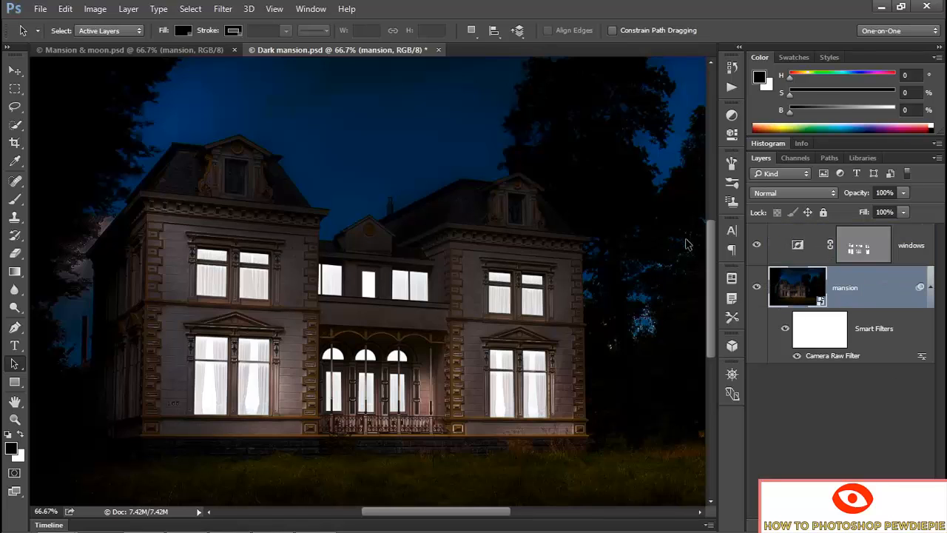
click(757, 245)
click(757, 245)
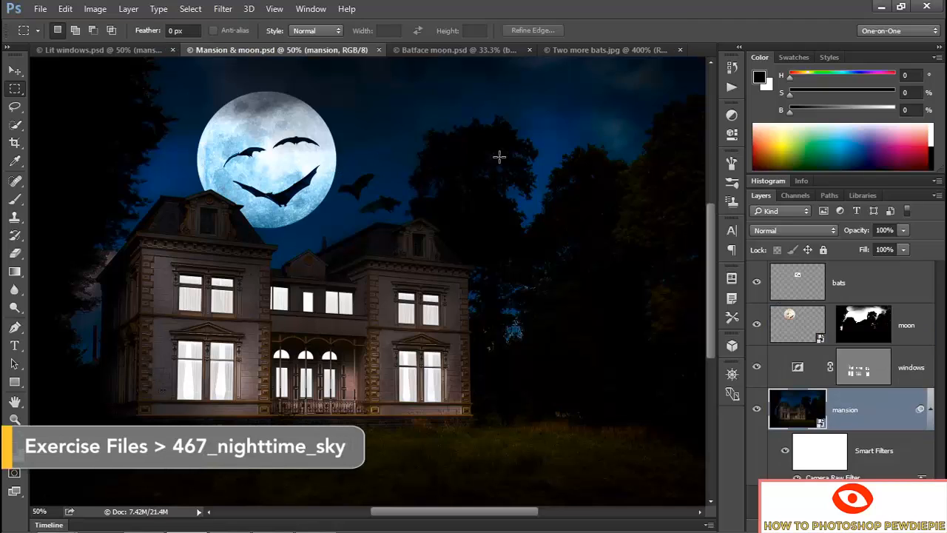
- In Batface moon.psd, load the moon layer's mask as a selection and copy the moon and bats with Copy Merged
key(ctrl+Tab)
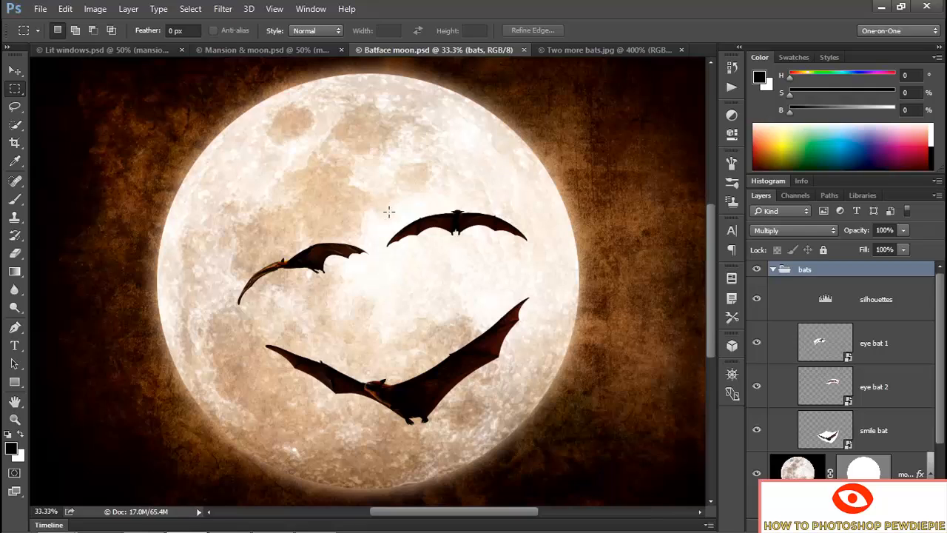
ctrl+click(865, 475)
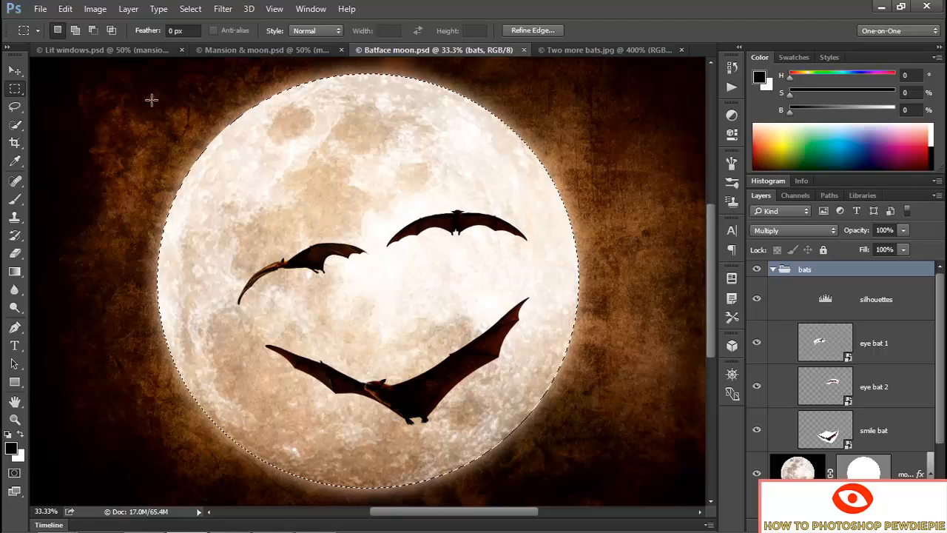
click(66, 11)
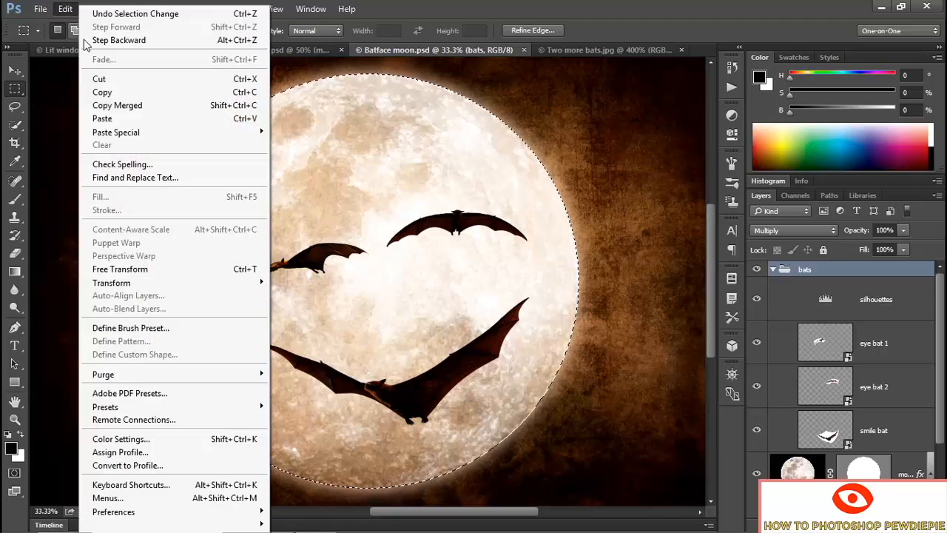
click(175, 106)
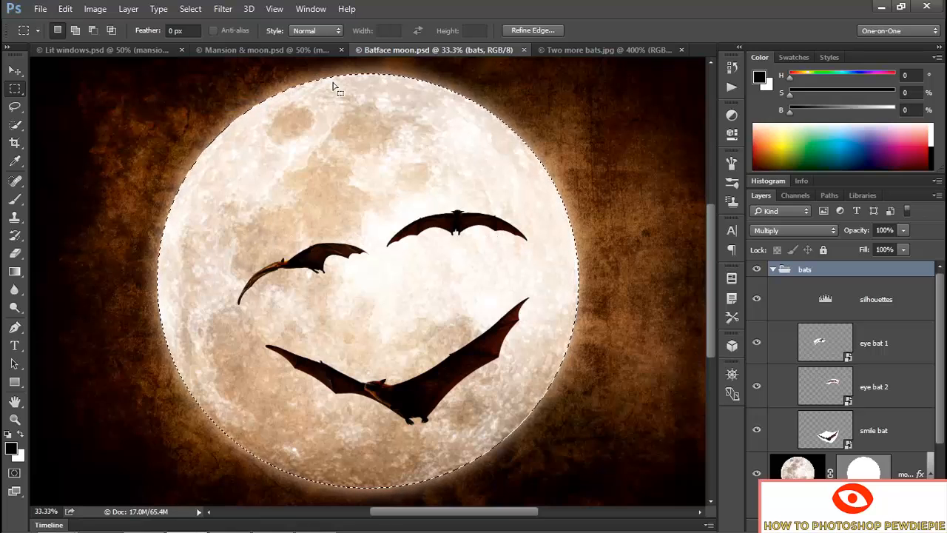
- Paste the copied moon with bats into Lit windows.psd directly above the windows layer
click(123, 52)
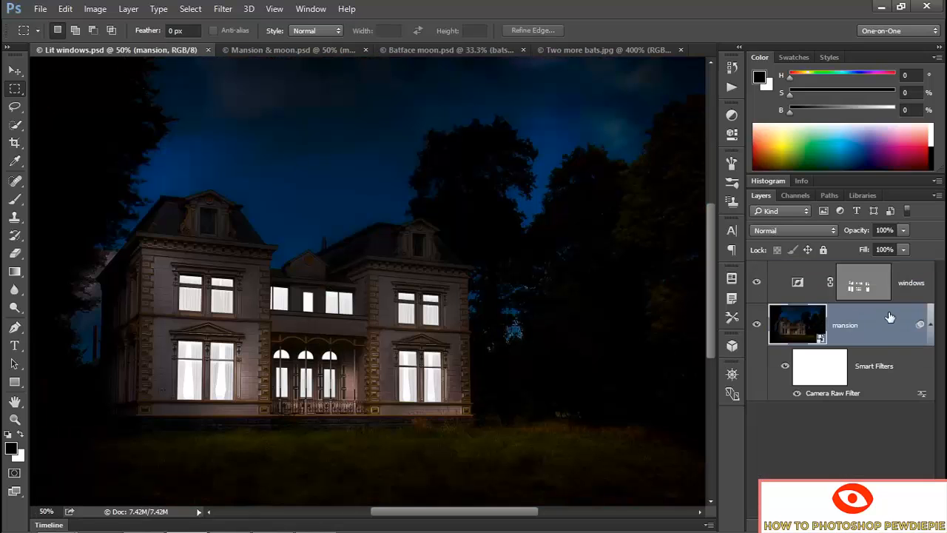
click(910, 295)
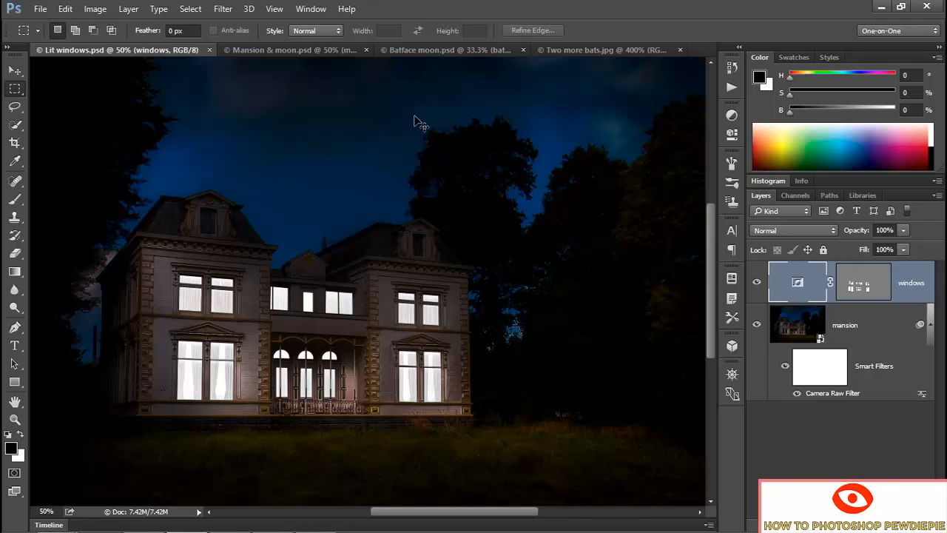
key(ctrl+v)
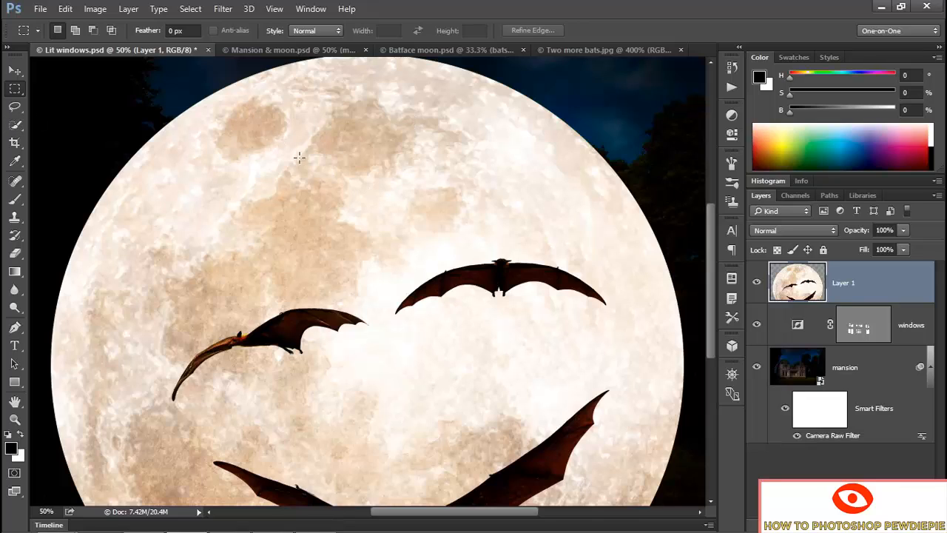
- Rename the pasted layer "moon" and convert it to a smart object
double_click(844, 283)
text(moon)
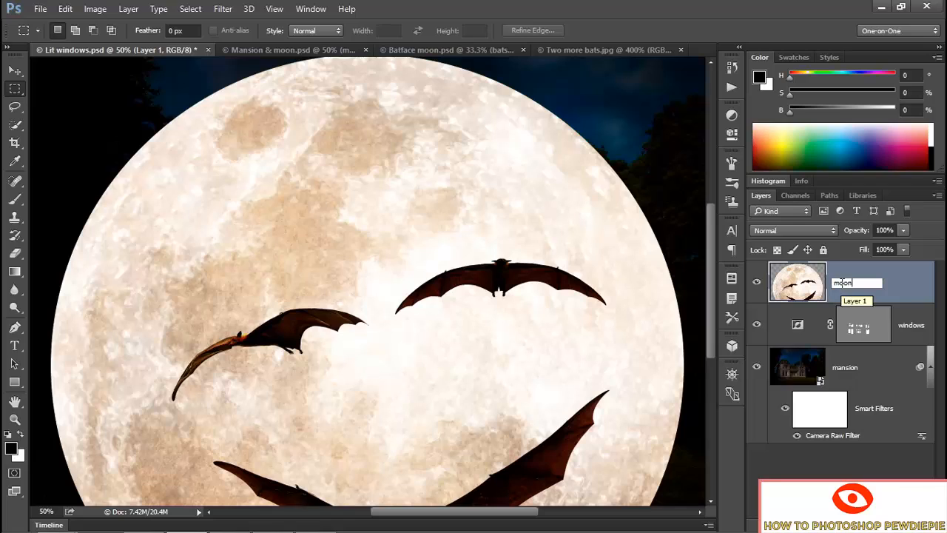
key(Return)
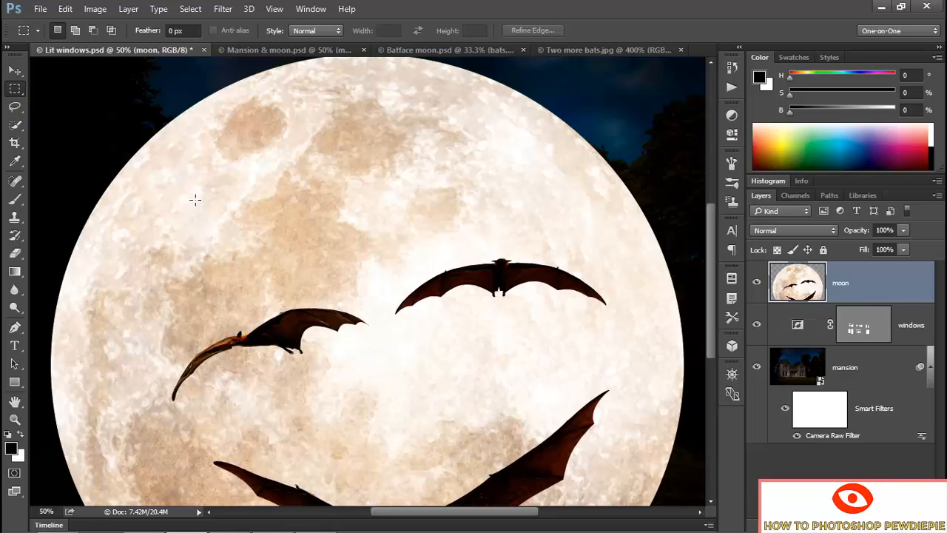
right_click(234, 196)
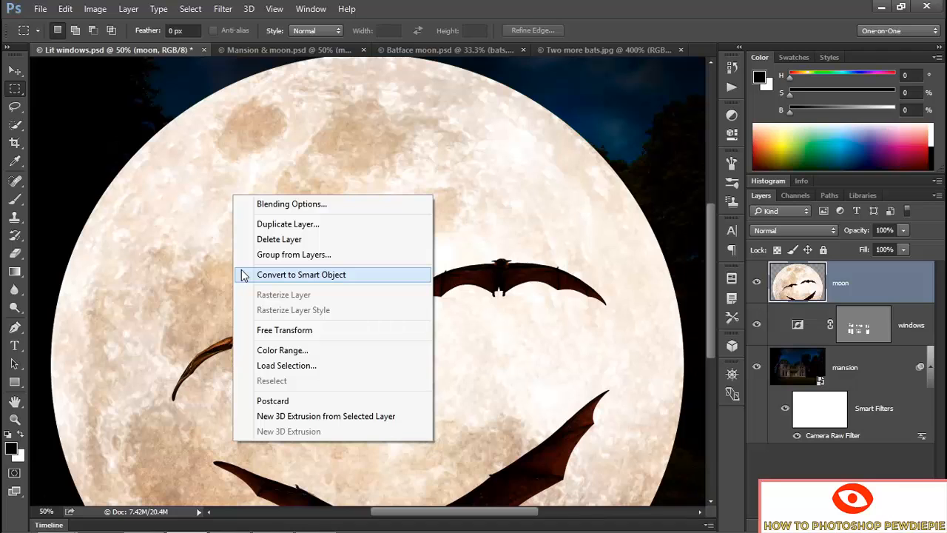
click(244, 275)
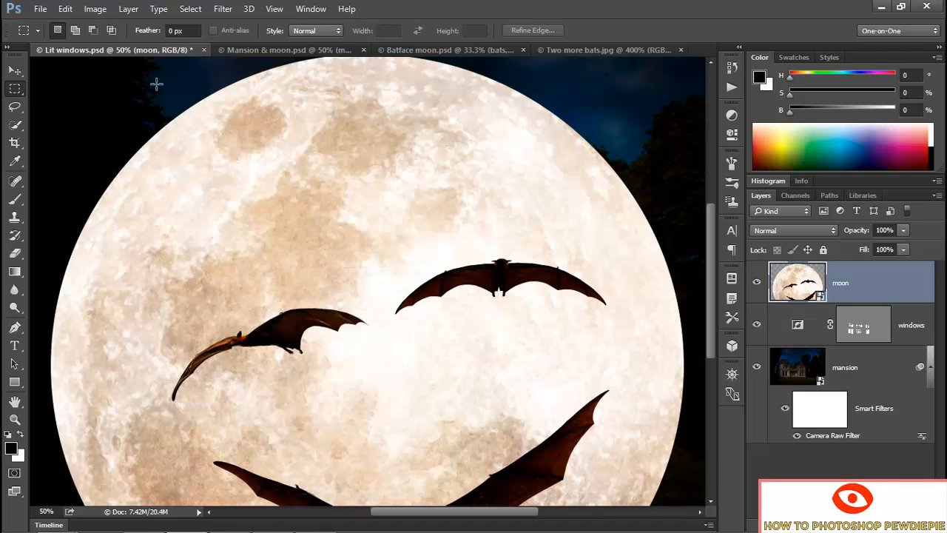
- Free-transform the moon layer, moving it into the sky over the mansion's roof and scaling it proportionally to 22%
click(65, 9)
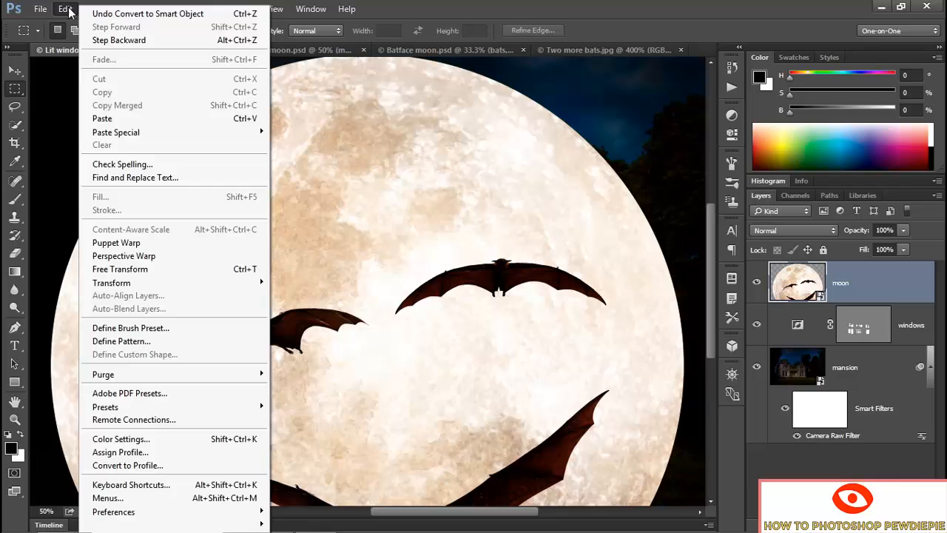
click(180, 269)
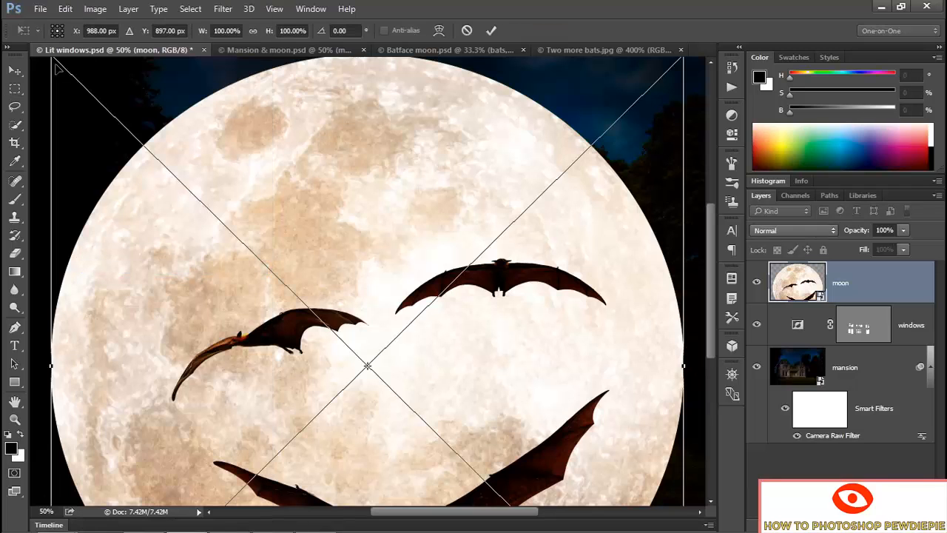
drag(55, 64, 278, 302)
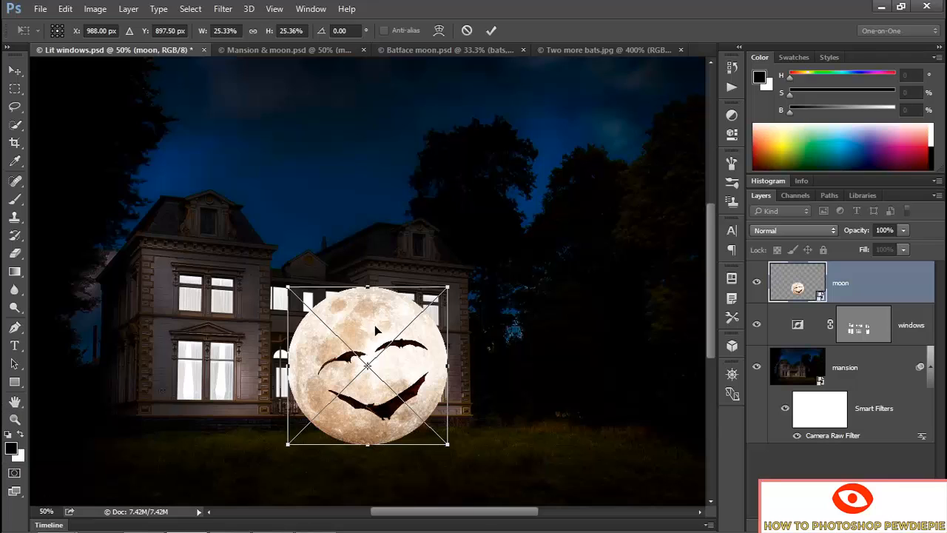
drag(348, 314, 270, 119)
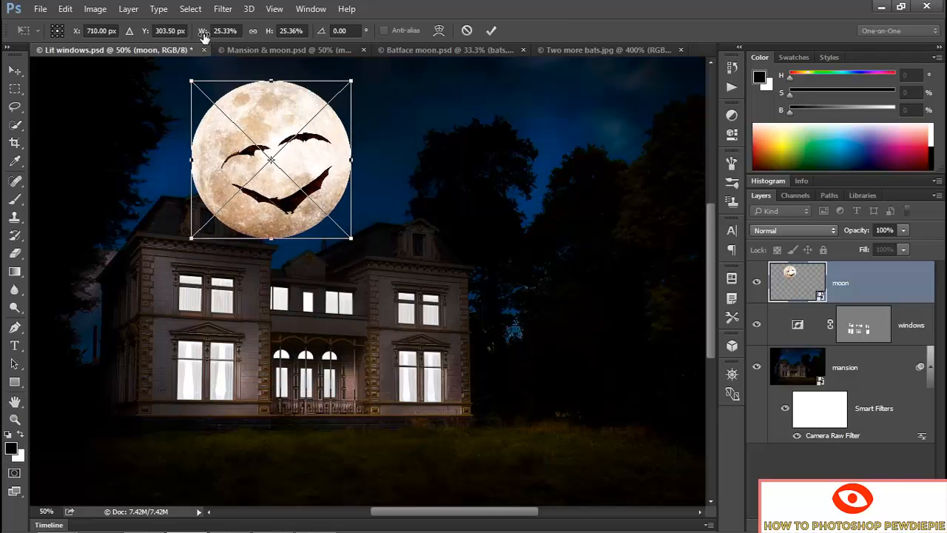
click(253, 30)
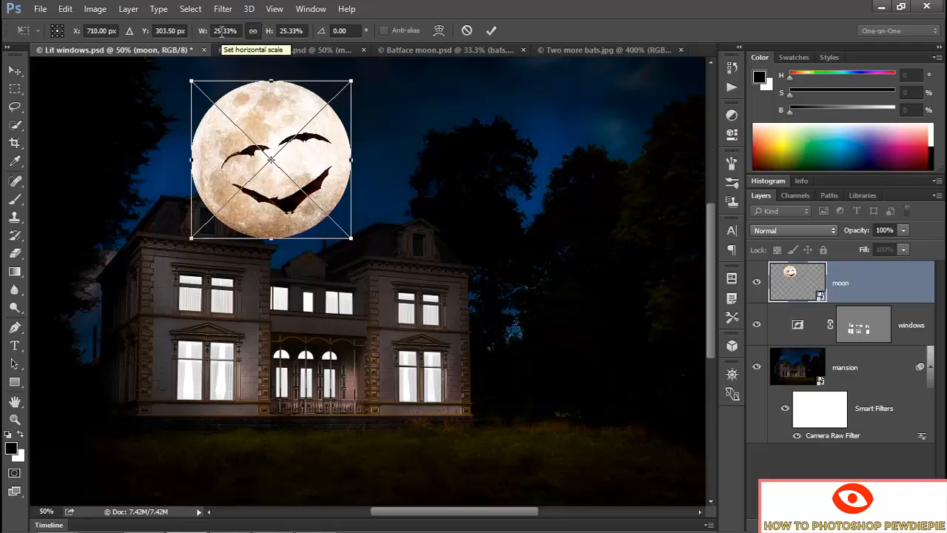
drag(218, 30, 244, 30)
text(22)
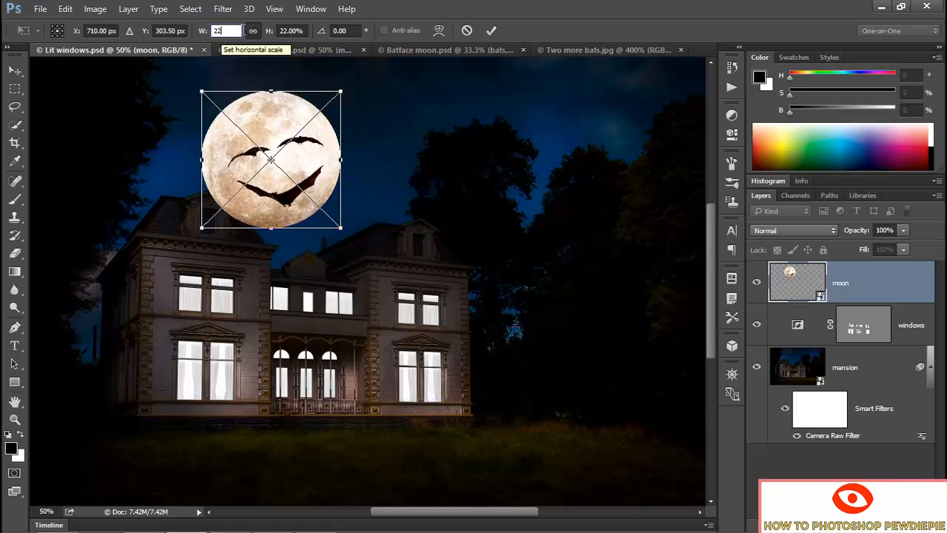
- Position the moon at X 698 px and Y 304 px, and apply the transformation
click(74, 35)
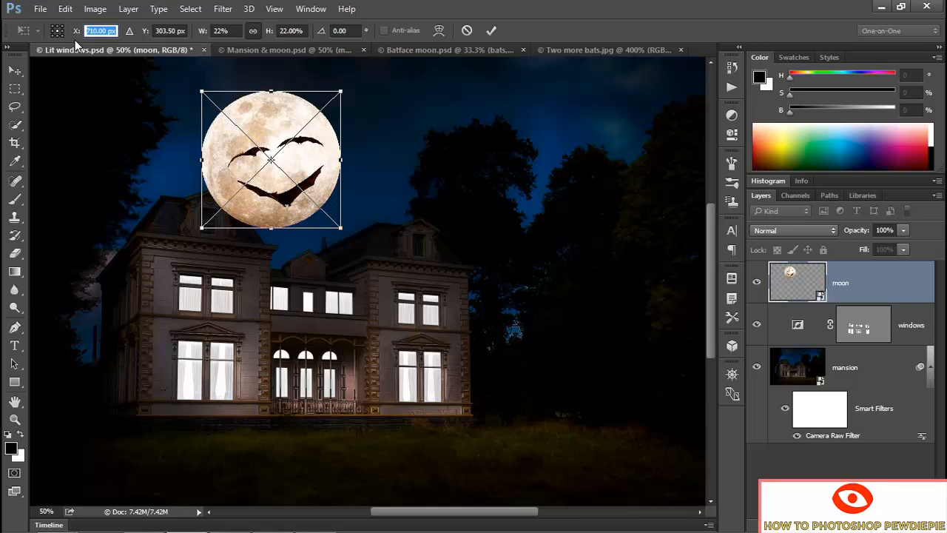
text(698)
key(Tab)
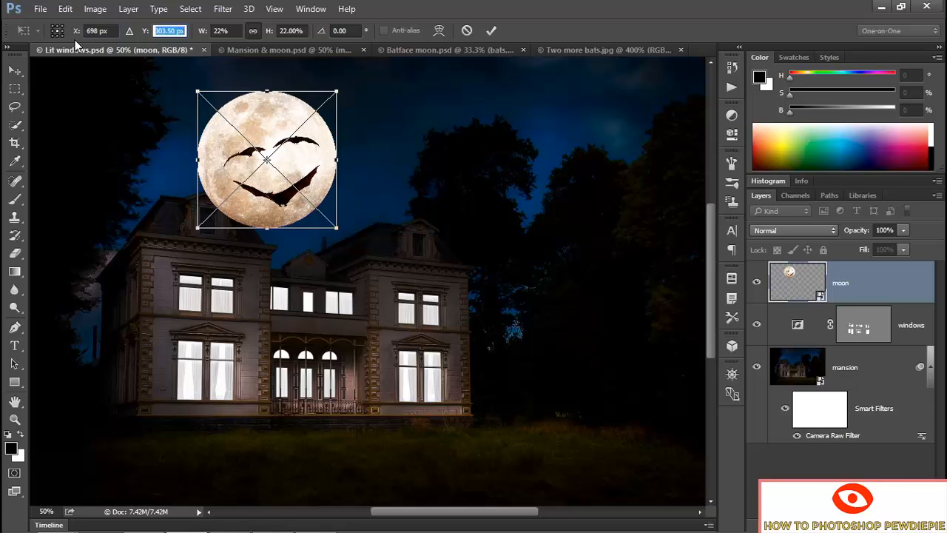
text(304)
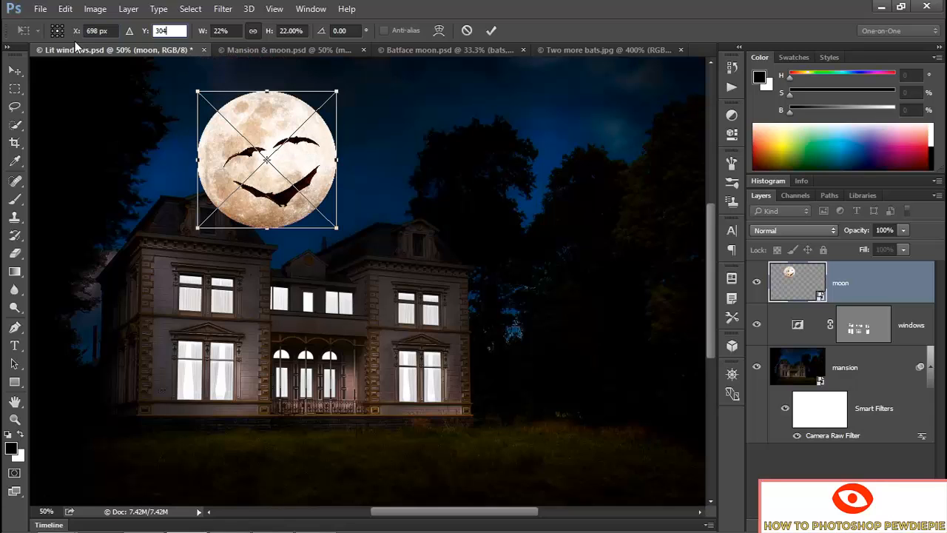
key(Return)
key(Return)
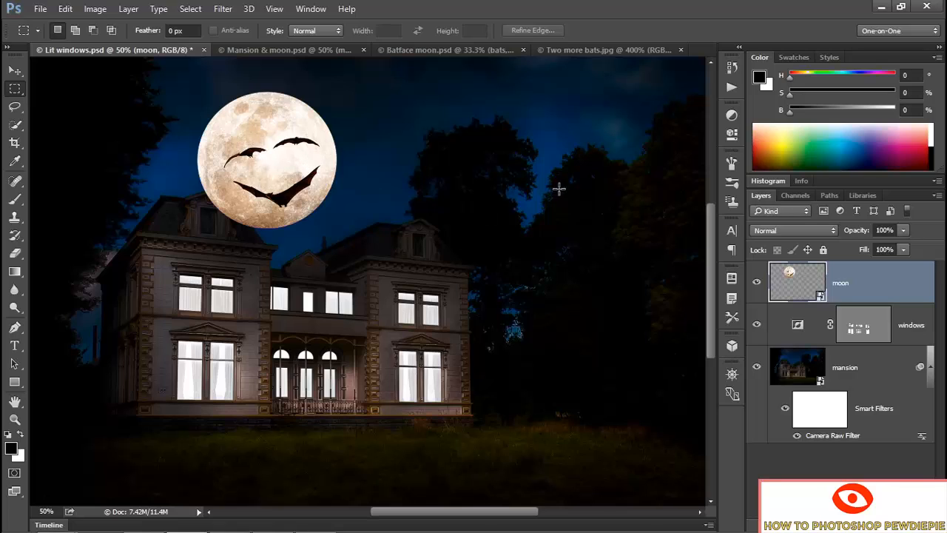
- Set the moon layer's blend mode to Luminosity and hide the layer
click(788, 230)
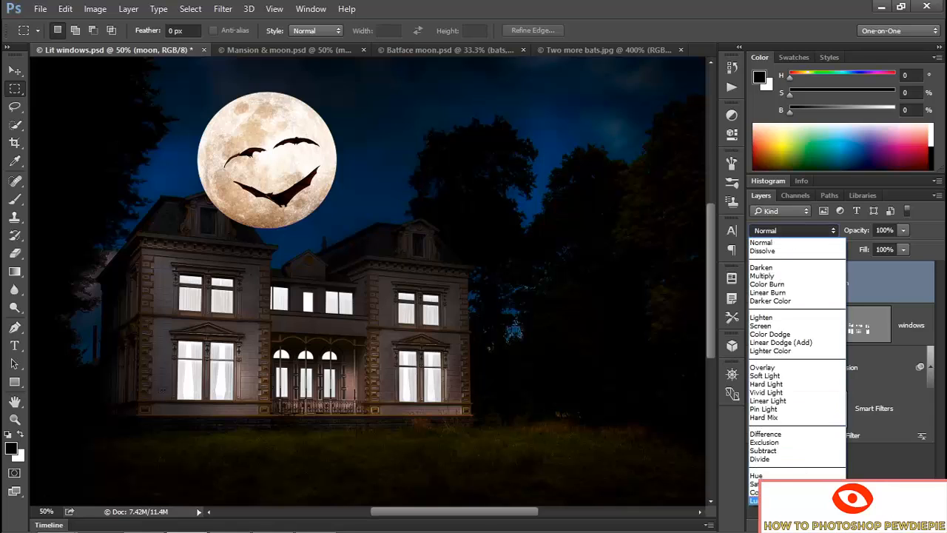
click(754, 500)
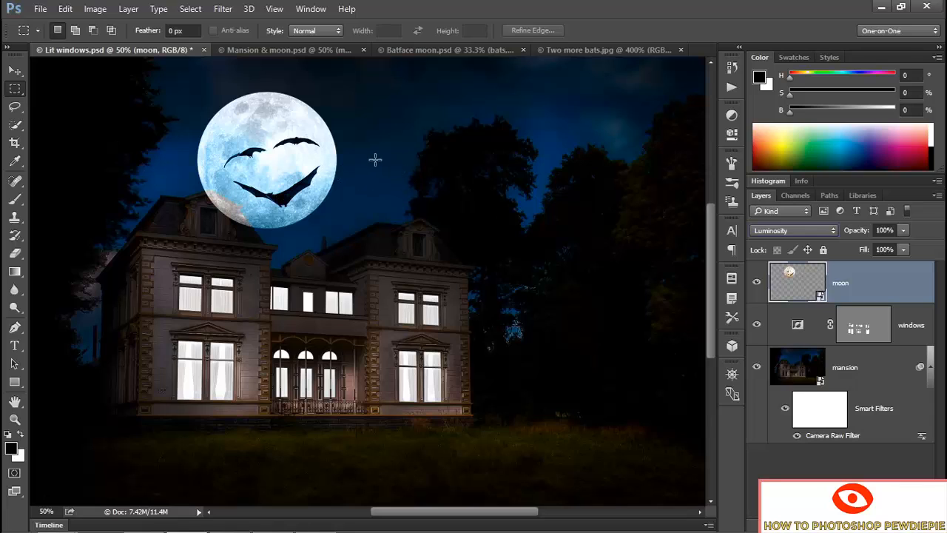
click(756, 284)
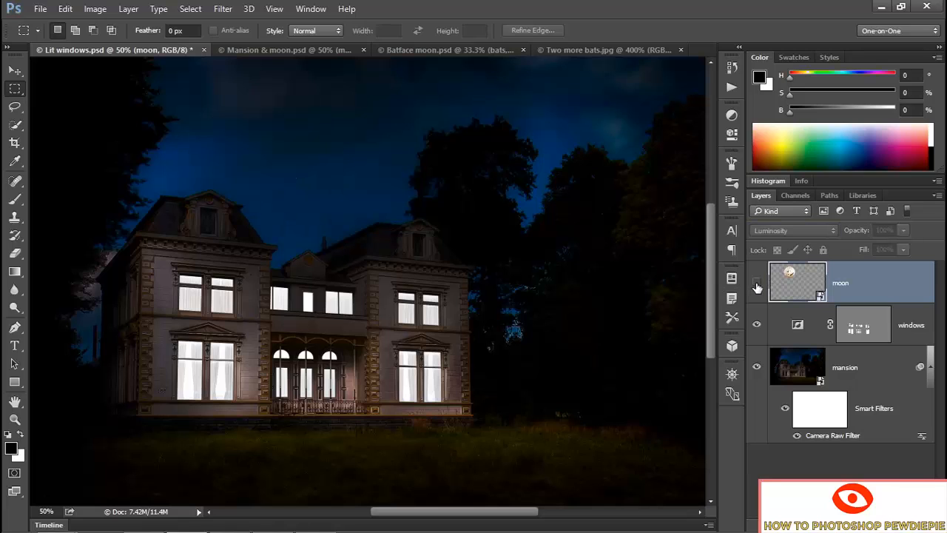
- Start a Color Range selection, sample the blue night sky above the mansion, and set the Fuzziness to 60
click(191, 9)
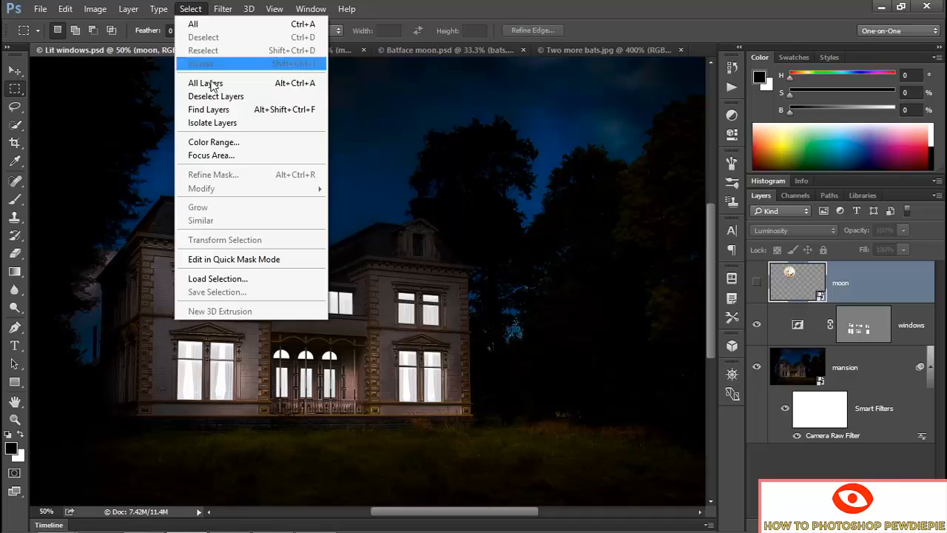
click(253, 141)
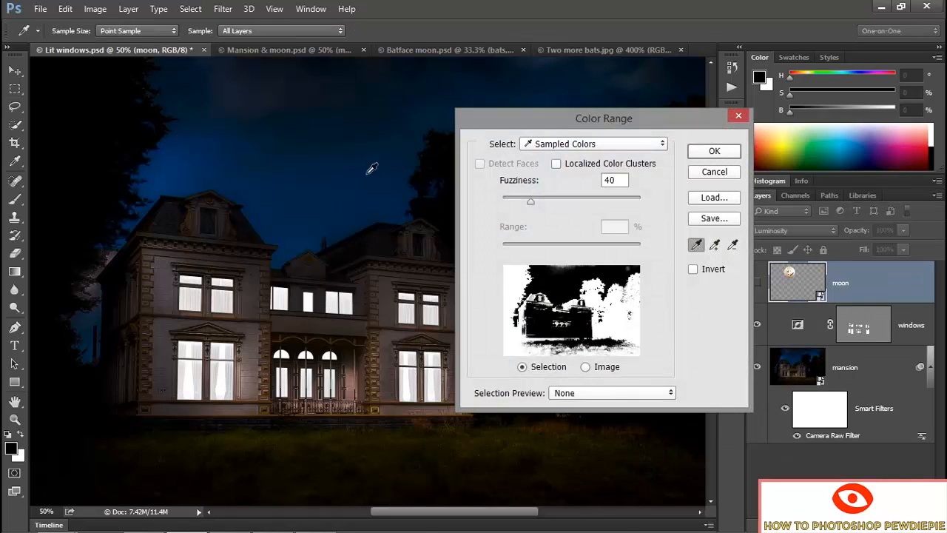
click(322, 139)
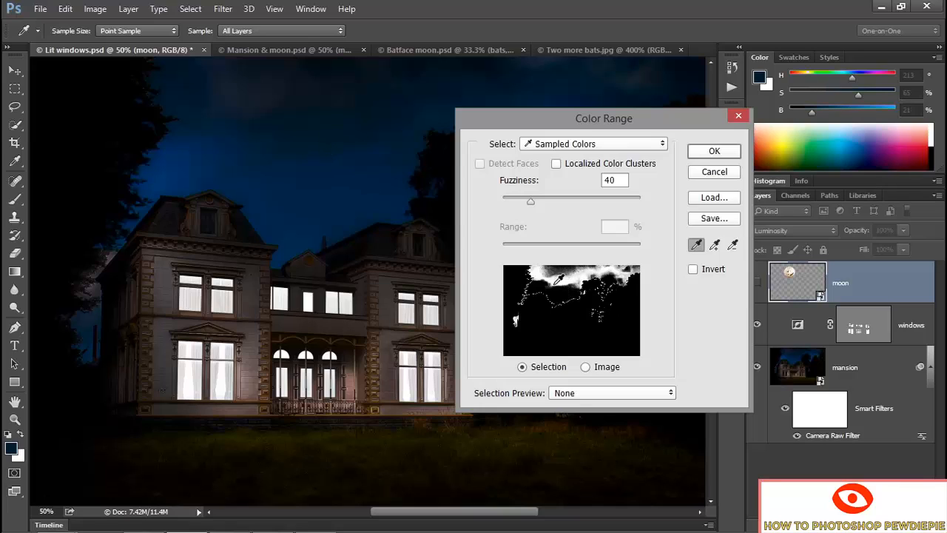
click(323, 150)
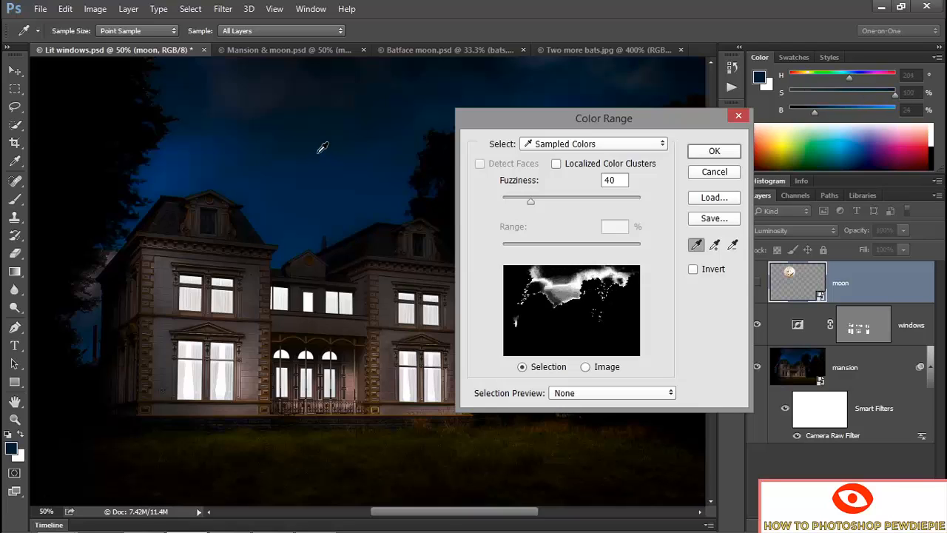
click(323, 148)
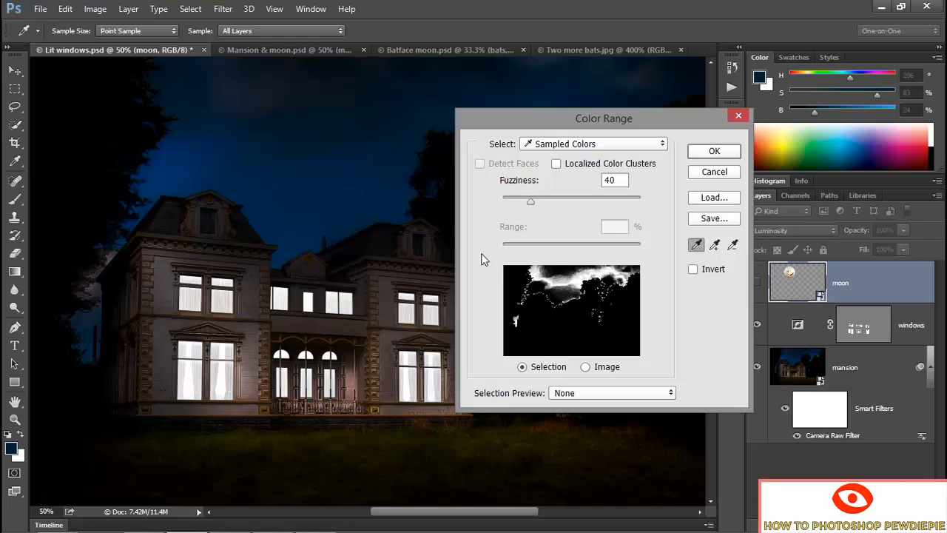
click(364, 198)
mouse_move(265, 198)
mouse_down()
mouse_move(226, 191)
mouse_move(182, 165)
mouse_move(163, 182)
mouse_up()
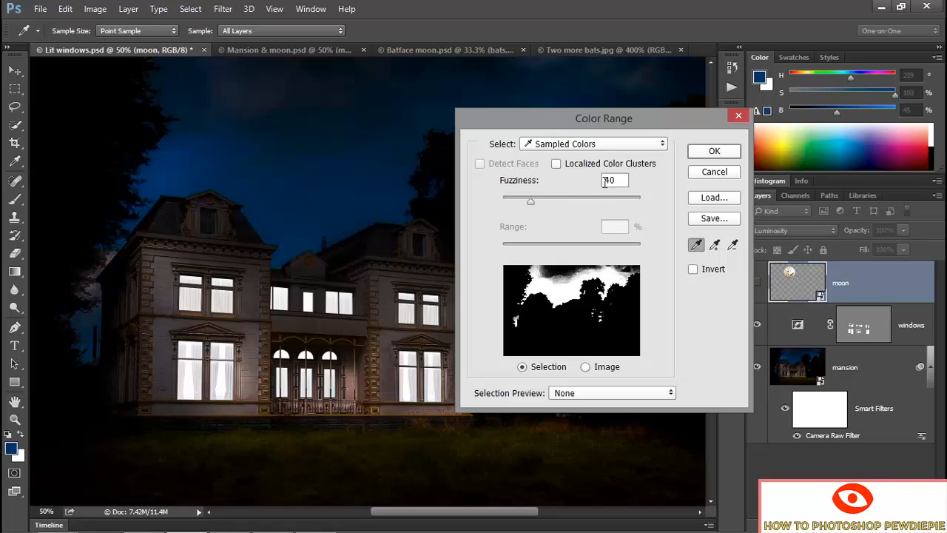
key(shift+Up)
key(shift+Up)
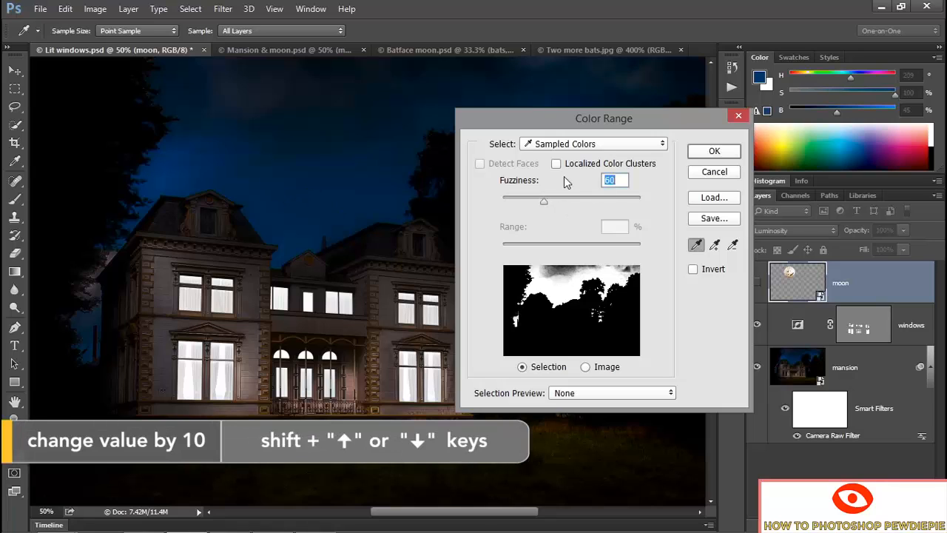
- Resample the brighter blue sky in the Color Range preview and accept it as the selection
click(565, 279)
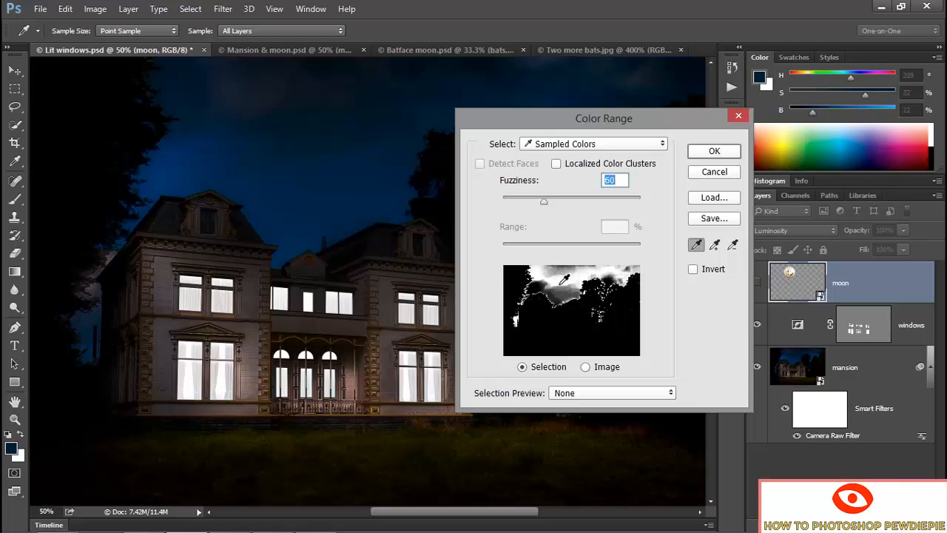
click(566, 279)
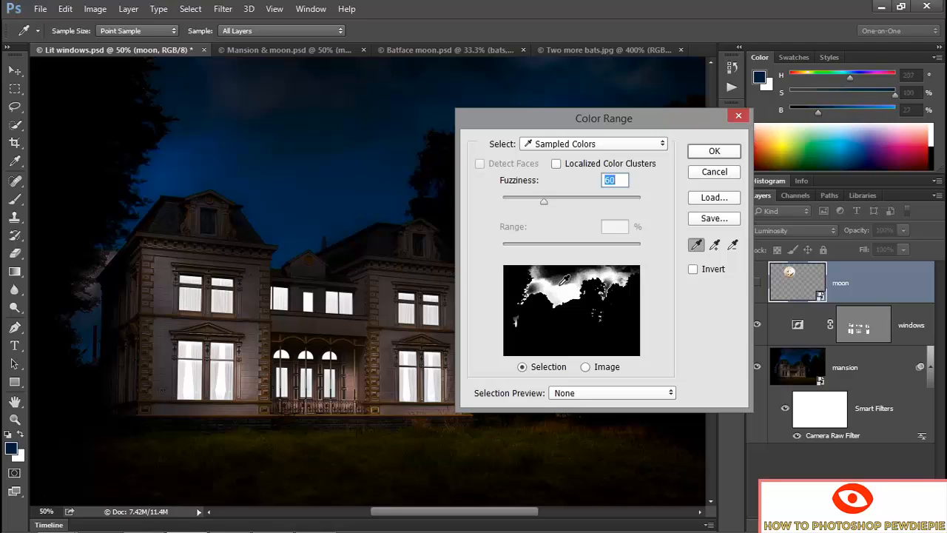
click(565, 279)
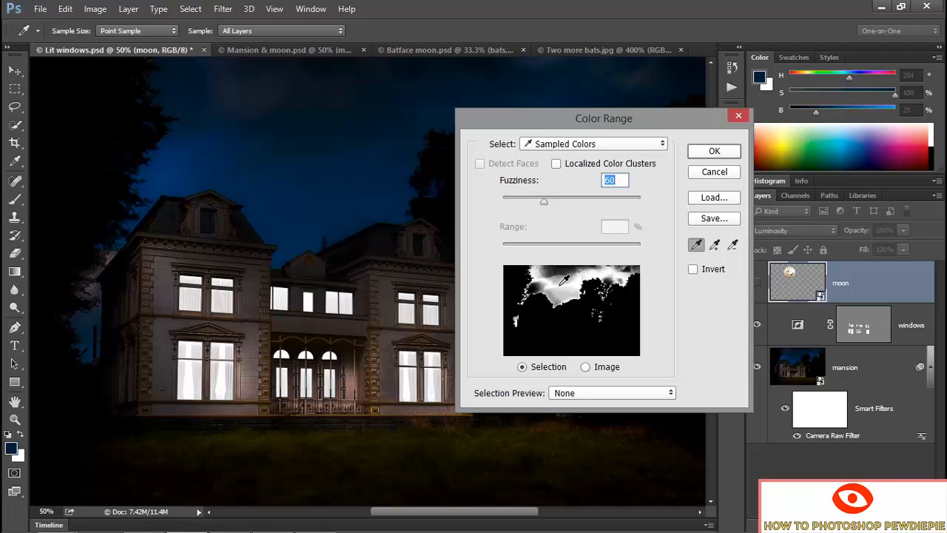
drag(569, 290, 534, 288)
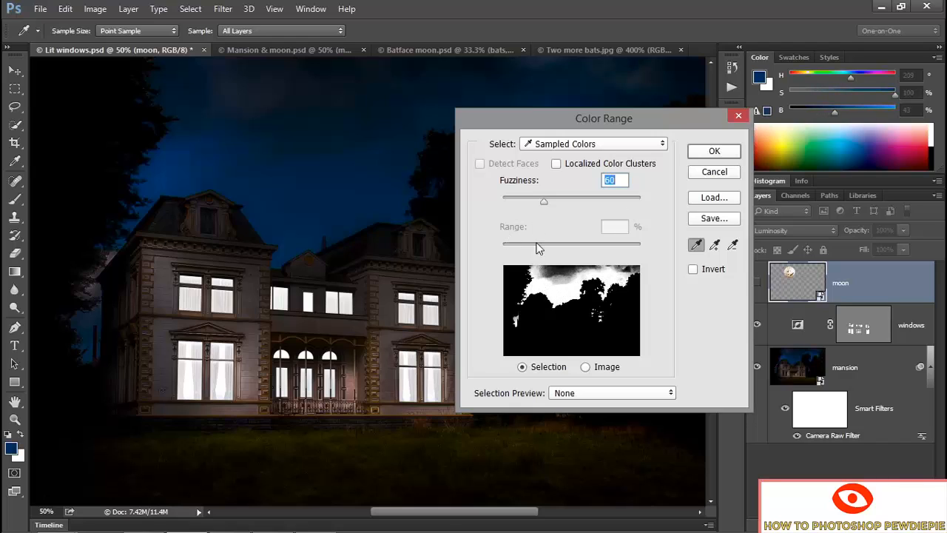
click(695, 154)
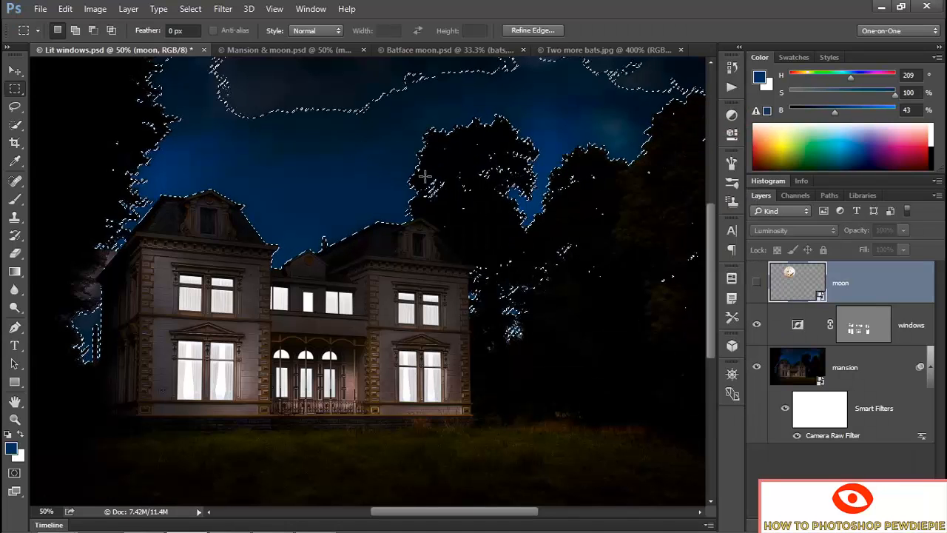
- Show the moon layer again and turn the sky selection into its layer mask
click(756, 283)
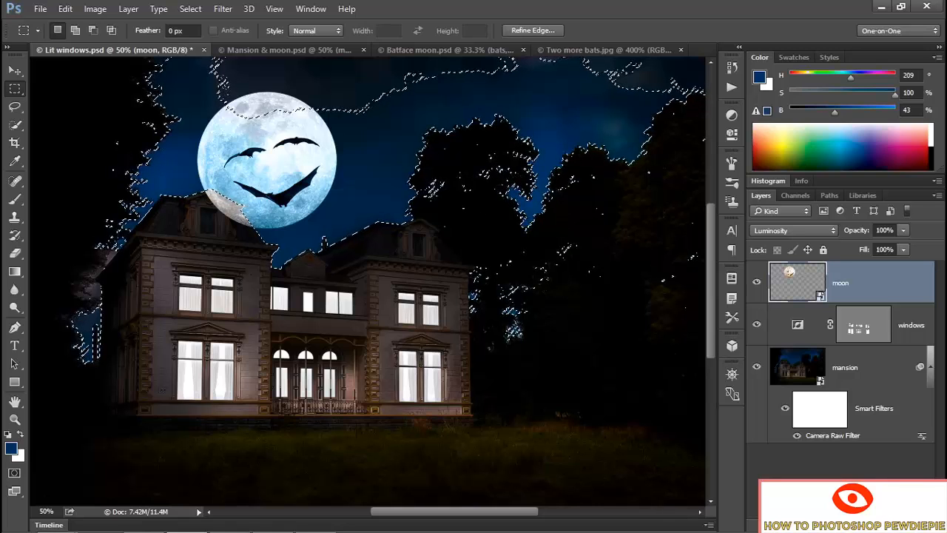
click(826, 524)
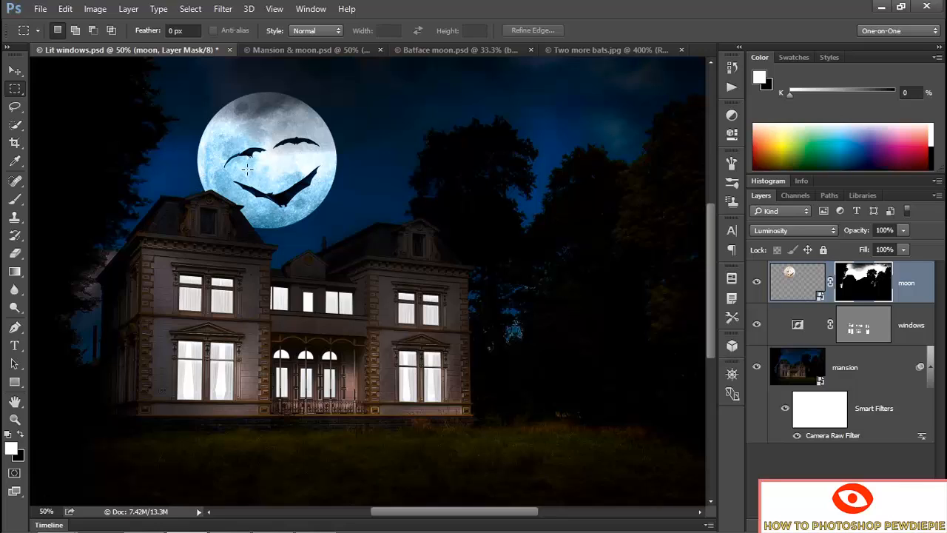
- Paint white over the moon on its layer mask with a 150 px, 0% hardness brush in Overlay mode
click(289, 131)
drag(269, 126, 286, 196)
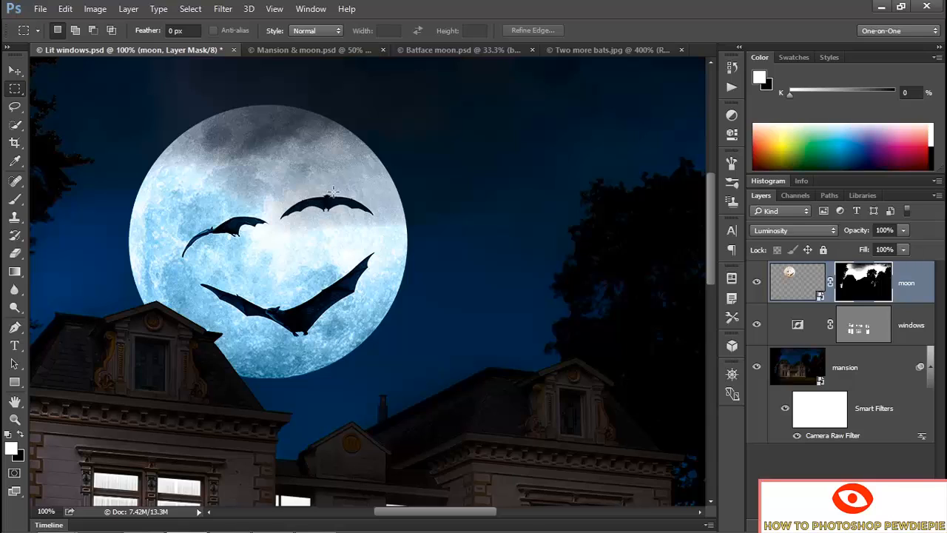
click(20, 201)
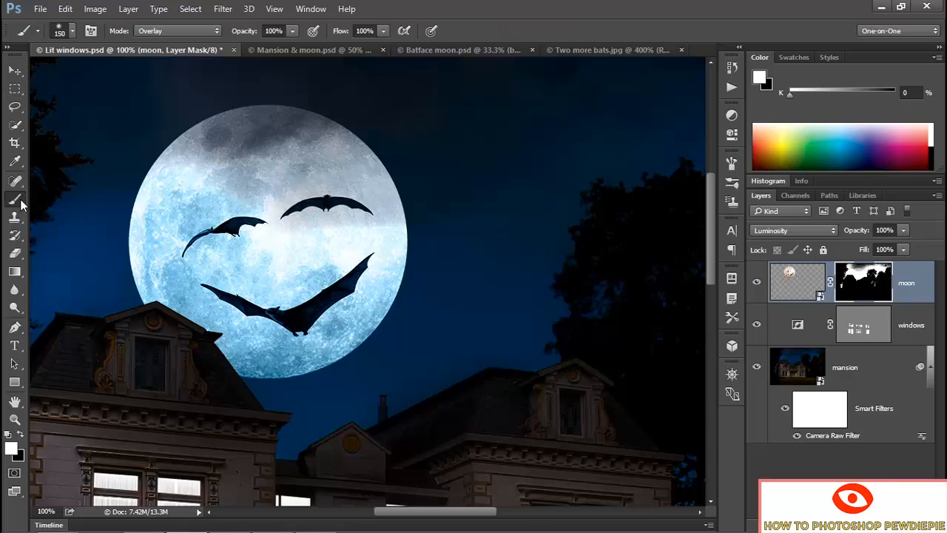
right_click(108, 136)
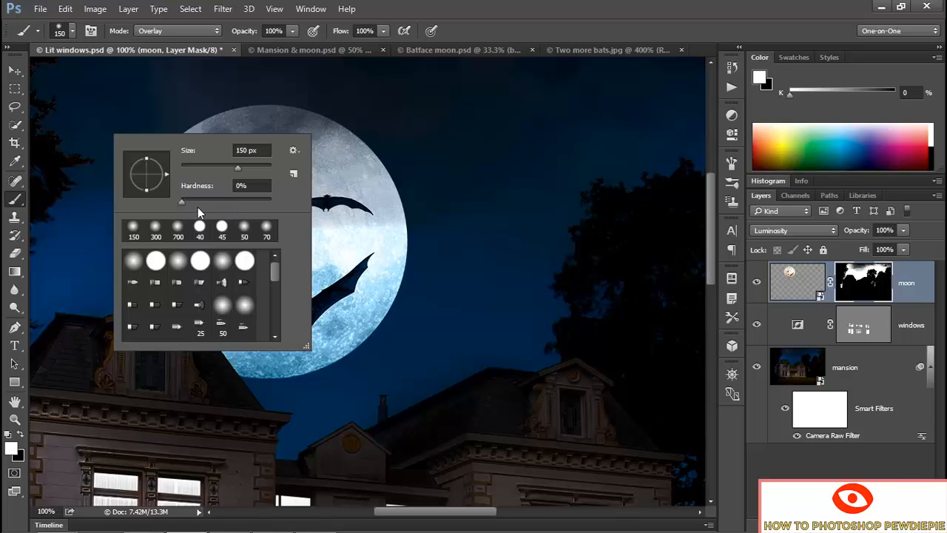
key(Return)
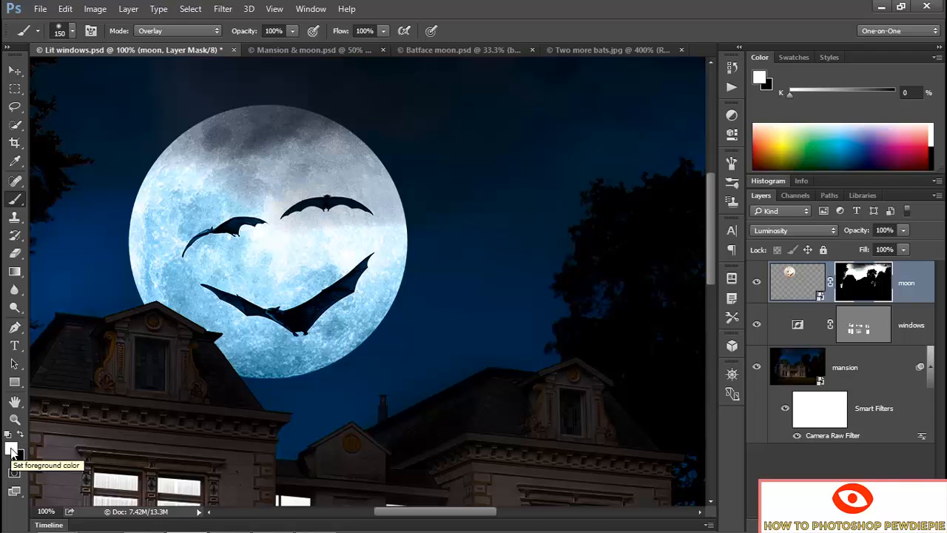
key(d)
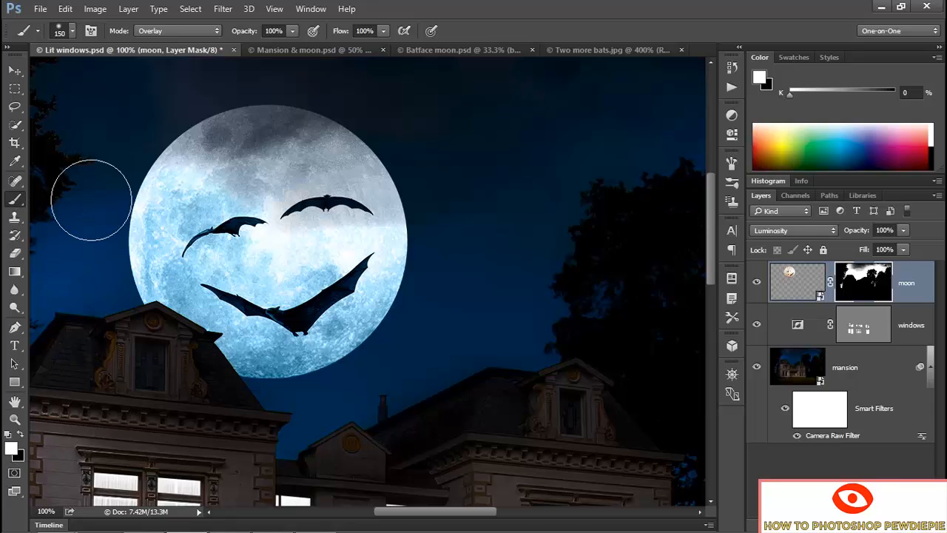
click(135, 33)
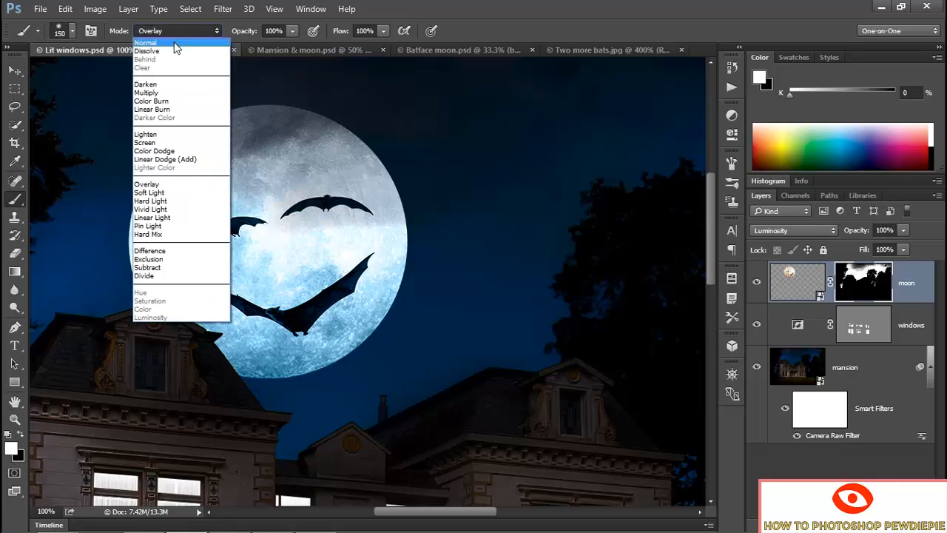
click(185, 185)
mouse_move(187, 189)
mouse_down()
mouse_move(247, 221)
mouse_move(404, 196)
mouse_move(298, 223)
mouse_move(372, 188)
mouse_move(352, 216)
mouse_move(276, 229)
mouse_move(409, 254)
mouse_move(349, 273)
mouse_move(208, 261)
mouse_move(206, 138)
mouse_move(325, 113)
mouse_move(228, 118)
mouse_move(305, 96)
mouse_move(342, 110)
mouse_up()
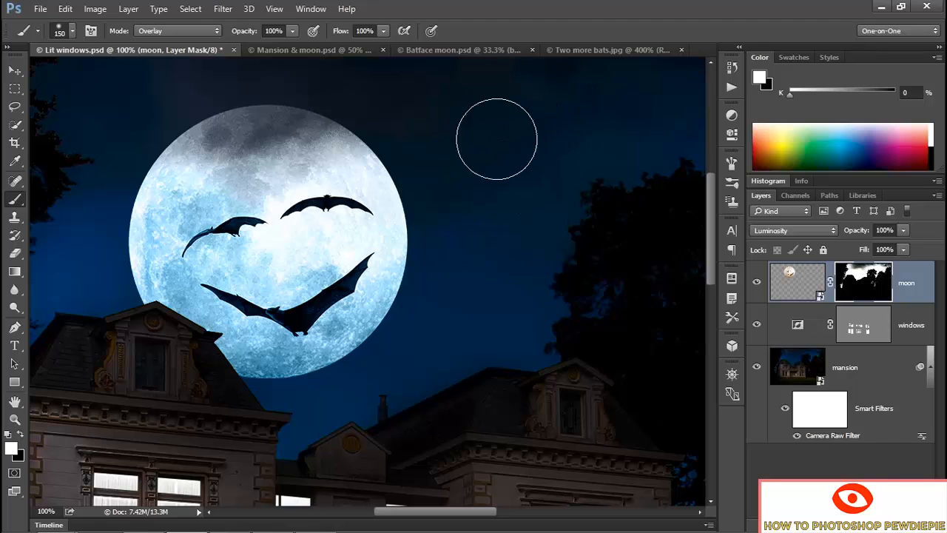
- Duplicate the Background layer of Two more bats.jpg into the Lit windows.psd document
click(578, 53)
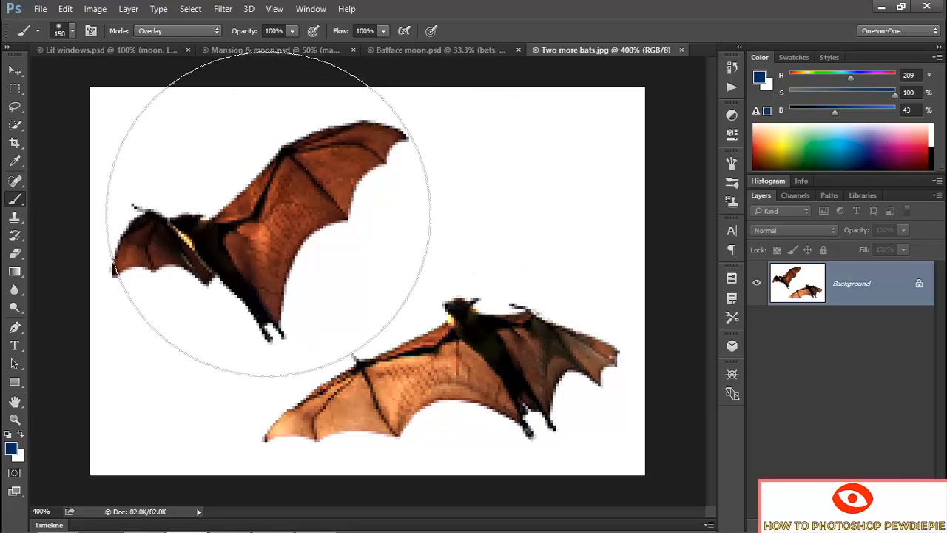
key(m)
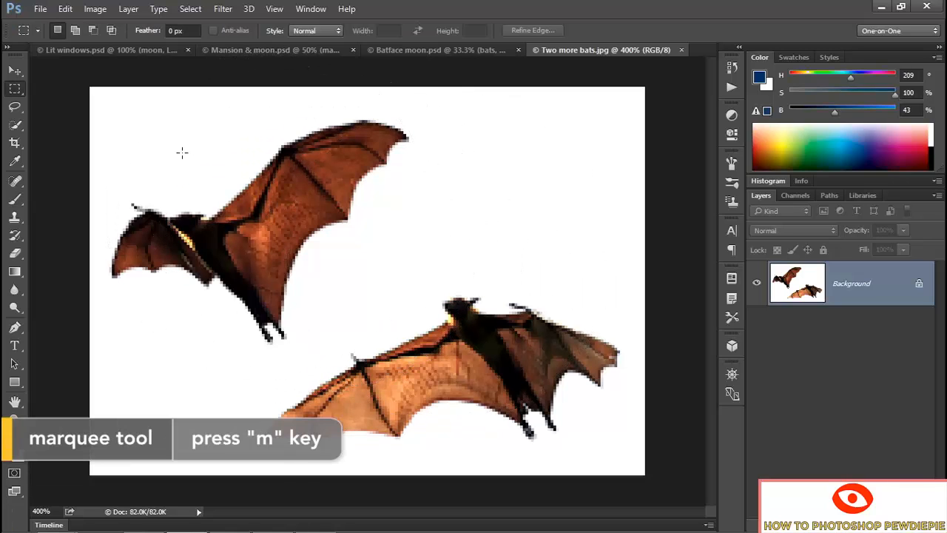
right_click(227, 153)
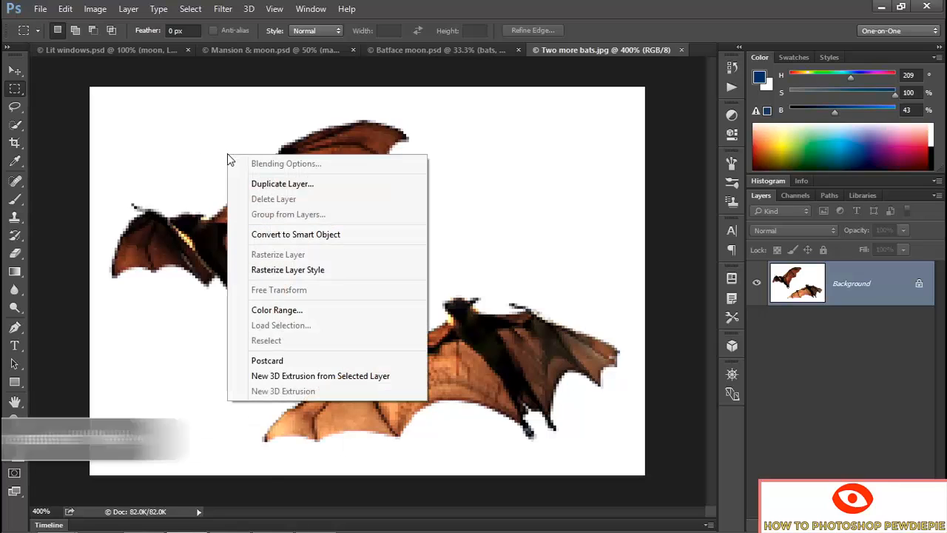
click(342, 187)
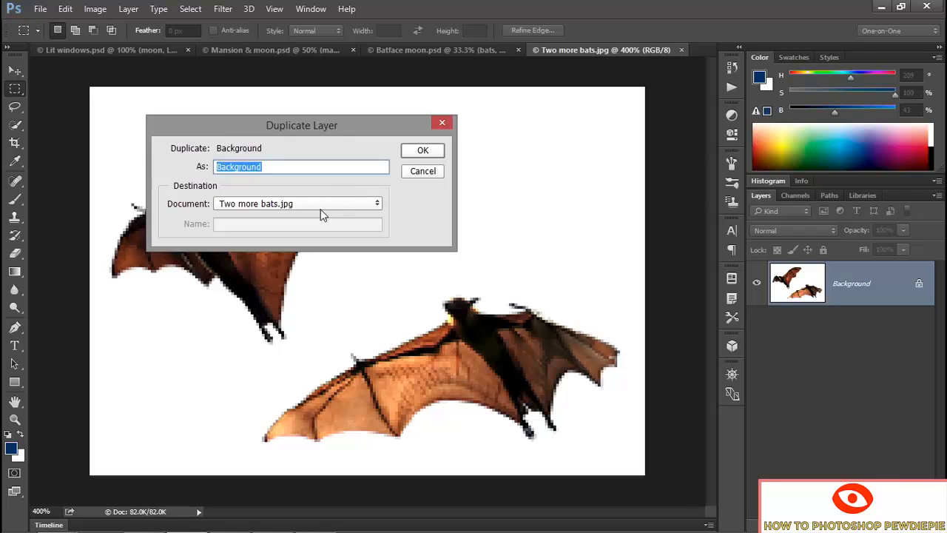
click(317, 204)
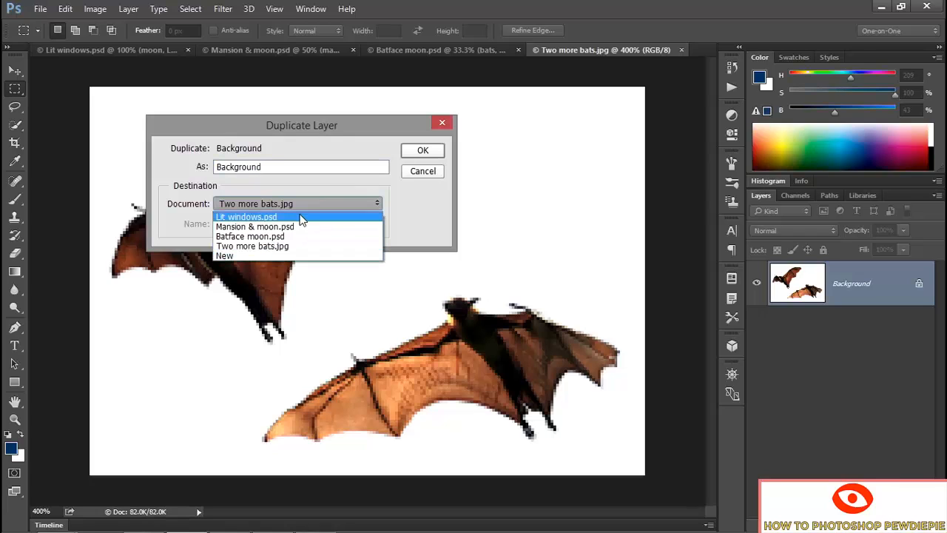
click(302, 217)
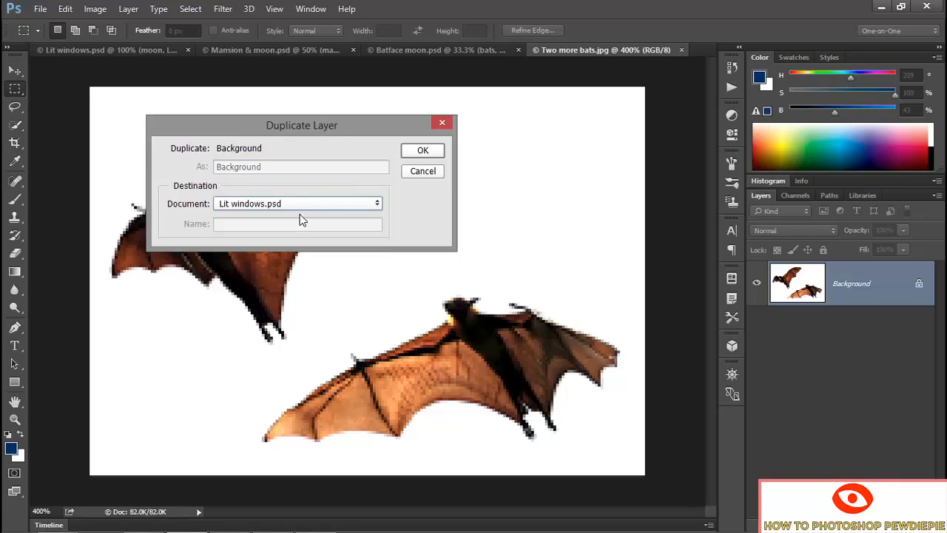
click(423, 151)
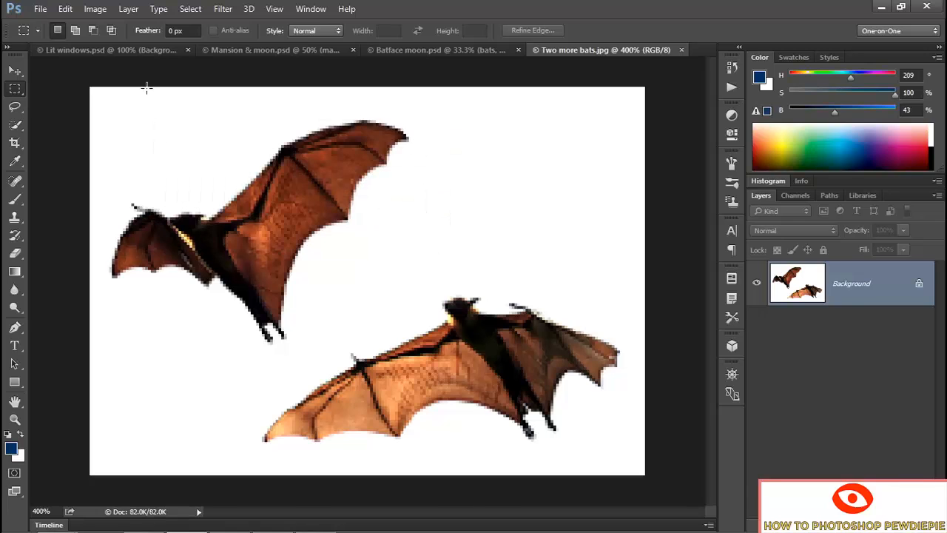
- In Lit windows.psd, move the two bats into the sky beside the moon and set their layer's blend mode to Multiply
key(ctrl+Tab)
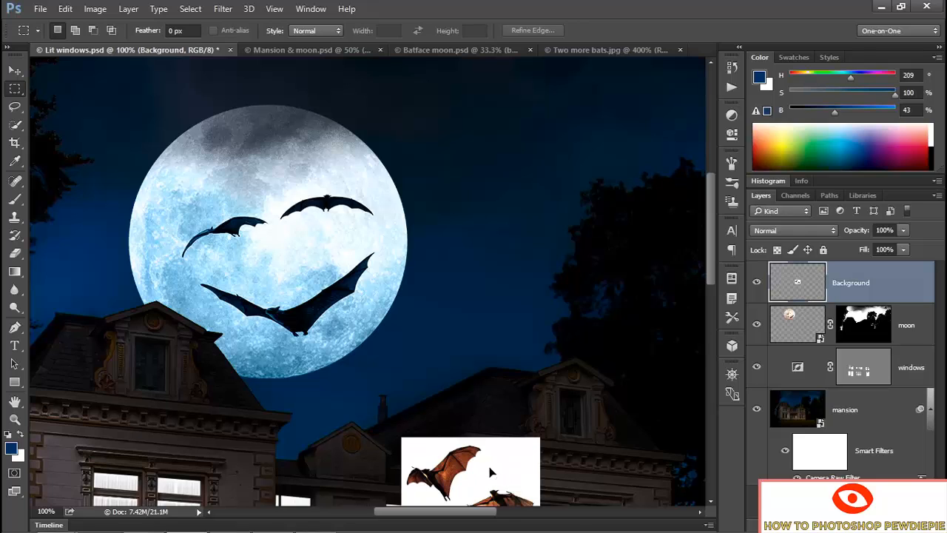
drag(496, 471, 494, 297)
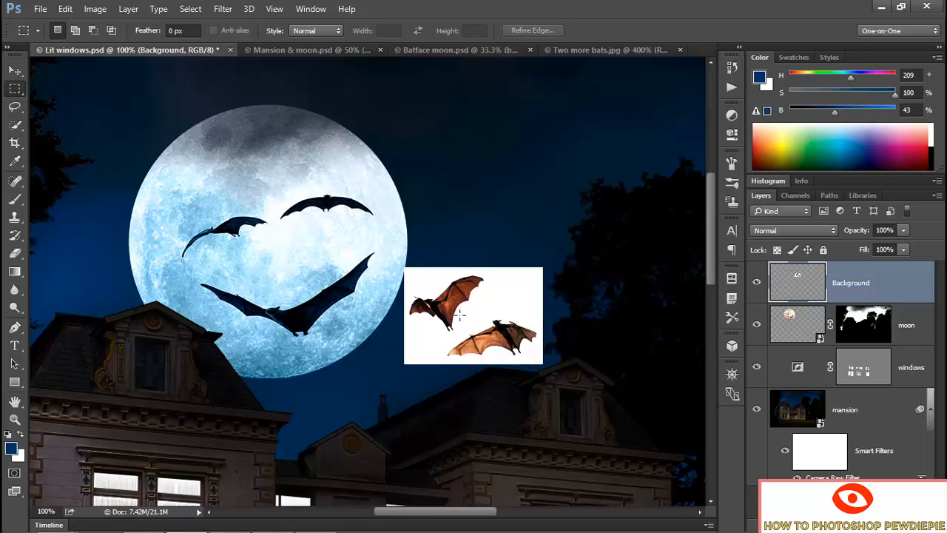
click(792, 229)
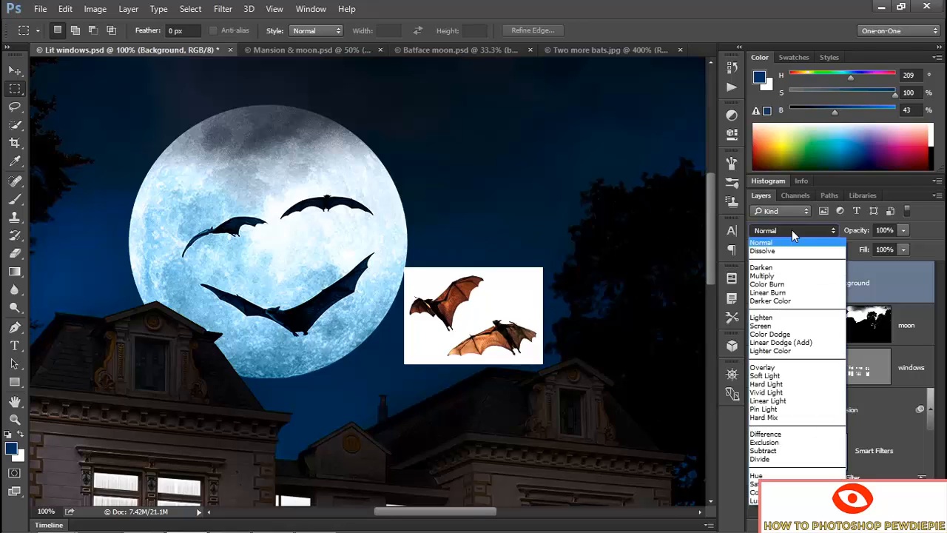
click(776, 276)
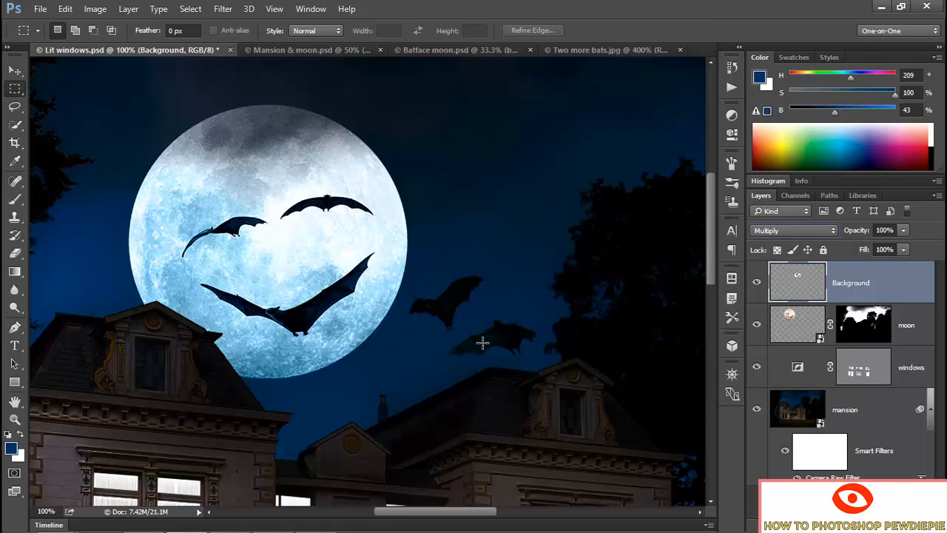
mouse_move(487, 339)
mouse_down()
mouse_move(479, 327)
mouse_move(488, 328)
mouse_up()
key(ctrl+0)
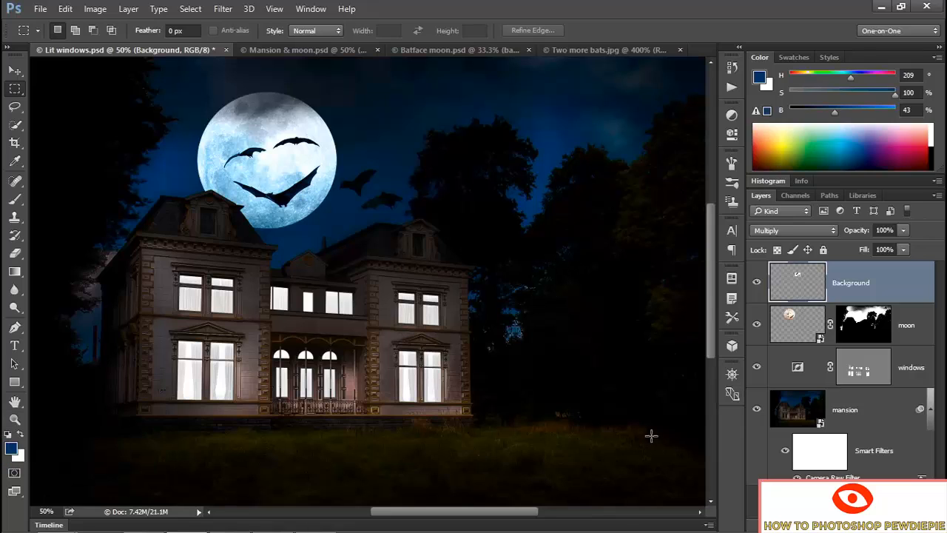
- Compare the mansion layer alone with and without its Smart Filters, then restore the windows, moon and bats layers and review the full composition
alt+click(756, 411)
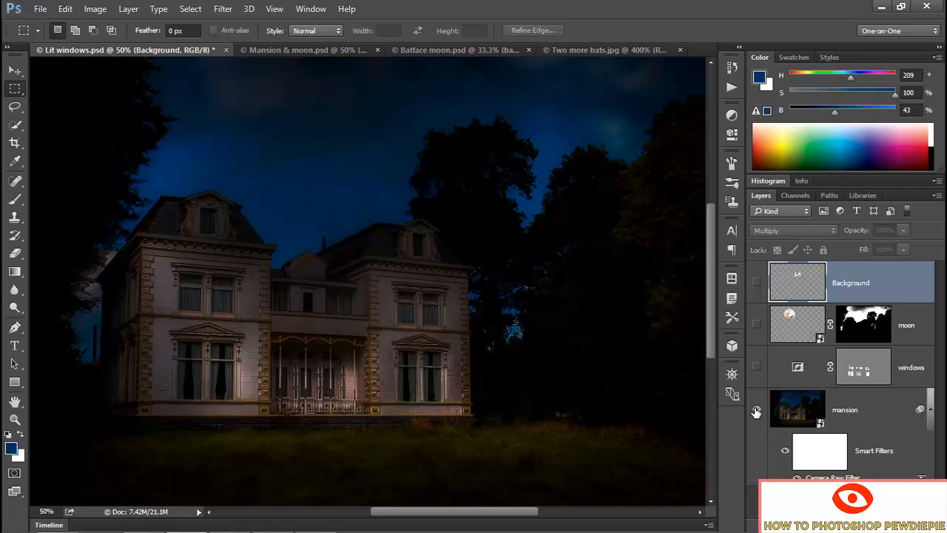
click(786, 453)
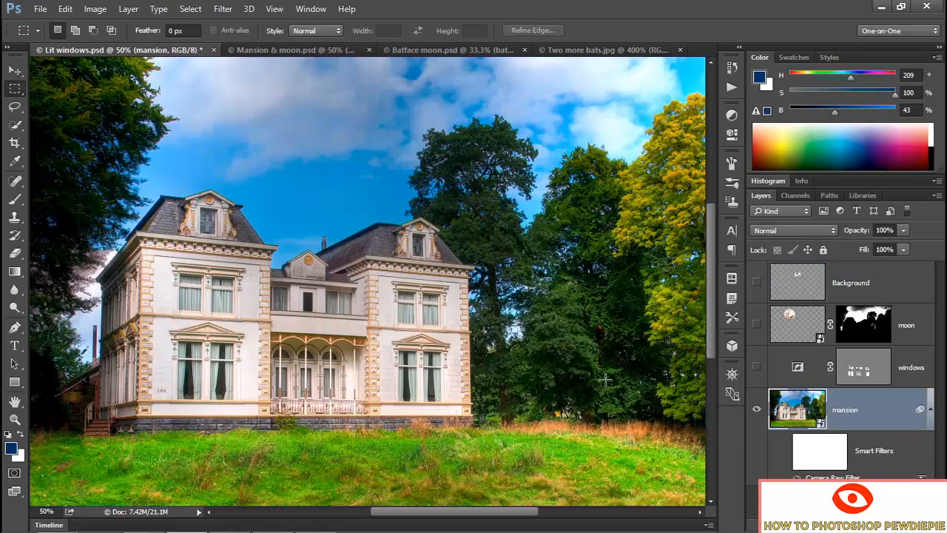
click(784, 452)
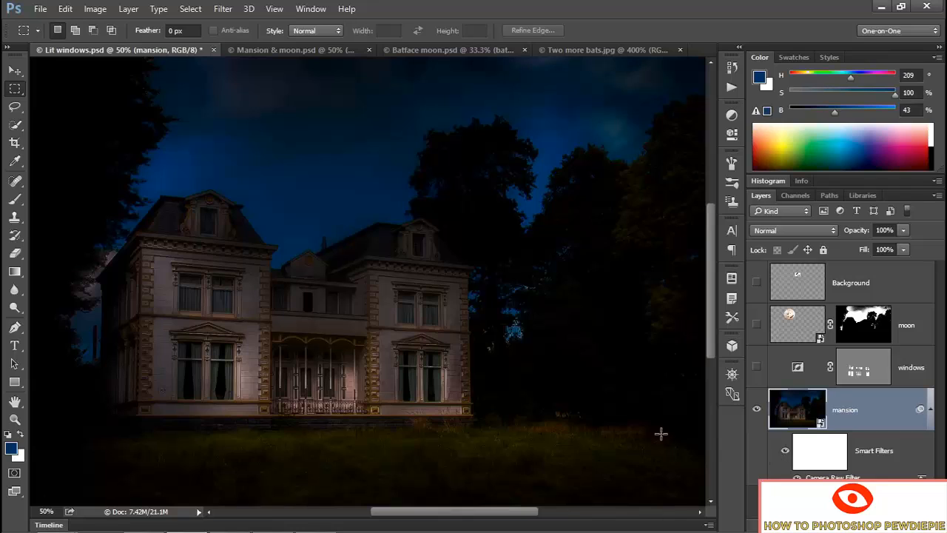
click(755, 368)
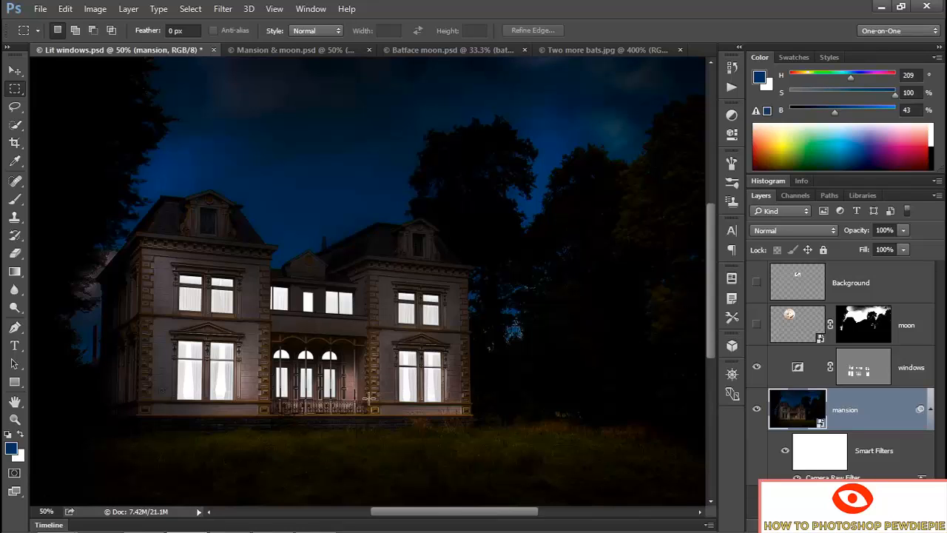
click(756, 326)
click(756, 283)
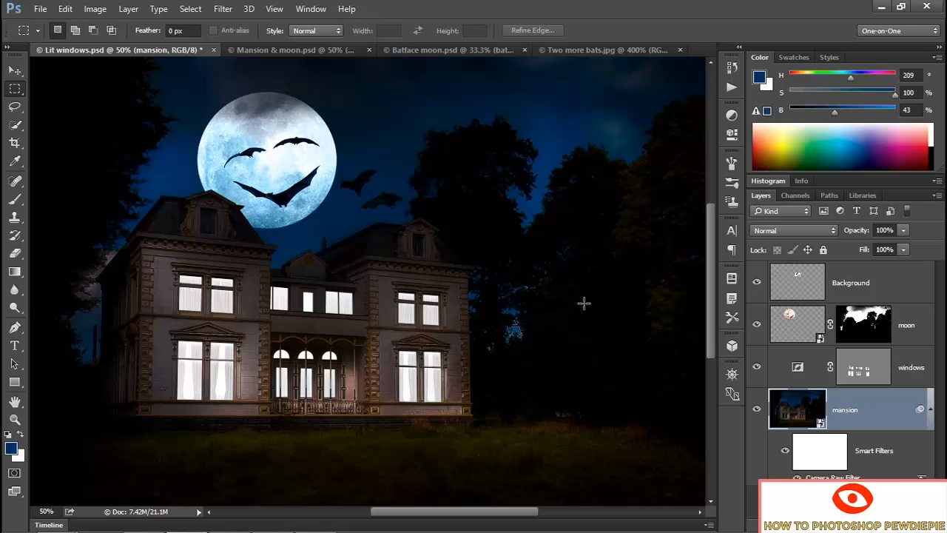
key(shift+f)
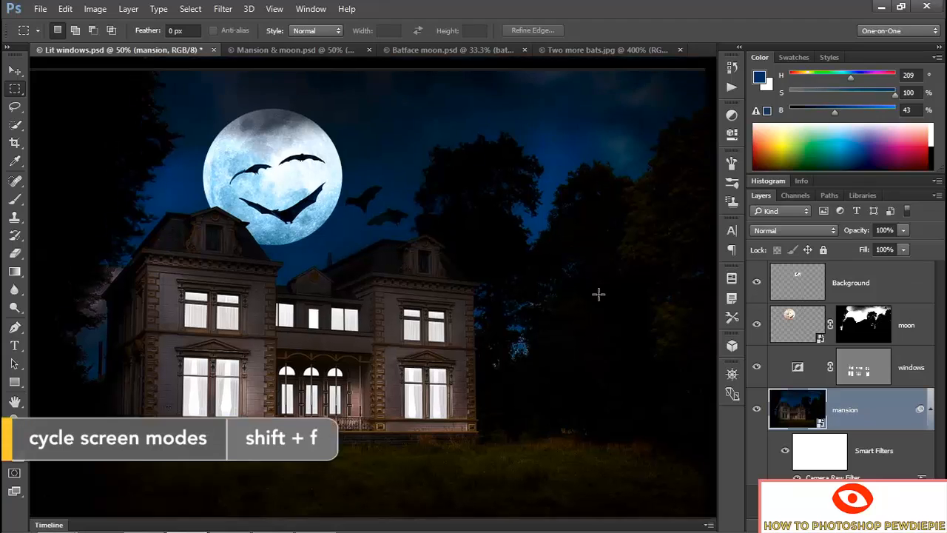
key(ctrl+plus)
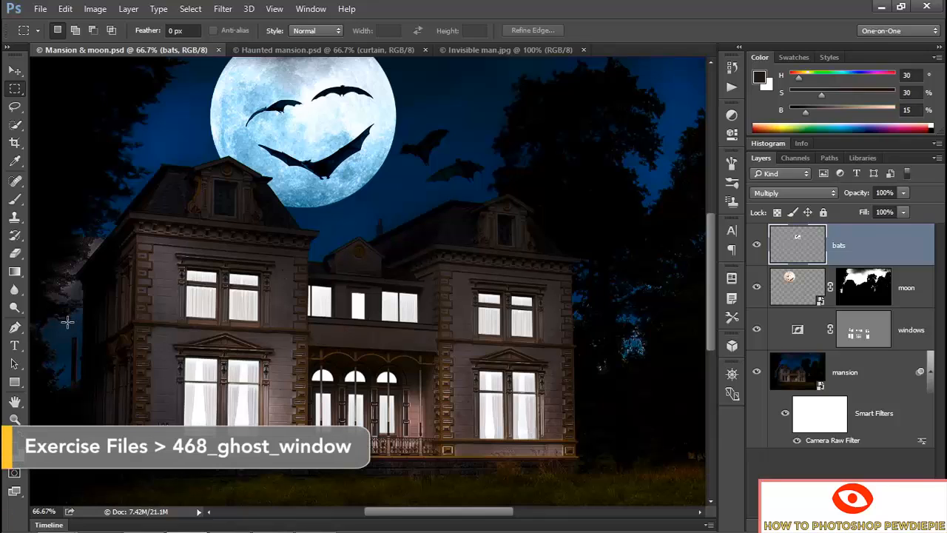
- Look at Haunted mansion.psd, then compare the Red, Green and Blue channels of Invisible man.jpg and return to the RGB composite
key(ctrl+Tab)
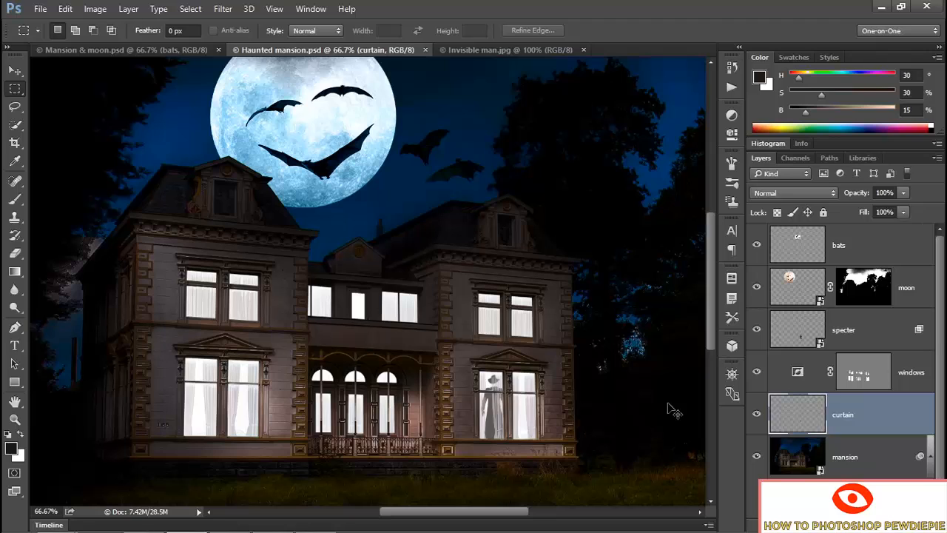
key(ctrl+Tab)
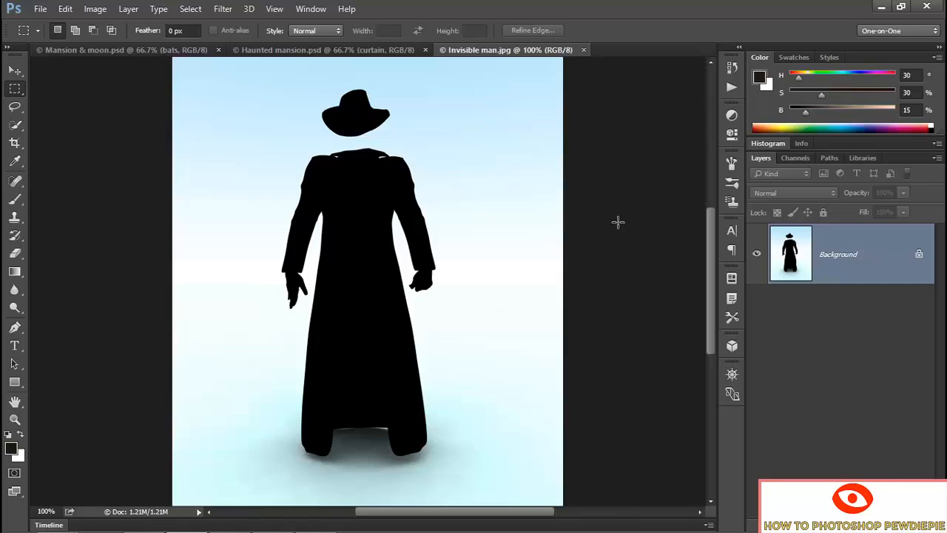
click(786, 159)
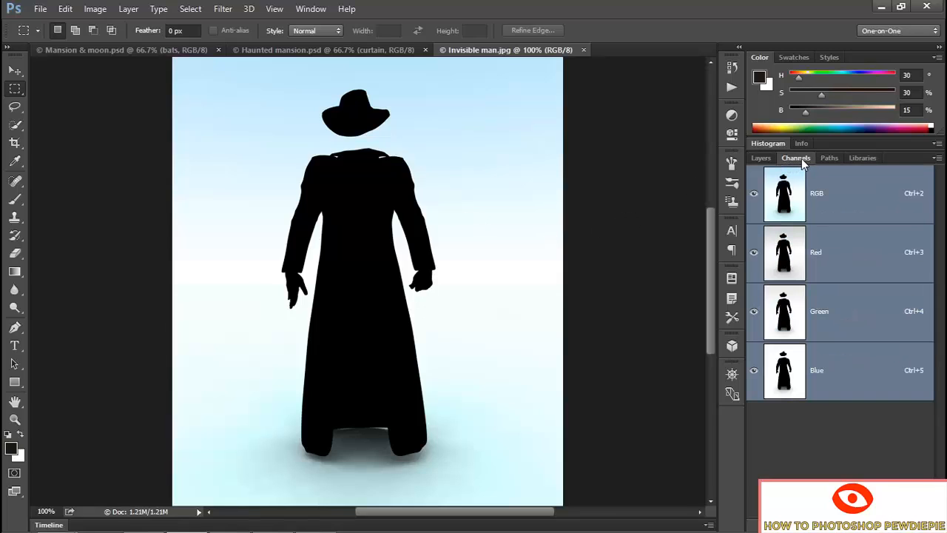
click(852, 260)
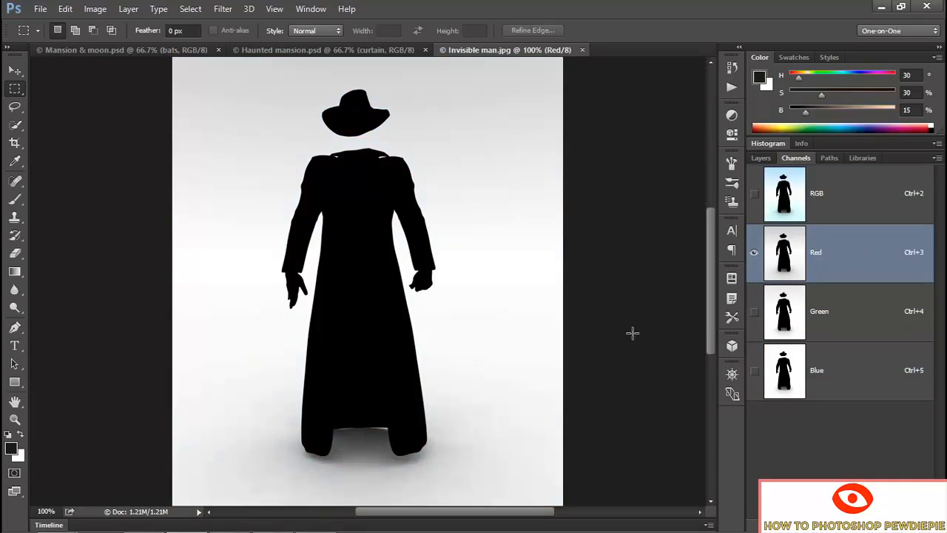
click(860, 315)
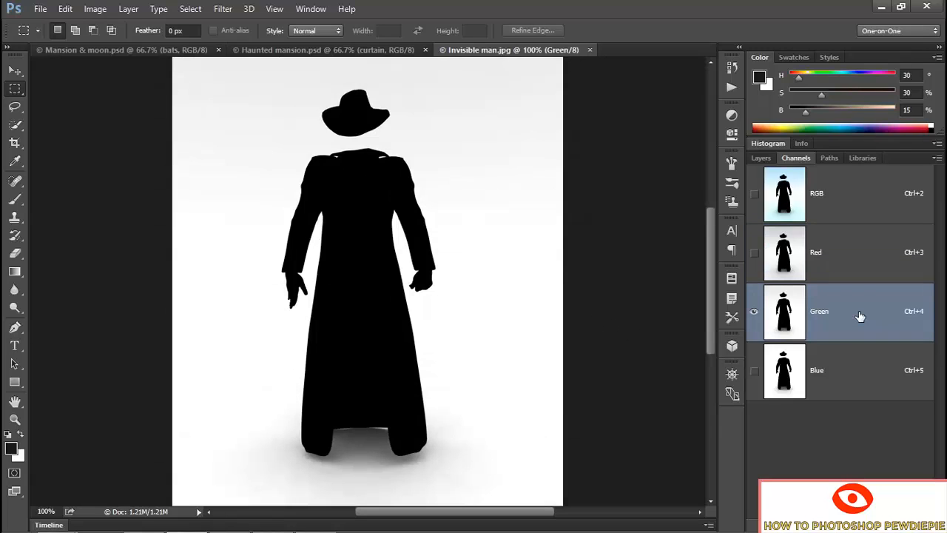
click(859, 380)
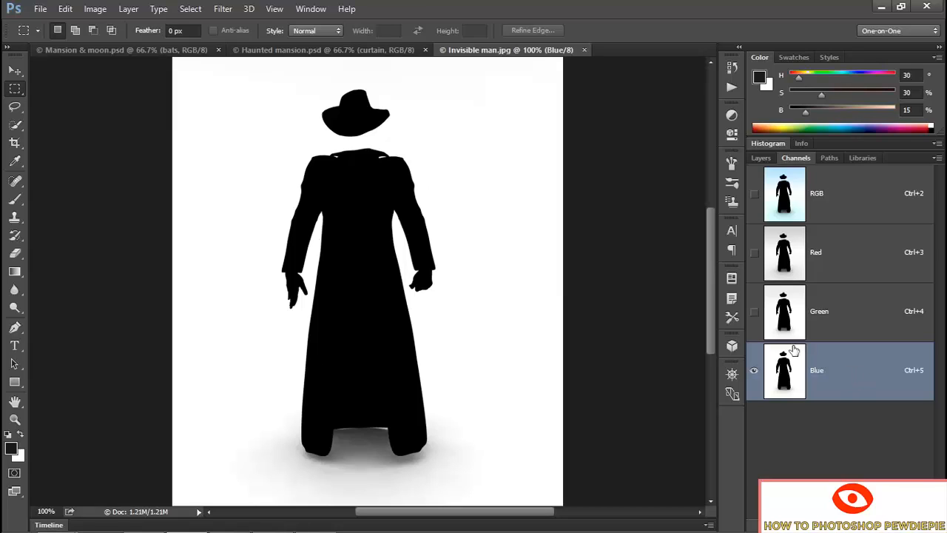
click(781, 203)
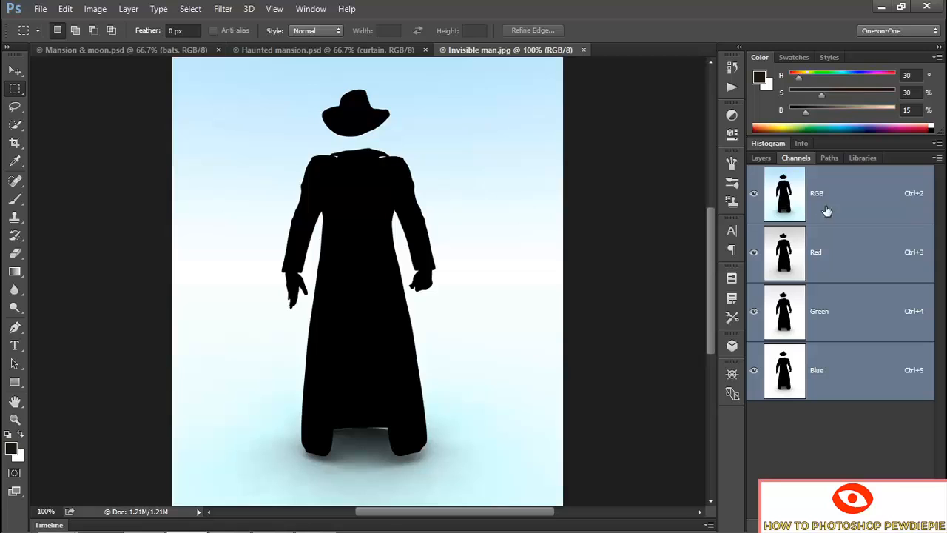
- Load the Blue channel of Invisible man.jpg as a selection and invert it to select the dark figure
ctrl+click(802, 378)
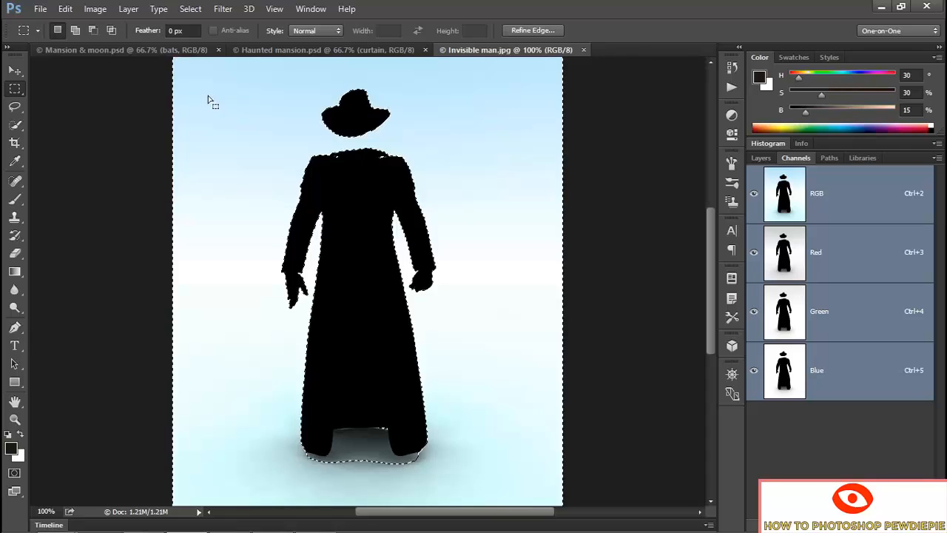
click(188, 15)
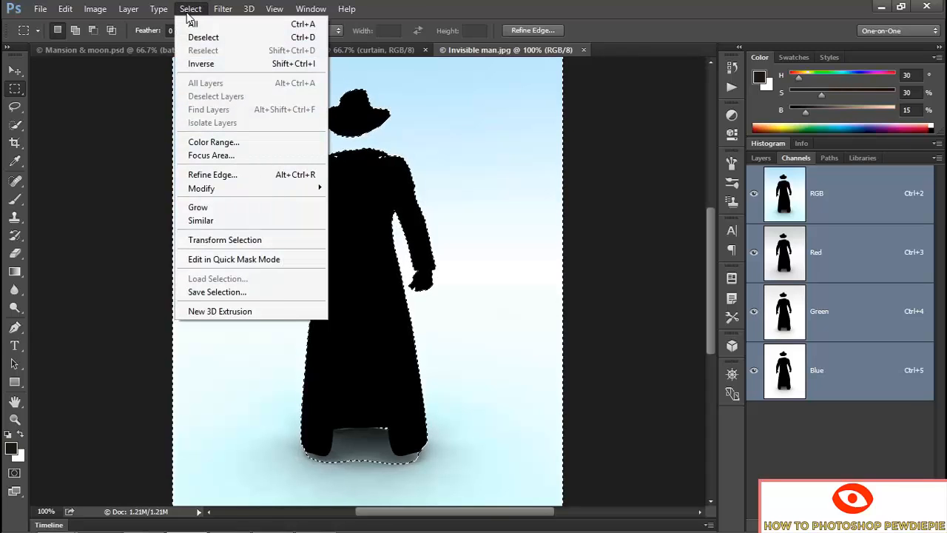
click(239, 64)
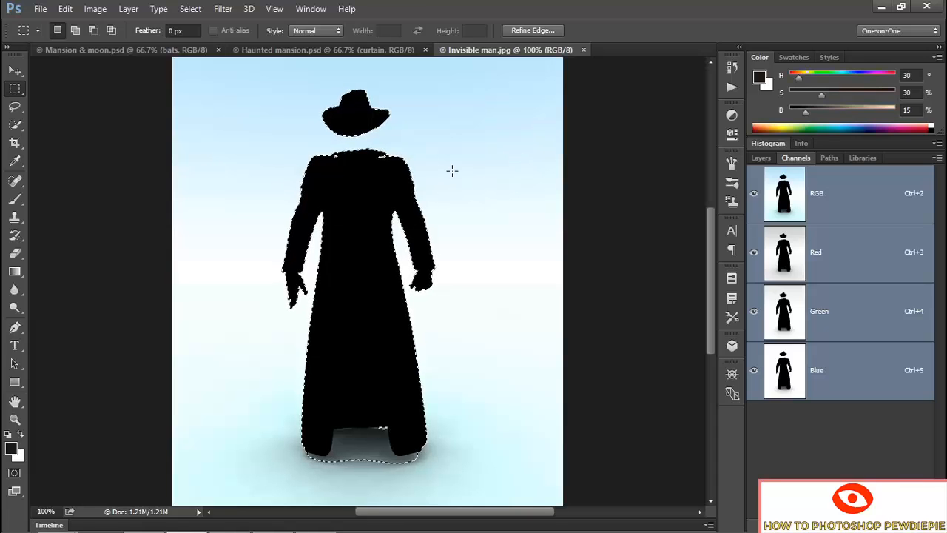
- Start Refine Edge on the invisible man selection and preview its edges with the On Black view
key(ctrl+plus)
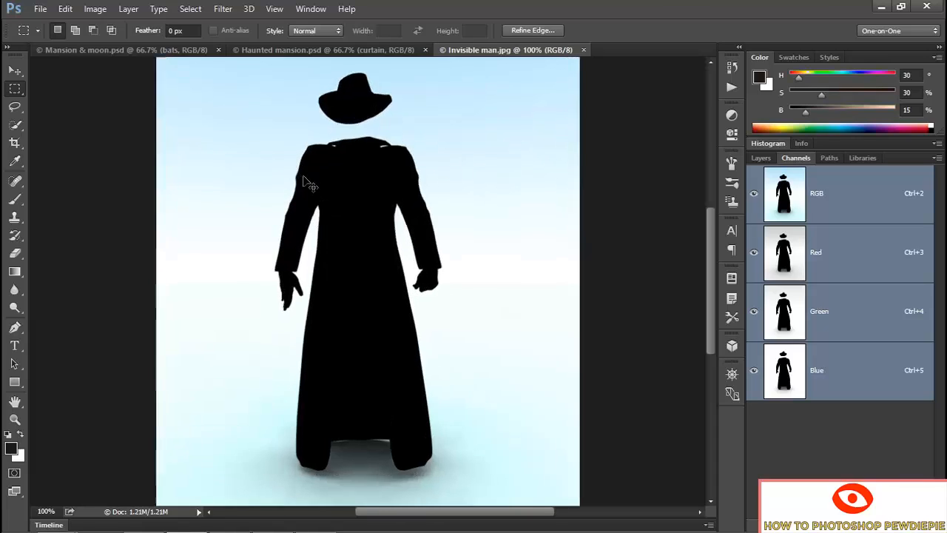
scroll(321, 243, up, 3)
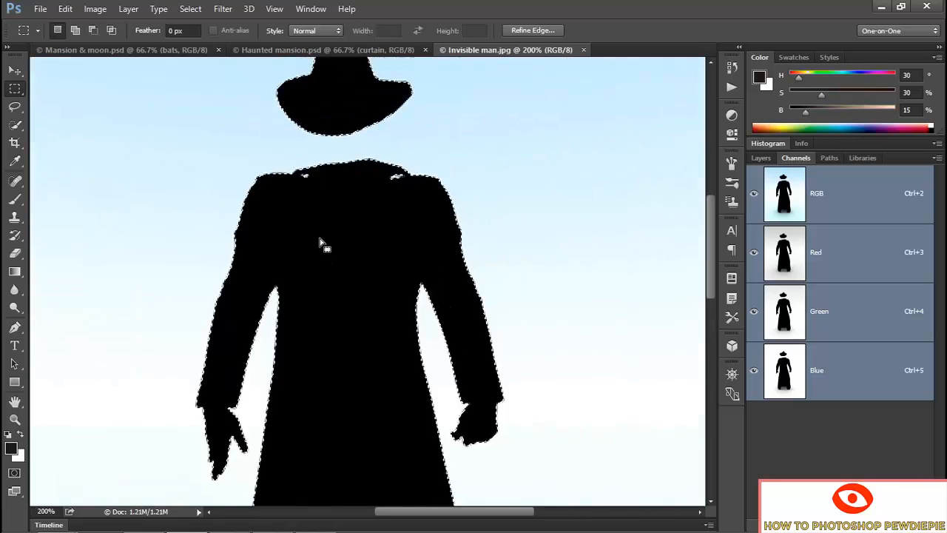
click(190, 9)
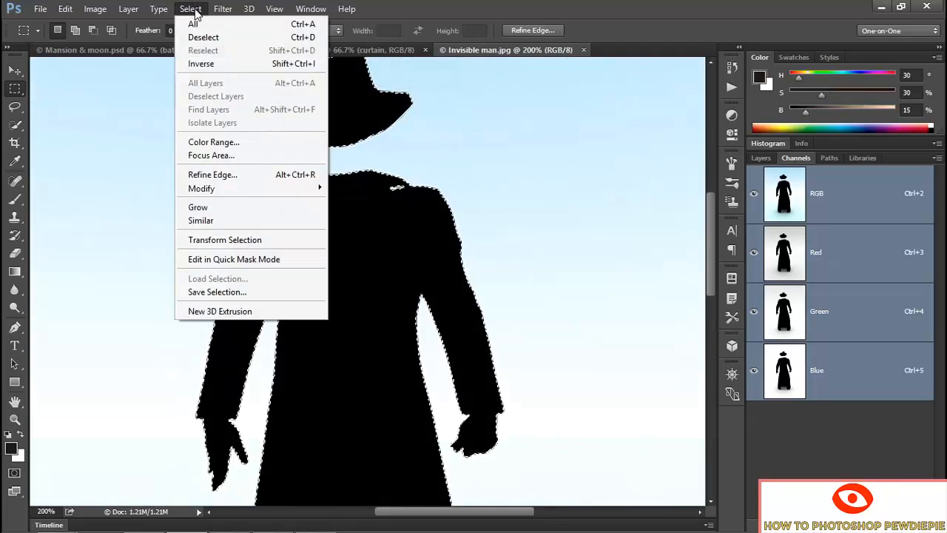
click(257, 175)
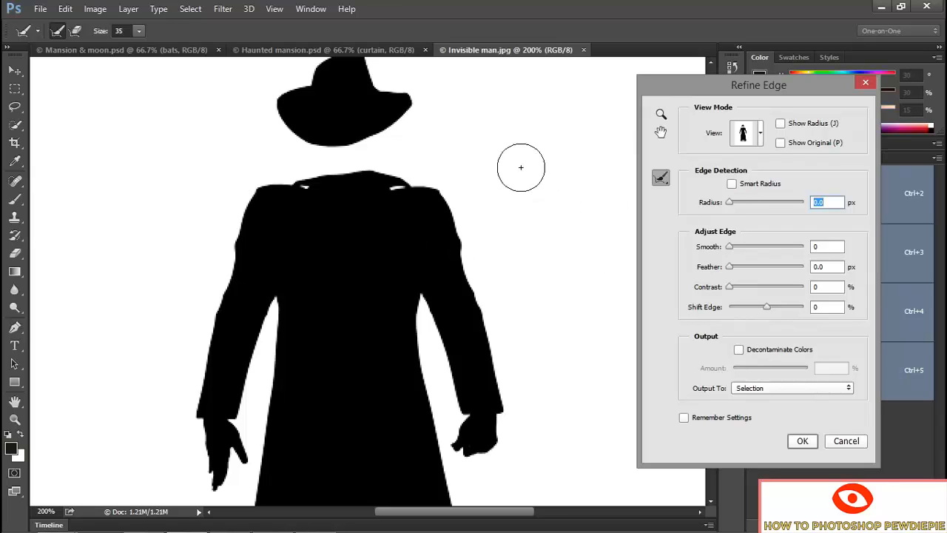
click(759, 133)
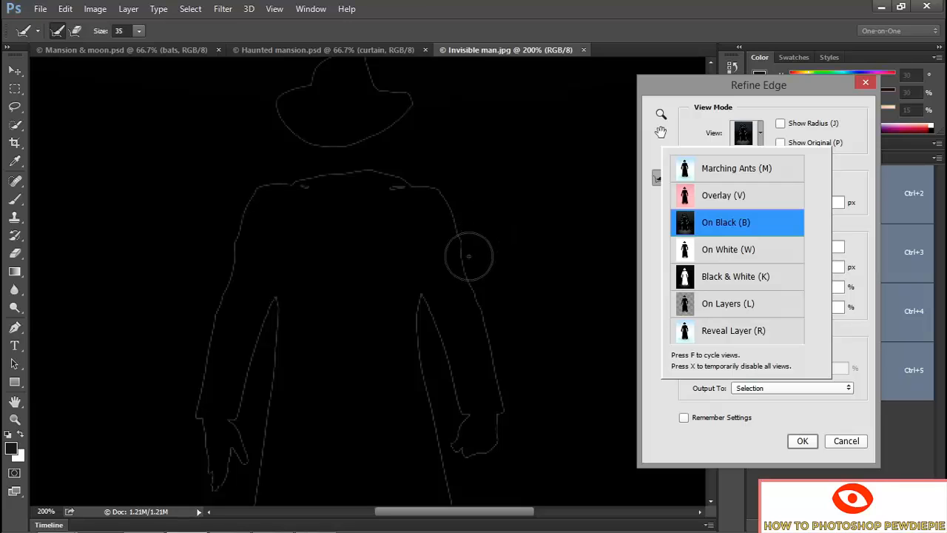
click(767, 406)
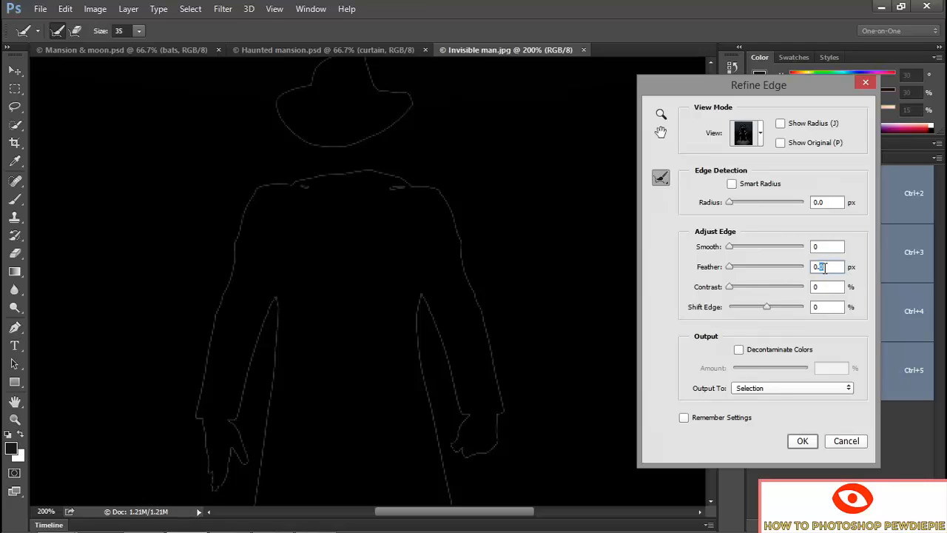
- Refine the silhouette's selection with Feather 0.5 px, Contrast 50% and Shift Edge -100%, output as a selection
text(5)
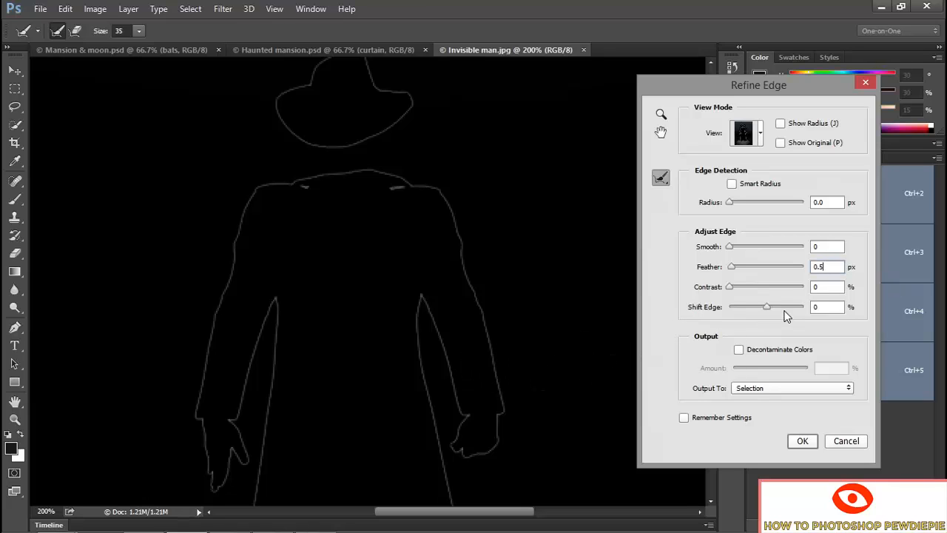
drag(768, 307, 723, 312)
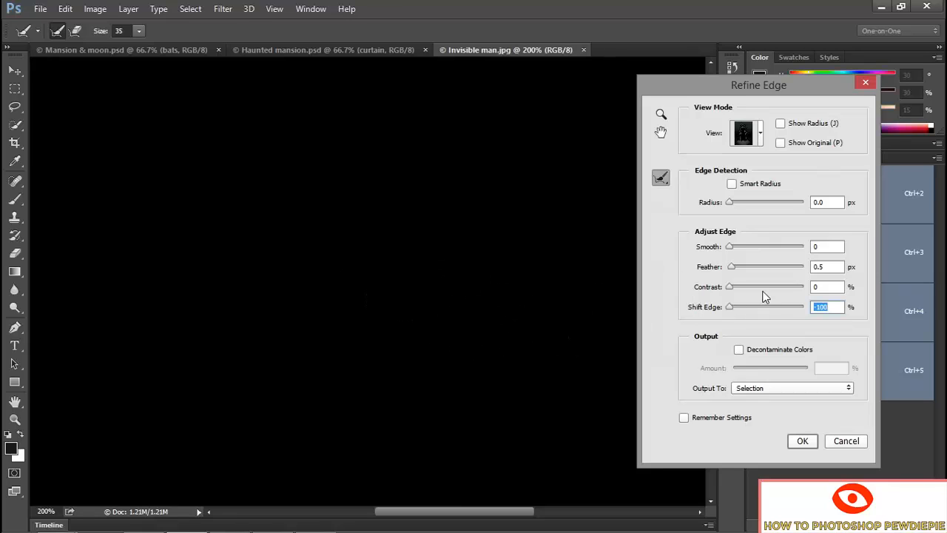
click(813, 287)
text(5)
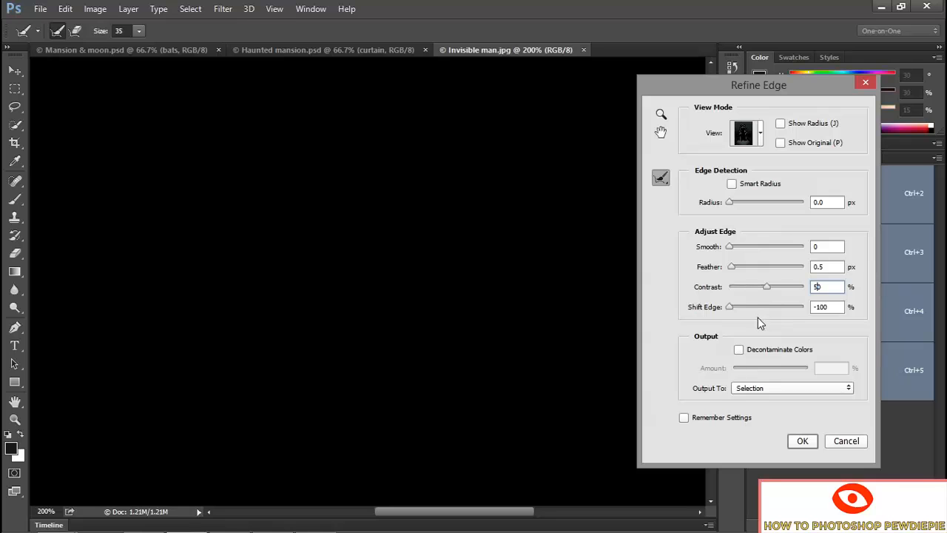
click(802, 441)
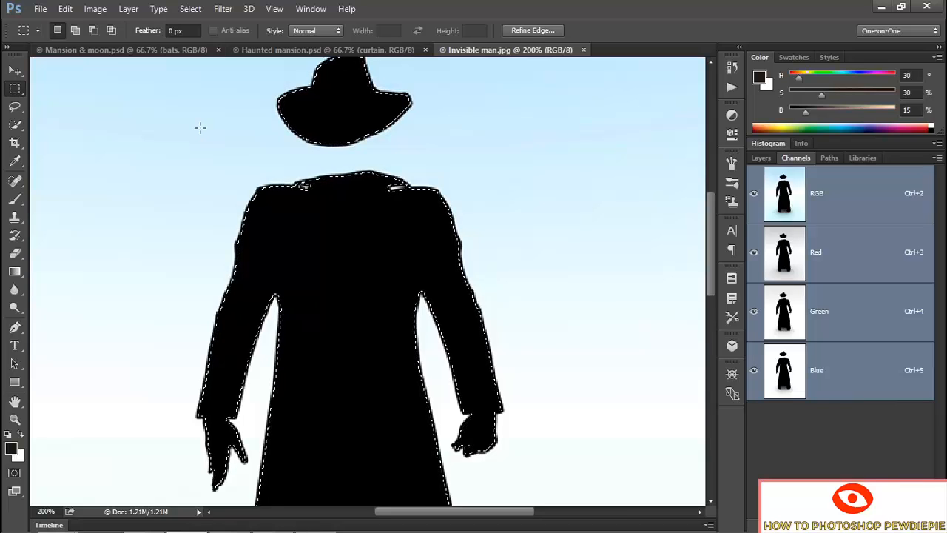
- Copy the selected figure into Mansion & moon.psd as a new layer and name it specter
click(107, 51)
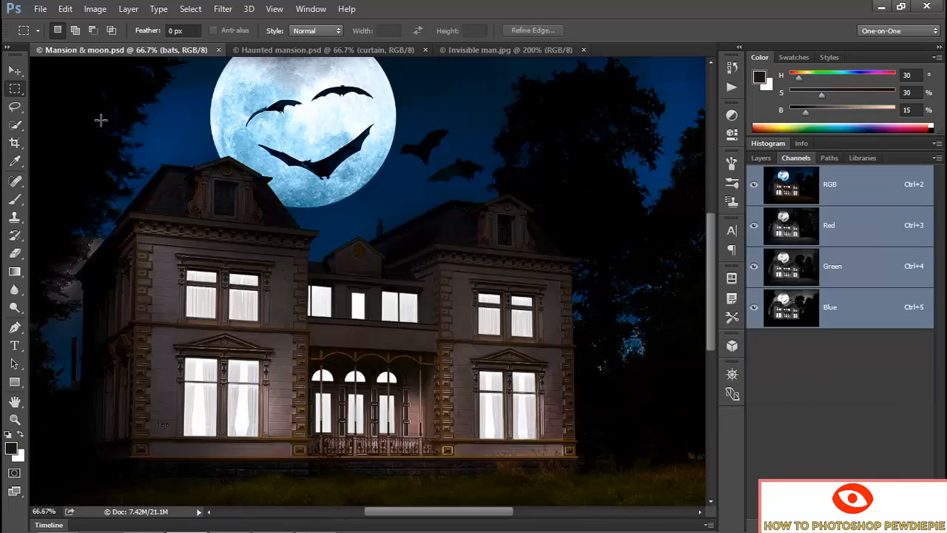
key(ctrl+v)
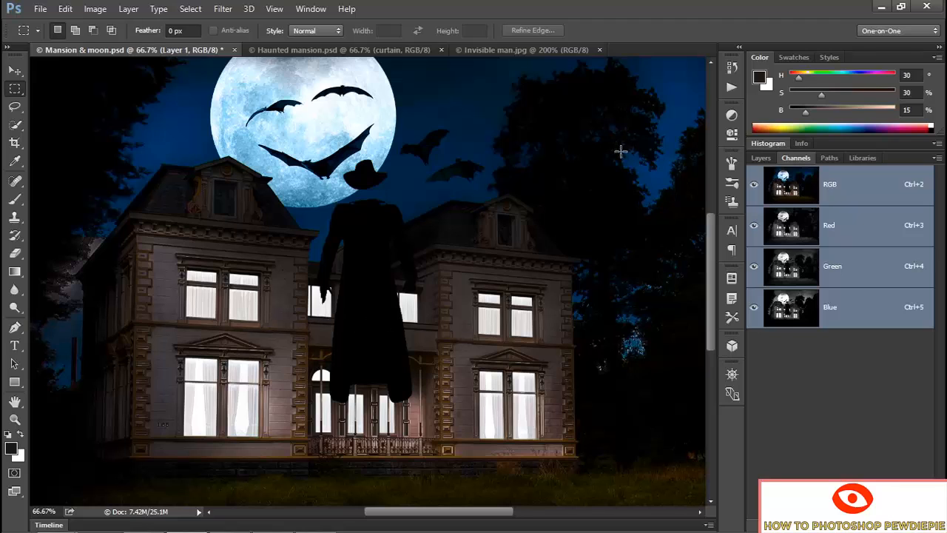
click(761, 158)
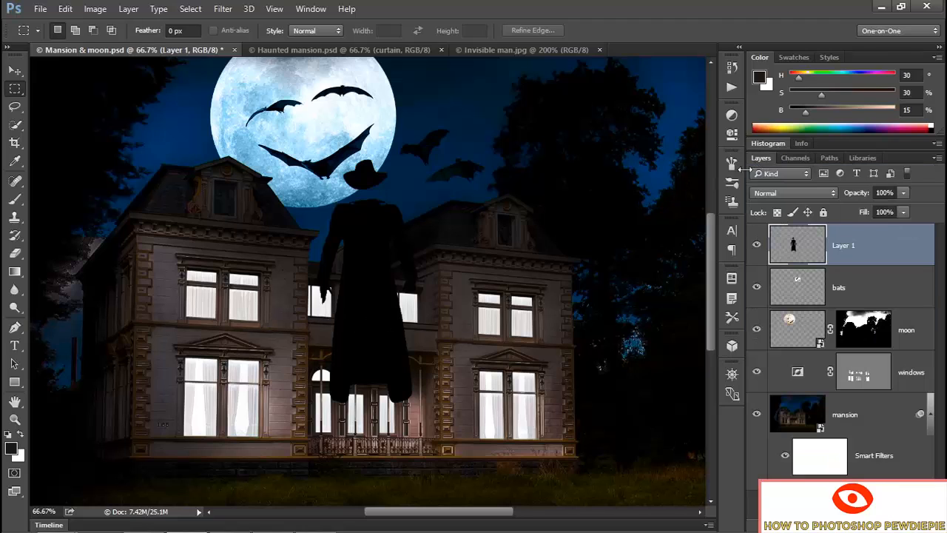
double_click(842, 246)
text(s)
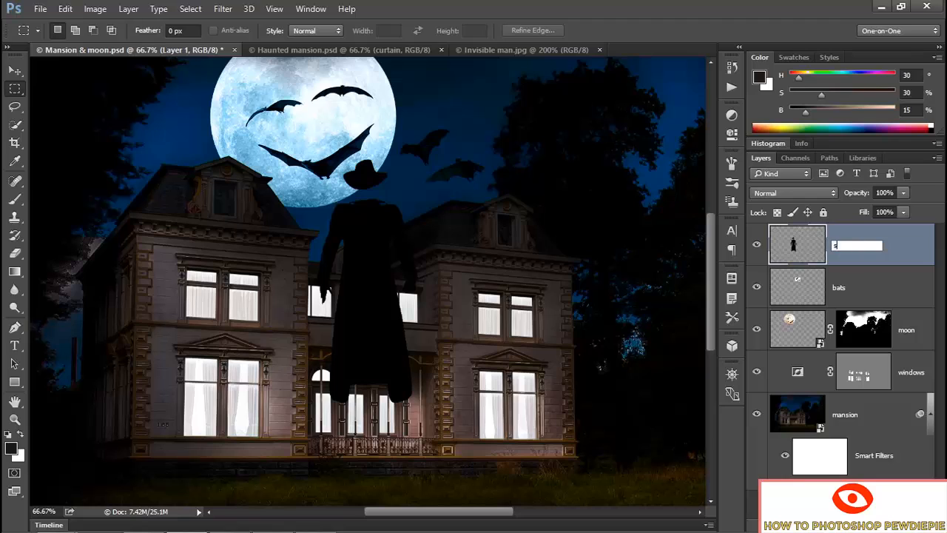
text(pecter)
key(Return)
- Move the specter layer between the moon and windows layers, and place the figure over the mansion's right wing
drag(887, 253, 871, 358)
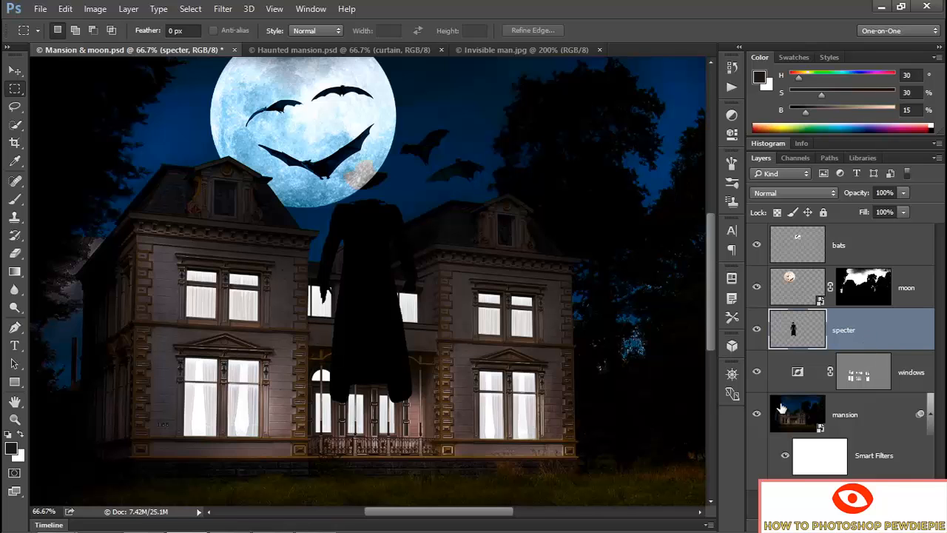
drag(369, 298, 520, 377)
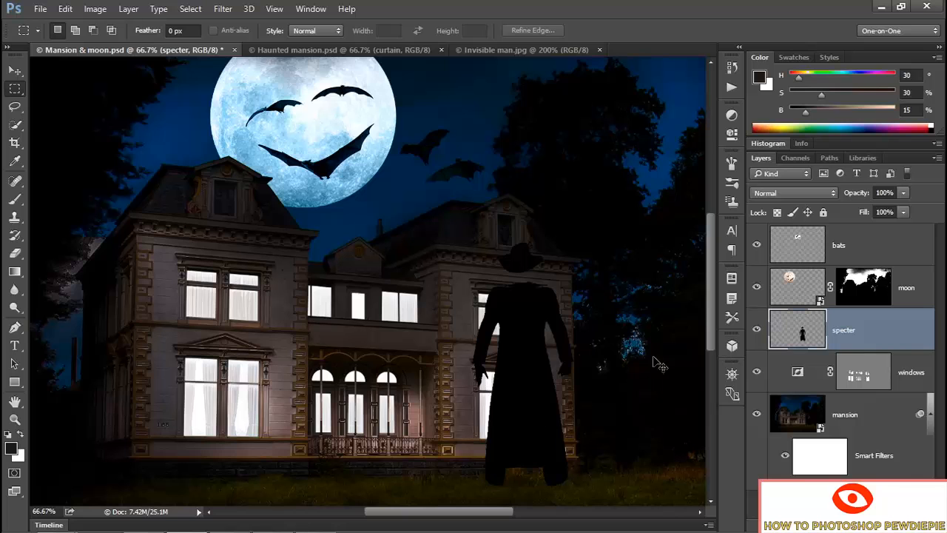
click(531, 360)
drag(528, 360, 503, 258)
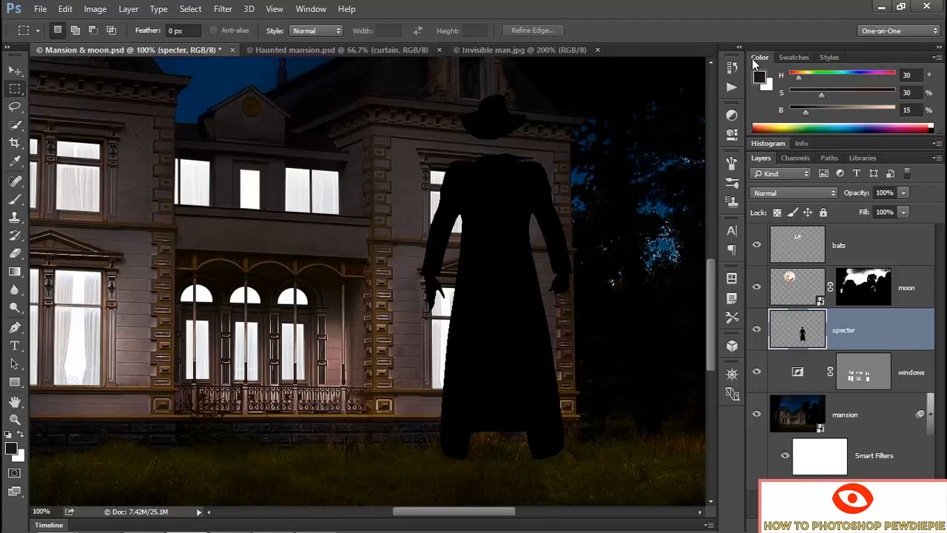
- Using HSB sliders in the Color panel, fill only the specter's opaque pixels with the foreground color H 30, S 30, B 15
click(325, 12)
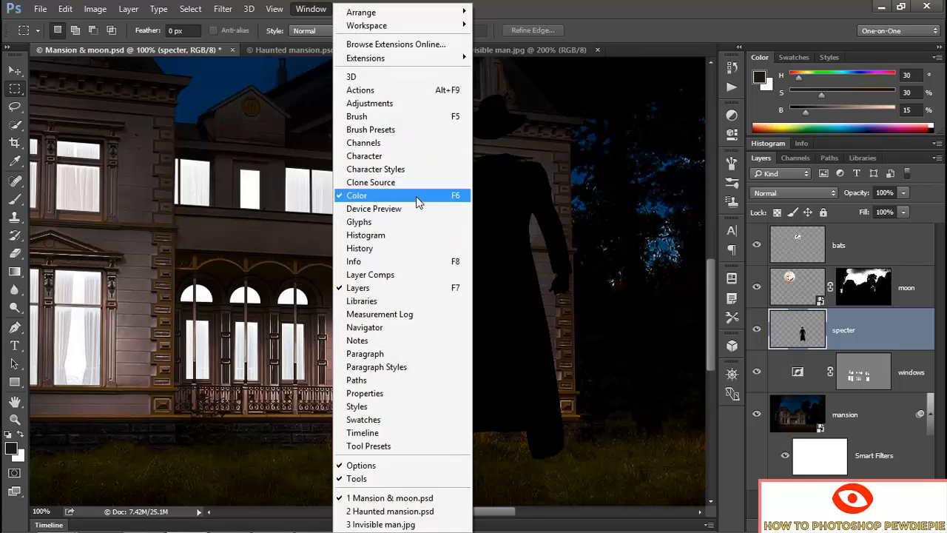
click(418, 201)
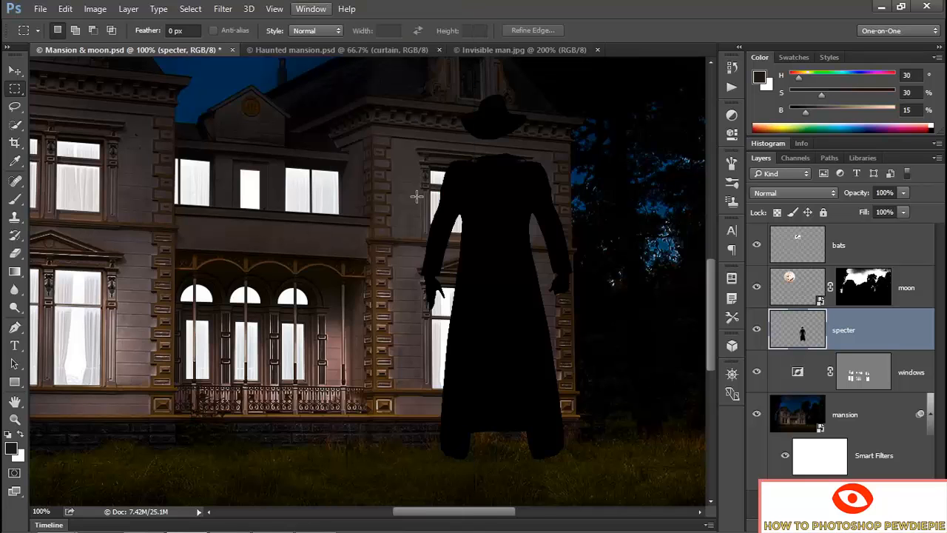
click(937, 57)
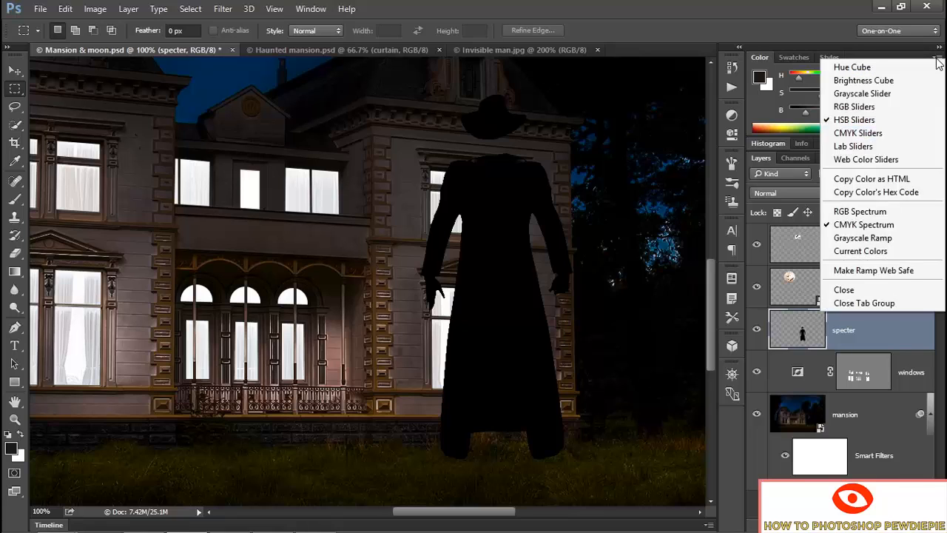
click(902, 122)
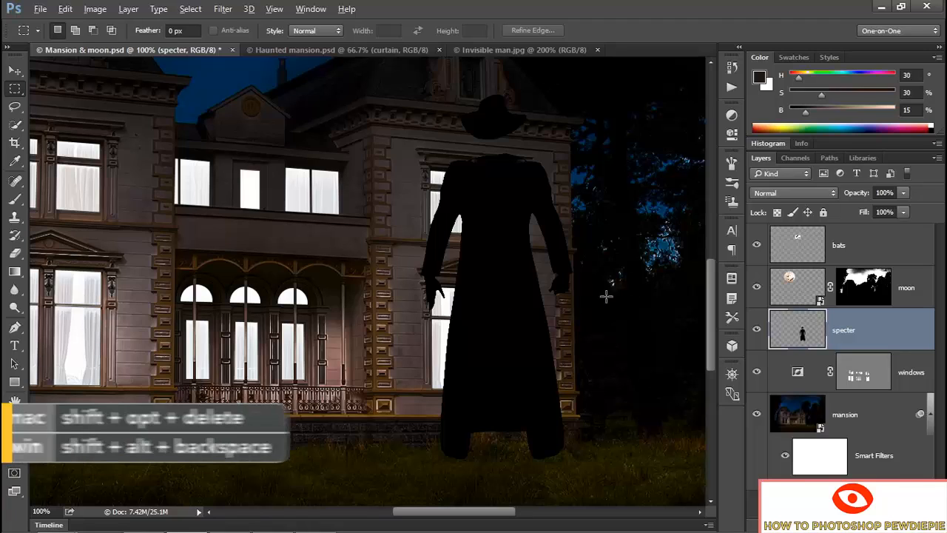
key(shift+alt+BackSpace)
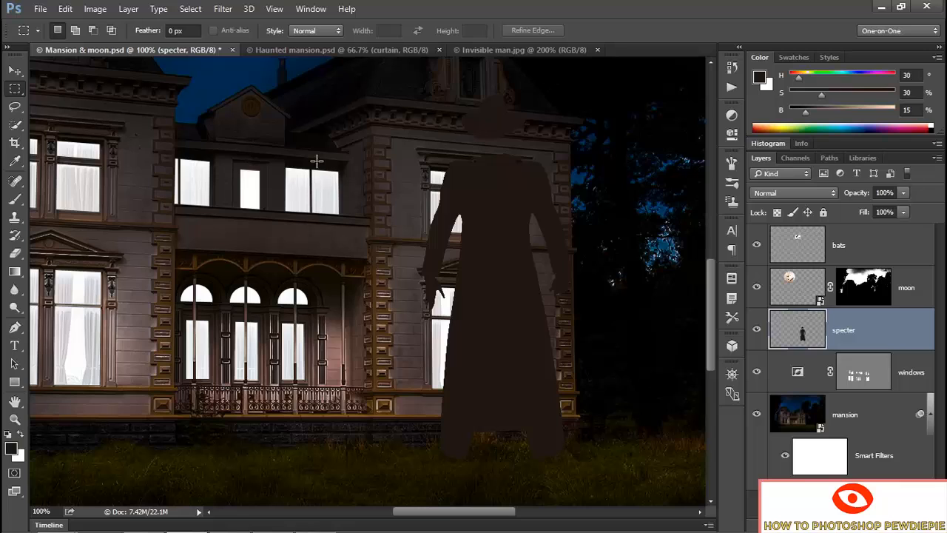
- Convert the specter layer to a smart object and shrink it to about 23% by 25%, inside the right wing's lower window
right_click(403, 160)
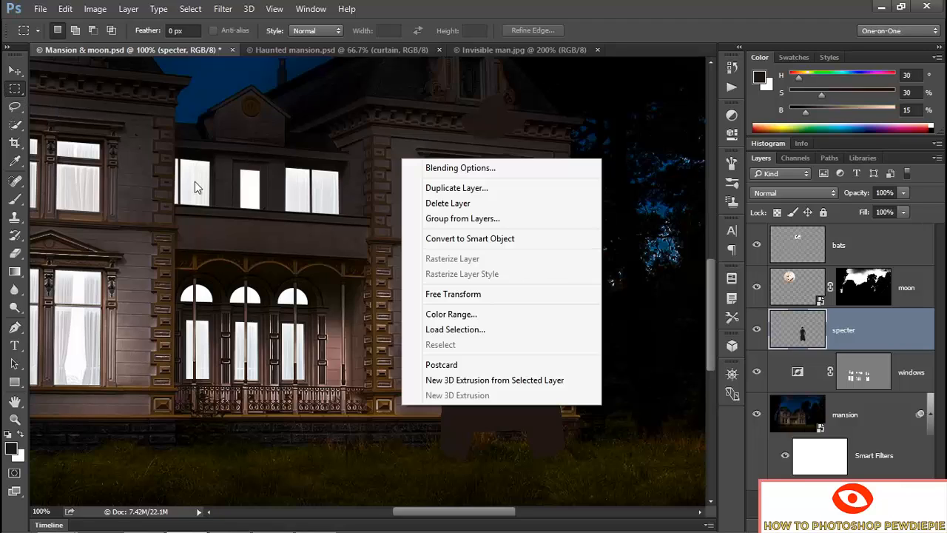
click(532, 238)
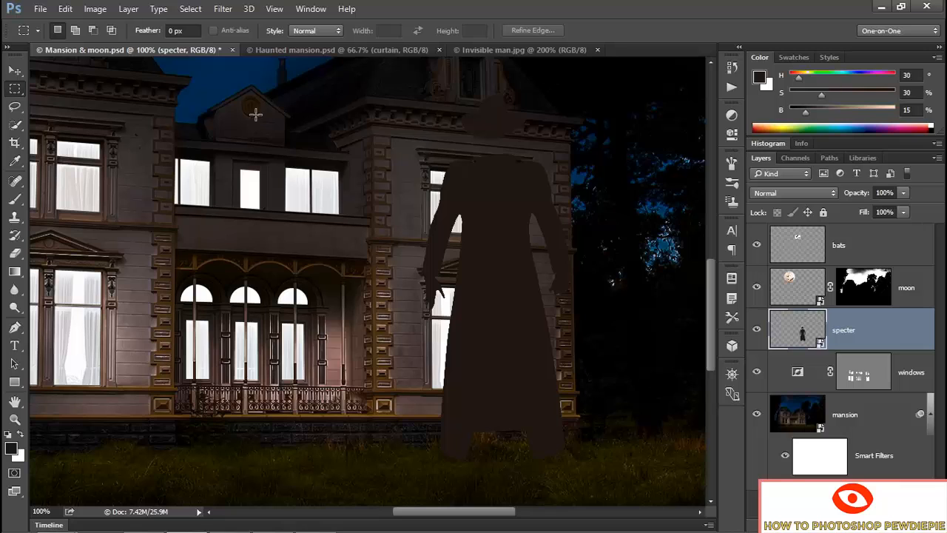
click(66, 9)
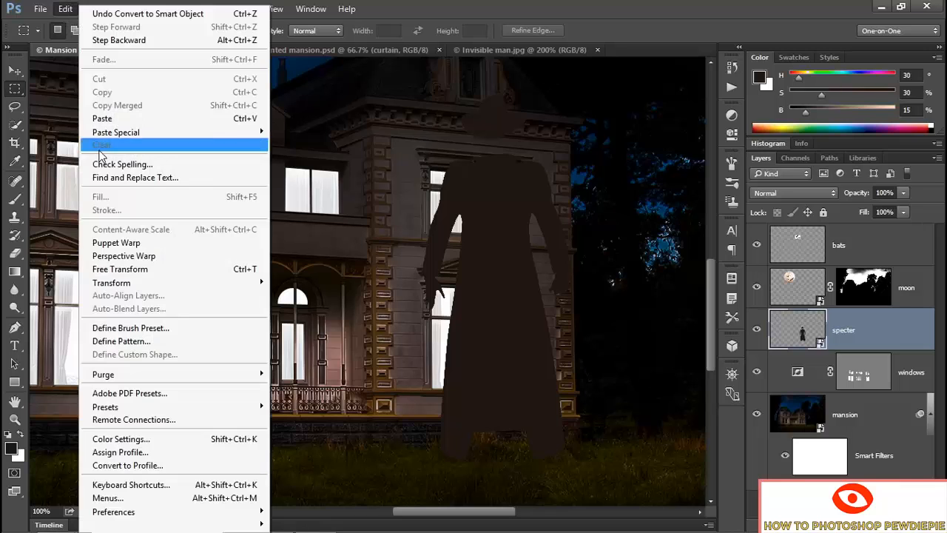
click(181, 271)
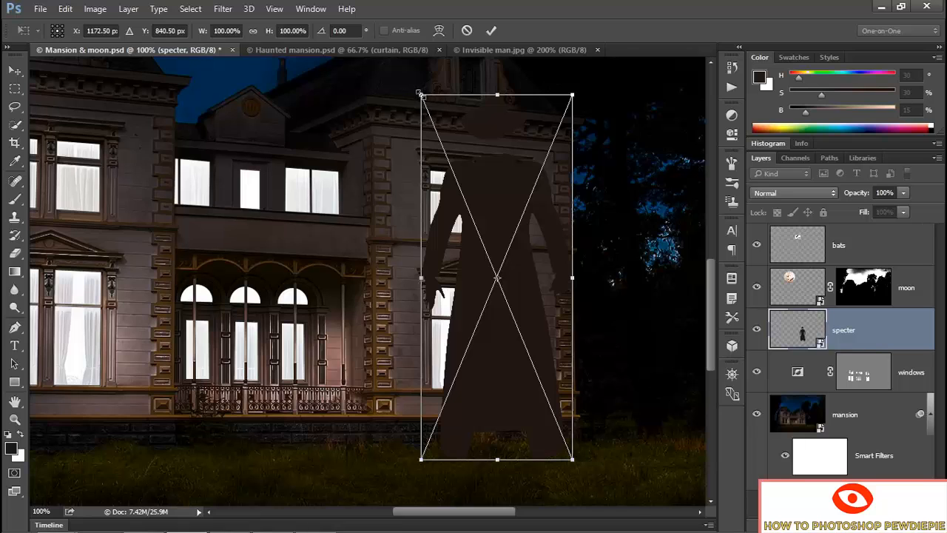
drag(420, 94, 538, 368)
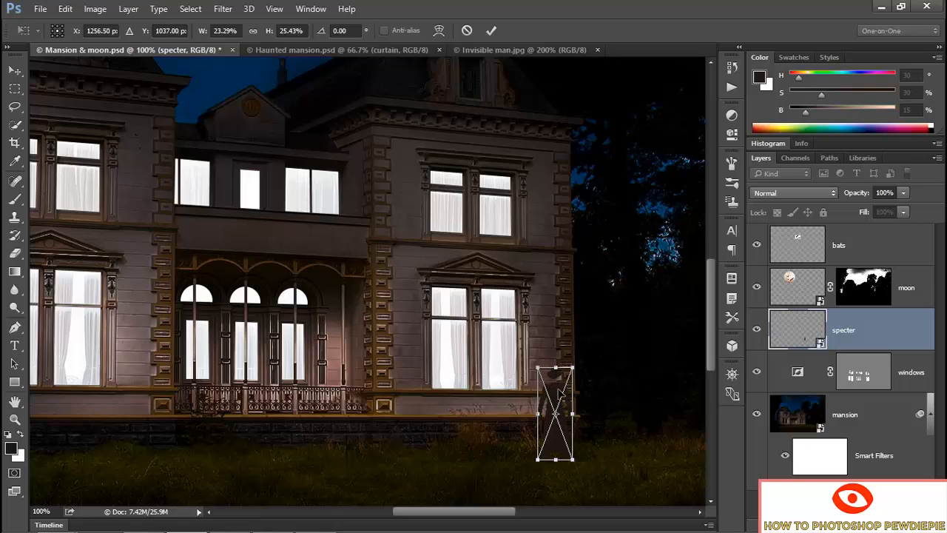
drag(560, 397, 452, 324)
scroll(453, 325, up, 1)
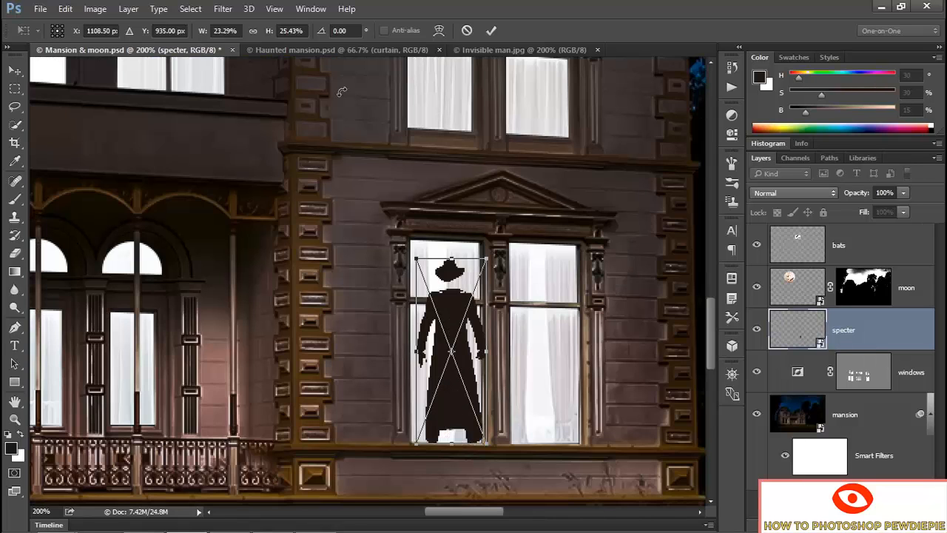
- Set the specter's scale to 26% width and 29% height and apply the transformation
click(201, 32)
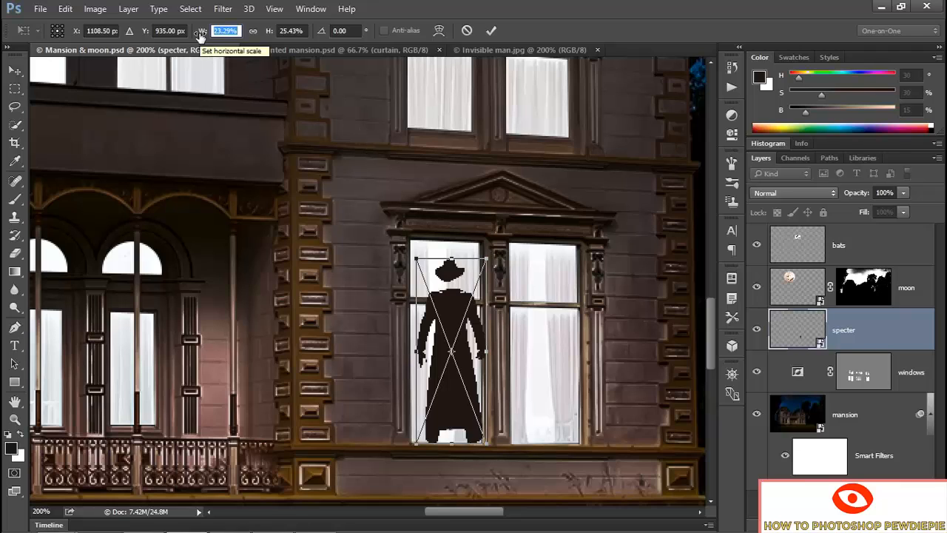
text(26)
key(Tab)
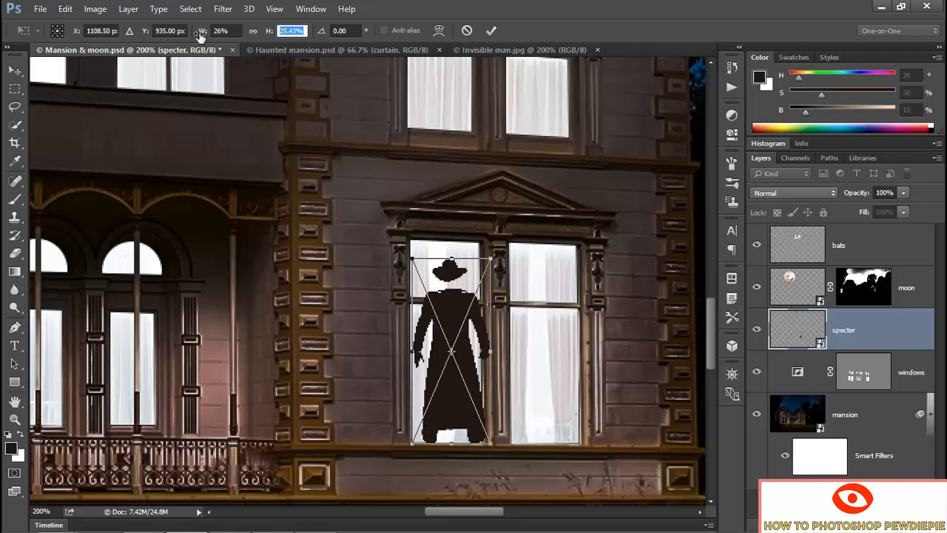
text(25)
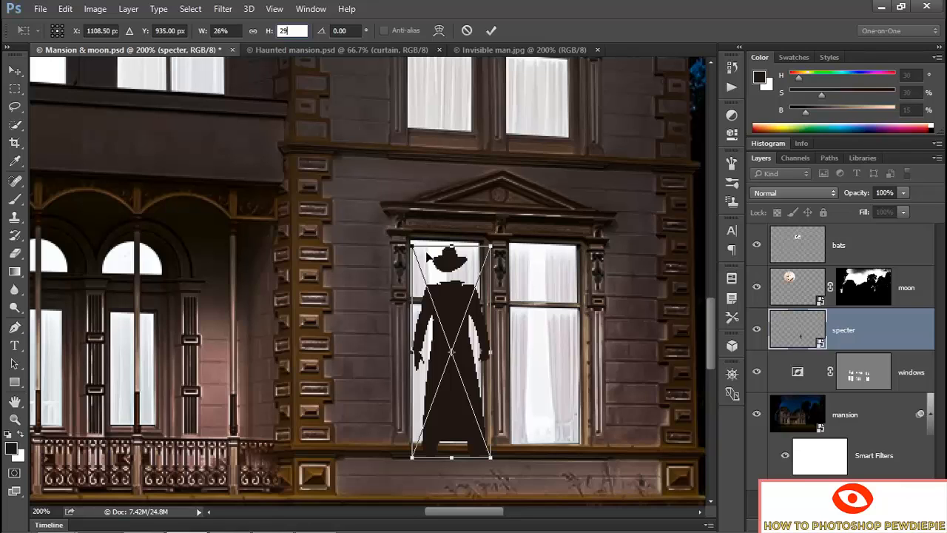
key(Return)
key(Return)
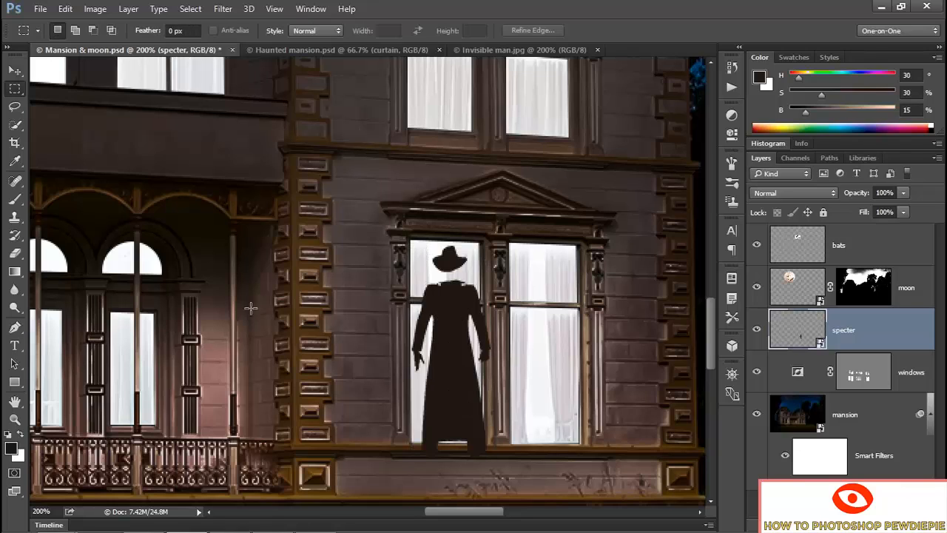
- Nudge the specter slightly down and to the right in the window, and clip its layer to the windows layer
scroll(450, 331, up, 1)
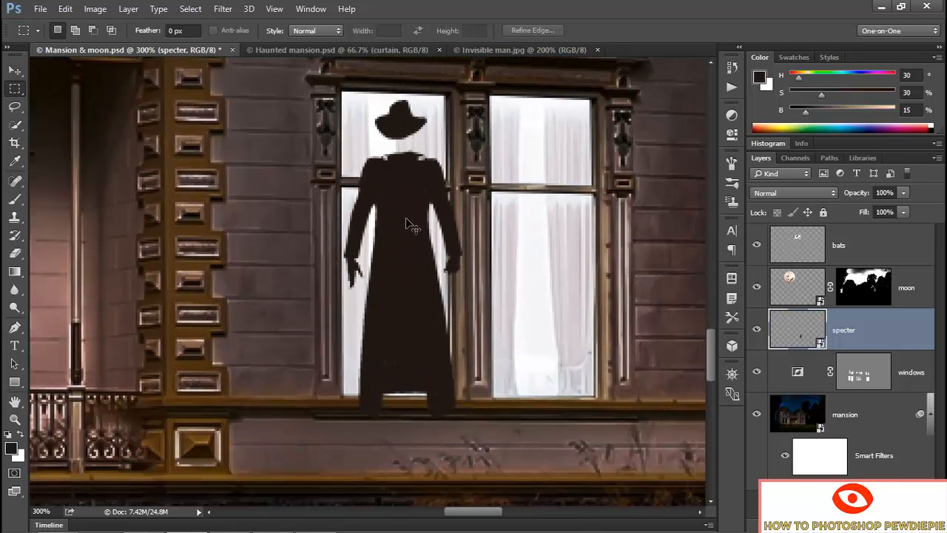
drag(407, 219, 411, 229)
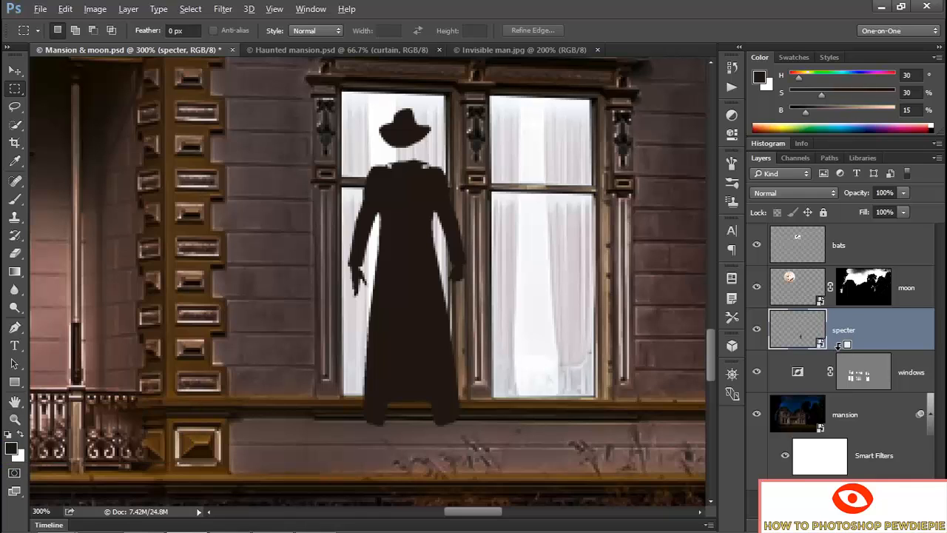
alt+click(839, 345)
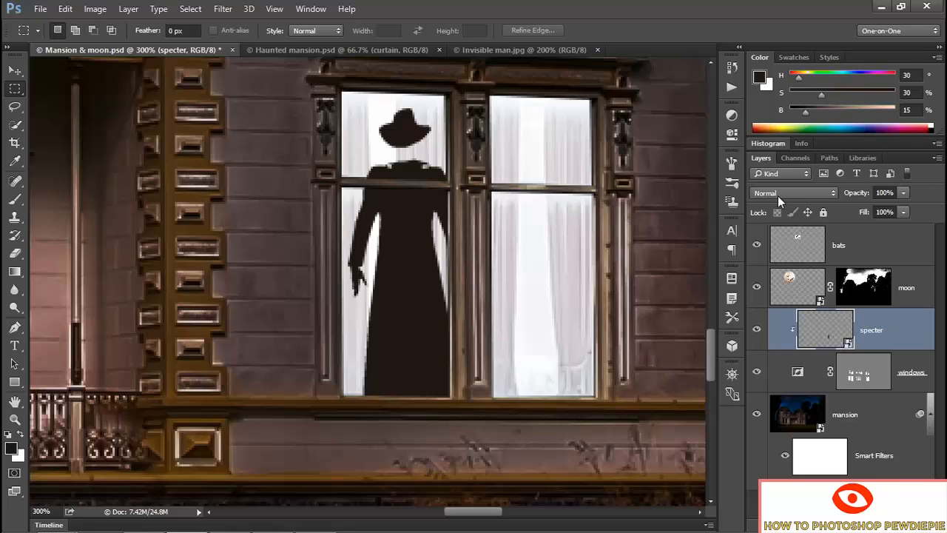
- Set the specter layer's opacity to 70% and its blend mode to Multiply
key(7)
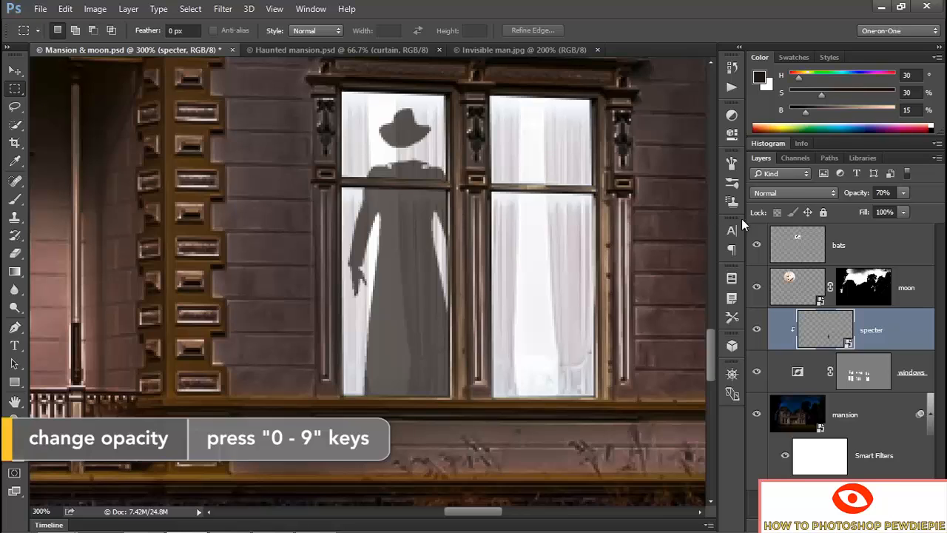
click(787, 196)
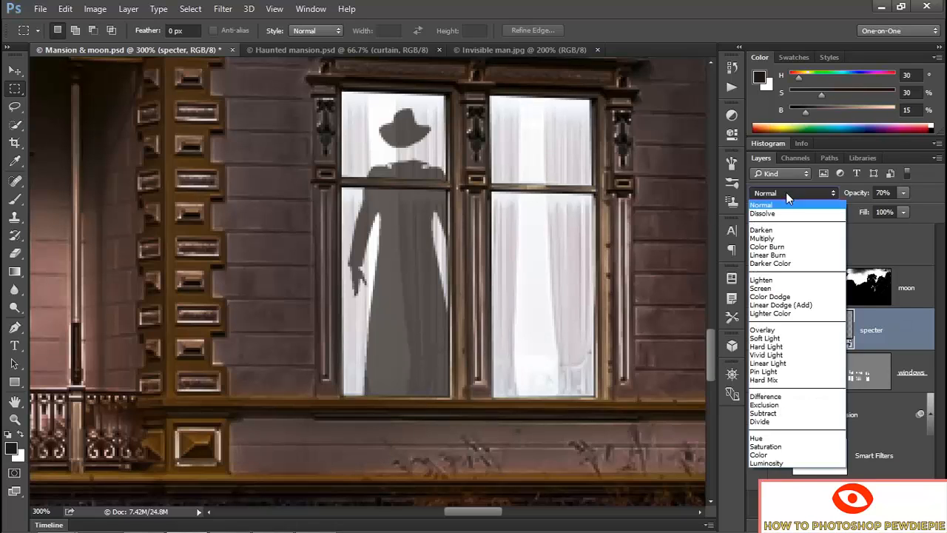
click(784, 238)
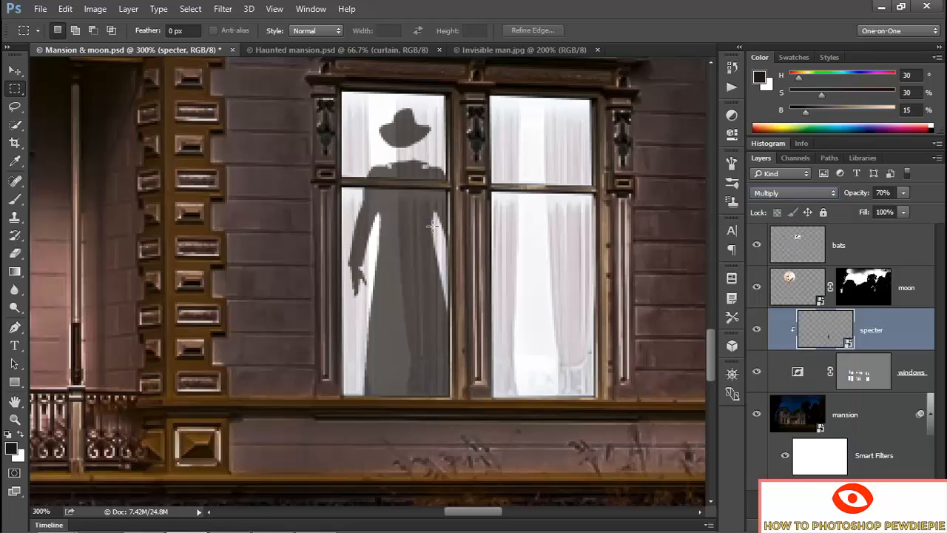
- In the specter layer's blending options, split the Underlying Layer black slider to 190 / 230 so the curtain folds show through
ctrl+click(415, 212)
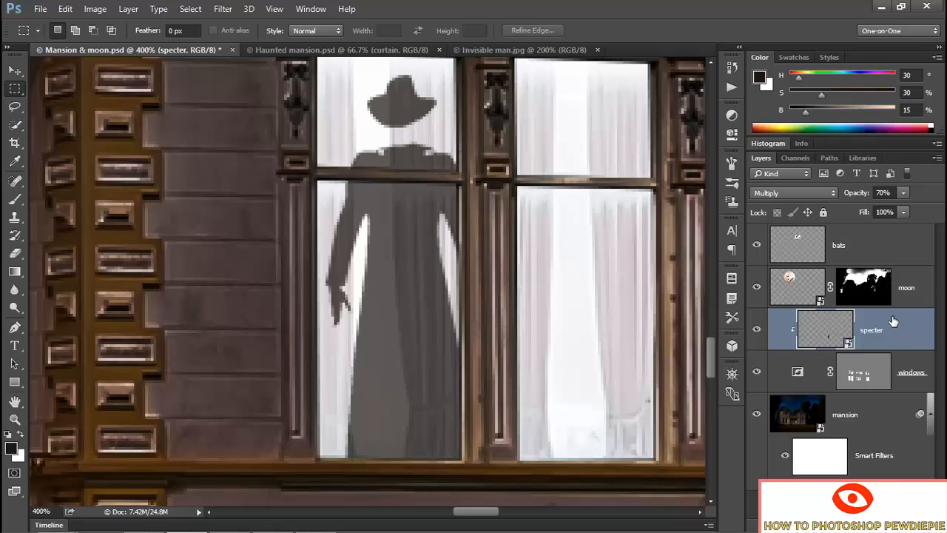
key(space)
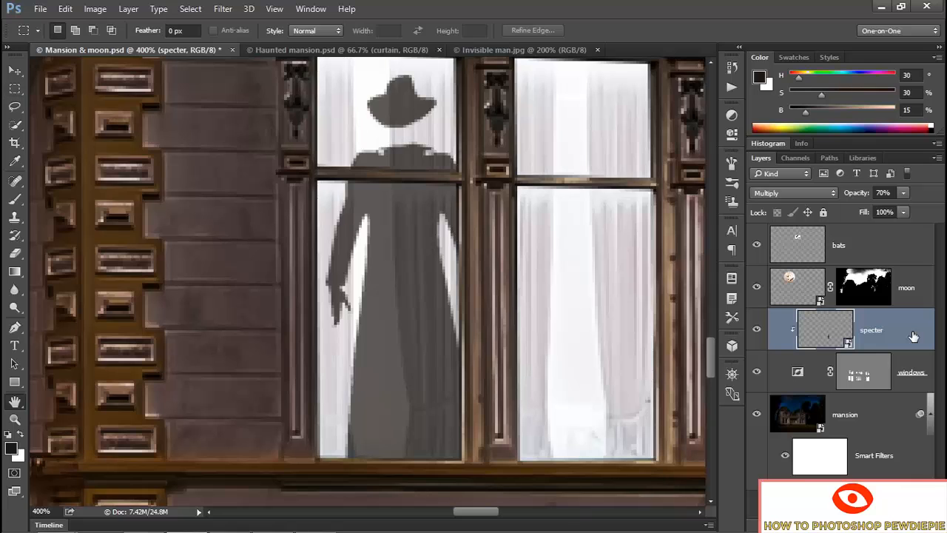
double_click(913, 331)
drag(380, 63, 648, 73)
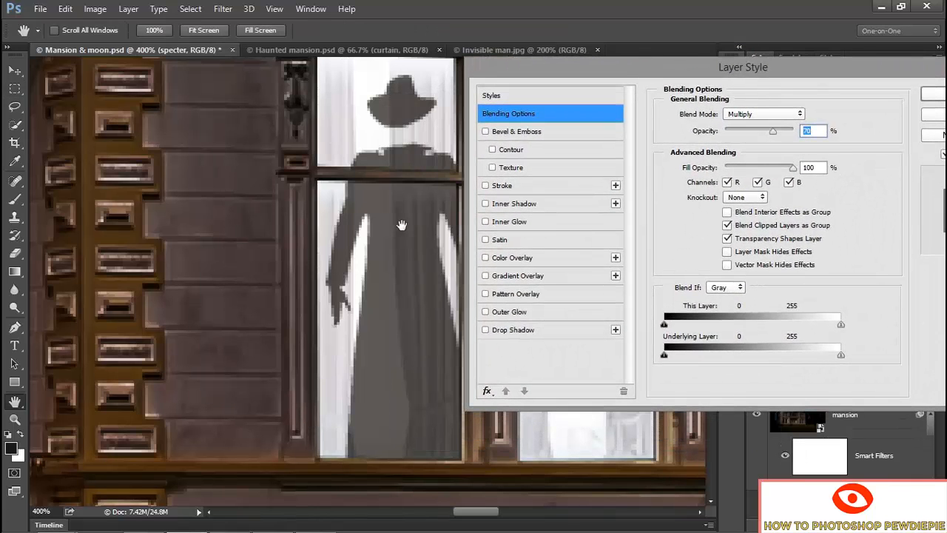
drag(401, 225, 260, 237)
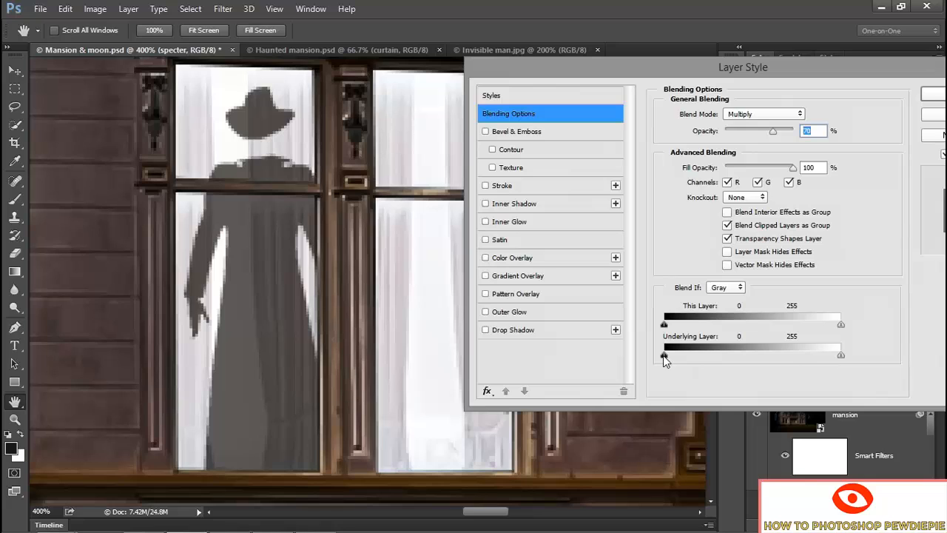
drag(665, 358, 812, 361)
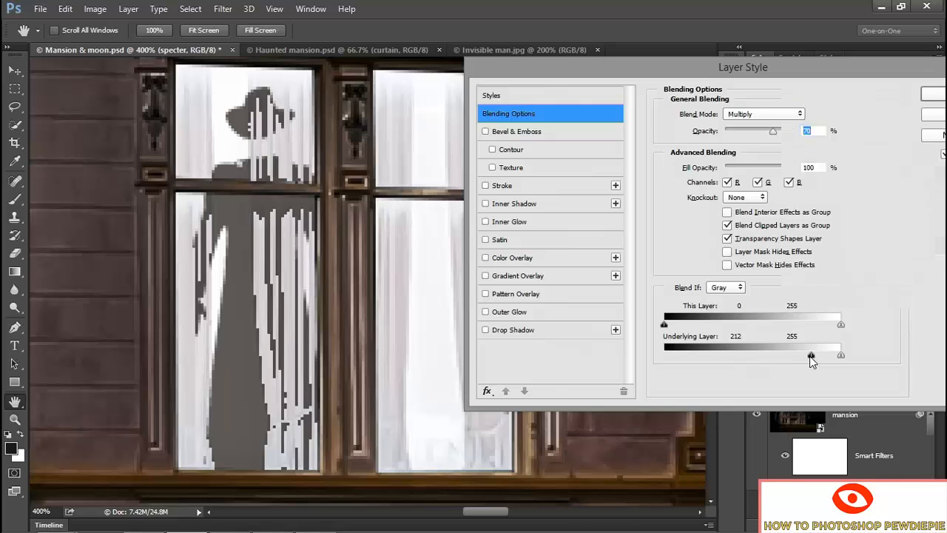
drag(809, 356, 796, 358)
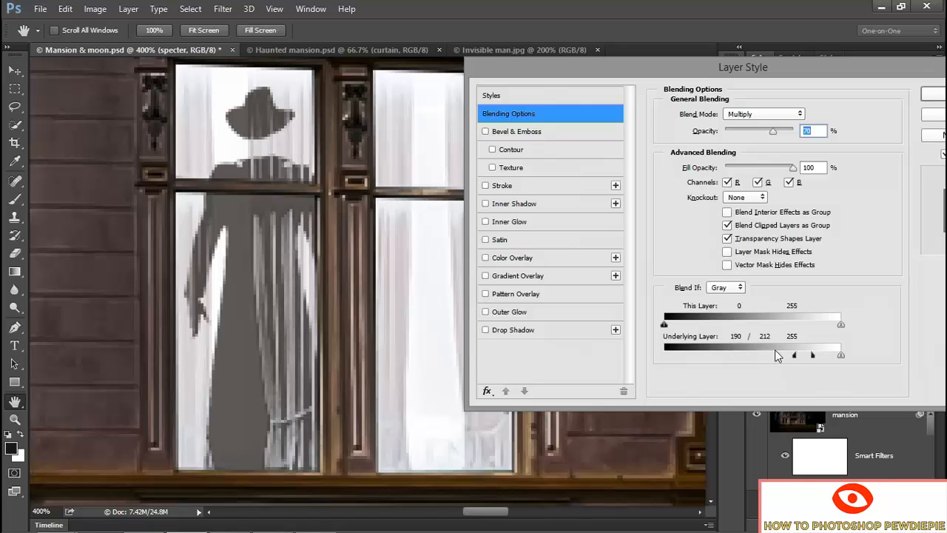
drag(813, 355, 825, 356)
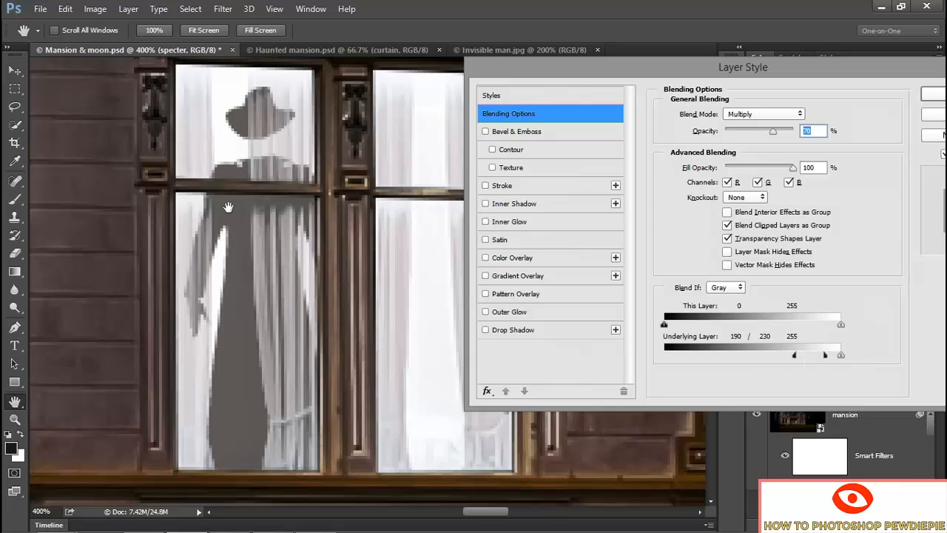
drag(818, 64, 740, 91)
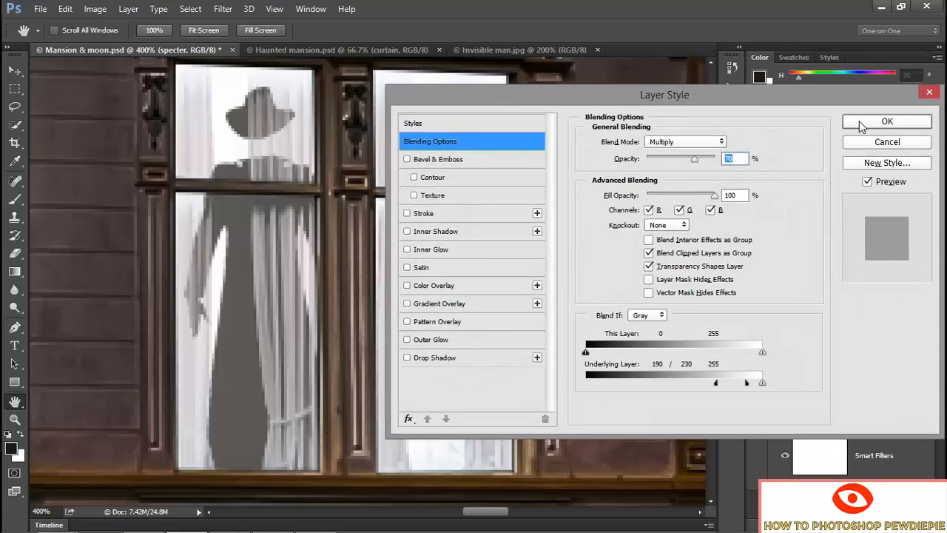
click(859, 121)
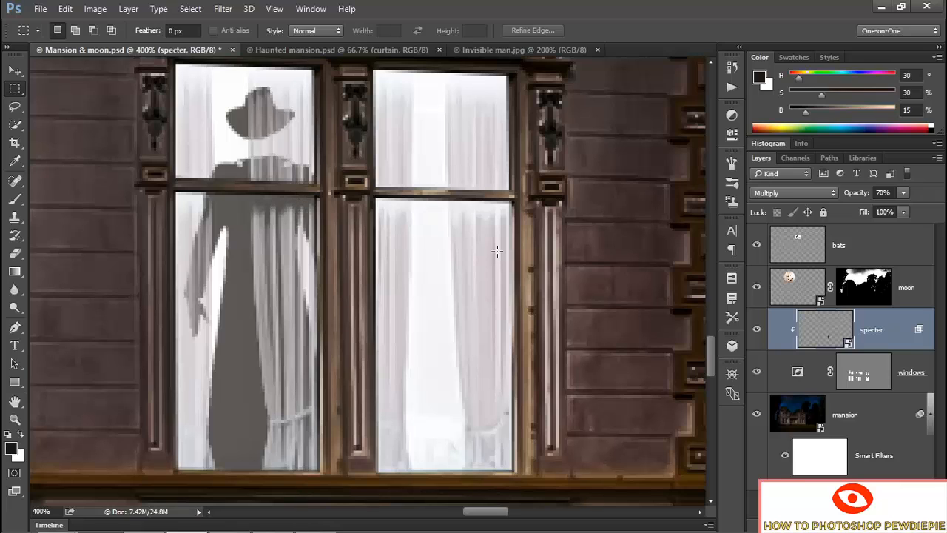
- Copy a rectangle of the curtain at the specter's upper right side from the mansion layer to a new layer named curtains
key(shift+alt+n)
click(799, 419)
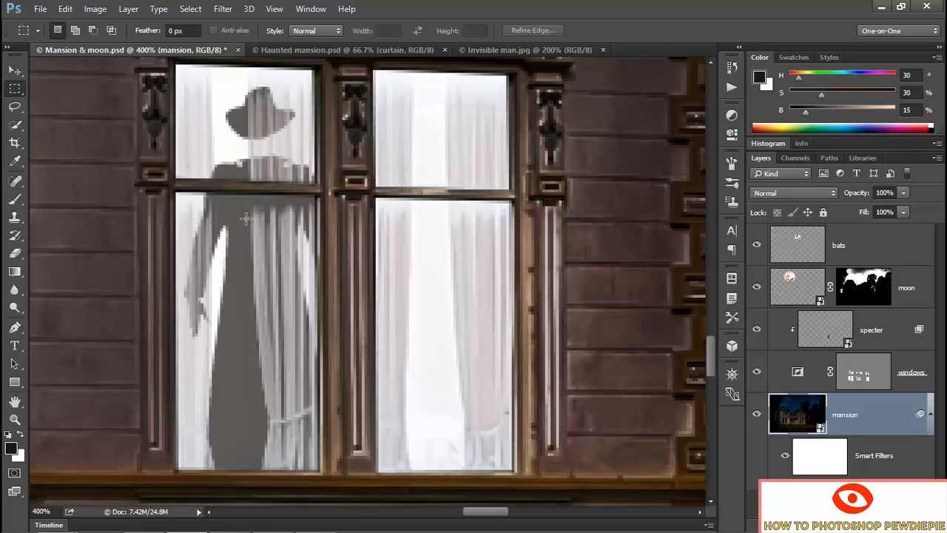
drag(245, 216, 313, 302)
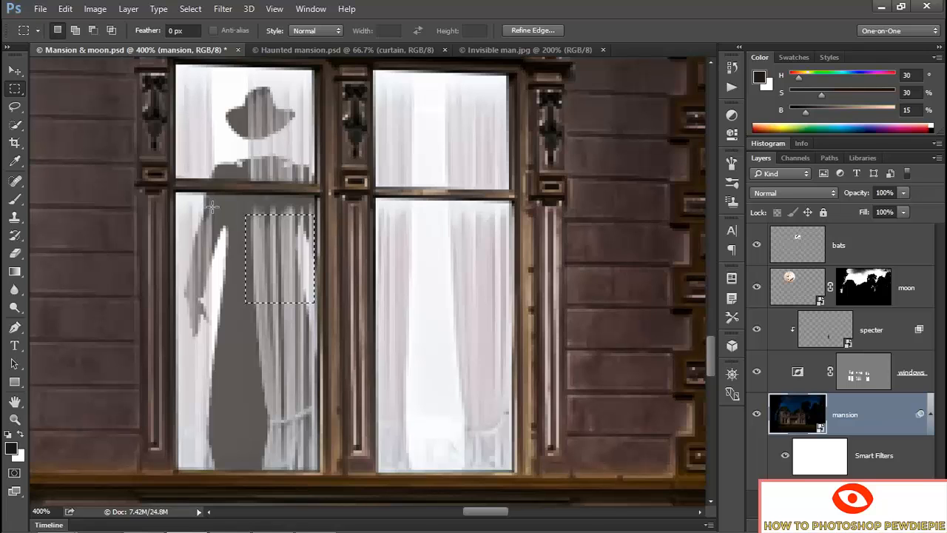
key(ctrl+alt+j)
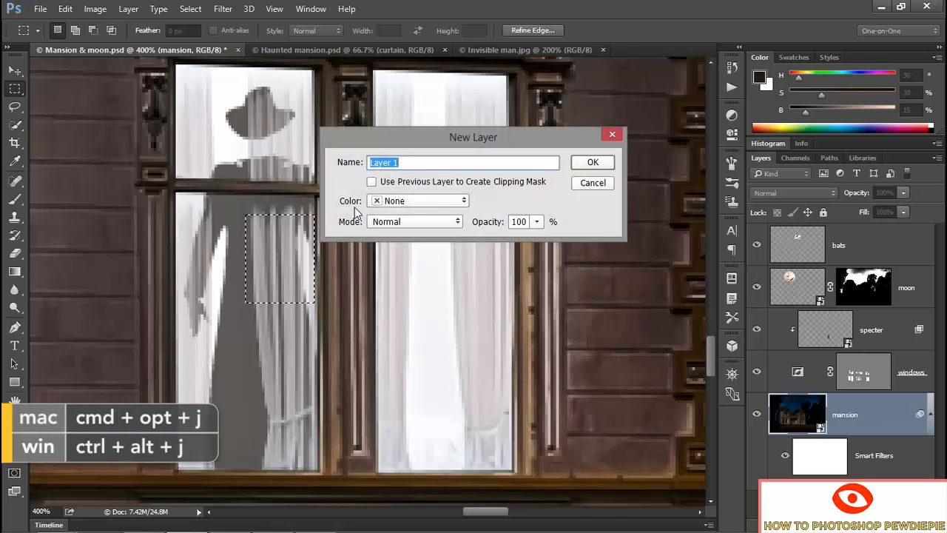
drag(369, 146, 439, 149)
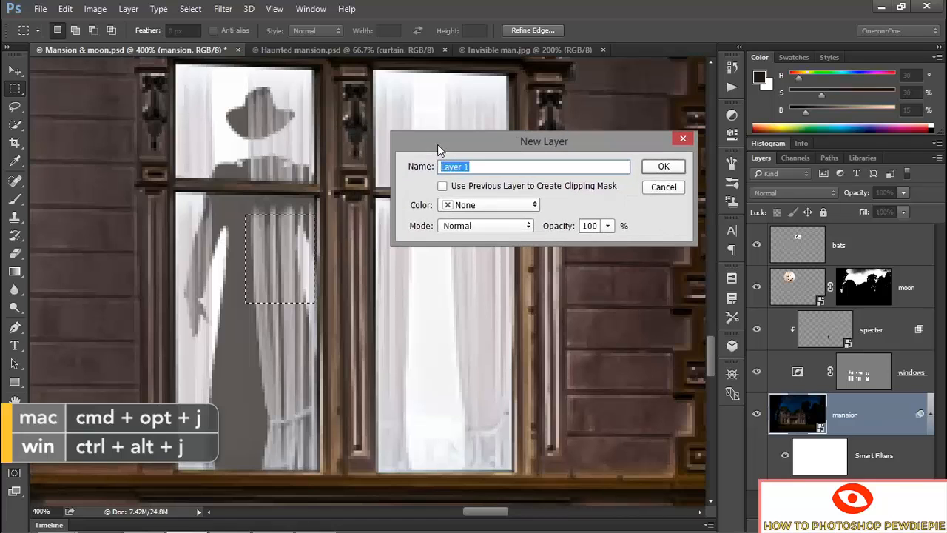
text(curt)
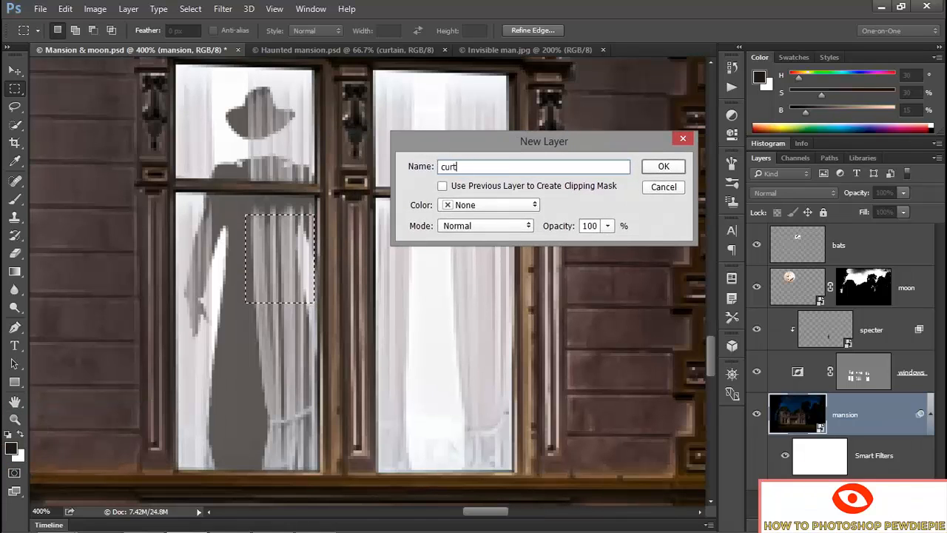
text(ains)
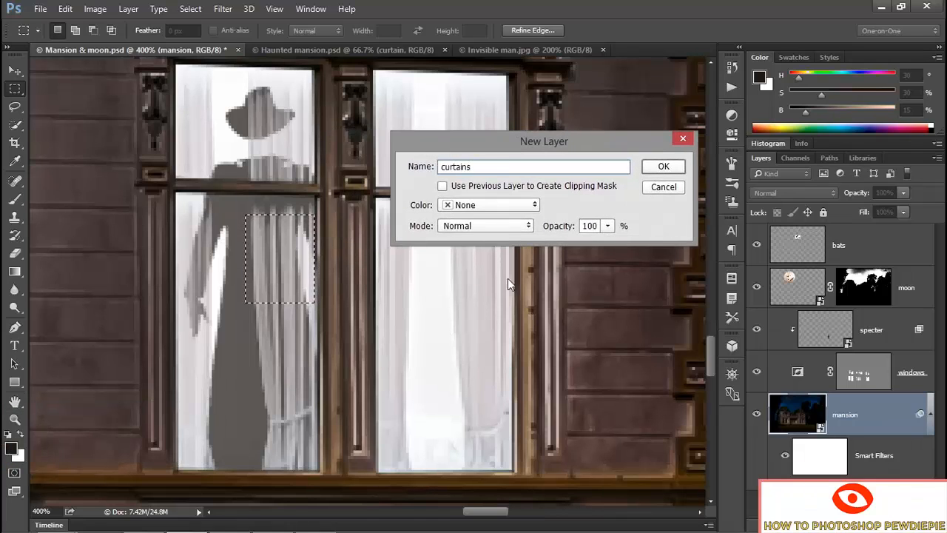
click(661, 166)
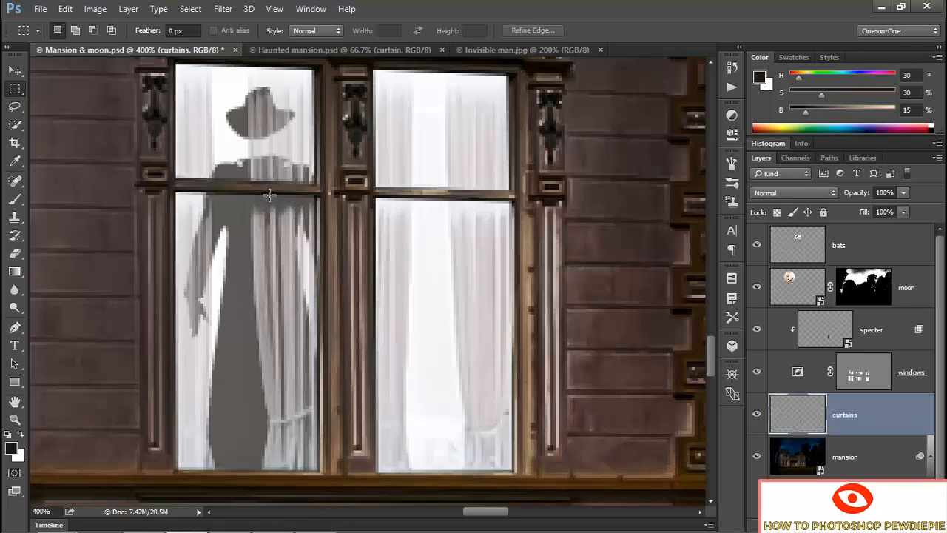
- Stretch the curtain copy upward to the window's crossbar, about 122% of its height, and apply the transformation
key(ctrl+t)
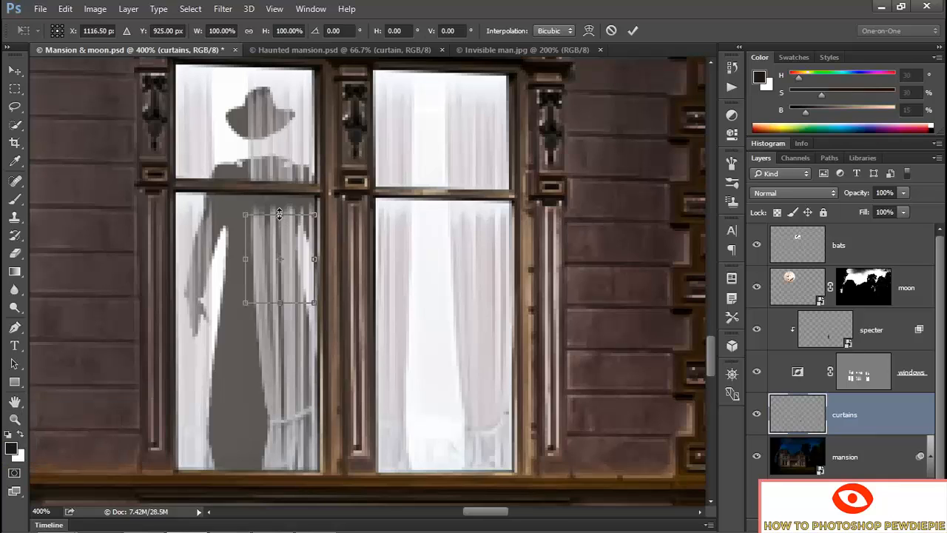
drag(279, 212, 278, 195)
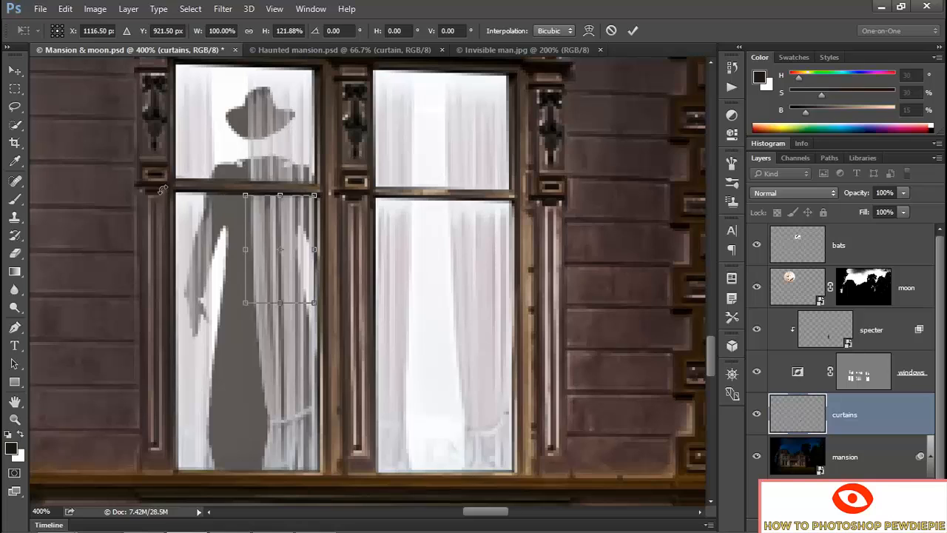
key(Return)
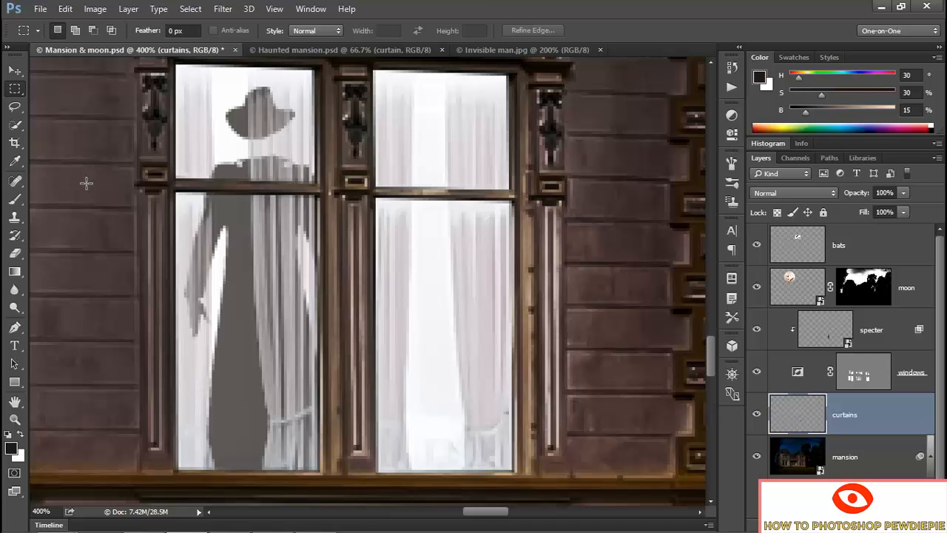
key(ctrl+minus)
key(ctrl+minus)
key(ctrl+minus)
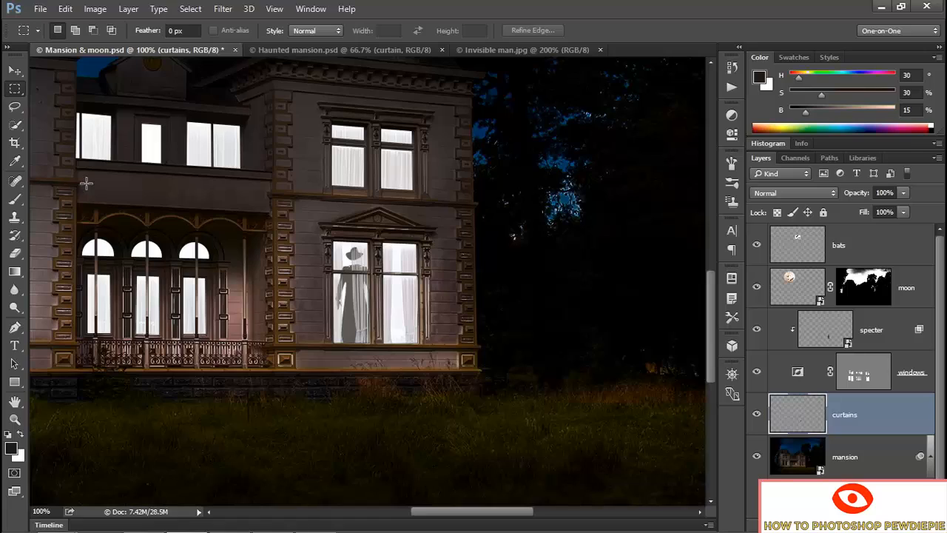
key(shift+f)
drag(215, 190, 530, 276)
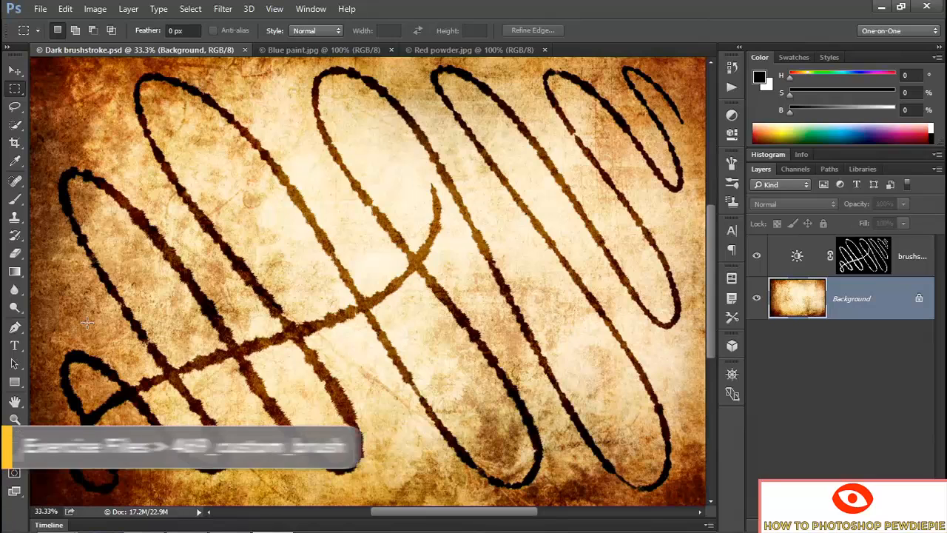
- In Blue paint.jpg, compare the red, green and blue channels and leave only the Green channel active
key(ctrl+Tab)
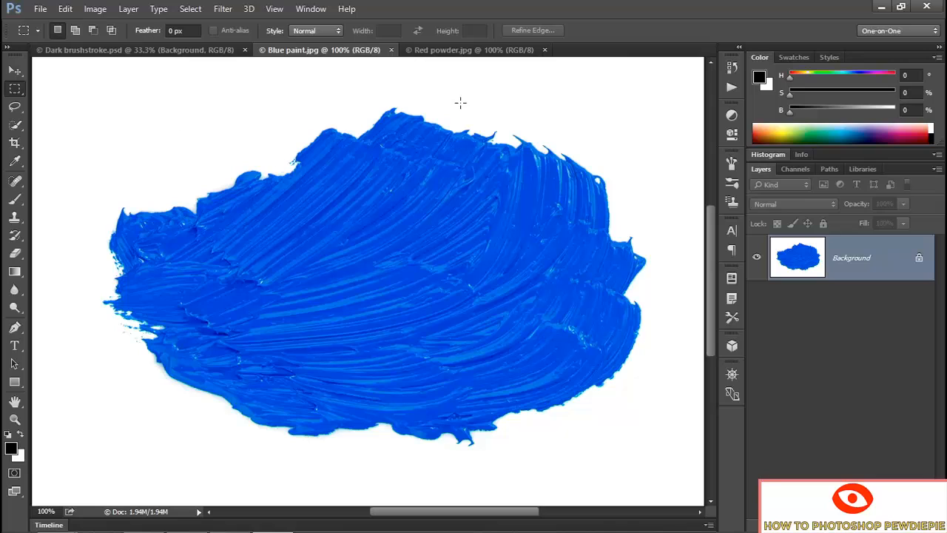
click(788, 172)
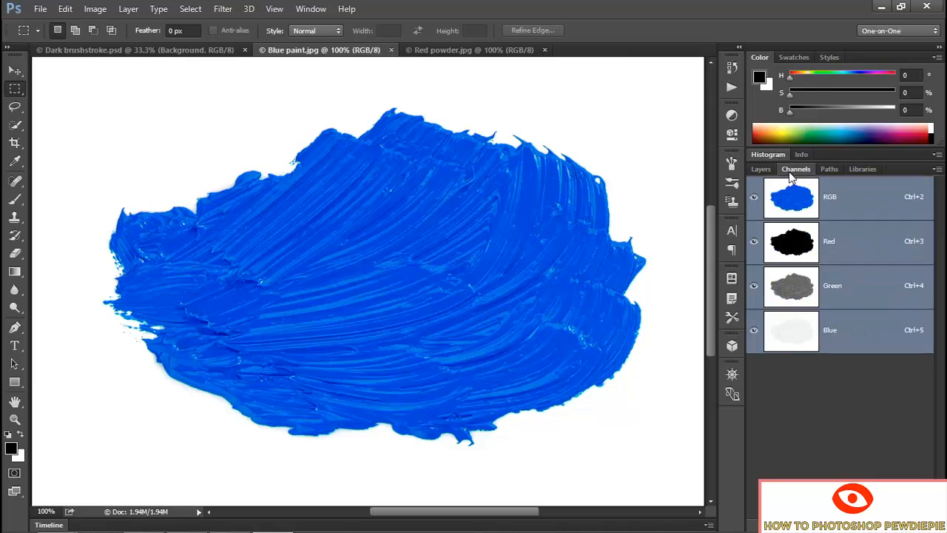
click(875, 247)
click(862, 299)
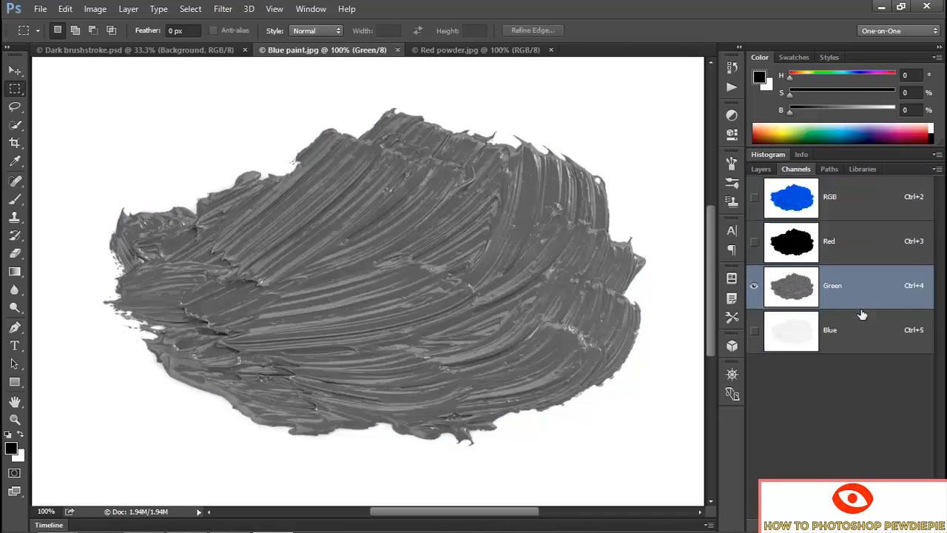
click(863, 334)
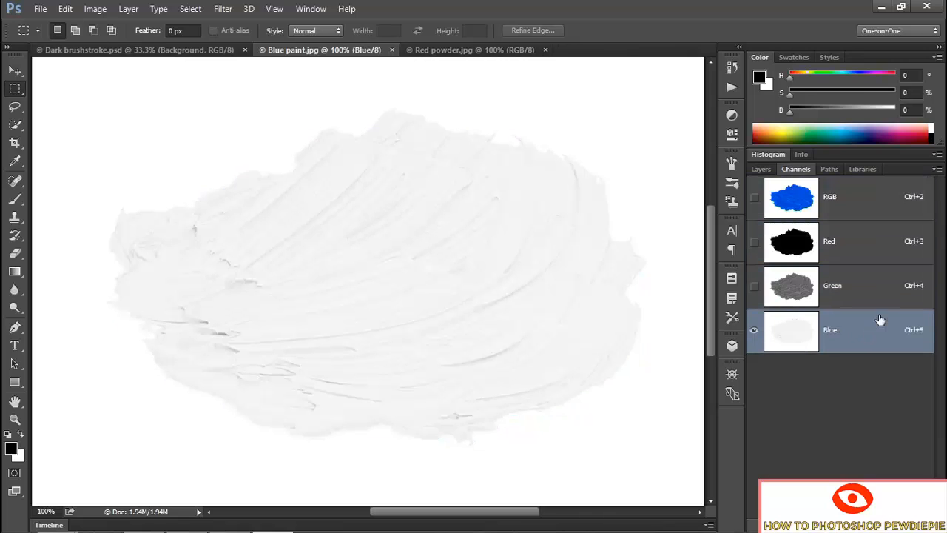
click(861, 295)
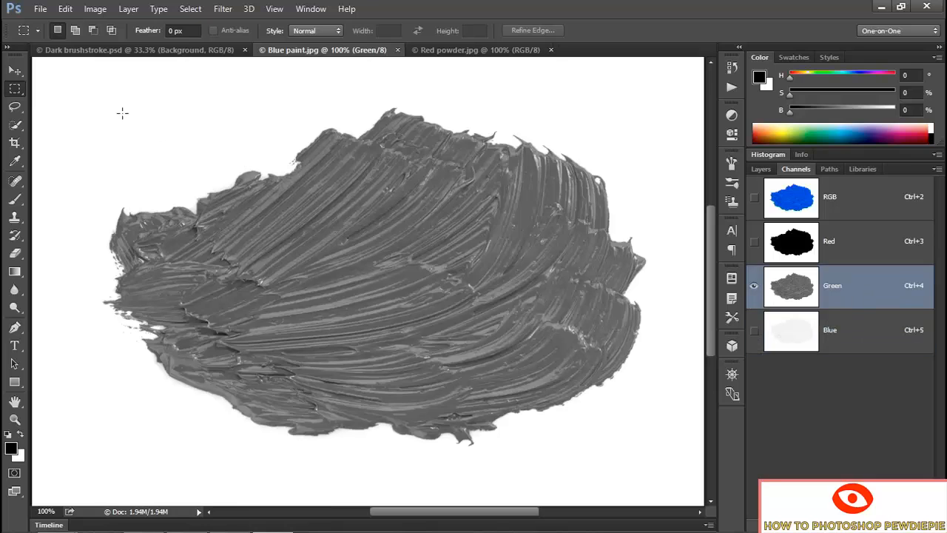
- Convert the paint image to Grayscale mode from the Green channel, discarding the other channels
click(96, 10)
mouse_move(130, 28)
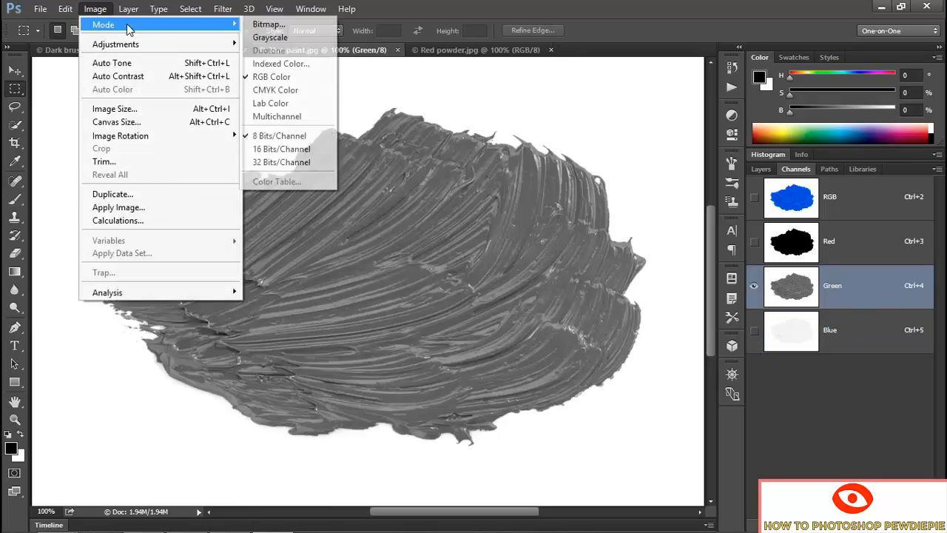
click(299, 39)
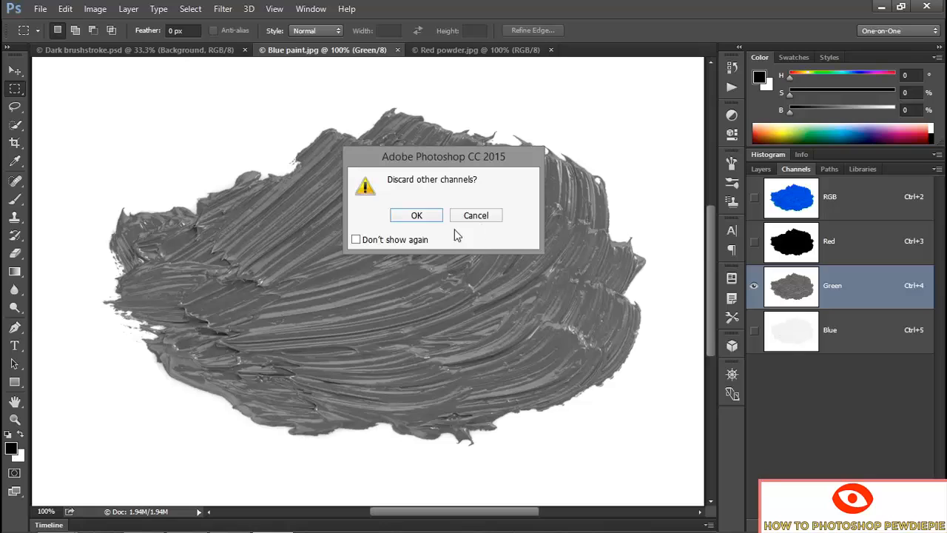
click(417, 216)
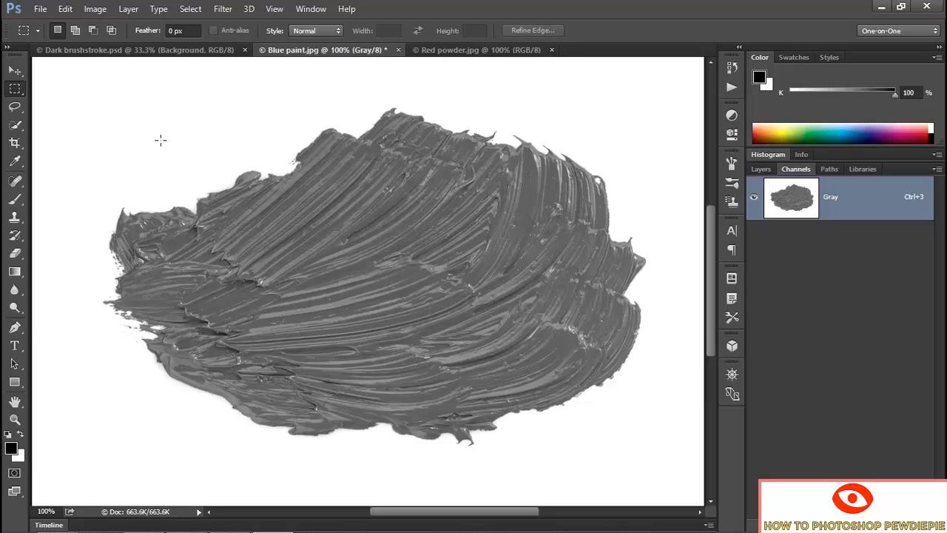
- Apply a Levels adjustment to the paint image with input black point 80 and white point 120
click(95, 9)
mouse_move(171, 46)
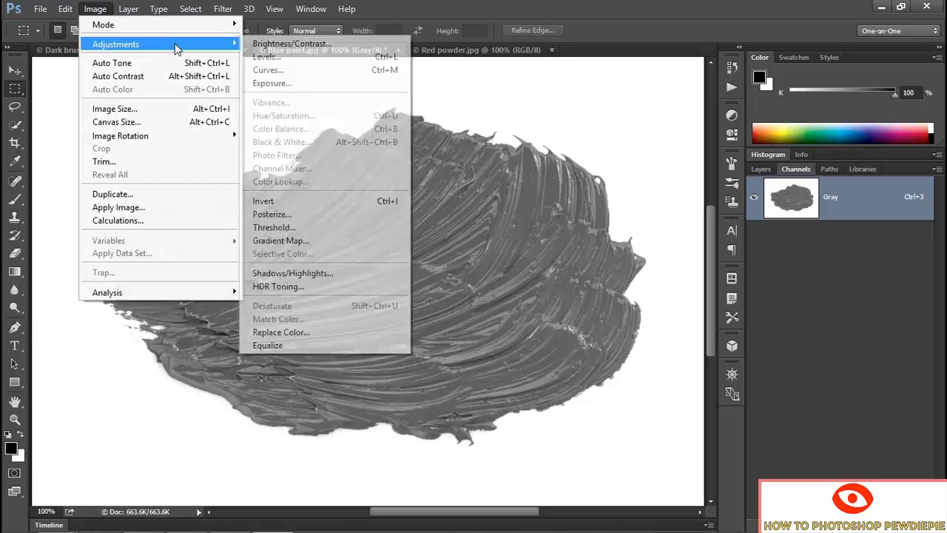
click(335, 58)
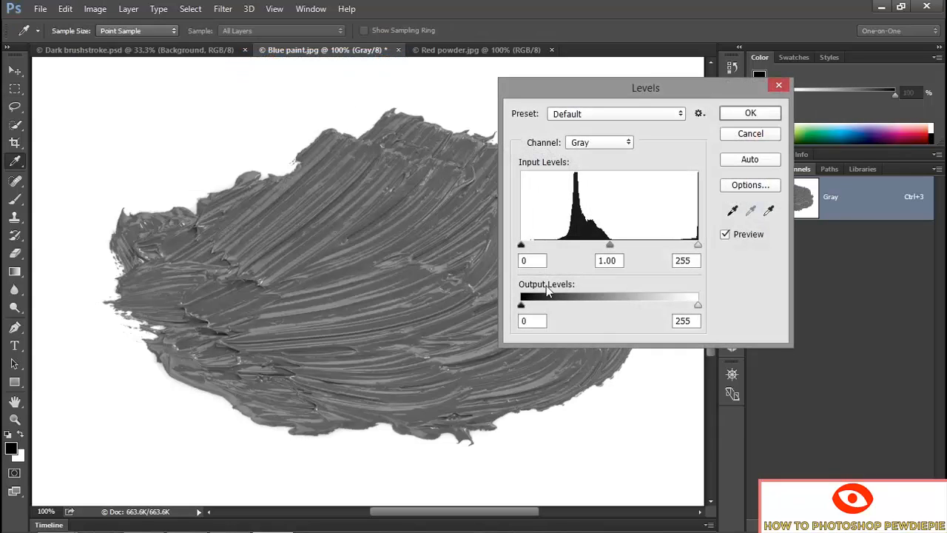
click(532, 260)
text(80)
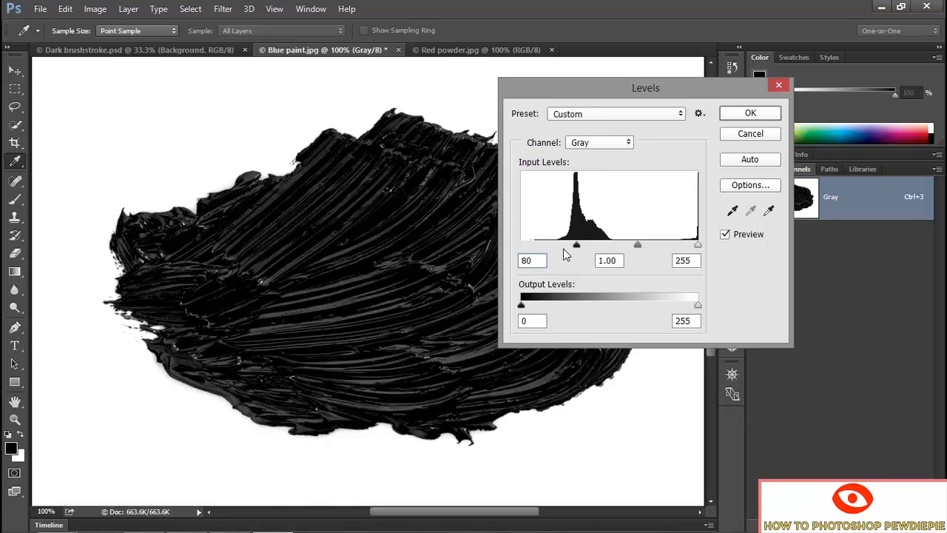
key(Tab)
key(Tab)
text(120)
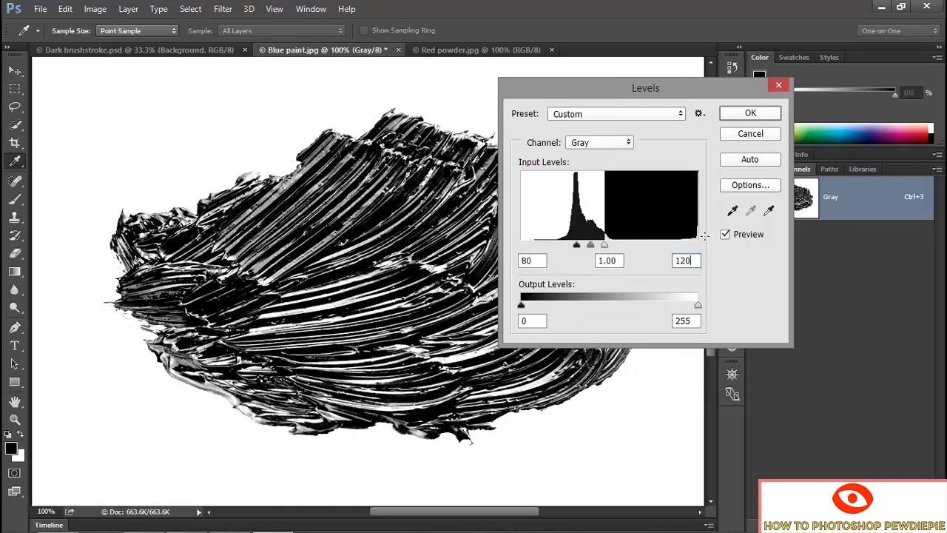
click(749, 114)
key(m)
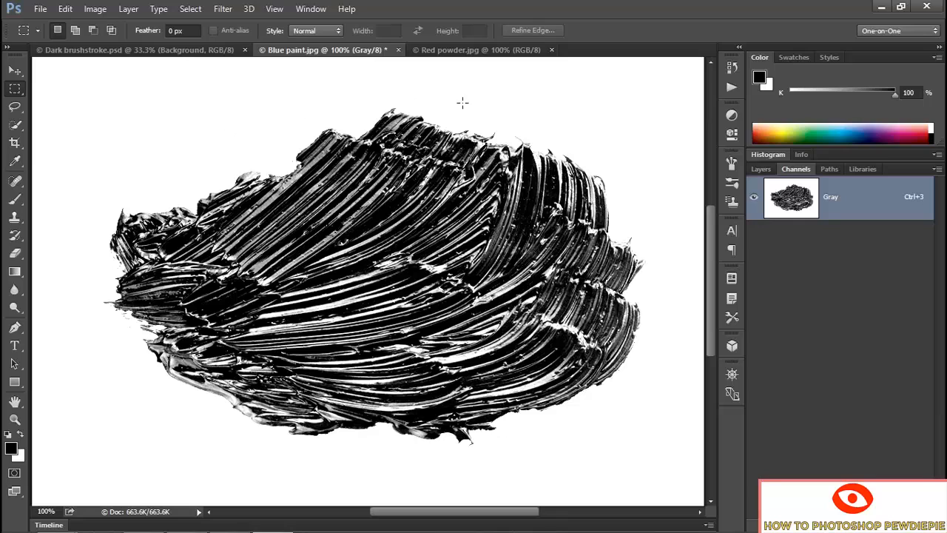
- Trim the paint image on all four sides based on the top left pixel color
click(95, 11)
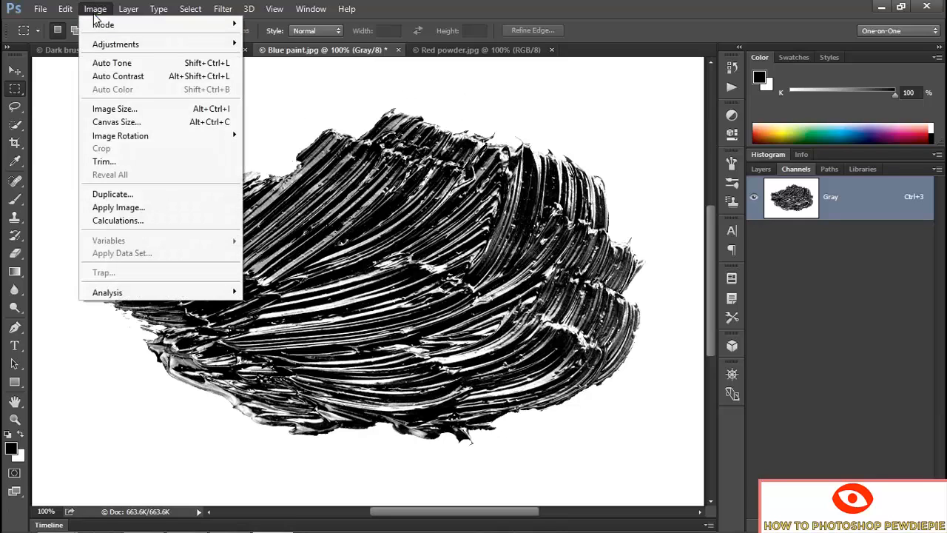
click(155, 163)
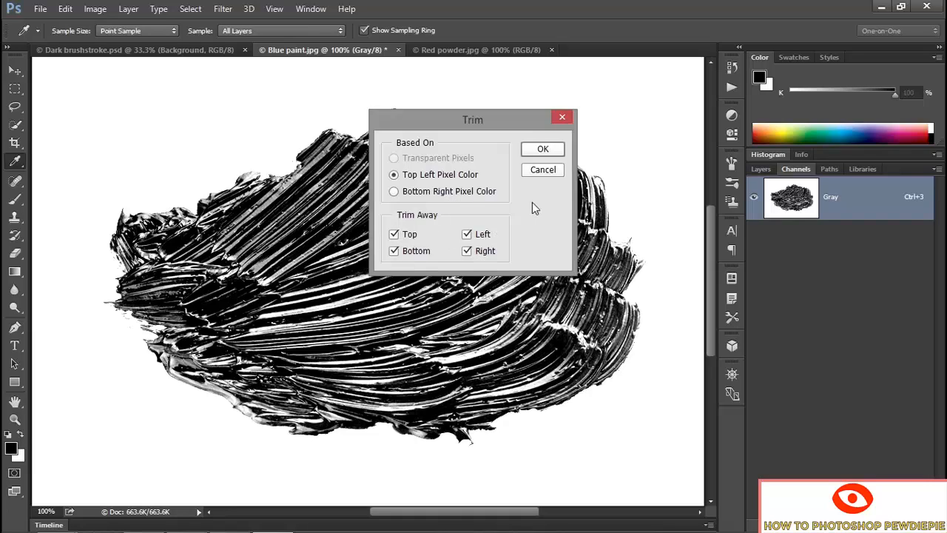
click(542, 149)
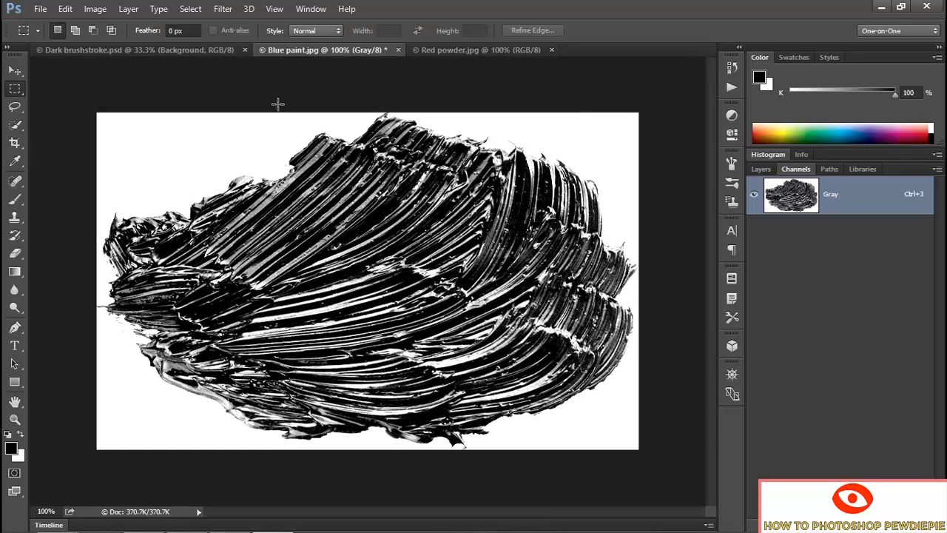
- Define the trimmed paint image as a brush preset named oil paint
click(64, 9)
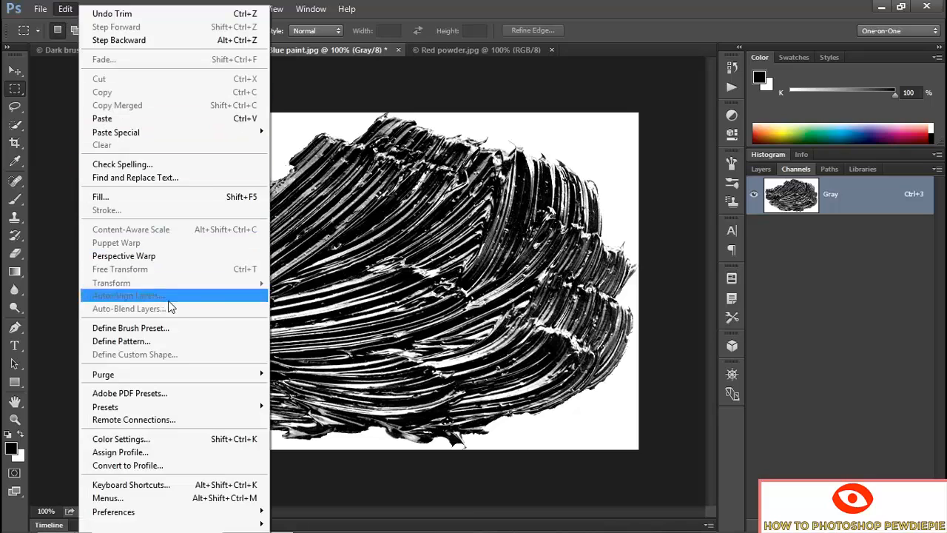
click(189, 329)
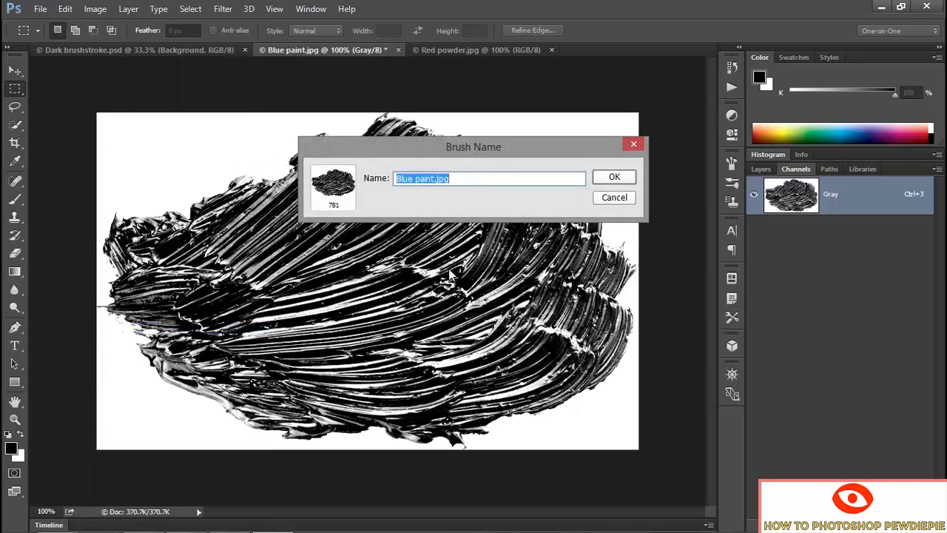
text(oi)
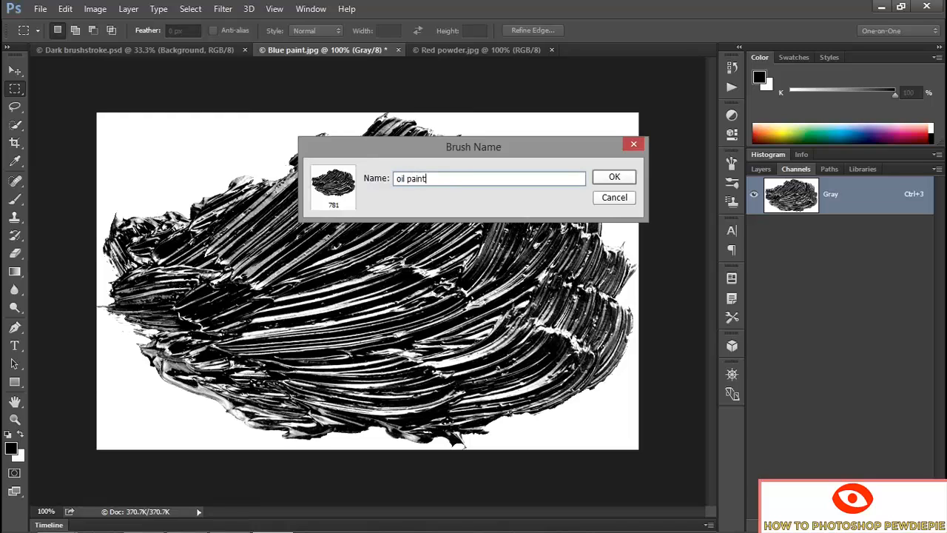
click(612, 177)
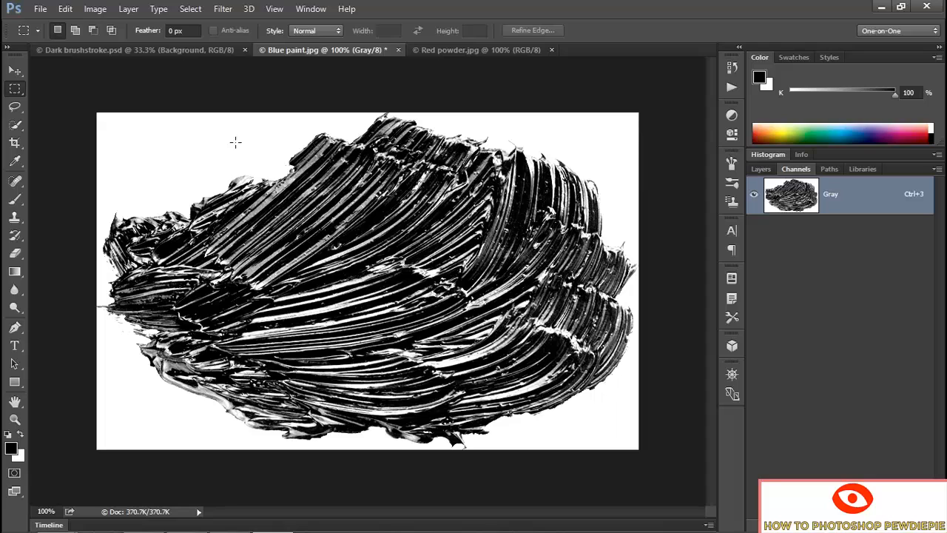
- Convert Red powder.jpg to Grayscale mode from its Green channel, discarding the other channels
key(ctrl+Tab)
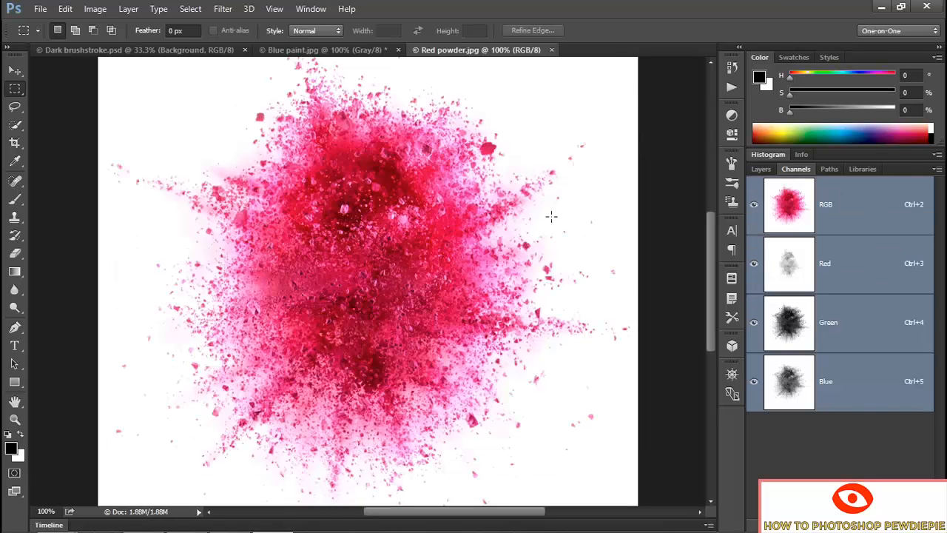
click(875, 327)
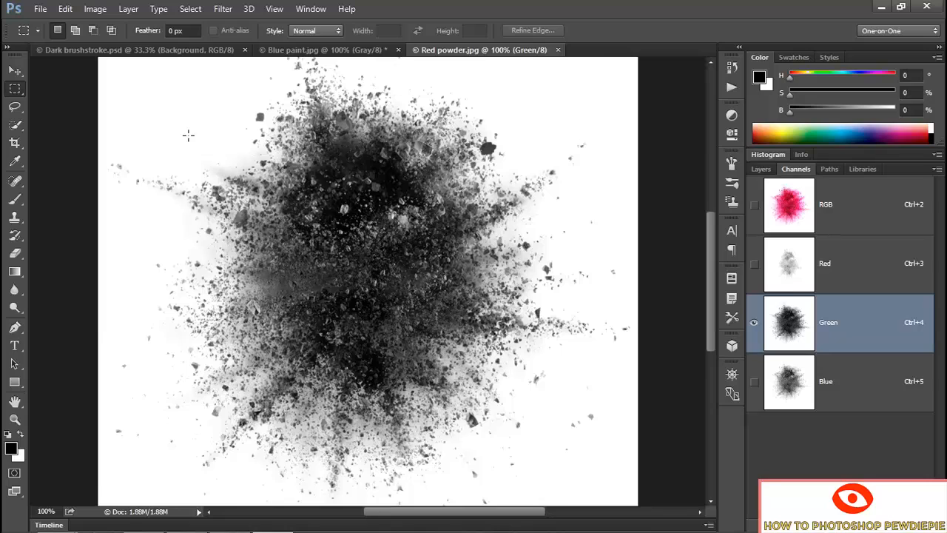
click(102, 10)
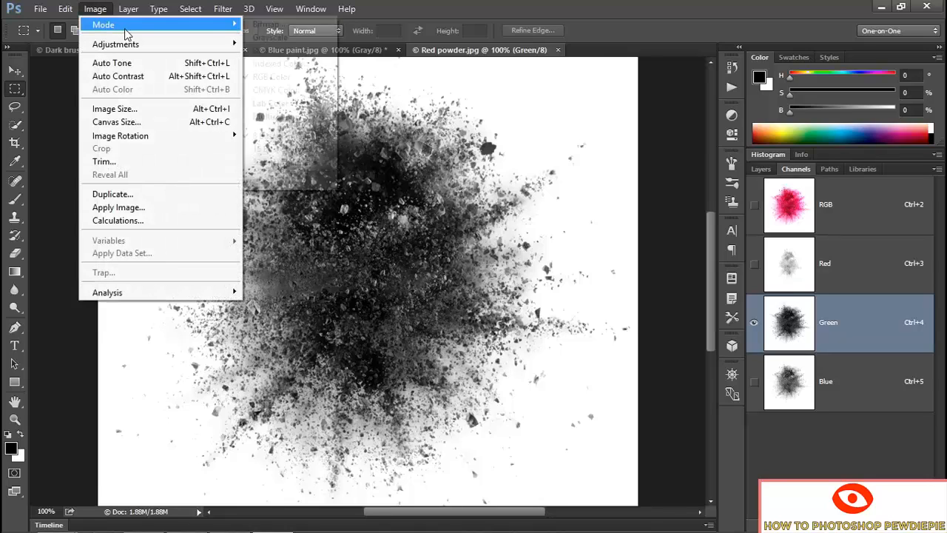
mouse_move(106, 26)
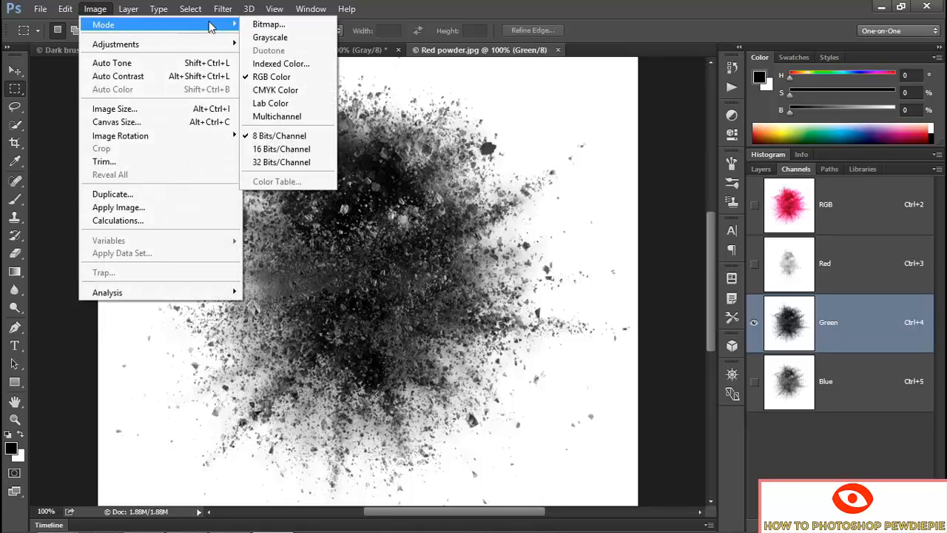
click(295, 41)
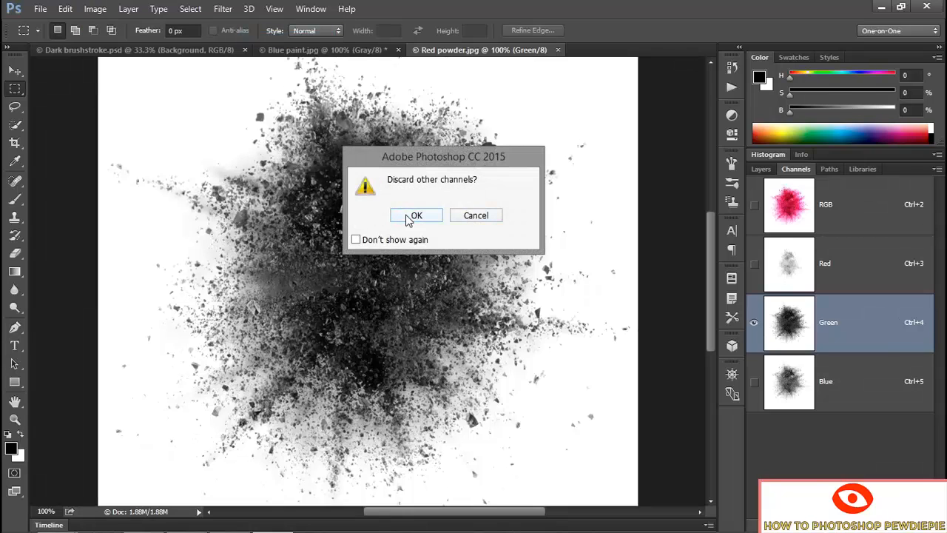
click(411, 216)
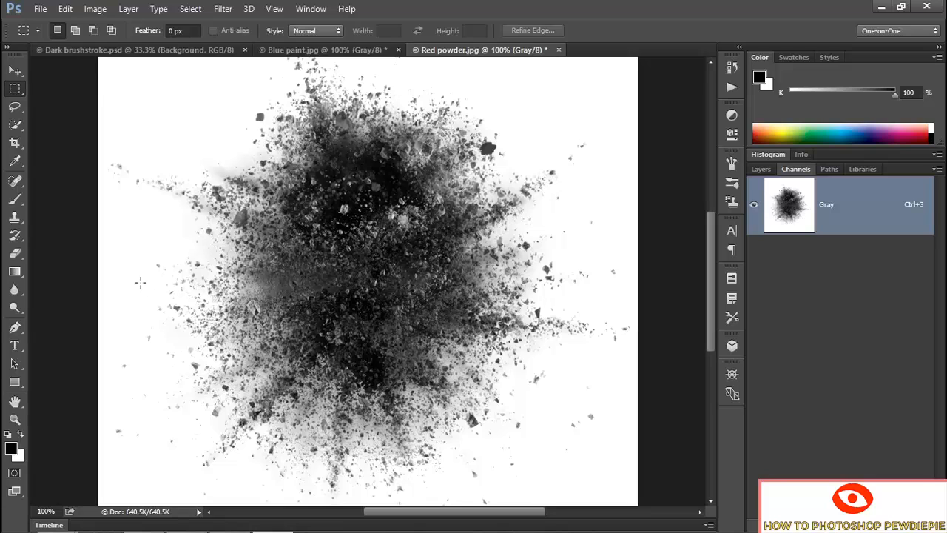
- Apply a Levels adjustment to the powder image with input black point 10 and white point 235
key(ctrl+l)
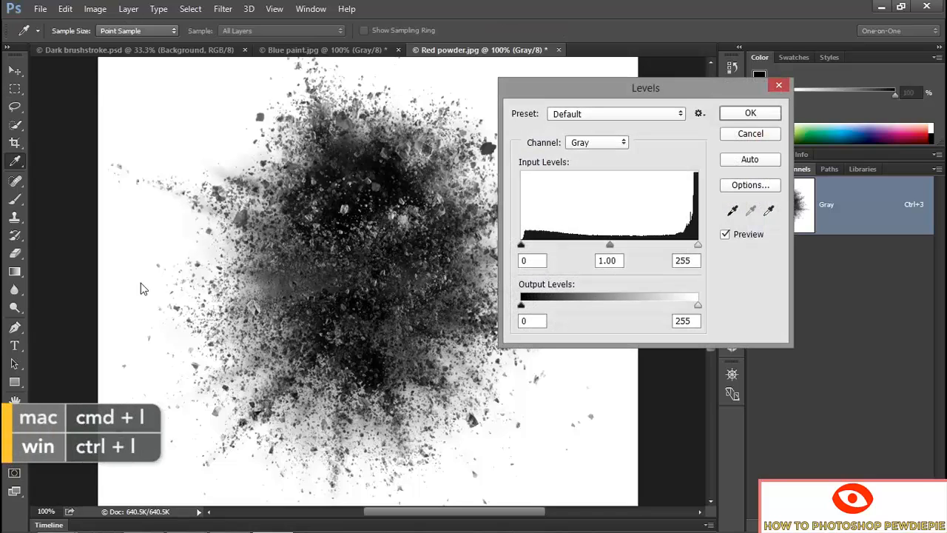
double_click(522, 264)
key(shift+Up)
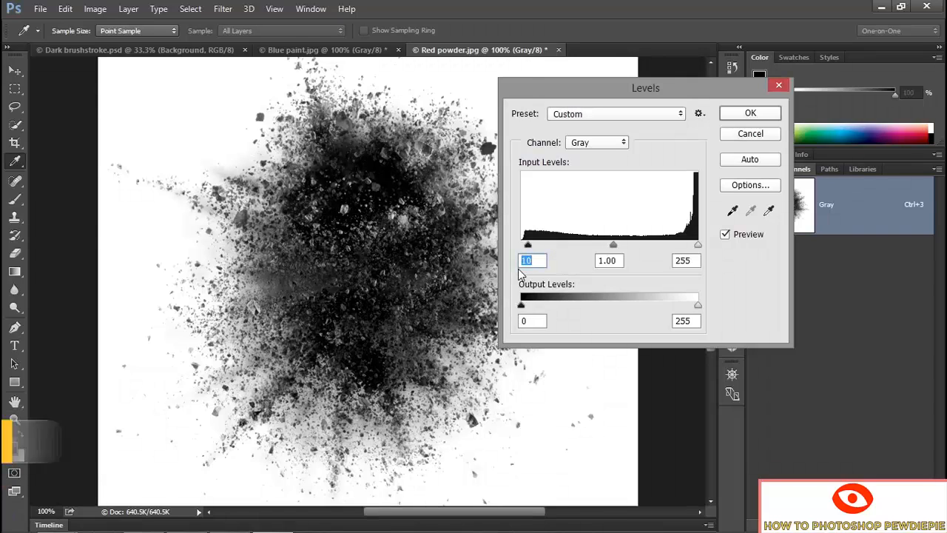
key(Tab)
key(Tab)
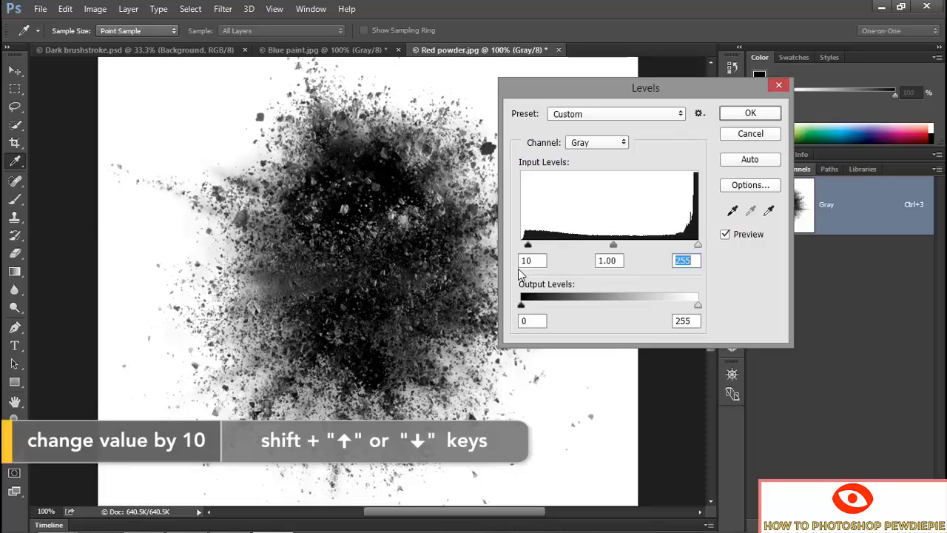
key(shift+Down)
key(shift+Down)
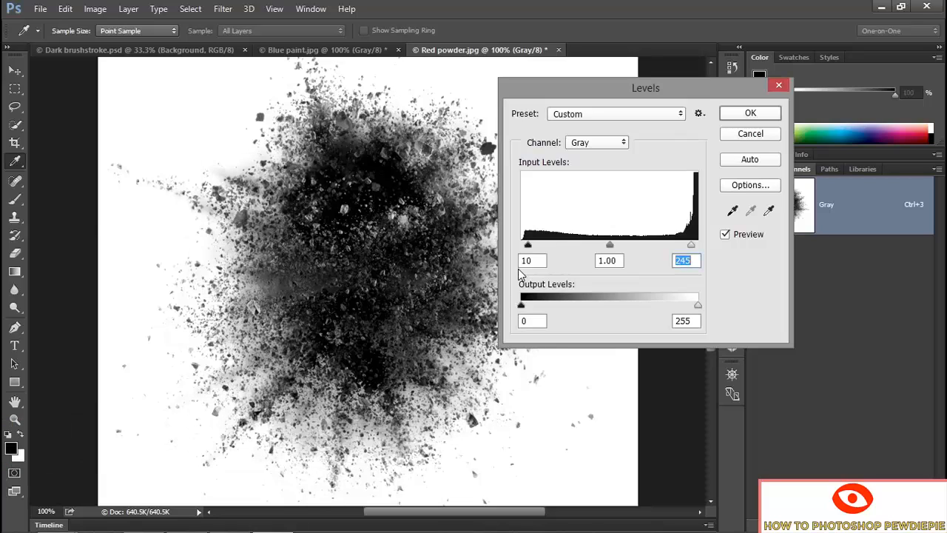
click(694, 265)
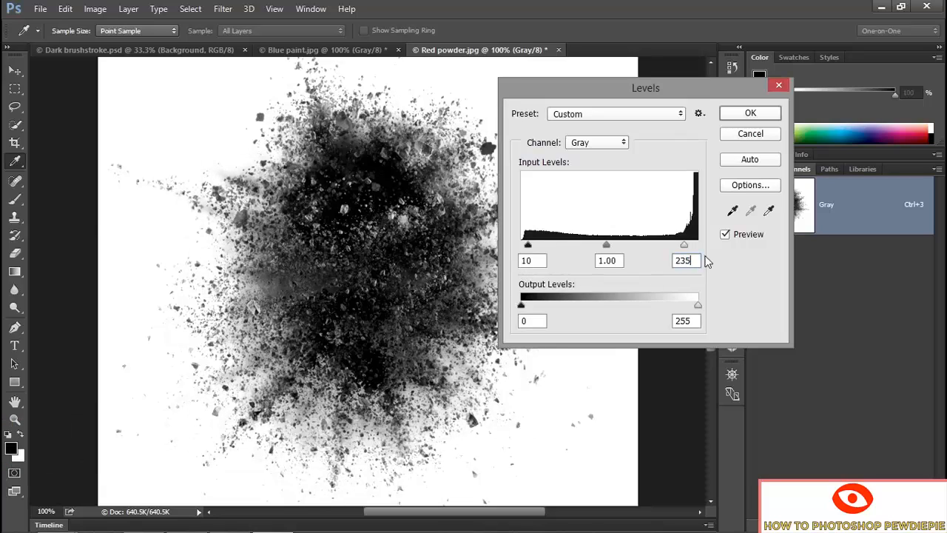
click(737, 117)
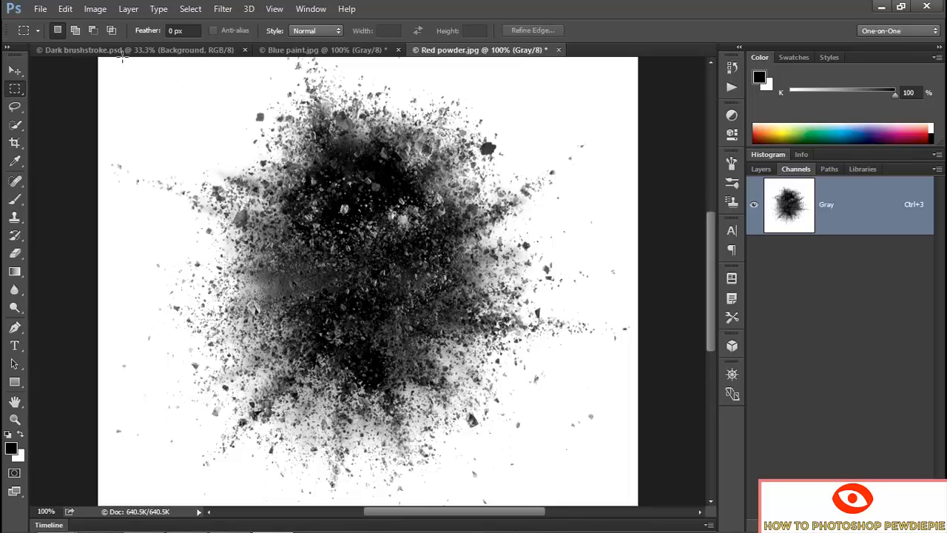
- Trim the powder image on all four sides based on the top left pixel color
click(97, 10)
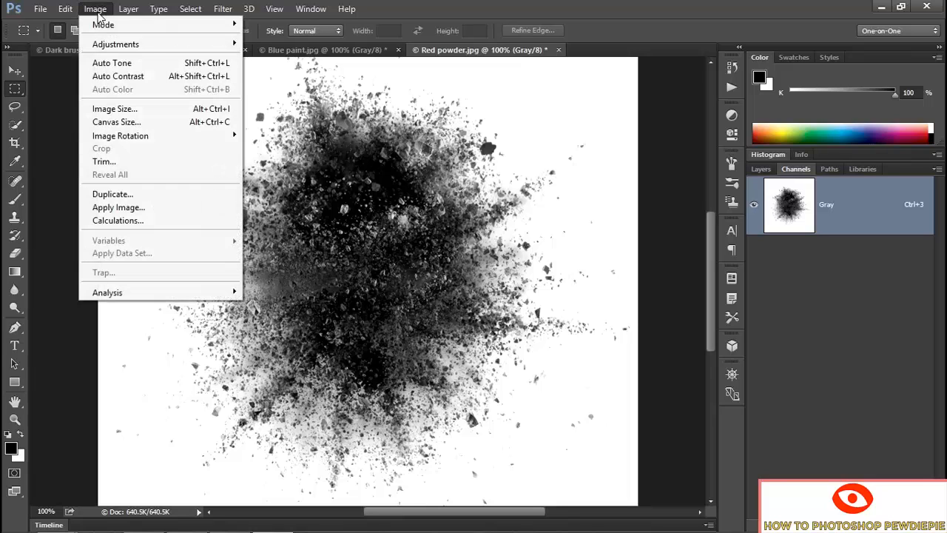
click(148, 163)
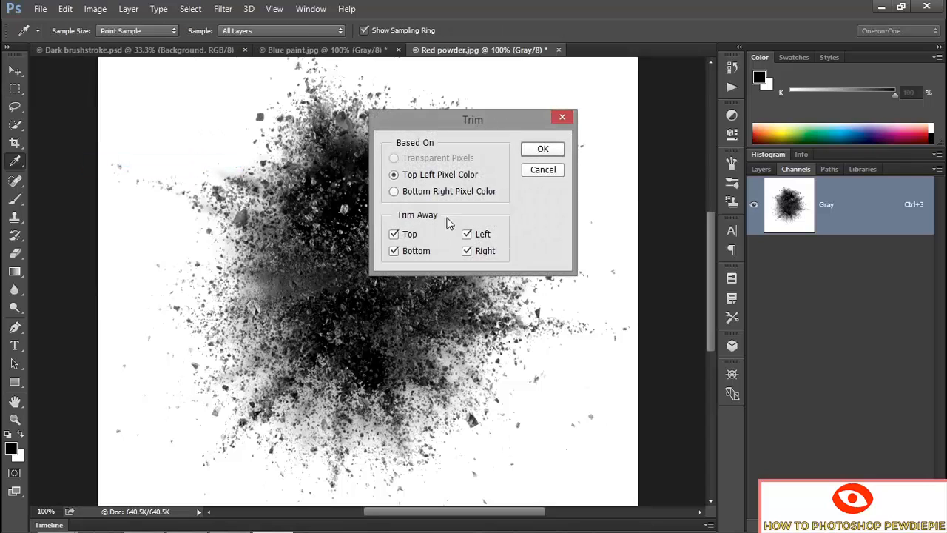
click(543, 150)
key(m)
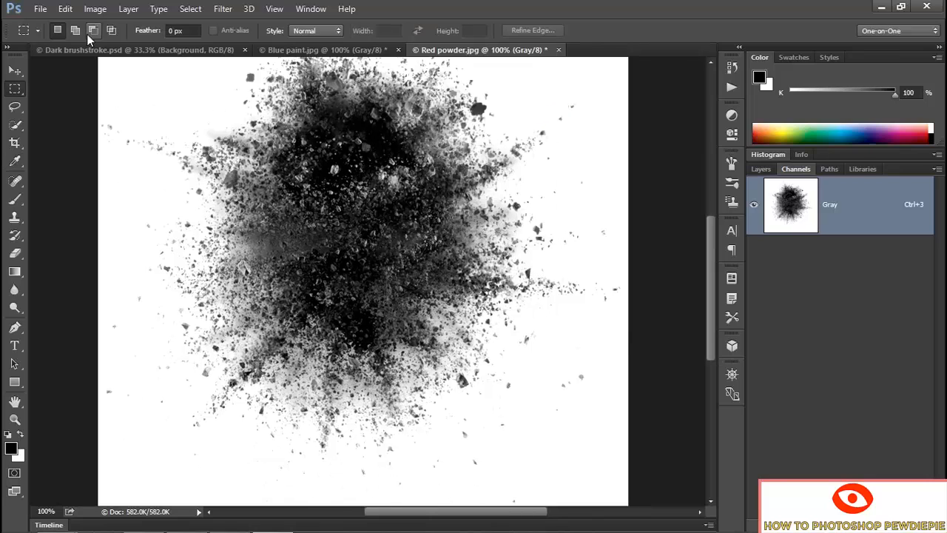
- Define the trimmed powder image as a brush preset named Powder, without the file extension
click(65, 9)
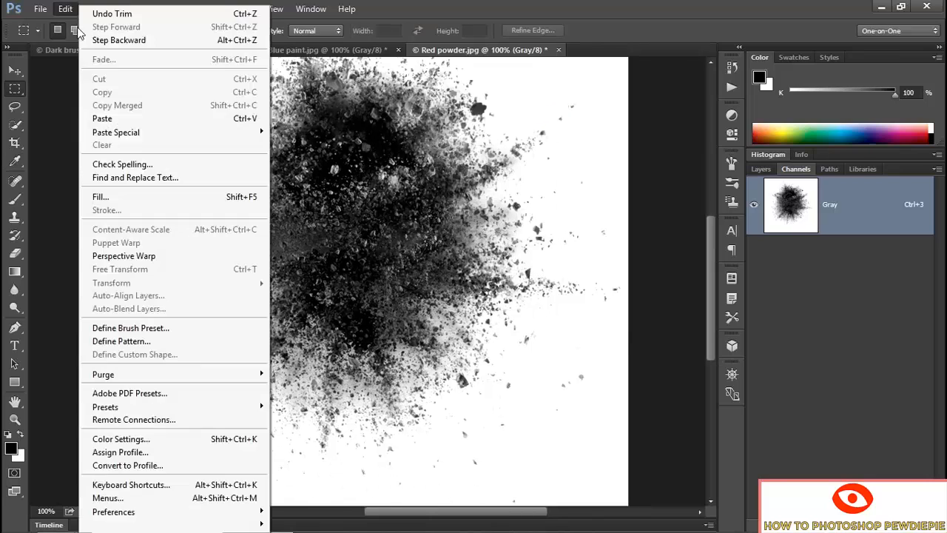
click(189, 328)
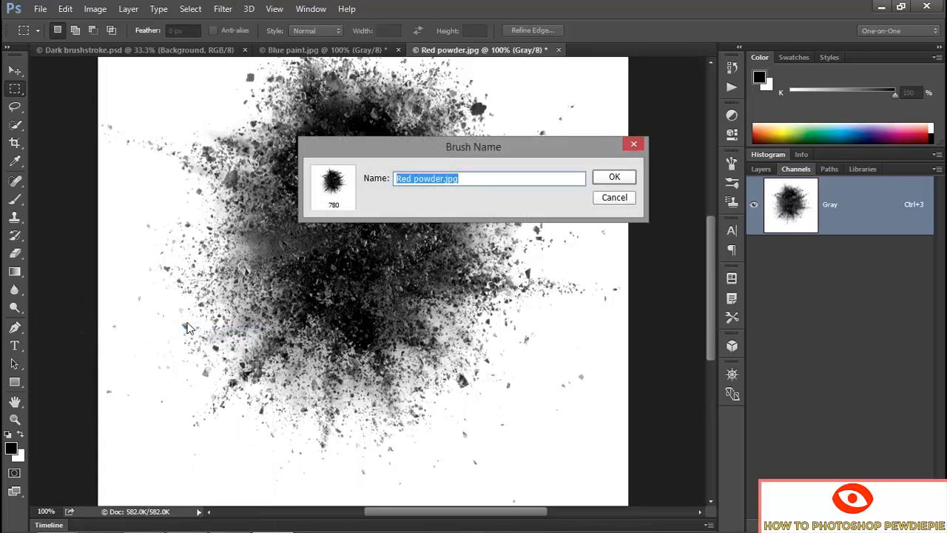
click(419, 180)
drag(419, 181, 355, 185)
text(P)
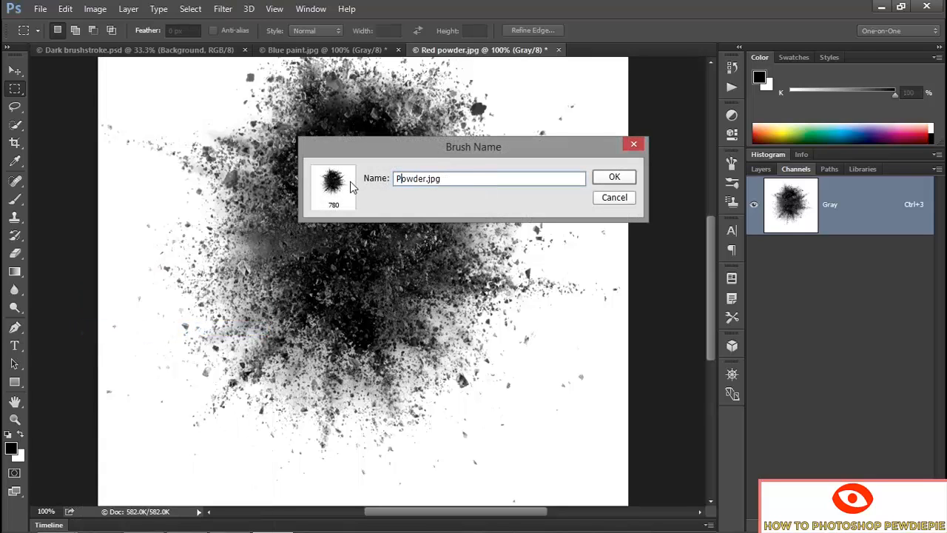
key(Delete)
key(Delete)
key(Delete)
key(Delete)
click(603, 178)
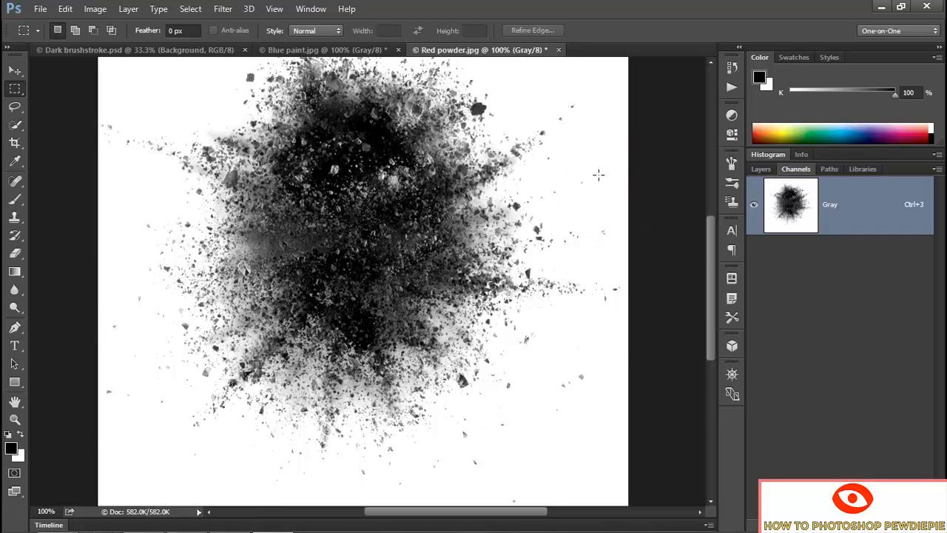
- Create a new blank document 3000 by 2000 pixels at a resolution of 300 pixels per inch
click(41, 9)
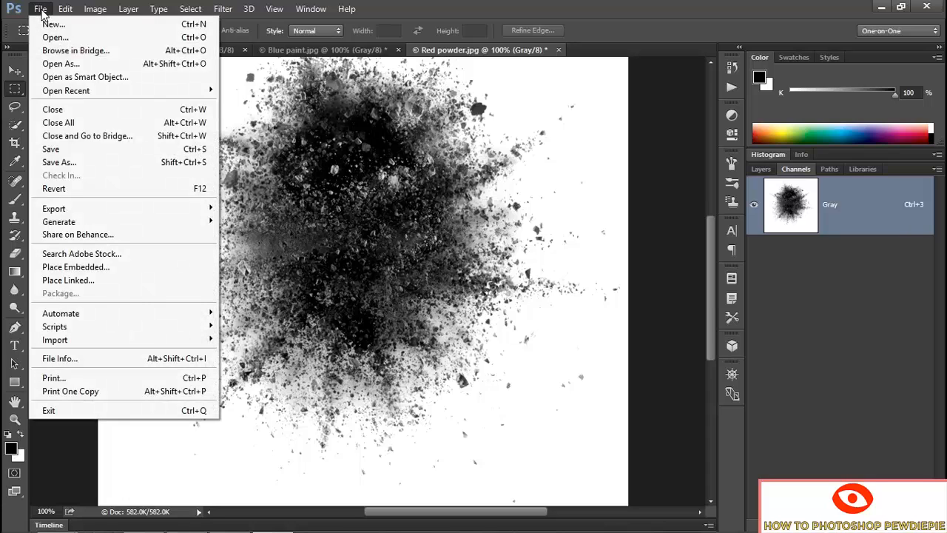
click(51, 23)
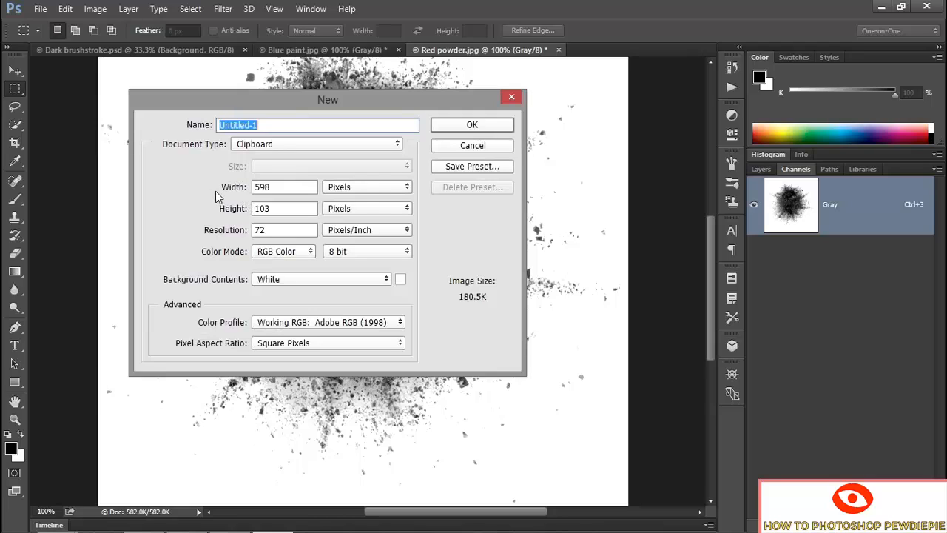
click(216, 191)
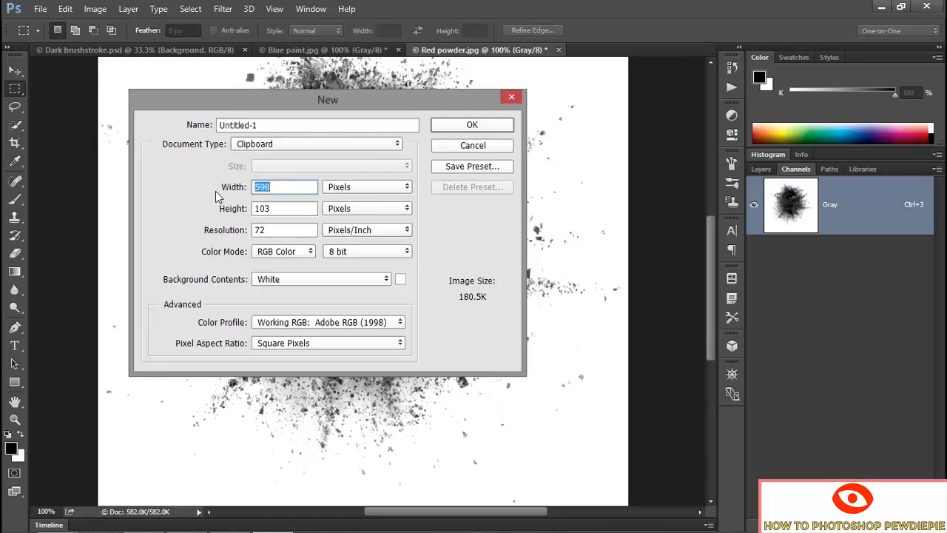
text(3000)
key(Tab)
key(Tab)
text(2000)
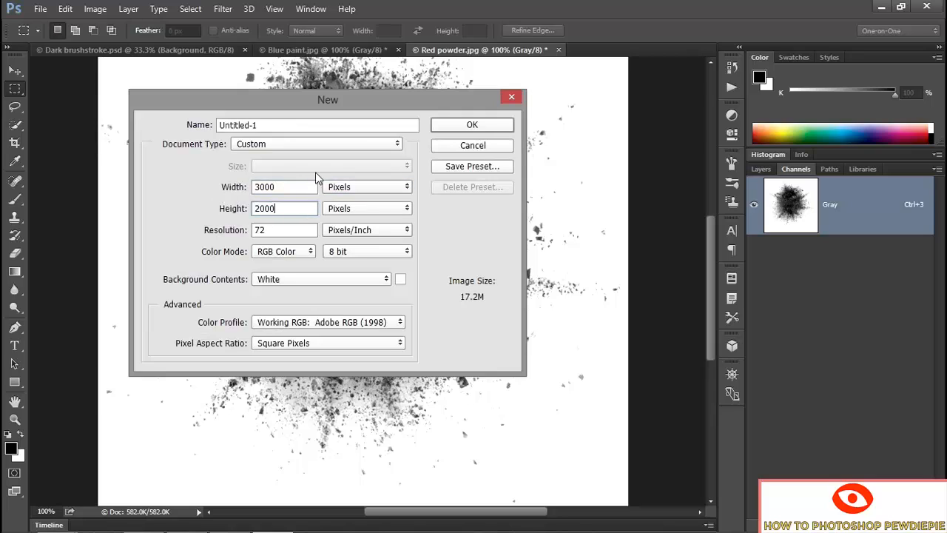
click(236, 226)
text(300)
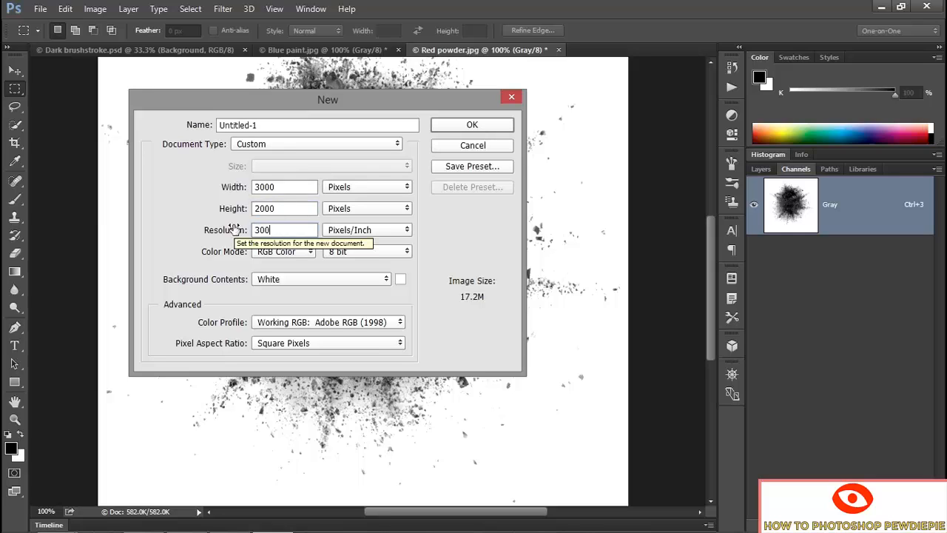
click(443, 124)
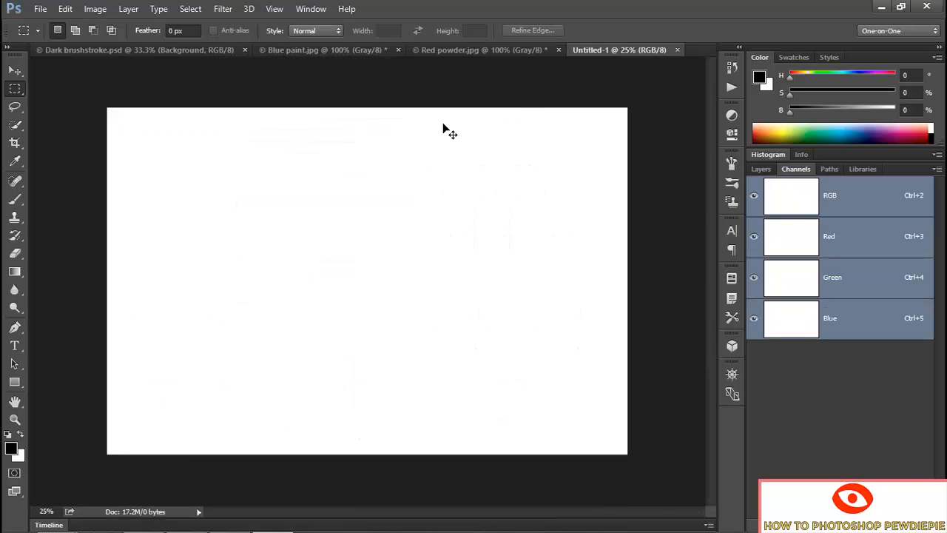
- Activate the Brush tool, paint a trial arched stroke across the blank canvas with the powder tip, and undo it
key(ctrl+plus)
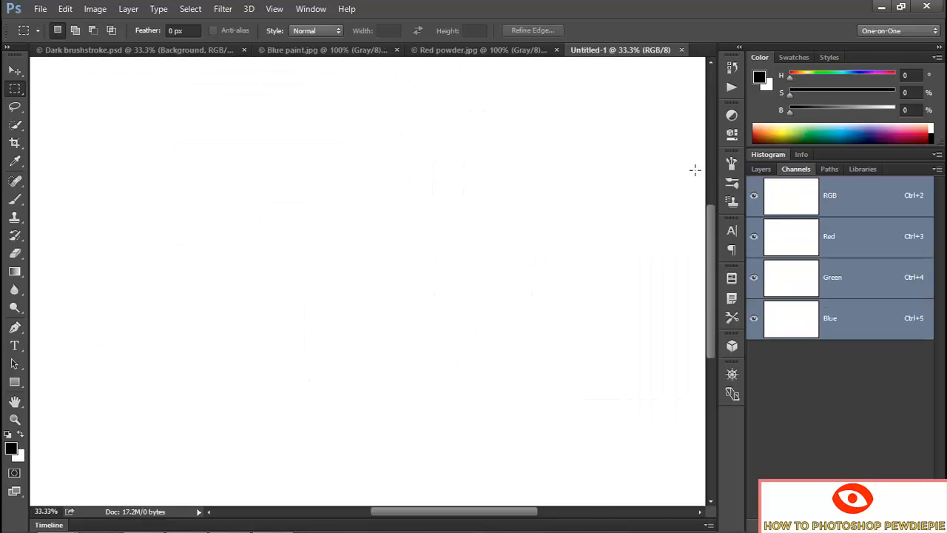
click(21, 199)
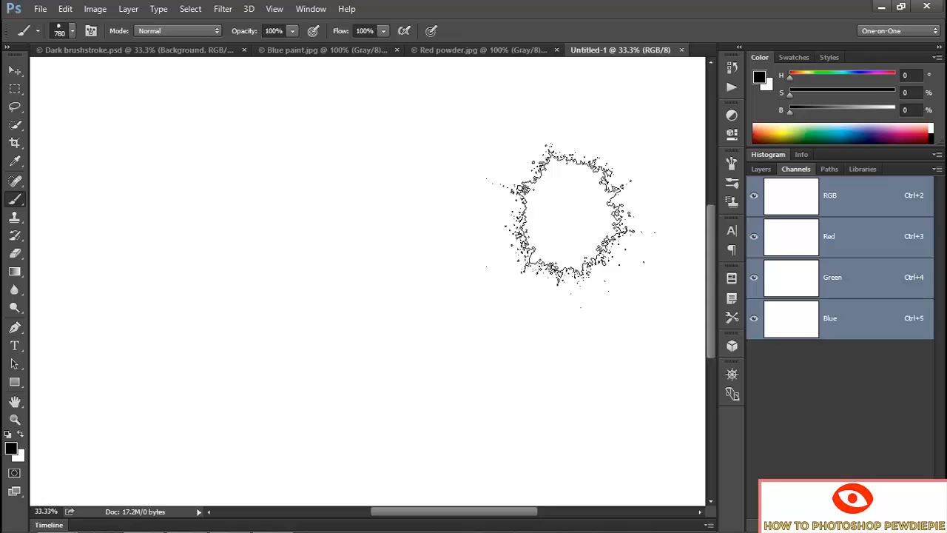
mouse_move(569, 215)
mouse_down()
mouse_move(384, 194)
mouse_move(243, 204)
mouse_move(155, 224)
mouse_up()
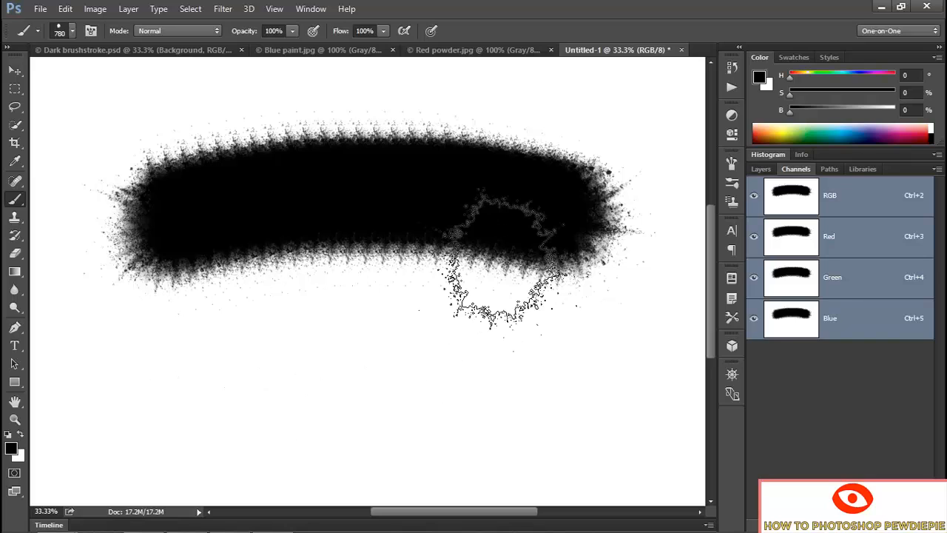
key(ctrl+z)
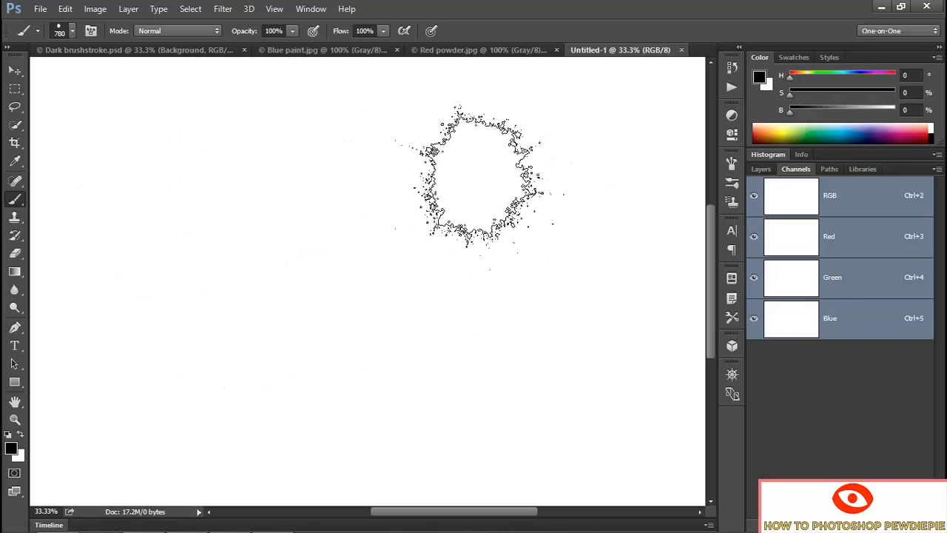
- Open the brush tip shape settings and set the powder brush size to 500 px
click(318, 11)
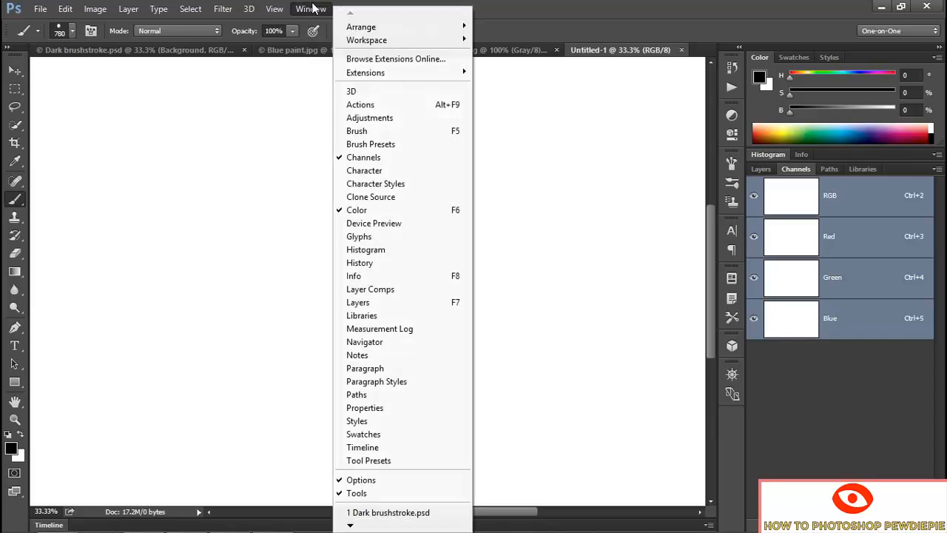
click(390, 132)
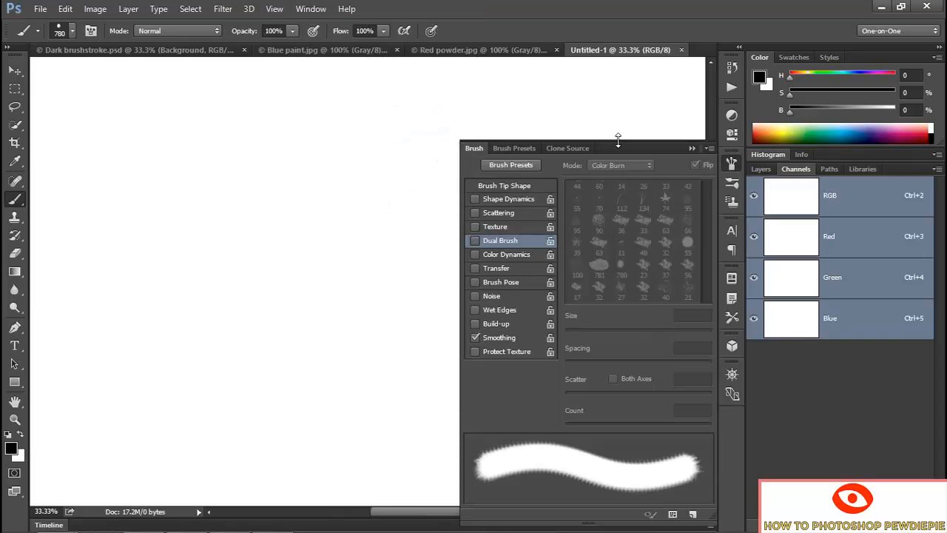
click(528, 186)
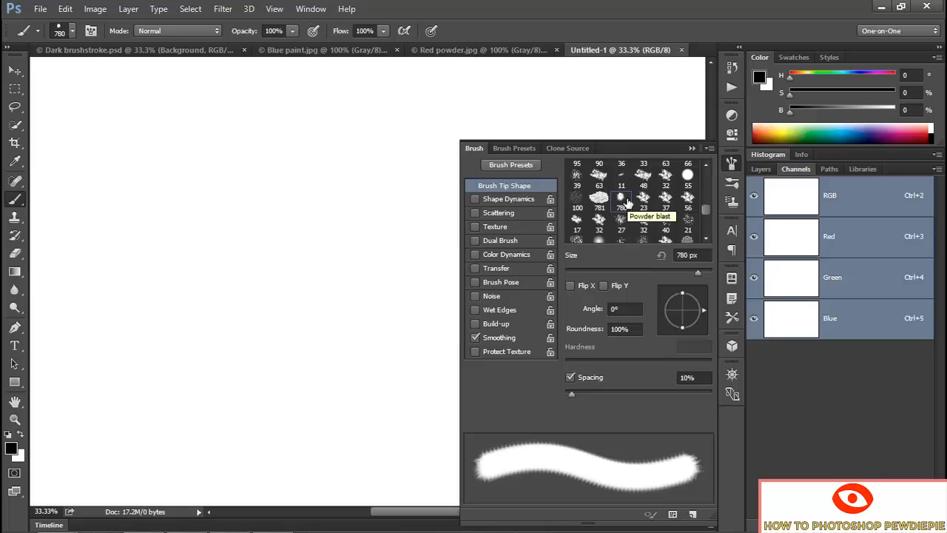
click(704, 256)
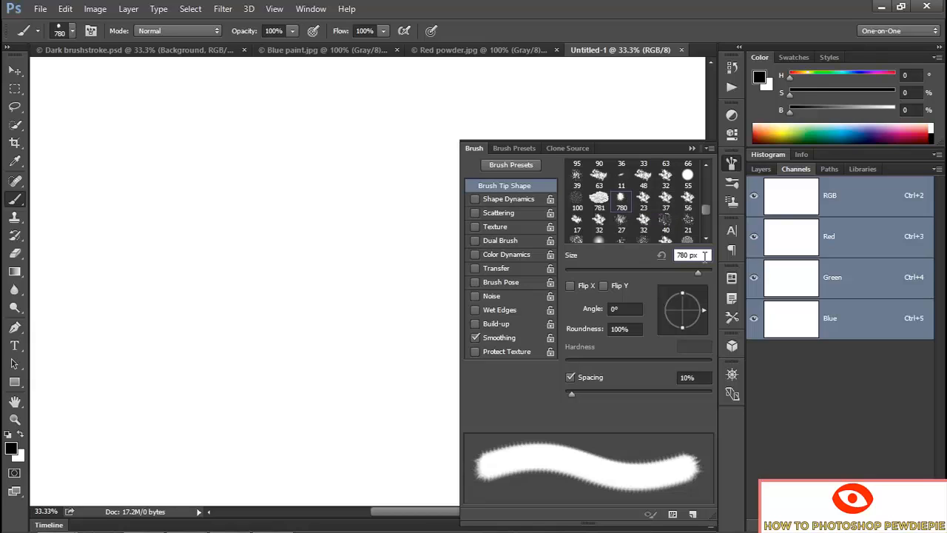
drag(704, 256, 675, 256)
text(500)
- Set the powder tip's spacing to 30%, disable Smoothing and enable Noise
drag(570, 393, 608, 397)
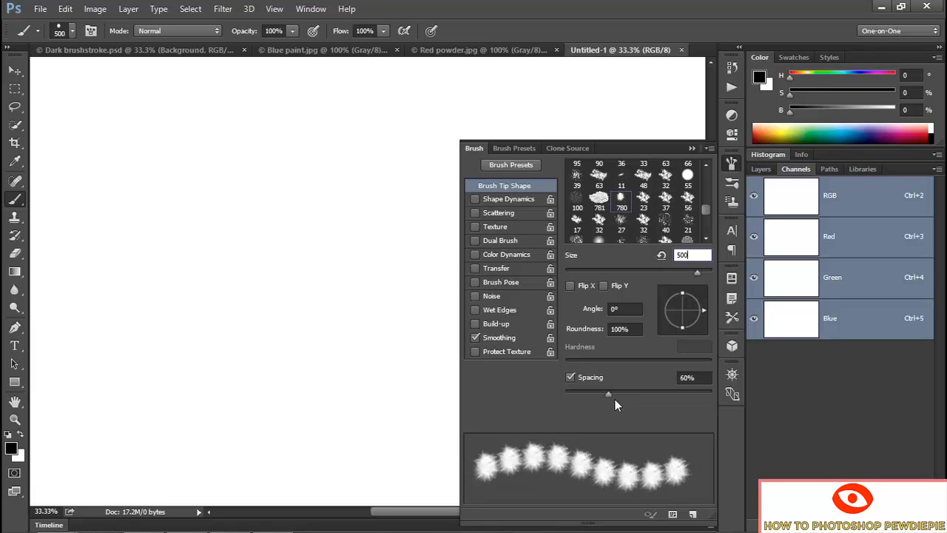
click(684, 379)
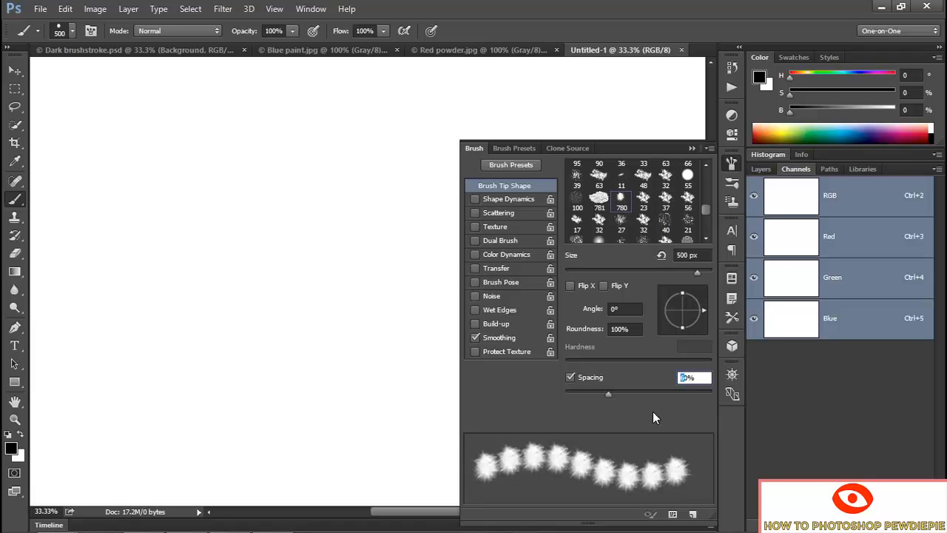
text(3)
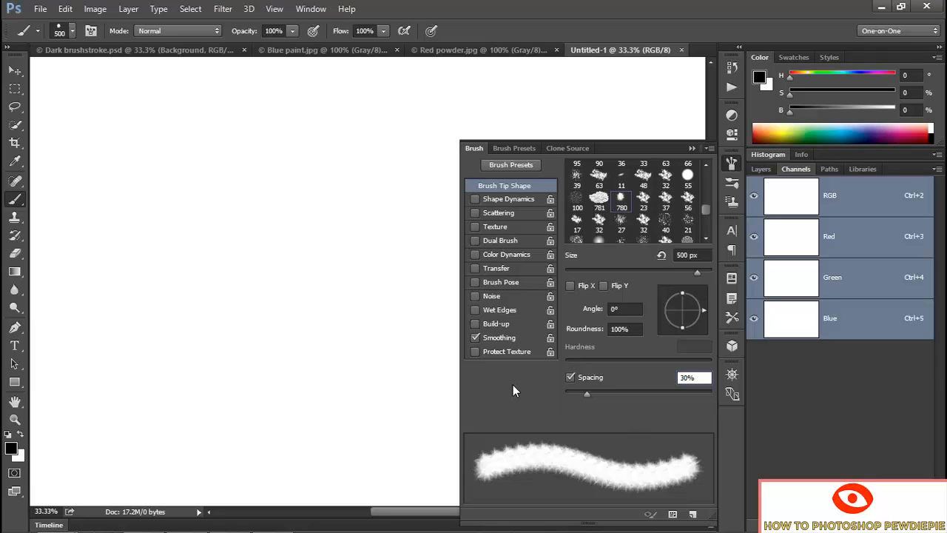
click(476, 338)
click(475, 295)
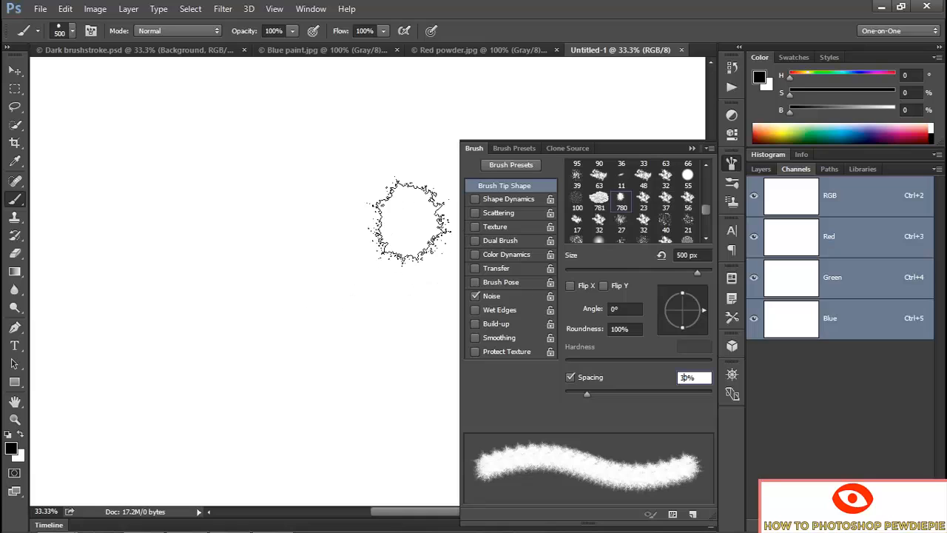
- Enable Shape Dynamics with 100% size jitter controlled by Pen Pressure, then try a single dab on the canvas and undo it
click(495, 198)
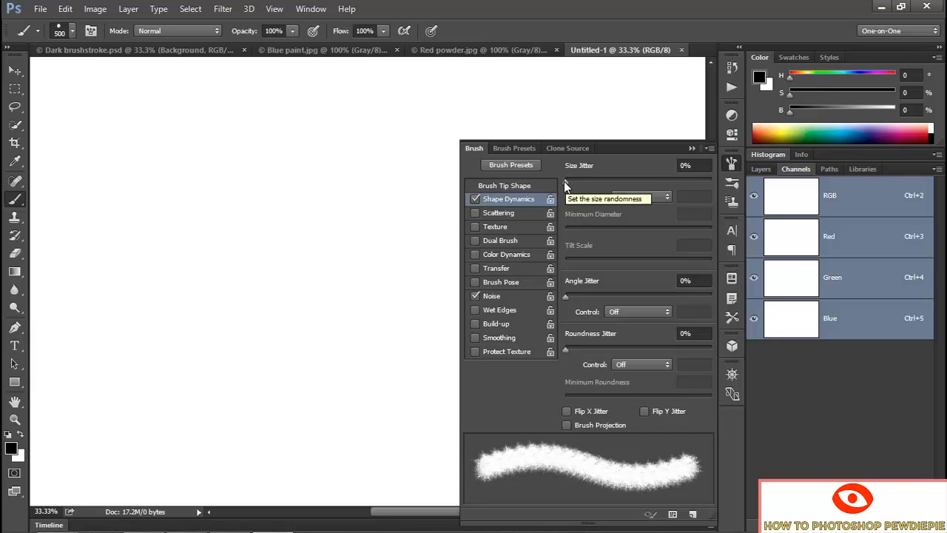
drag(563, 182, 721, 182)
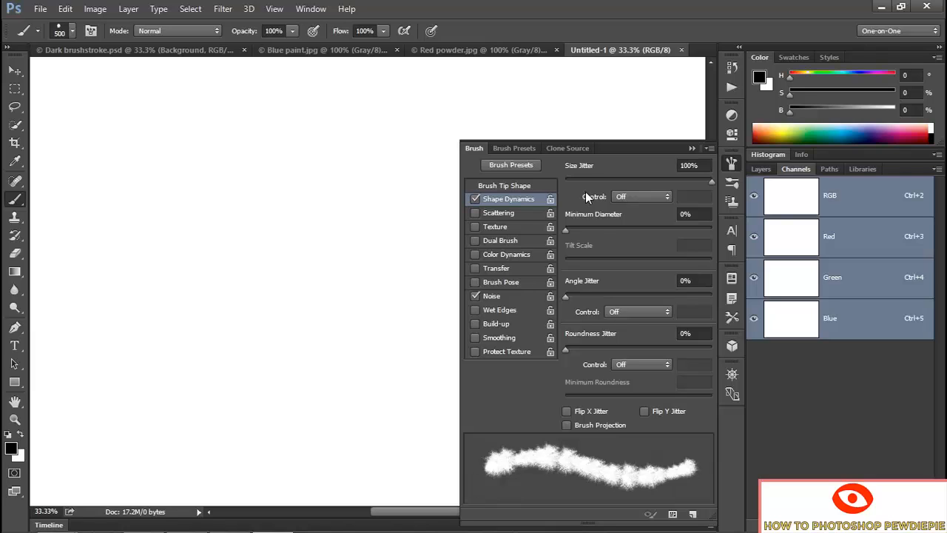
click(633, 198)
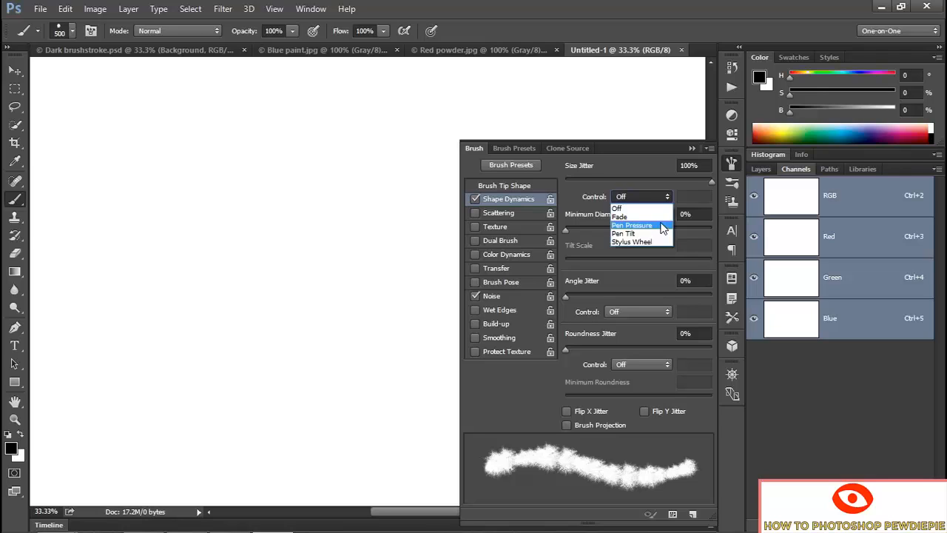
click(663, 226)
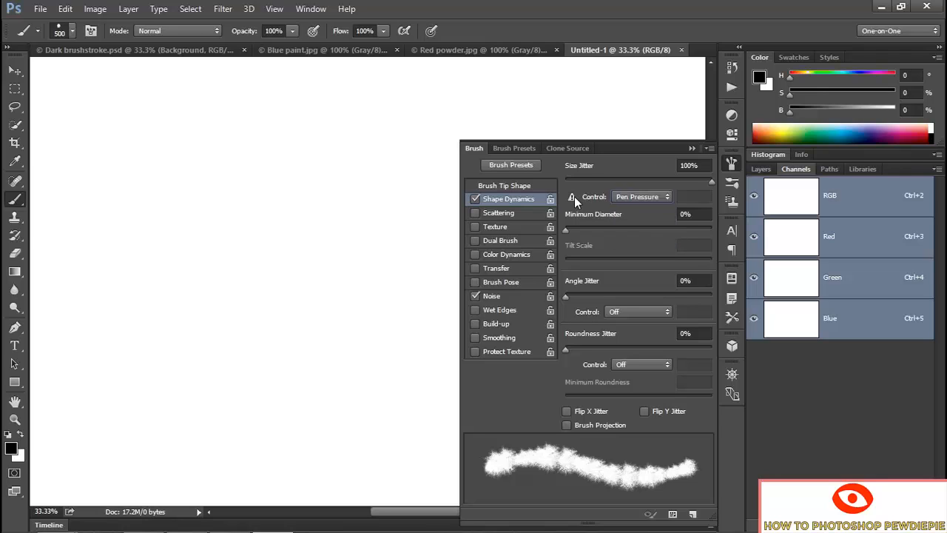
mouse_move(574, 196)
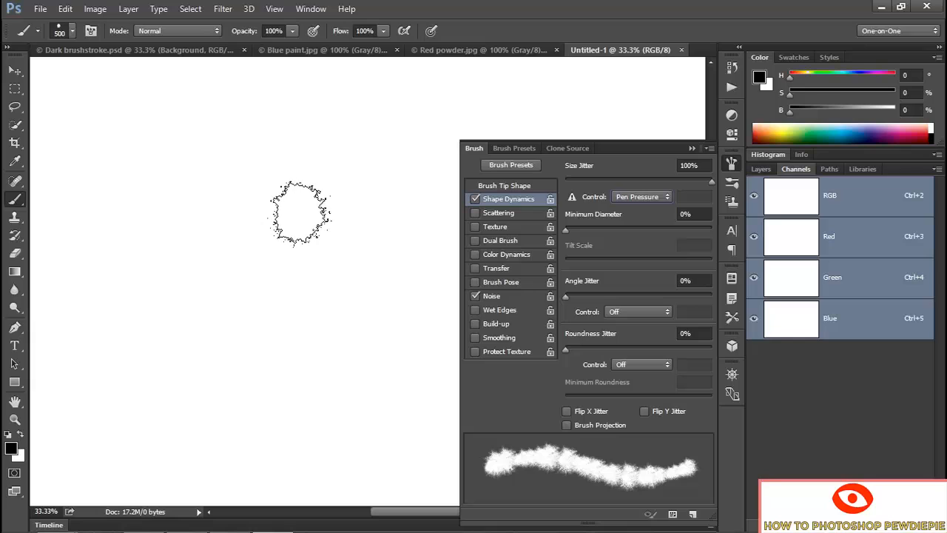
click(299, 217)
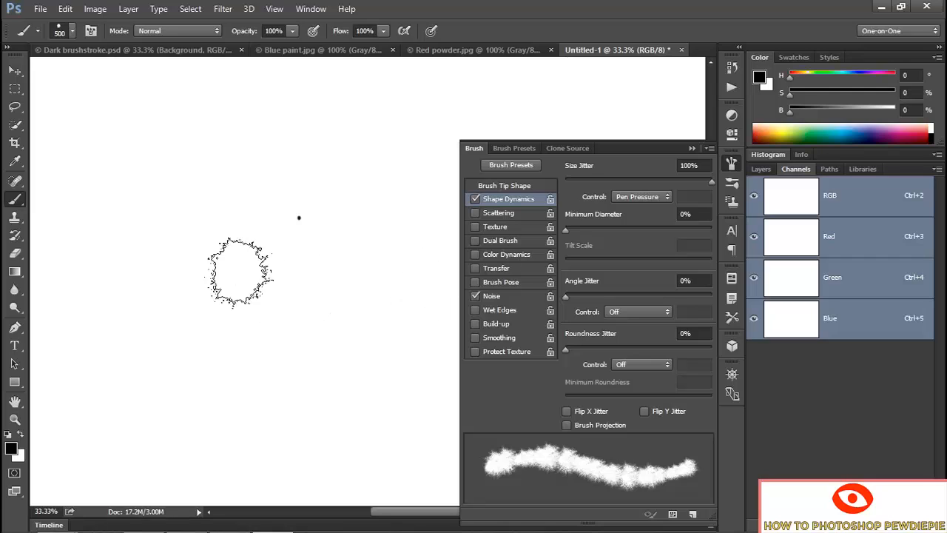
key(ctrl+z)
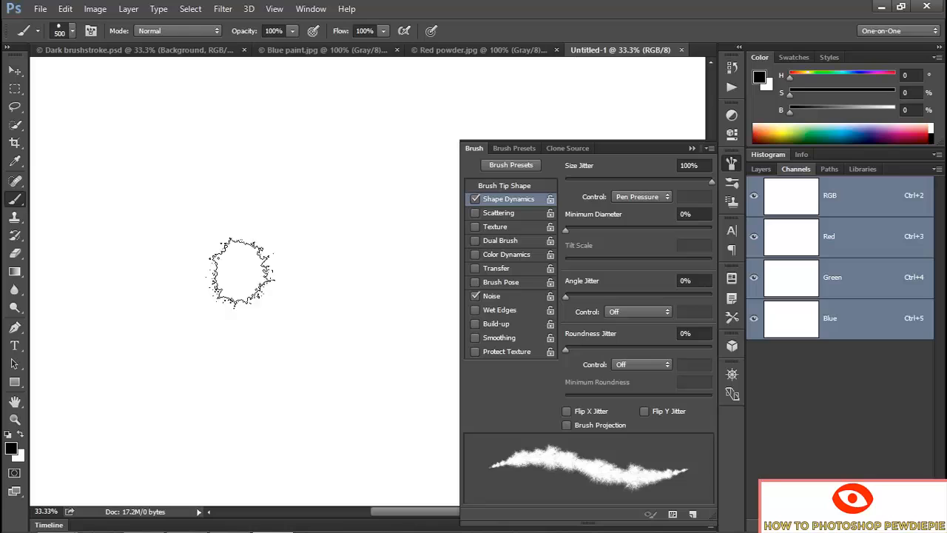
- Enable Dual Brush with the Oil paint tip as the second brush and set its size to 300 px
click(527, 241)
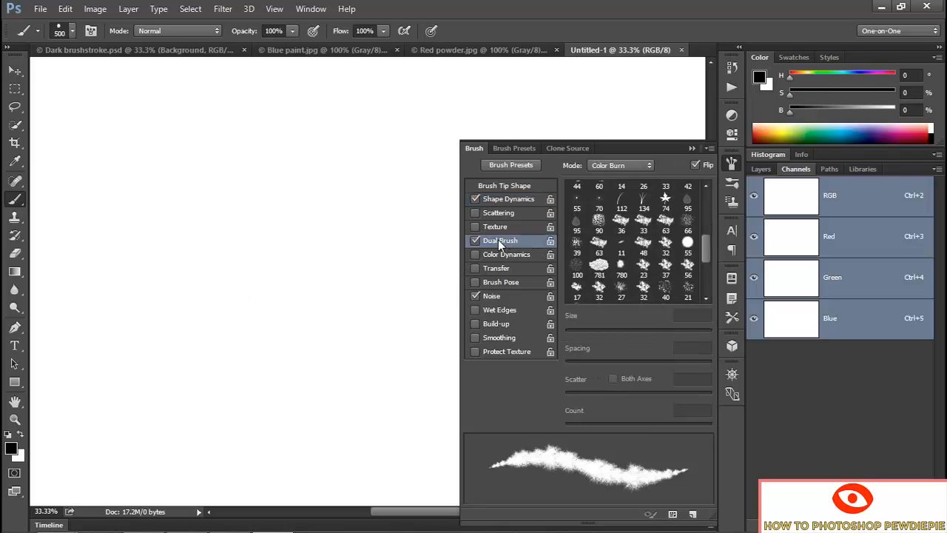
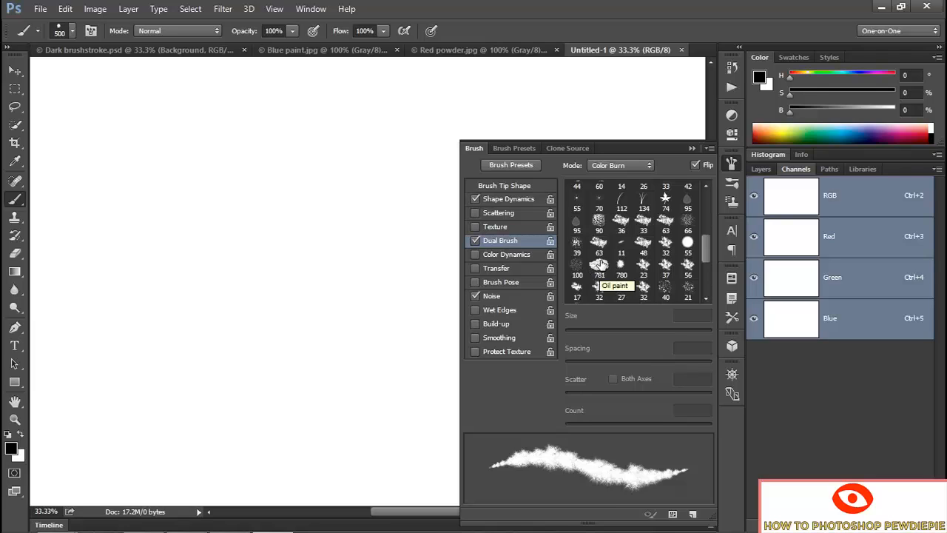
click(599, 265)
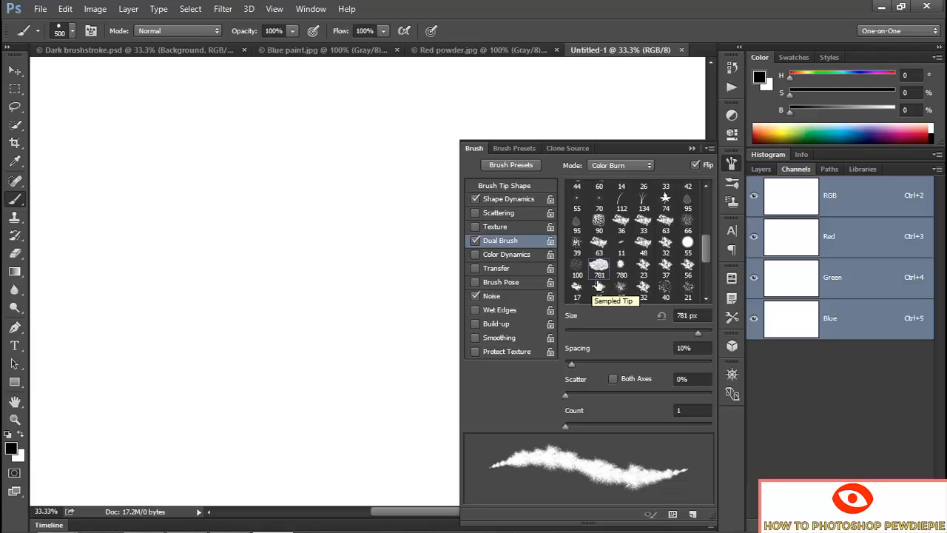
click(694, 315)
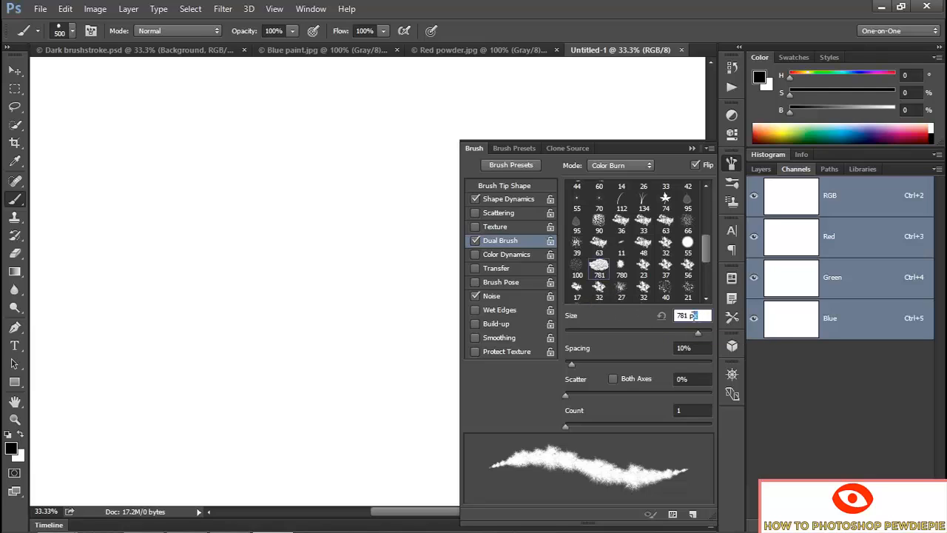
drag(694, 316, 661, 319)
text(30)
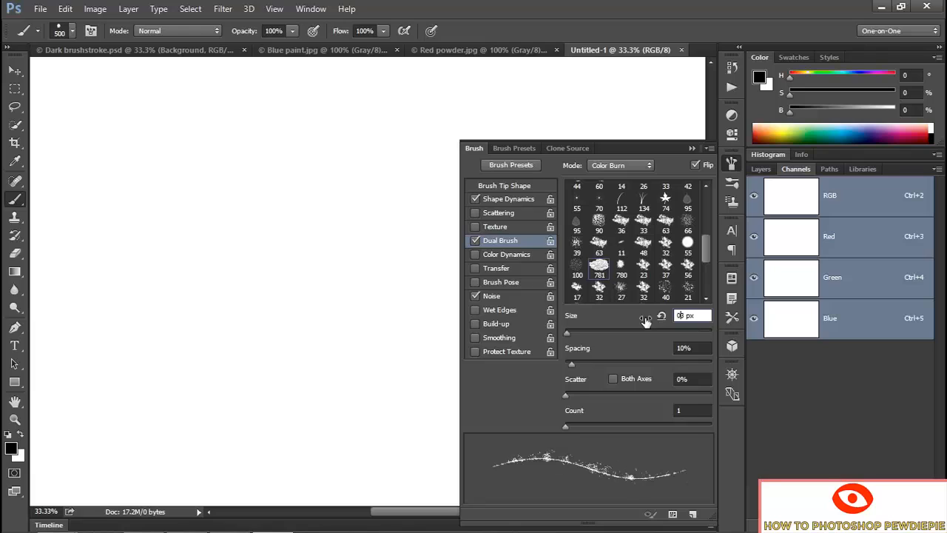
key(BackSpace)
text(00)
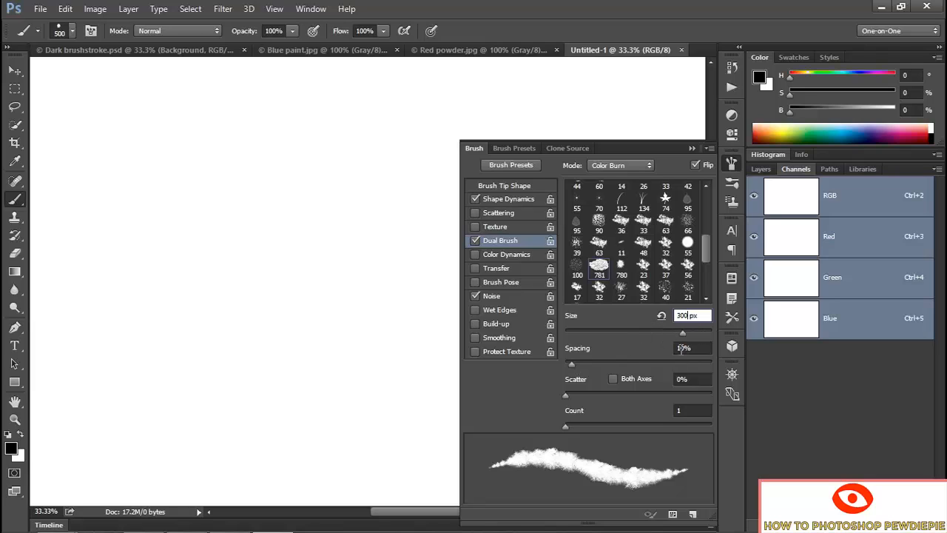
- Set the dual brush spacing to 50% and its scatter to 200% on both axes
drag(680, 348, 669, 349)
text(5)
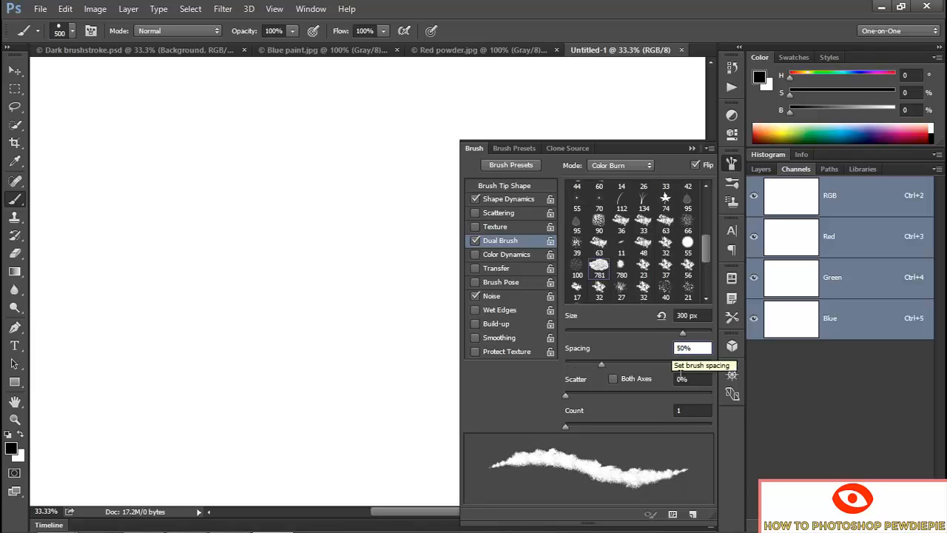
click(677, 379)
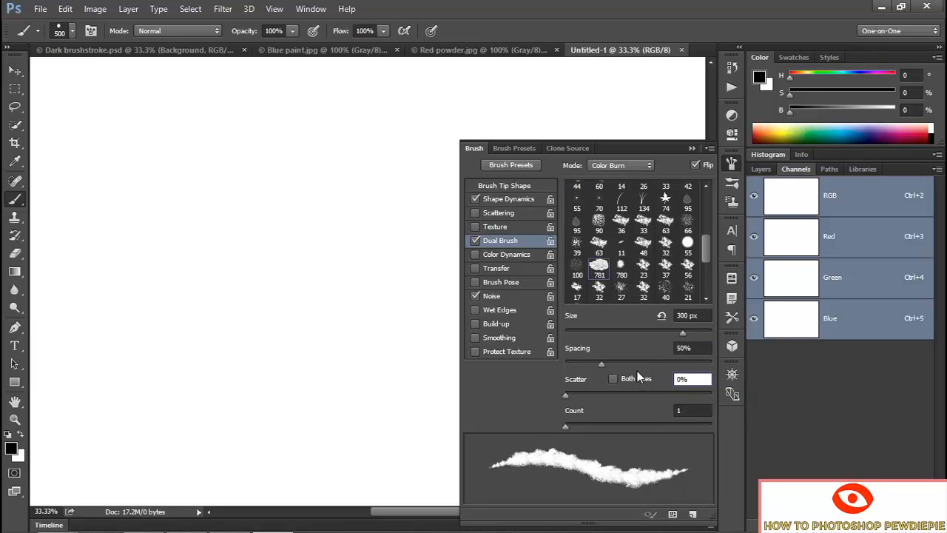
text(20)
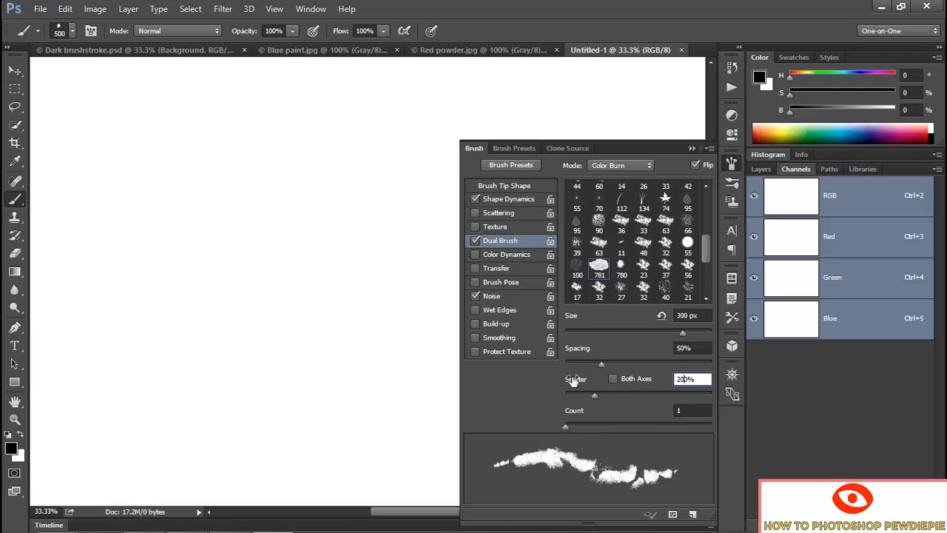
click(613, 379)
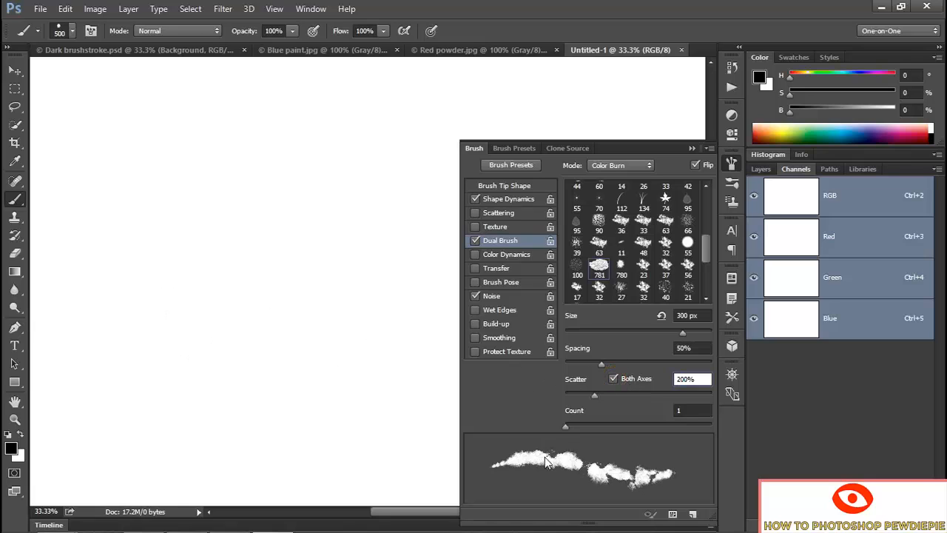
- Set the dual brush count to 2 and turn off Flip for the second tip
click(691, 409)
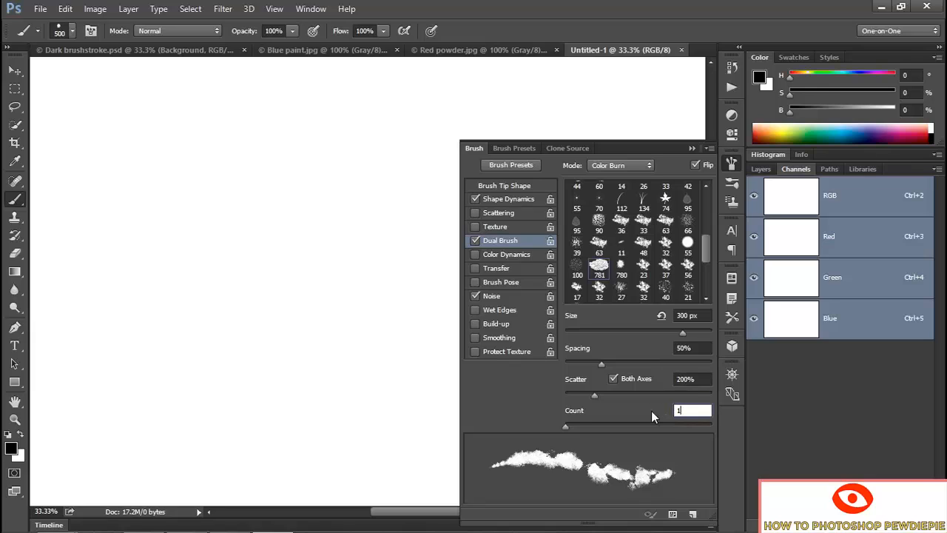
key(Up)
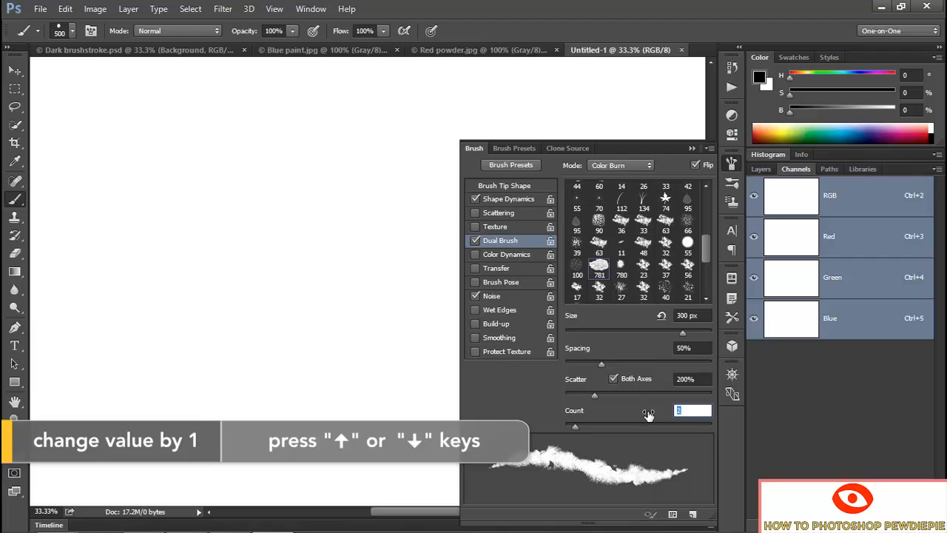
key(Return)
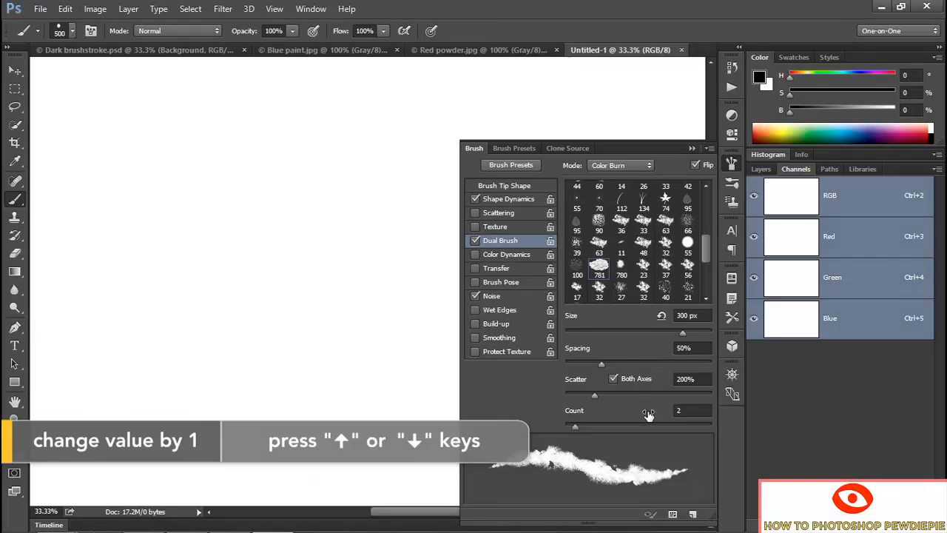
click(695, 165)
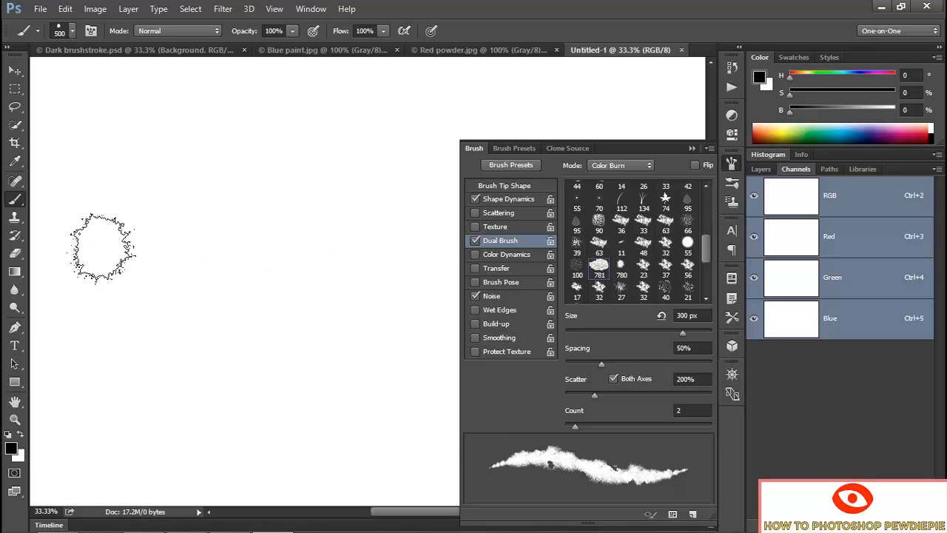
- Paint a horizontal test stroke in Color Burn dual brush mode and a second one below it in Multiply mode
mouse_move(97, 249)
mouse_down()
mouse_move(157, 232)
mouse_move(279, 238)
mouse_move(406, 265)
mouse_move(444, 255)
mouse_up()
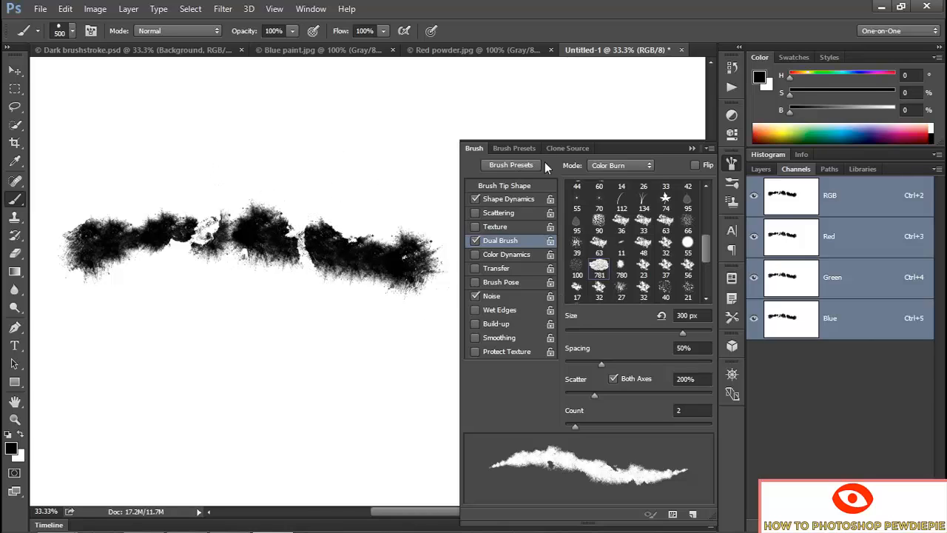
click(632, 167)
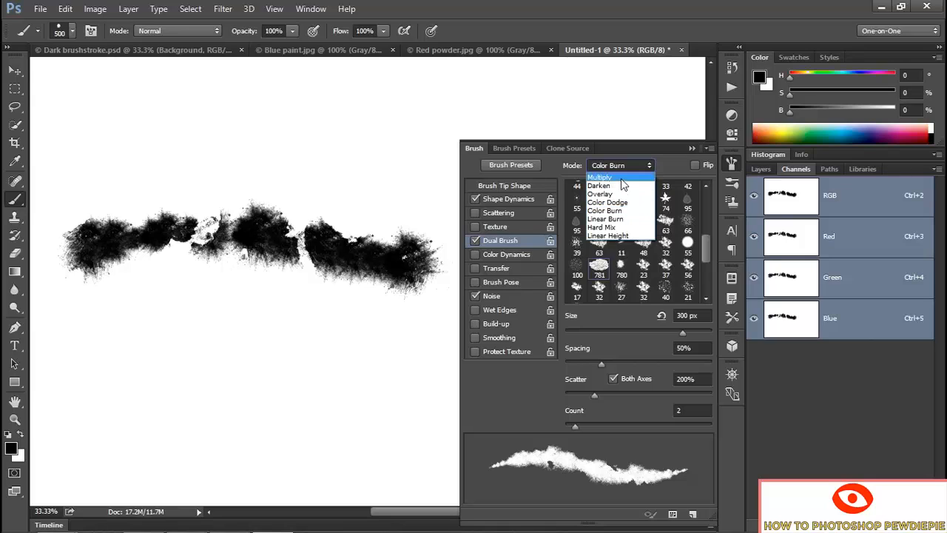
click(621, 177)
mouse_move(97, 356)
mouse_down()
mouse_move(154, 336)
mouse_move(259, 336)
mouse_move(416, 361)
mouse_up()
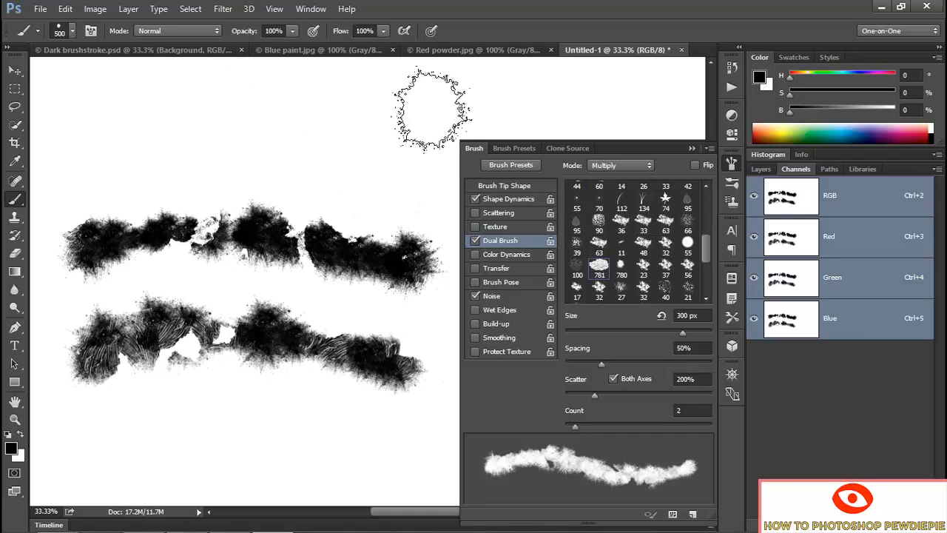
- Paint a comparison stroke above the others in Color Dodge dual brush mode and another below them in Hard Mix mode
click(621, 163)
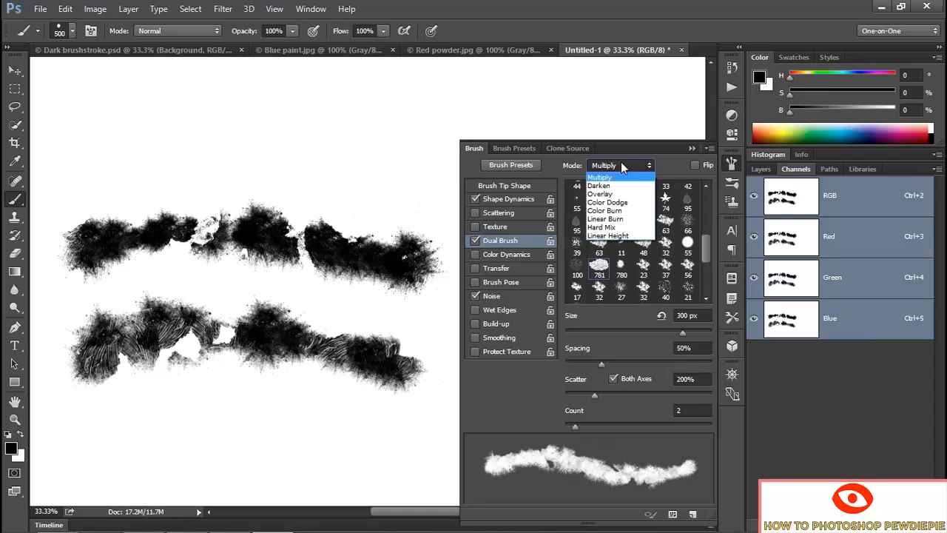
click(638, 204)
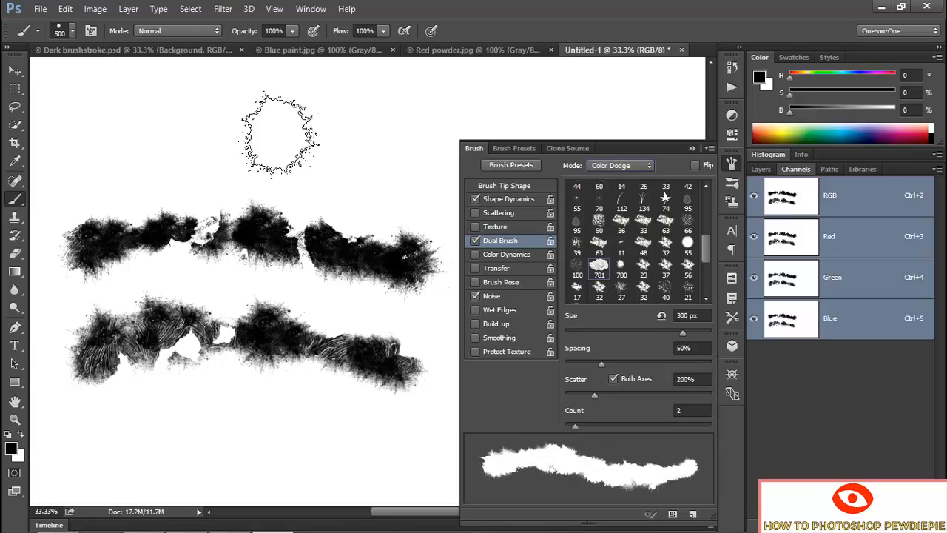
mouse_move(88, 152)
mouse_down()
mouse_move(151, 136)
mouse_move(312, 148)
mouse_move(448, 139)
mouse_up()
click(615, 167)
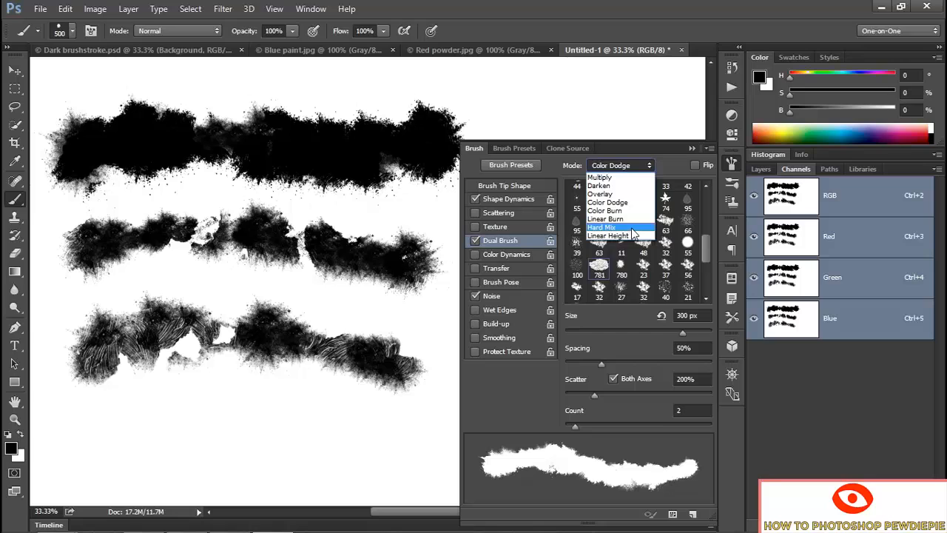
click(631, 227)
mouse_move(93, 458)
mouse_down()
mouse_move(215, 431)
mouse_move(359, 448)
mouse_move(412, 437)
mouse_up()
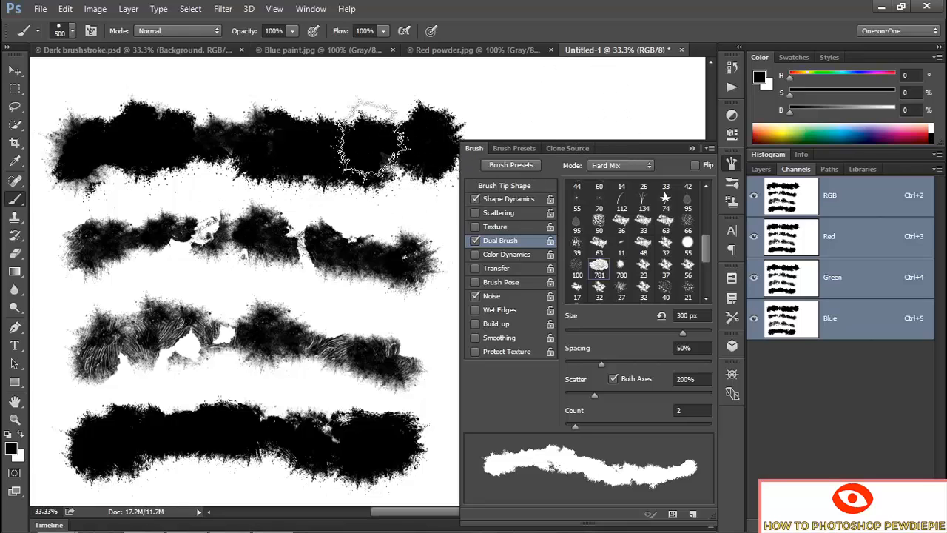
- Save the current brush with its captured size as a new preset named Powder & paint
click(501, 166)
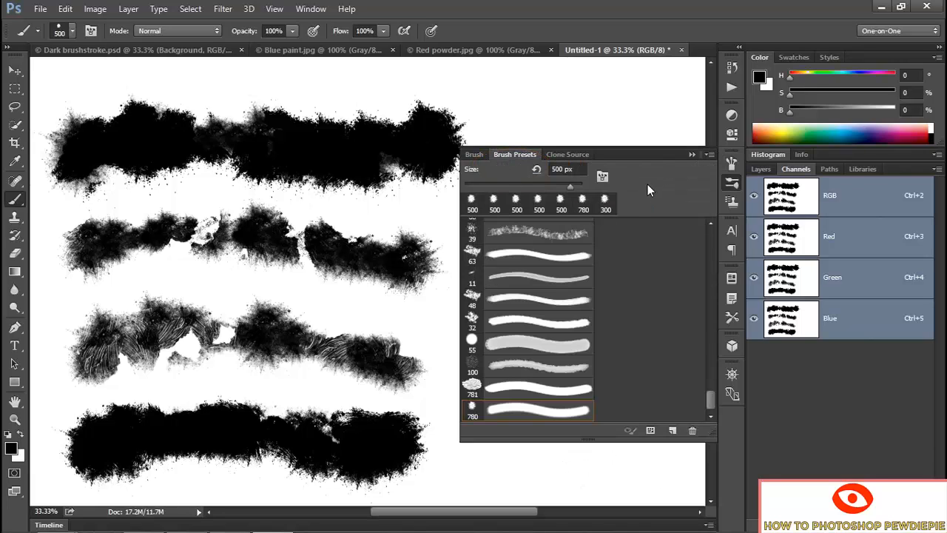
click(673, 431)
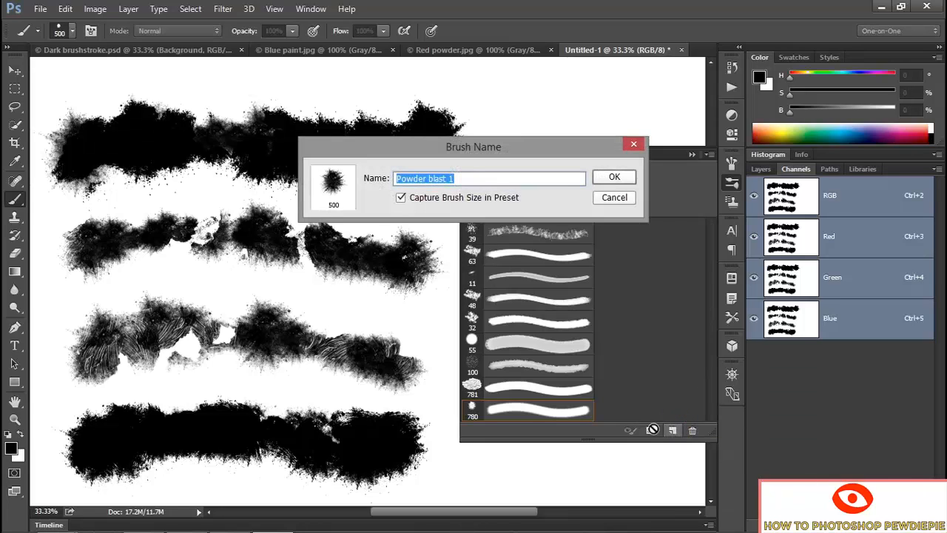
click(429, 178)
drag(430, 178, 452, 179)
text(& paint)
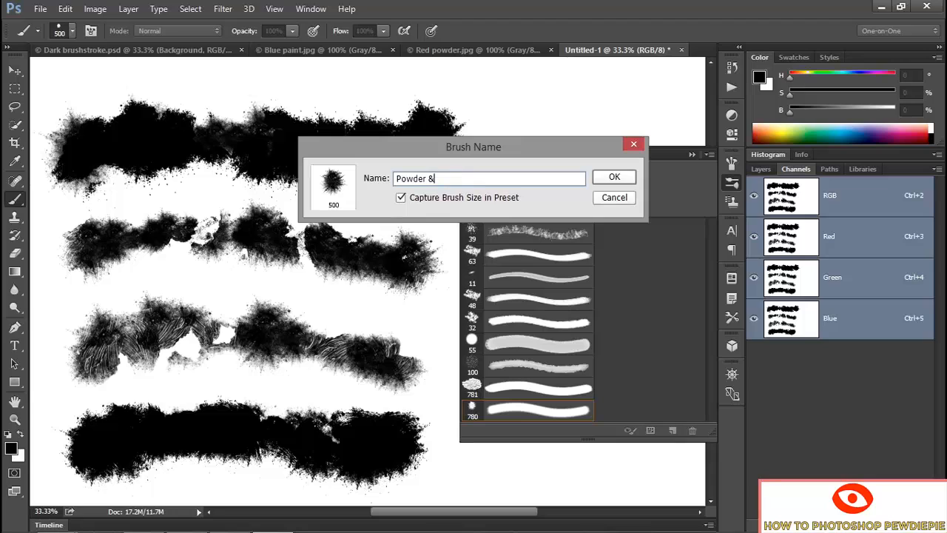
click(616, 178)
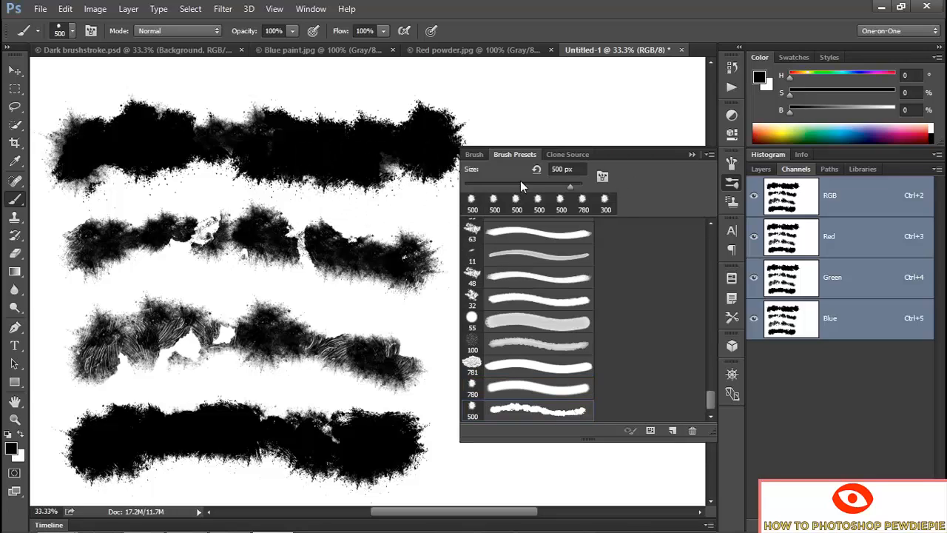
click(692, 156)
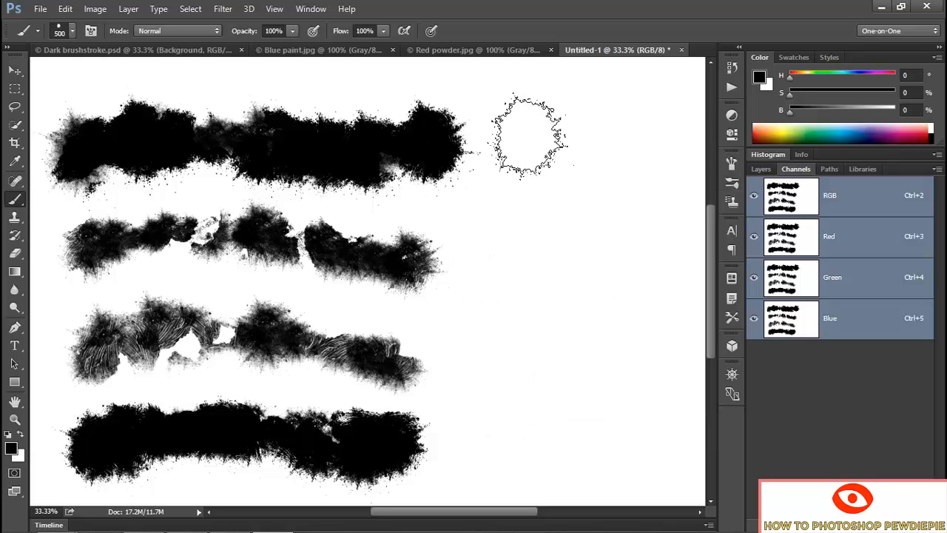
- Switch to the Dark brushstroke.psd image and hide the brushstroke adjustment layer
click(134, 52)
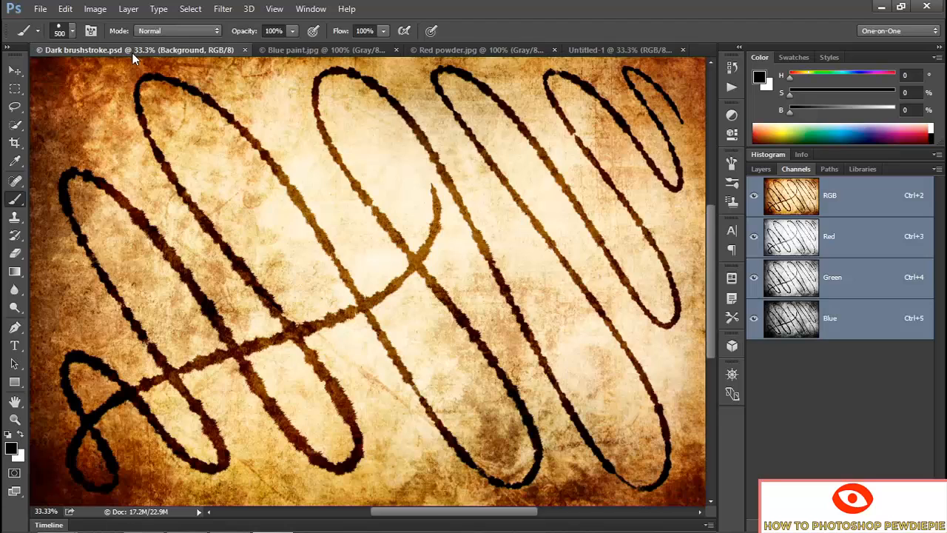
click(761, 168)
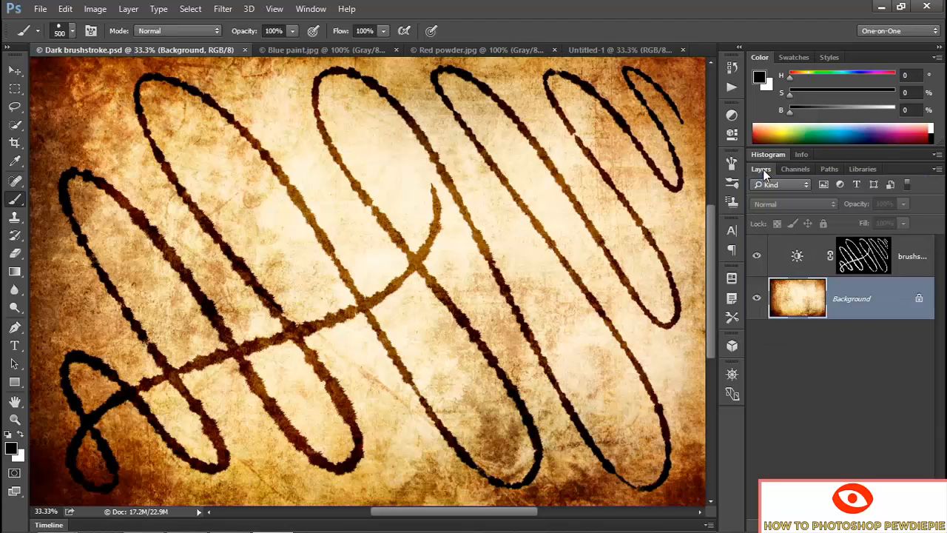
click(756, 256)
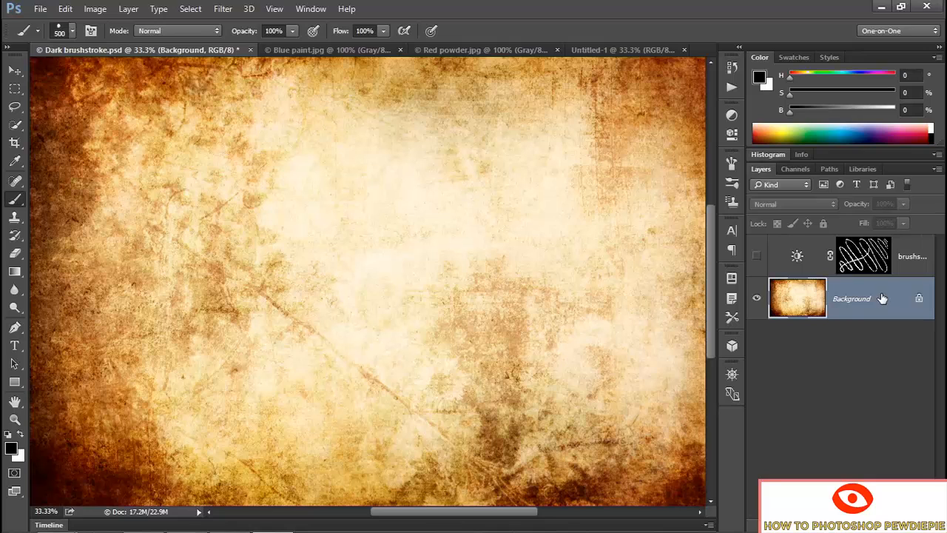
- Add a new layer named writing above the Background and set its blend mode to Linear Burn
key(ctrl+shift+n)
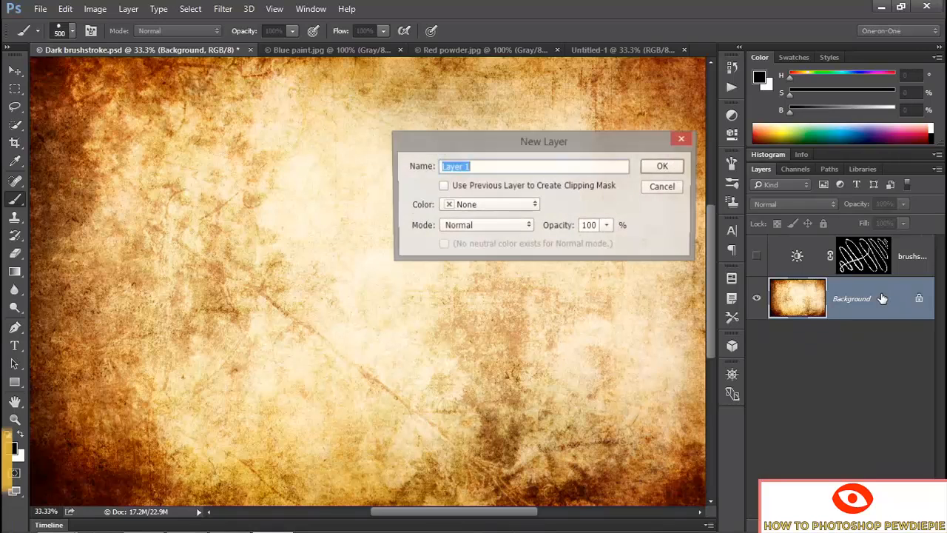
text(writing)
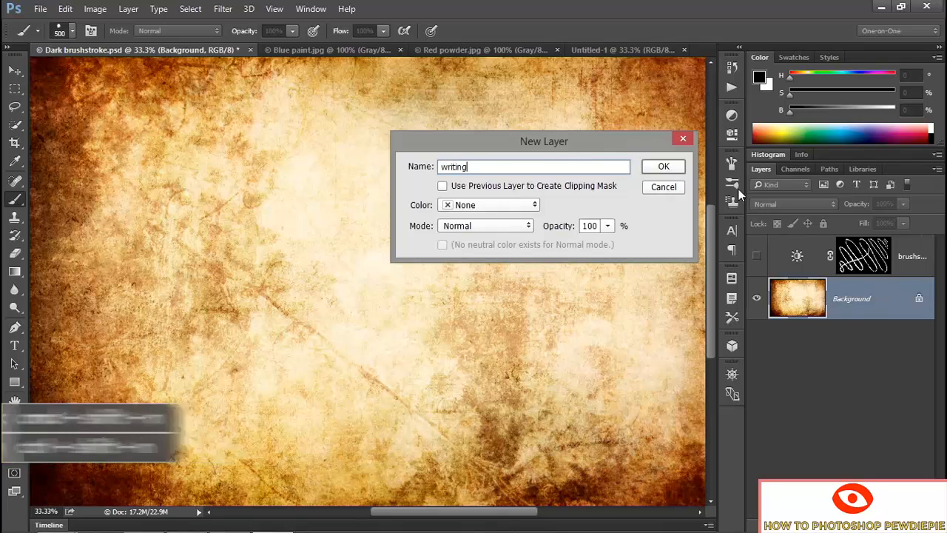
click(674, 171)
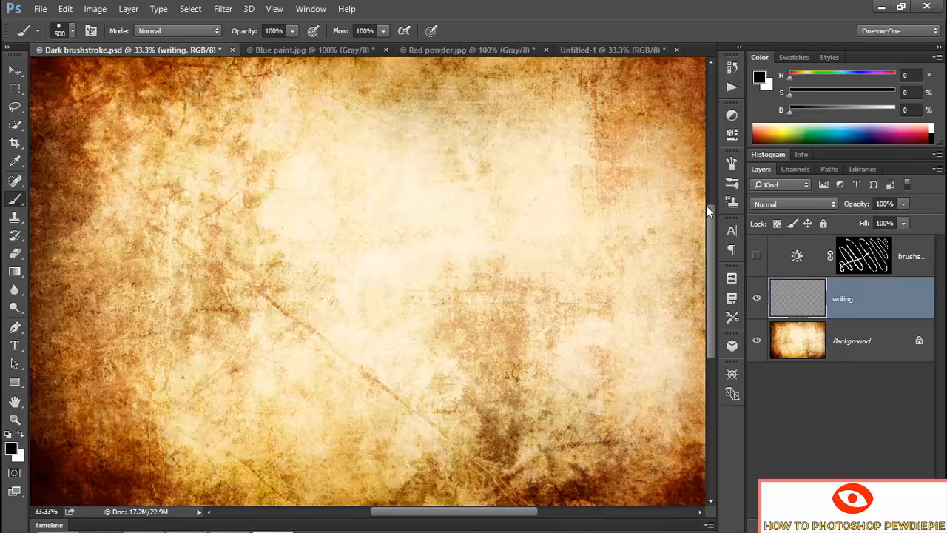
click(795, 204)
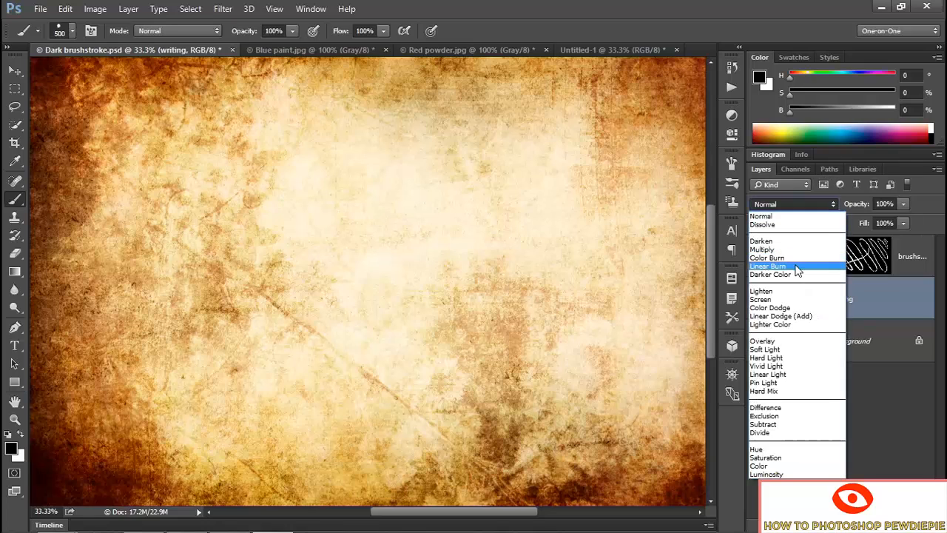
click(770, 265)
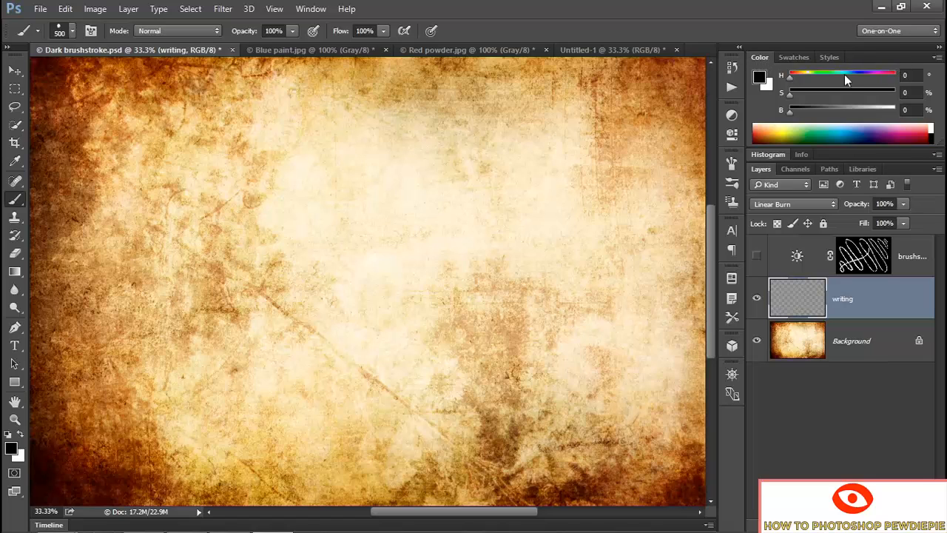
- Set the foreground color with HSB sliders to hue 44°, saturation 77% and brightness 55%
click(937, 57)
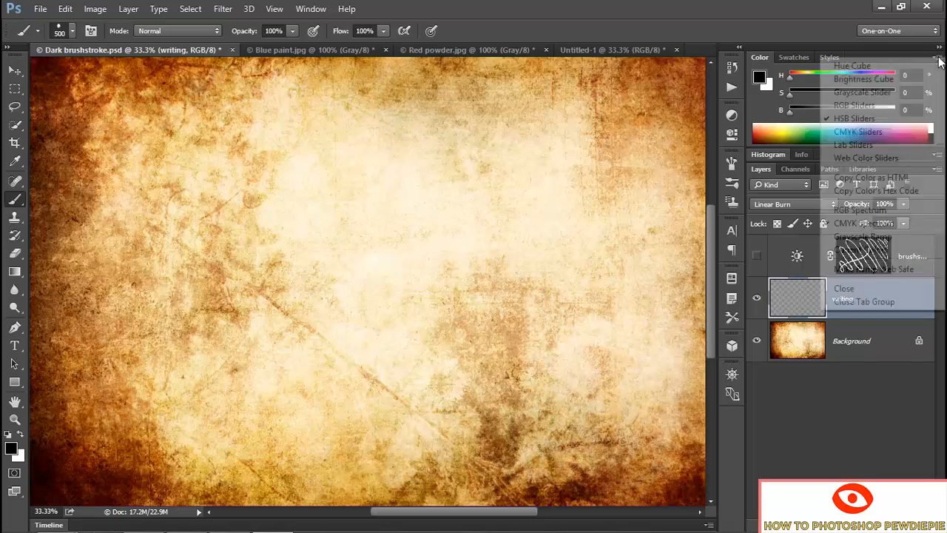
click(894, 117)
click(914, 75)
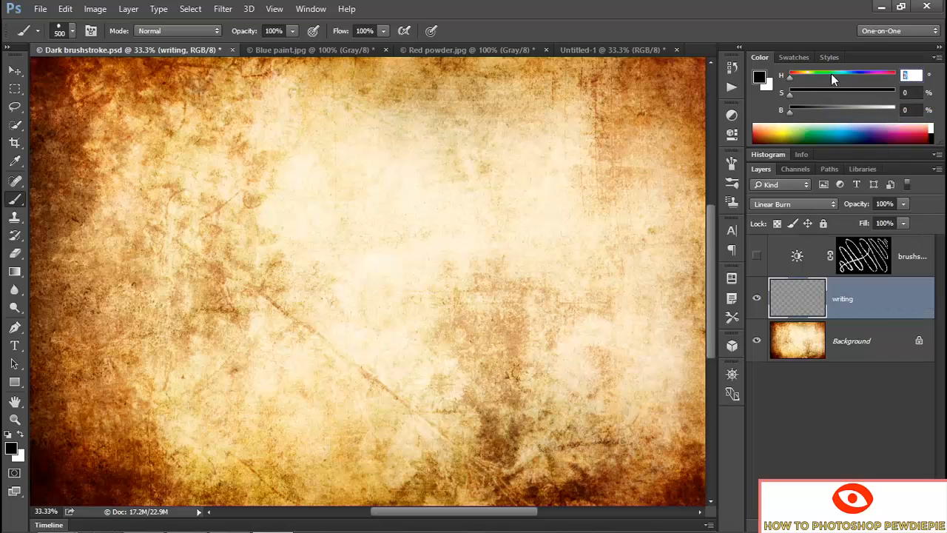
text(44)
key(Tab)
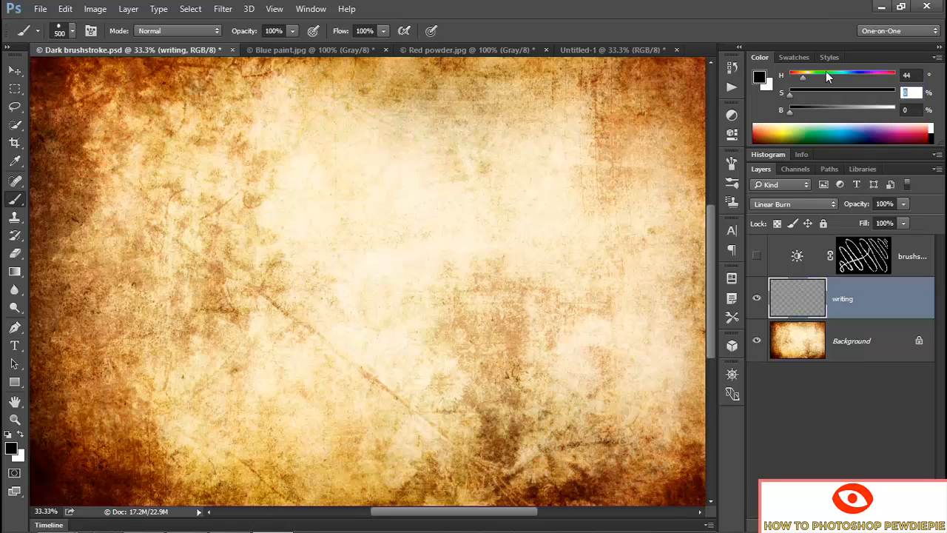
text(77)
key(Tab)
text(55)
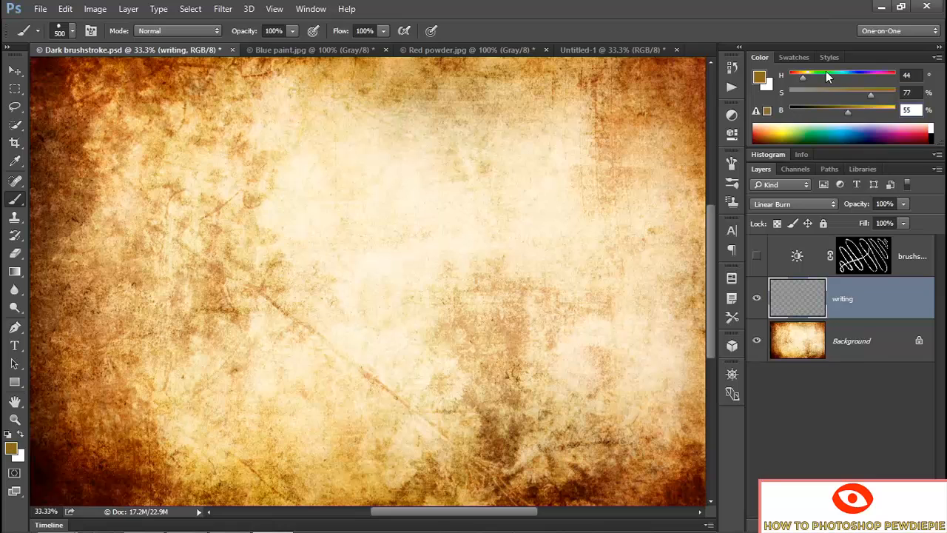
key(Return)
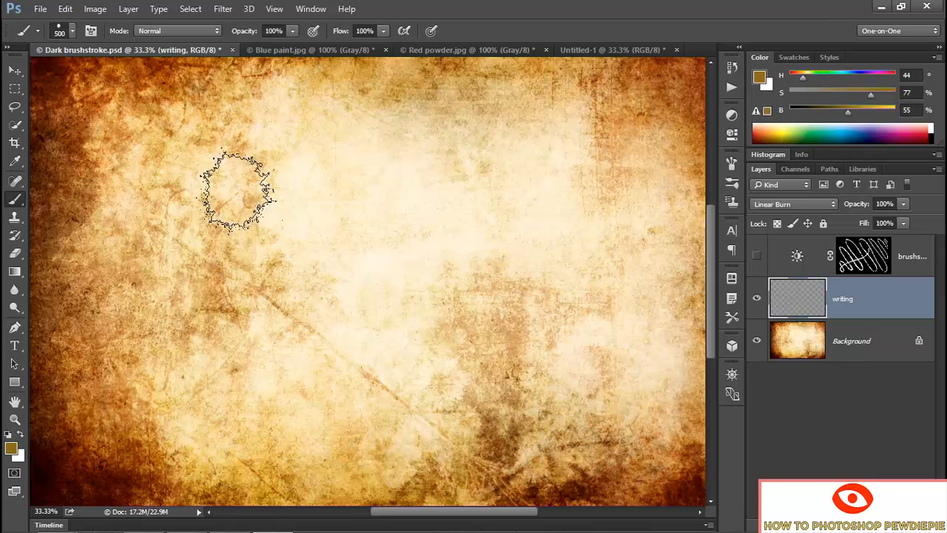
- Try hand-painting a large letter h on the writing layer with the 500 px brush, and undo the stroke
click(133, 431)
mouse_move(180, 375)
mouse_down()
mouse_move(221, 202)
mouse_move(206, 146)
mouse_move(265, 348)
mouse_move(298, 256)
mouse_move(420, 392)
mouse_move(469, 296)
mouse_move(436, 285)
mouse_up()
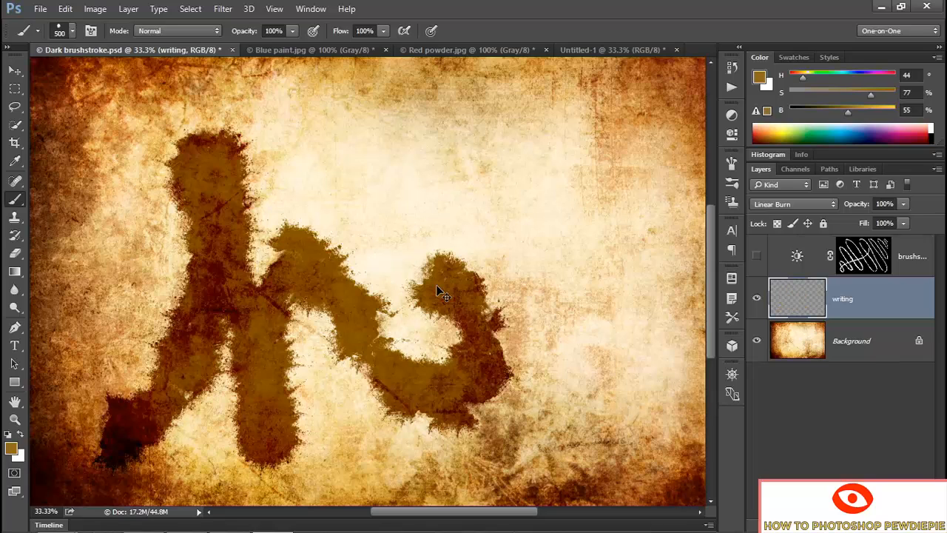
key(ctrl+z)
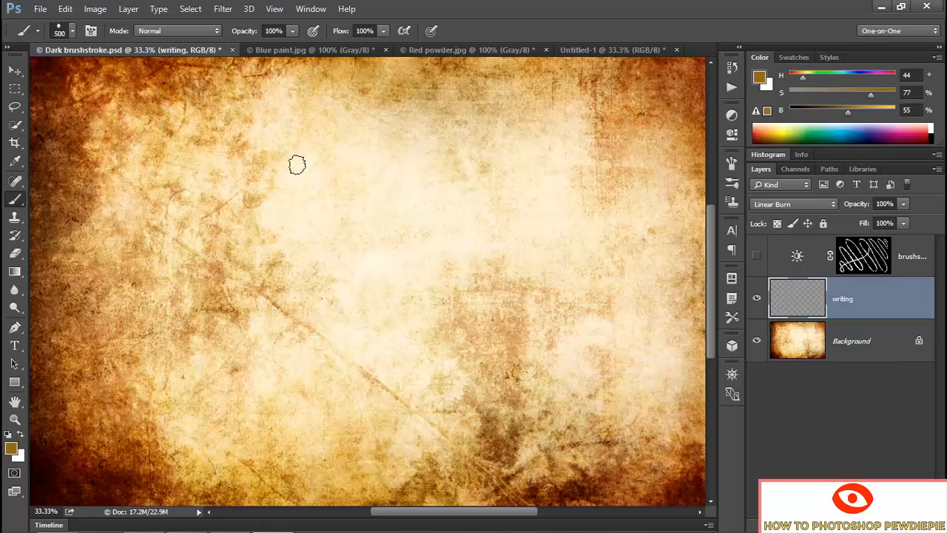
- Reduce the brush size to 250 px and review the brush tip shape and dual brush settings
key(bracketleft)
key(bracketleft)
click(732, 164)
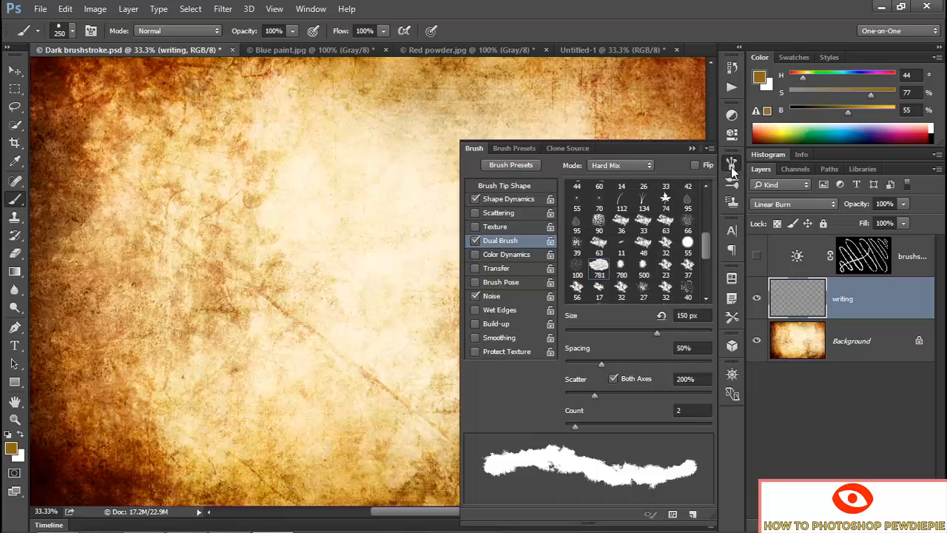
click(492, 186)
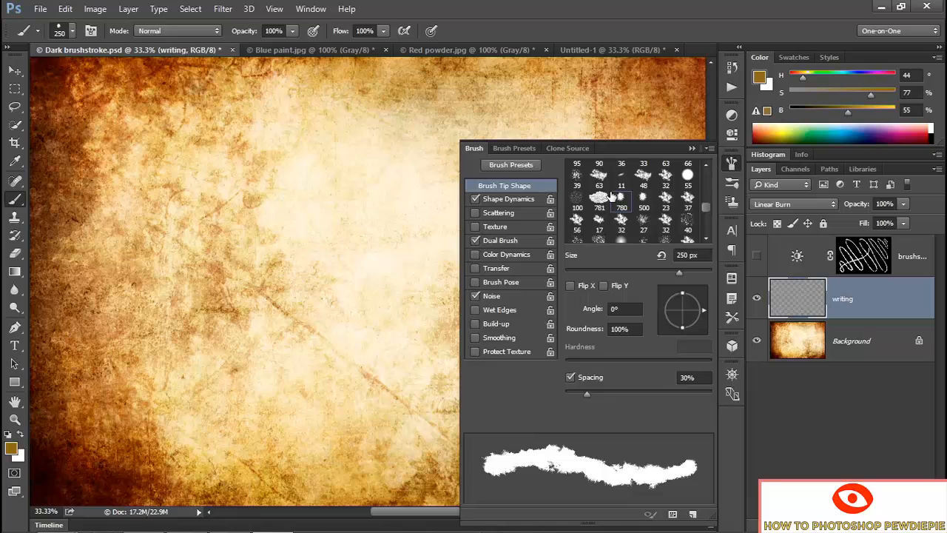
click(500, 240)
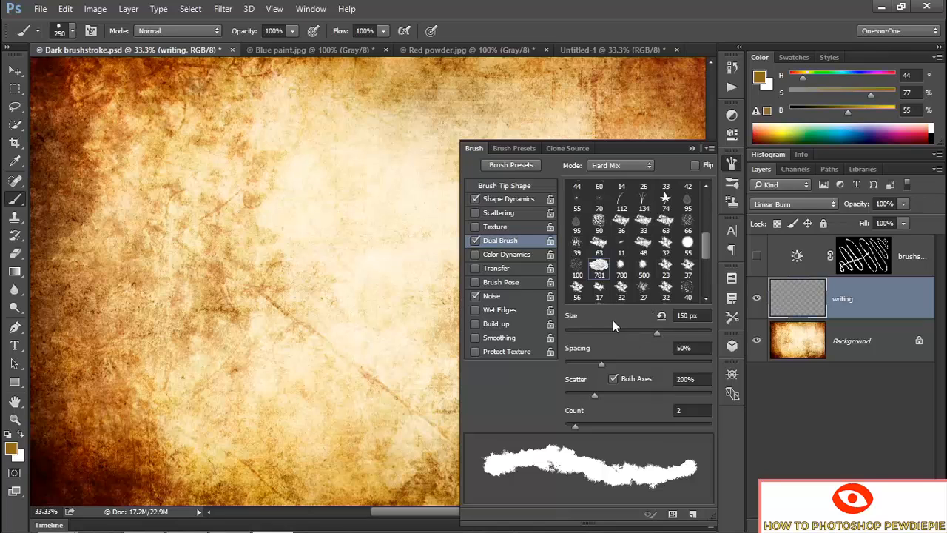
click(690, 148)
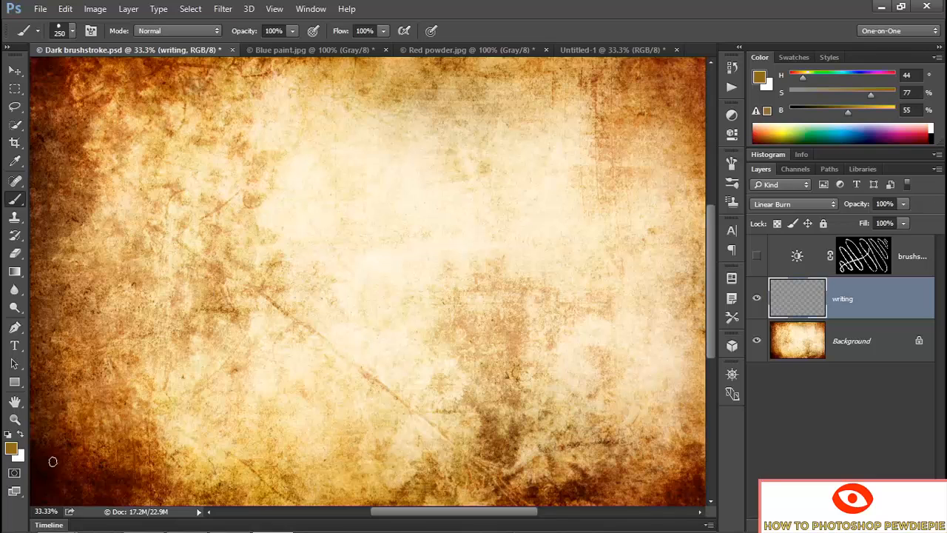
- Hand-paint the word hello in cursive across the writing layer and draw a smiley face inside the letter o
mouse_move(60, 419)
mouse_down()
mouse_move(128, 396)
mouse_move(120, 143)
mouse_up()
mouse_move(123, 212)
mouse_down()
mouse_move(140, 382)
mouse_move(205, 229)
mouse_move(223, 406)
mouse_move(264, 455)
mouse_move(313, 269)
mouse_move(274, 367)
mouse_move(336, 465)
mouse_move(397, 297)
mouse_move(399, 87)
mouse_move(368, 201)
mouse_move(403, 446)
mouse_move(470, 393)
mouse_move(500, 133)
mouse_move(463, 90)
mouse_move(449, 347)
mouse_move(485, 458)
mouse_move(549, 309)
mouse_move(602, 249)
mouse_move(538, 406)
mouse_move(629, 439)
mouse_move(629, 249)
mouse_move(584, 293)
mouse_move(682, 161)
mouse_up()
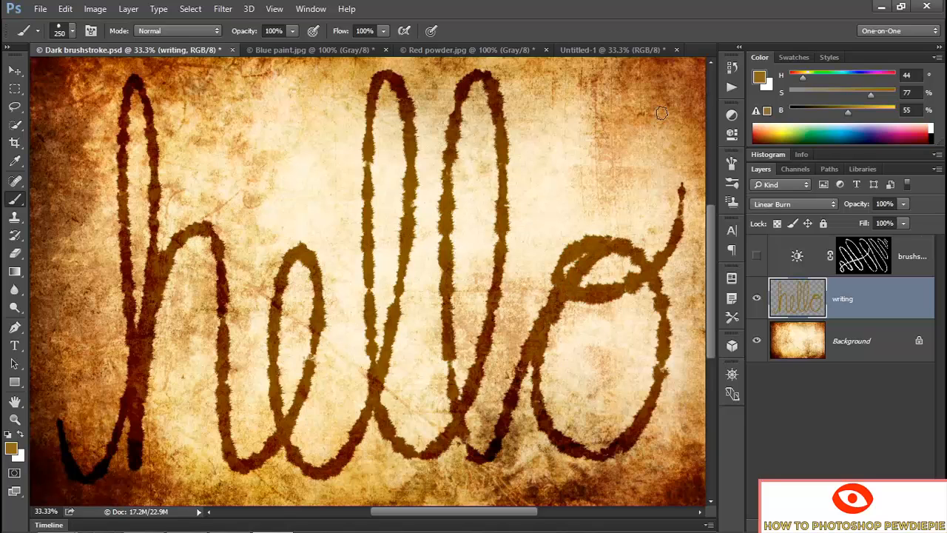
mouse_move(576, 367)
mouse_down()
mouse_move(608, 416)
mouse_move(623, 376)
mouse_up()
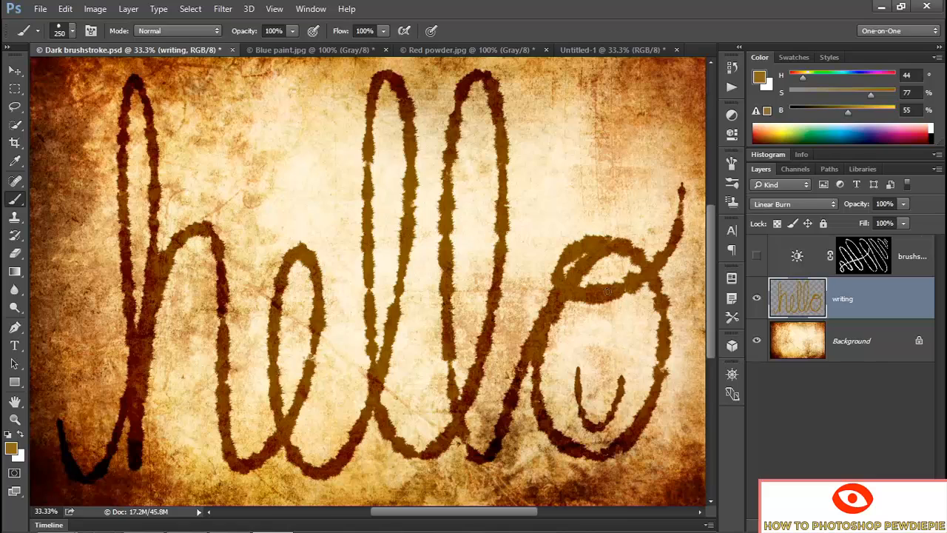
mouse_move(625, 317)
mouse_down()
mouse_move(624, 353)
mouse_move(603, 336)
mouse_up()
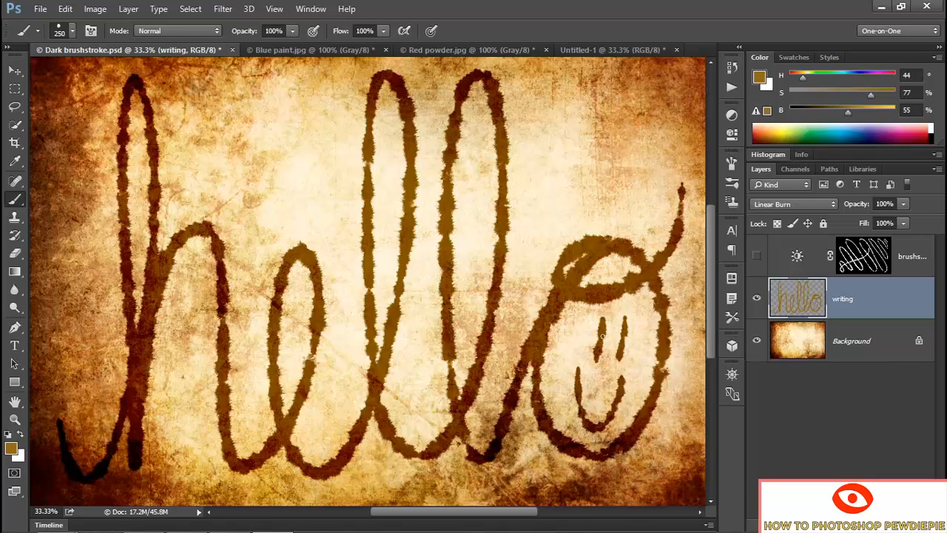